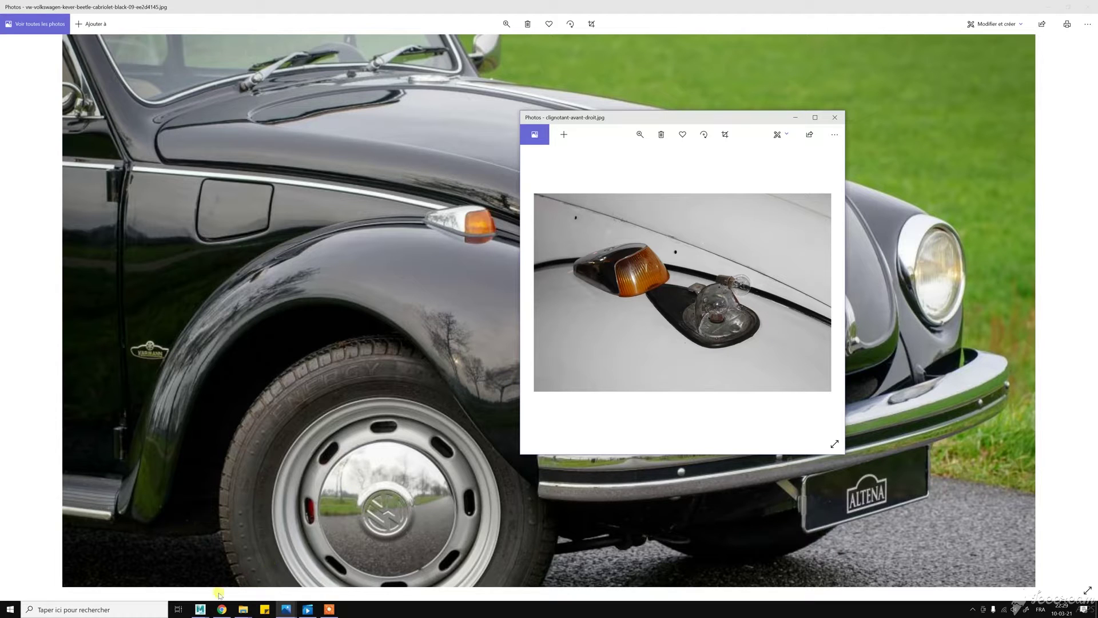
Switch to Maya and create a polygon sphere in the perspective view
click(203, 608)
click(234, 572)
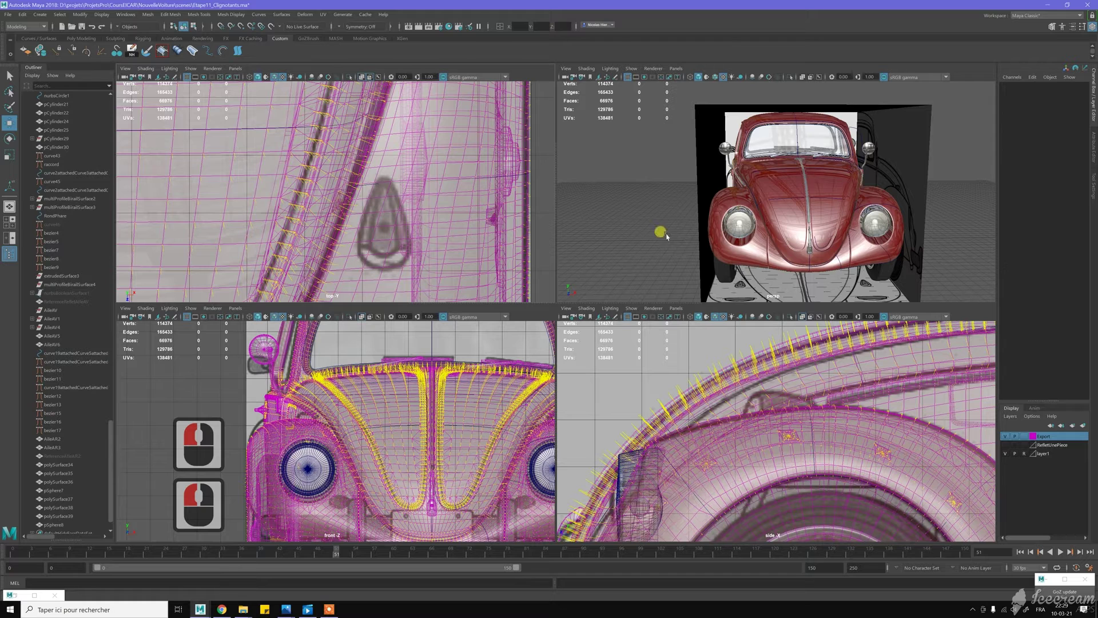
click(643, 229)
alt+drag(644, 230, 823, 269)
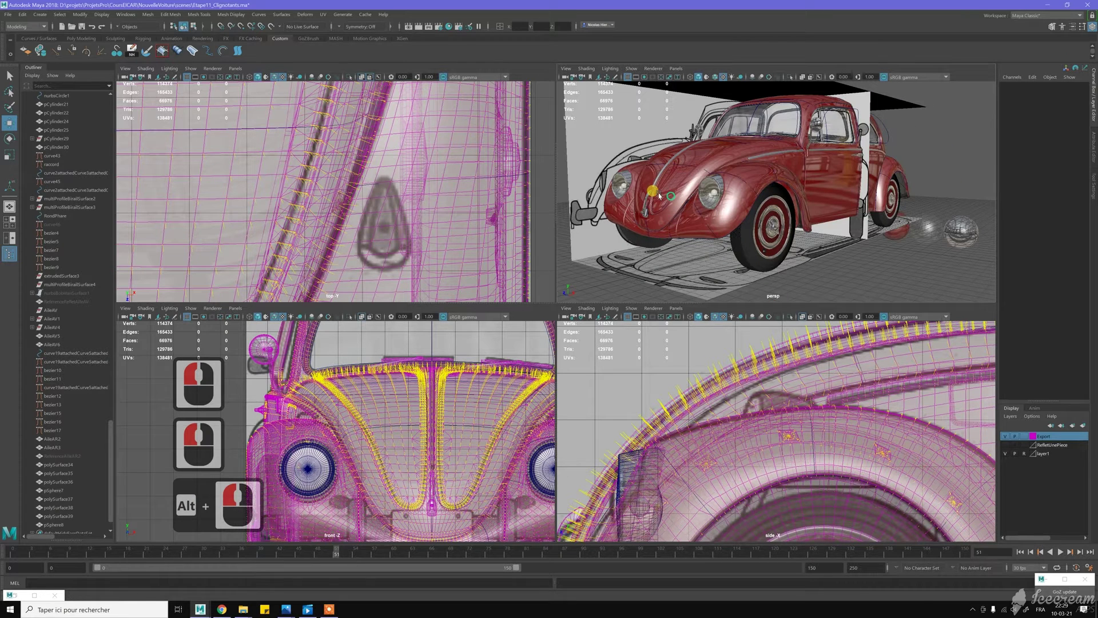
shift+right_click(847, 282)
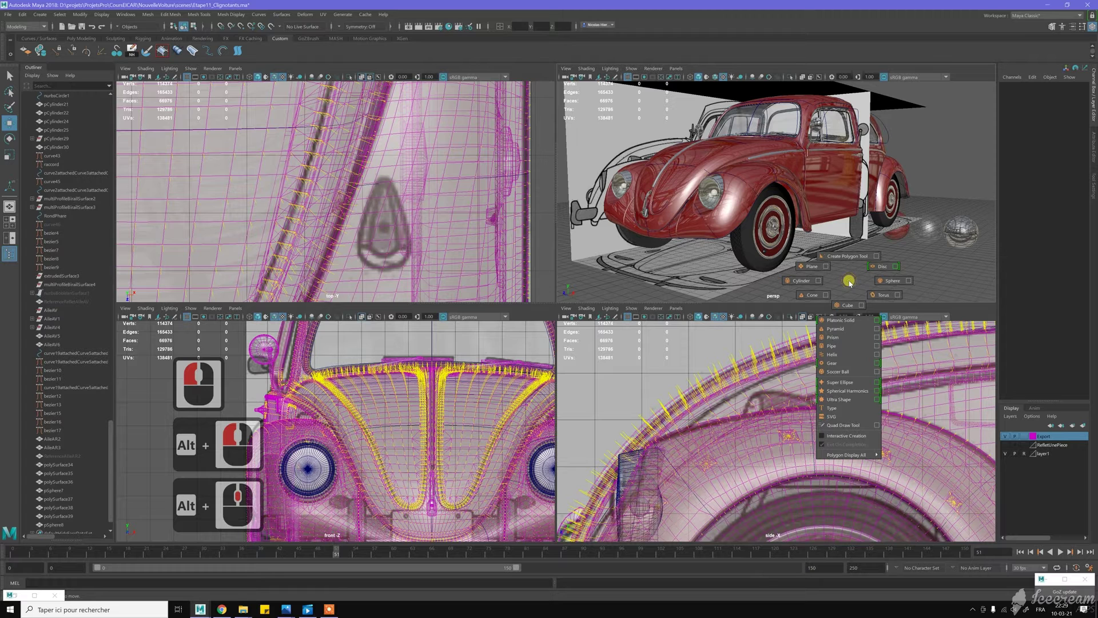
shift+right_drag(875, 284, 875, 281)
alt+drag(846, 266, 852, 269)
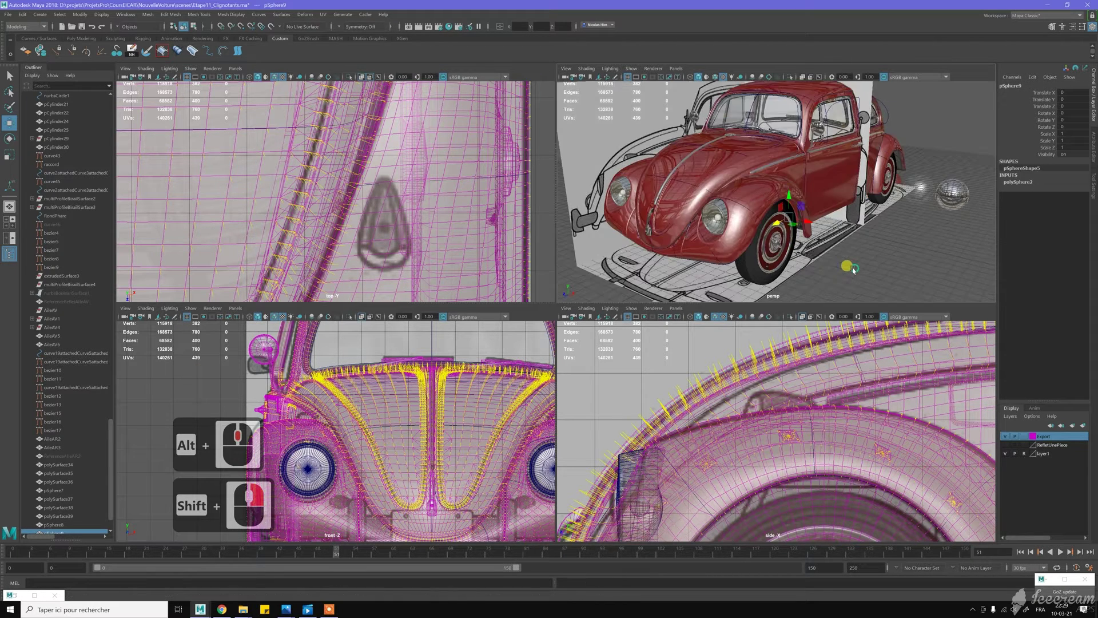
alt+click(851, 268)
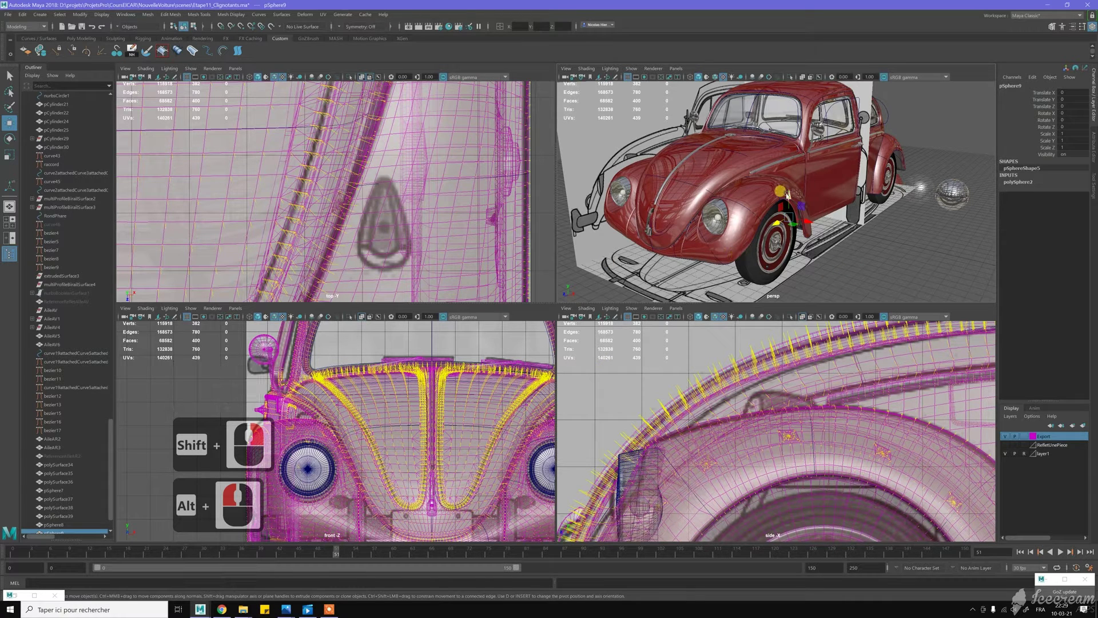
Move the sphere onto the blueprint's front turn signal outline, at about X 53.791, Y 83.131, Z 142.44
drag(787, 195, 720, 191)
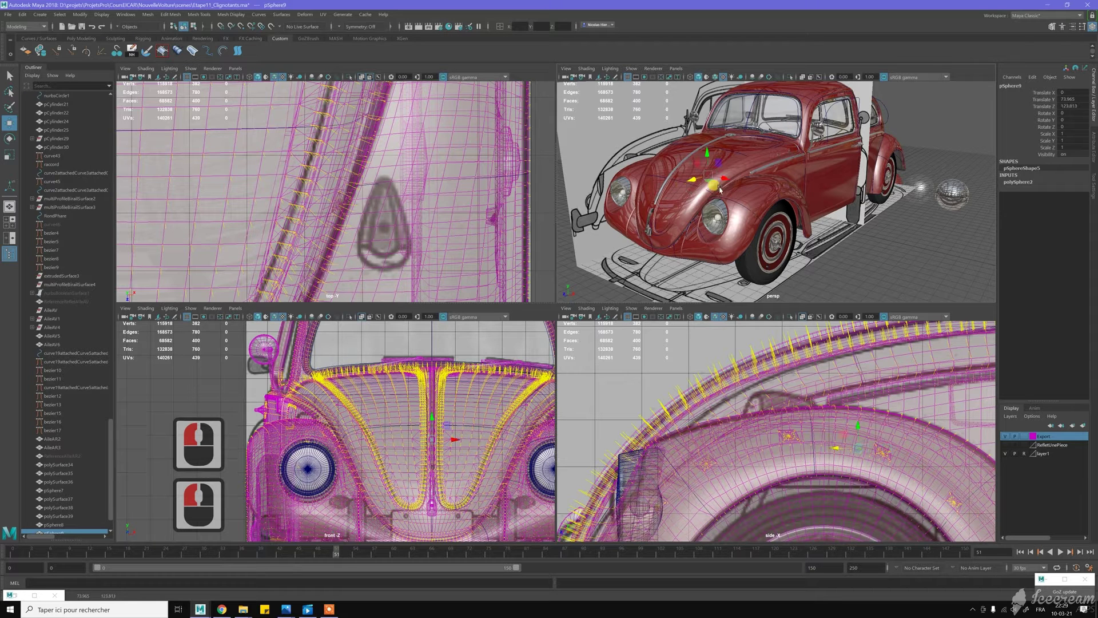
drag(857, 426, 759, 380)
click(842, 402)
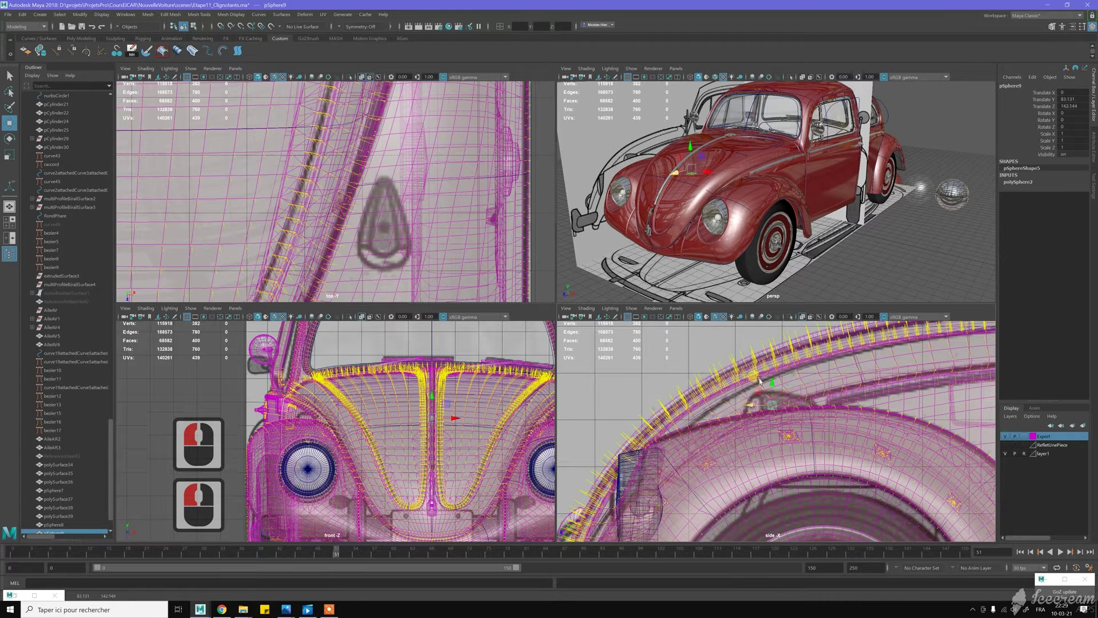
alt+middle_drag(479, 398, 392, 409)
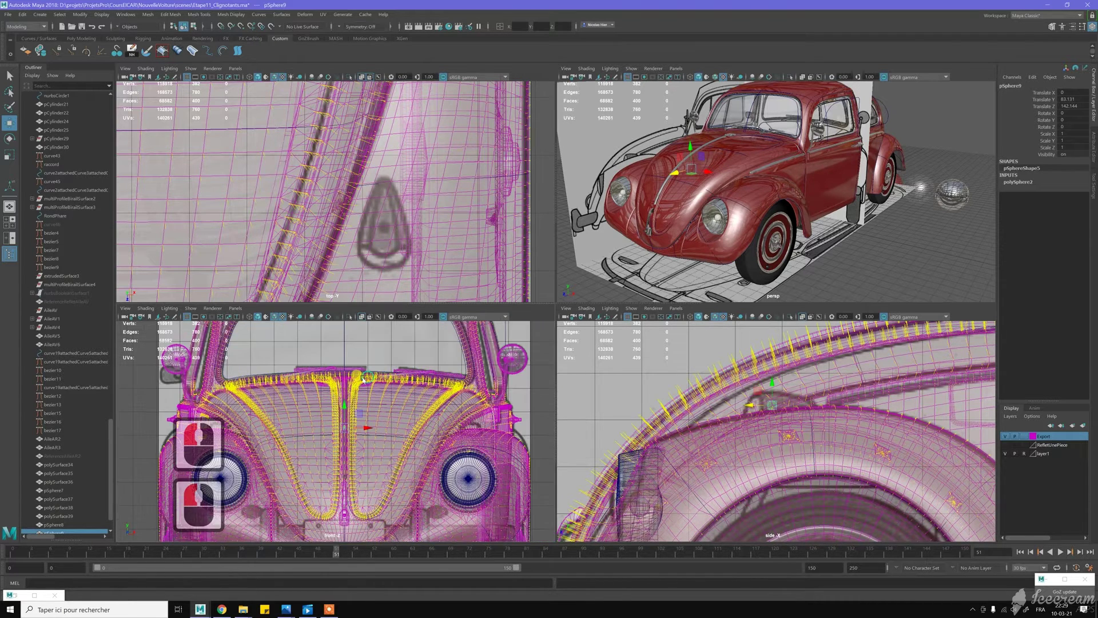
drag(375, 421, 497, 424)
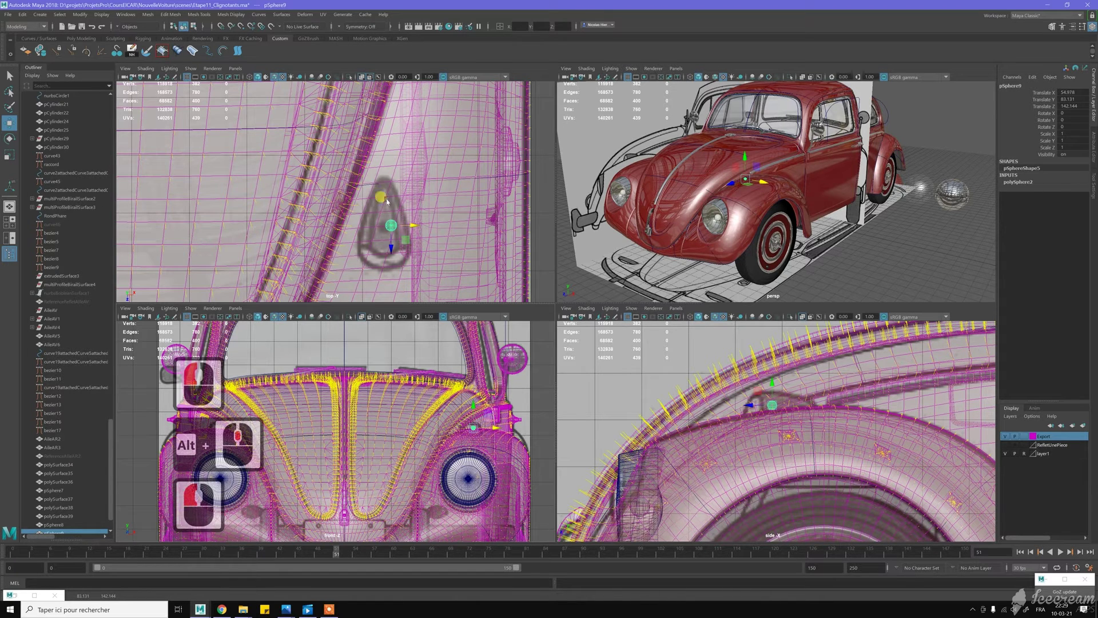
scroll(376, 219, up, 4)
scroll(377, 219, up, 1)
drag(437, 252, 399, 267)
Set the sphere's axis subdivisions to 16 and its height subdivisions to 12
alt+drag(775, 203, 775, 203)
key(f)
scroll(780, 208, down, 5)
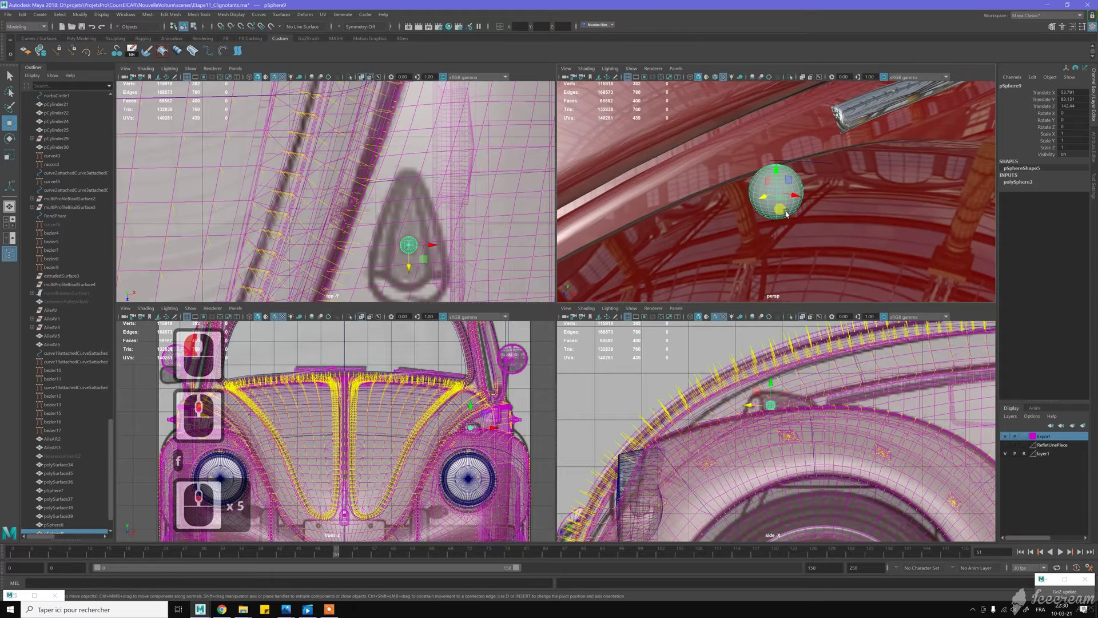
scroll(756, 432, up, 5)
alt+middle_drag(786, 374, 789, 419)
alt+scroll(789, 418, up, 2)
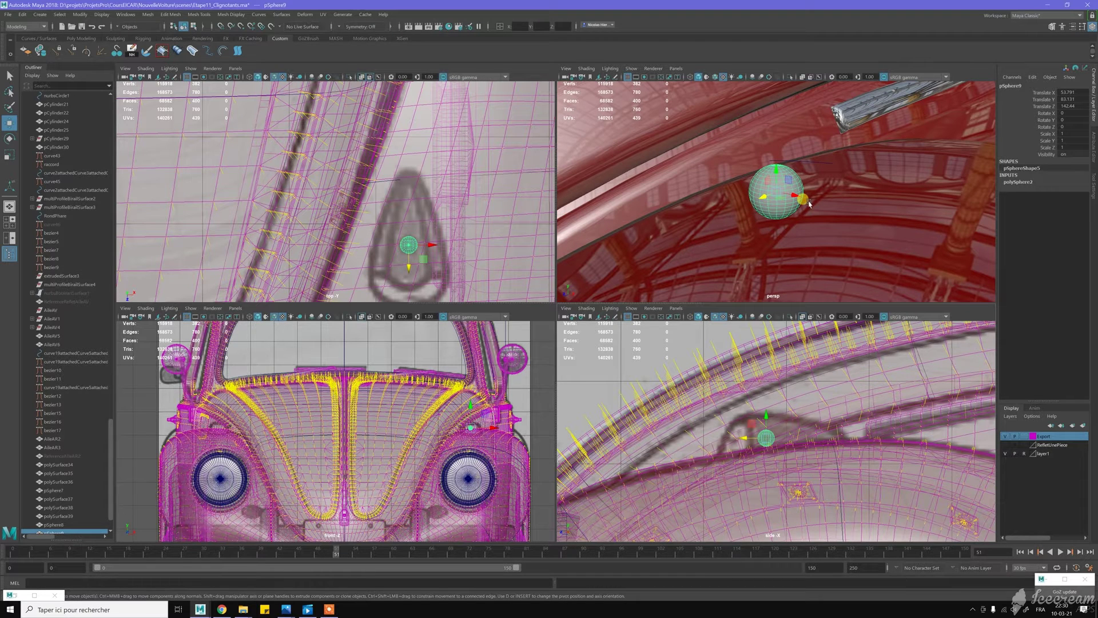
key(t)
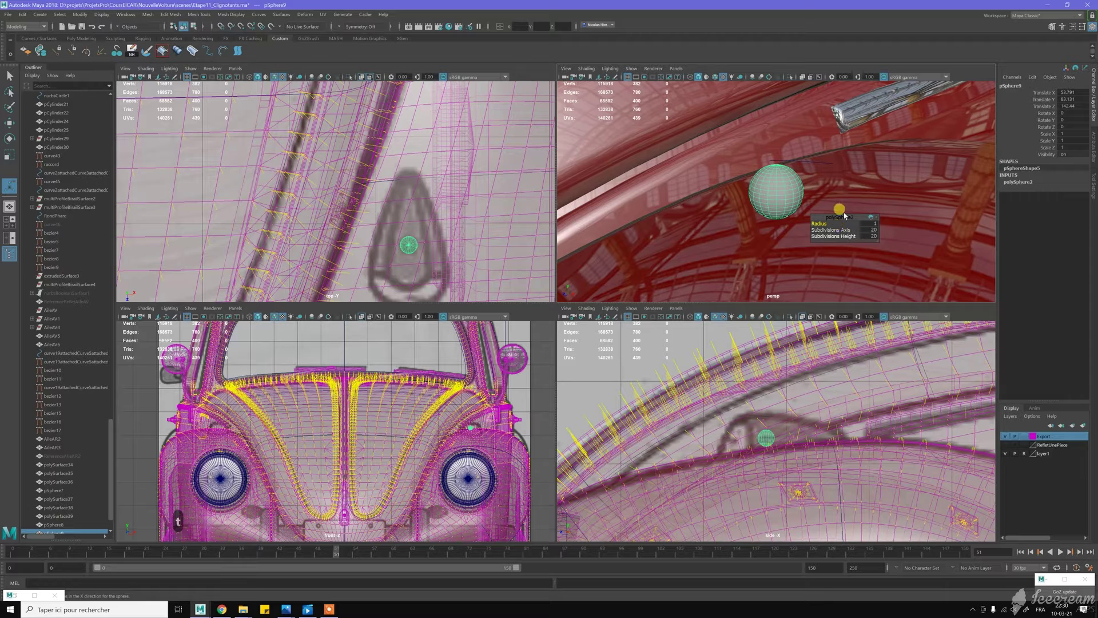
click(870, 229)
text(16)
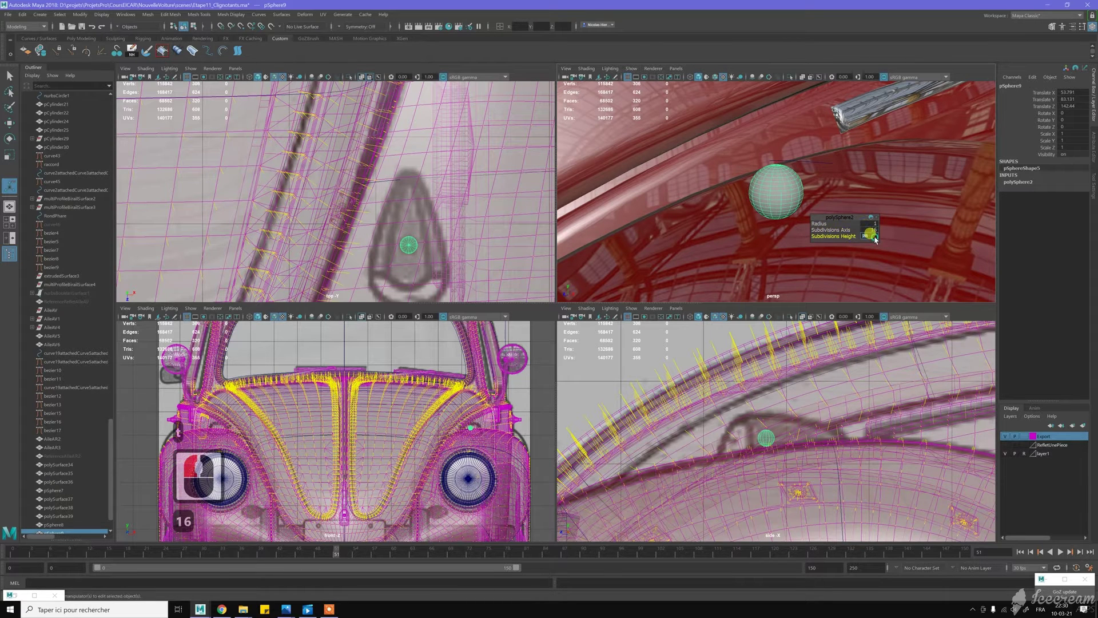
click(874, 235)
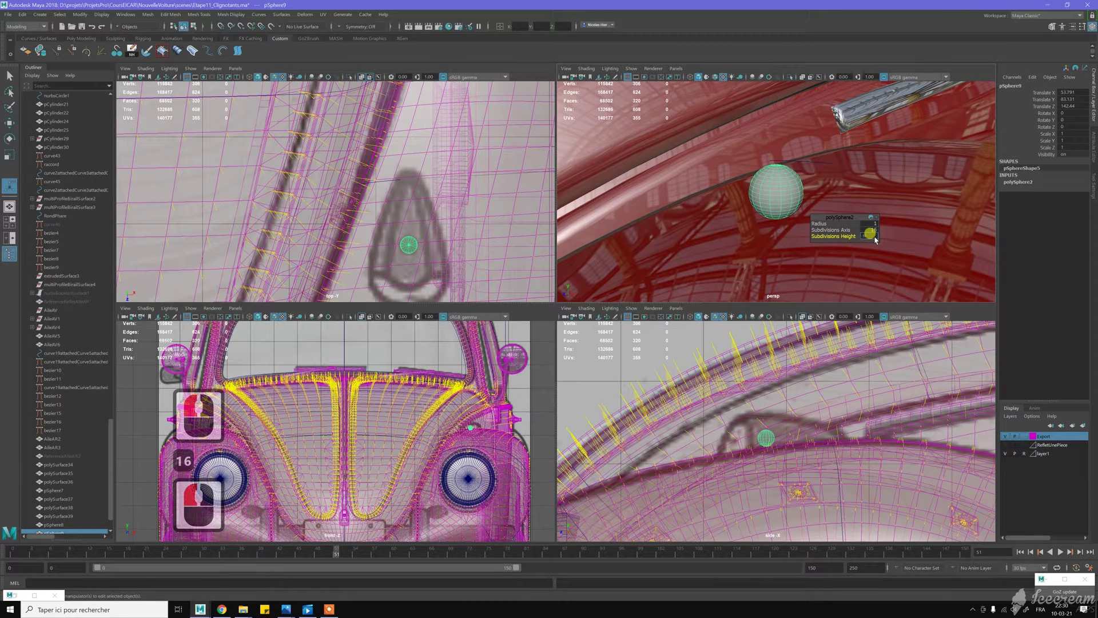
text(12)
key(Return)
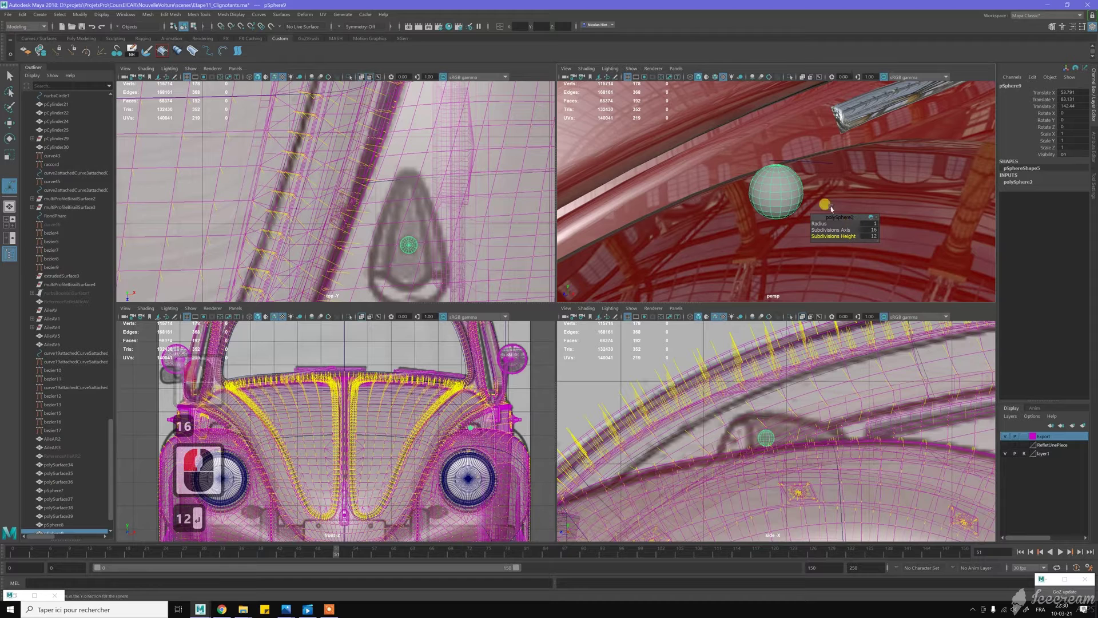
Enlarge the sphere's radius to 4.5 and move it onto the rounded front end of the turn signal outline, at about Z 145.639
key(alt)
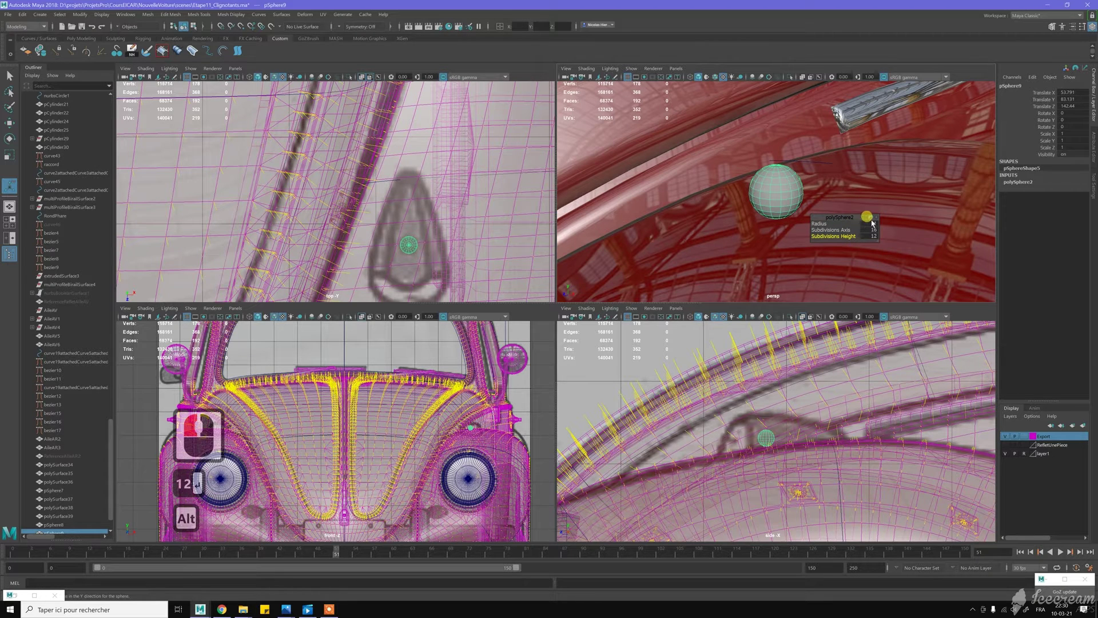
drag(819, 223, 832, 222)
key(w)
alt+middle_drag(478, 191, 483, 149)
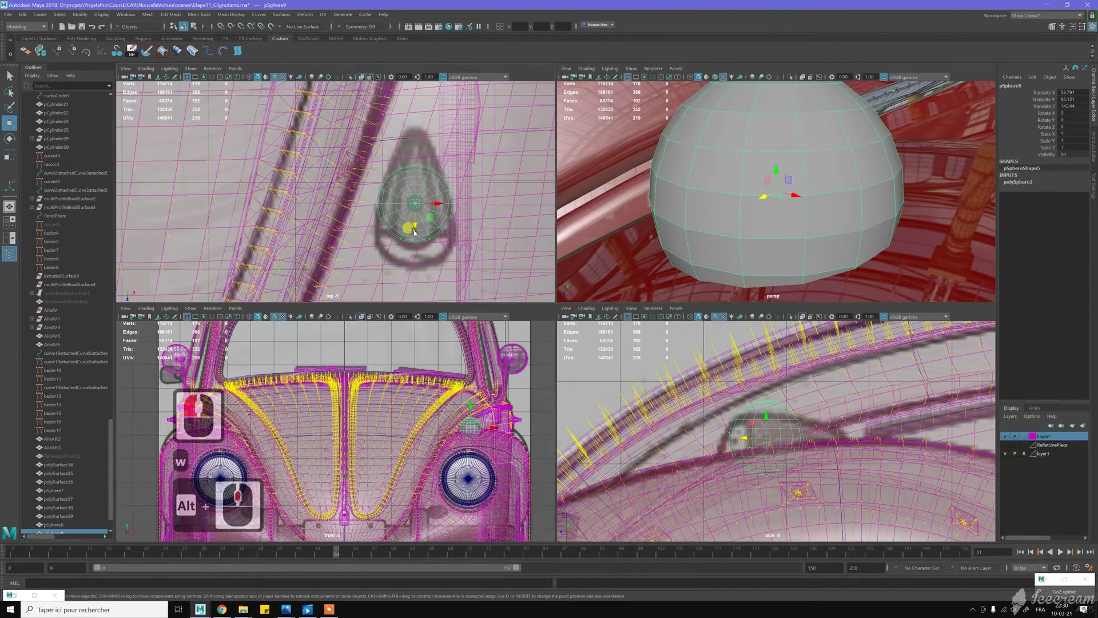
drag(412, 228, 394, 251)
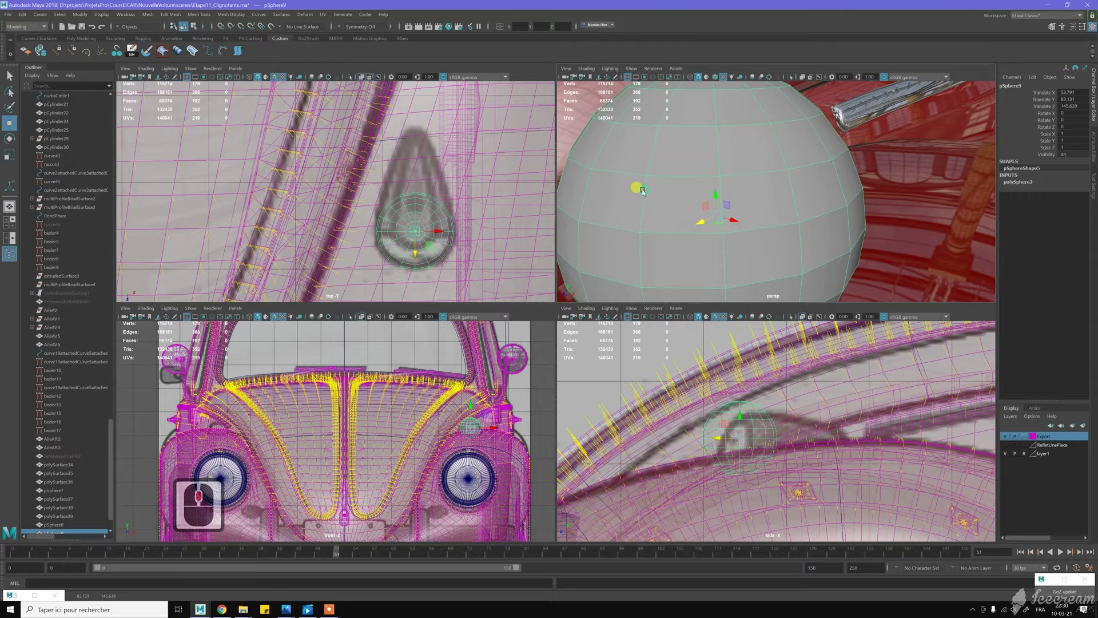
Set the sphere's axis subdivisions to 32 and its height subdivisions to 24
key(t)
click(871, 231)
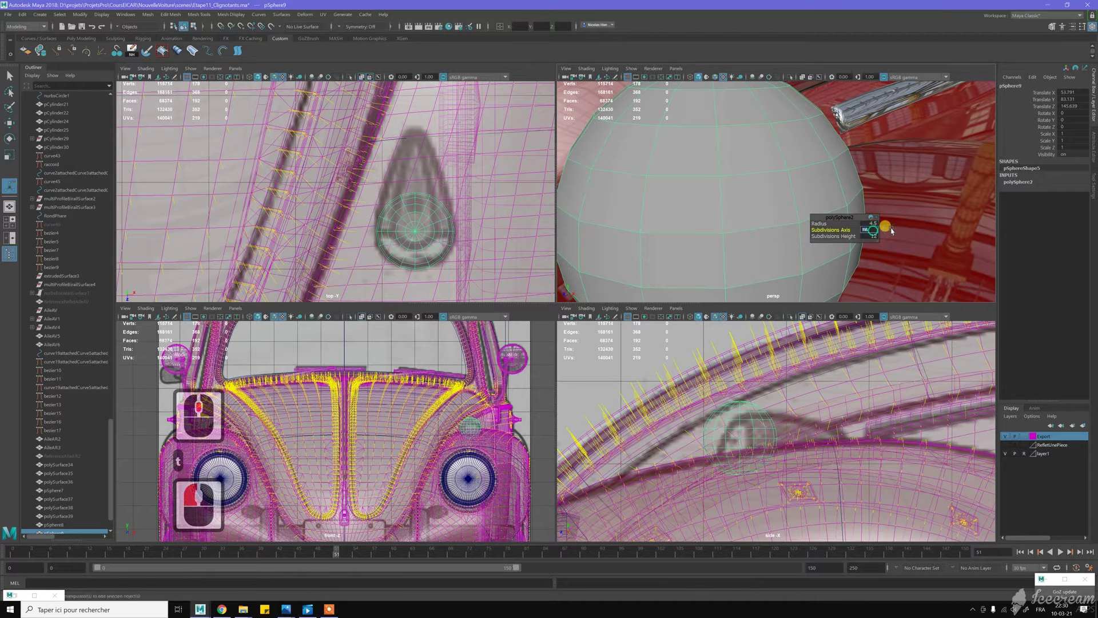
text(32)
key(Return)
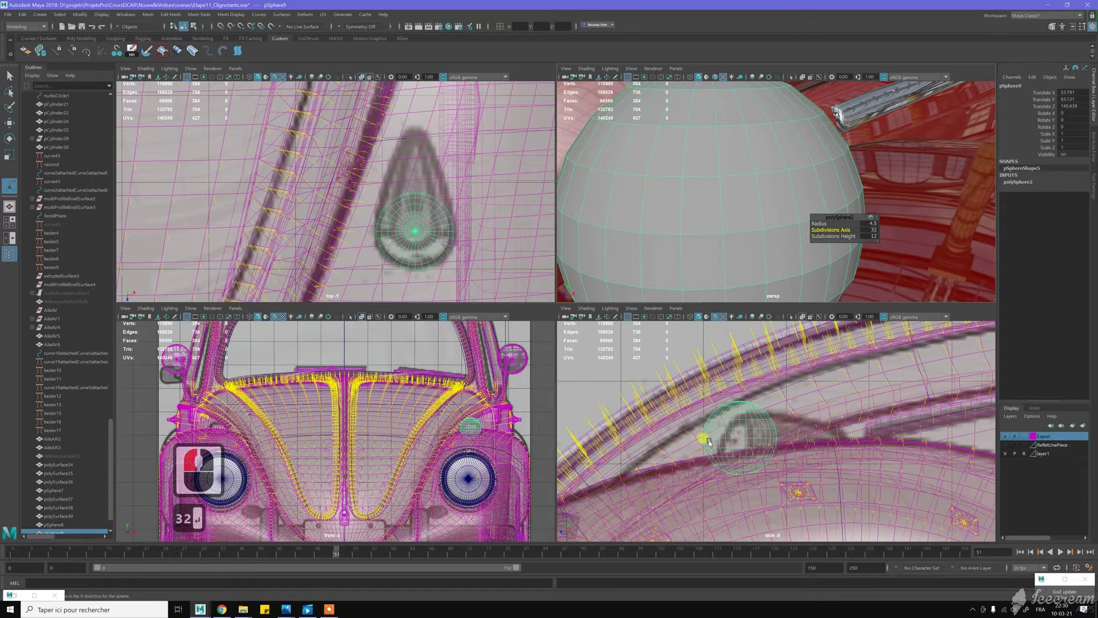
scroll(706, 436, up, 4)
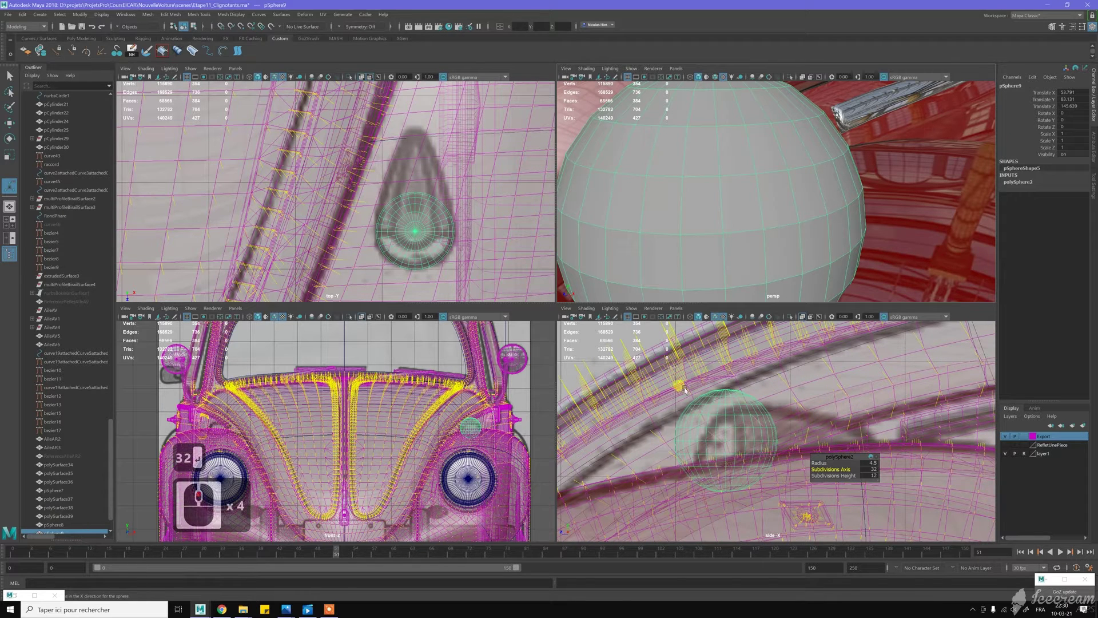
click(873, 475)
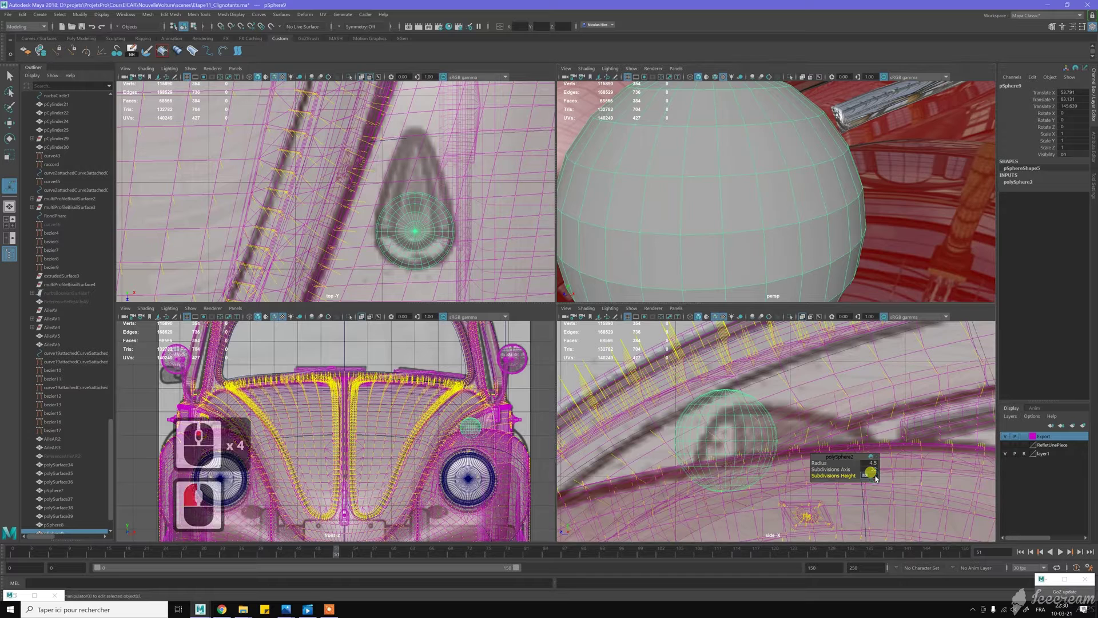
text(24)
key(Return)
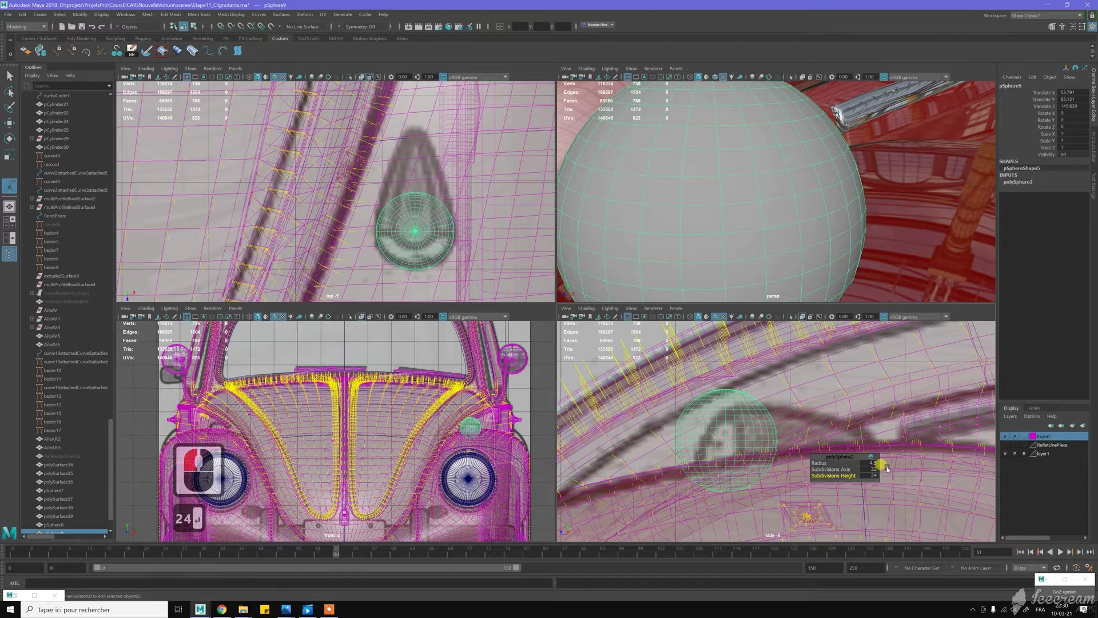
Try 16 height subdivisions on the sphere and restore the value to 24
click(872, 477)
text(16)
key(Return)
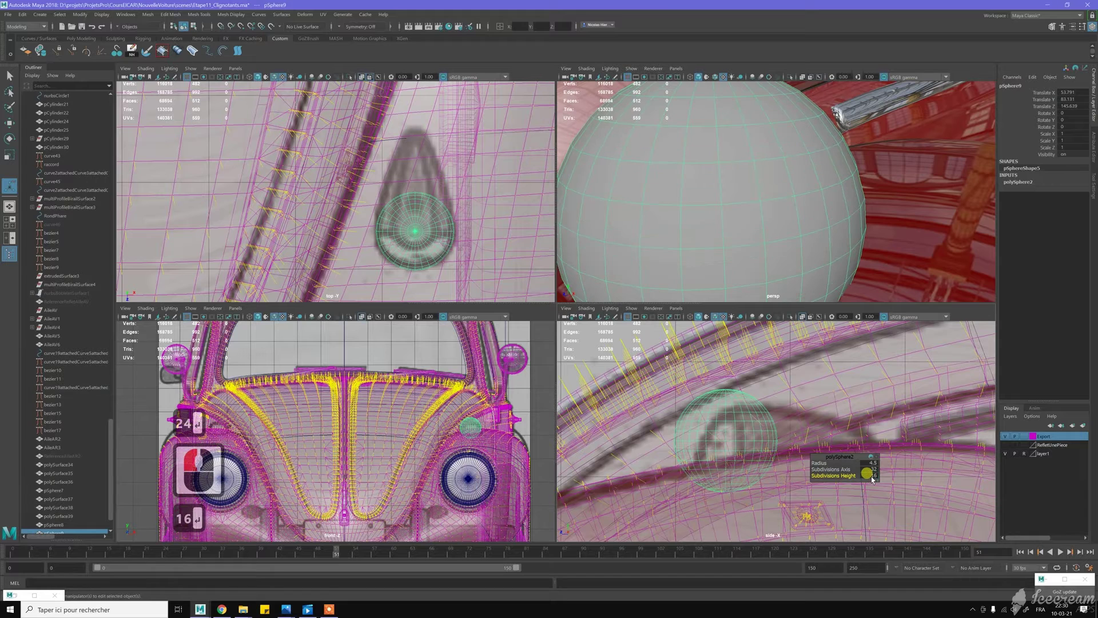
double_click(875, 476)
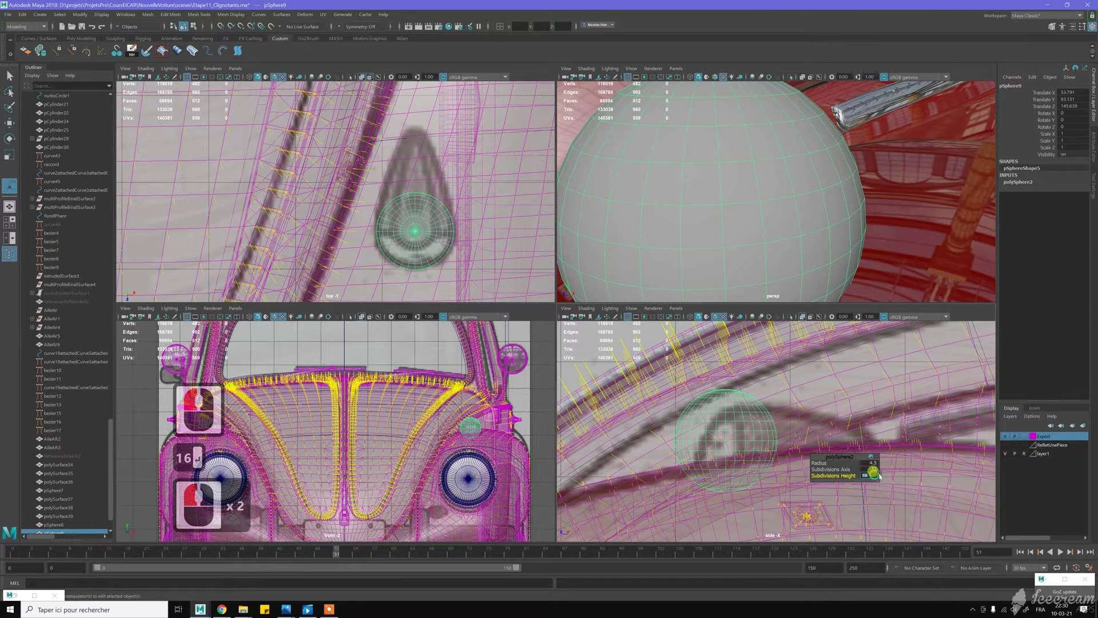
text(24)
key(Return)
Lower the sphere to about Y 81.336 against the side blueprint and align its front with the top-view outline at about Z 145.401
click(719, 382)
key(w)
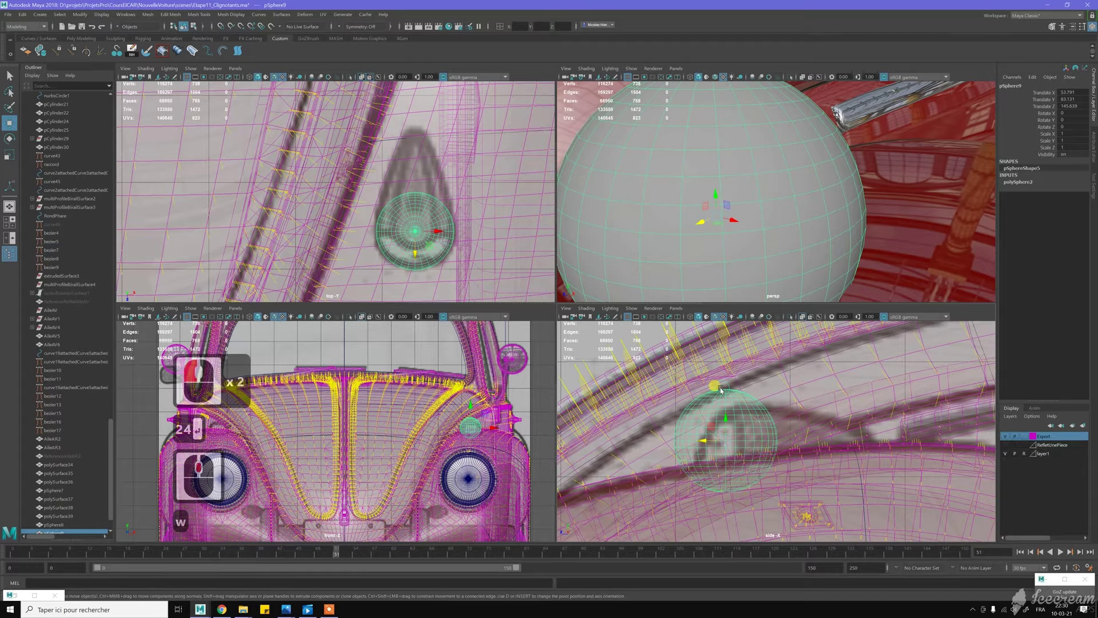
drag(727, 412, 746, 439)
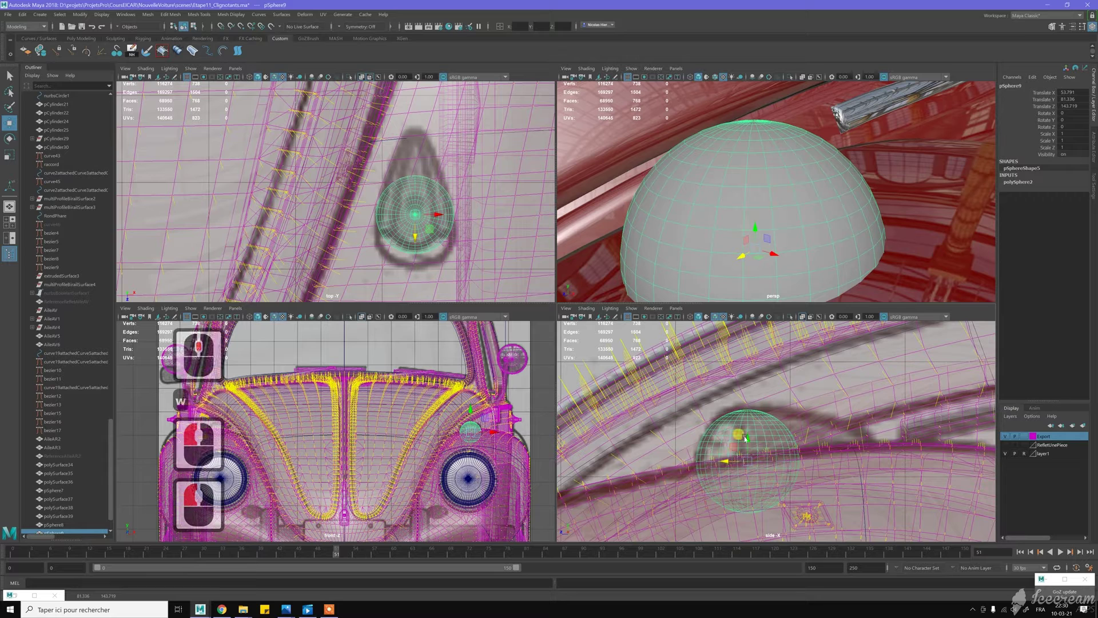
click(712, 442)
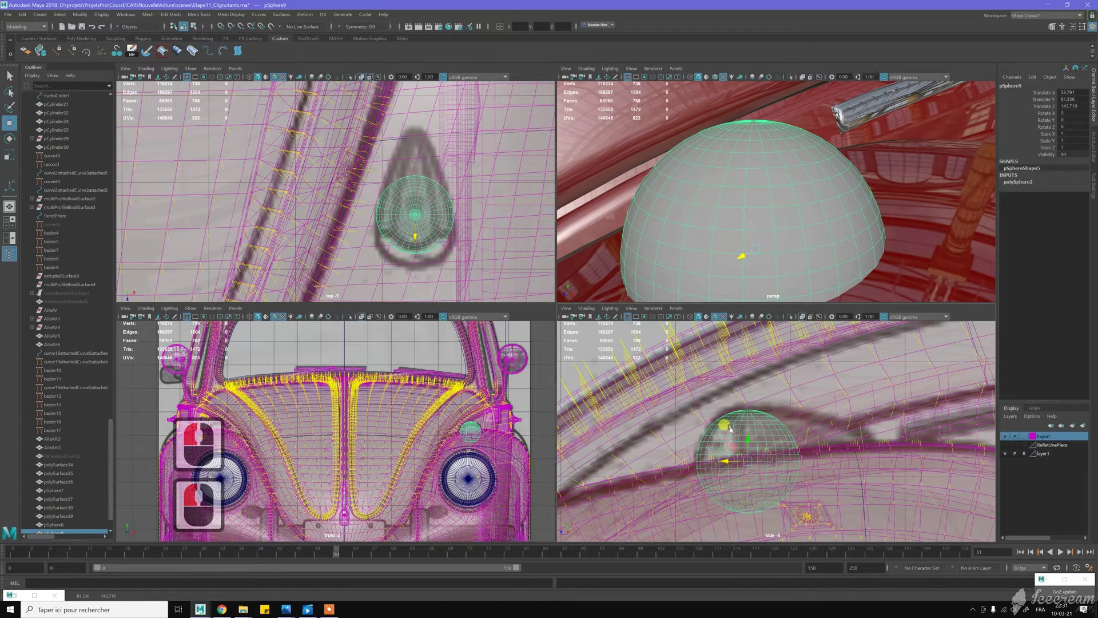
click(737, 460)
mouse_move(412, 236)
mouse_down()
mouse_move(415, 255)
mouse_move(423, 247)
mouse_up()
Align the sphere sideways with the turn signal in the front view, at about X 54.017
scroll(473, 423, up, 5)
scroll(473, 424, up, 4)
alt+middle_drag(472, 423, 307, 394)
scroll(454, 421, up, 9)
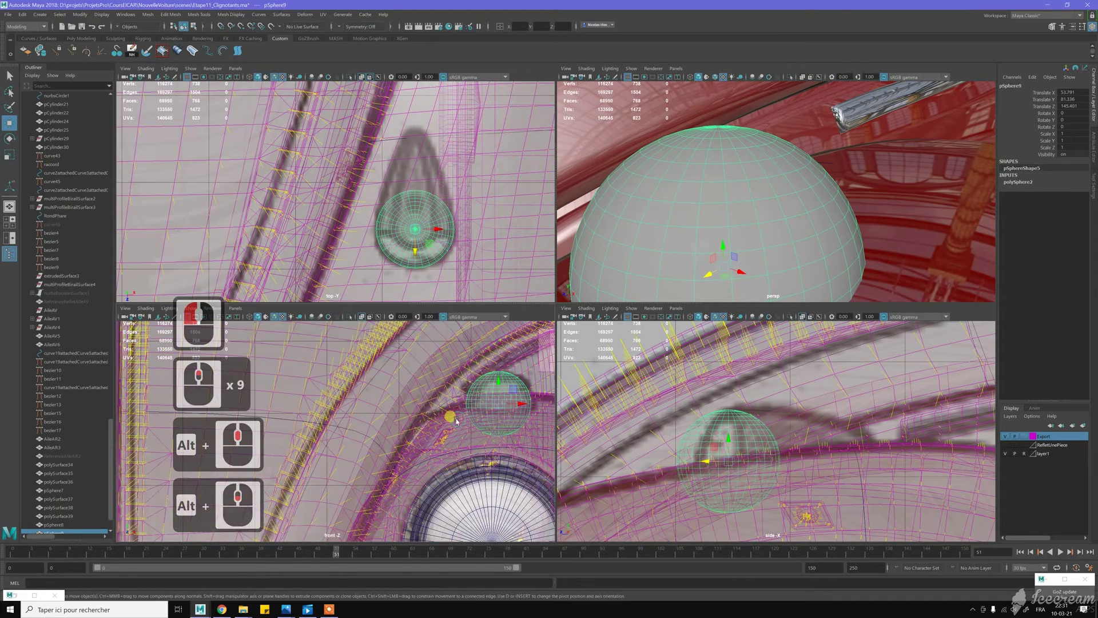
alt+middle_drag(468, 400, 324, 416)
alt+scroll(467, 394, up, 4)
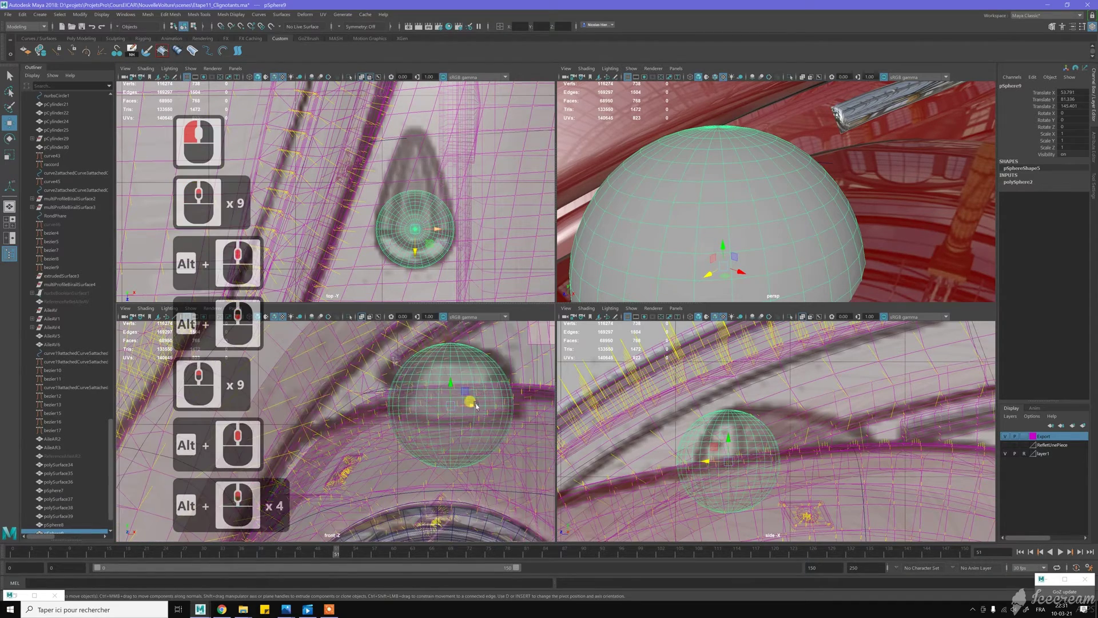
drag(476, 405, 479, 406)
key(w)
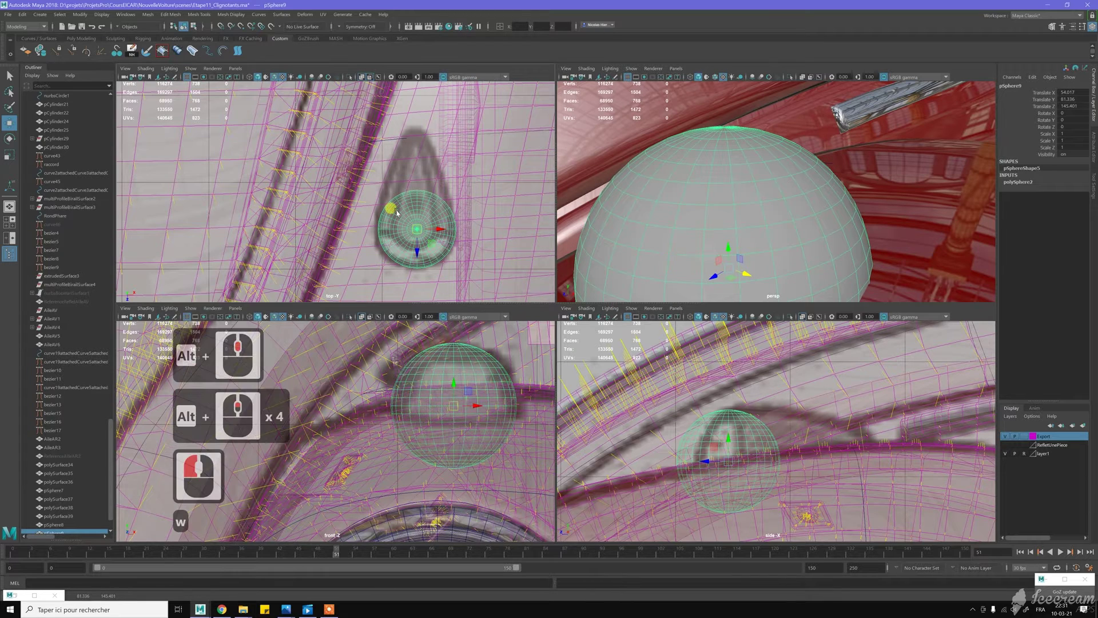
Select the sphere's crosswise middle edge loop over both poles and detach the mesh along it into front and rear halves
scroll(451, 238, up, 5)
alt+middle_drag(451, 238, 389, 205)
right_drag(390, 204, 389, 184)
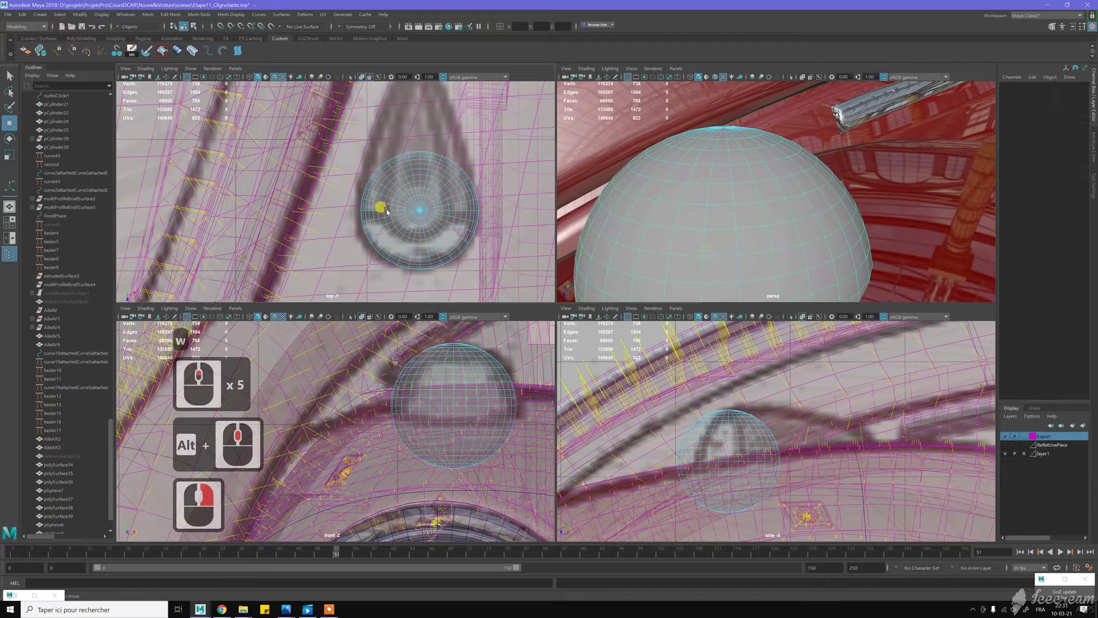
double_click(389, 210)
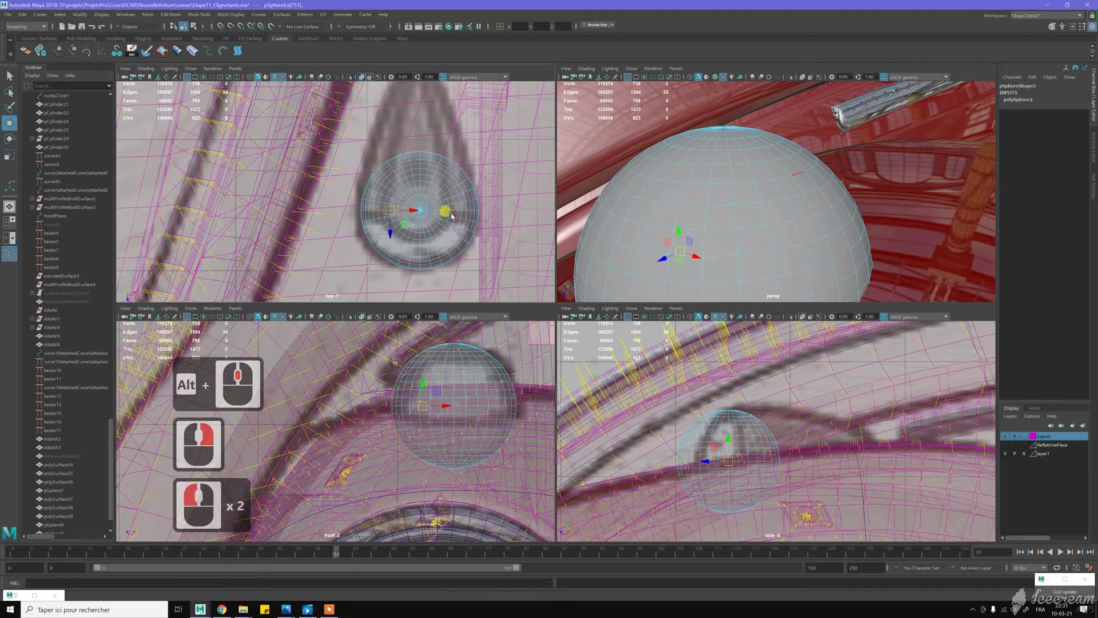
shift+double_click(451, 213)
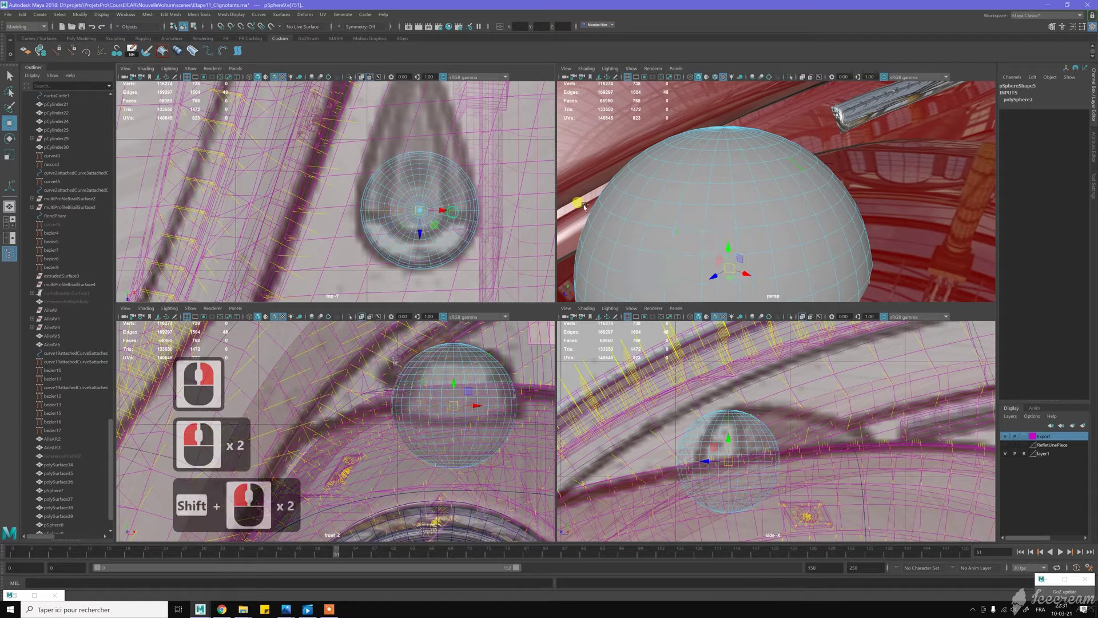
shift+right_drag(747, 192, 758, 321)
key(w)
Select all faces of the sphere's detached front half
right_drag(766, 215, 766, 236)
double_click(765, 216)
double_click(807, 174)
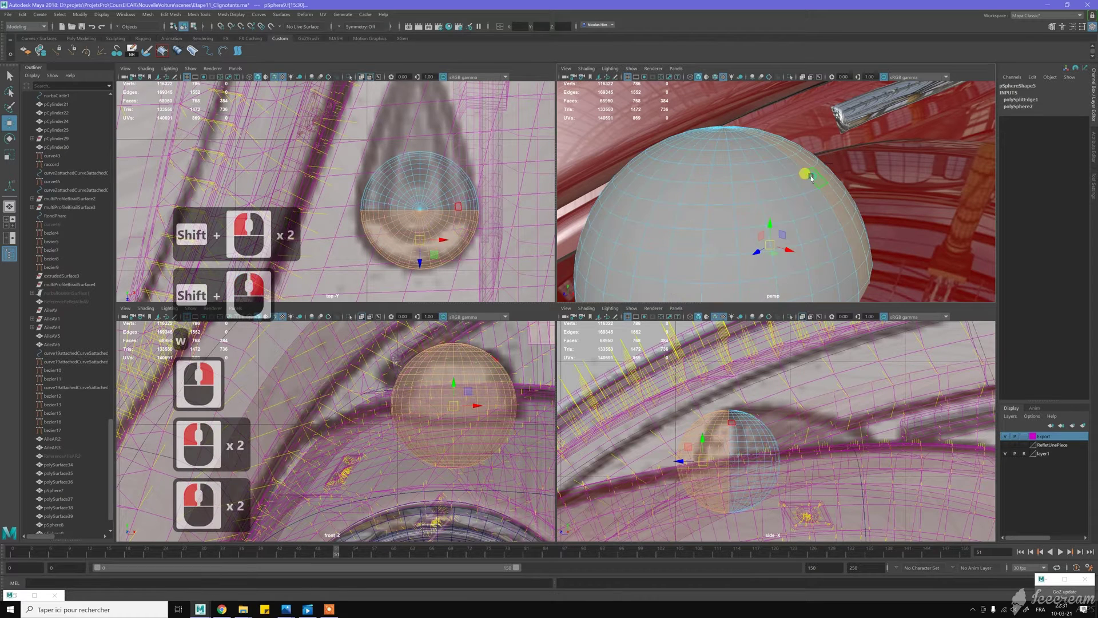
click(431, 208)
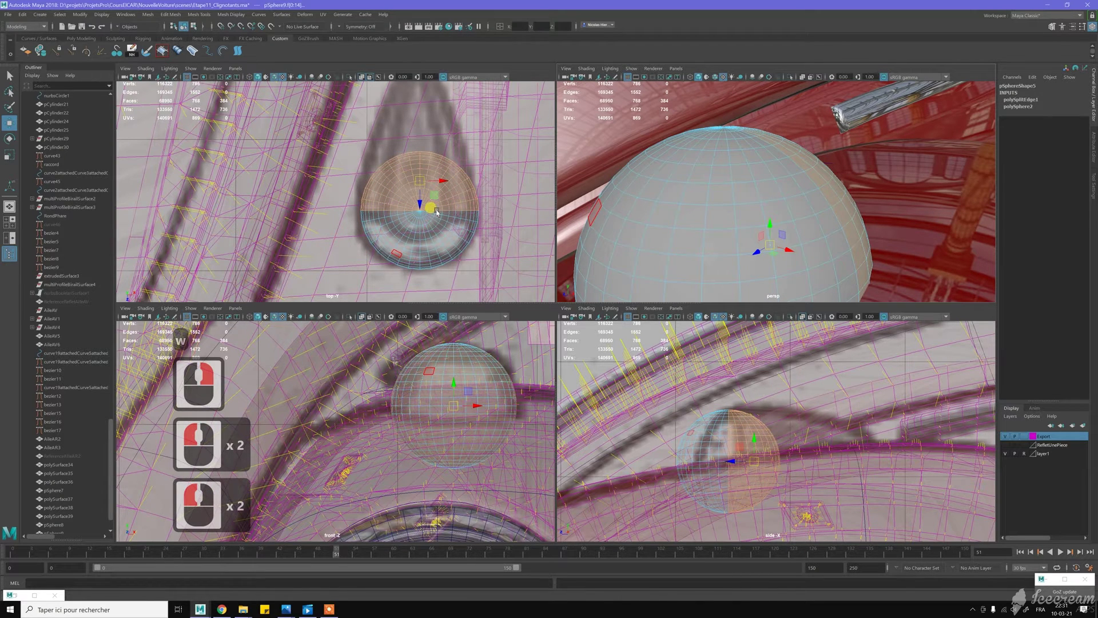
right_drag(442, 196, 483, 196)
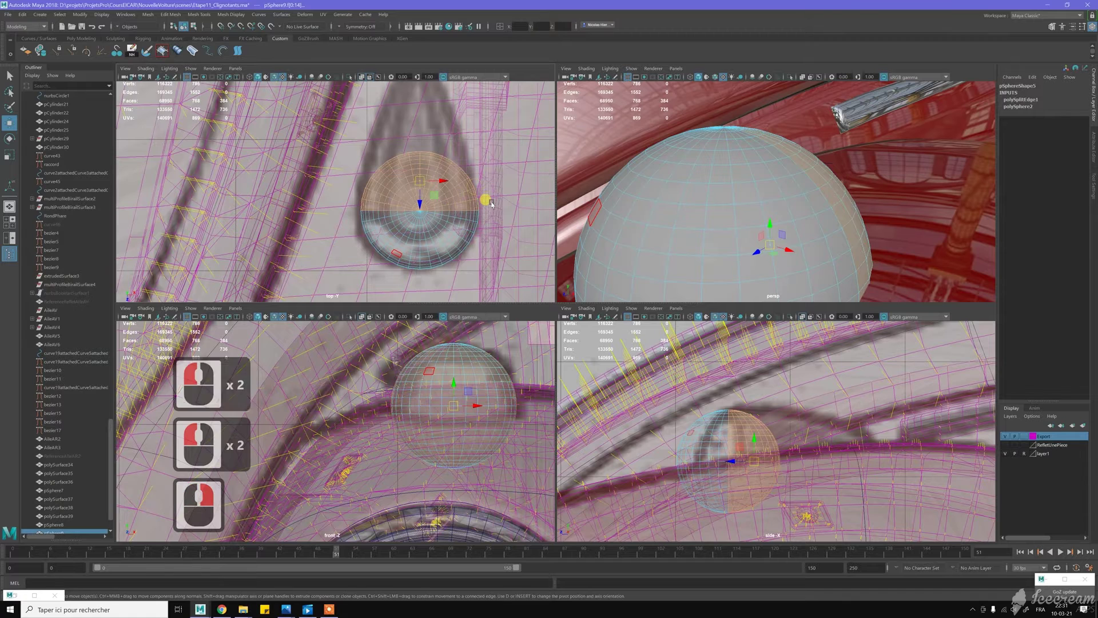
double_click(675, 203)
right_drag(675, 203, 676, 223)
double_click(676, 213)
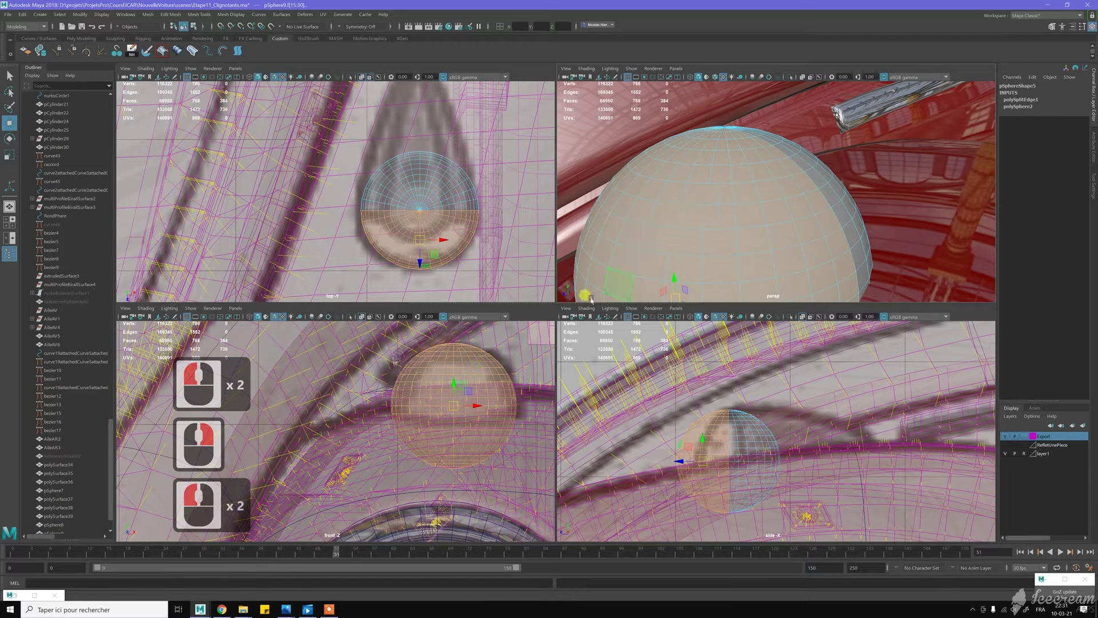
Snap the front half's scale pivot to the sphere's centre and flatten it slightly lengthwise to match the top-view turn signal outline
key(r)
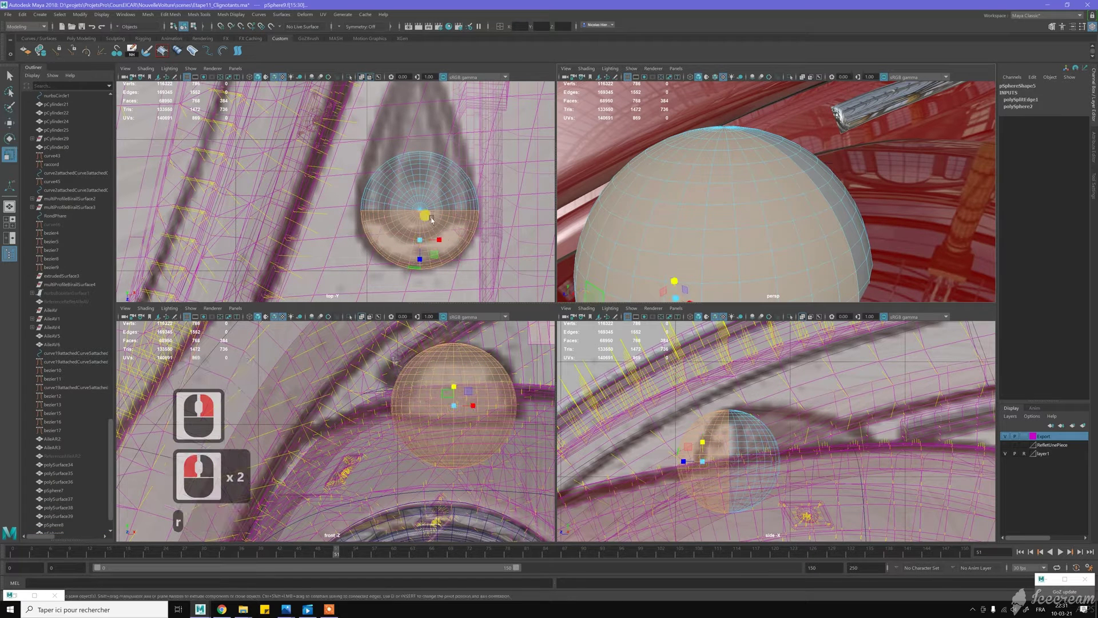
key(Insert)
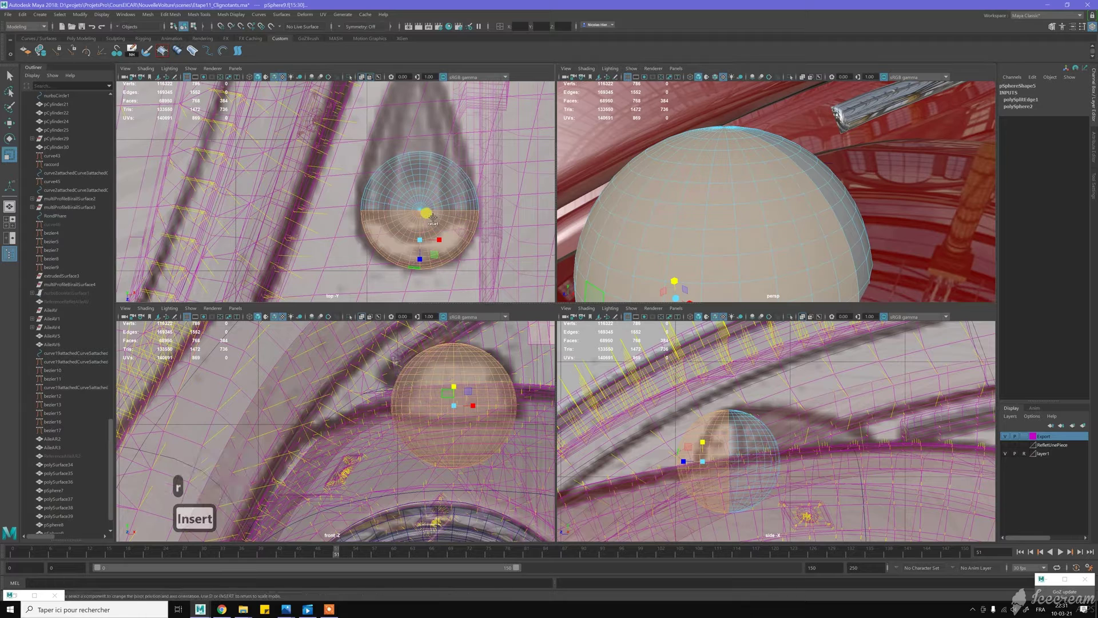
key(v)
drag(421, 260, 418, 210)
key(v)
key(Insert)
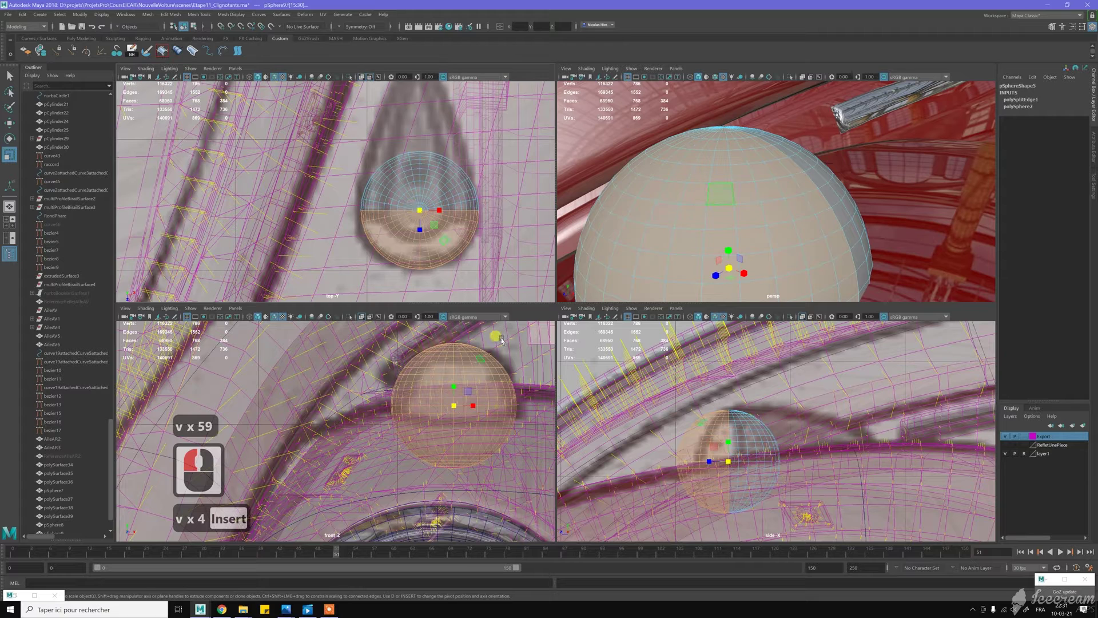
click(715, 275)
drag(715, 275, 715, 276)
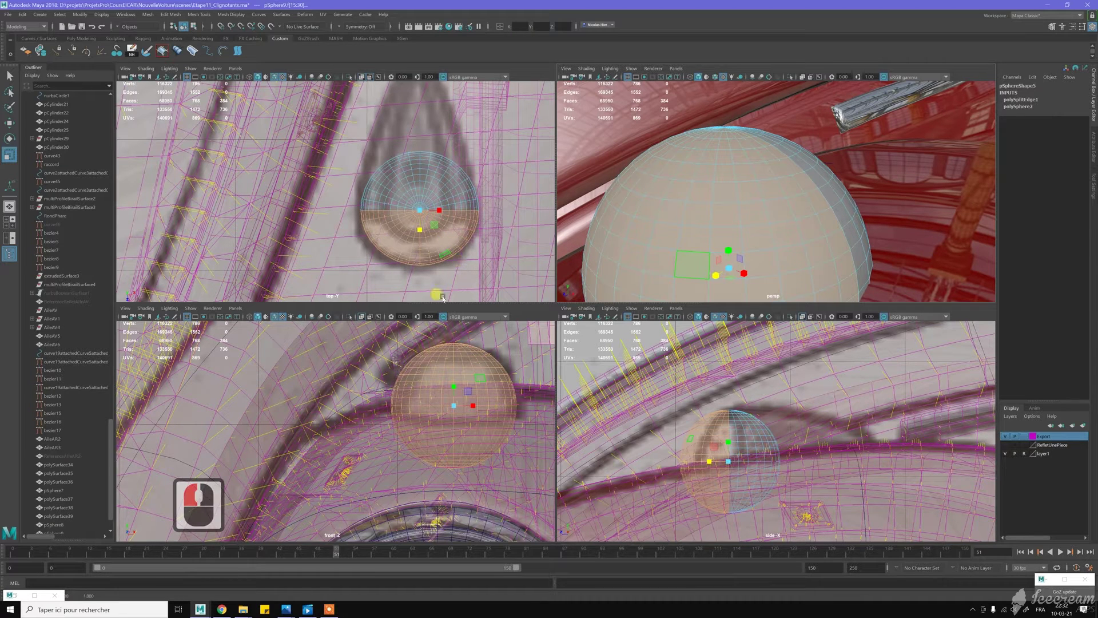
Hide the magenta layer of finished car parts to expose the blueprints, then try scaling the front half vertically and undo that scaling
alt+middle_drag(447, 366, 414, 387)
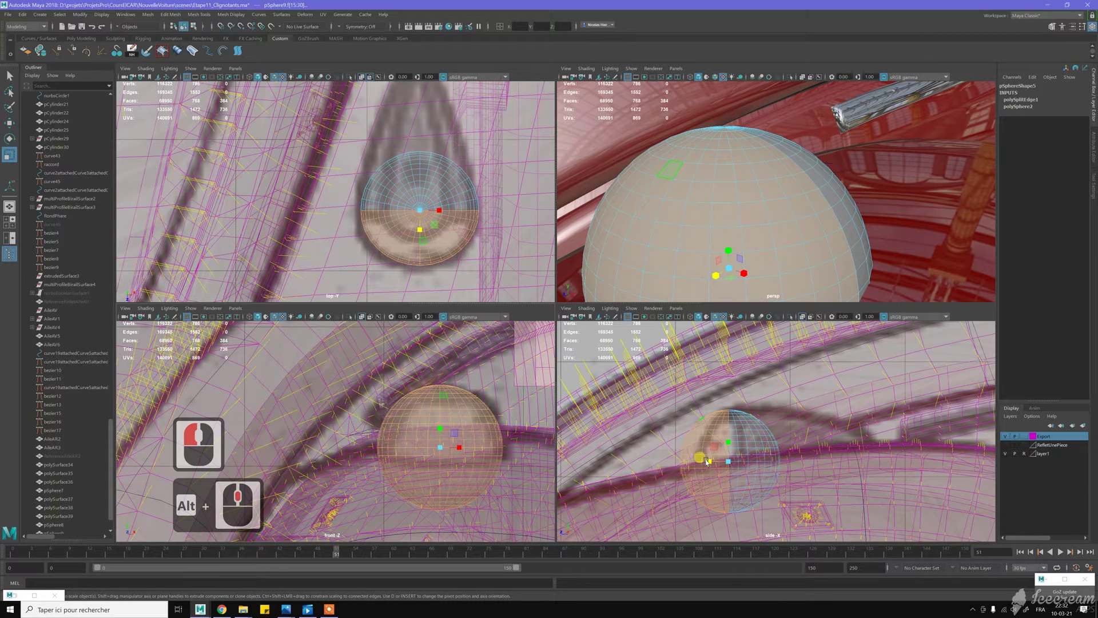
click(1005, 435)
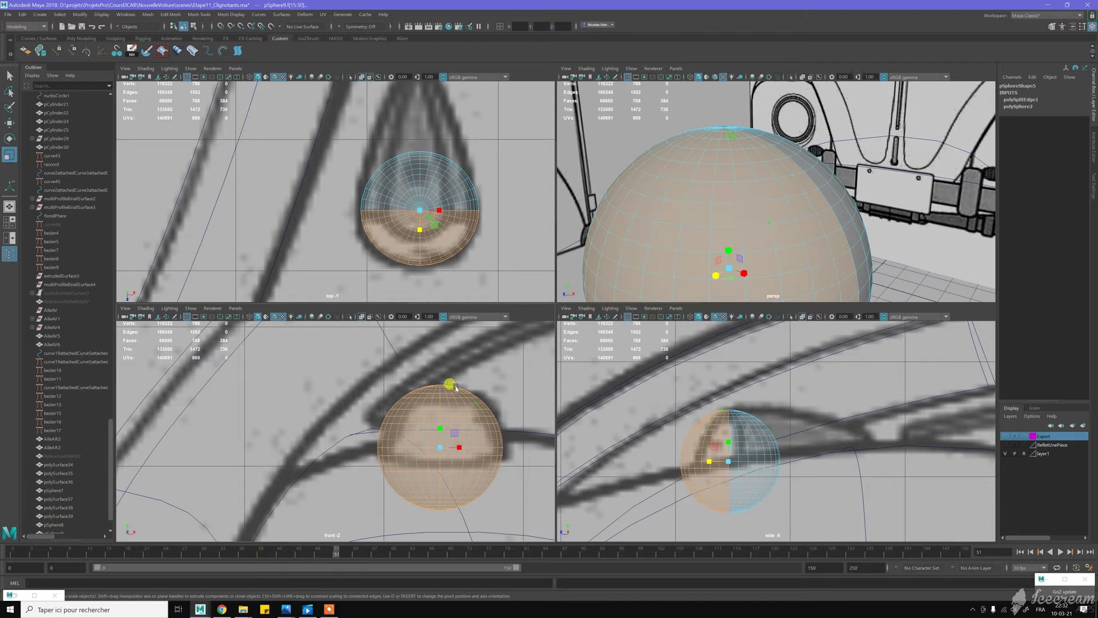
drag(439, 429, 440, 430)
key(z)
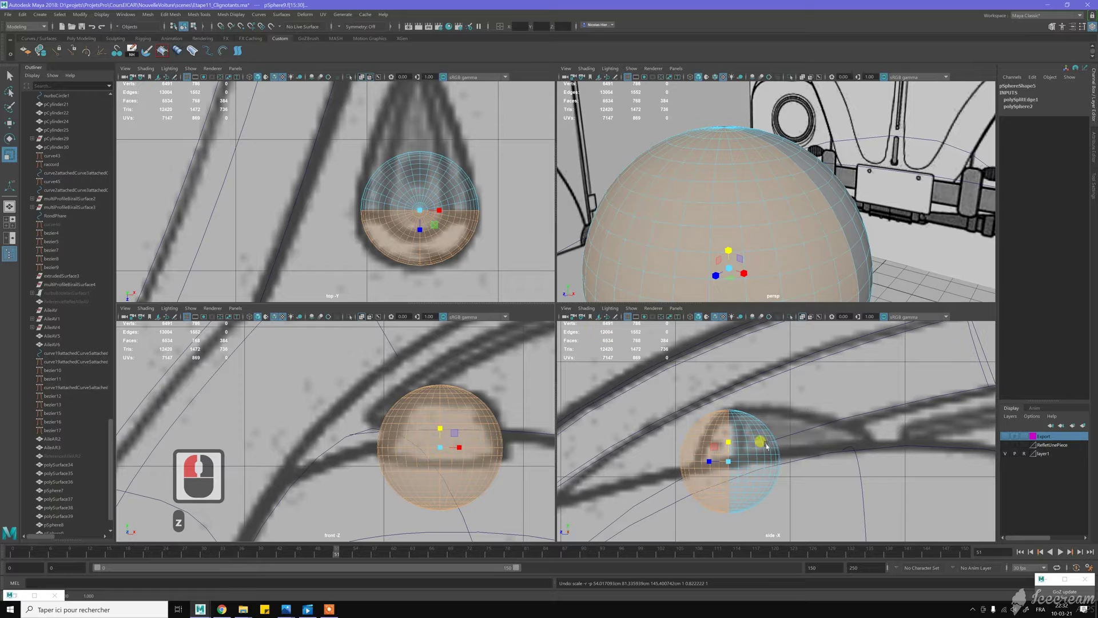
Snap the rear half's scale pivot to the sphere's centre and stretch its faces lengthwise to the teardrop tip in the top-view blueprint
double_click(462, 183)
alt+middle_drag(522, 162, 569, 199)
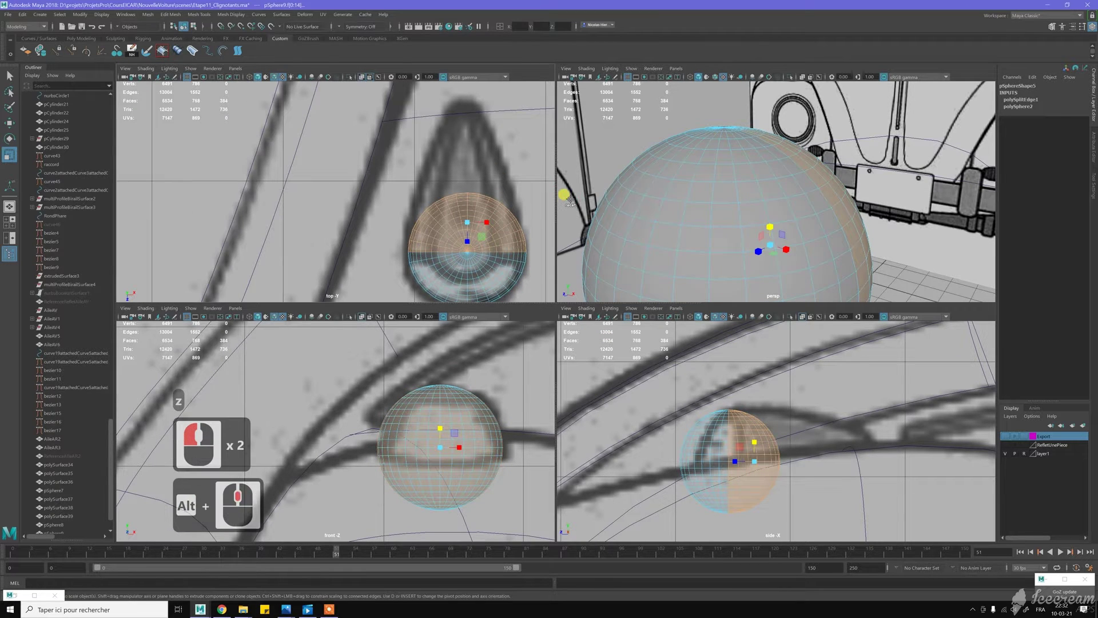
key(Insert)
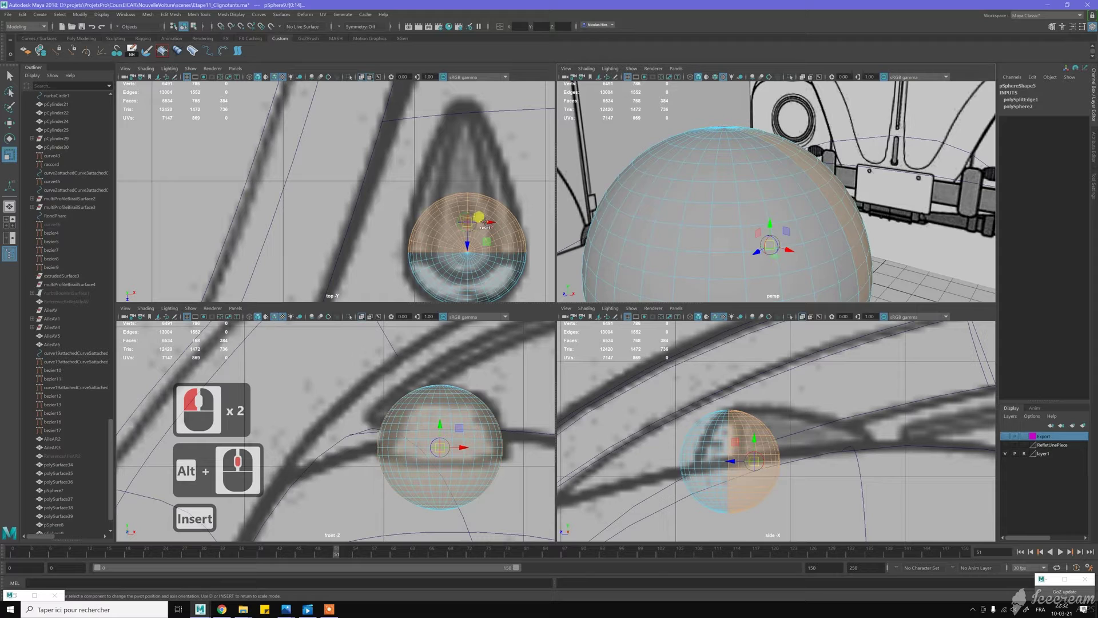
key(v)
drag(469, 220, 466, 251)
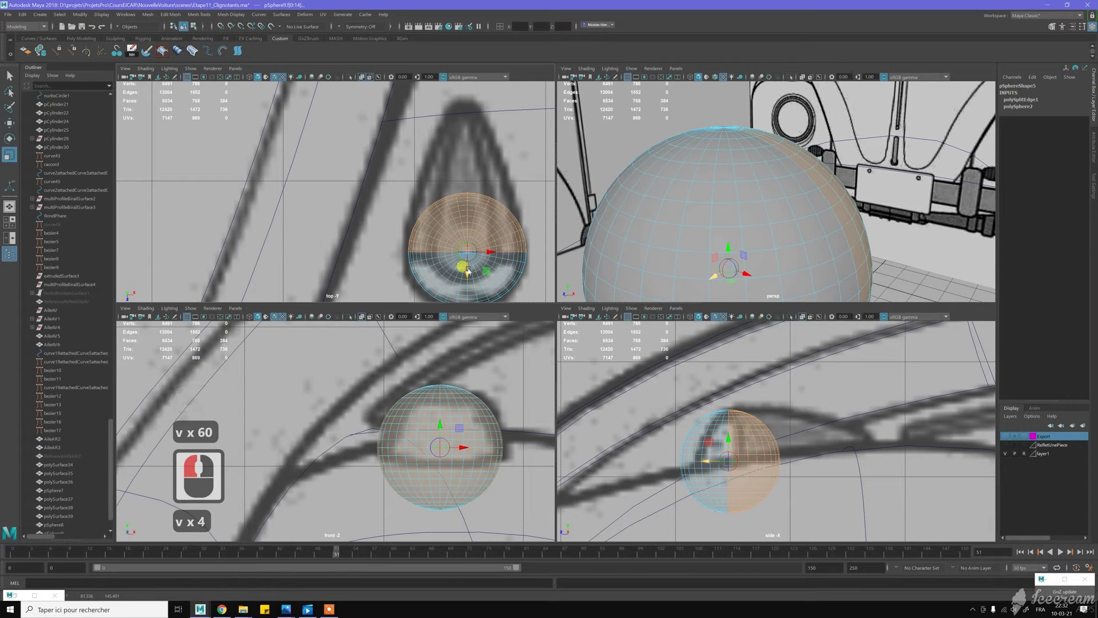
key(Insert)
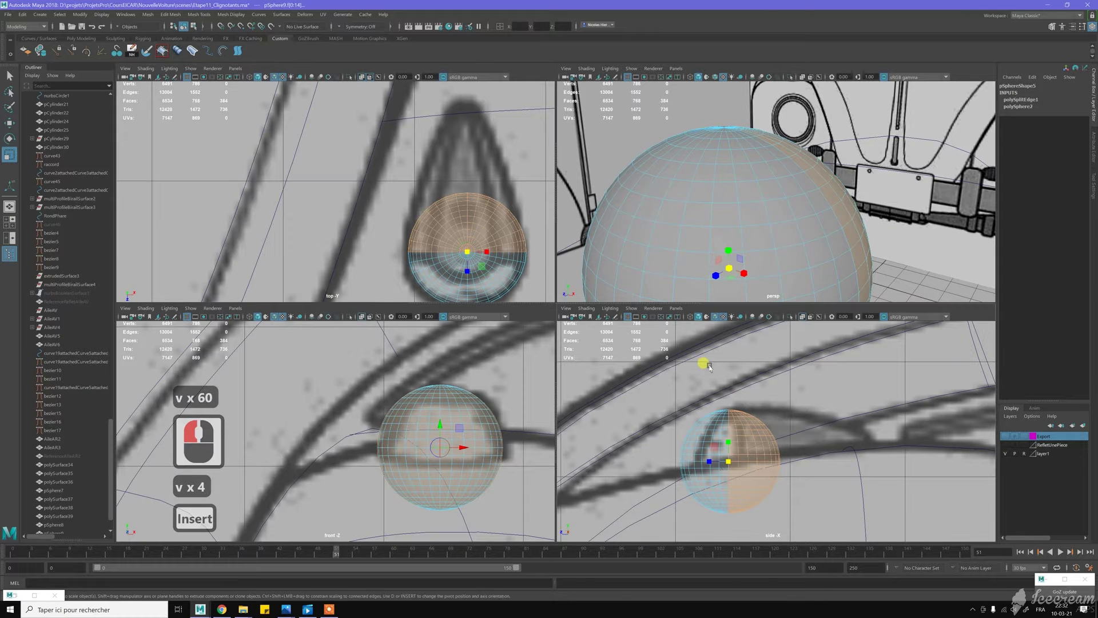
drag(706, 456, 672, 472)
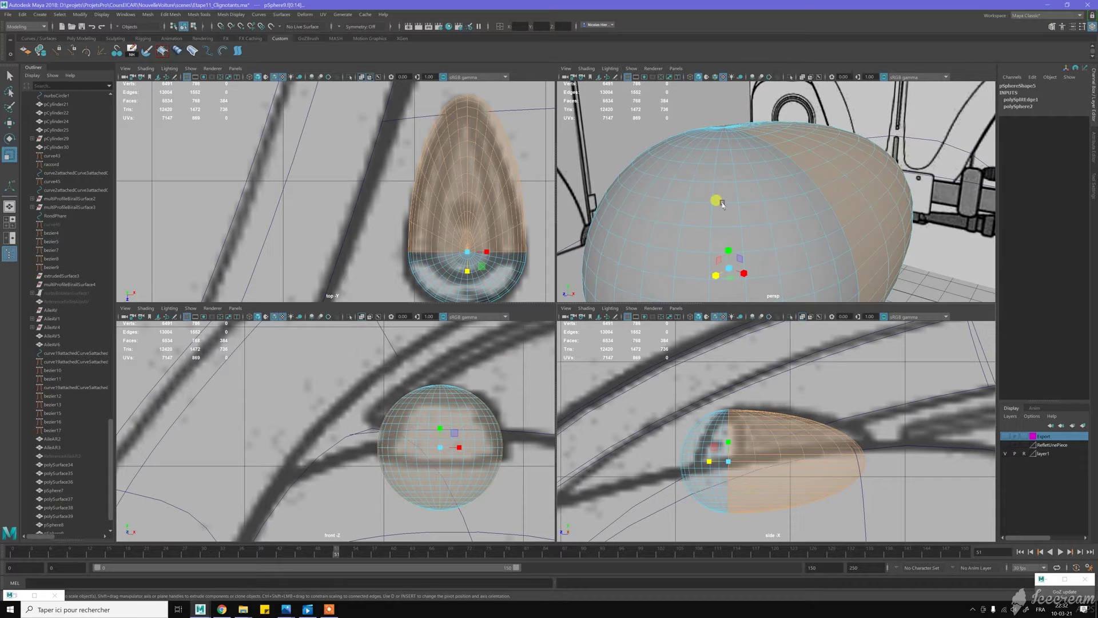
Merge the vertices along the seam between the front and rear halves with a distance threshold of 0.21
alt+drag(785, 204, 699, 200)
scroll(699, 200, down, 4)
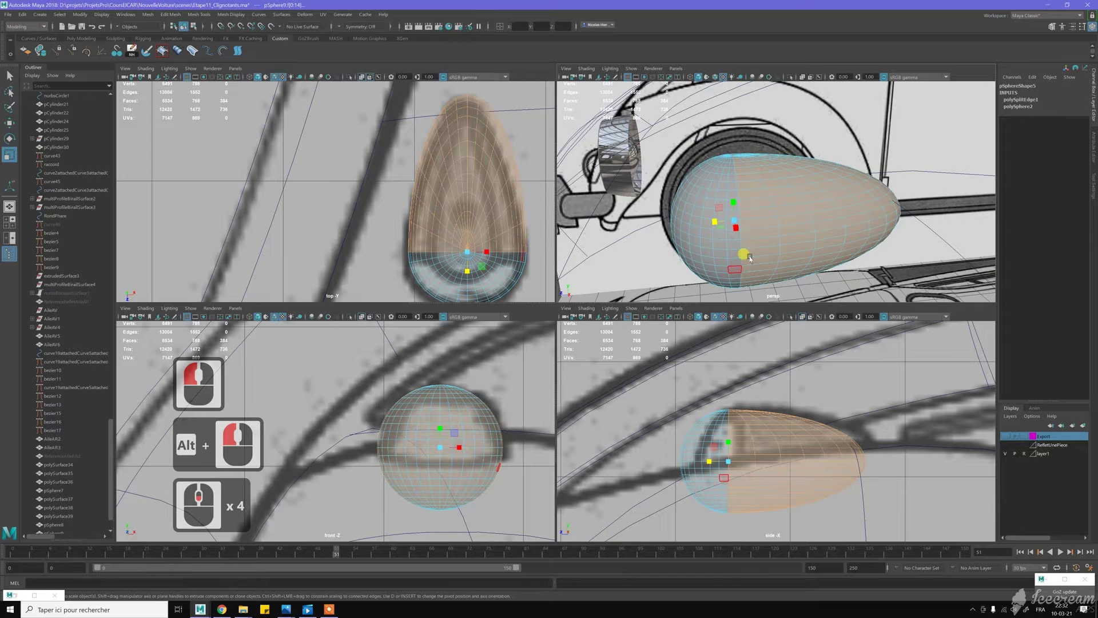
scroll(746, 258, up, 1)
alt+drag(746, 258, 741, 252)
key(w)
right_click(740, 179)
right_drag(739, 179, 735, 176)
alt+drag(739, 148, 741, 145)
alt+drag(736, 380, 735, 380)
scroll(732, 395, up, 5)
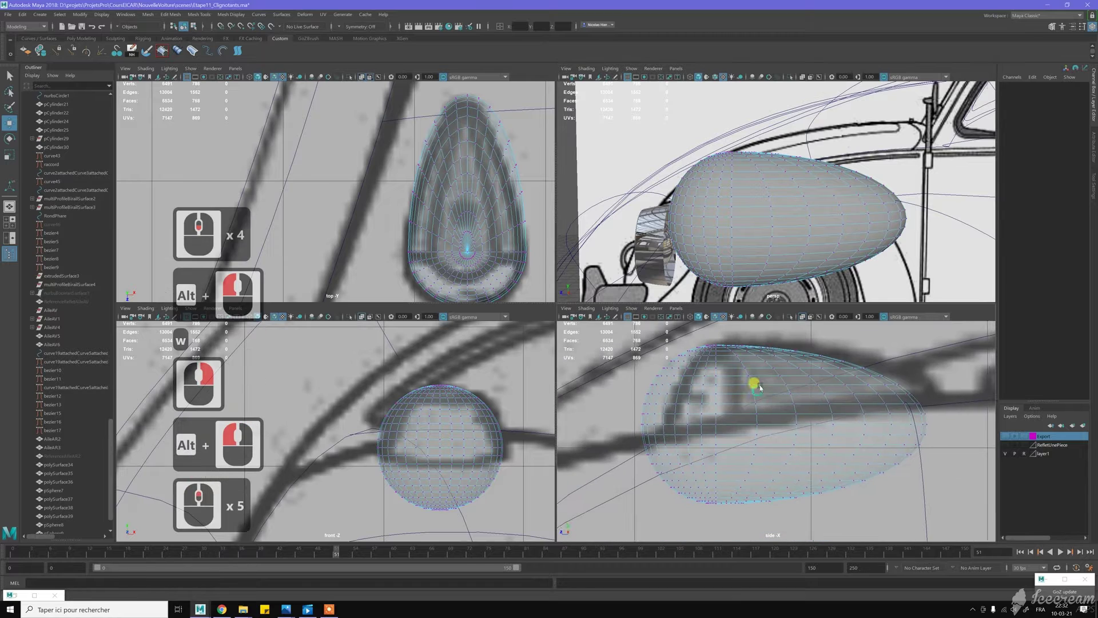
alt+middle_drag(755, 385, 708, 335)
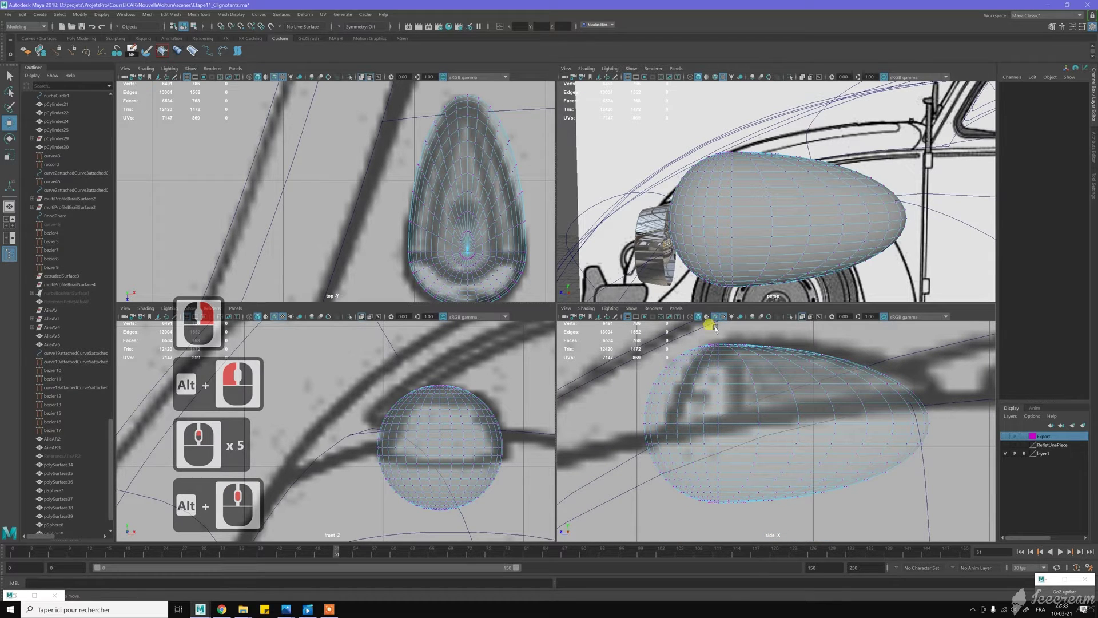
drag(723, 456, 718, 524)
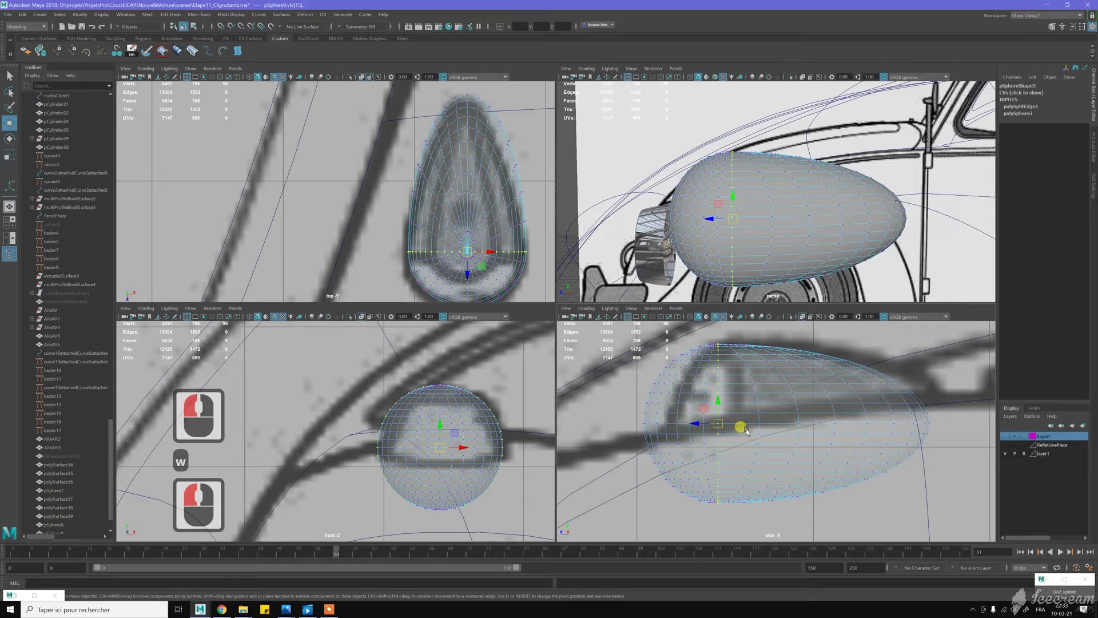
shift+right_drag(746, 430, 789, 396)
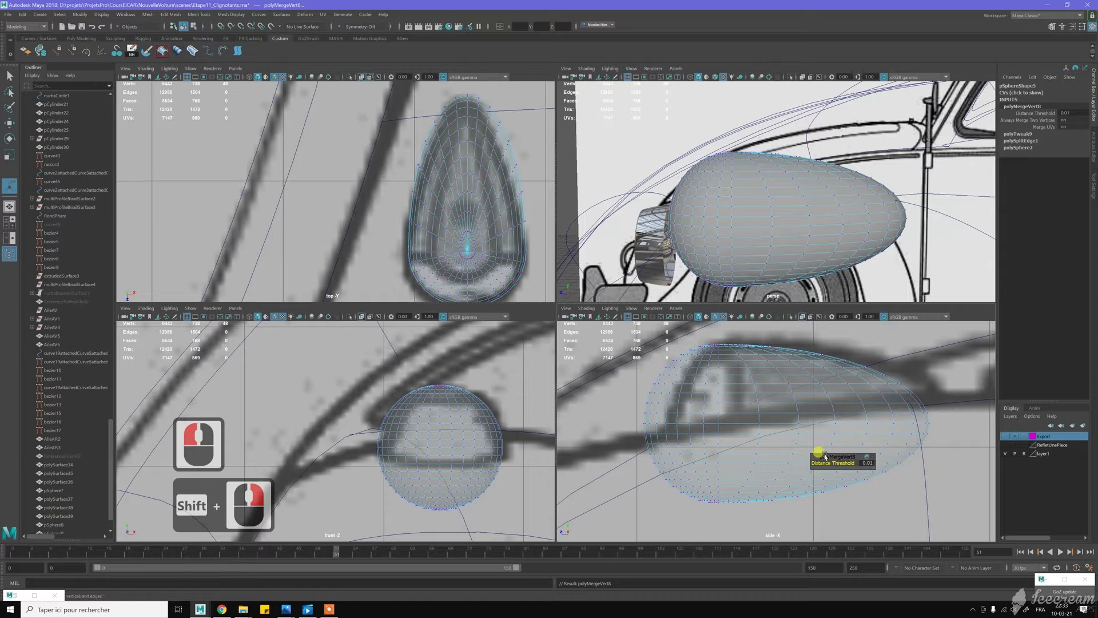
drag(822, 456, 824, 457)
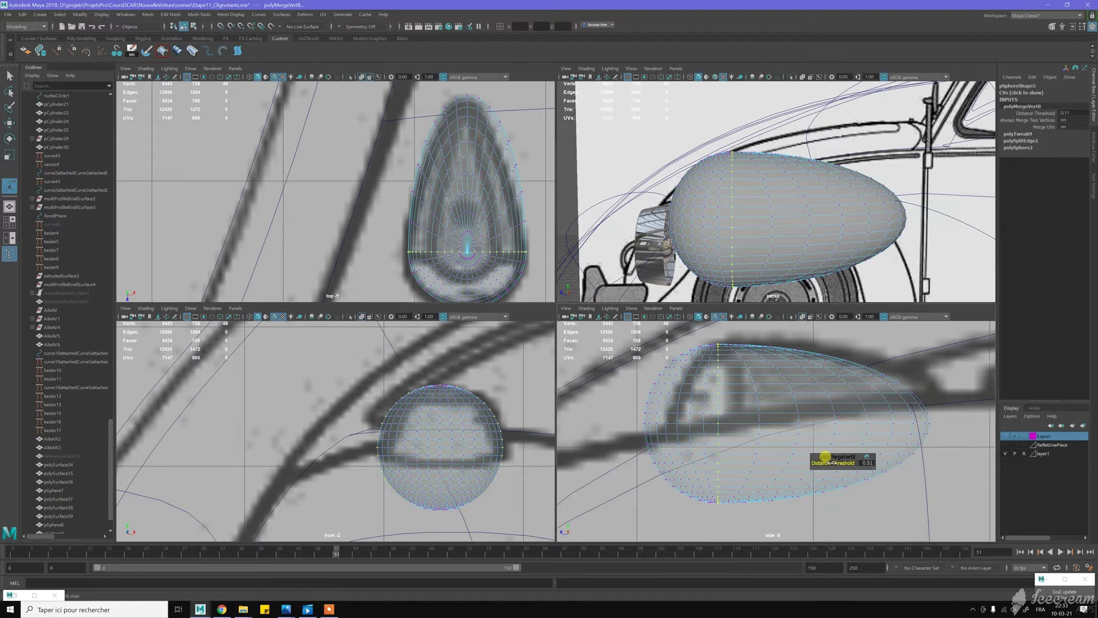
drag(824, 456, 824, 457)
key(w)
Select a face ring near the top pole and grow the selection to cover the top six rings of faces
right_drag(792, 376, 814, 361)
right_drag(729, 180, 722, 191)
scroll(461, 404, up, 3)
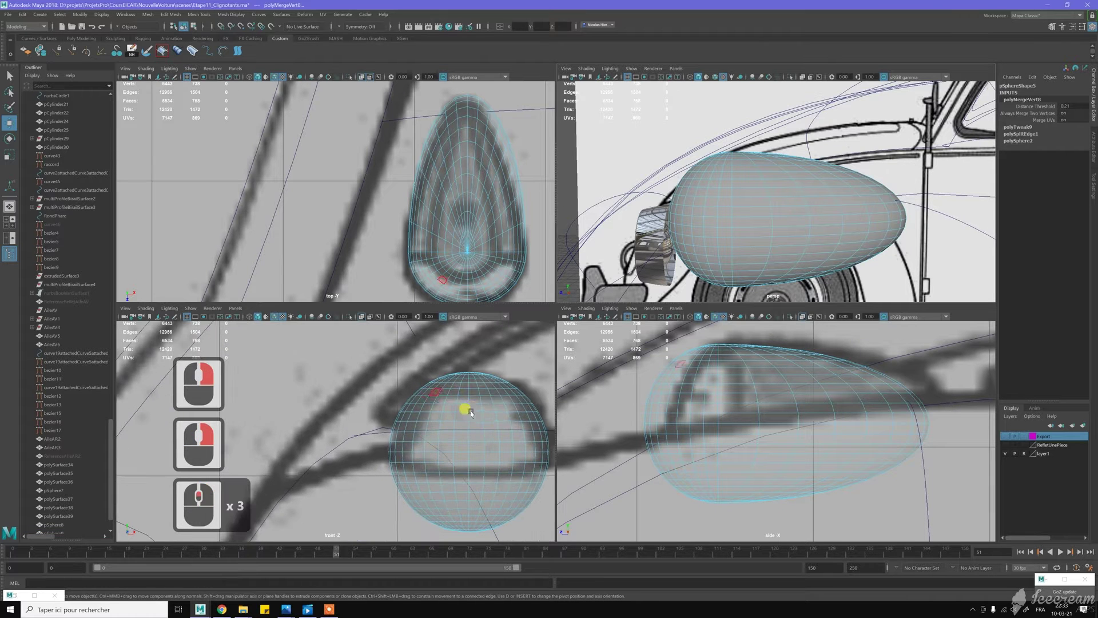
alt+middle_drag(477, 390, 455, 382)
scroll(470, 366, up, 4)
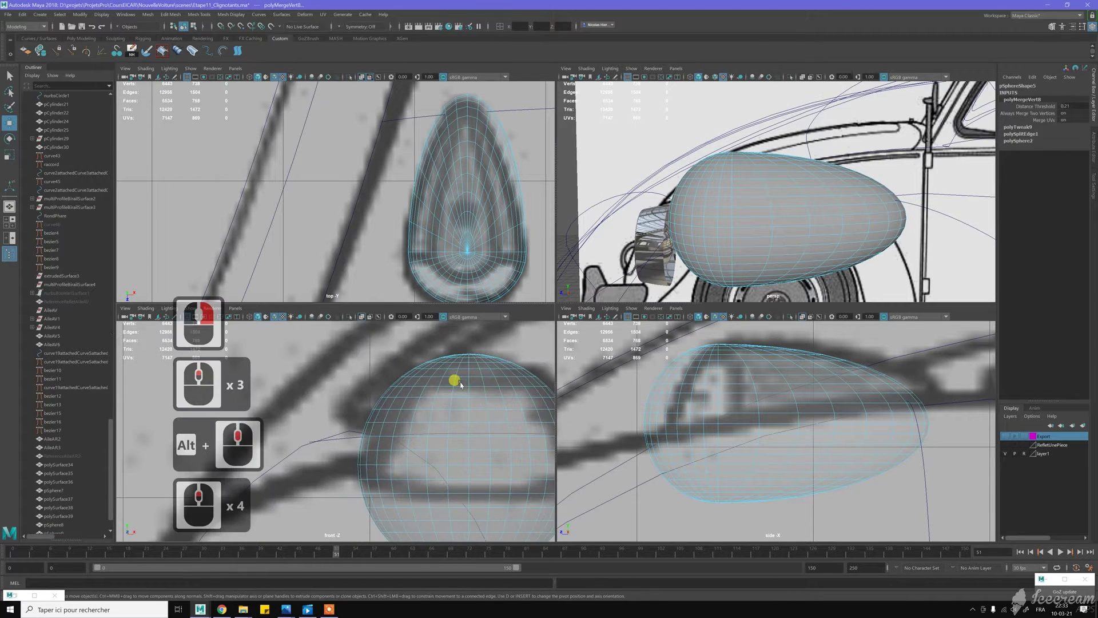
click(465, 361)
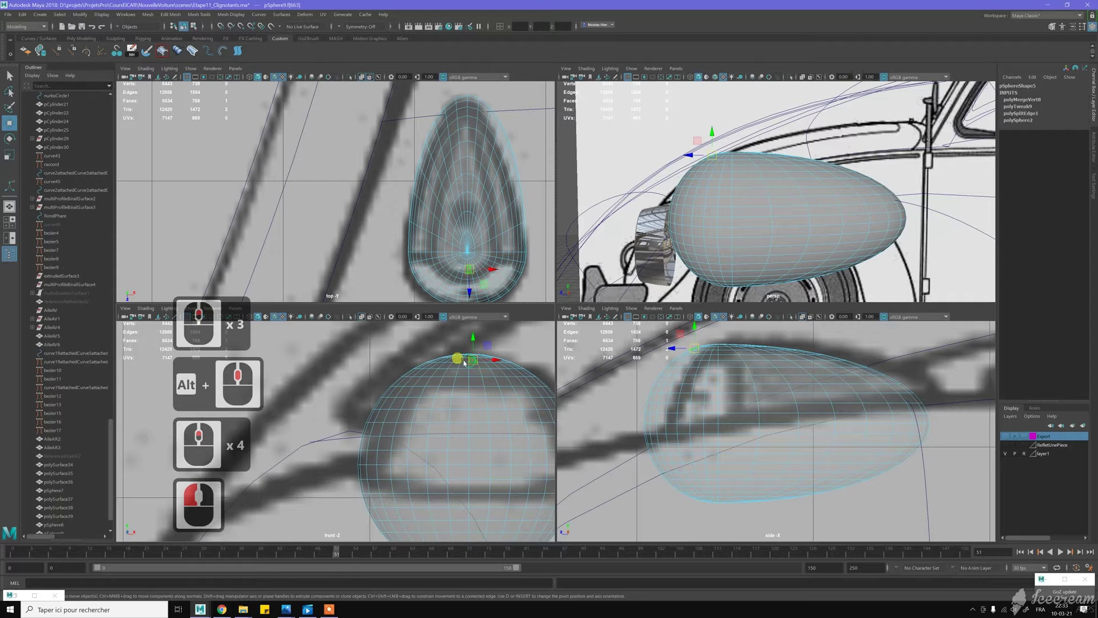
shift+double_click(464, 362)
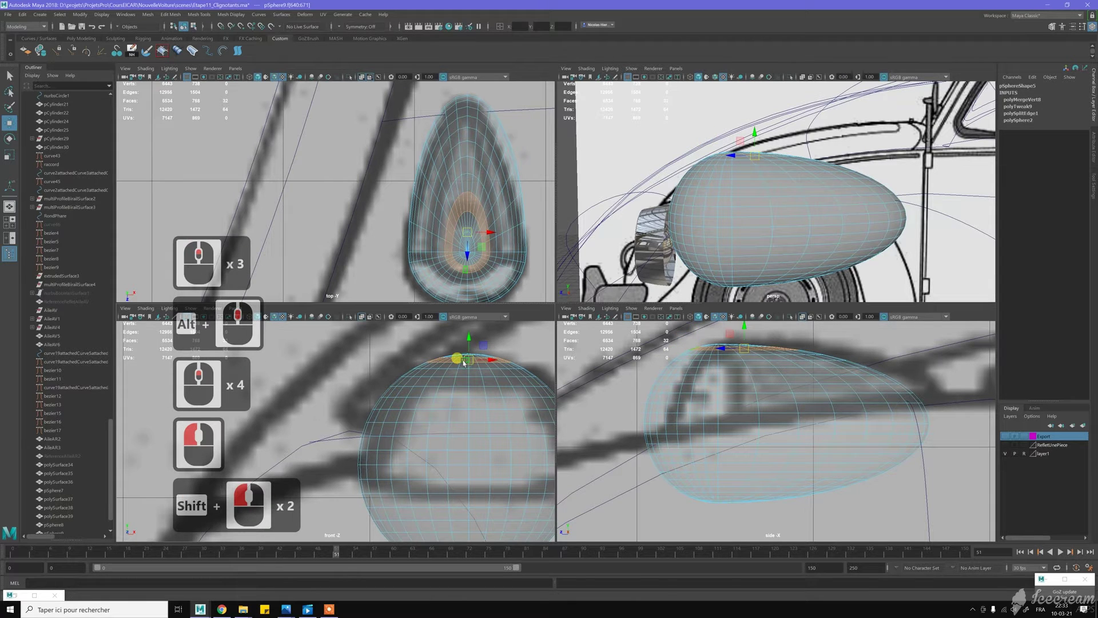
key(shift+period)
key(shift+period)
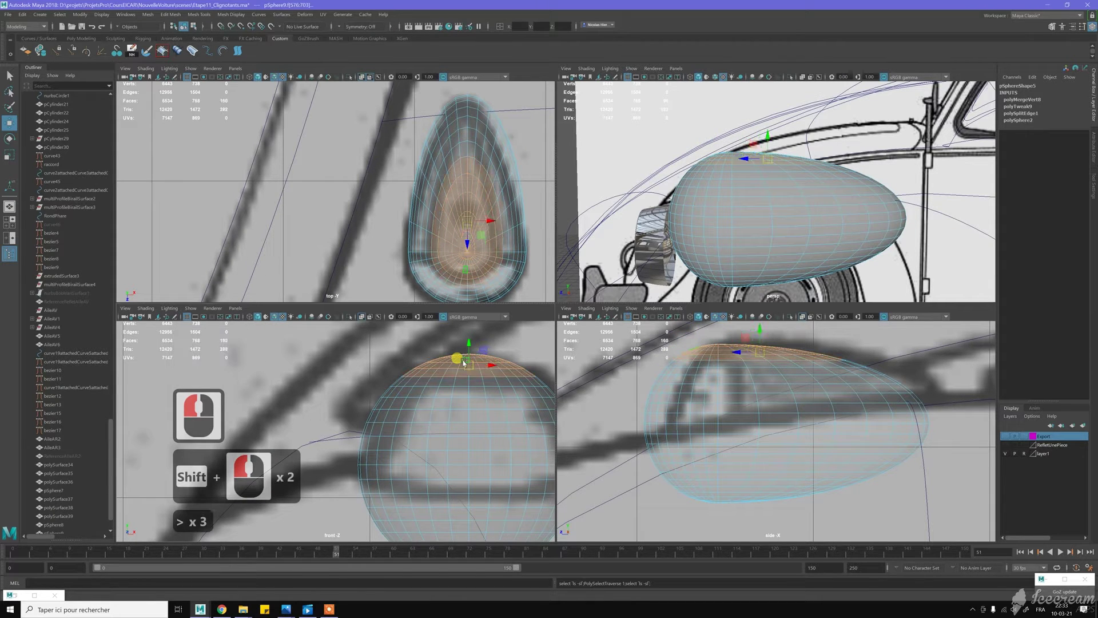
key(shift+period)
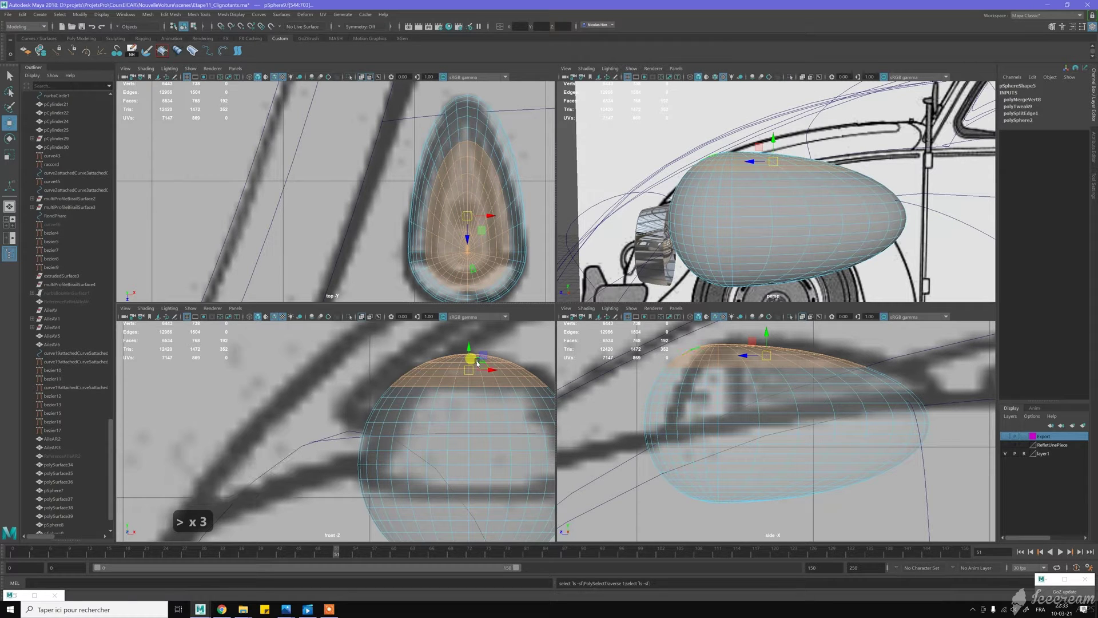
Snap the top cap's pivot down to its lower edge ring and scale the cap flatter vertically to follow the front blueprint
key(Insert)
key(v)
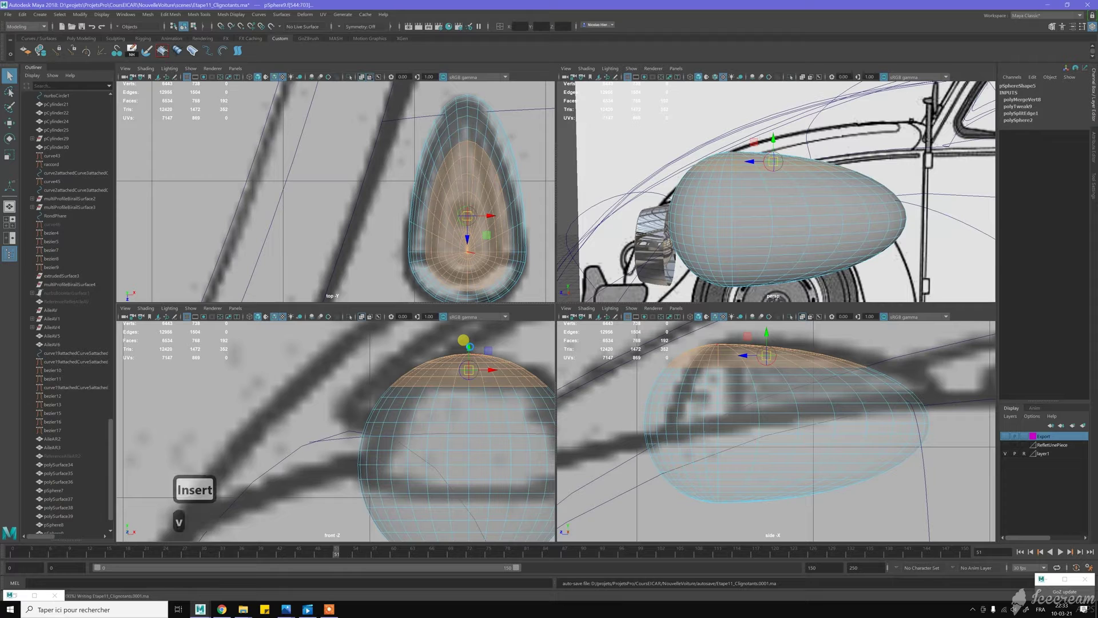
key(v)
drag(464, 342, 467, 384)
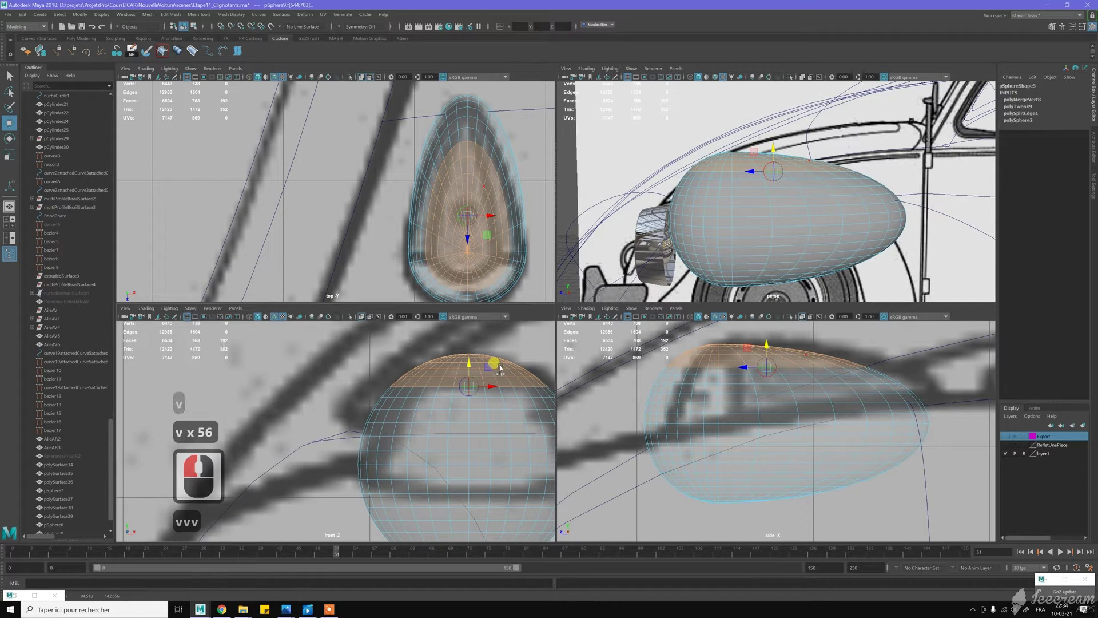
key(Insert)
key(r)
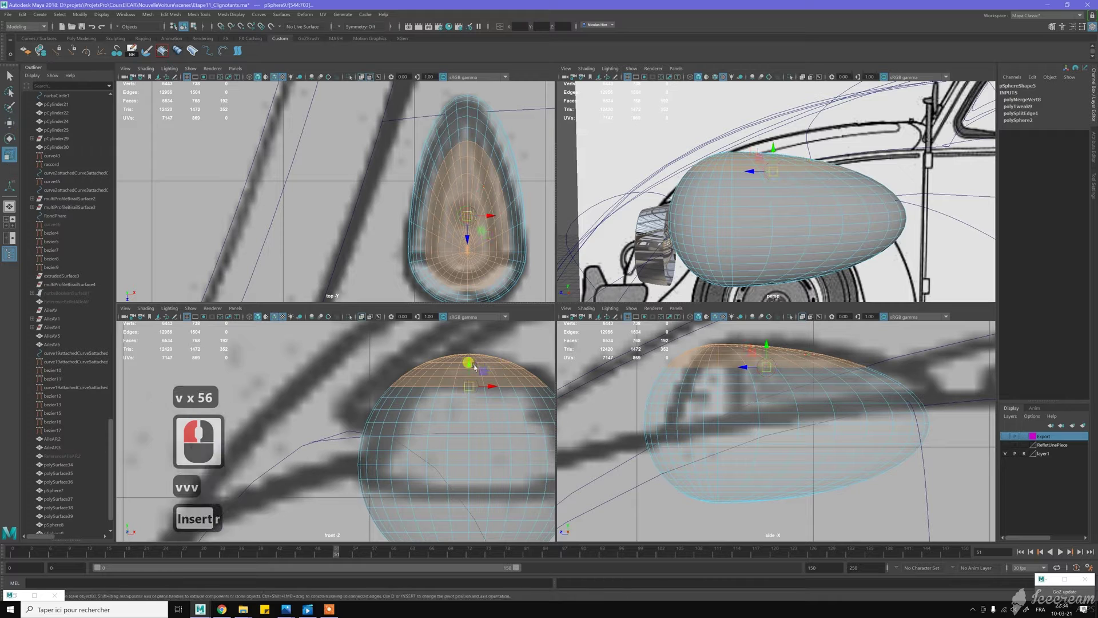
mouse_move(466, 369)
mouse_down()
mouse_move(443, 377)
mouse_move(466, 371)
mouse_up()
Move the whole turn signal body up and back in the side view to about Y 81.82 and Z 144.38
scroll(360, 384, down, 2)
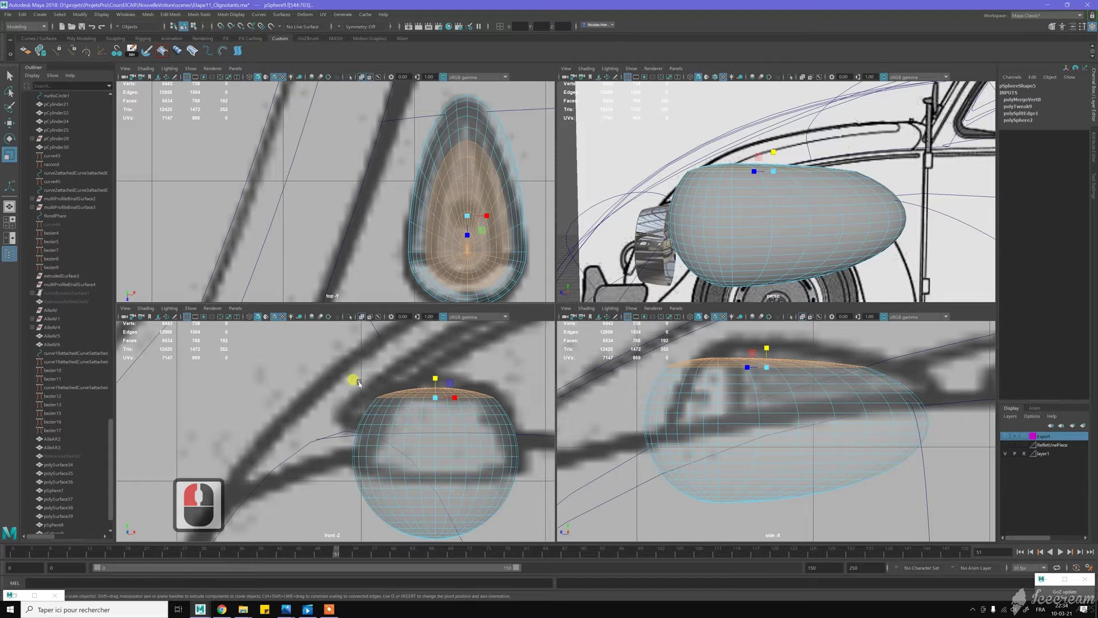
scroll(358, 383, down, 5)
scroll(479, 385, up, 5)
alt+middle_drag(515, 360, 461, 357)
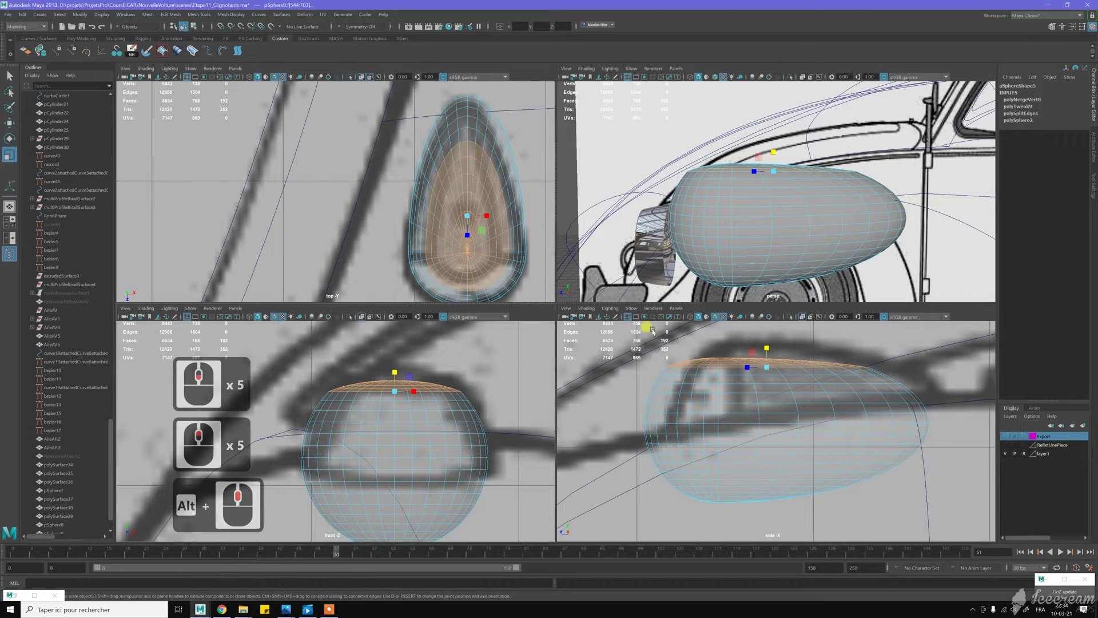
scroll(343, 214, down, 3)
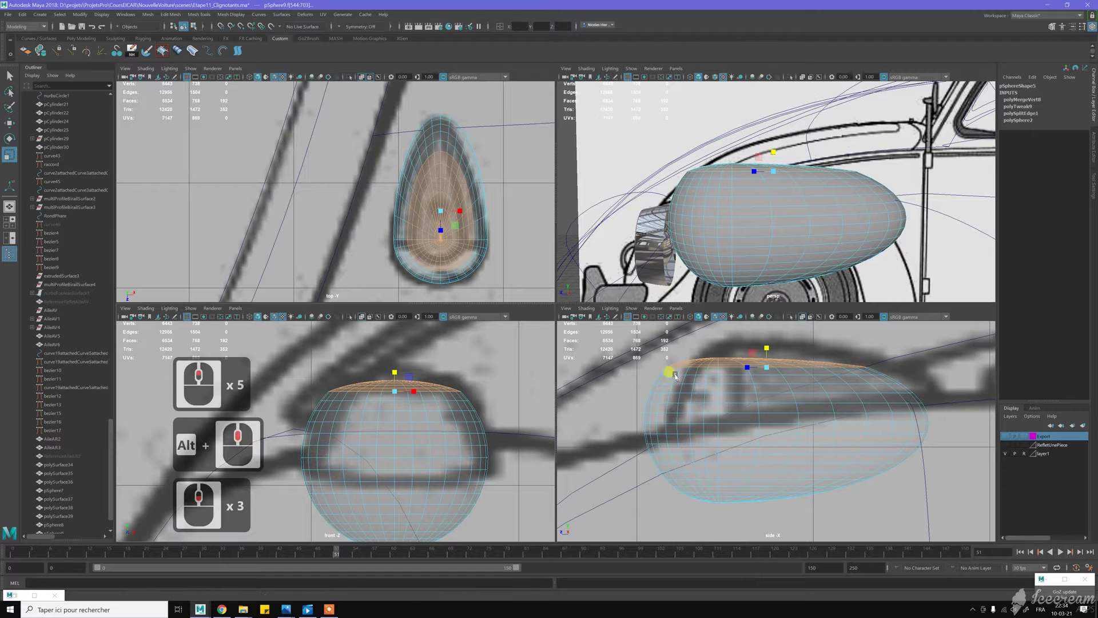
key(w)
click(760, 247)
drag(719, 400, 743, 391)
drag(692, 416, 710, 414)
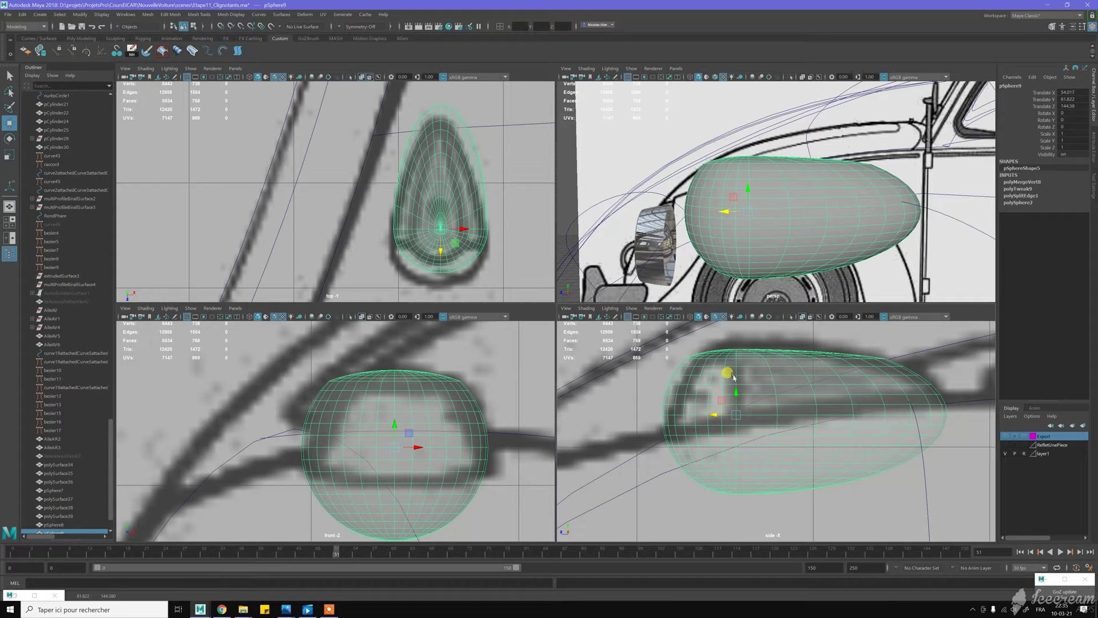
Check the reference photo clignotant-avant-droit.jpg in the Photos app for where the orange lens meets the housing, and return to Maya
key(F7)
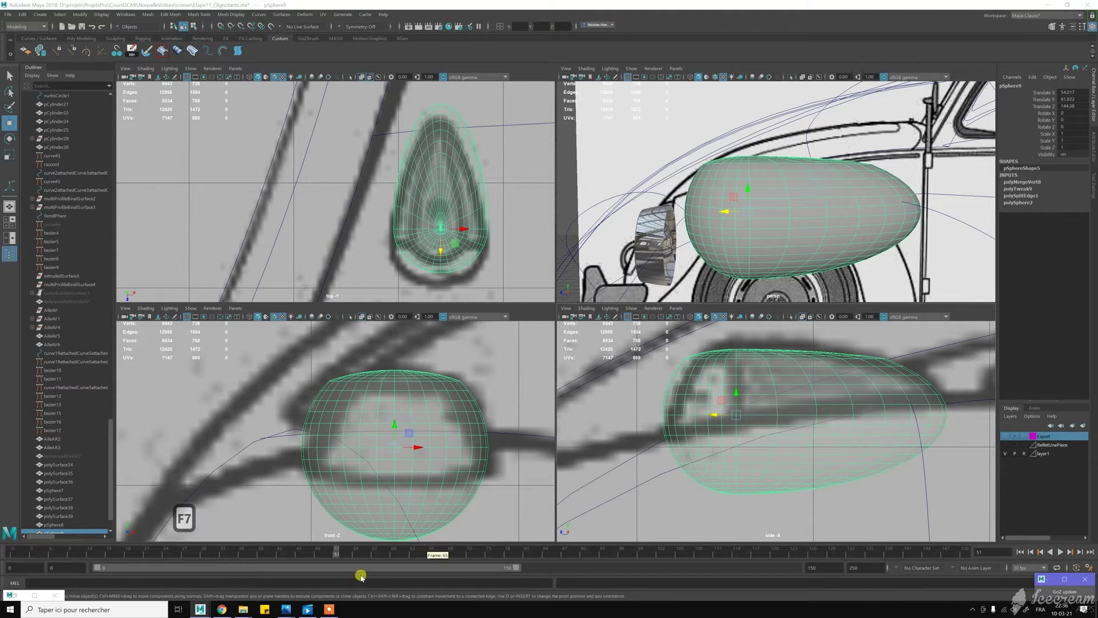
click(286, 609)
click(329, 568)
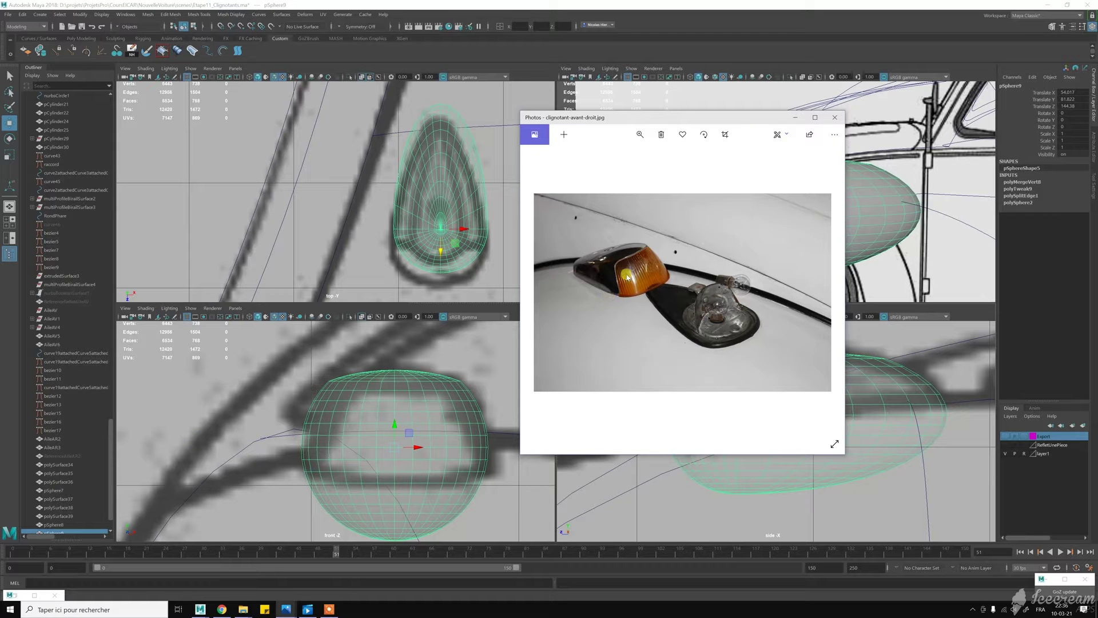
click(795, 118)
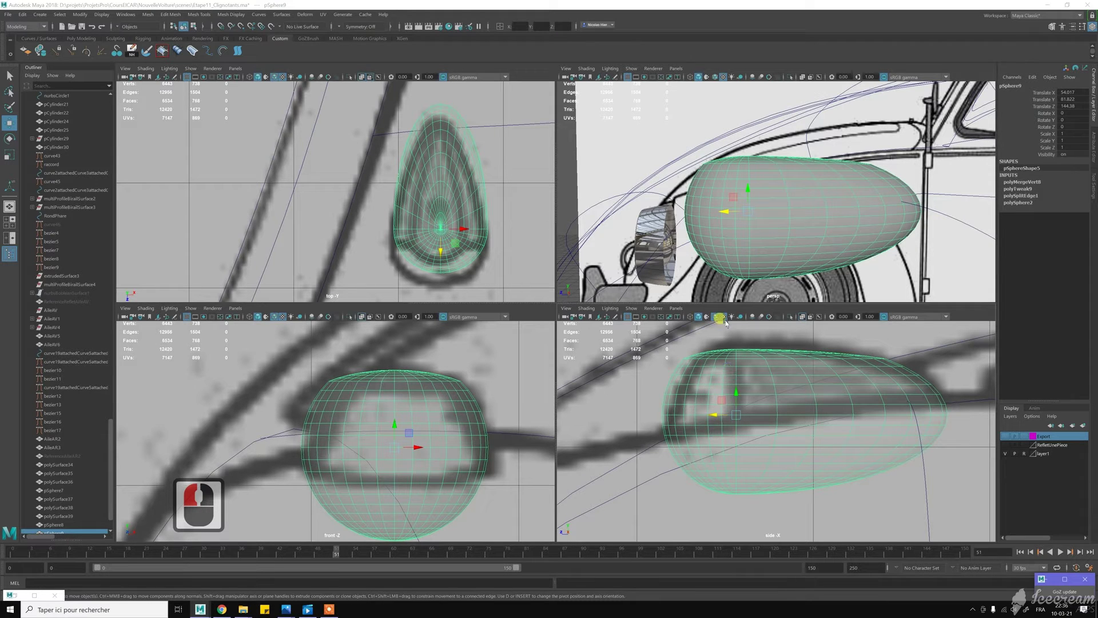
Duplicate the turn signal body and hide the copy as a backup
click(709, 246)
alt+drag(704, 244, 750, 248)
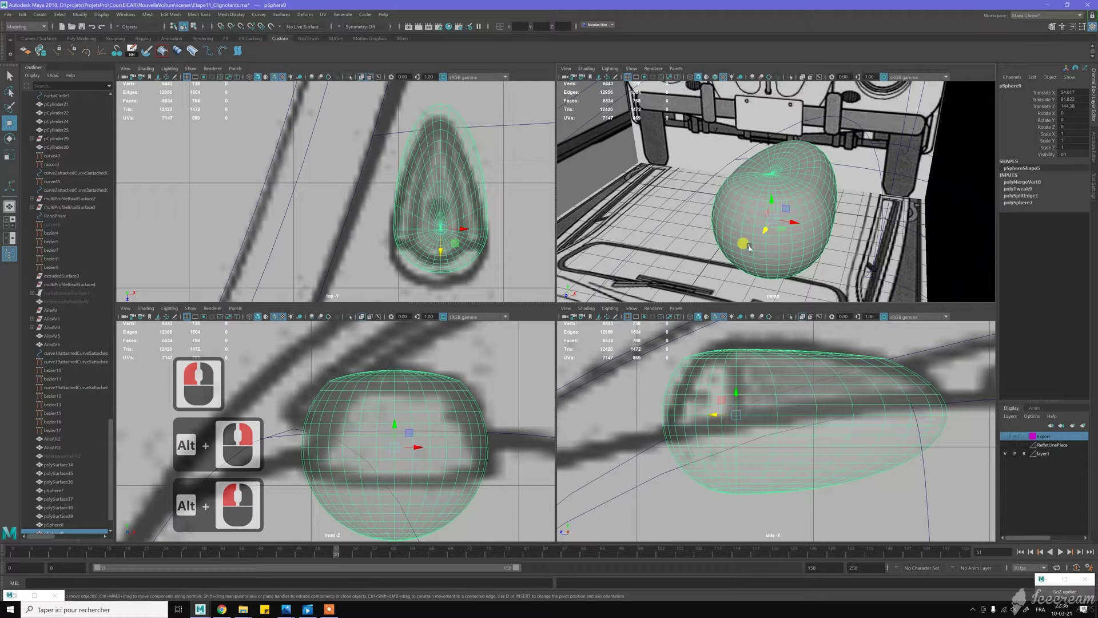
key(ctrl+d)
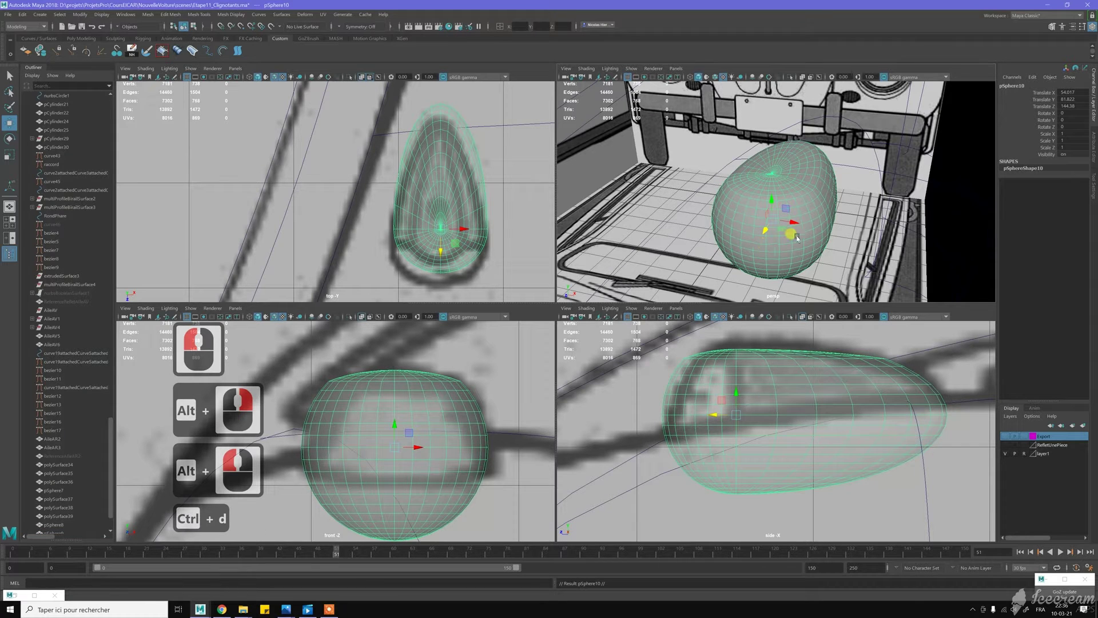
scroll(77, 458, down, 7)
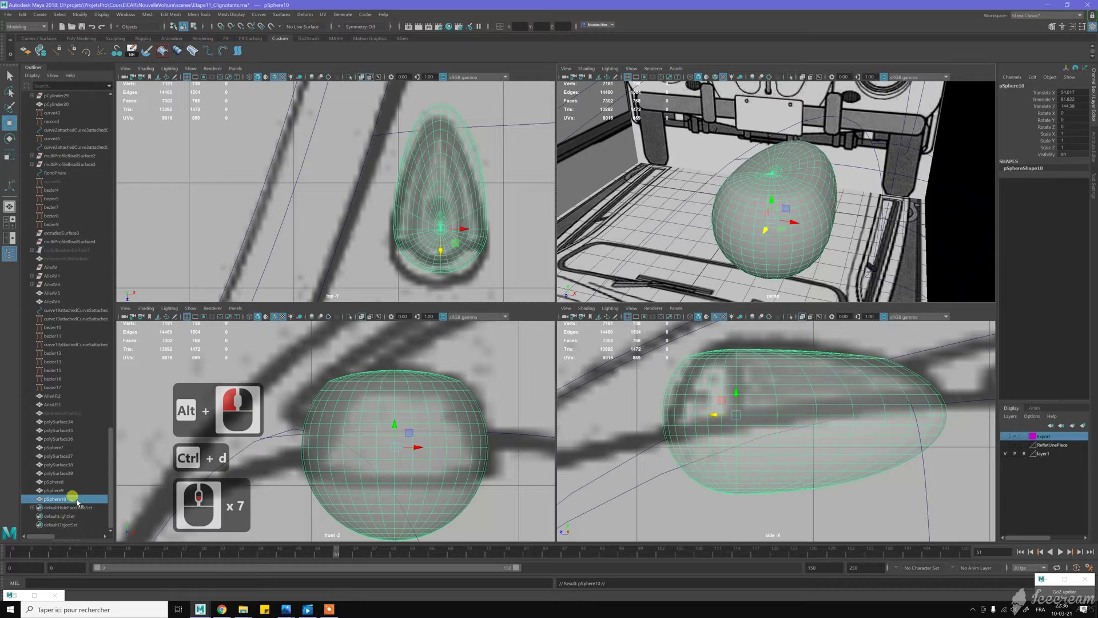
key(ctrl+h)
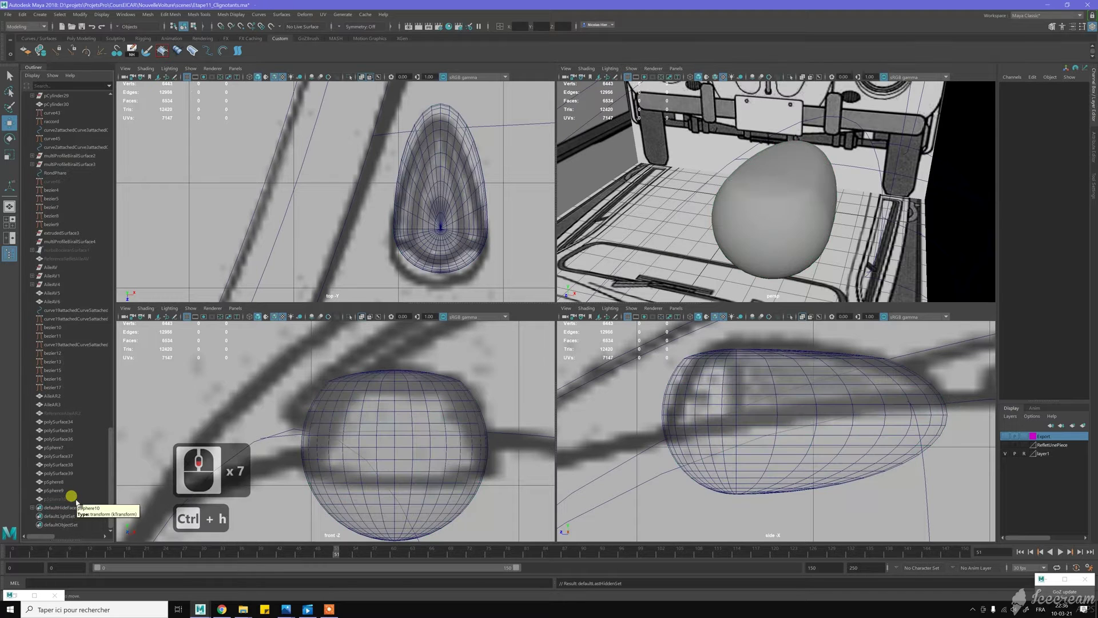
Delete the front faces of the original body below the top cap, leaving the lens area open, and return to object mode
click(792, 241)
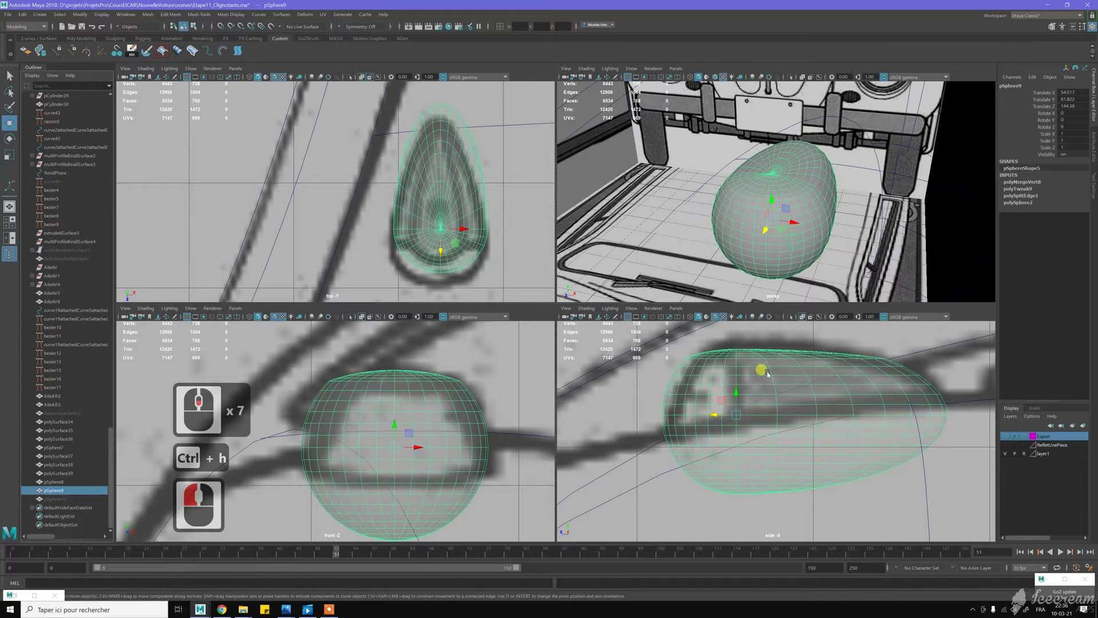
middle_click(711, 400)
right_click(723, 375)
right_drag(724, 374, 722, 398)
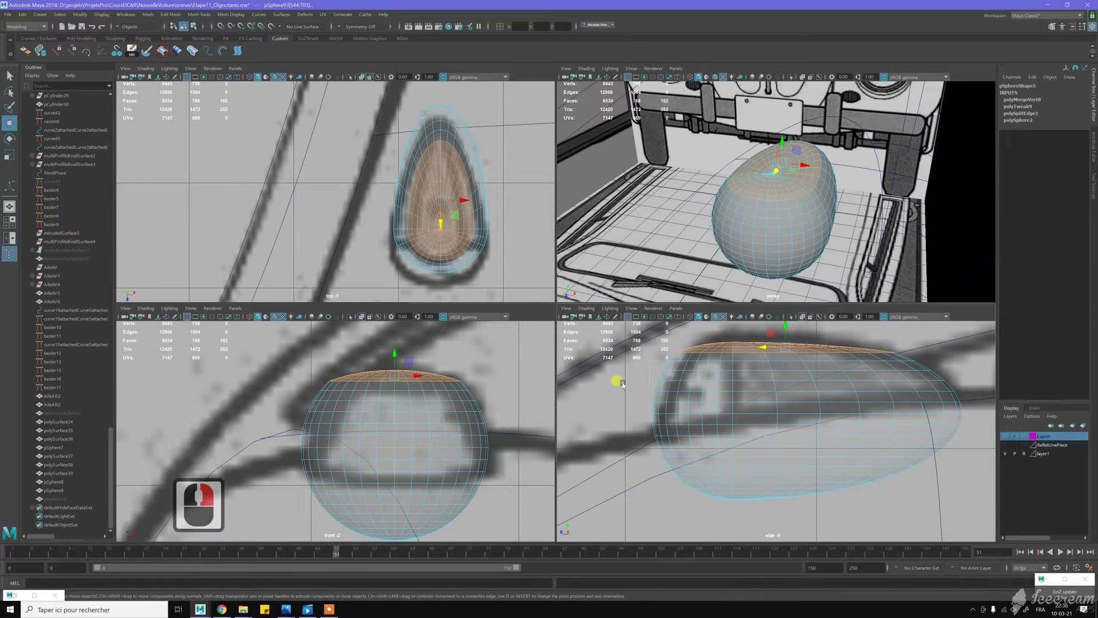
click(647, 370)
drag(675, 433, 731, 503)
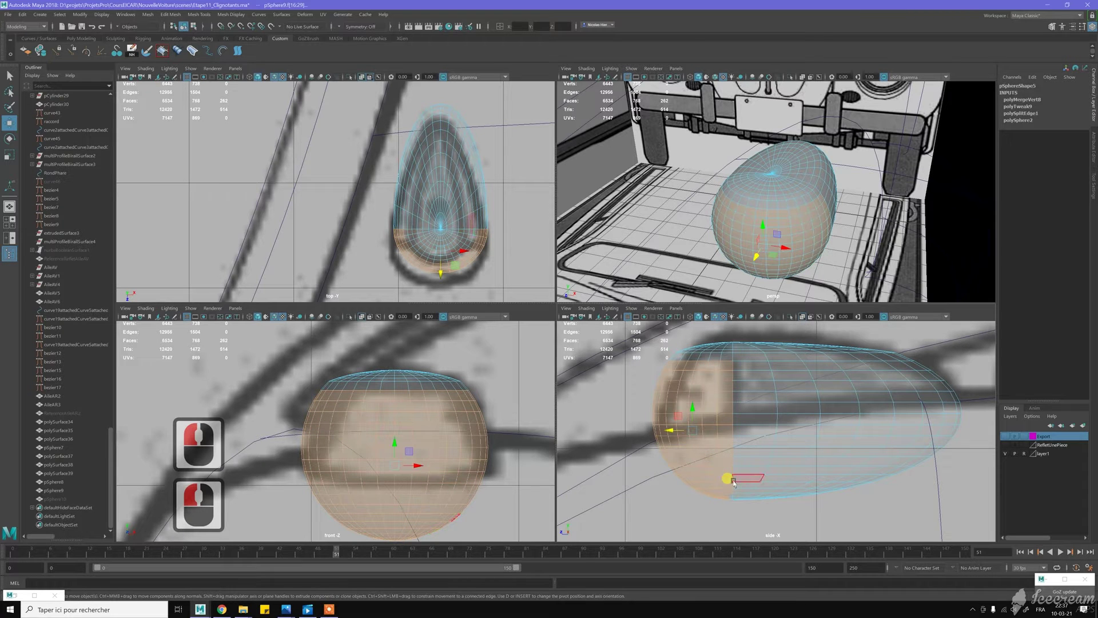
key(Delete)
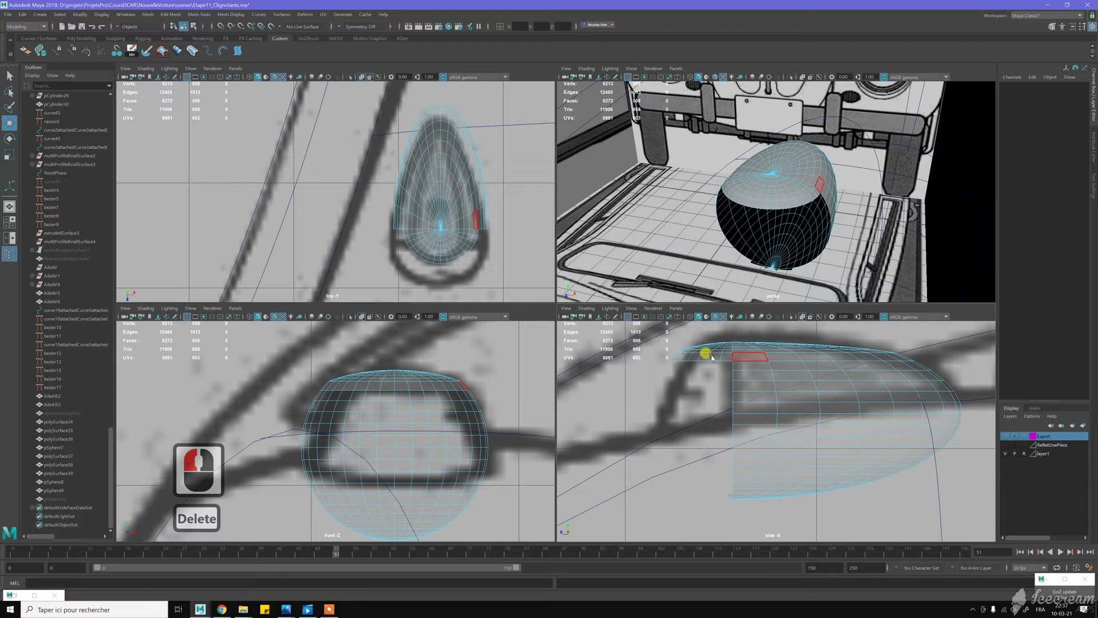
right_drag(726, 355, 762, 336)
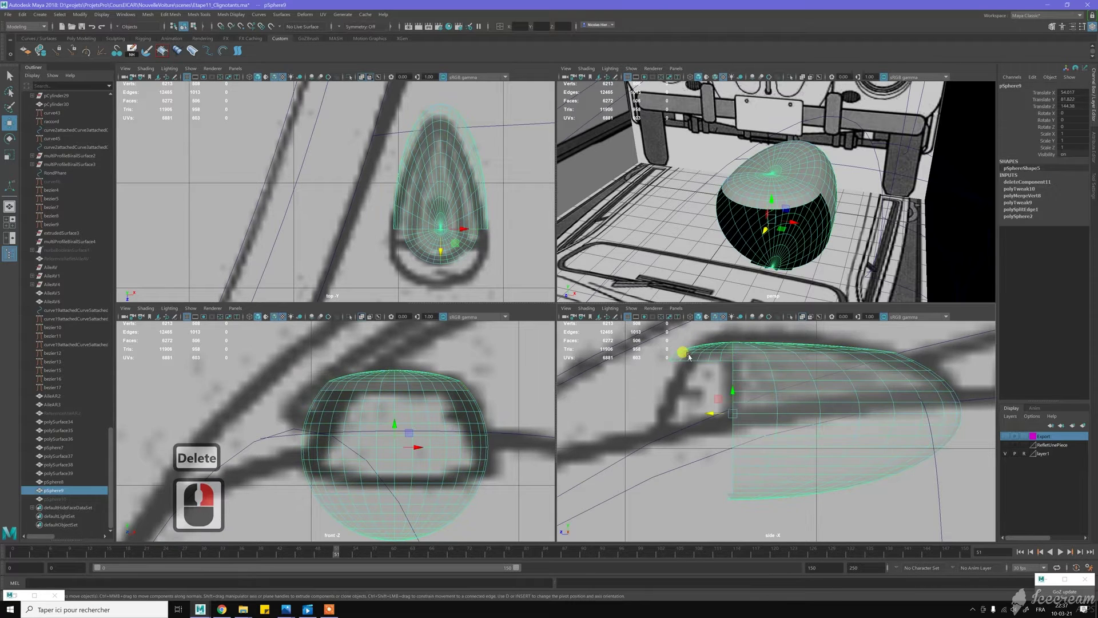
Compare the cut body with the housing and lens shapes in the reference photo clignotant-avant-droit.jpg
click(292, 605)
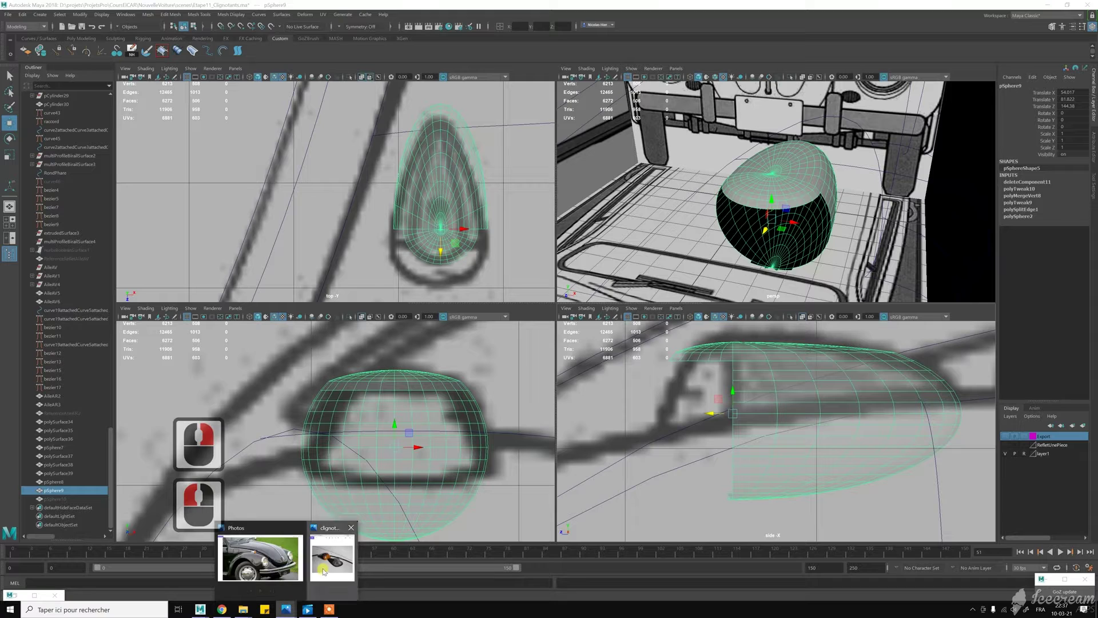
click(332, 556)
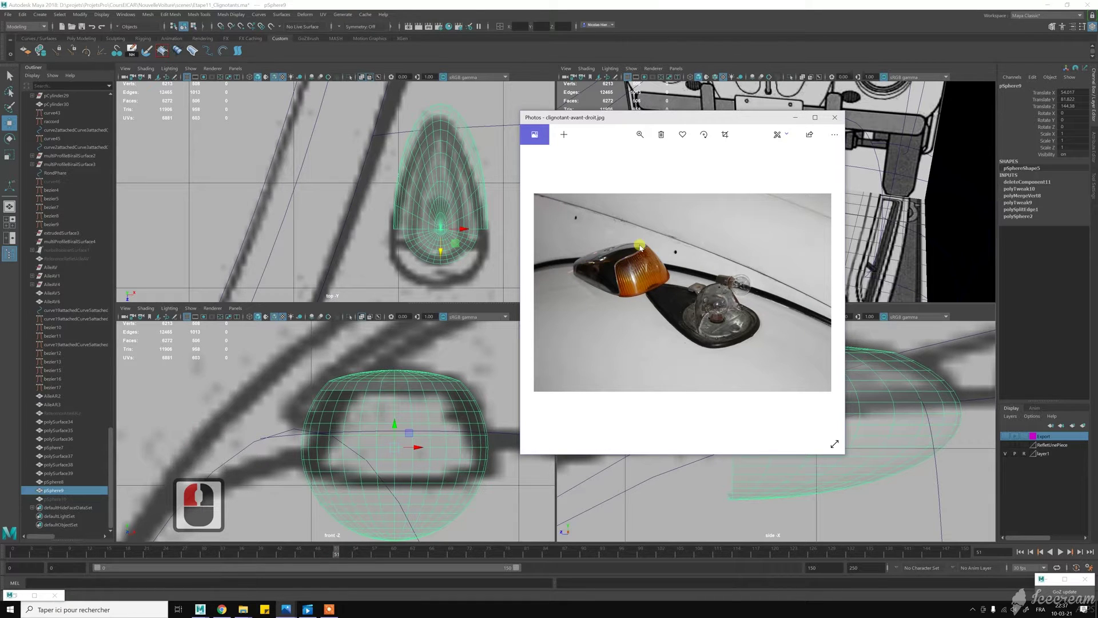
click(795, 117)
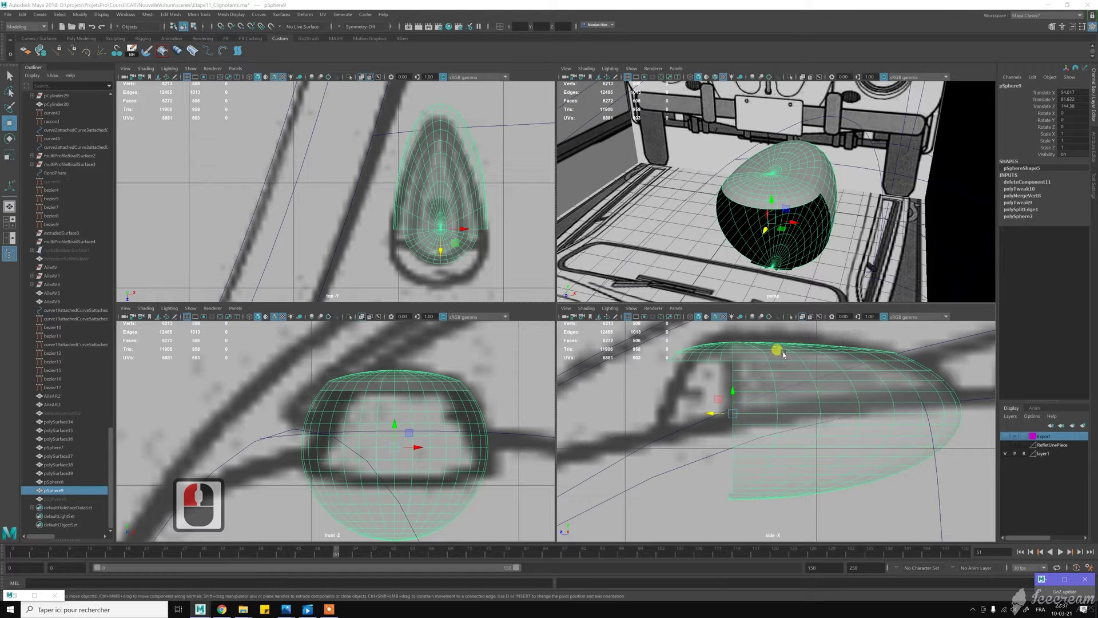
Insert two edge loops around the body, close to either side of the top cap's border, and return to object mode
right_drag(769, 367, 719, 368)
alt+scroll(827, 191, up, 4)
alt+drag(826, 190, 832, 198)
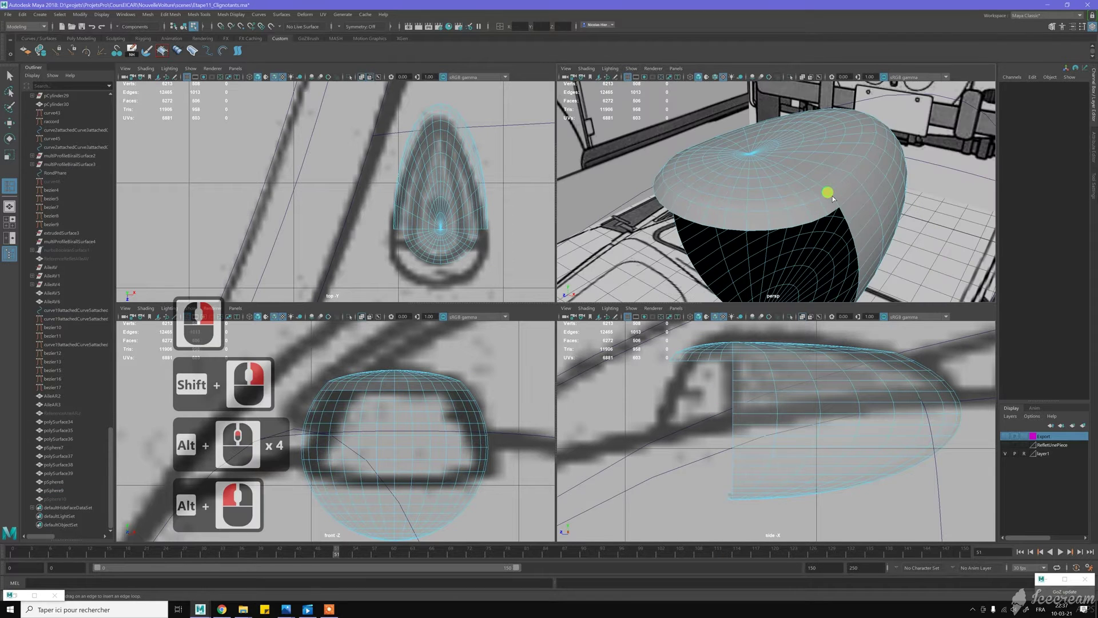
click(836, 202)
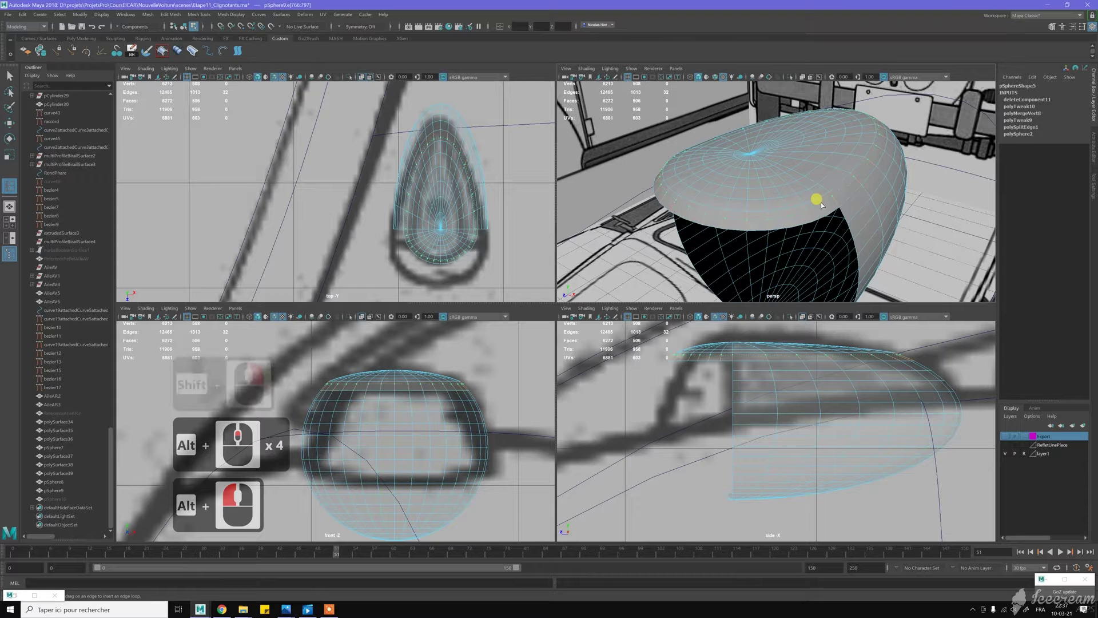
click(821, 189)
drag(823, 187, 825, 188)
key(w)
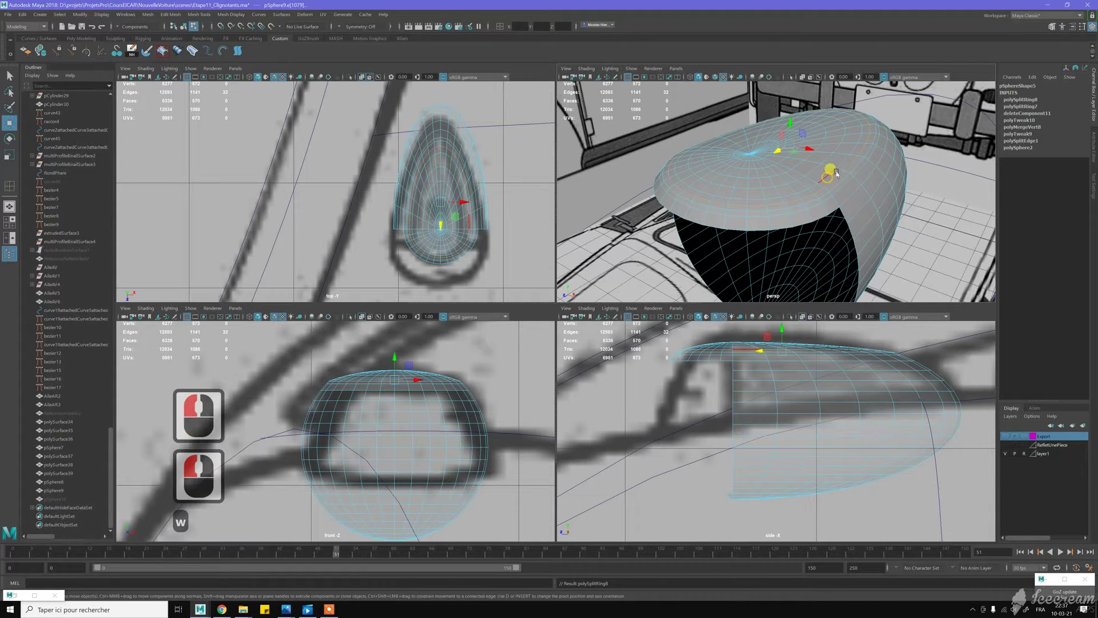
click(834, 183)
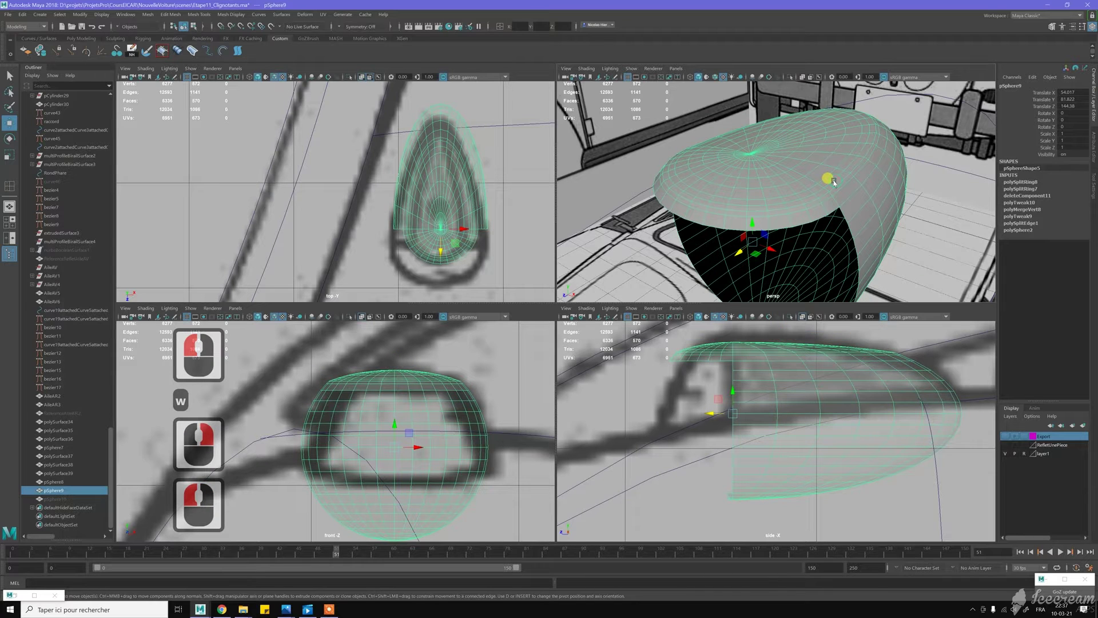
Assign the existing reflective bodywork (Carrosserie) material to the turn signal body through the Hypershade
key(0)
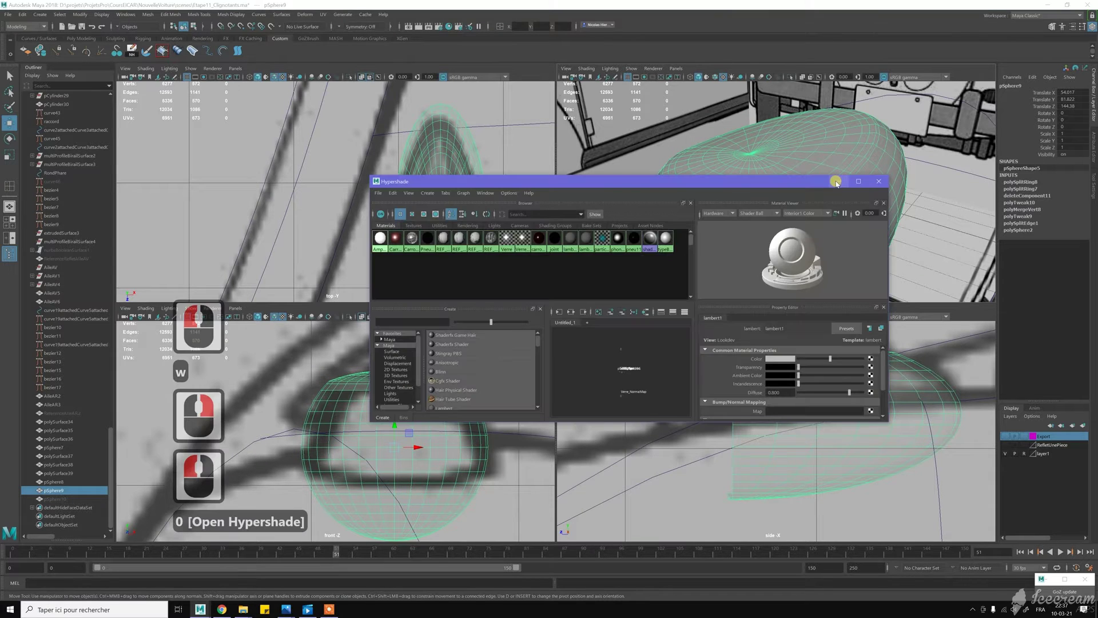
right_click(411, 239)
click(400, 280)
click(840, 180)
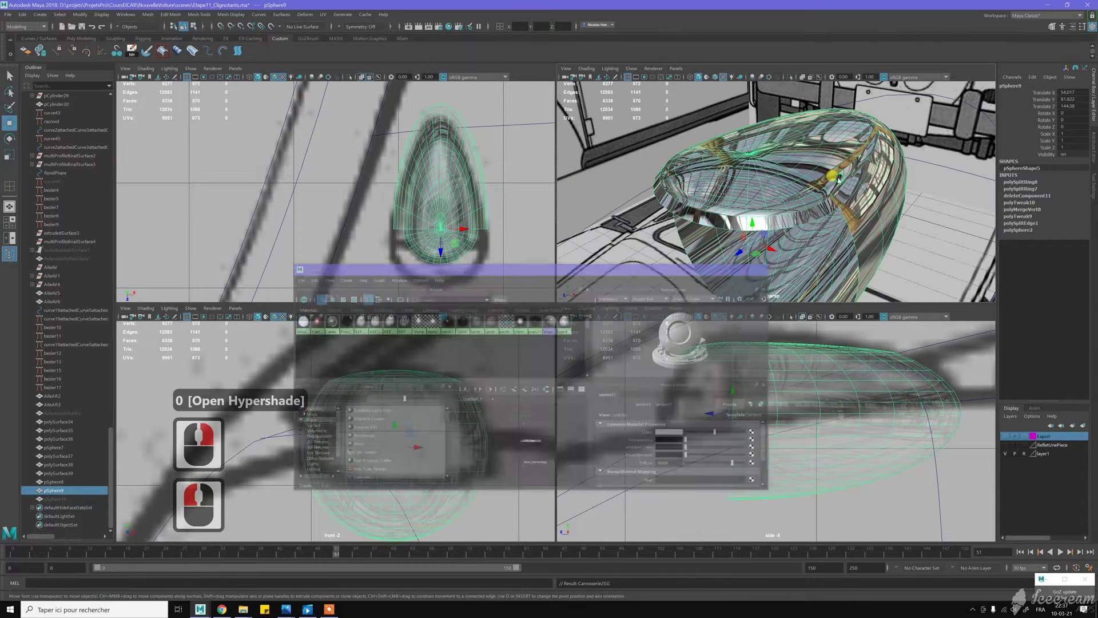
Delete the narrow strip of faces under the front overhang of the top cap, checking the lens boundary against the reference photo
click(914, 204)
alt+drag(914, 204, 690, 161)
mouse_move(763, 206)
alt+mouse_down()
mouse_move(784, 196)
mouse_move(907, 201)
mouse_move(855, 177)
mouse_move(827, 195)
alt+mouse_up()
click(823, 194)
scroll(820, 194, up, 2)
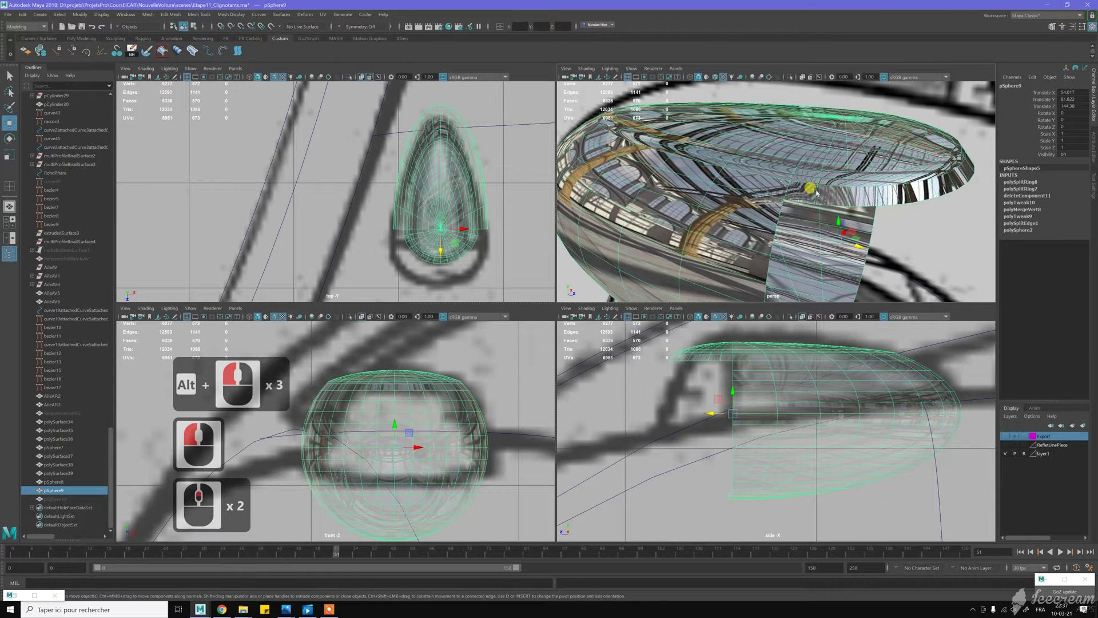
right_drag(818, 191, 819, 209)
click(809, 192)
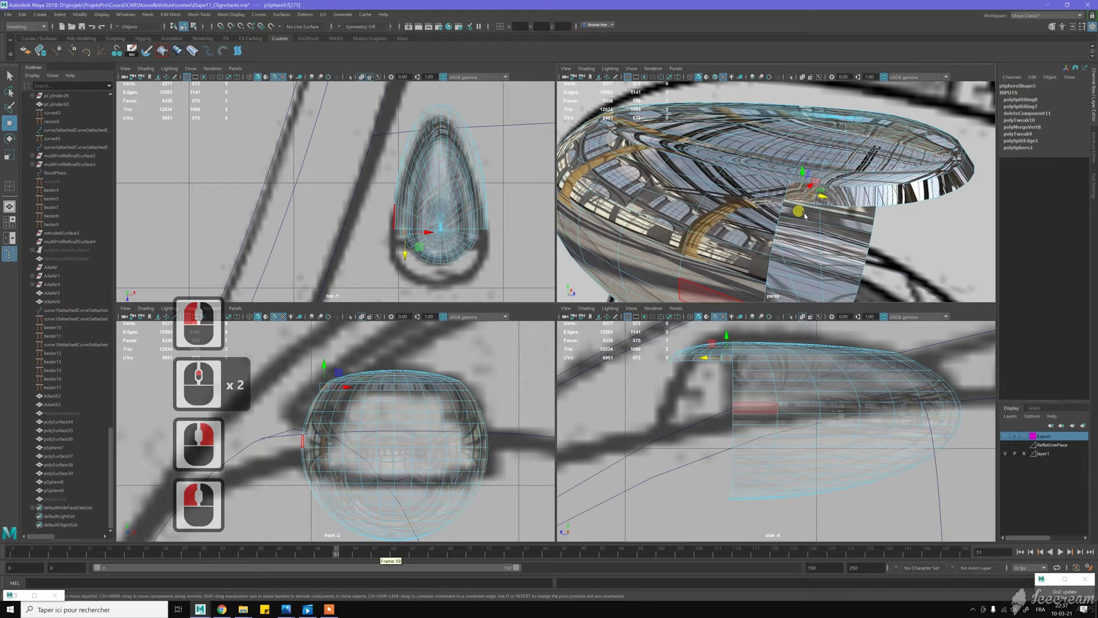
shift+click(834, 197)
shift+double_click(485, 463)
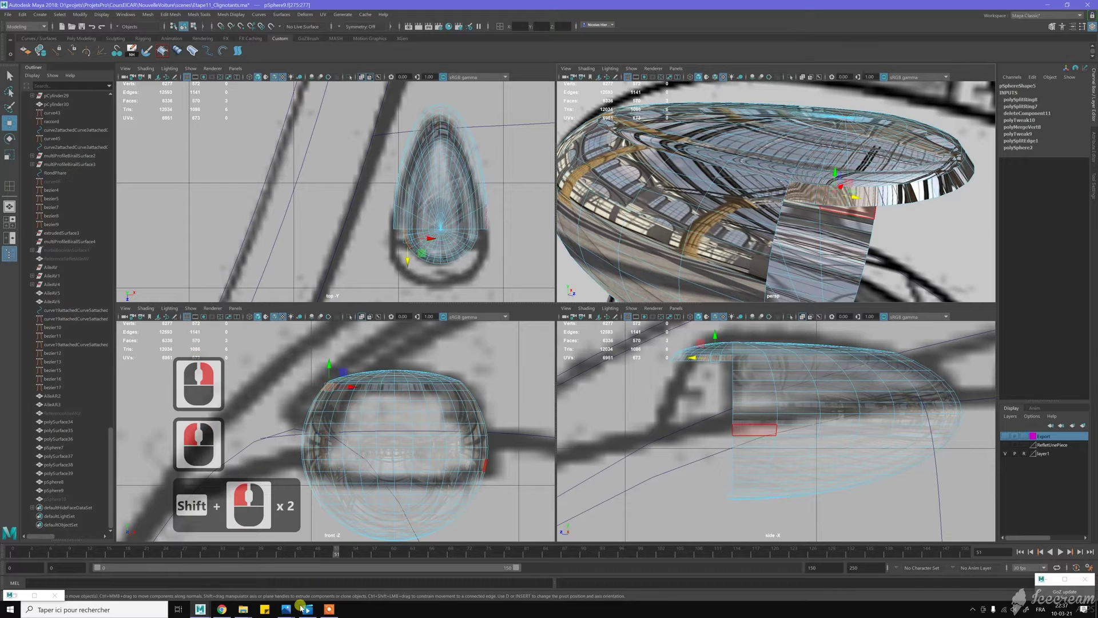
mouse_move(286, 609)
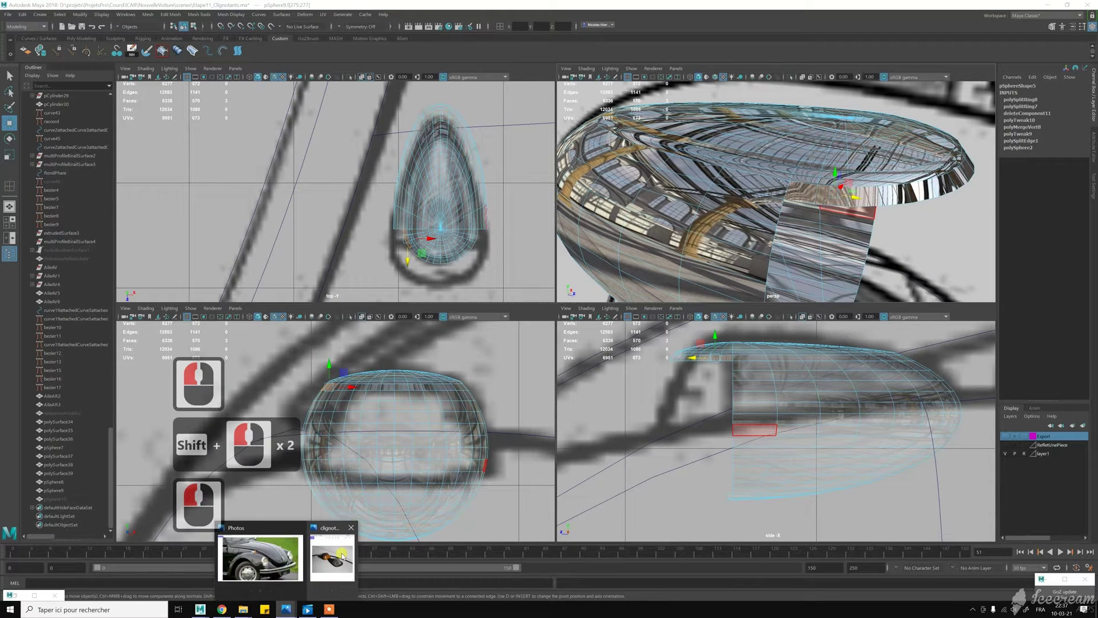
click(346, 546)
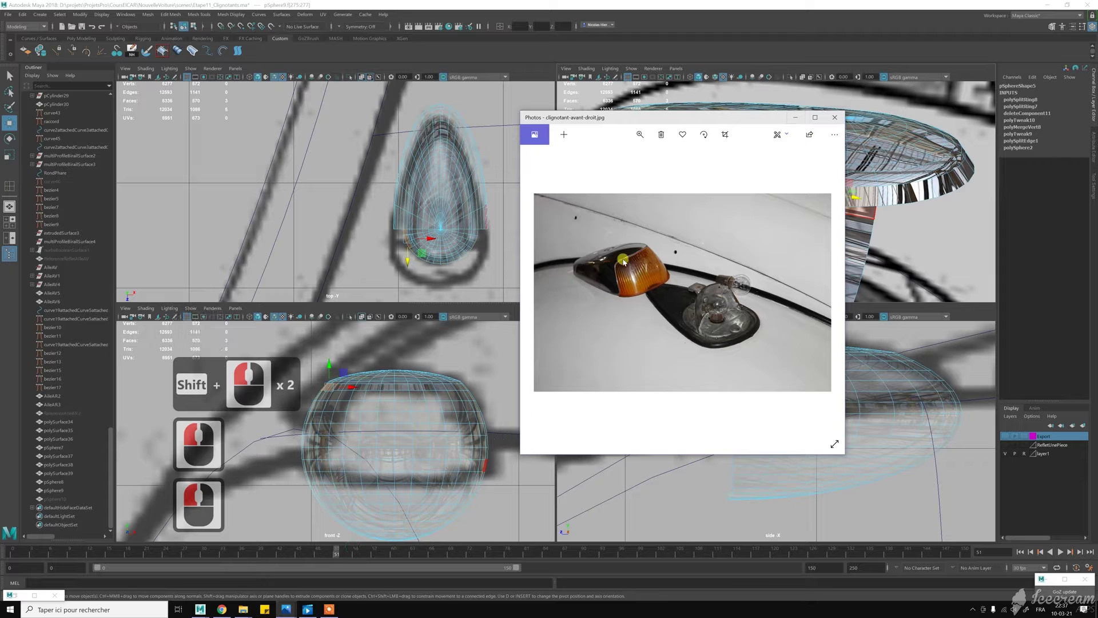
click(796, 119)
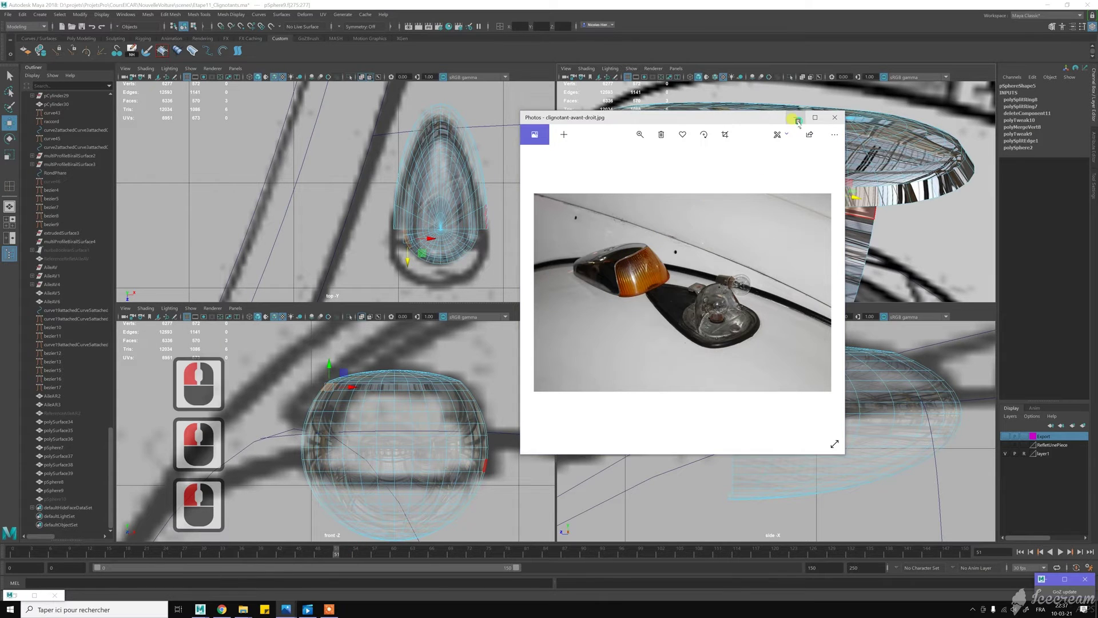
alt+drag(801, 200, 778, 218)
shift+double_click(778, 217)
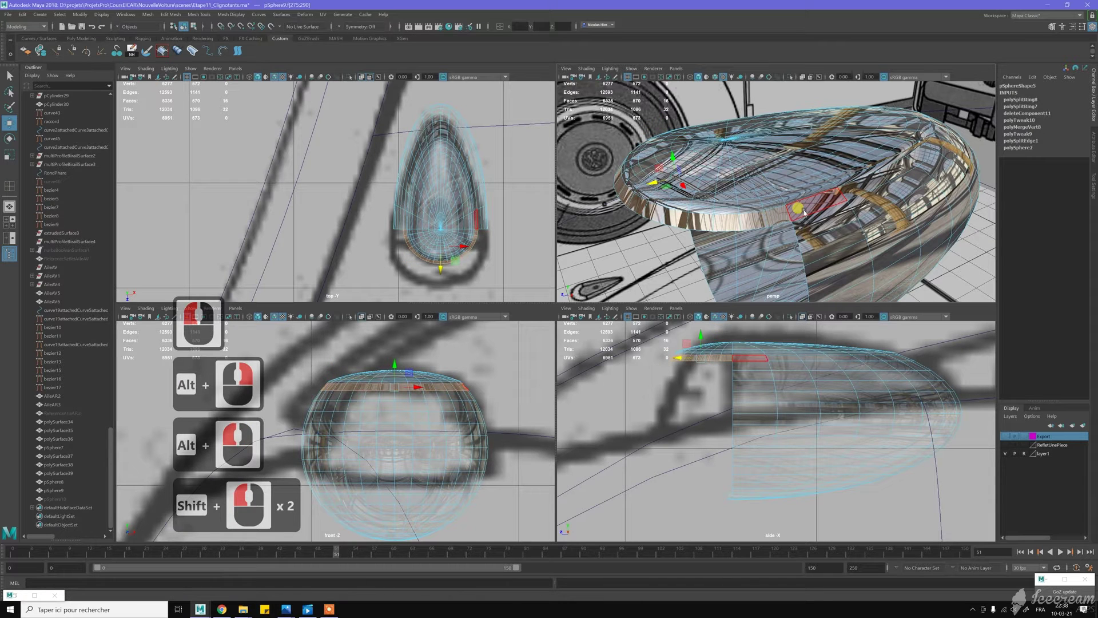
key(Delete)
Delete the leftover faces protruding past the front cut around the body's bottom pole
scroll(812, 203, up, 5)
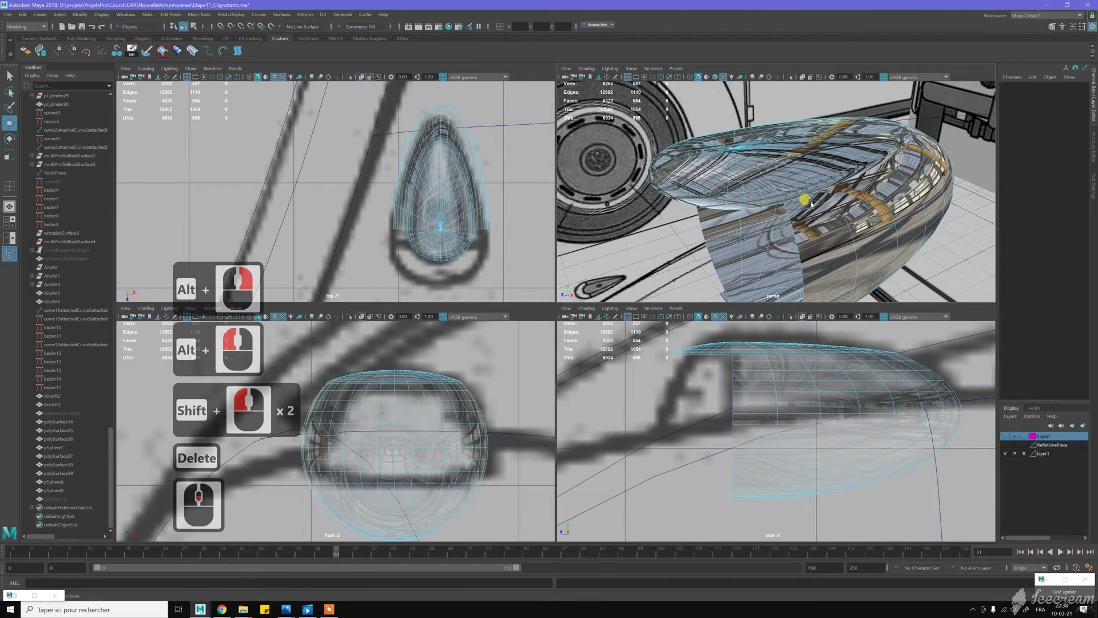
alt+drag(818, 191, 768, 181)
alt+middle_drag(768, 181, 736, 147)
key(w)
alt+drag(736, 147, 765, 126)
alt+scroll(773, 136, up, 2)
scroll(773, 135, up, 2)
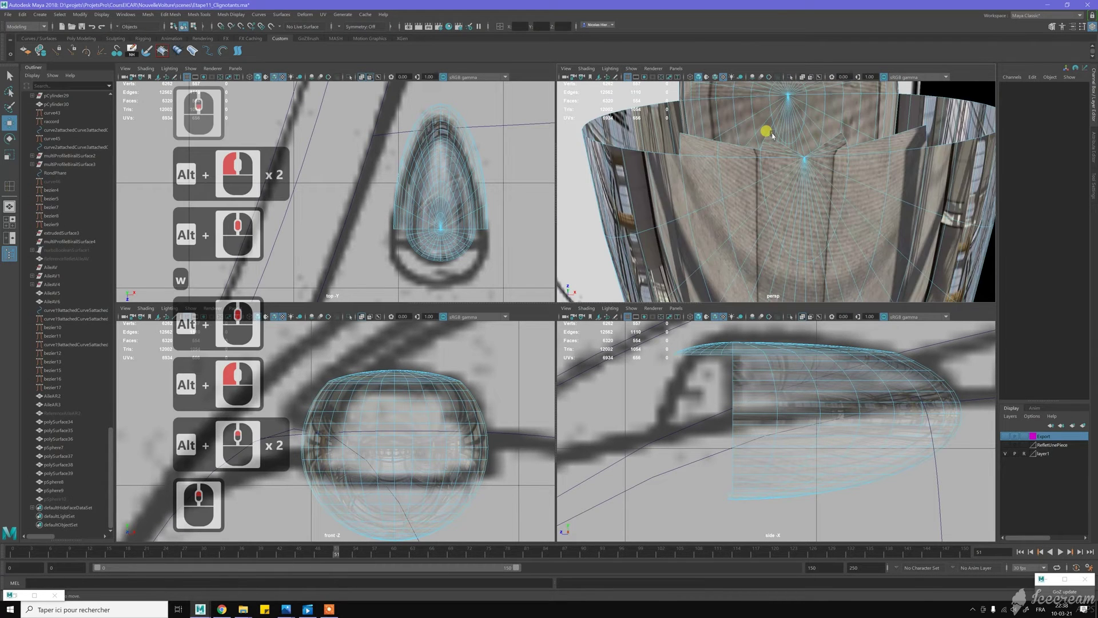
scroll(772, 135, up, 1)
click(669, 137)
shift+click(728, 139)
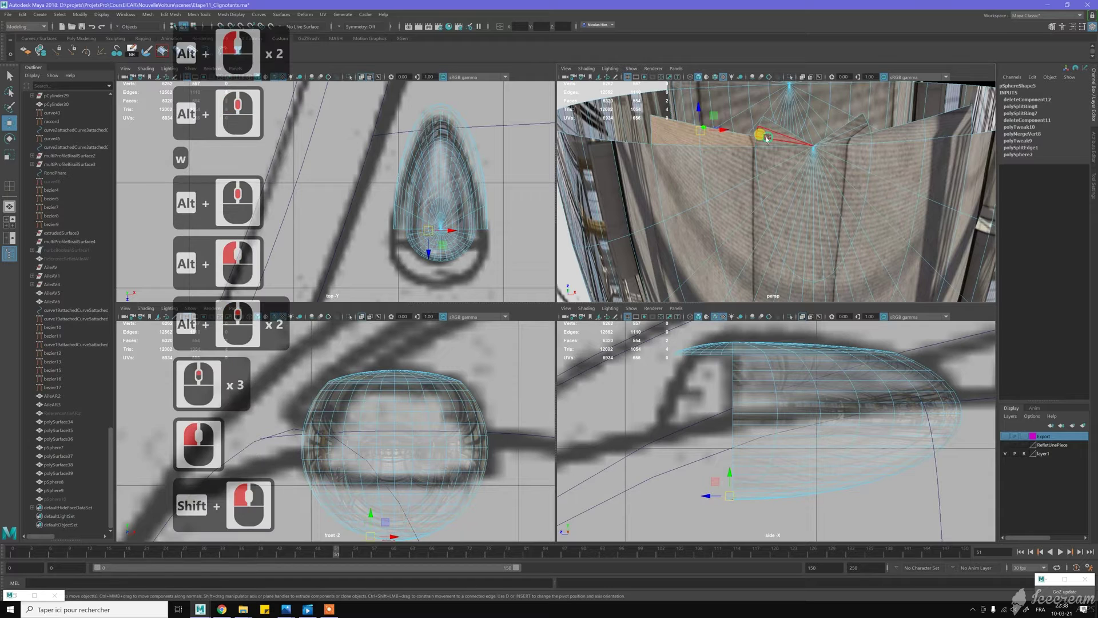
shift+click(766, 136)
shift+click(775, 130)
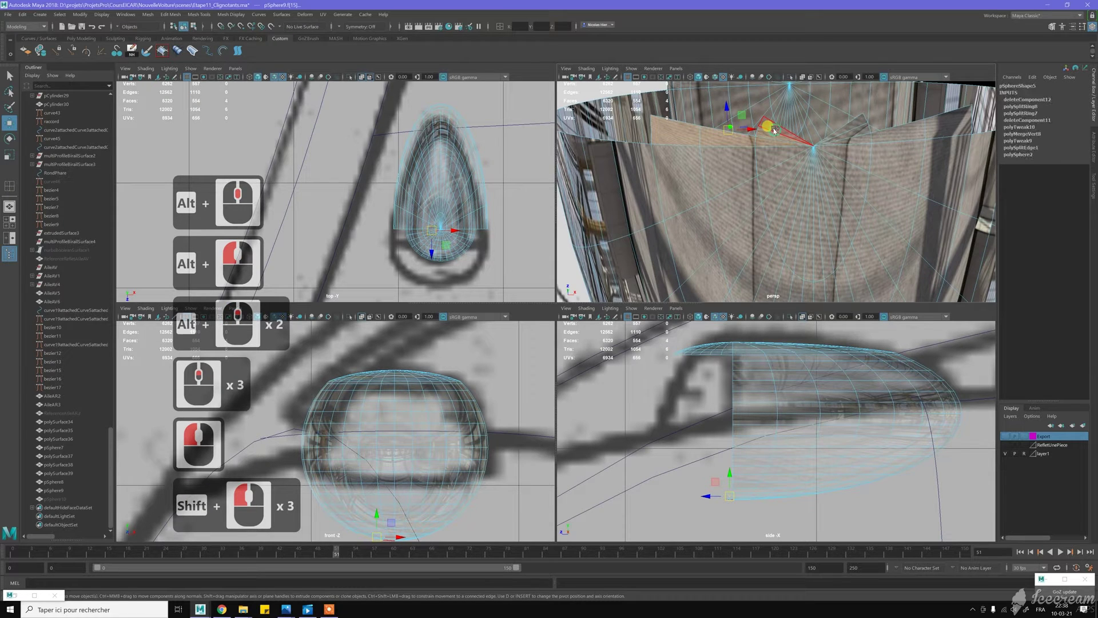
shift+click(855, 131)
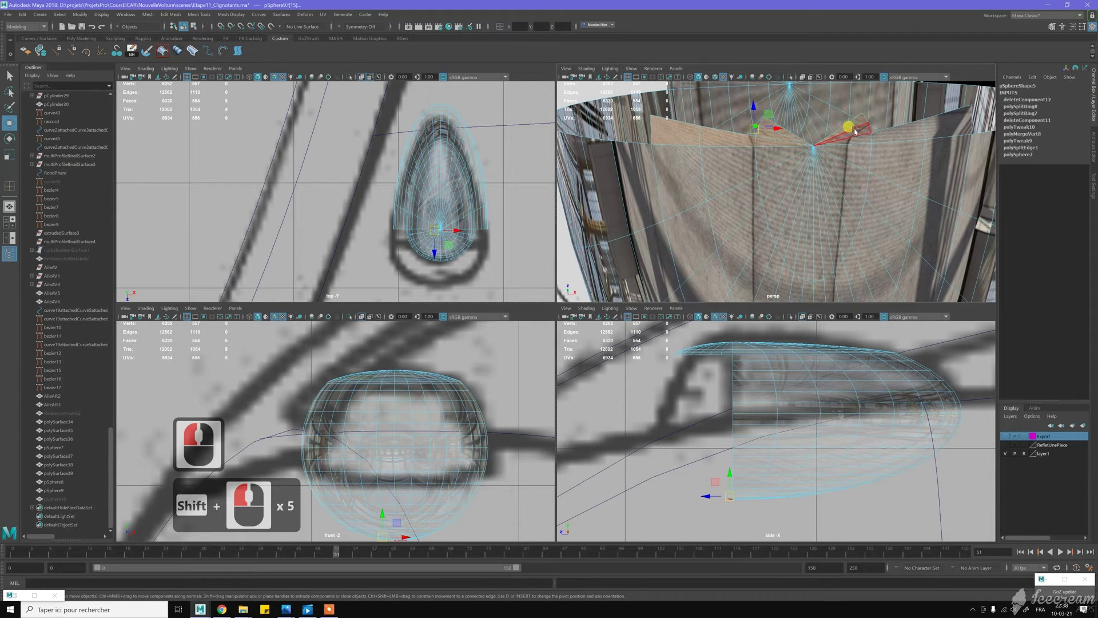
shift+click(878, 136)
shift+click(939, 124)
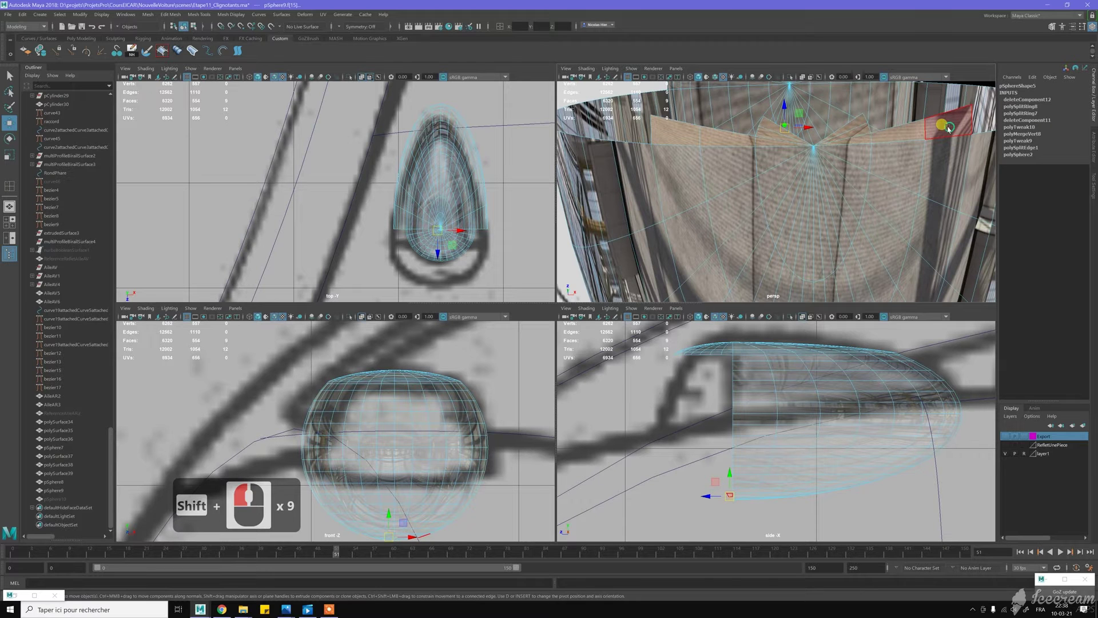
shift+click(958, 122)
key(Delete)
scroll(817, 199, down, 4)
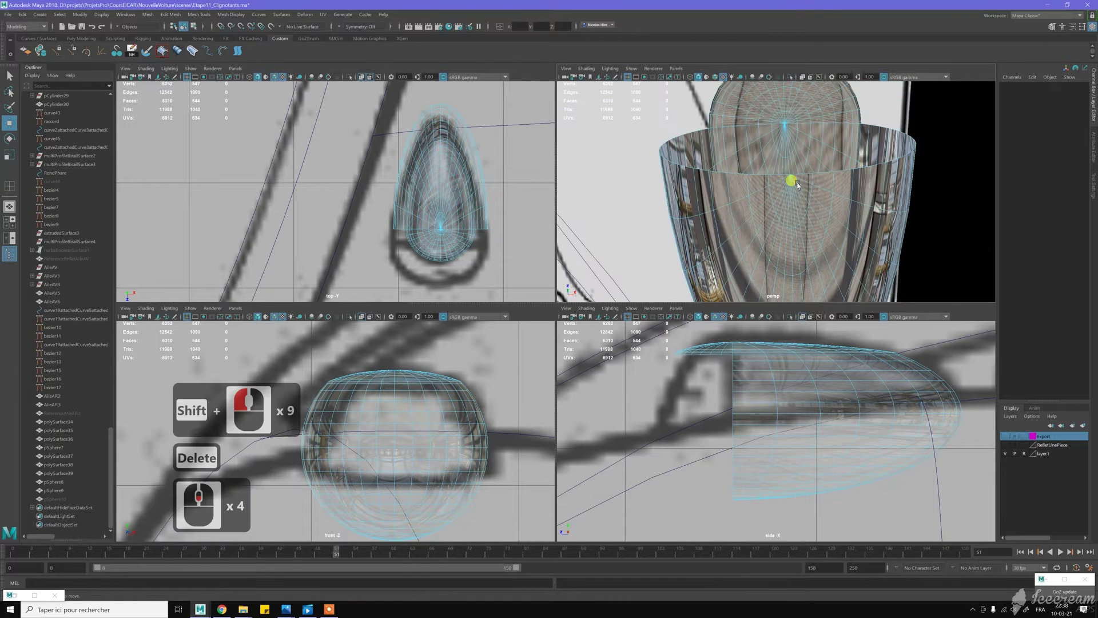
Bridge the two pairs of opposite border edges under the top cap, where the overhang meets the front cut
alt+drag(784, 195, 700, 169)
key(w)
right_drag(700, 170, 666, 156)
click(667, 157)
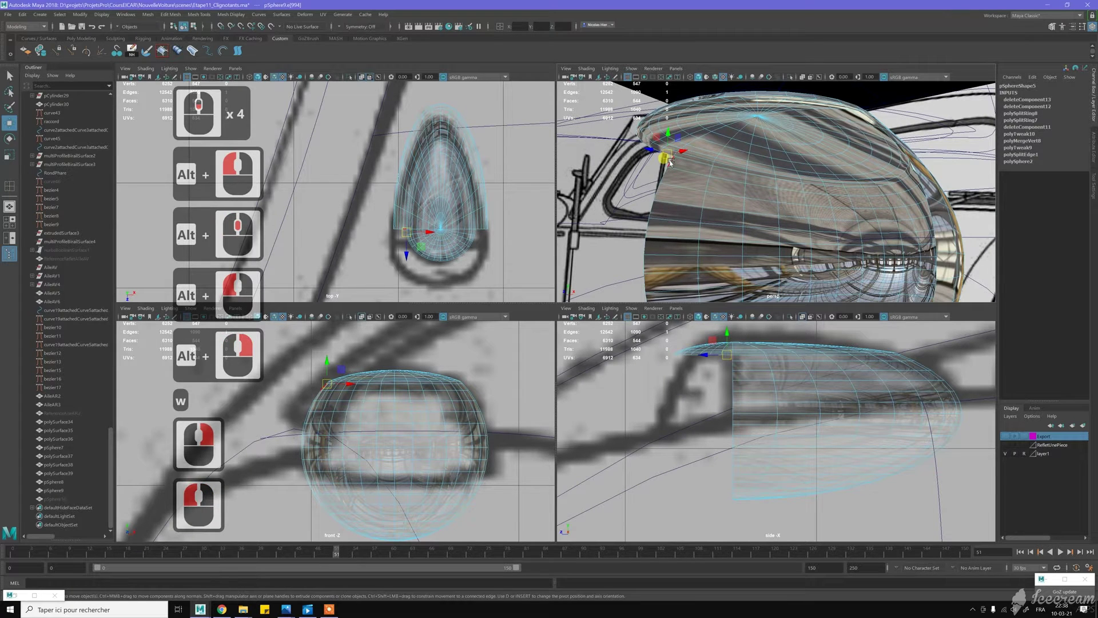
shift+click(669, 163)
alt+middle_drag(787, 156, 783, 166)
alt+drag(767, 164, 705, 212)
shift+click(706, 216)
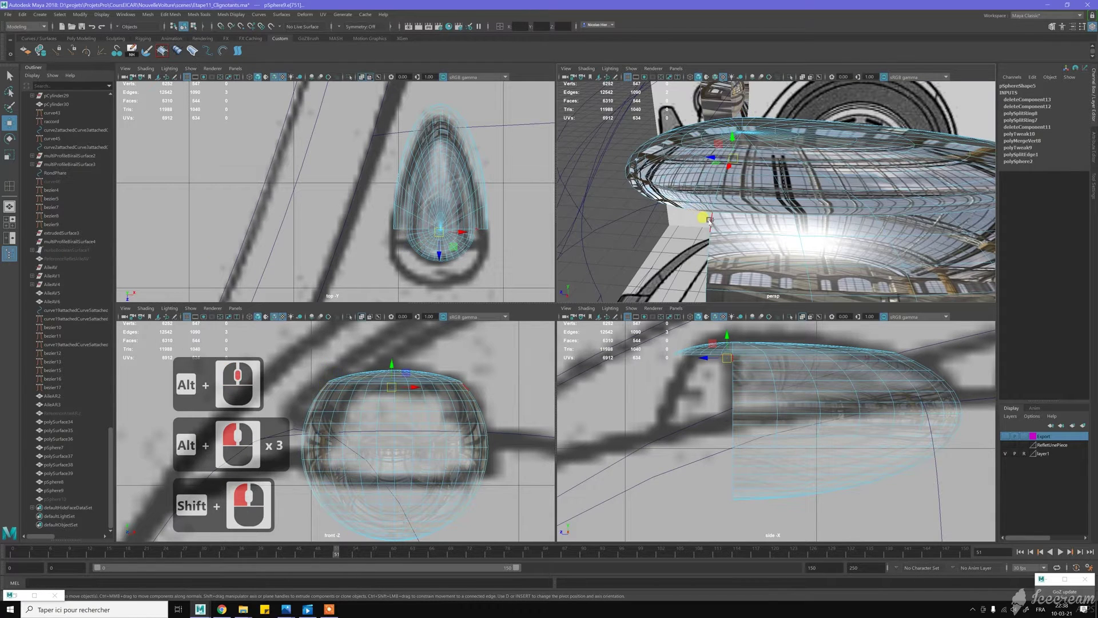
shift+click(709, 221)
shift+right_click(709, 220)
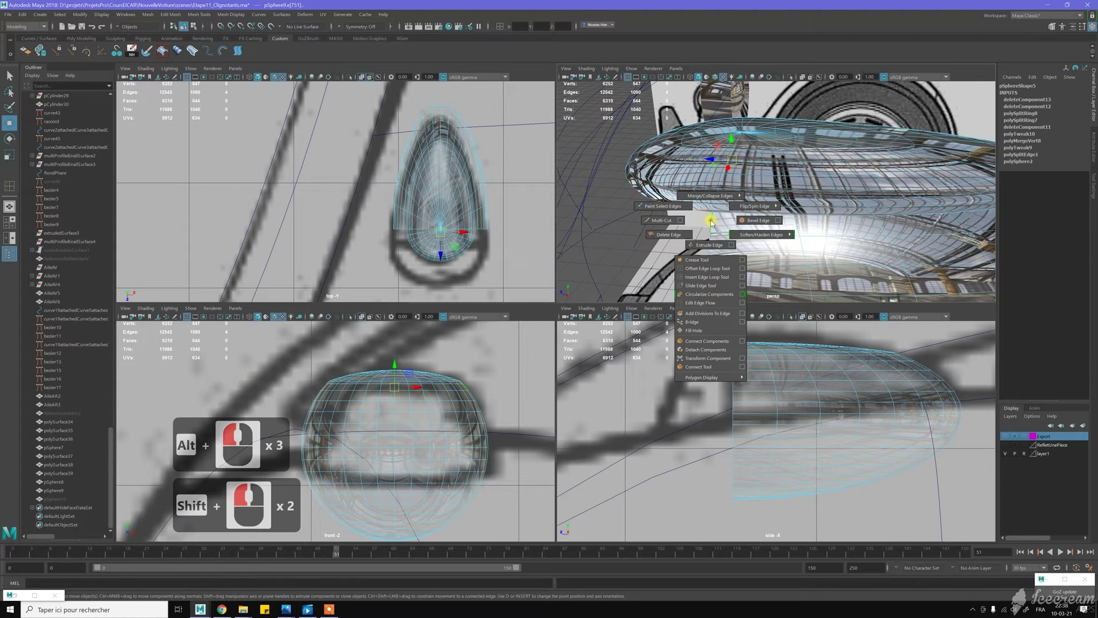
shift+right_drag(706, 289, 694, 322)
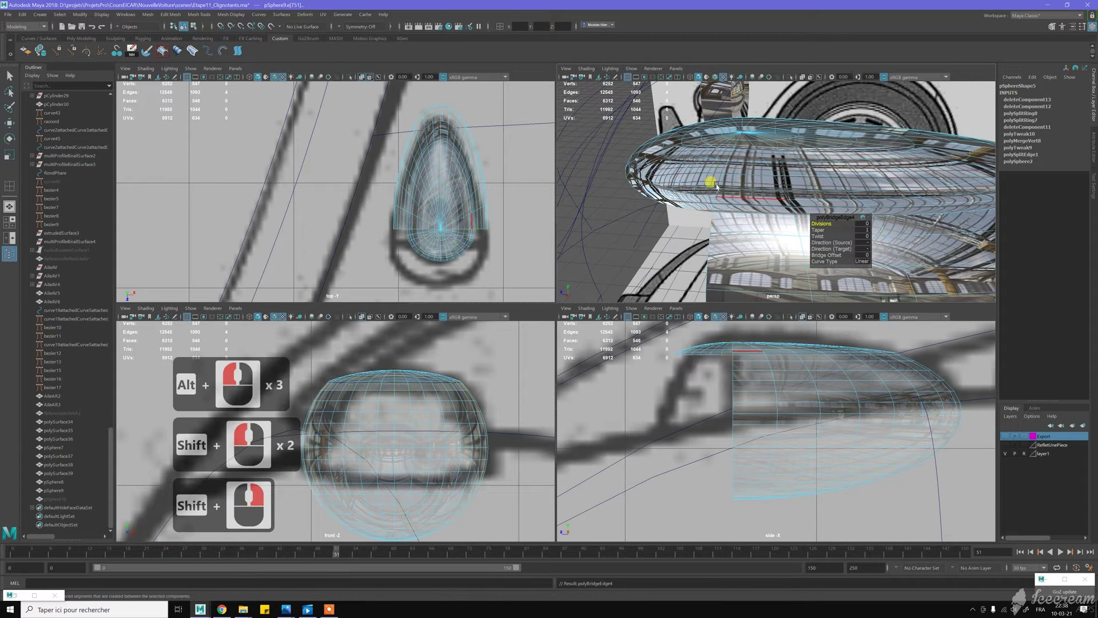
Bridge the next three opposite edges on each side of the overhang's underside, working from the first bridge towards the front tip
alt+drag(716, 181, 738, 163)
key(w)
alt+middle_drag(733, 174, 753, 204)
alt+drag(753, 205, 858, 221)
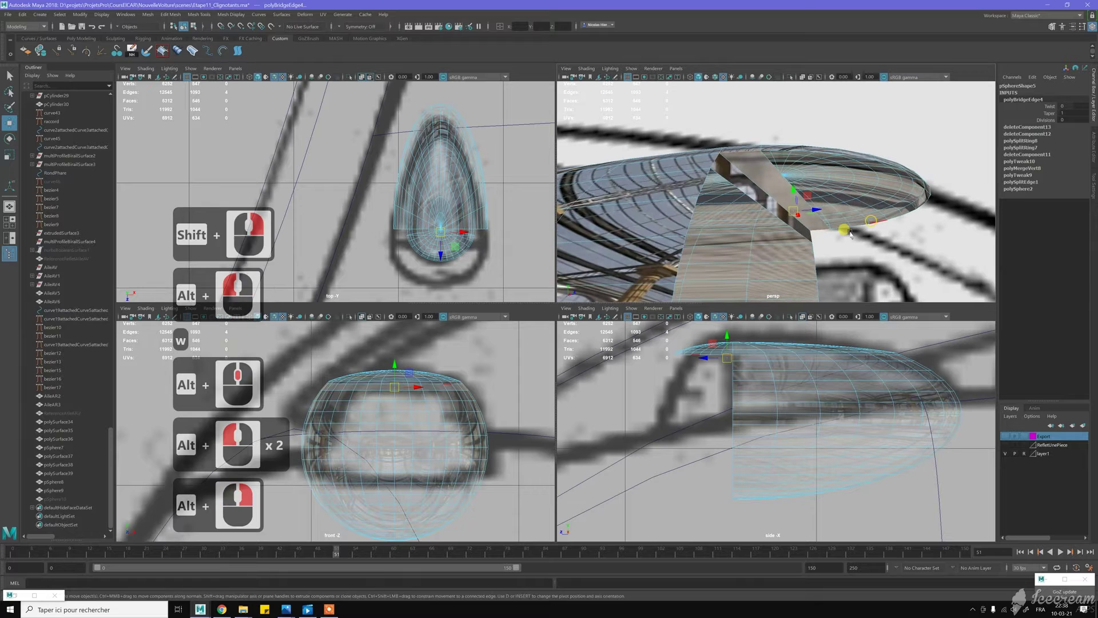
click(860, 222)
click(864, 223)
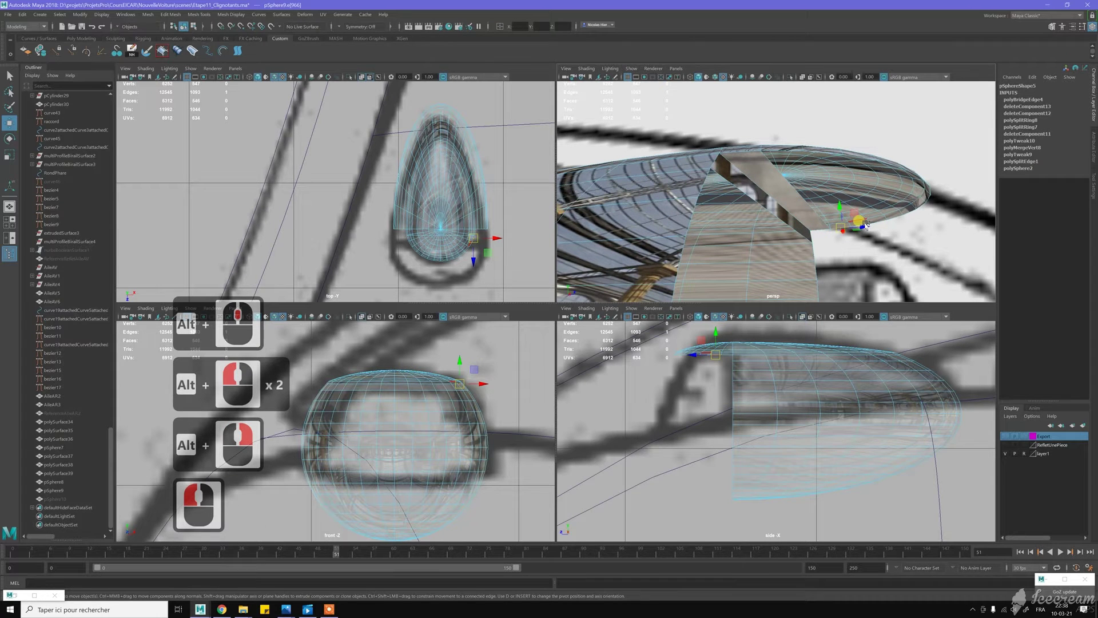
alt+right_drag(864, 221, 886, 231)
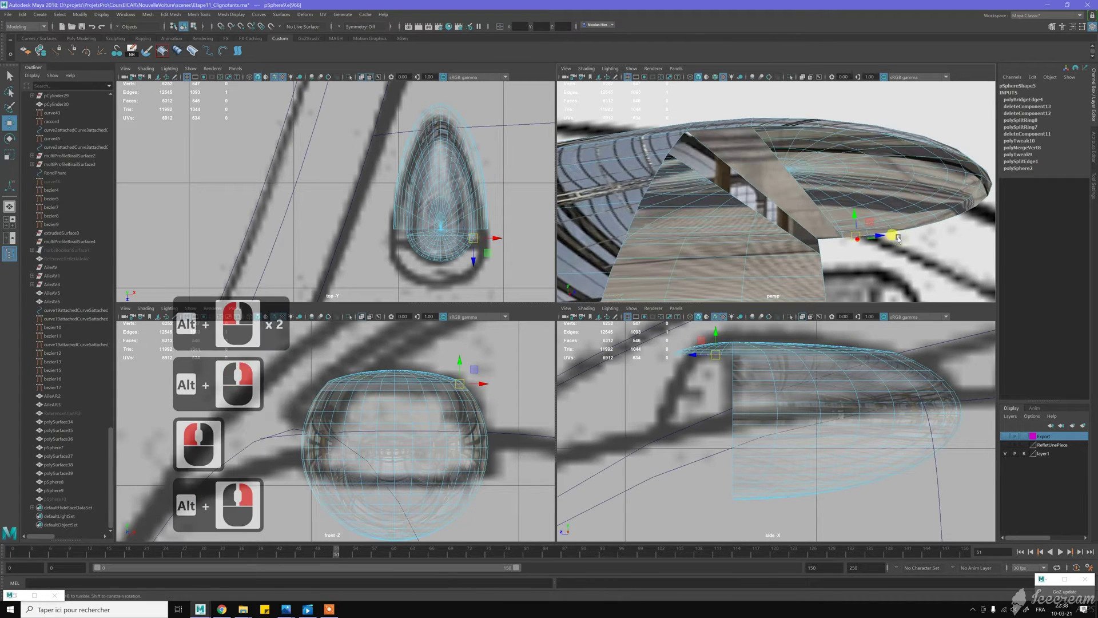
shift+click(903, 228)
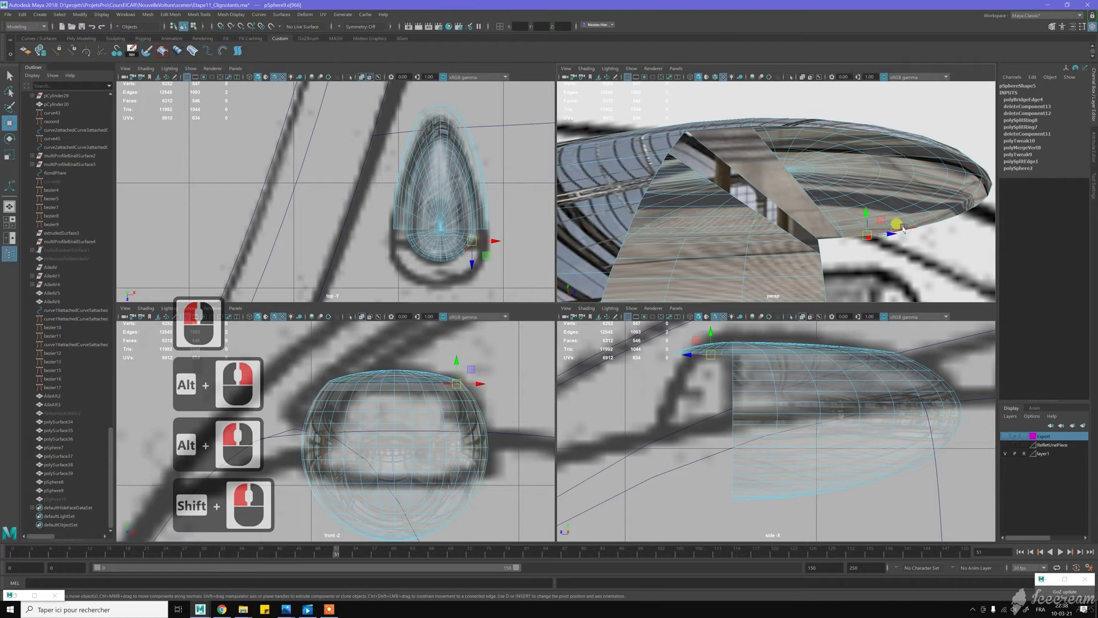
shift+click(756, 106)
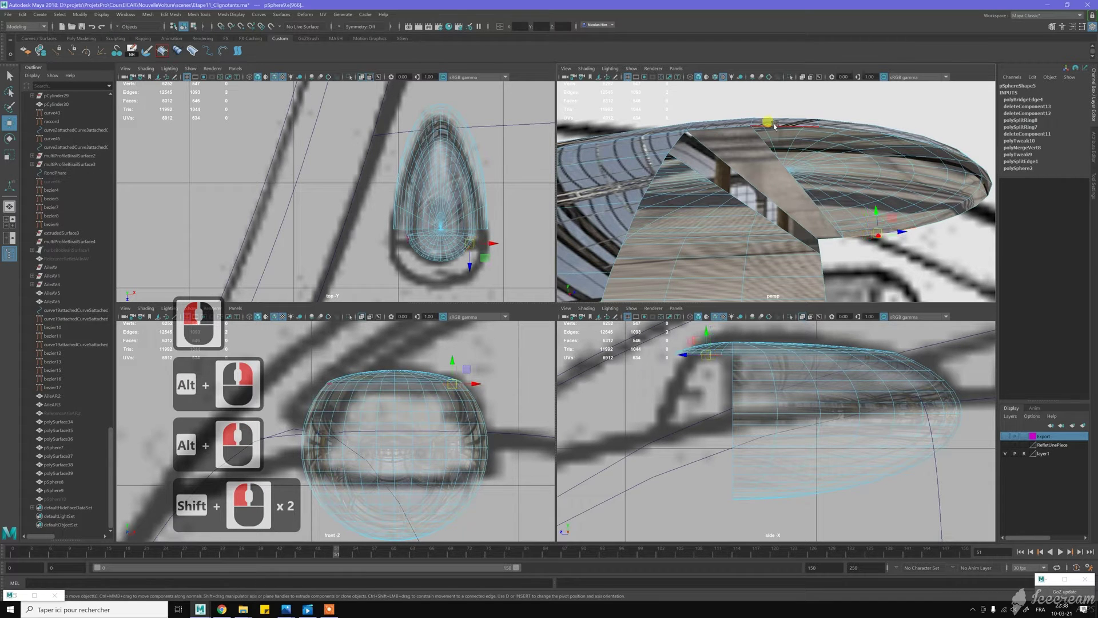
shift+click(881, 134)
shift+click(900, 139)
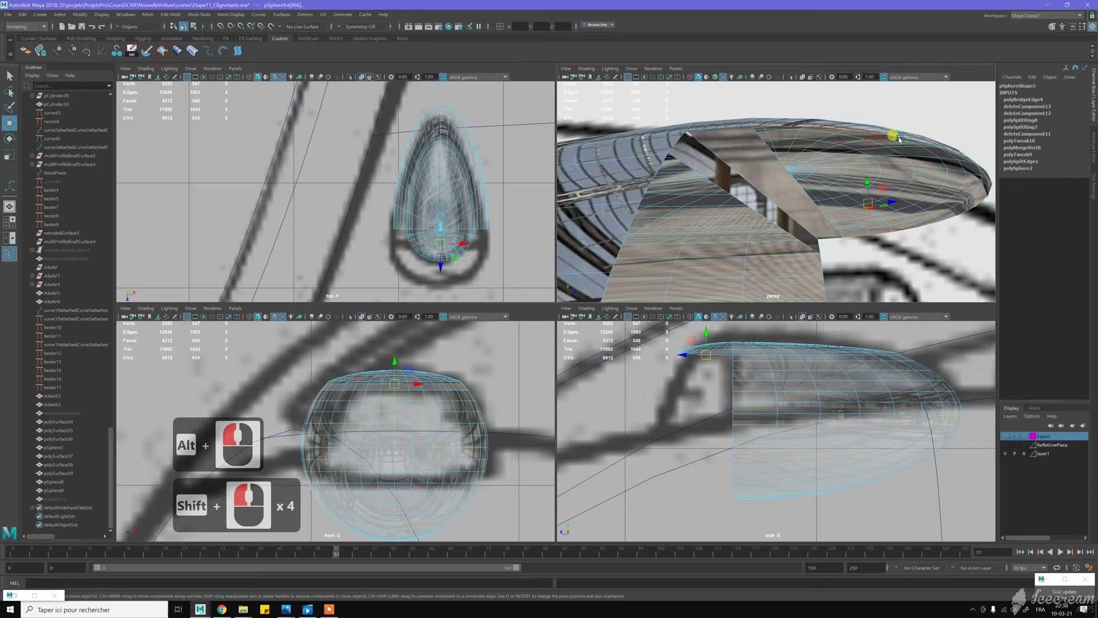
shift+click(899, 139)
shift+right_click(899, 139)
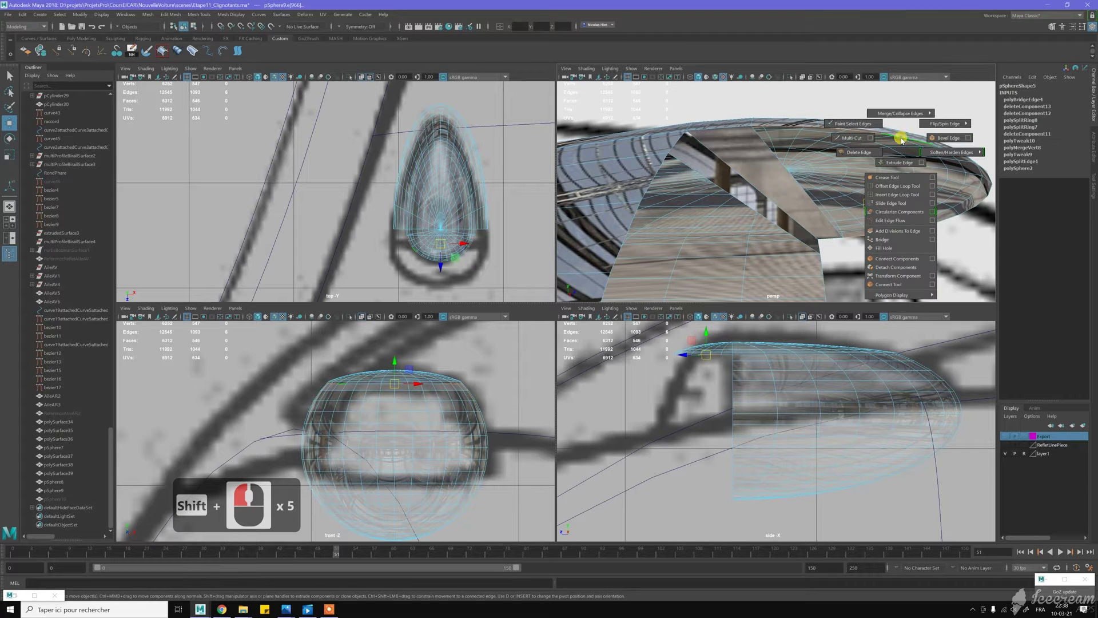
shift+right_click(893, 240)
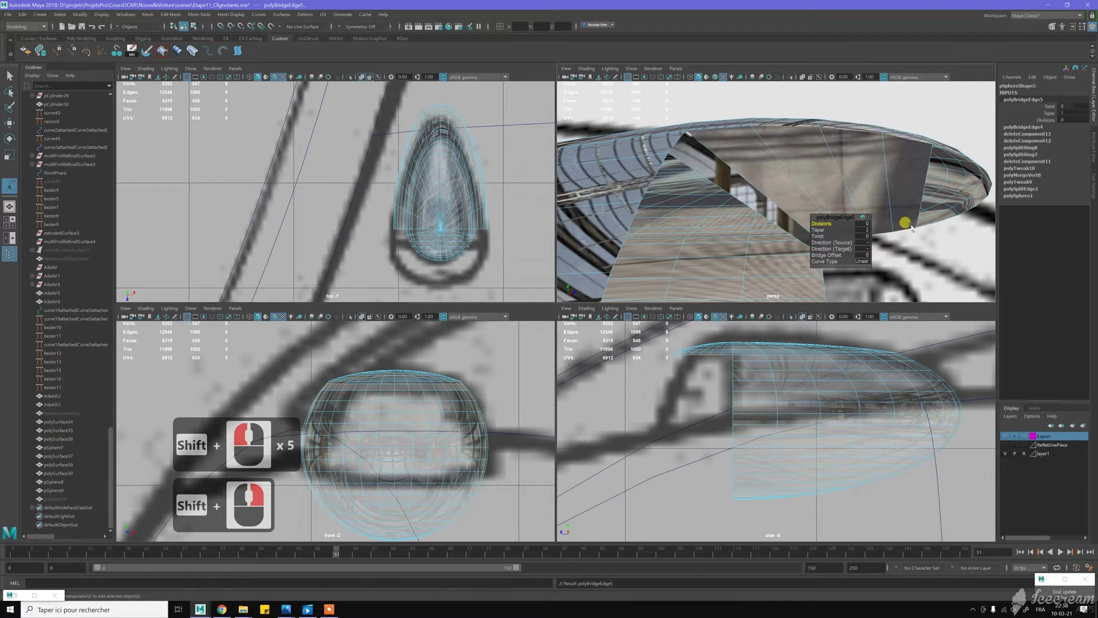
Fill the remaining hole under the overhang's front tip by selecting its border edge loop
alt+drag(927, 185, 895, 166)
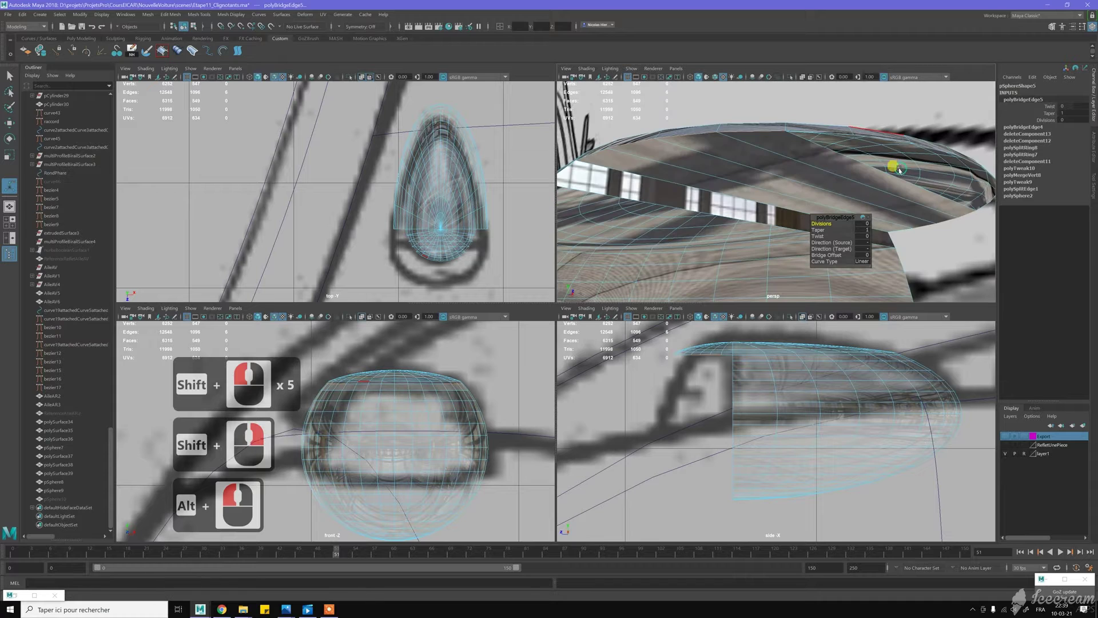
key(w)
click(838, 135)
click(842, 135)
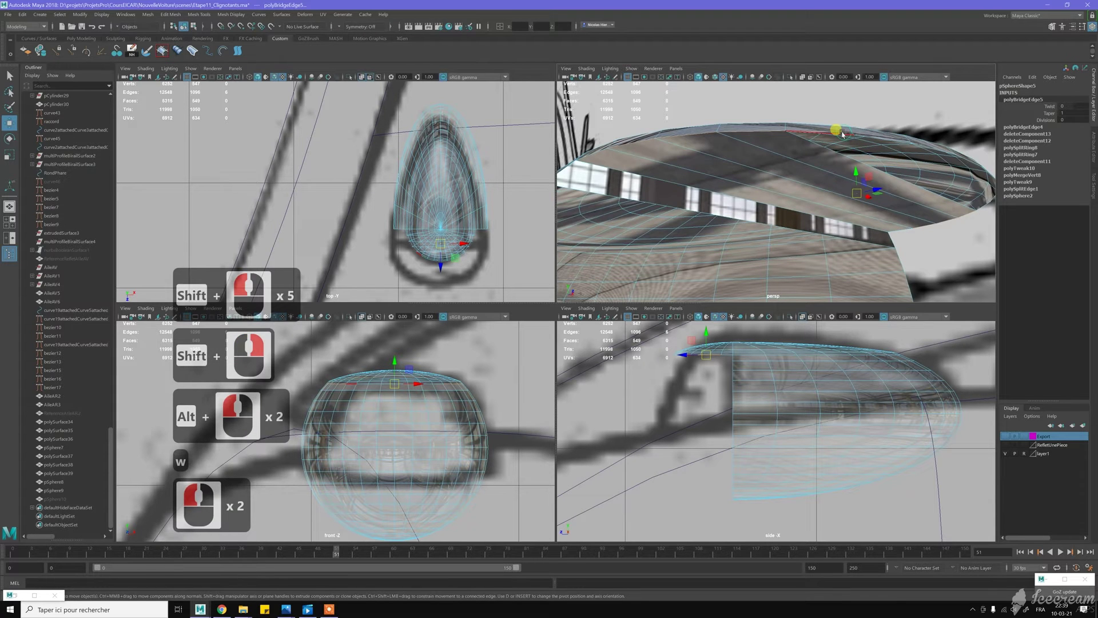
alt+middle_drag(907, 158, 854, 154)
alt+drag(870, 155, 829, 185)
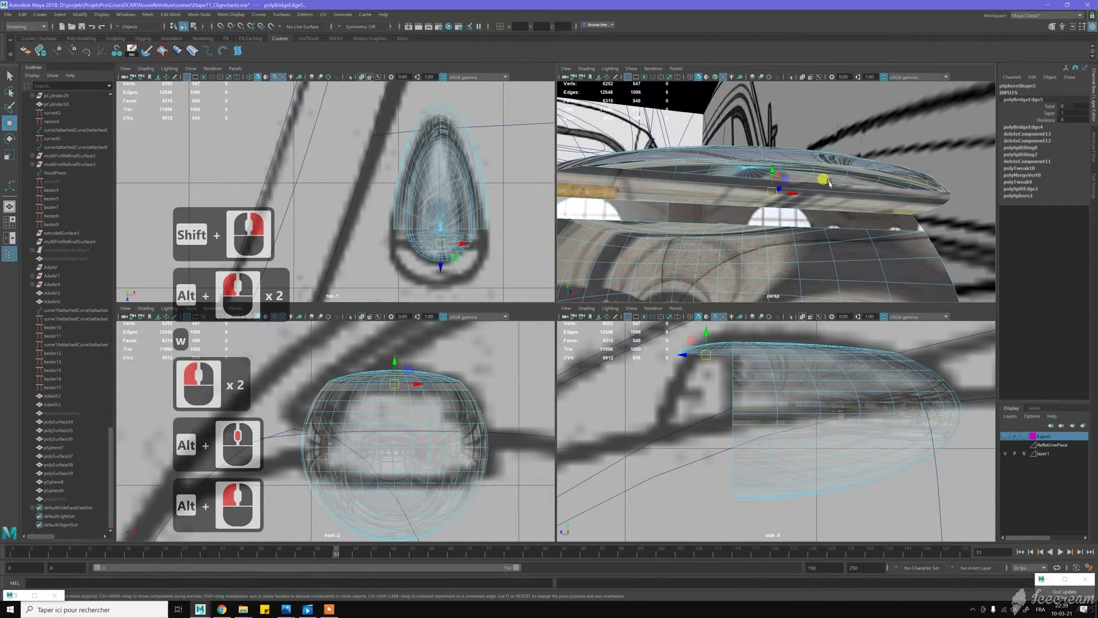
double_click(830, 184)
alt+drag(833, 179, 888, 253)
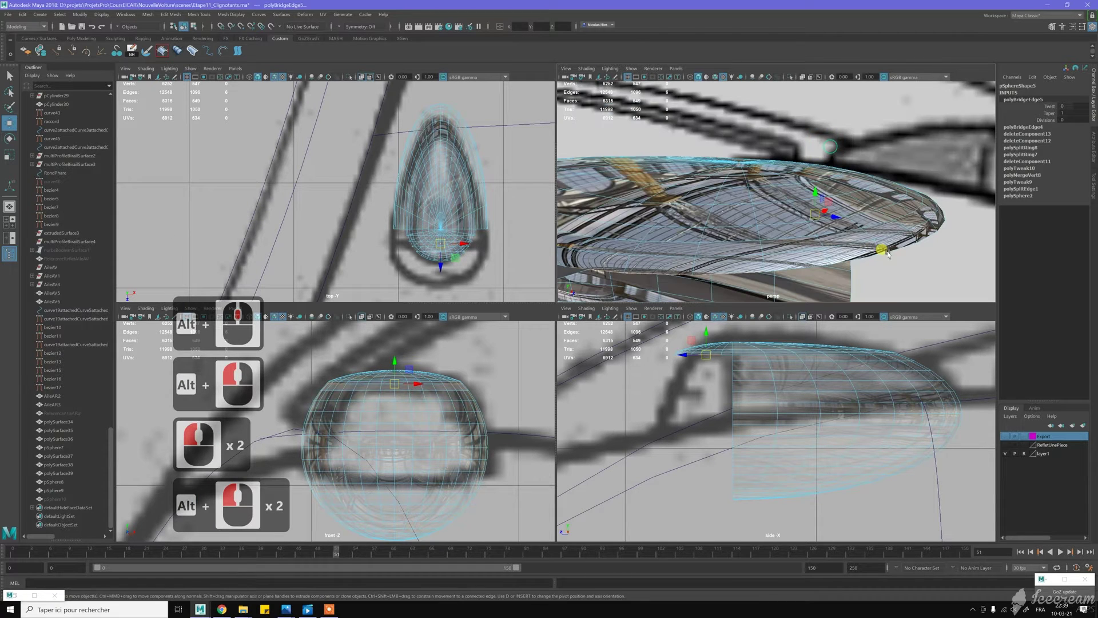
double_click(895, 250)
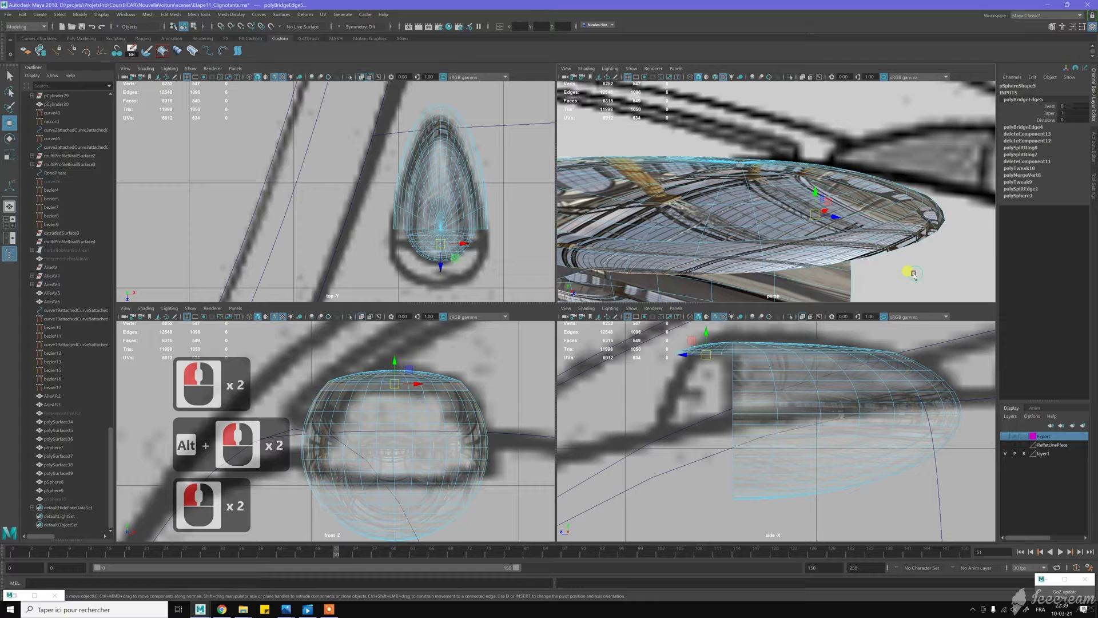
key(w)
double_click(902, 244)
alt+drag(902, 247, 841, 238)
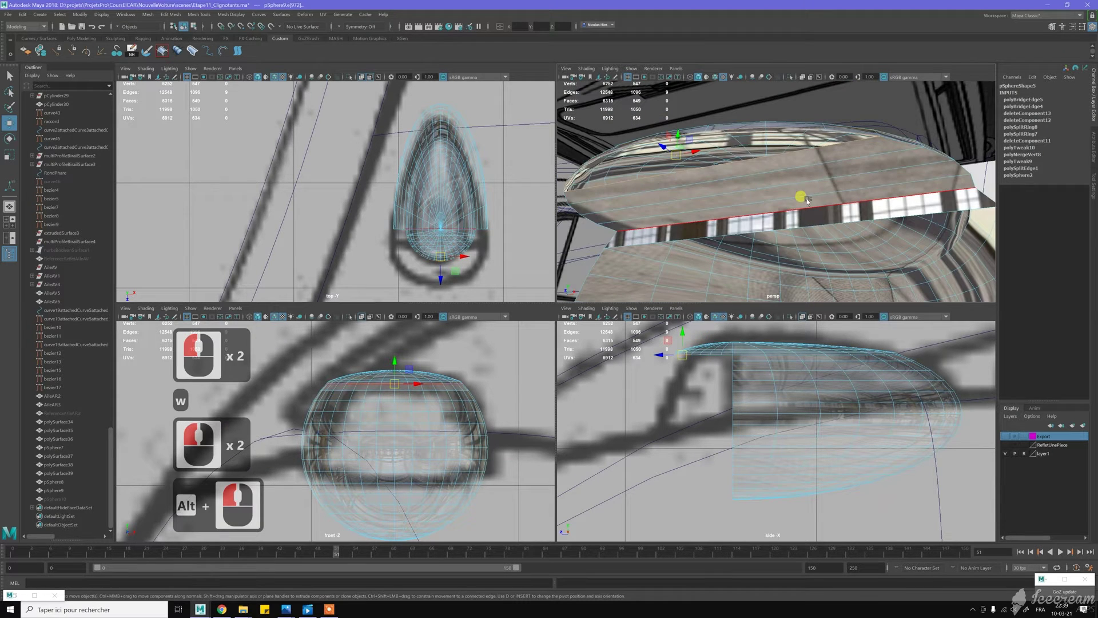
shift+right_drag(808, 200, 805, 256)
shift+right_drag(803, 297, 792, 309)
Bridge the opposite side edges of the front cut's upper part to close the opening below the overhang
key(w)
alt+middle_drag(721, 183, 755, 202)
scroll(755, 201, down, 3)
alt+drag(755, 202, 823, 206)
alt+middle_drag(689, 213, 771, 196)
alt+scroll(771, 197, up, 2)
alt+drag(771, 198, 764, 144)
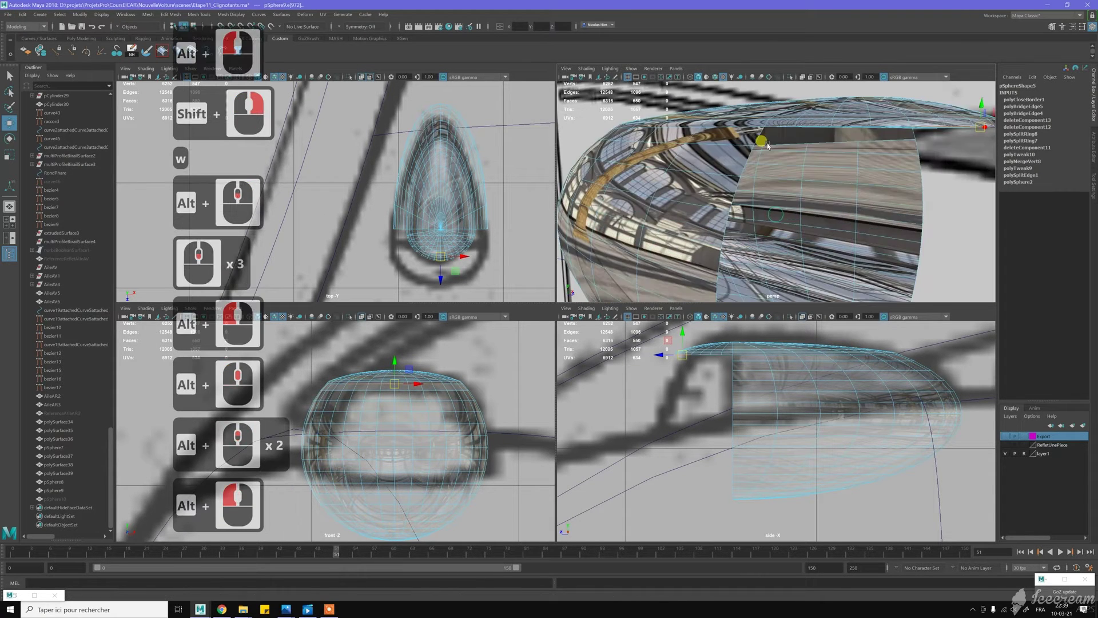
alt+middle_drag(764, 144, 759, 140)
key(w)
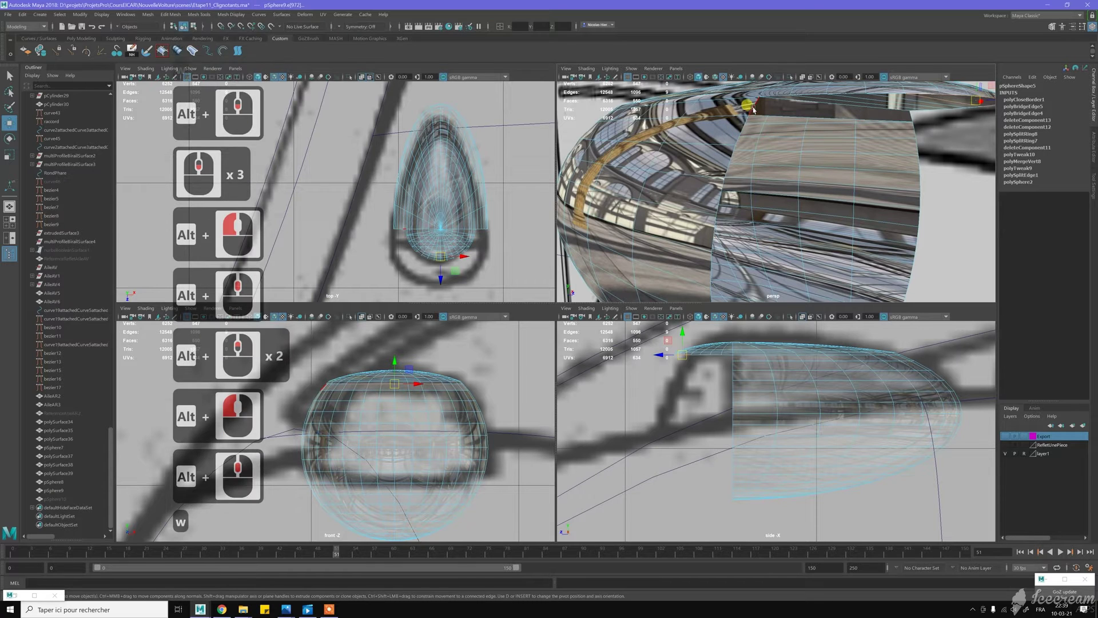
click(753, 110)
shift+click(737, 144)
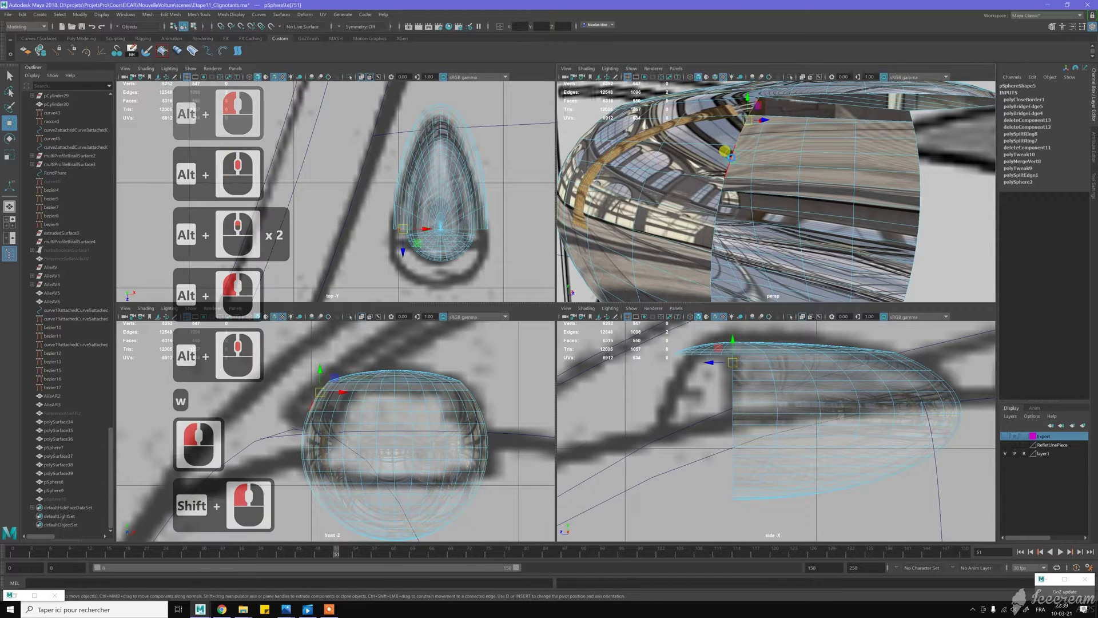
shift+click(730, 163)
shift+click(730, 185)
shift+click(862, 189)
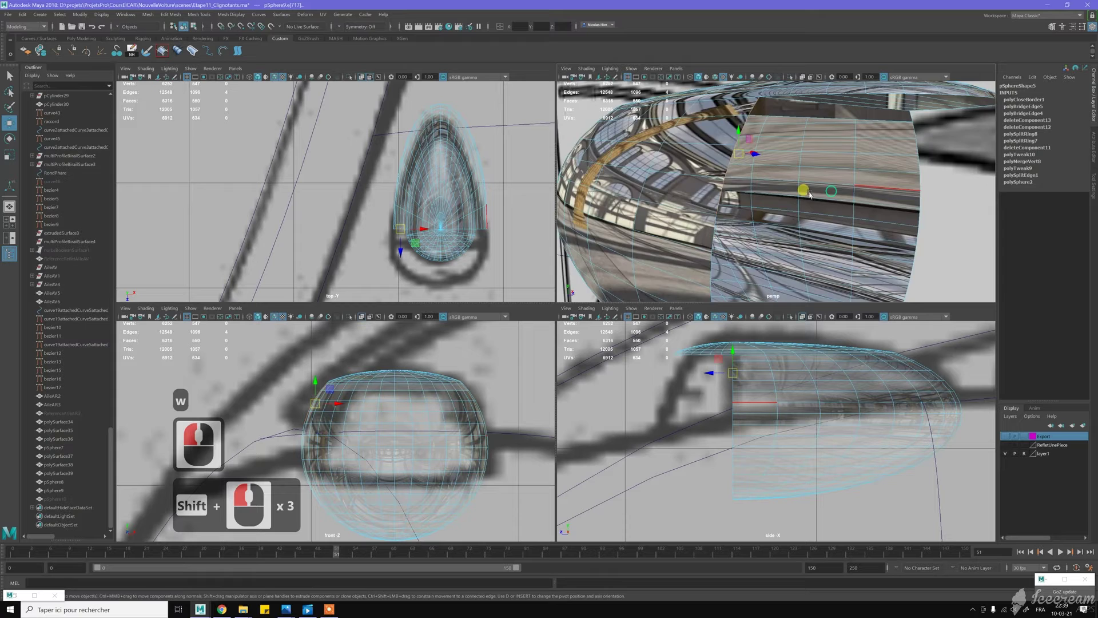
alt+drag(862, 189, 799, 195)
alt+scroll(799, 195, down, 3)
alt+middle_drag(803, 201, 762, 196)
alt+drag(762, 196, 747, 197)
shift+click(764, 139)
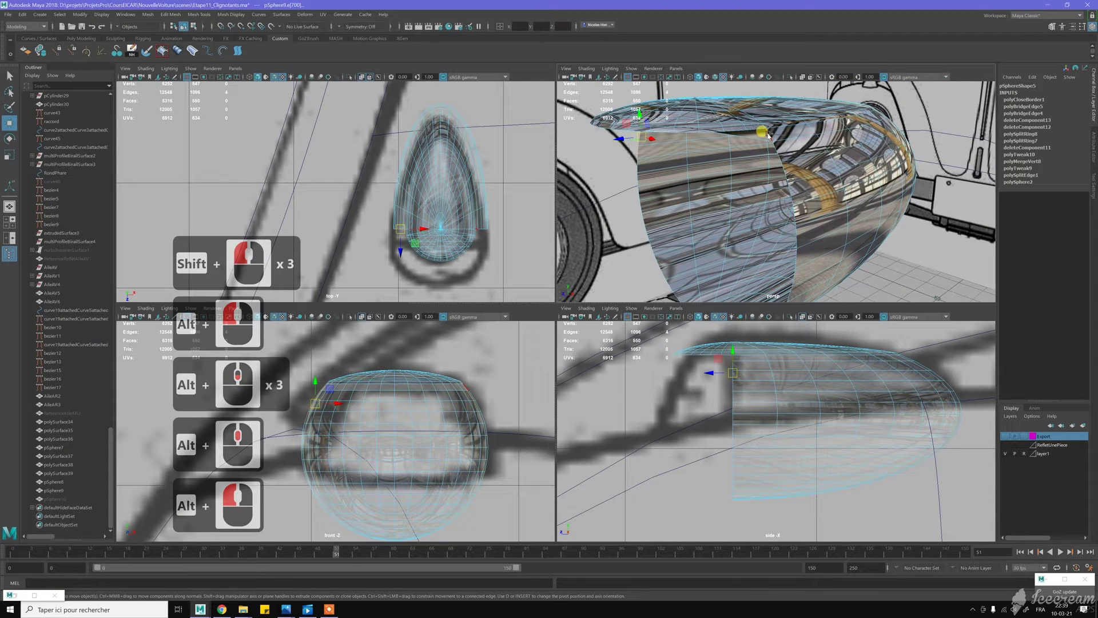
shift+click(774, 151)
shift+click(779, 163)
shift+click(782, 166)
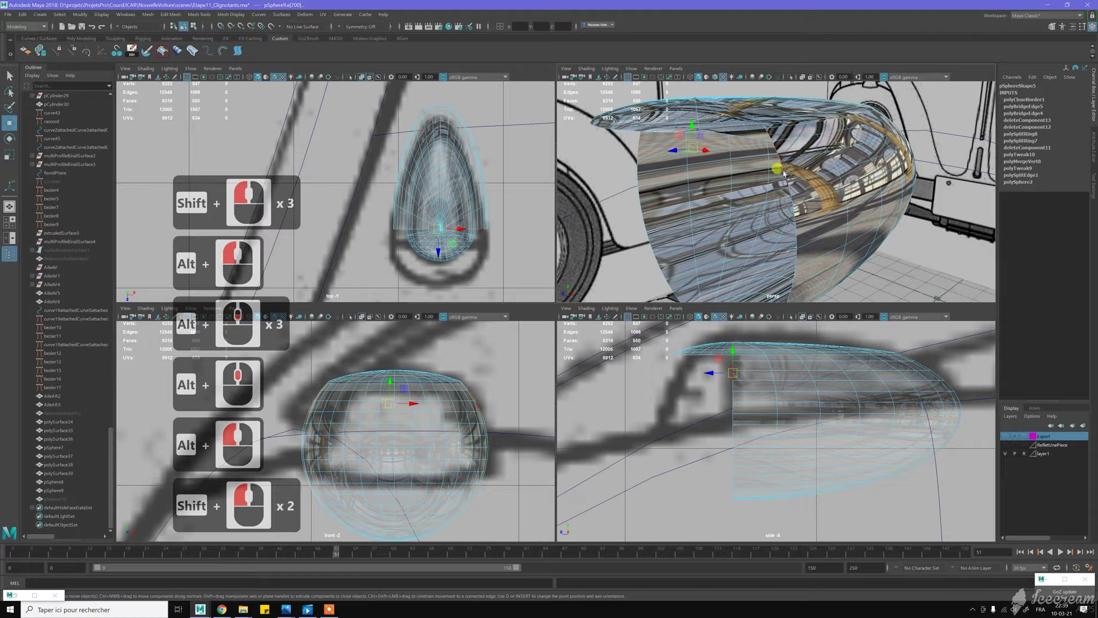
shift+click(789, 191)
mouse_move(789, 191)
alt+mouse_down()
mouse_move(665, 175)
mouse_move(704, 171)
mouse_move(773, 194)
alt+mouse_up()
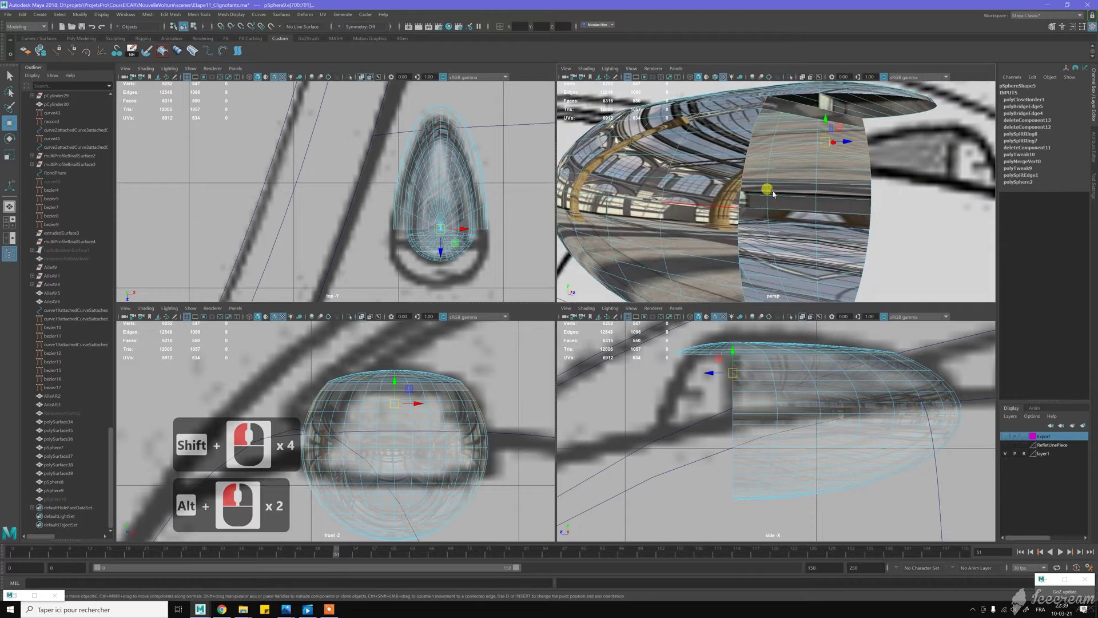
shift+right_click(823, 187)
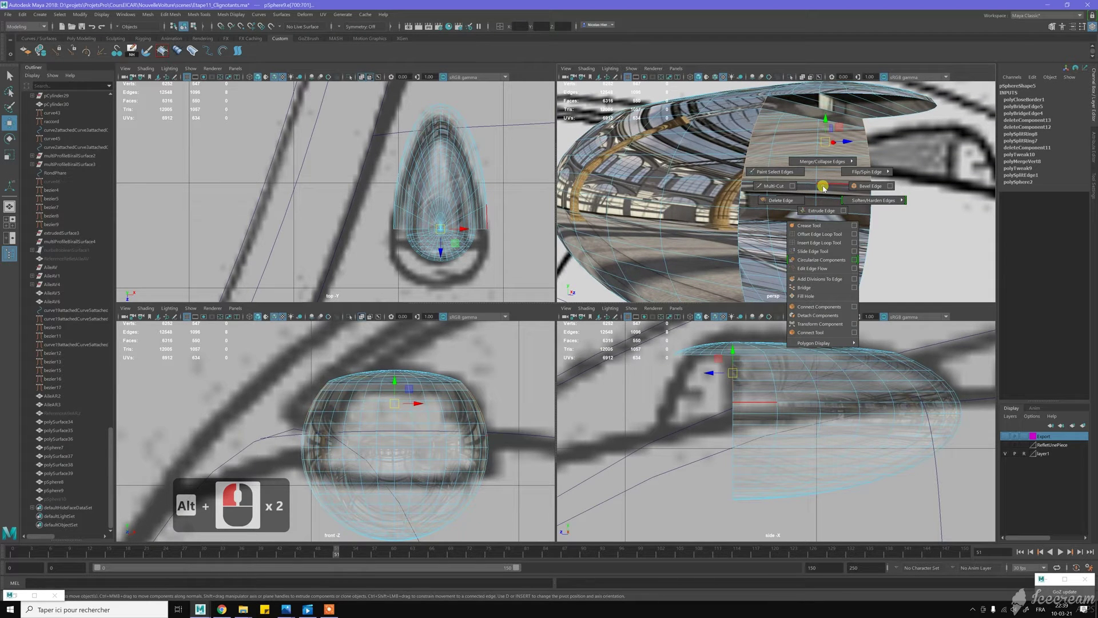
shift+right_click(811, 287)
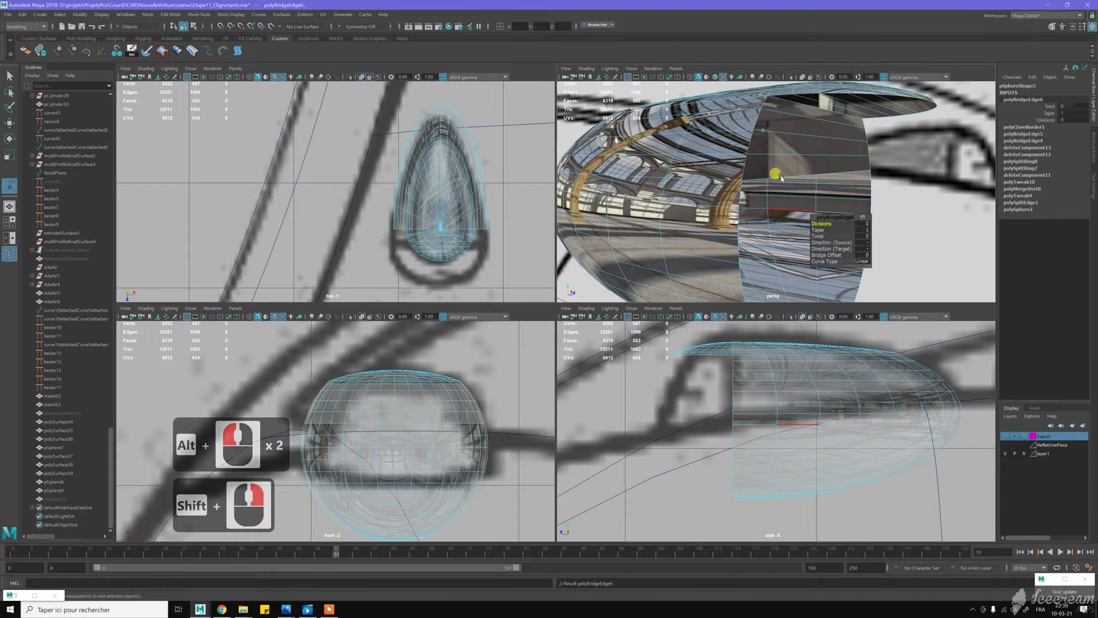
Fill the remaining lower part of the front cut by selecting its border edge loop
alt+drag(769, 177, 776, 188)
key(w)
double_click(775, 188)
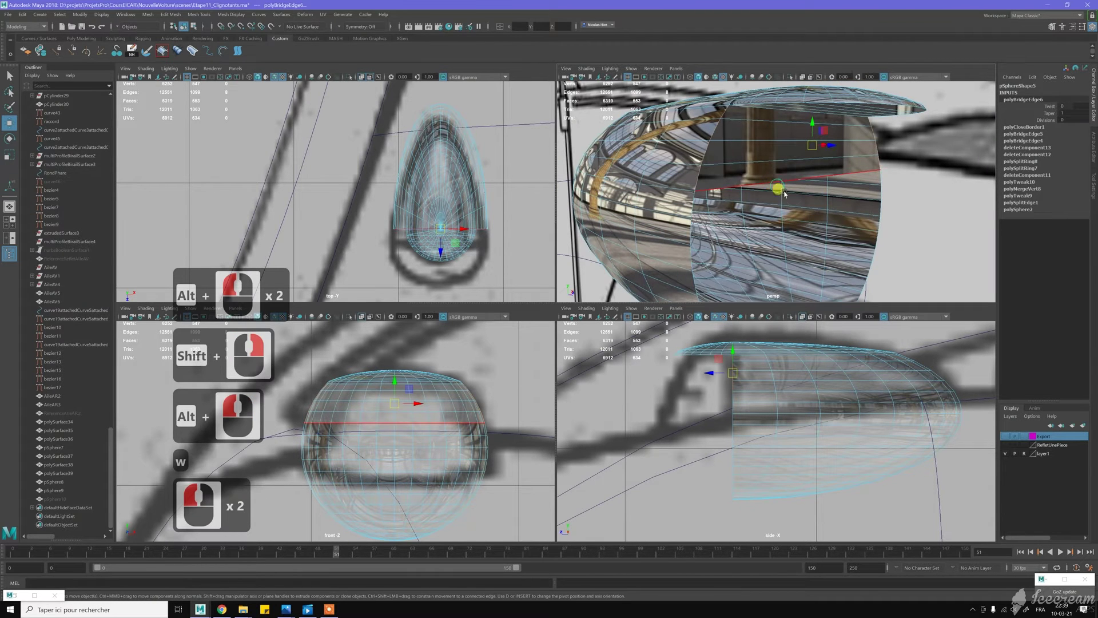
scroll(784, 193, down, 2)
double_click(893, 222)
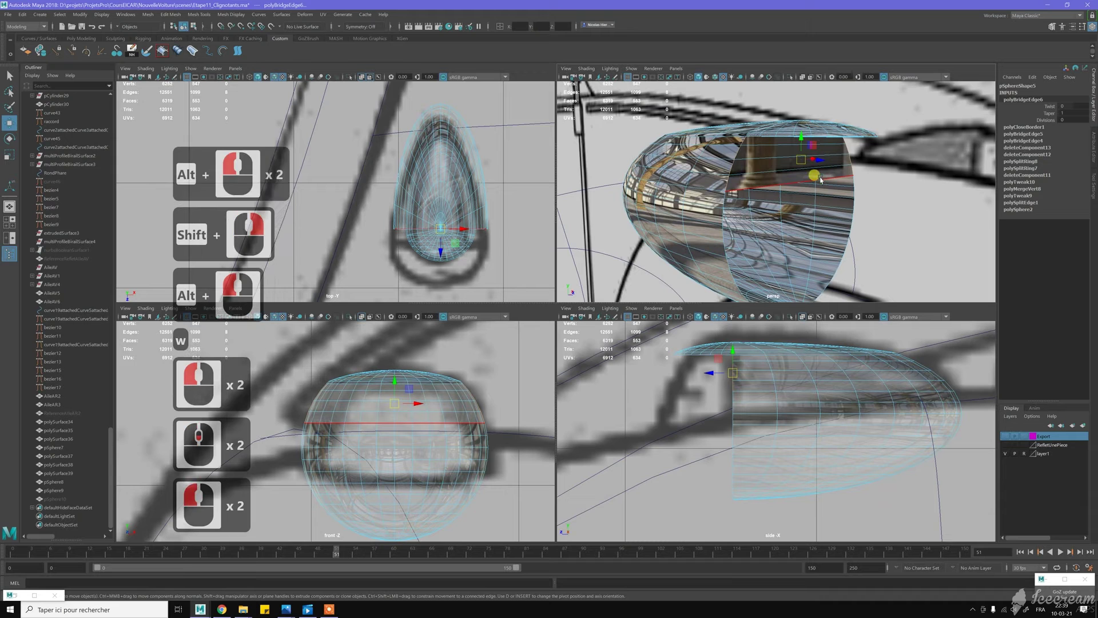
double_click(849, 226)
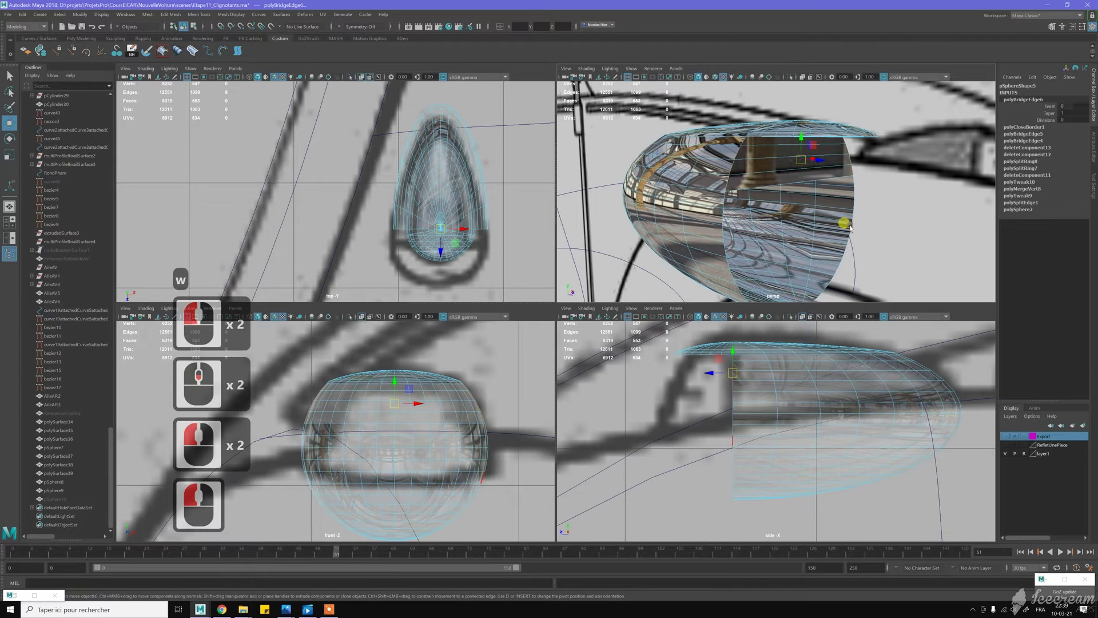
key(w)
double_click(852, 216)
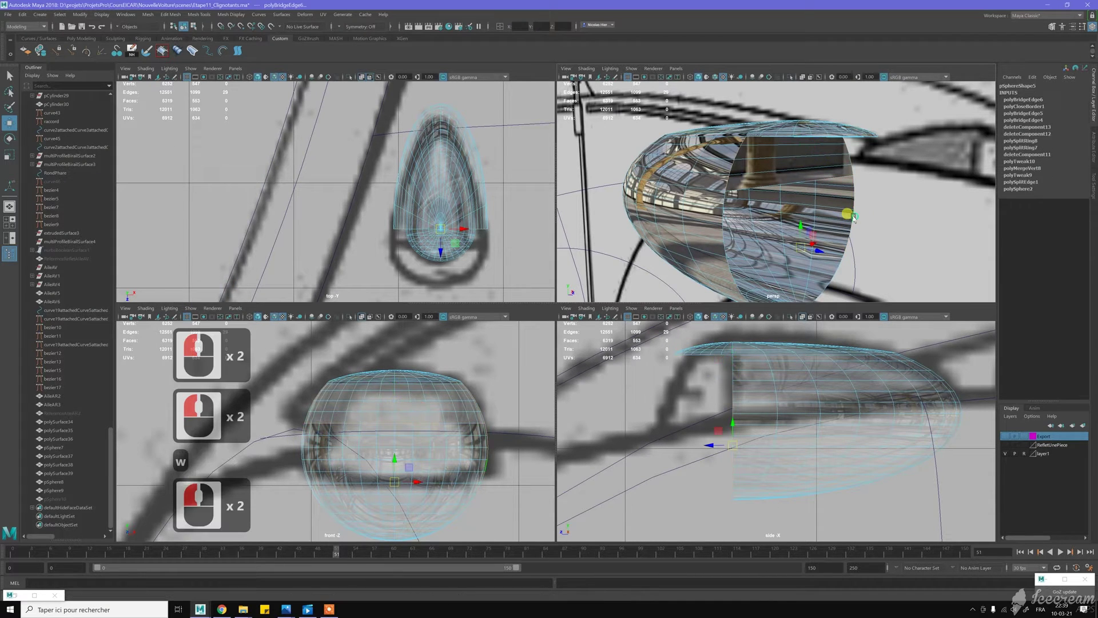
right_click(853, 218)
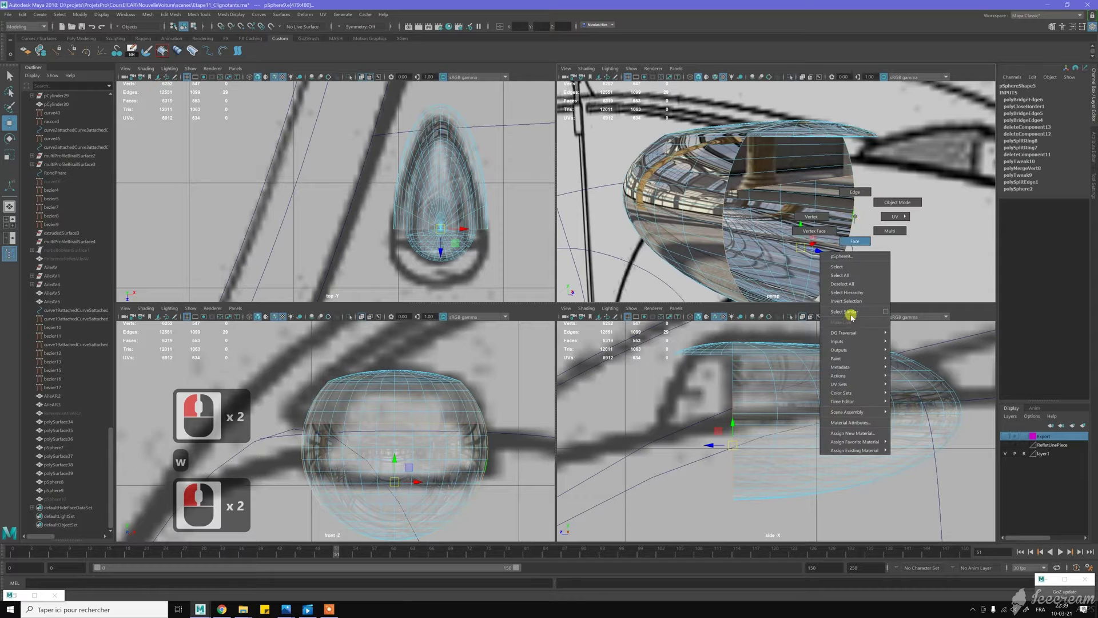
shift+click(856, 218)
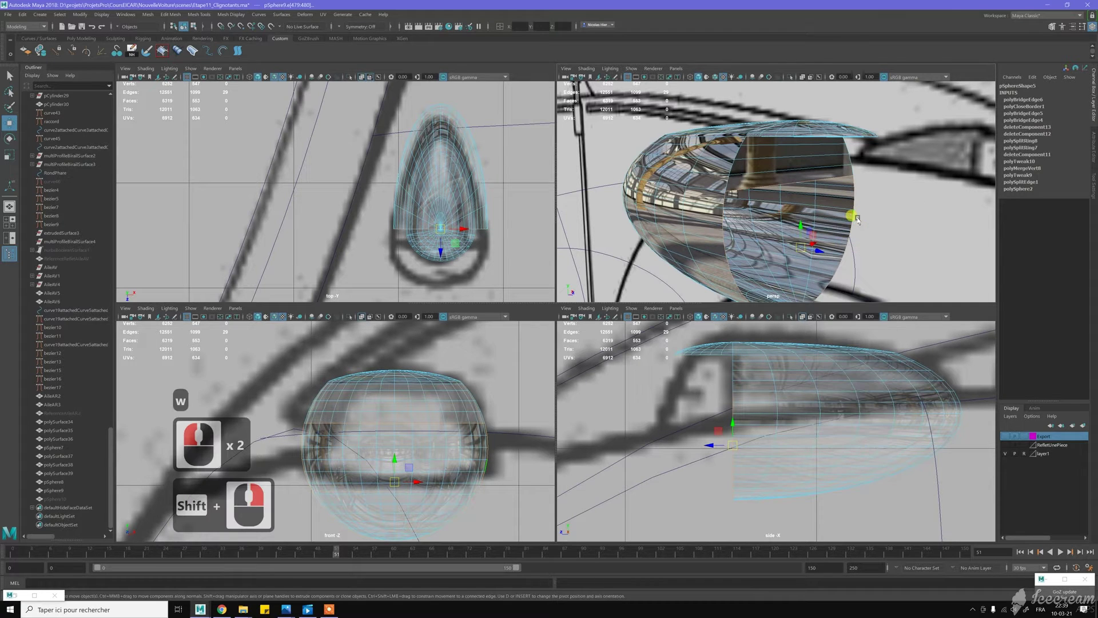
shift+right_drag(853, 216, 851, 326)
Return the turn signal body to object mode and save the scene
key(w)
mouse_move(805, 178)
right_down()
mouse_move(825, 166)
mouse_move(807, 183)
right_up()
click(807, 183)
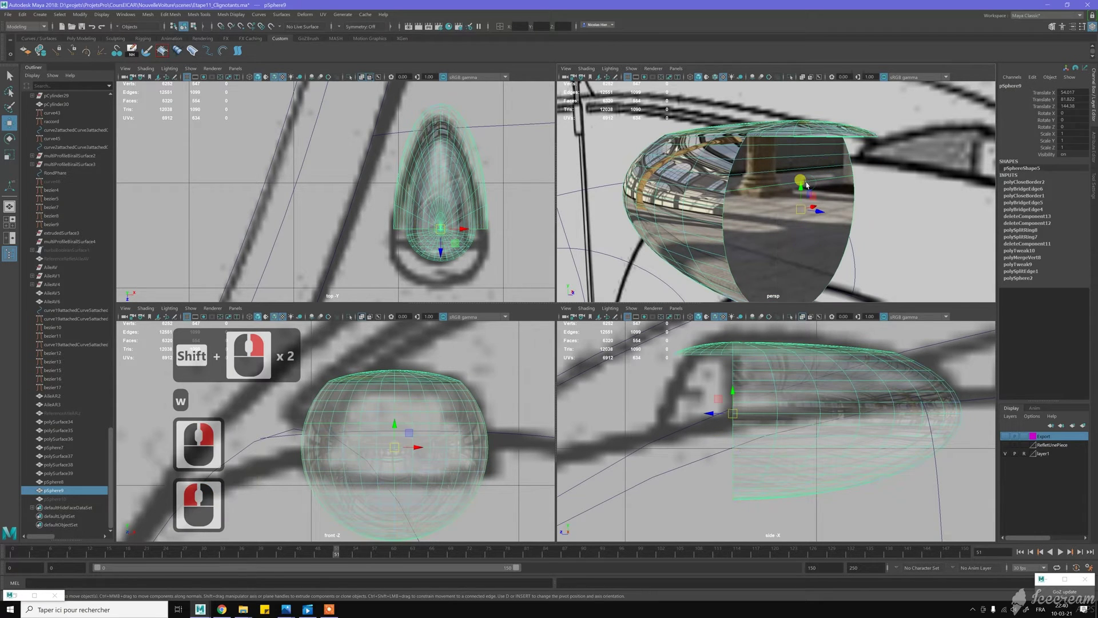
key(ctrl+s)
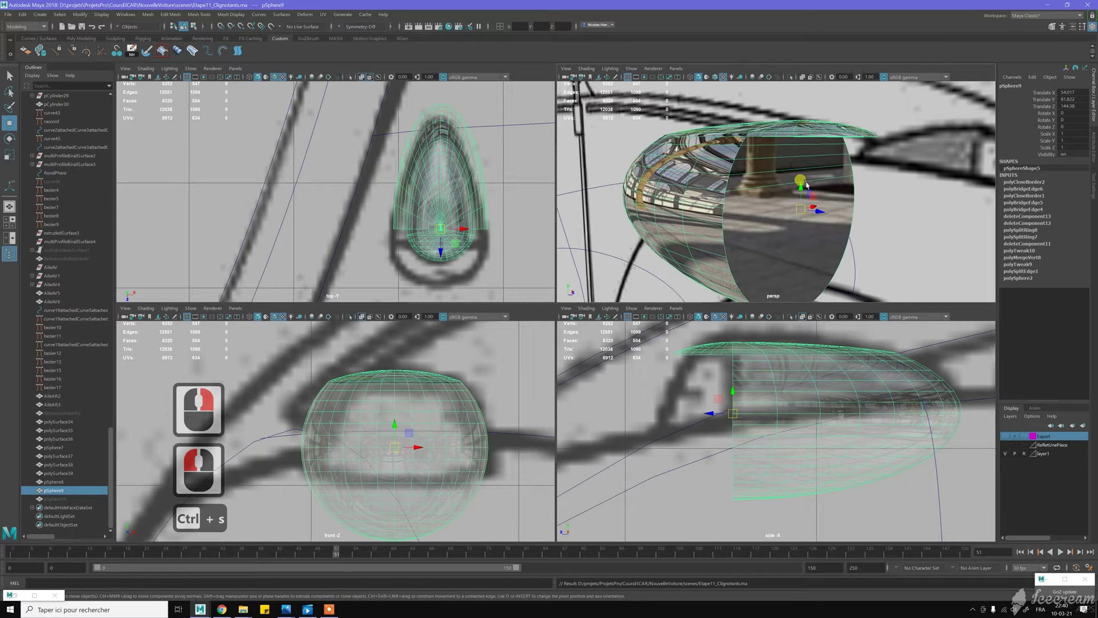
Delete the turn signal body's non-deformer history and bevel the edge where the overhang's underside meets the front cut
key(alt+d)
alt+drag(808, 183, 819, 136)
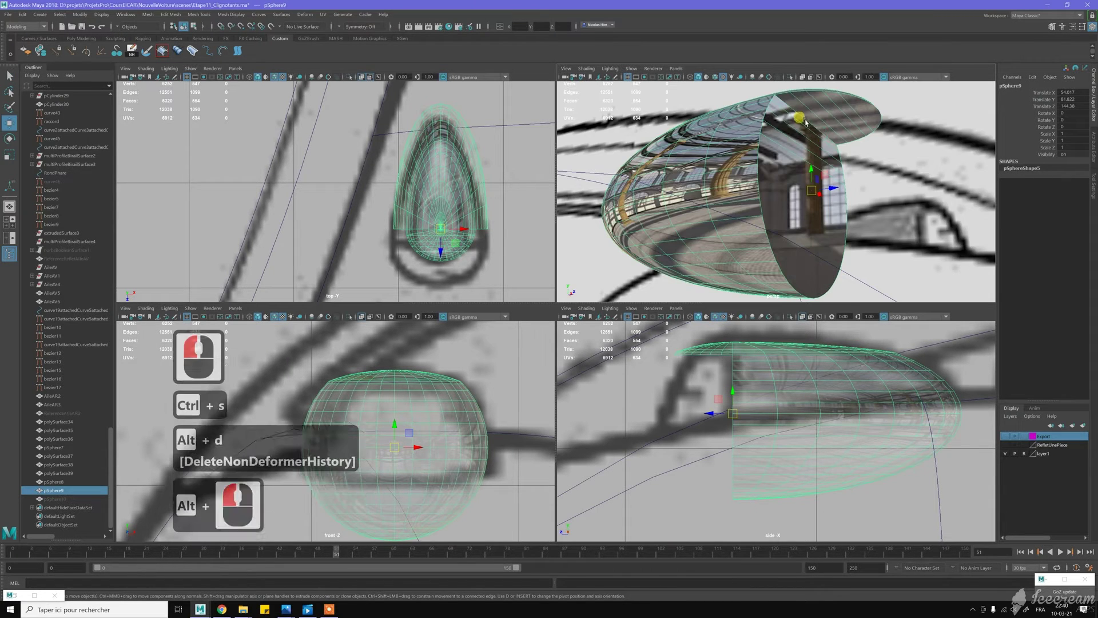
key(w)
right_drag(806, 119, 805, 103)
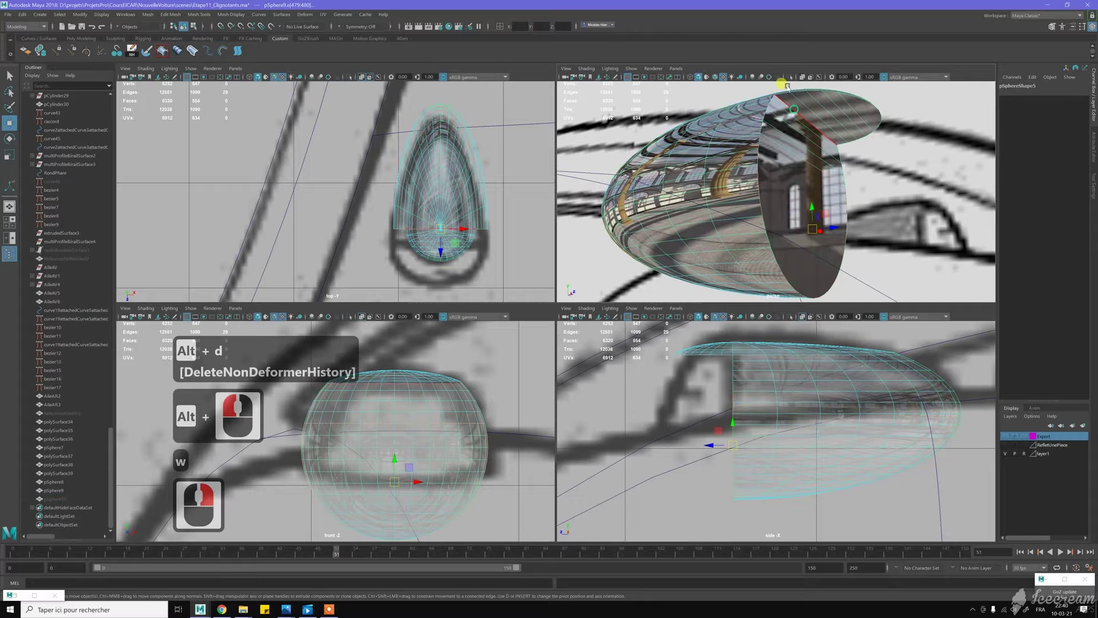
click(789, 107)
mouse_move(781, 133)
alt+mouse_down()
mouse_move(793, 157)
mouse_move(784, 153)
alt+mouse_up()
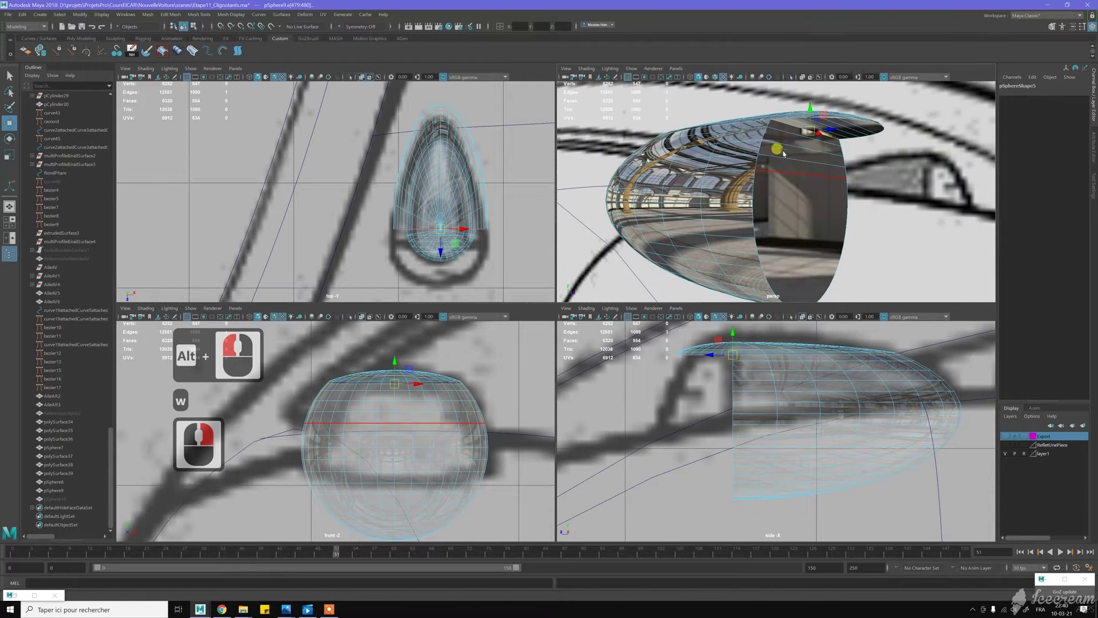
right_drag(802, 171, 803, 172)
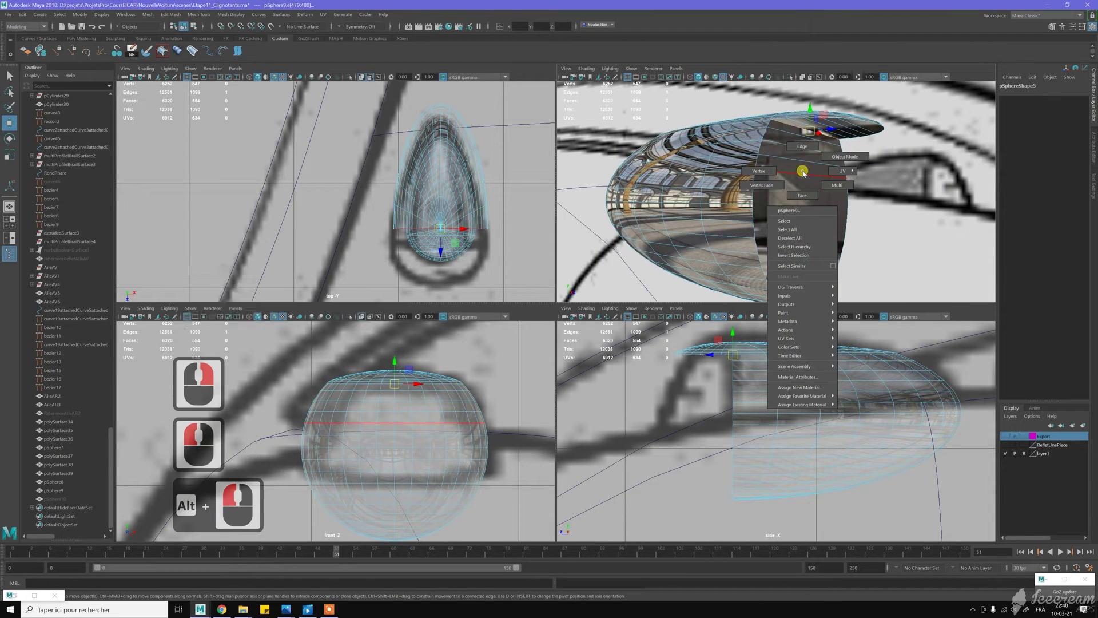
shift+right_click(803, 173)
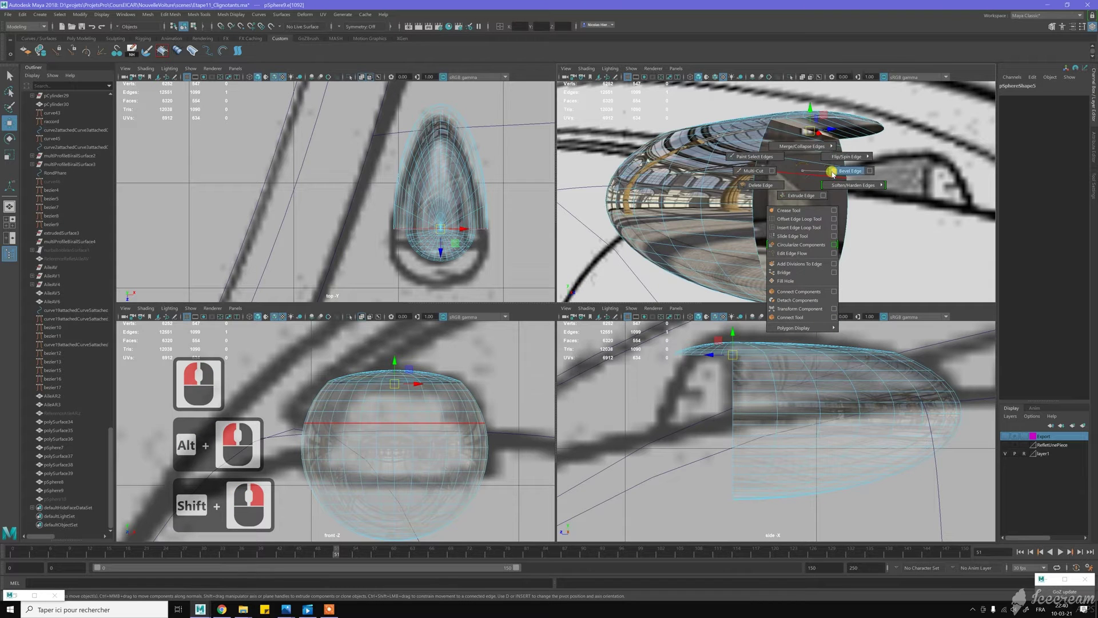
shift+right_click(833, 172)
alt+drag(832, 172, 778, 167)
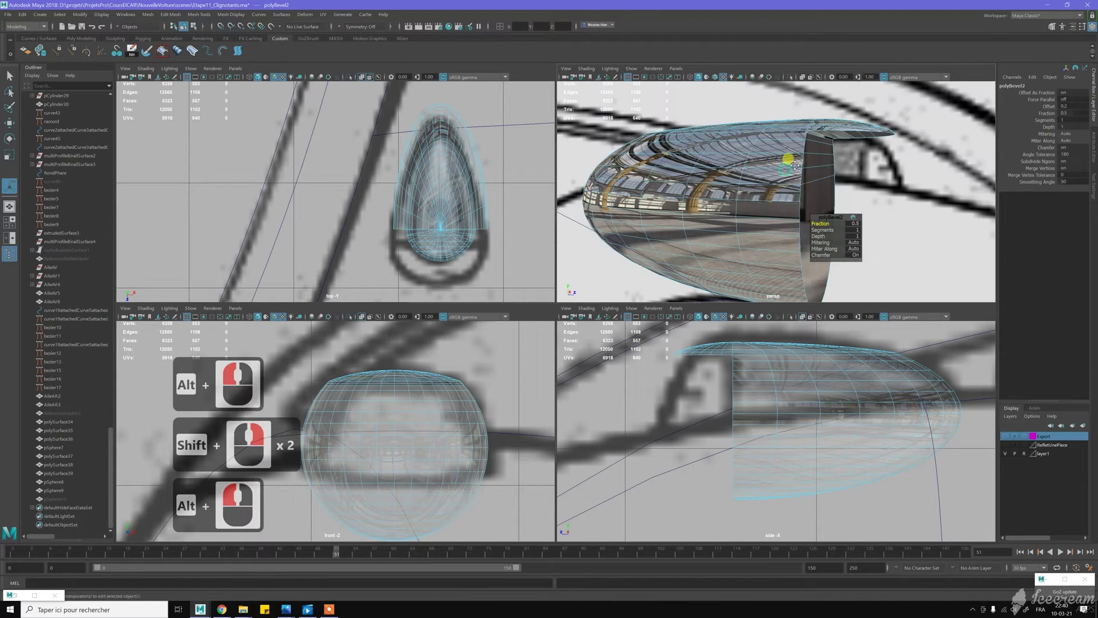
Set the bevel under the overhang to 4 segments and a fraction of 1
alt+middle_drag(794, 165, 800, 221)
mouse_move(798, 215)
alt+right_down()
mouse_move(810, 240)
mouse_move(788, 219)
alt+right_up()
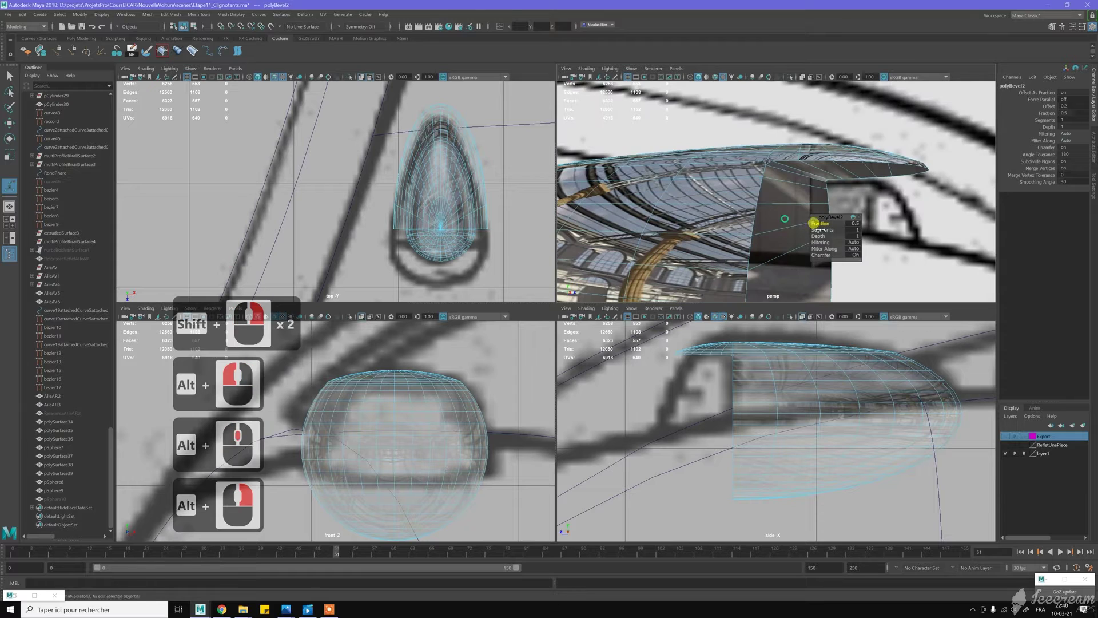
drag(824, 229, 837, 227)
click(822, 222)
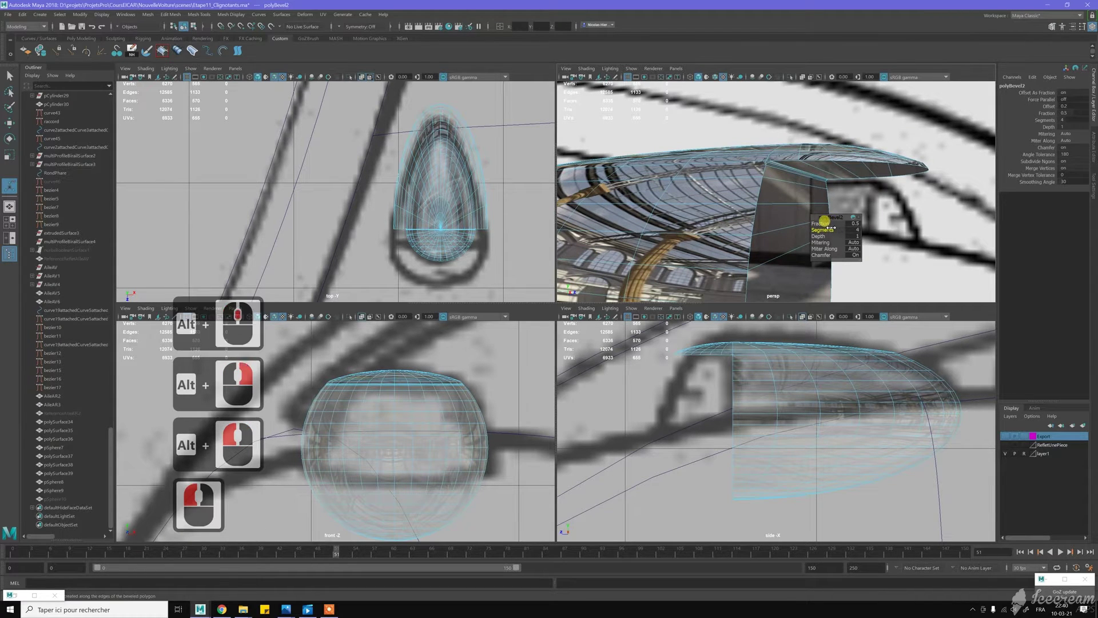
drag(818, 215, 841, 208)
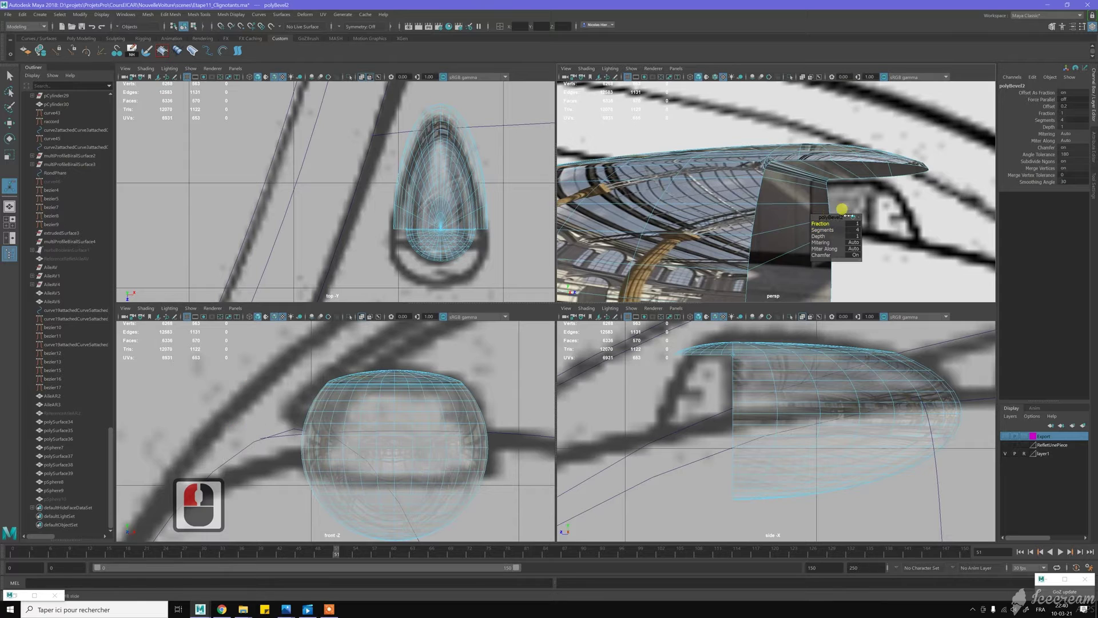
click(858, 216)
Try a fraction of 2 with 3 segments on the overhang bevel
double_click(855, 223)
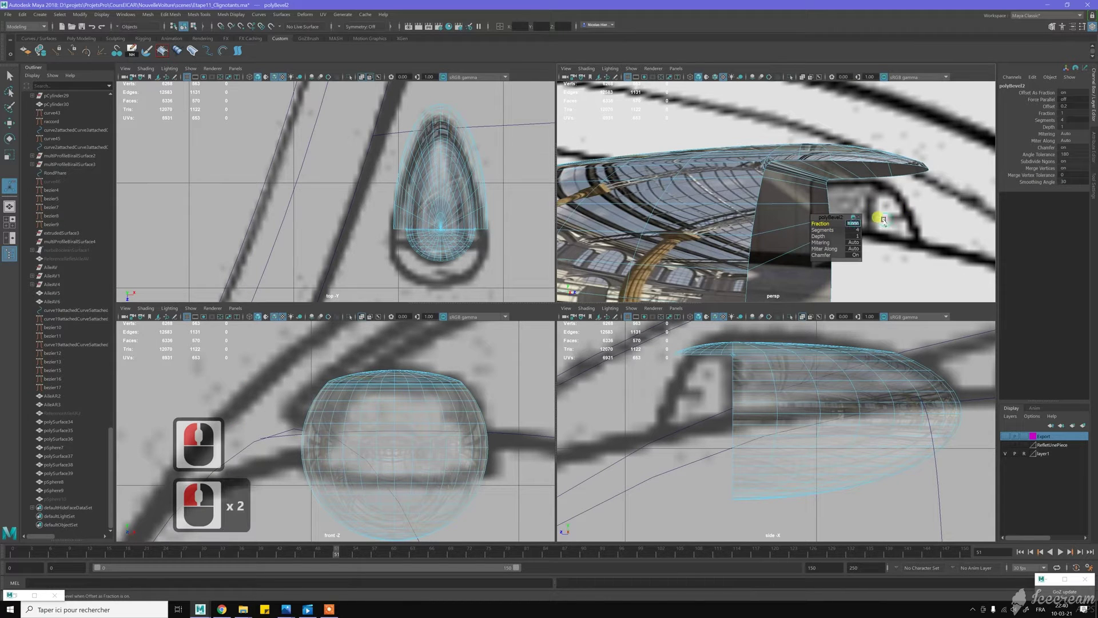
text(2)
key(Return)
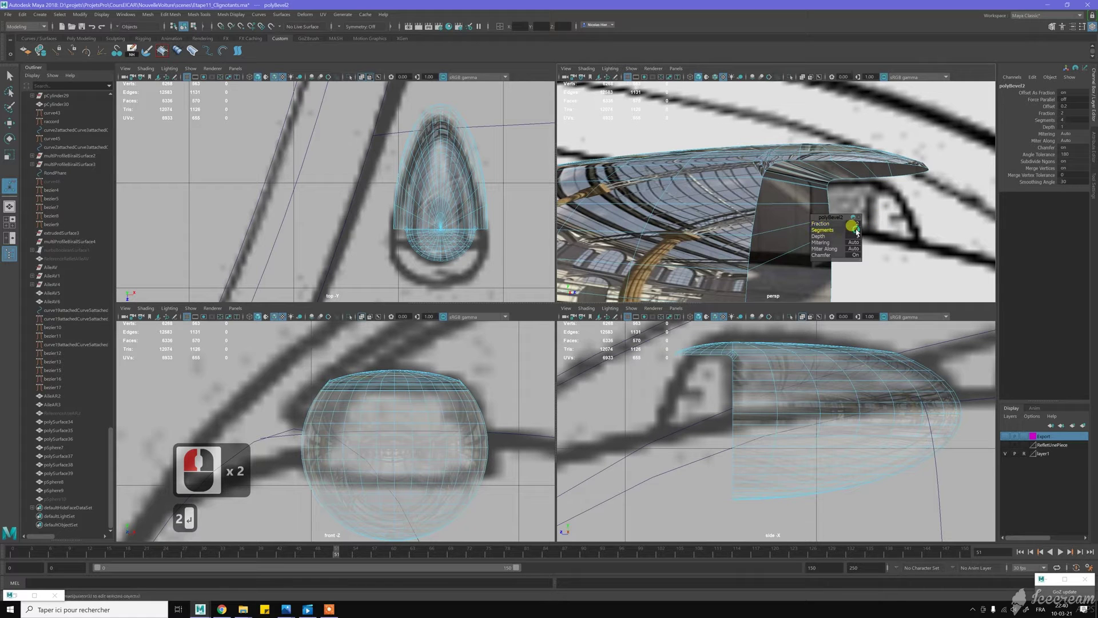
click(858, 230)
text(3)
key(Return)
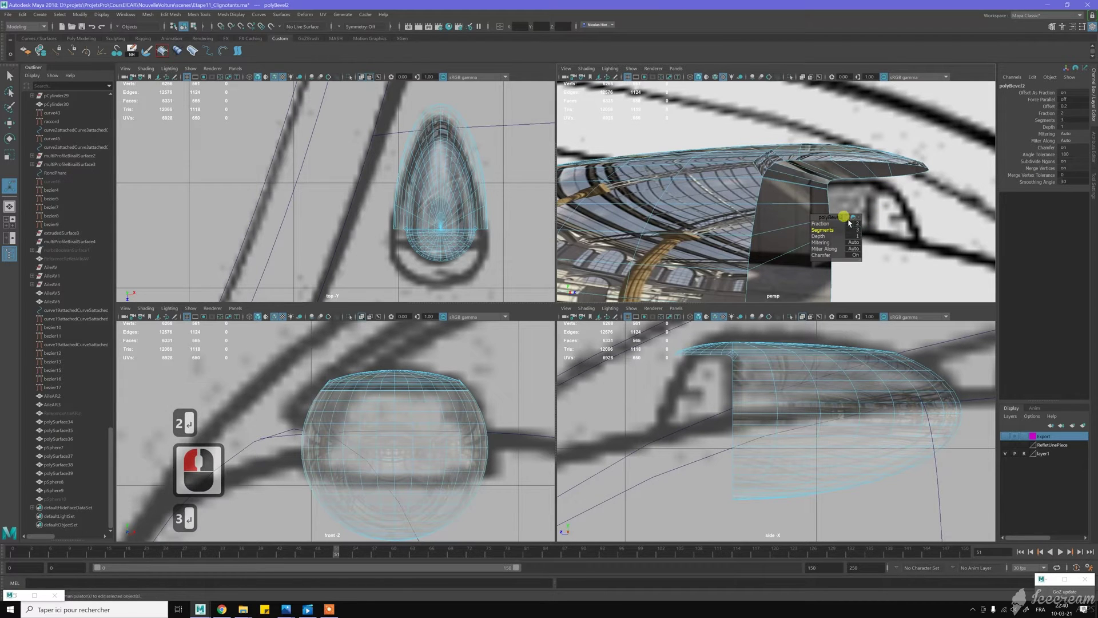
Try the overhang bevel with only 2 segments
alt+drag(802, 195, 828, 222)
click(853, 230)
text(2)
key(Return)
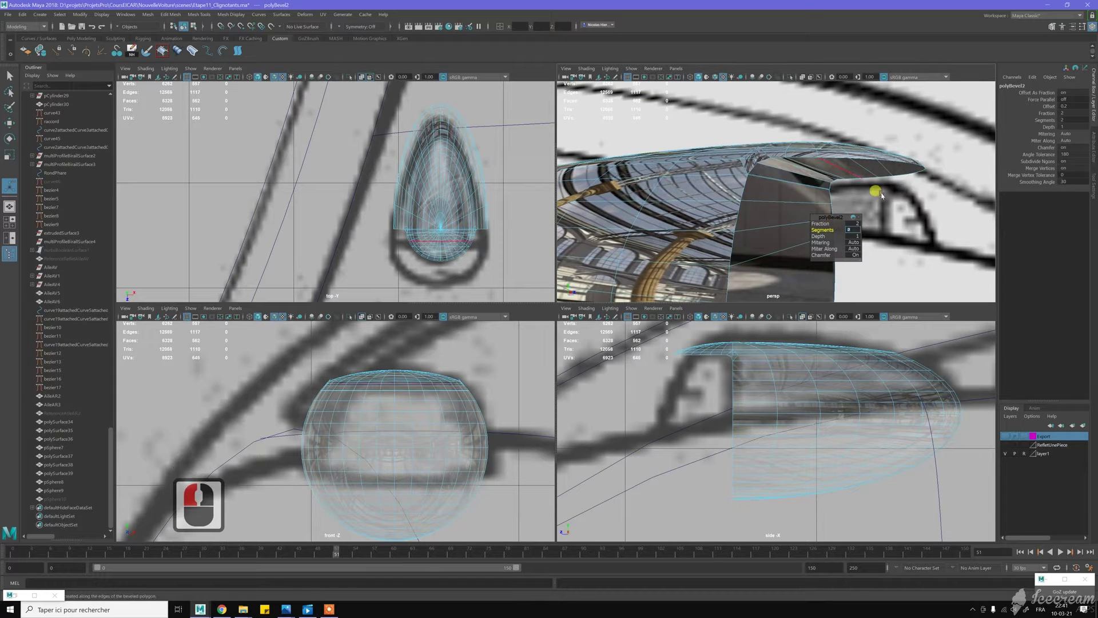
Set the overhang bevel to 4 segments with a fraction of 3
click(854, 228)
click(852, 229)
text(4)
click(853, 223)
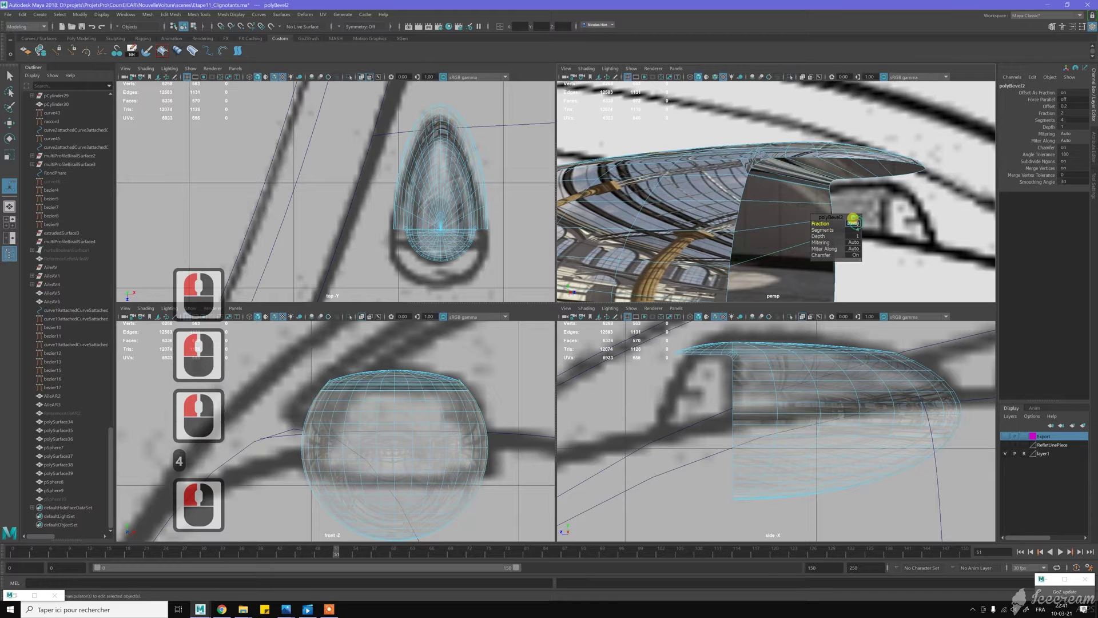
text(3)
key(Return)
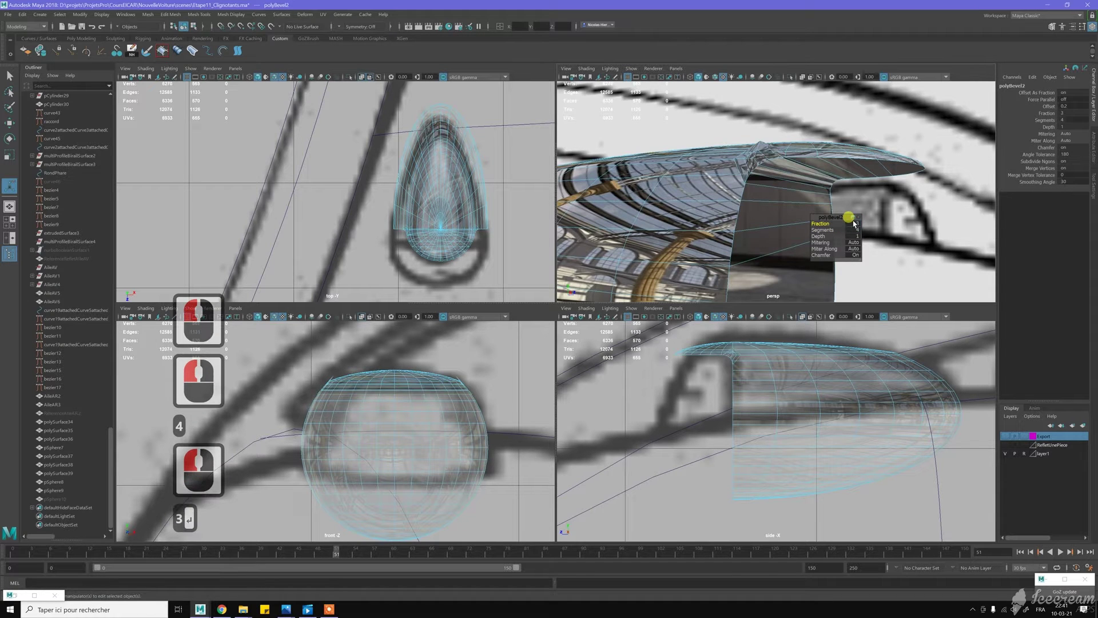
Examine the bevelled corner under the overhang from the side, close up and from the front, returning the body to object mode
alt+drag(851, 220, 654, 200)
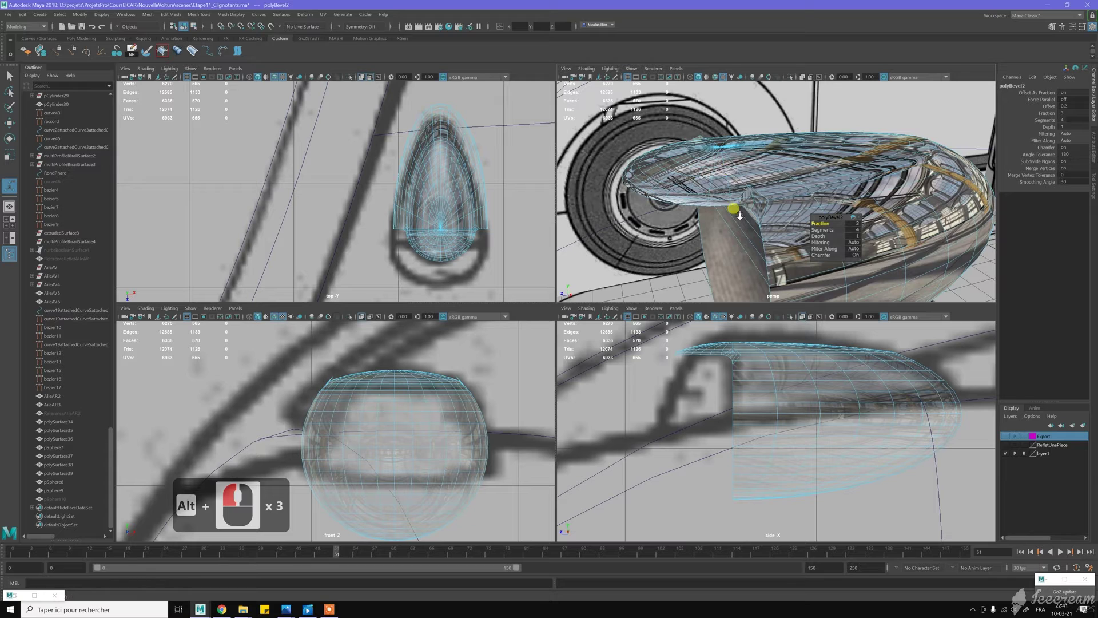
alt+right_drag(740, 215, 778, 238)
alt+middle_drag(779, 237, 741, 183)
alt+middle_drag(741, 184, 742, 190)
alt+right_drag(742, 190, 744, 196)
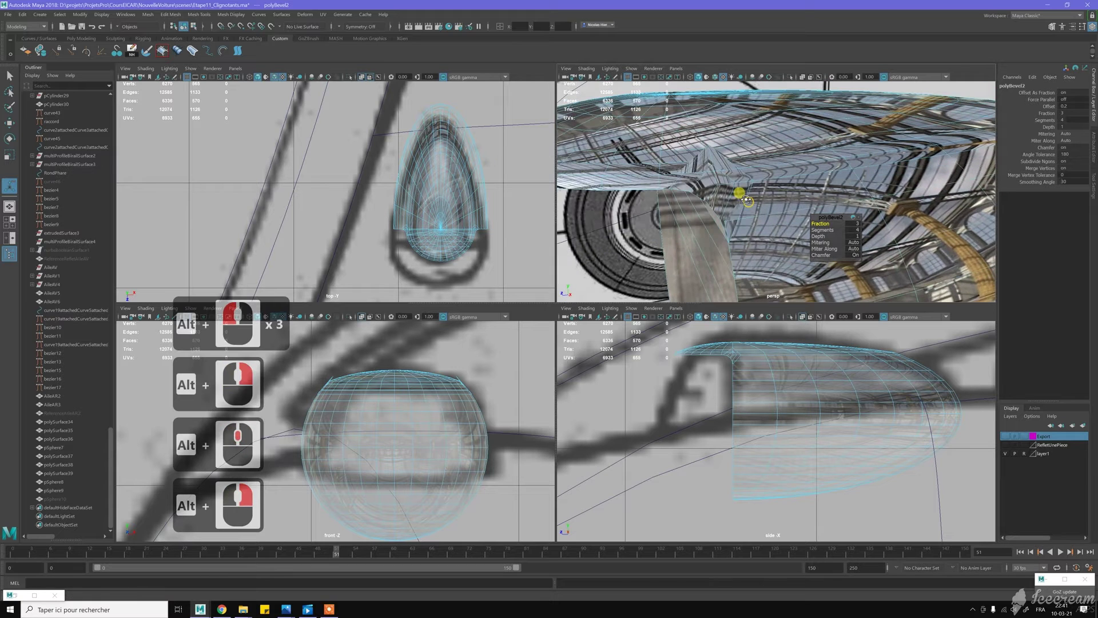
alt+drag(743, 196, 745, 200)
key(w)
right_drag(747, 201, 788, 189)
scroll(789, 197, down, 8)
alt+drag(777, 181, 845, 184)
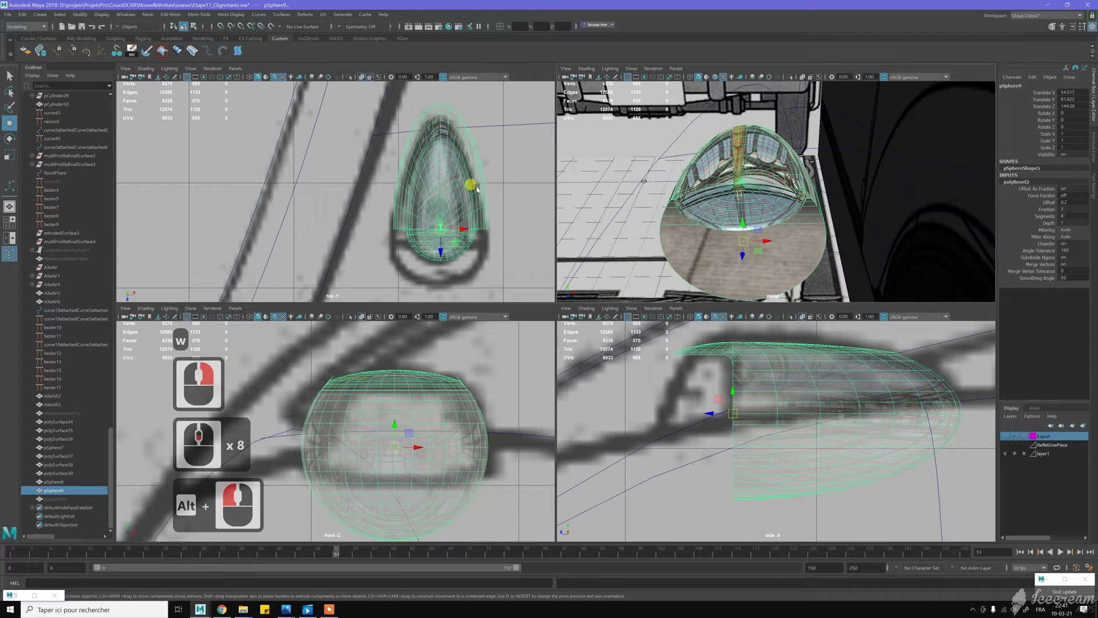
Try selecting one lengthwise half of the body's faces in the top view and check the selection on the front cut
right_drag(480, 181, 465, 100)
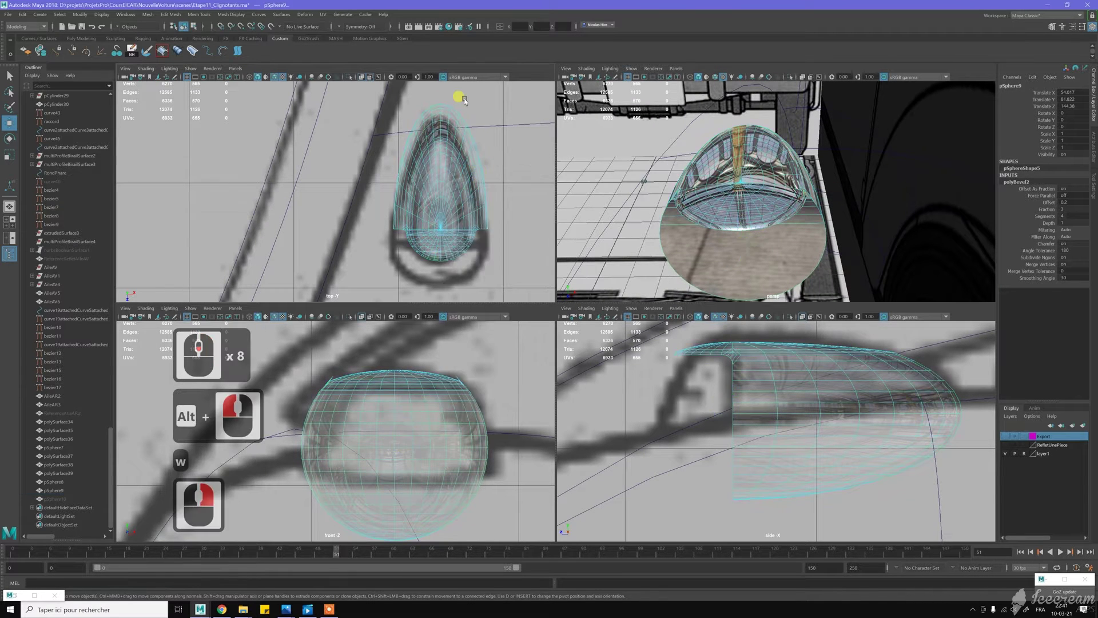
drag(364, 90, 436, 283)
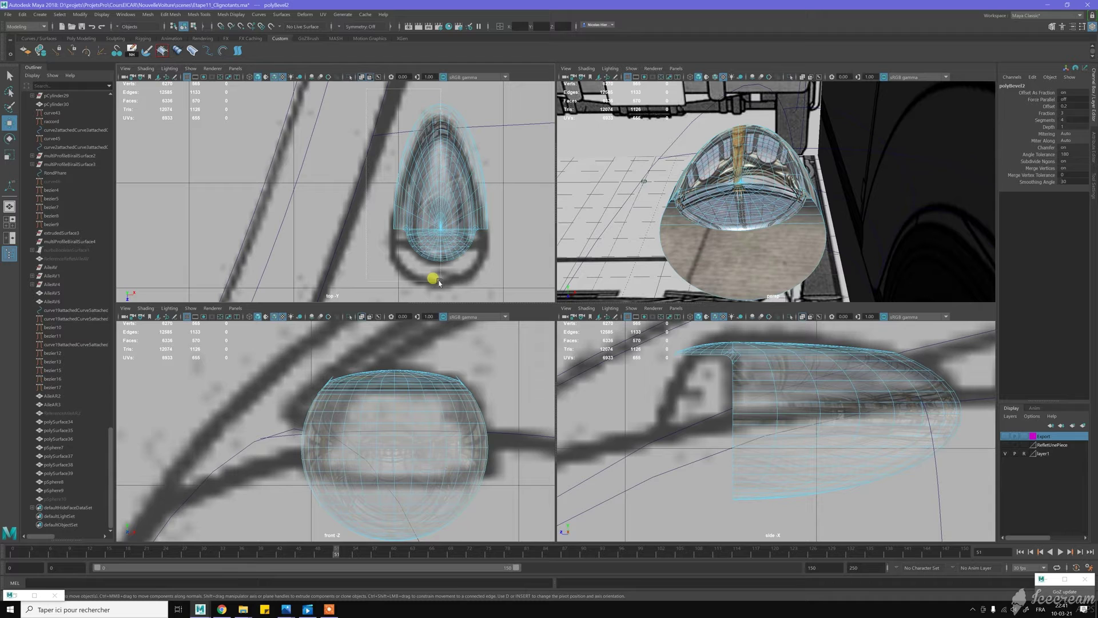
drag(439, 283, 439, 282)
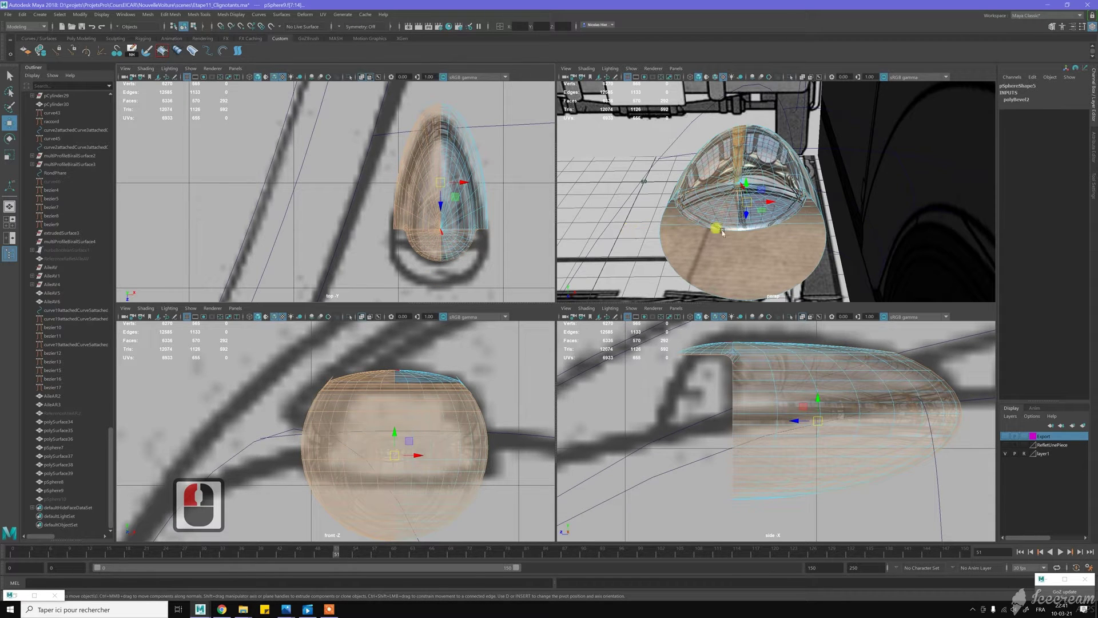
scroll(737, 227, up, 2)
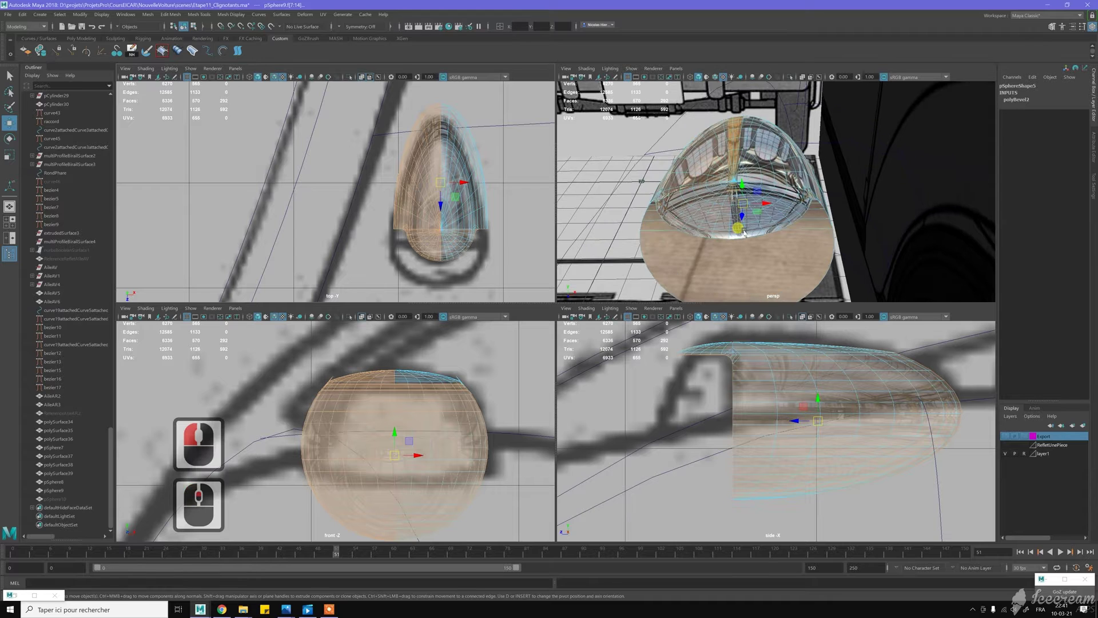
alt+drag(725, 226, 730, 107)
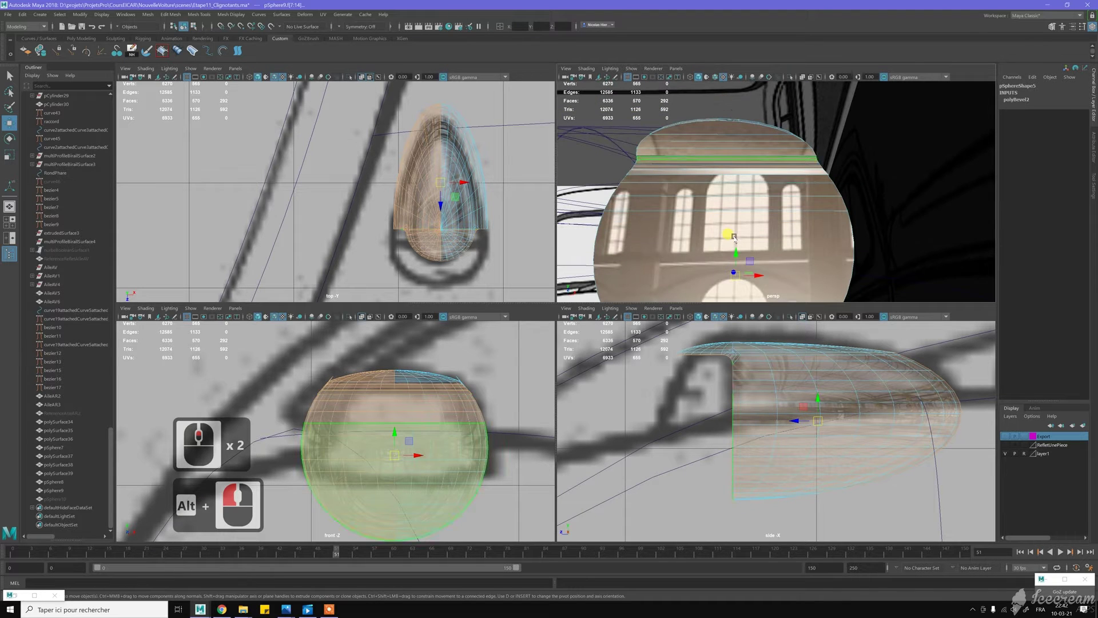
Insert one centred edge loop down the middle of the bevel and upper front faces, using the Multiple edge loops option
alt+drag(737, 158, 740, 157)
key(w)
right_drag(739, 169, 761, 158)
click(735, 184)
alt+drag(735, 184, 743, 182)
shift+right_drag(744, 181, 708, 184)
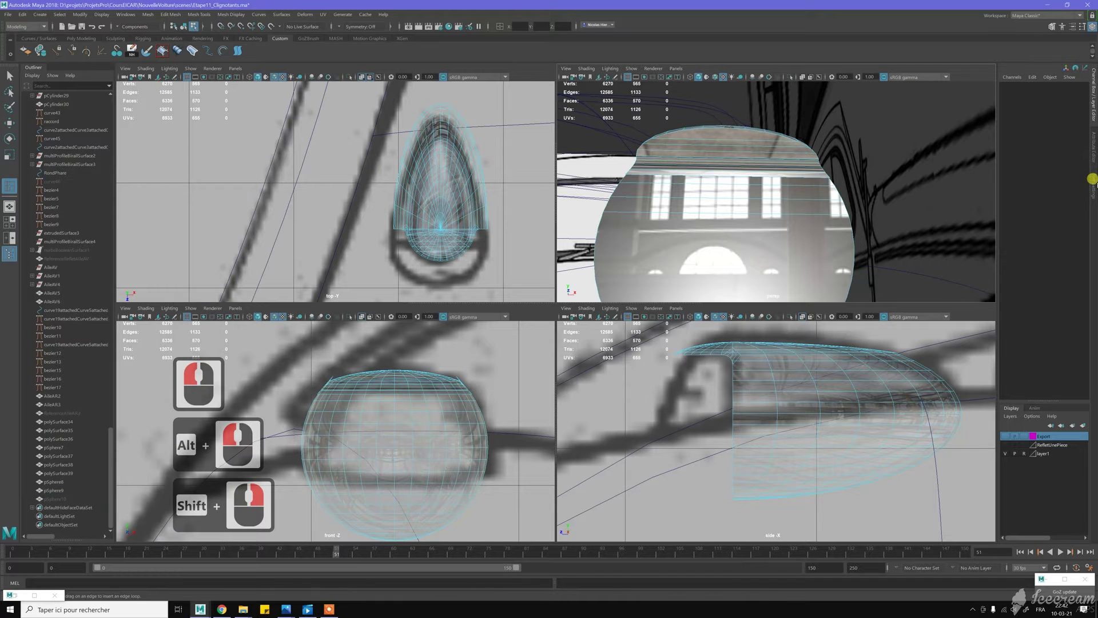
click(1092, 180)
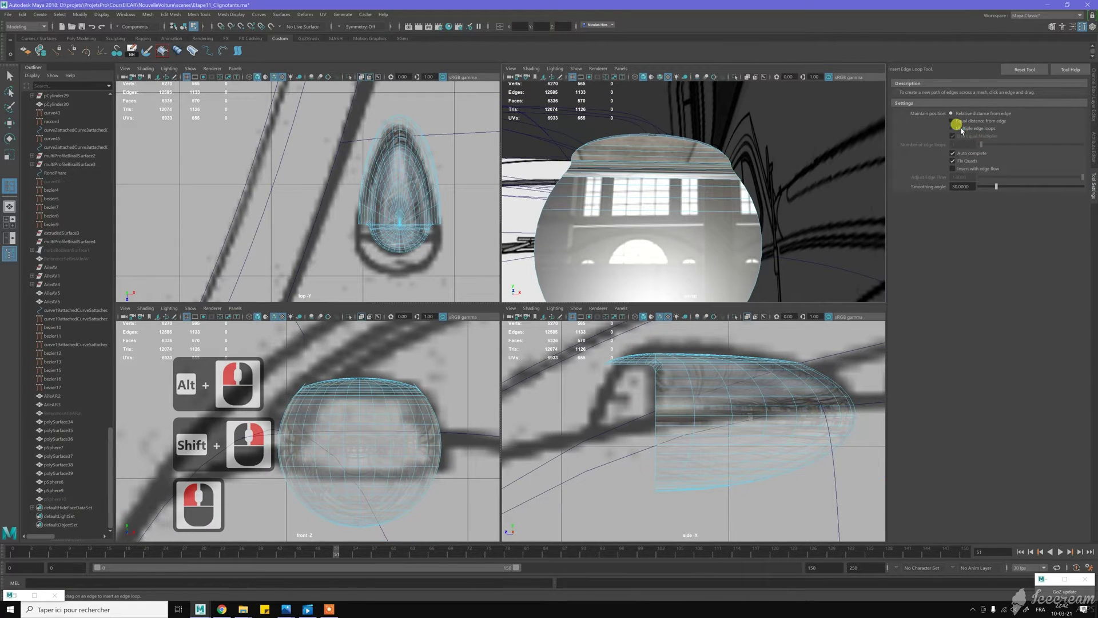
click(974, 129)
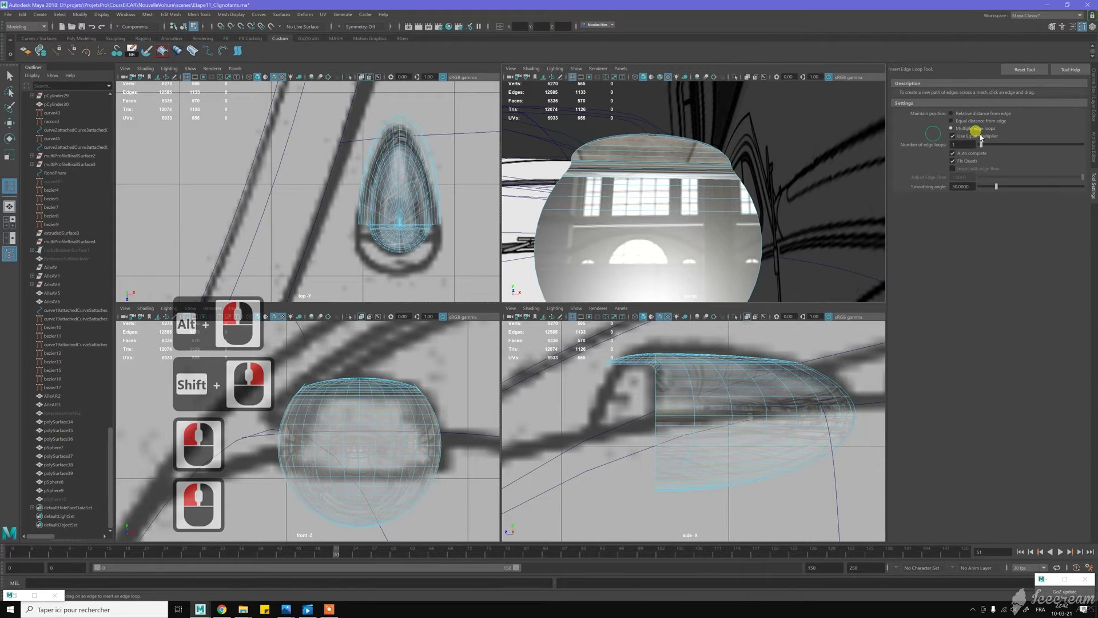
click(651, 210)
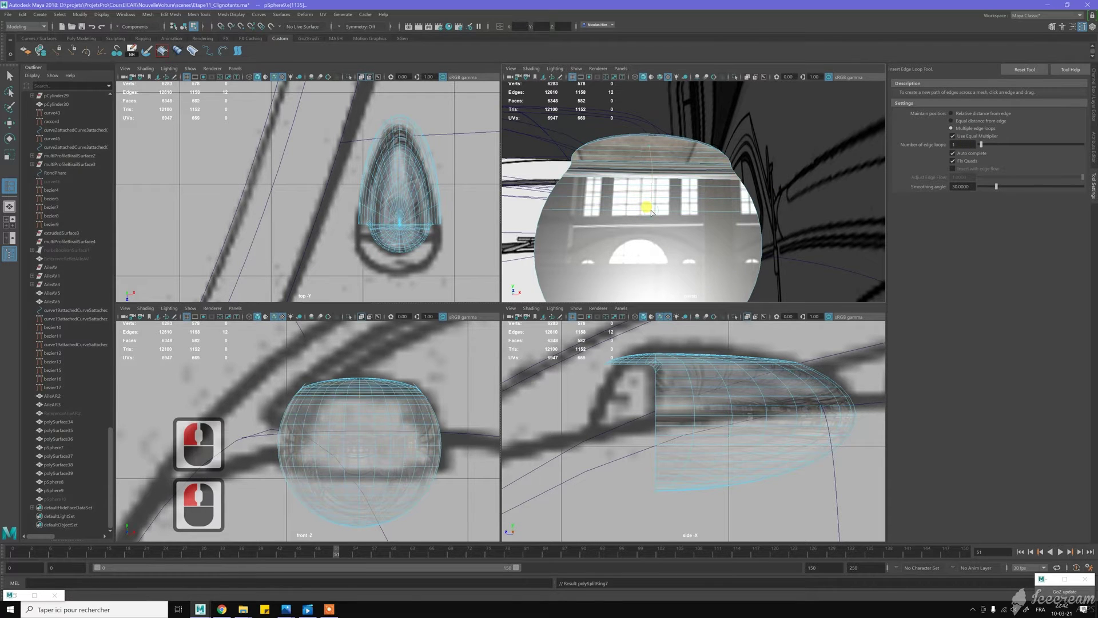
key(w)
Multi-Cut the remaining face at the overhang's front tip by extending the centre line to its outer edge
alt+drag(657, 194, 663, 156)
key(w)
right_drag(662, 140, 643, 121)
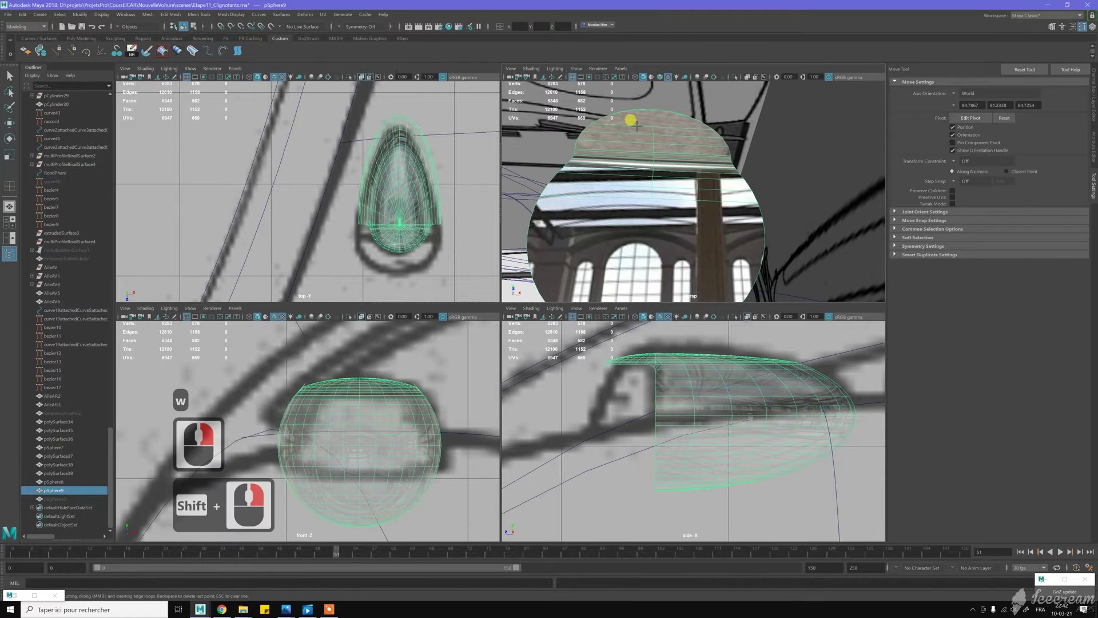
click(654, 122)
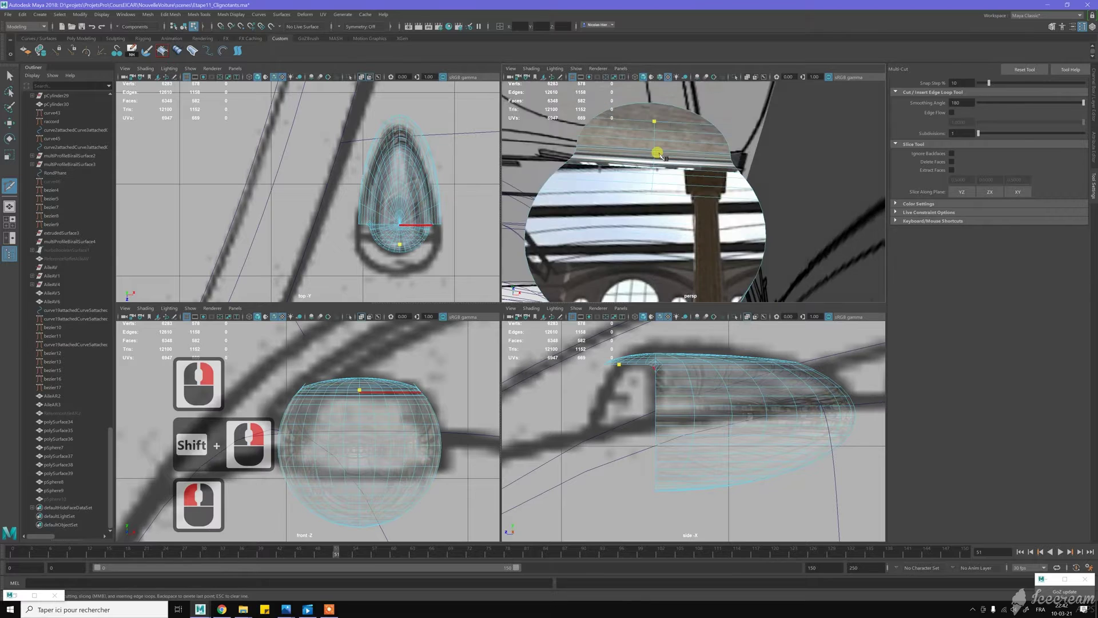
alt+drag(659, 154, 662, 104)
alt+middle_drag(662, 104, 655, 182)
alt+scroll(655, 184, up, 3)
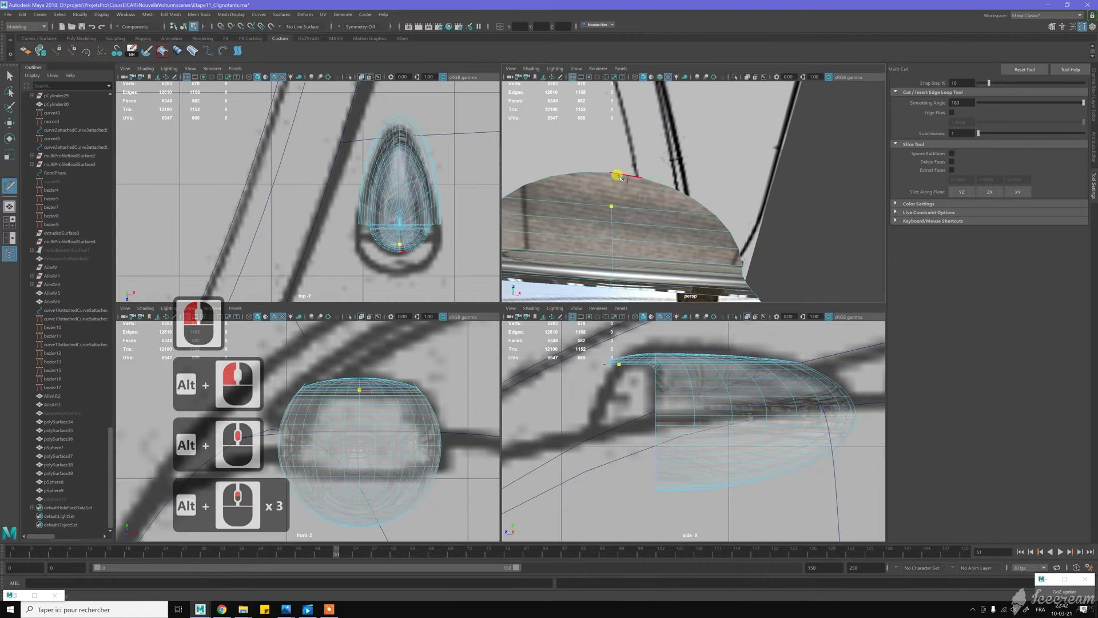
right_click(662, 122)
key(y)
Multi-Cut the large lower front face from the centre edge loop down to the middle of its bottom edge
scroll(666, 154, down, 5)
alt+drag(674, 177, 672, 225)
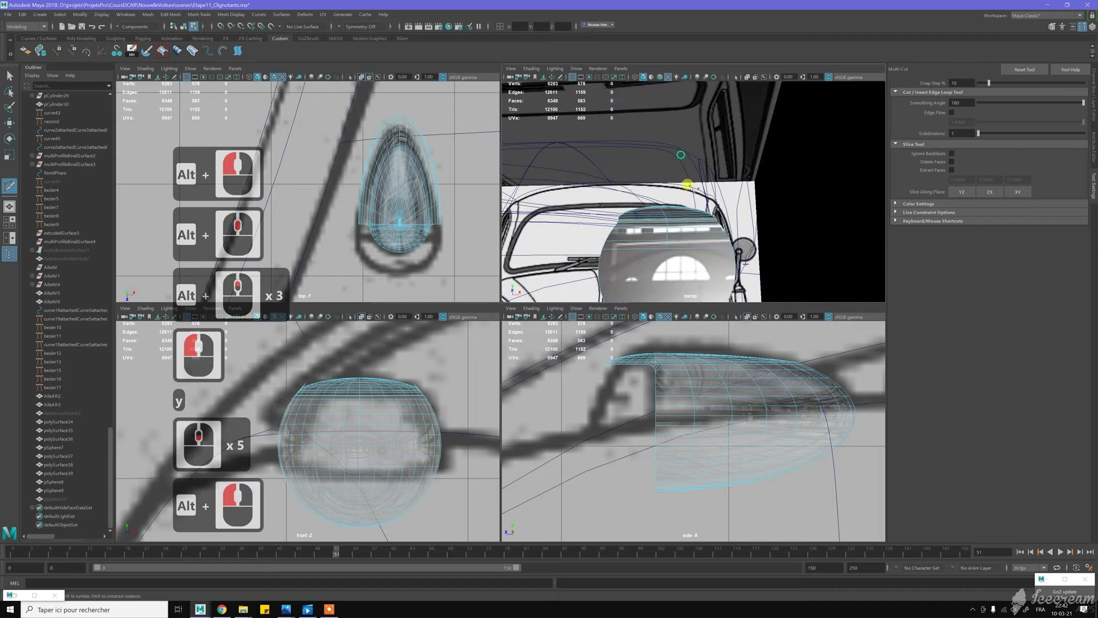
alt+middle_drag(688, 185, 685, 194)
alt+drag(686, 194, 691, 177)
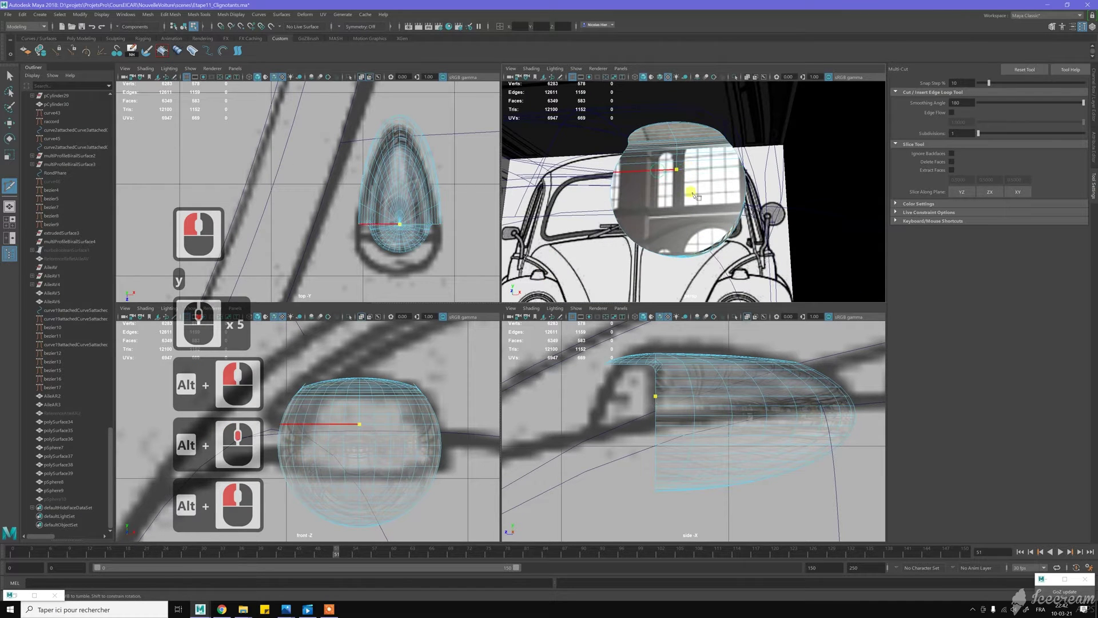
click(694, 196)
alt+drag(694, 196, 684, 240)
scroll(669, 269, up, 4)
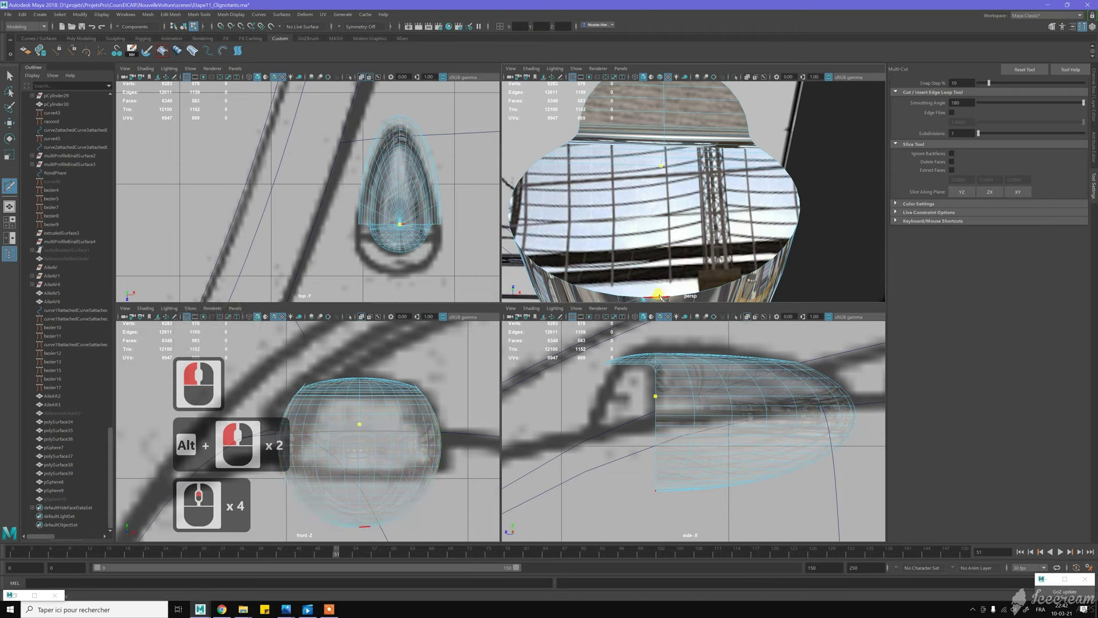
click(643, 297)
key(y)
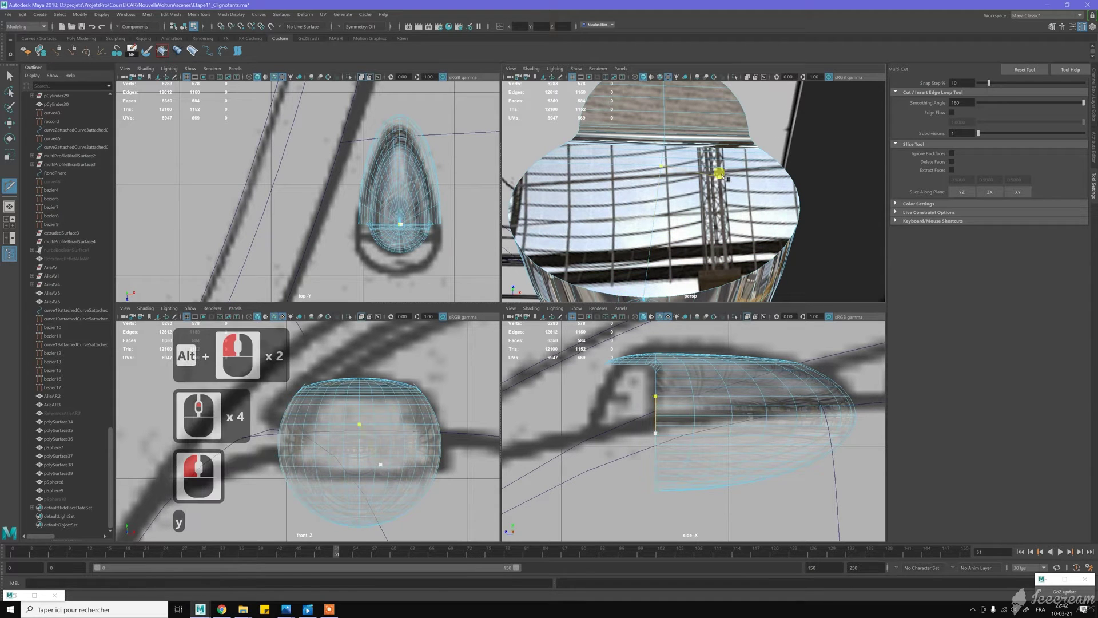
key(w)
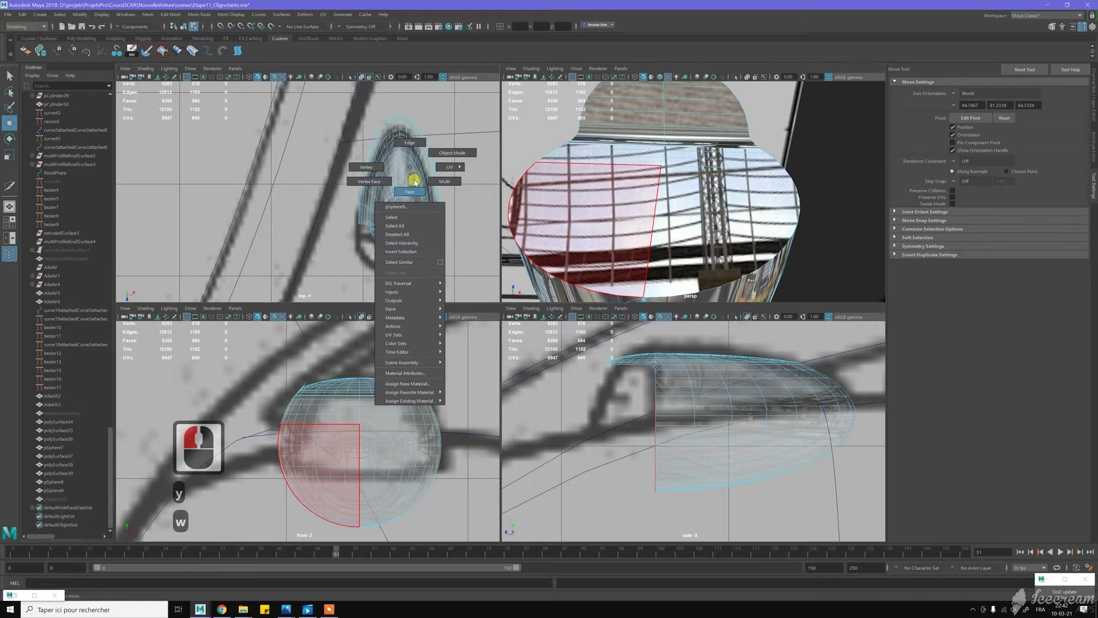
Select all faces on one lengthwise side of the housing's centre line in the top view and delete them
drag(323, 87, 393, 266)
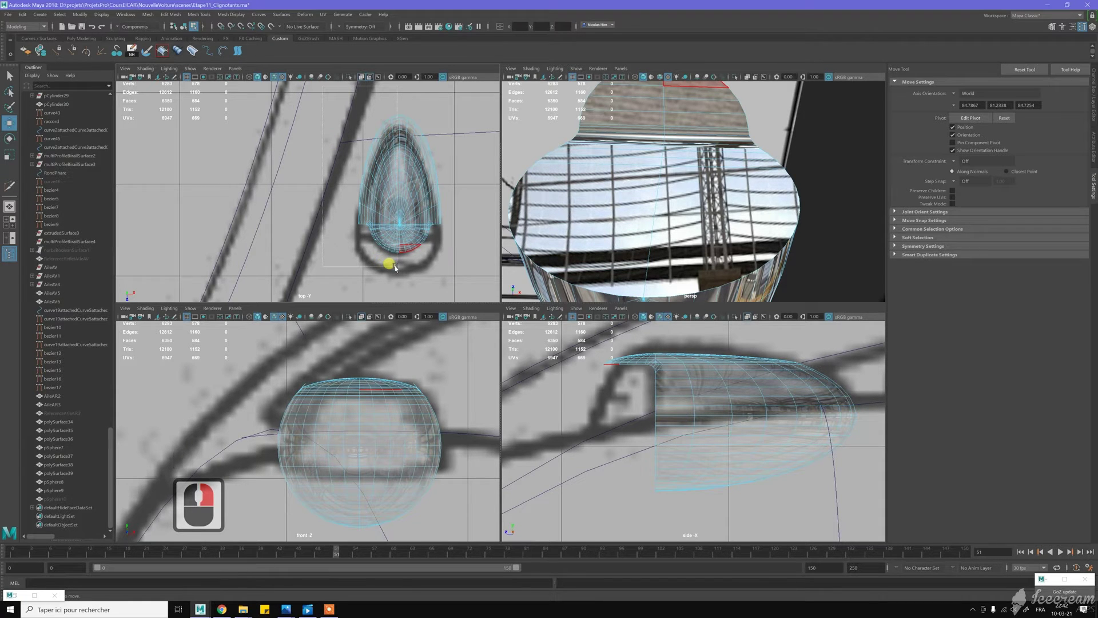
drag(396, 268, 396, 269)
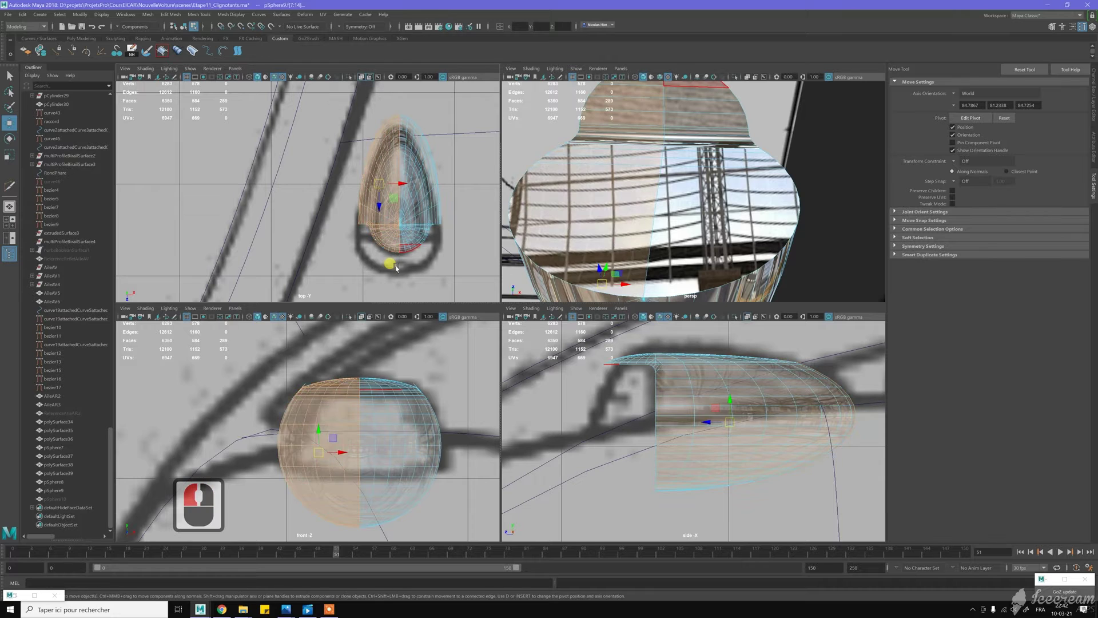
key(Delete)
Delete the leftover small faces at the housing's centre line near the front cut in the top view
scroll(379, 208, up, 5)
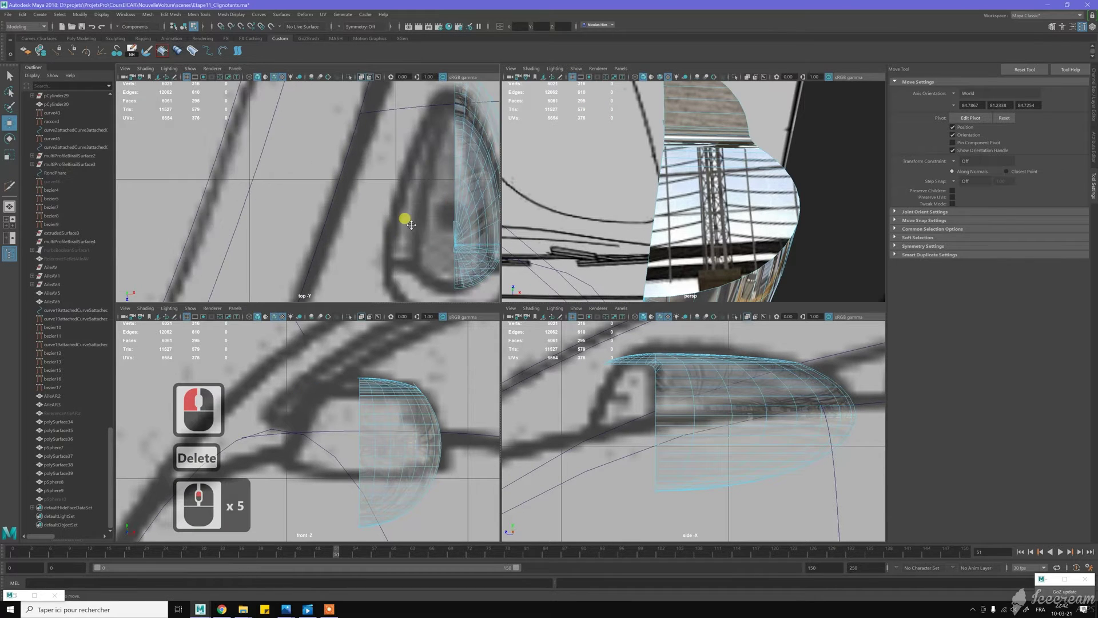
alt+middle_drag(404, 216, 345, 201)
scroll(368, 193, up, 4)
drag(369, 191, 398, 239)
key(Delete)
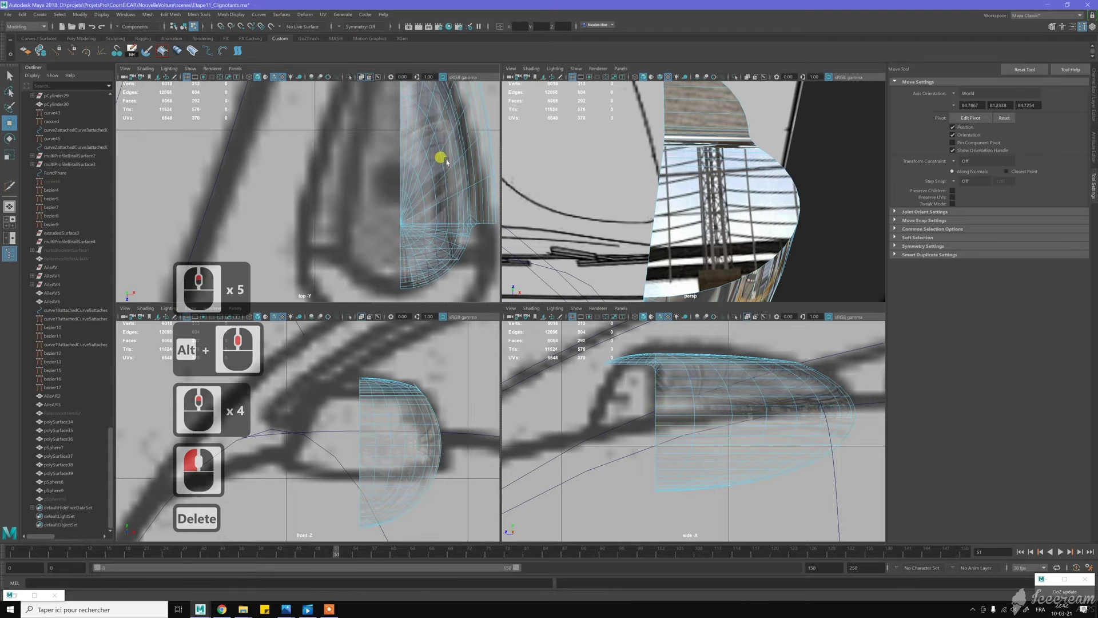
Return to object mode and select the remaining half housing, with the pinched corner under the overhang in close view
scroll(685, 199, down, 2)
alt+drag(686, 202, 665, 273)
key(w)
alt+middle_drag(733, 145, 725, 155)
alt+scroll(725, 156, up, 1)
alt+drag(724, 156, 710, 186)
alt+scroll(704, 174, up, 2)
alt+middle_drag(703, 175, 706, 172)
alt+scroll(706, 172, up, 1)
alt+drag(705, 172, 695, 176)
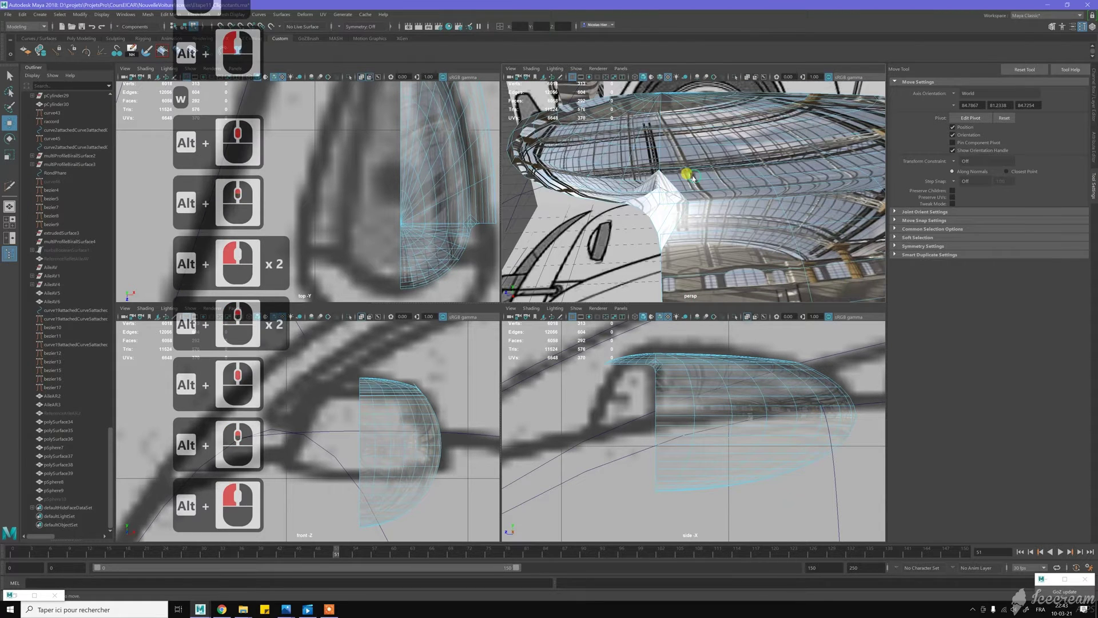
key(w)
right_drag(694, 176, 714, 161)
click(692, 220)
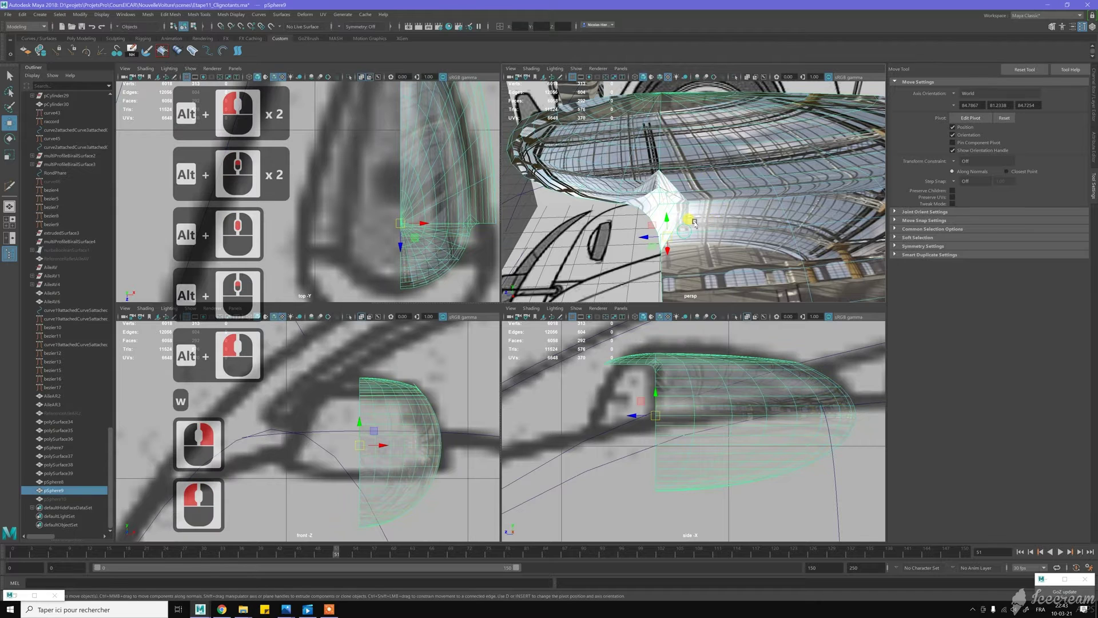
Target Weld the first stray vertices of the pinched corner under the overhang onto their neighbouring vertices, merging to Target
shift+right_drag(706, 217, 706, 191)
scroll(640, 229, up, 3)
alt+drag(644, 212, 666, 201)
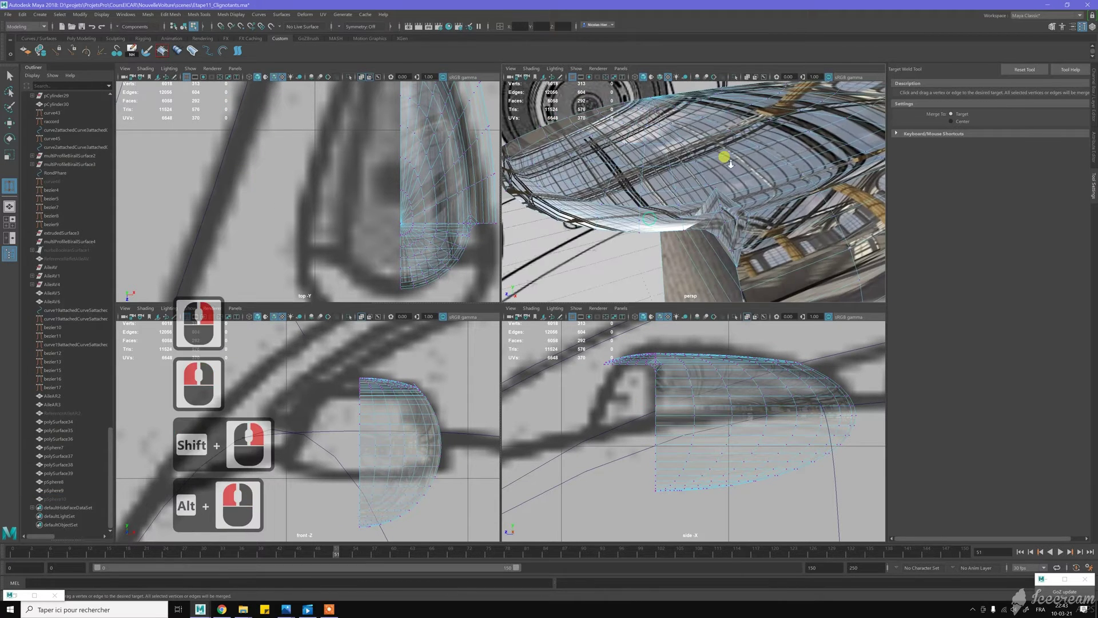
alt+right_drag(723, 156, 736, 184)
alt+middle_drag(736, 183, 723, 174)
alt+right_drag(723, 174, 731, 200)
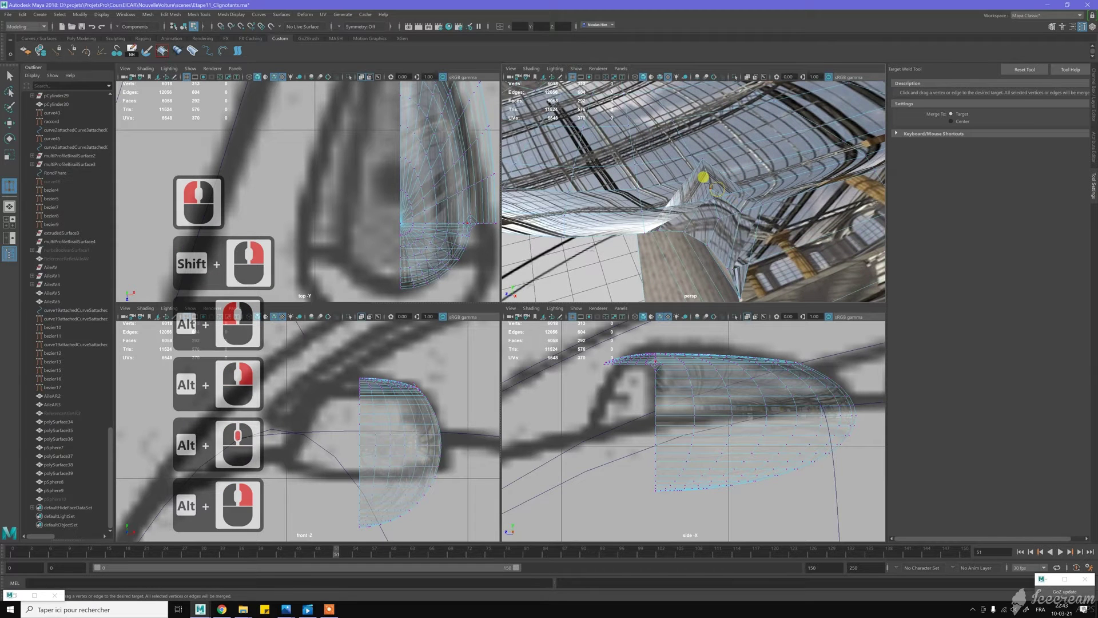
drag(711, 208, 713, 173)
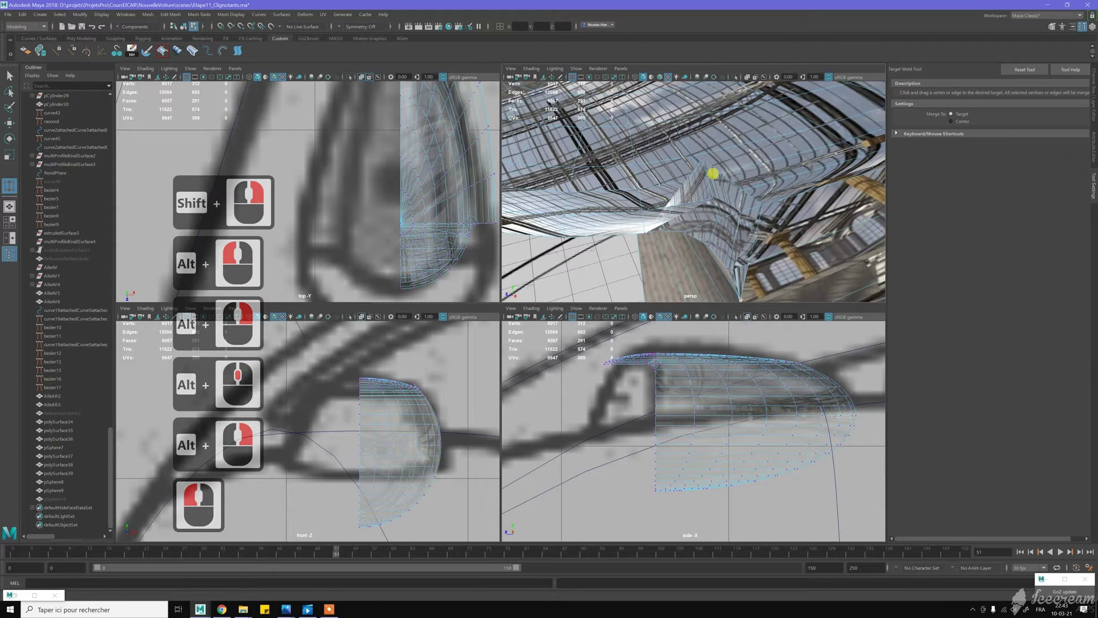
drag(728, 171, 725, 167)
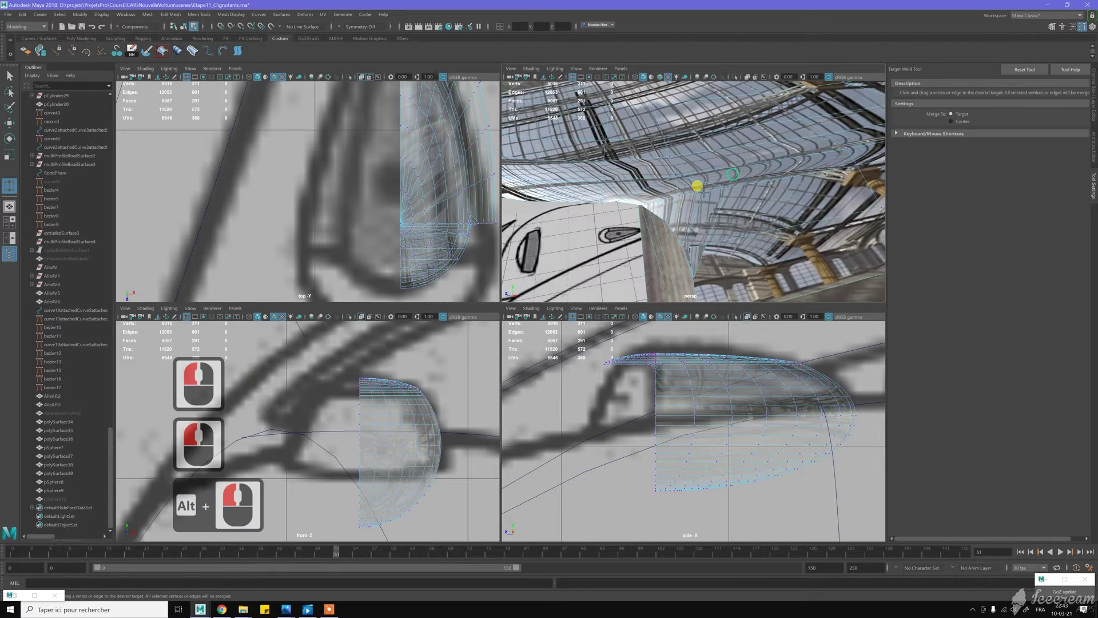
Target Weld the remaining stray vertices along the overhang's inner corner and the edge of the front face
drag(666, 187, 697, 186)
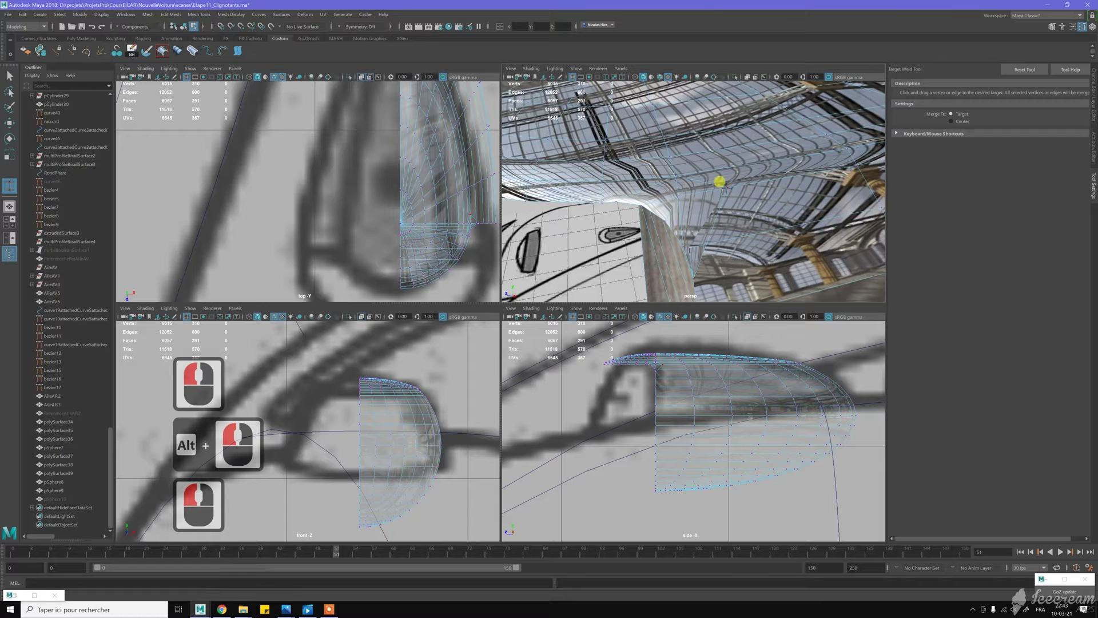
drag(676, 189, 728, 187)
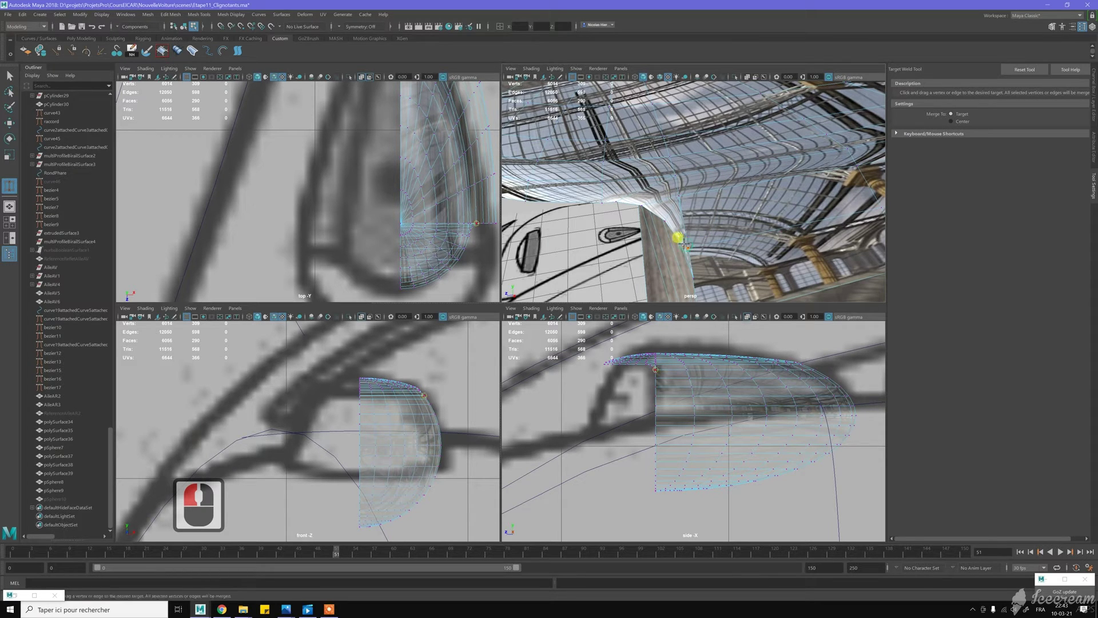
drag(676, 237, 700, 201)
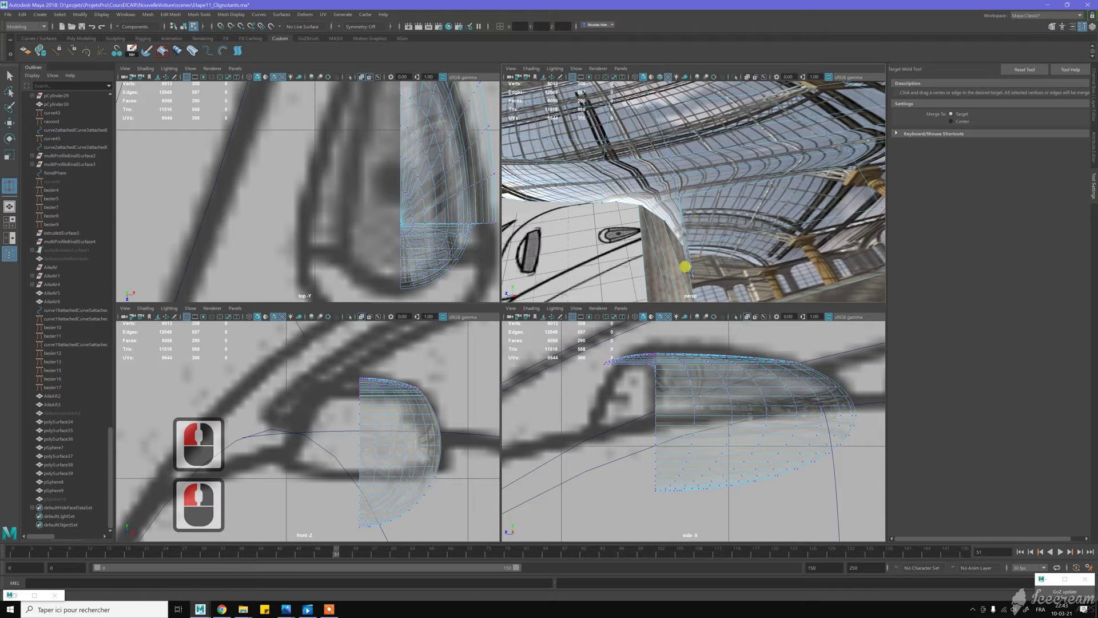
drag(676, 241, 694, 193)
Multi-Cut a new edge across the bevel faces at the overhang's inner corner to connect the welded vertices
alt+middle_drag(695, 193, 720, 188)
alt+drag(720, 188, 711, 160)
alt+right_drag(711, 160, 687, 159)
key(w)
click(669, 150)
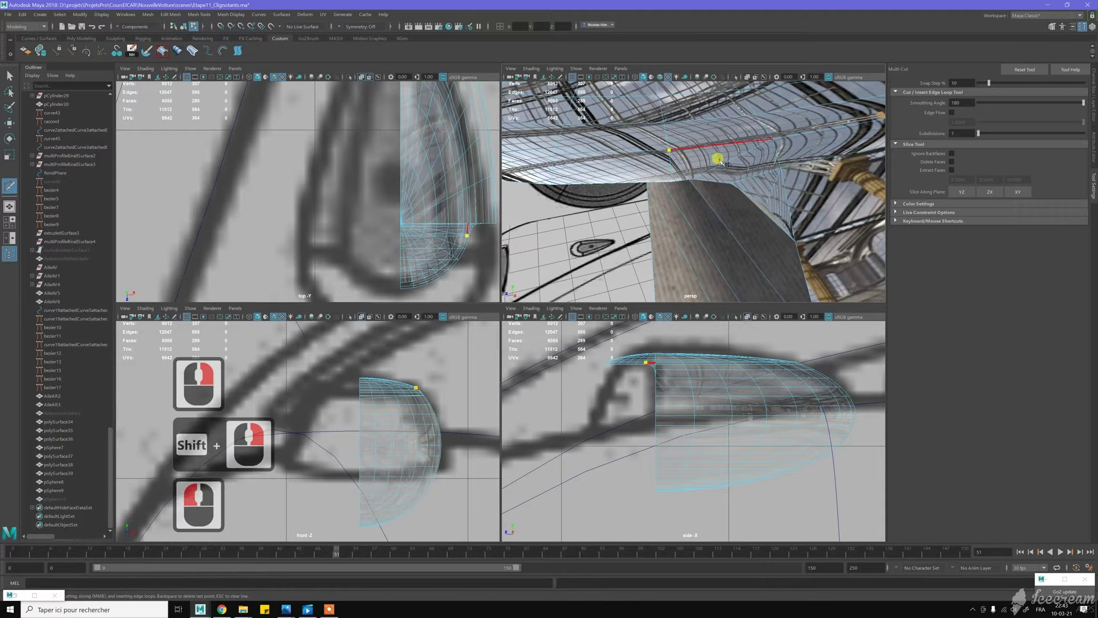
click(690, 183)
click(766, 173)
click(828, 167)
key(y)
key(y)
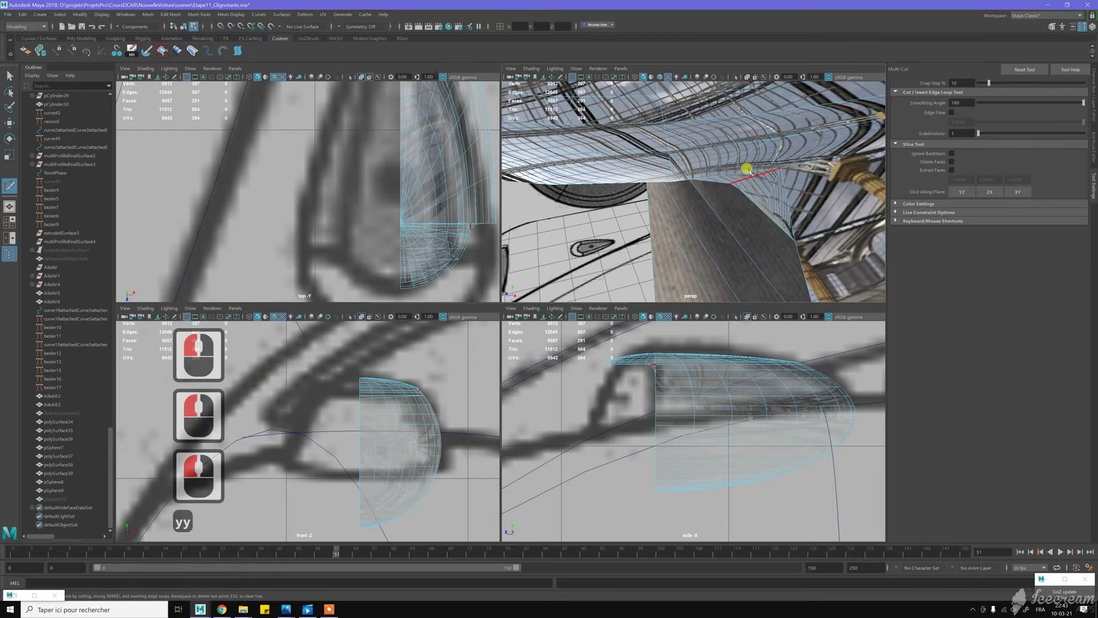
Delete the redundant edge beside the new cut on the underside of the overhang
key(w)
click(725, 164)
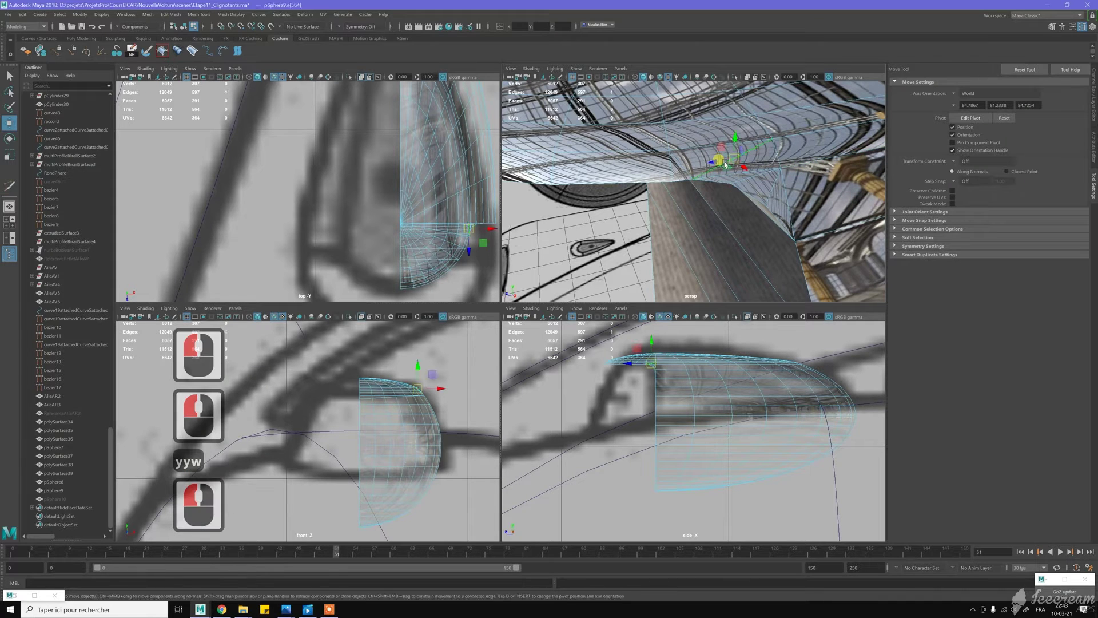
key(ctrl+BackSpace)
scroll(727, 153, down, 2)
alt+drag(727, 152, 698, 160)
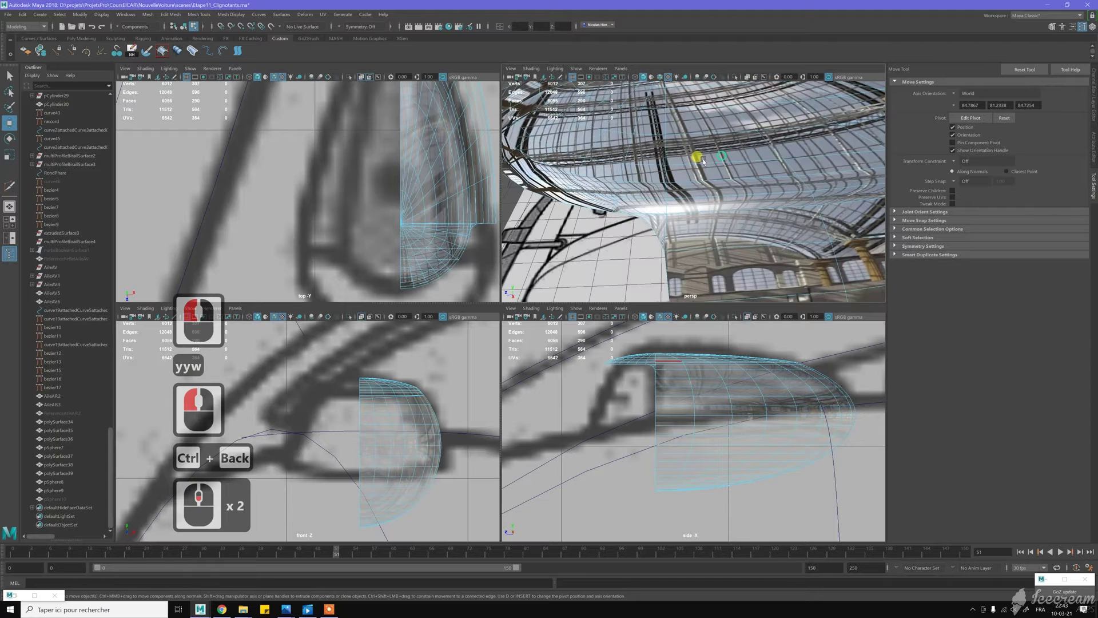
Return to object mode and examine the cleaned overhang corner of the half housing from several angles
right_drag(687, 164, 709, 150)
scroll(675, 183, down, 4)
click(614, 227)
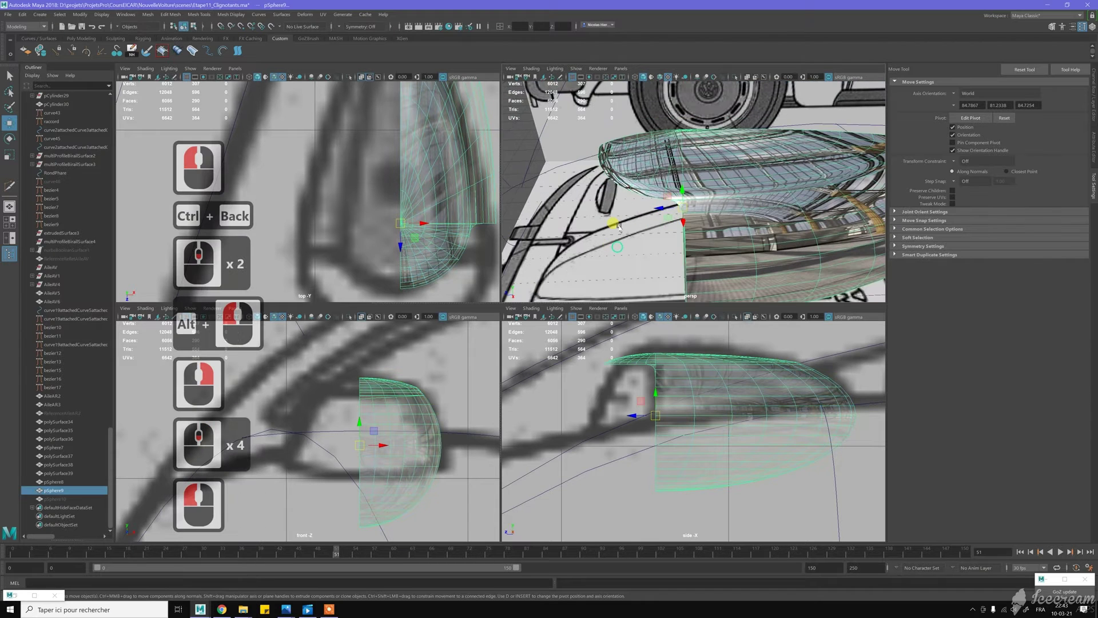
mouse_move(637, 200)
alt+mouse_down()
mouse_move(626, 198)
mouse_move(643, 196)
alt+mouse_up()
alt+drag(704, 145, 697, 196)
scroll(704, 208, down, 4)
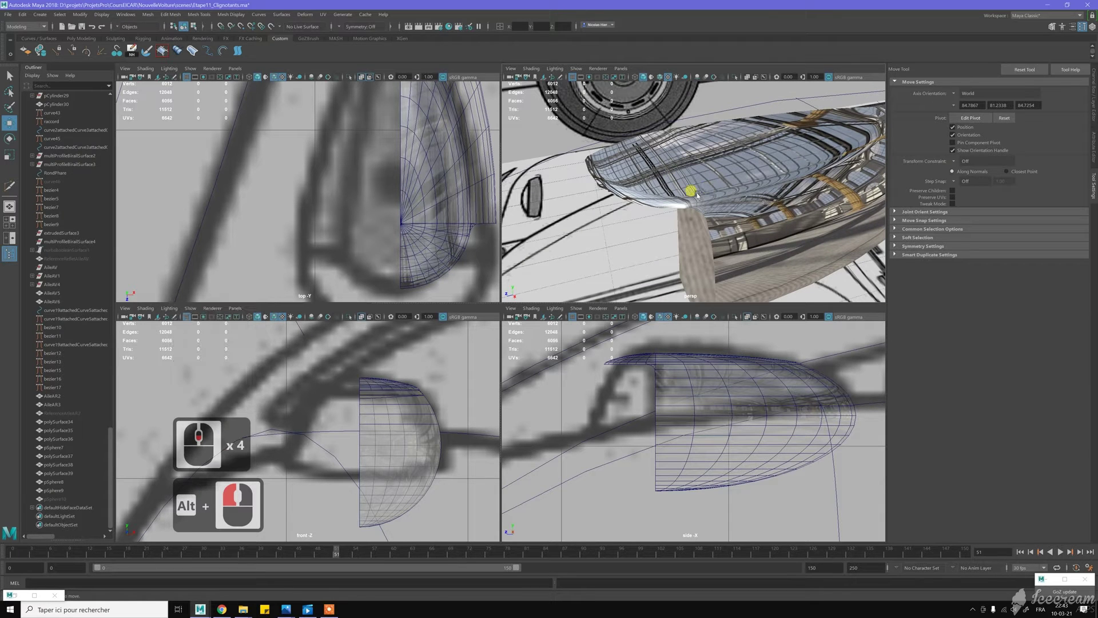
alt+drag(723, 207, 650, 162)
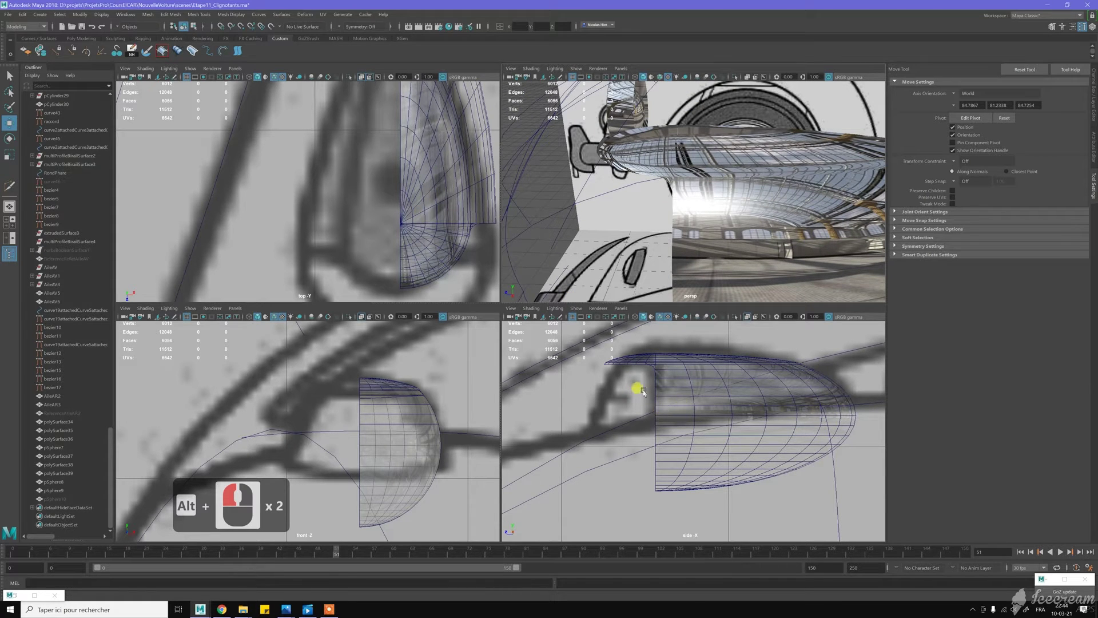
Consult the reference photo clignotant-avant-droit.jpg for the shape of the turn signal housing, then return to Maya
click(287, 609)
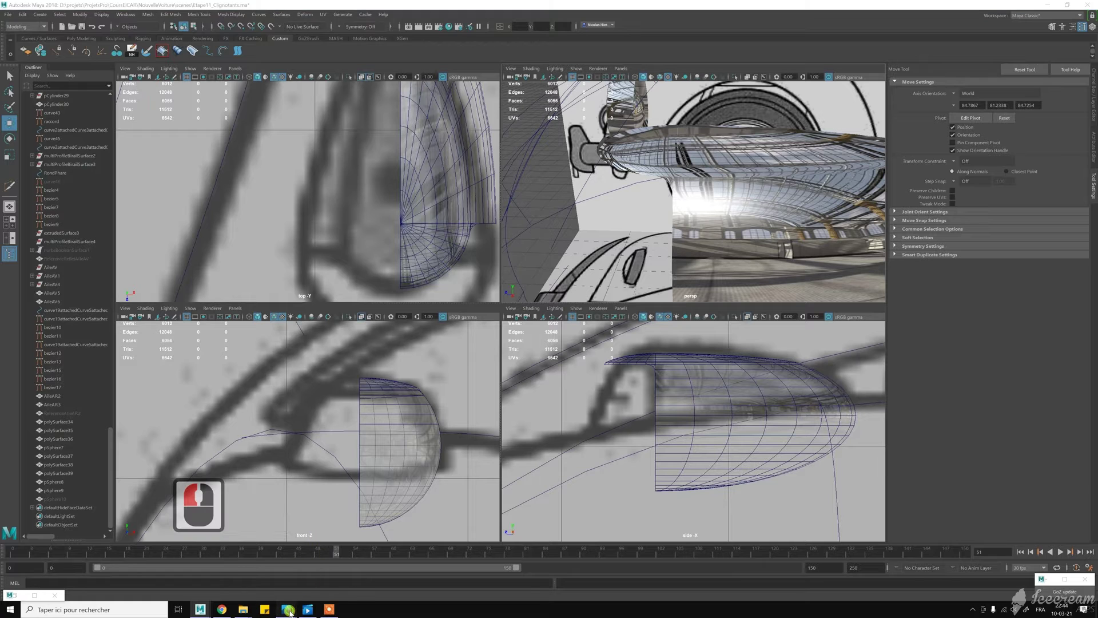
click(332, 552)
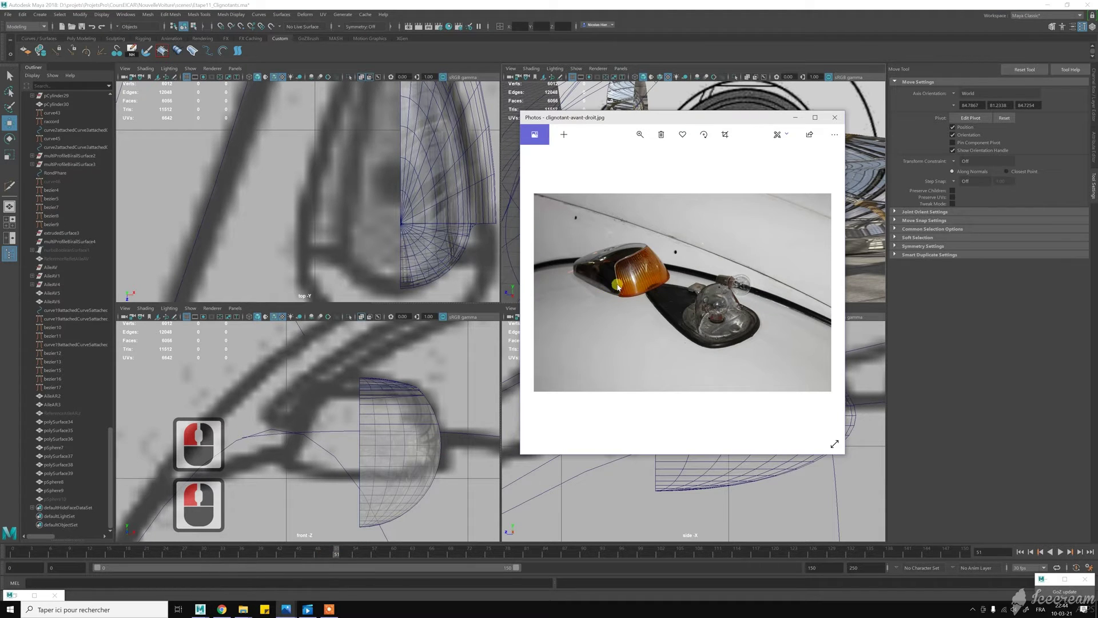
click(794, 117)
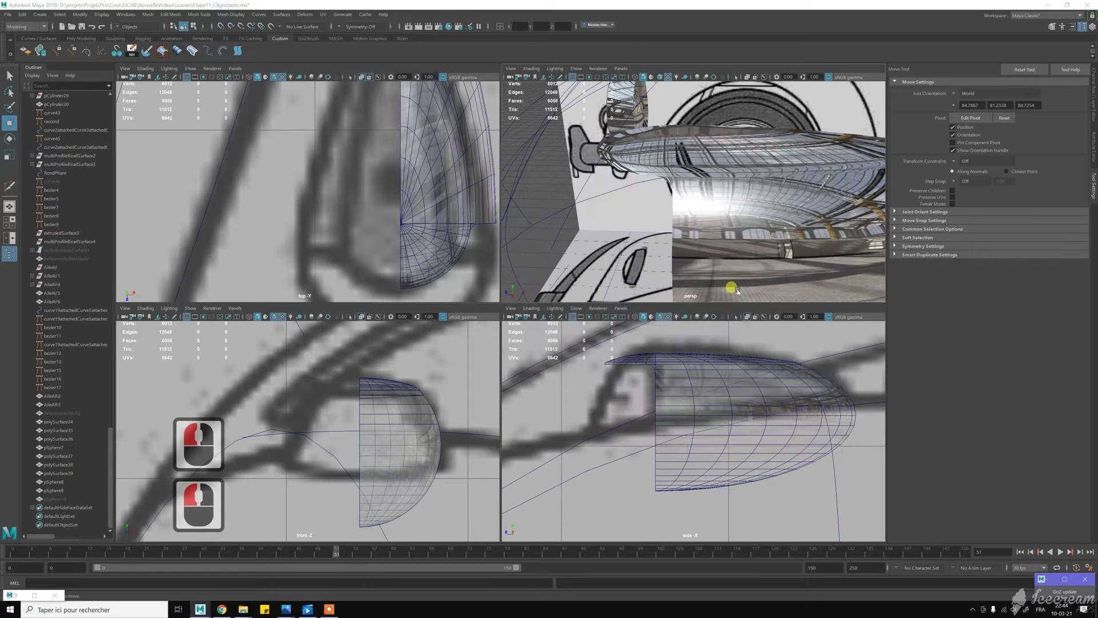
Select the half housing and make the Export layer visible to show the car body around it
scroll(669, 395, up, 3)
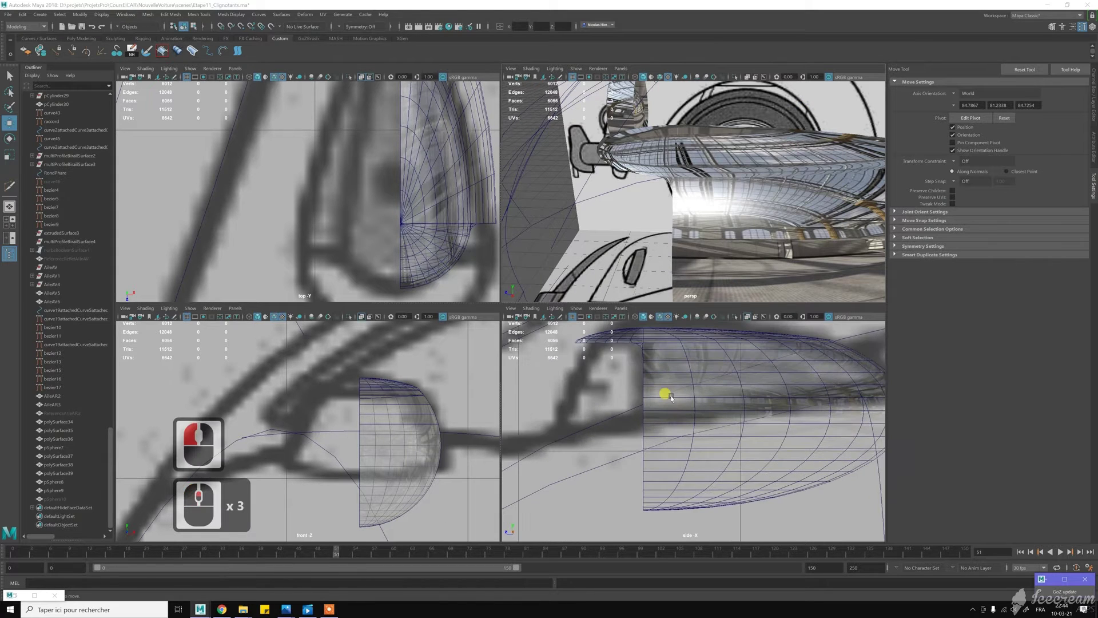
click(648, 424)
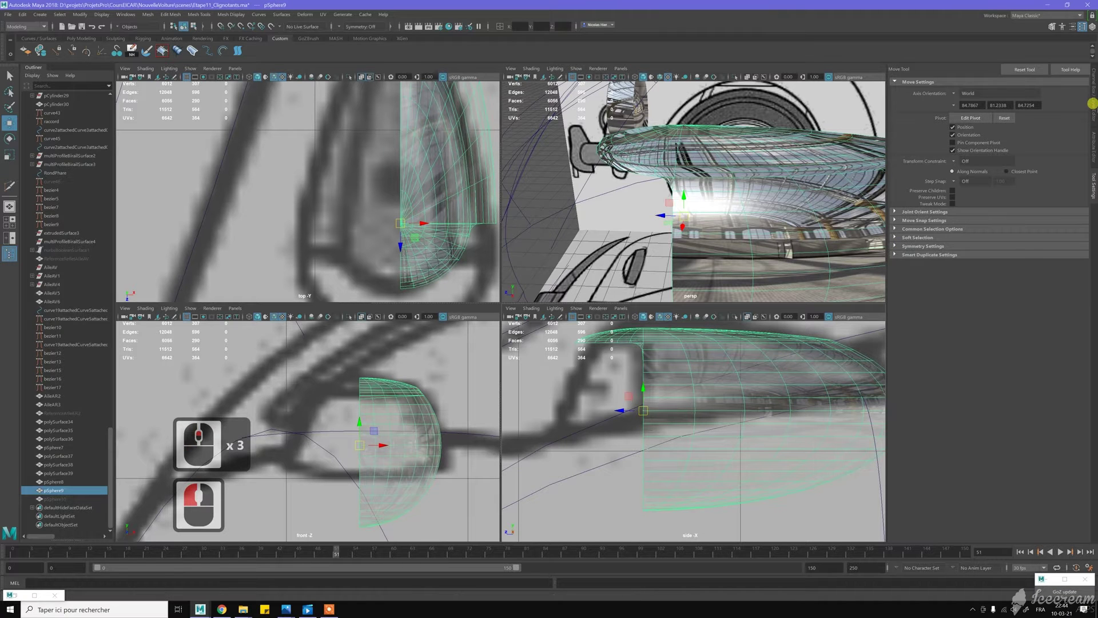
click(1091, 109)
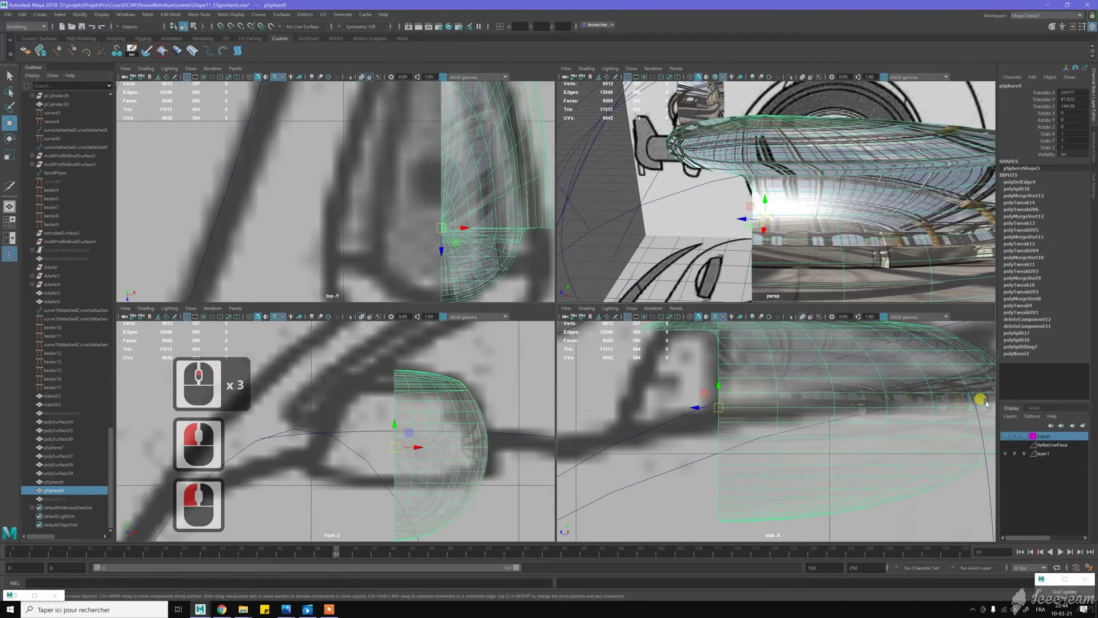
click(1005, 436)
scroll(836, 217, up, 3)
alt+drag(839, 212, 791, 263)
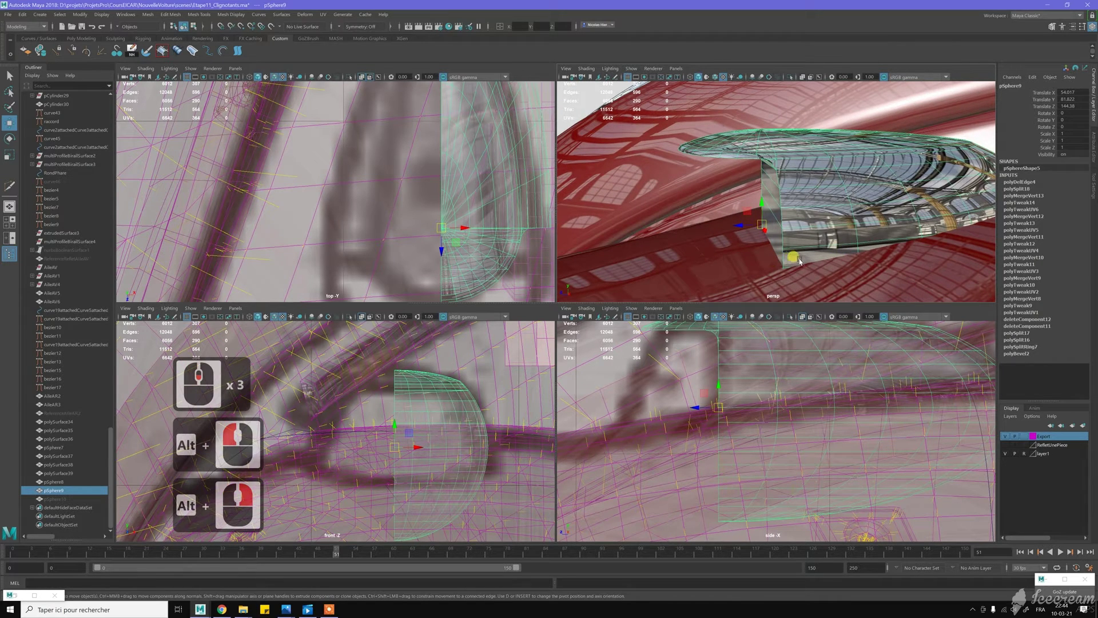
Compare the housing's fit on the car body with the turn signal photo clignotant-avant-droit.jpg
click(286, 609)
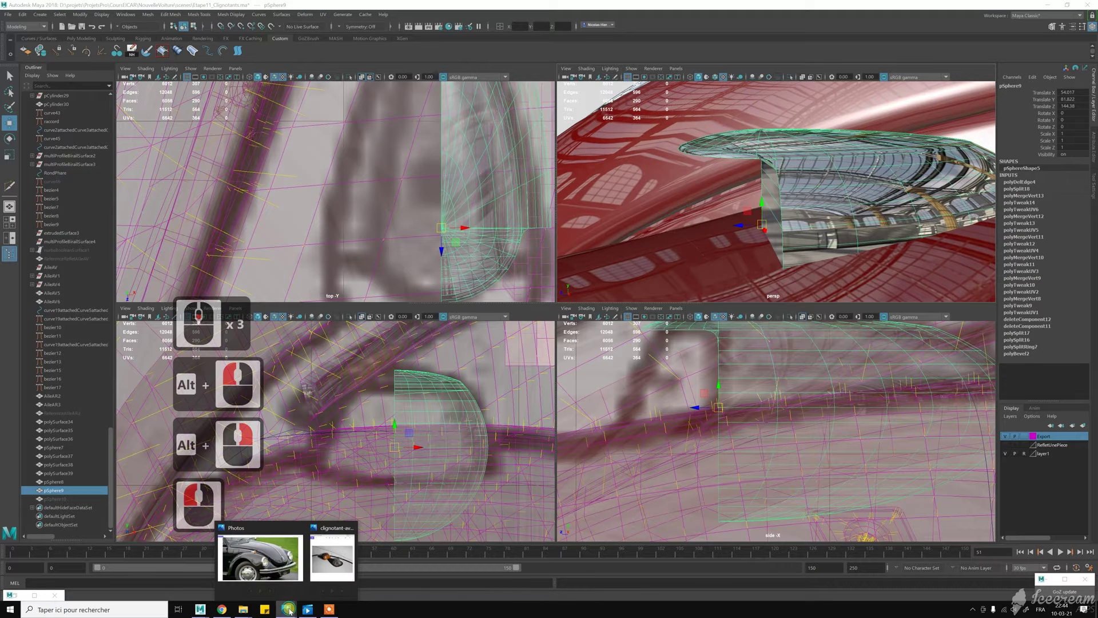
click(321, 558)
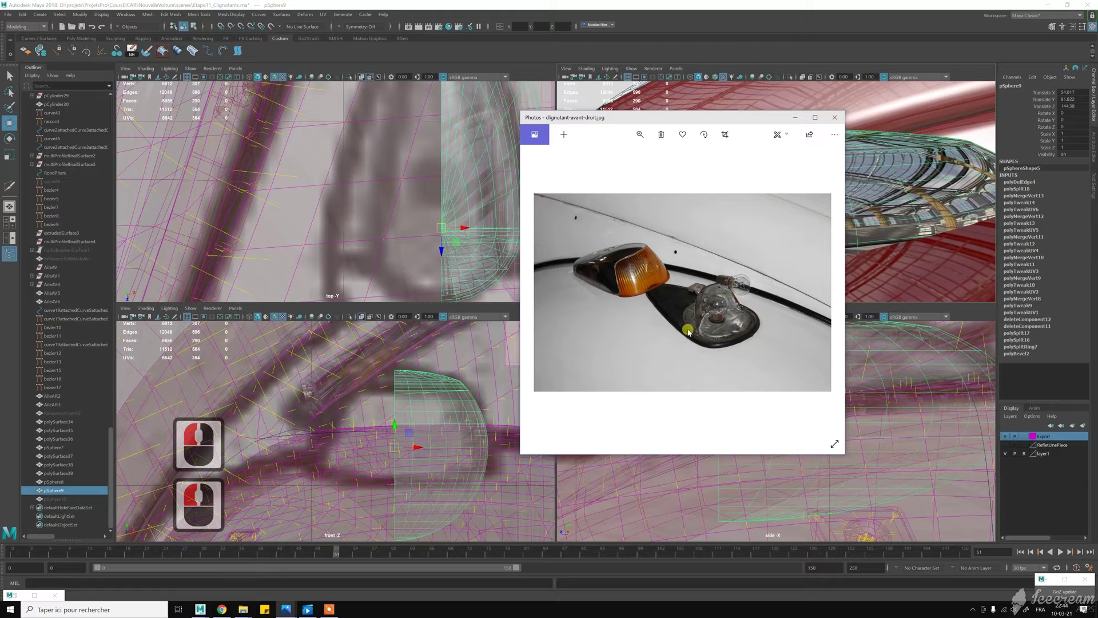
click(796, 117)
Raise the half housing vertically in the side view to a Translate Y of about 82.24
alt+drag(822, 259, 788, 280)
scroll(754, 416, down, 4)
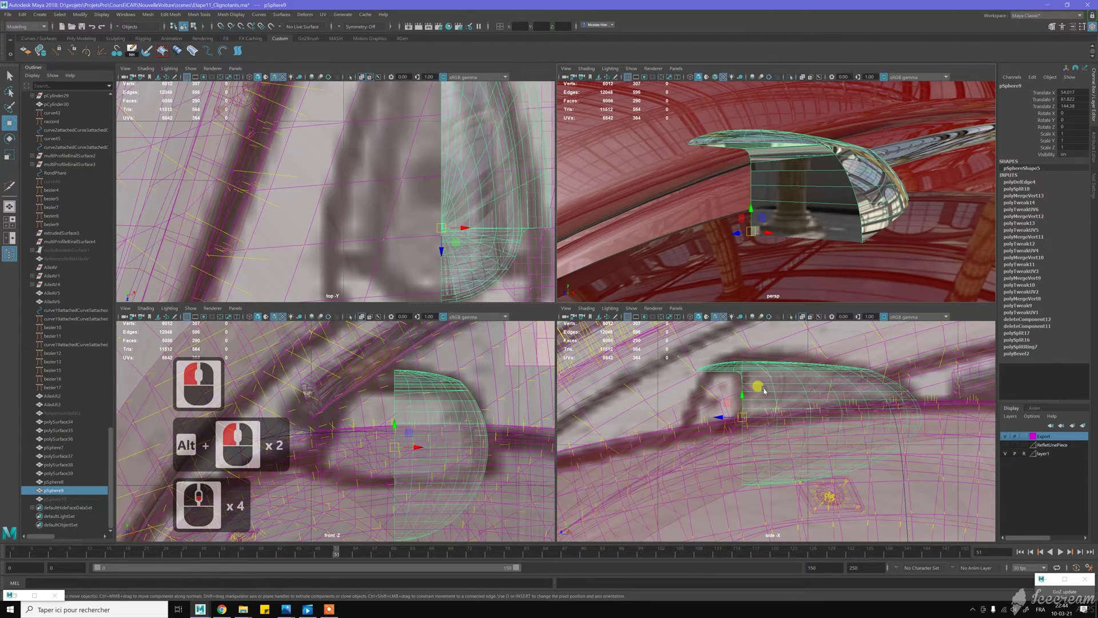
drag(742, 392, 763, 385)
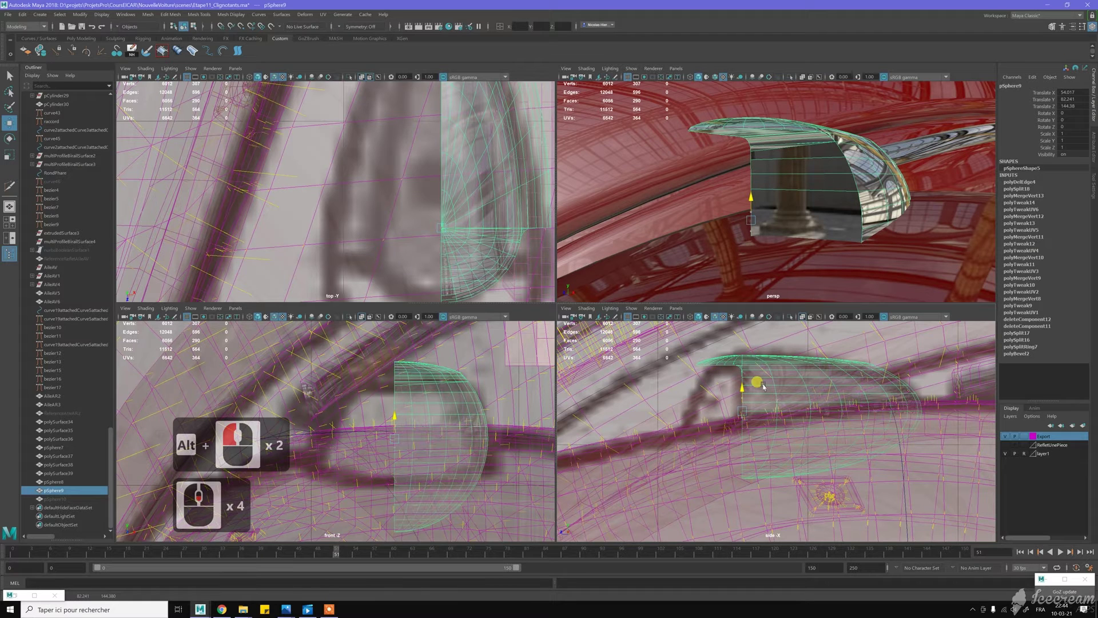
click(858, 231)
Cut a horizontal edge with Multi-Cut across the lower part of the half housing's front face, where it meets the car body
key(w)
scroll(867, 226, up, 2)
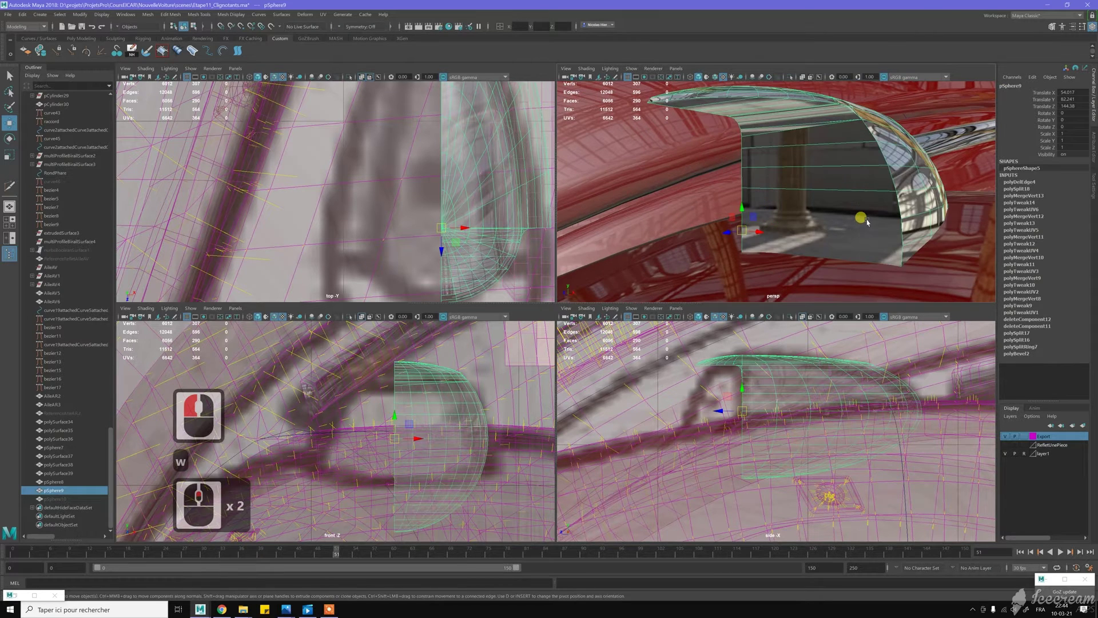
right_click(869, 222)
click(868, 233)
shift+right_drag(873, 230, 885, 232)
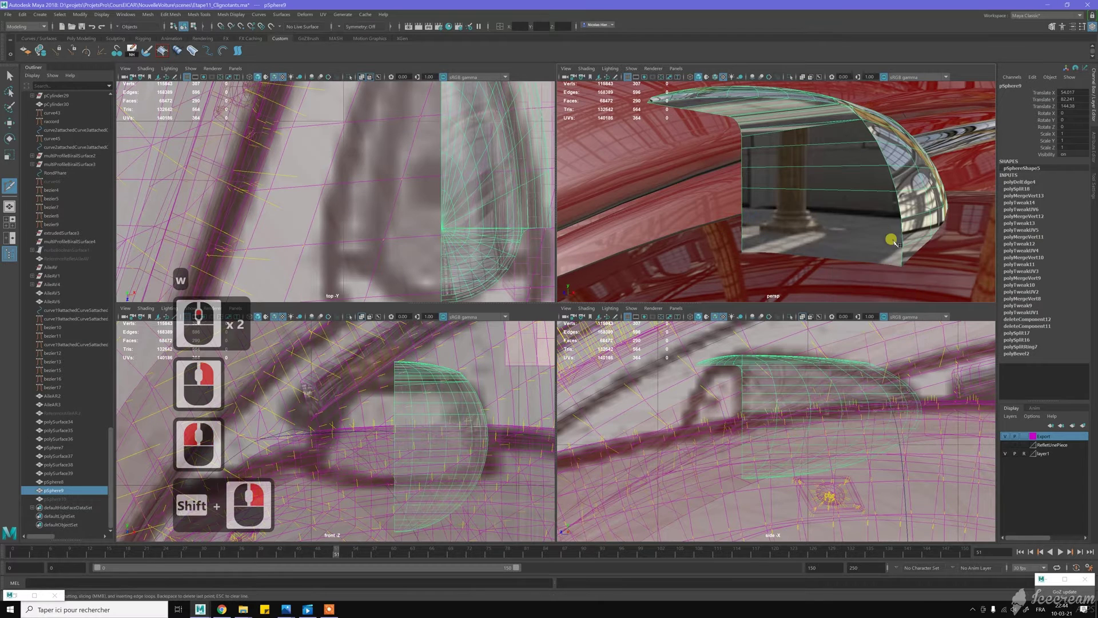
click(897, 244)
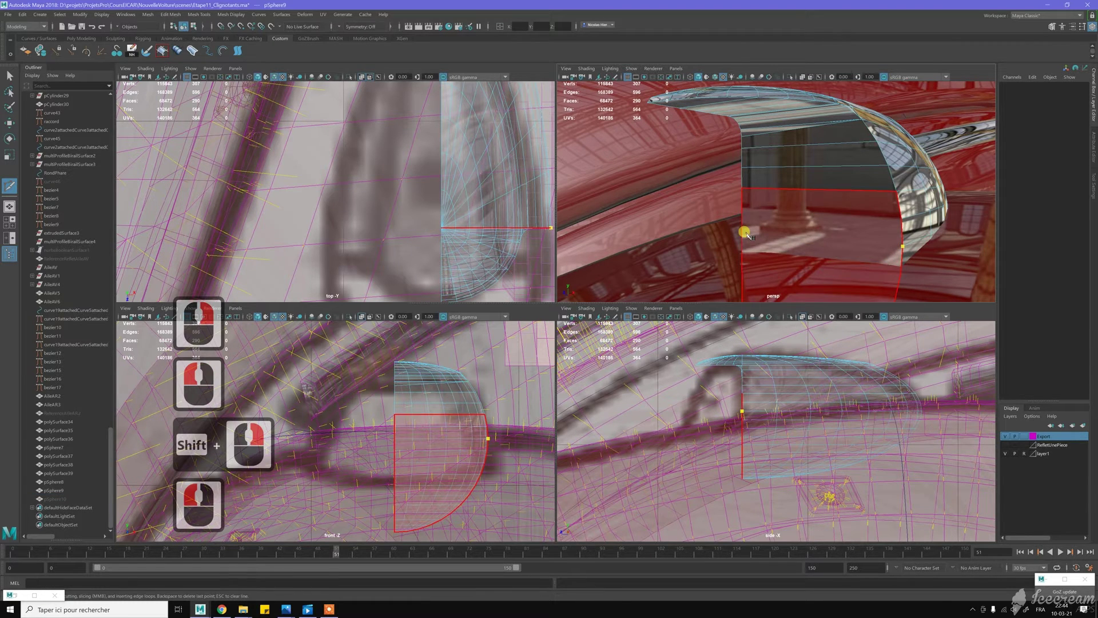
click(742, 234)
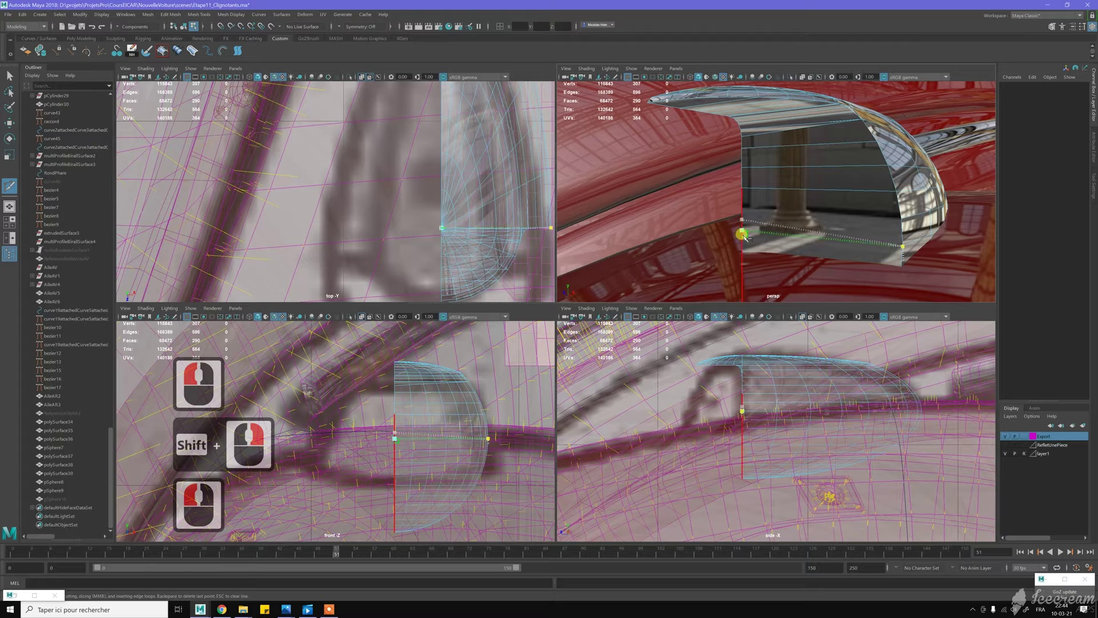
click(743, 233)
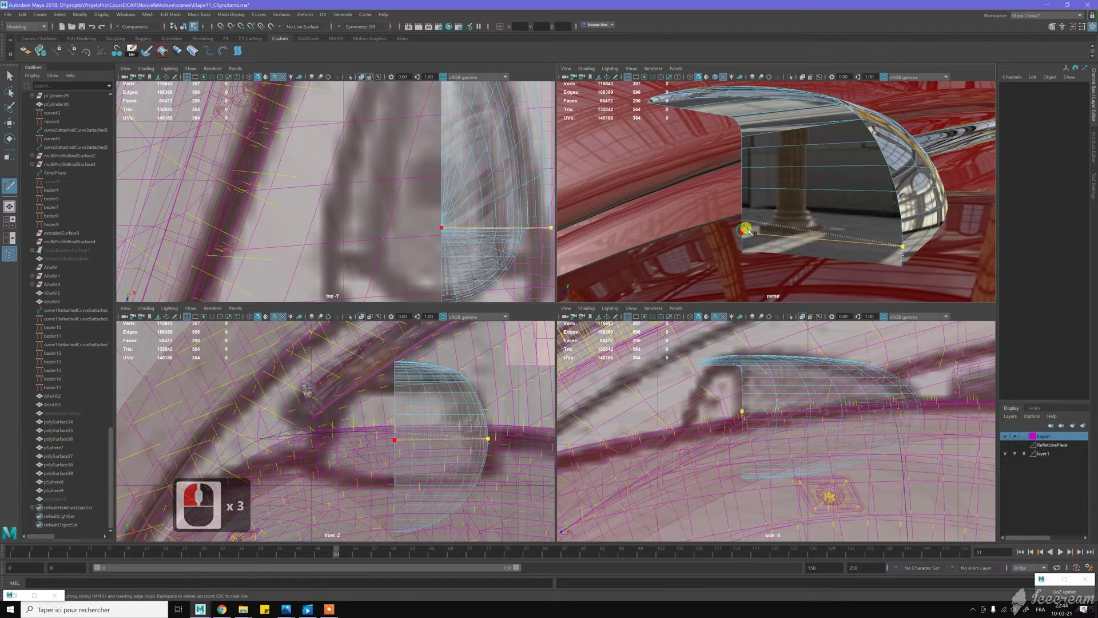
click(746, 230)
key(y)
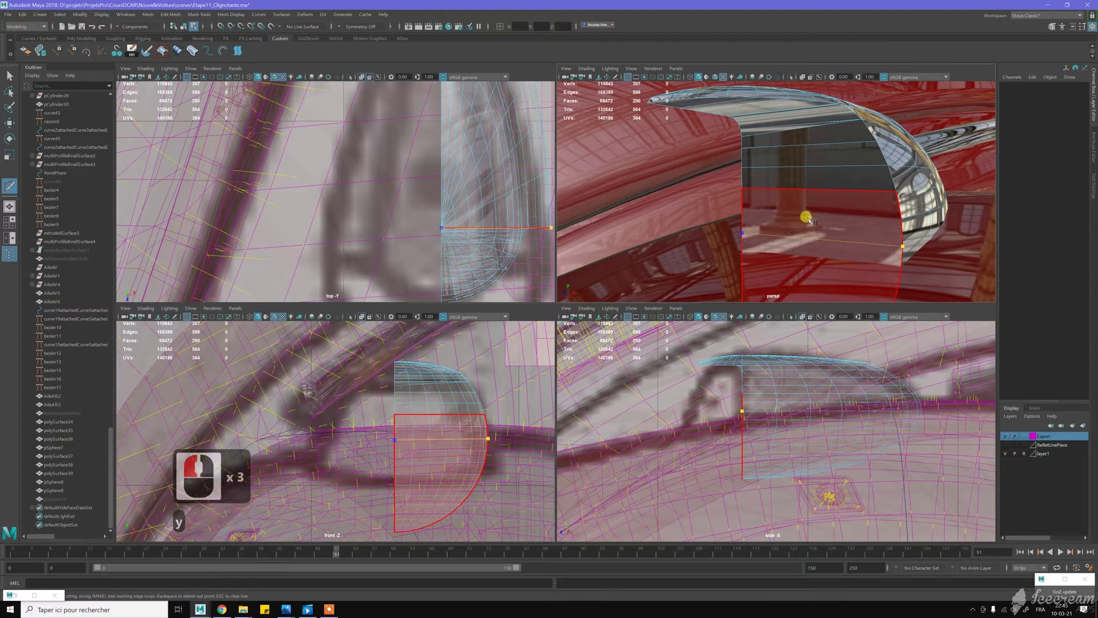
middle_click(822, 218)
middle_click(821, 218)
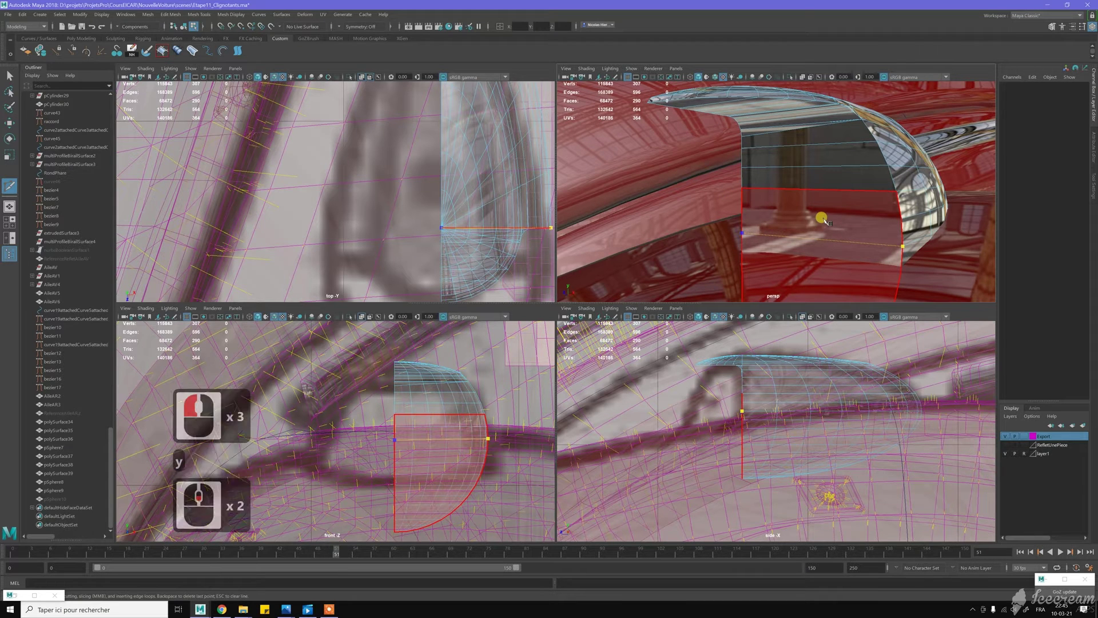
middle_click(822, 218)
key(y)
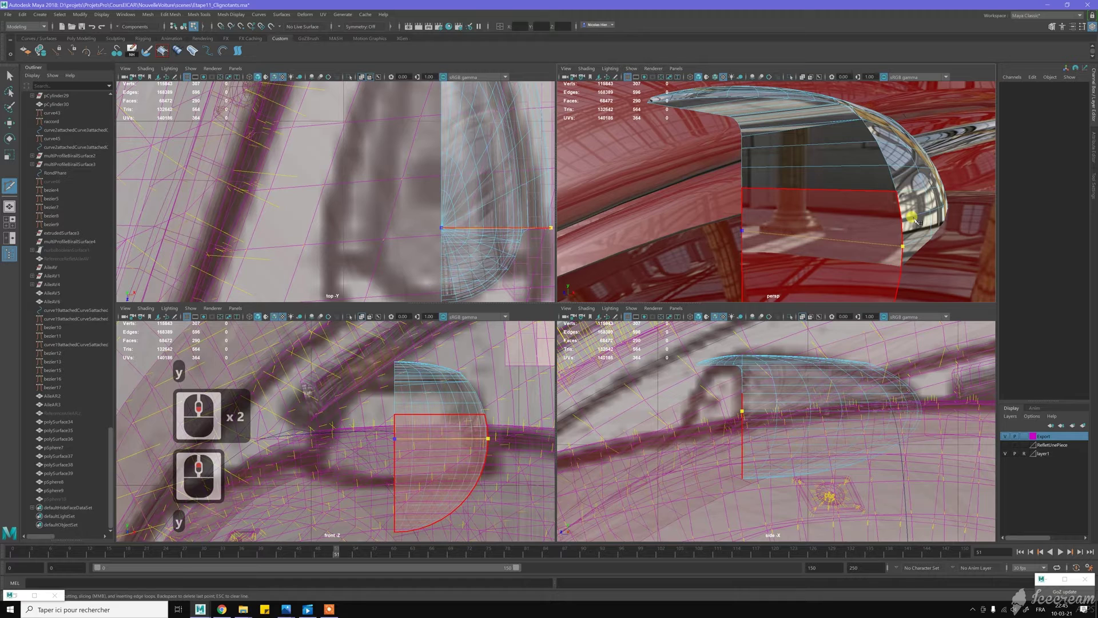
scroll(886, 231, down, 1)
scroll(888, 232, up, 1)
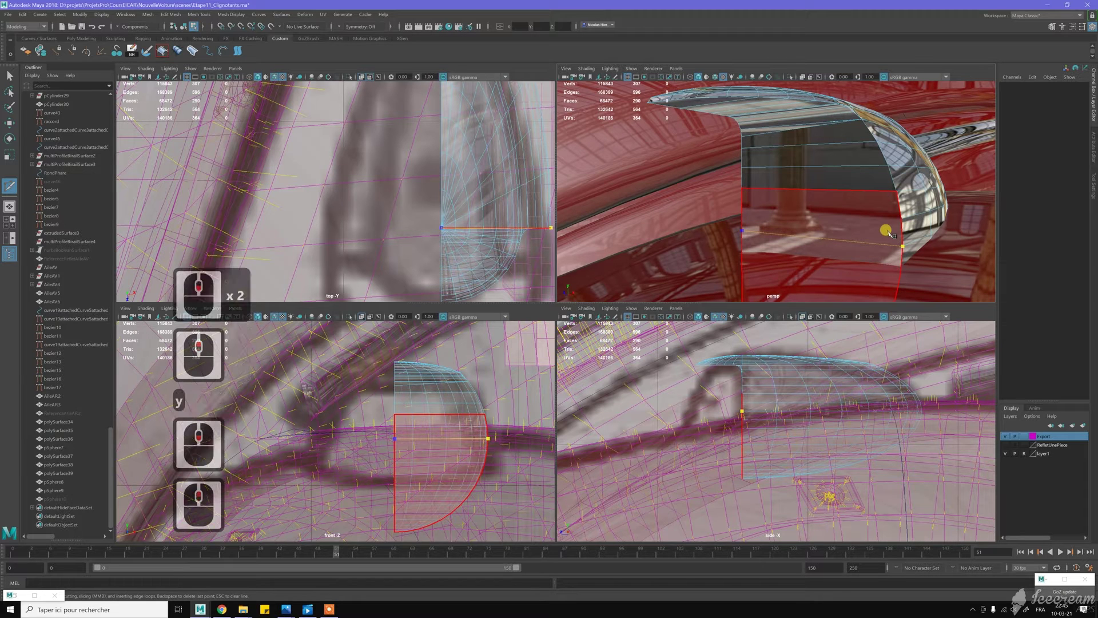
key(y)
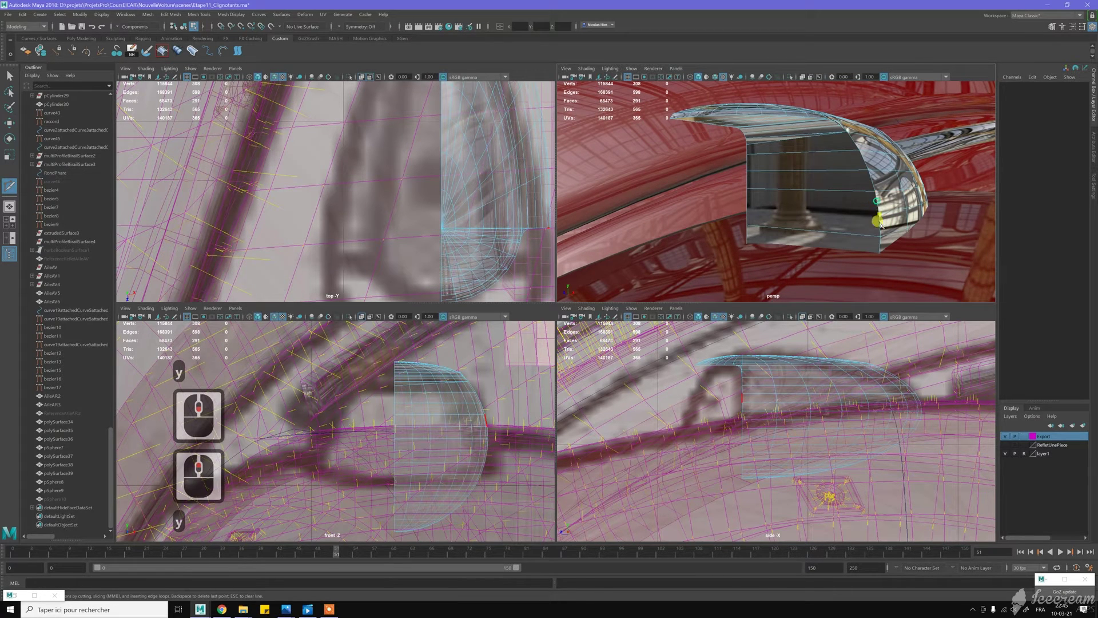
click(879, 222)
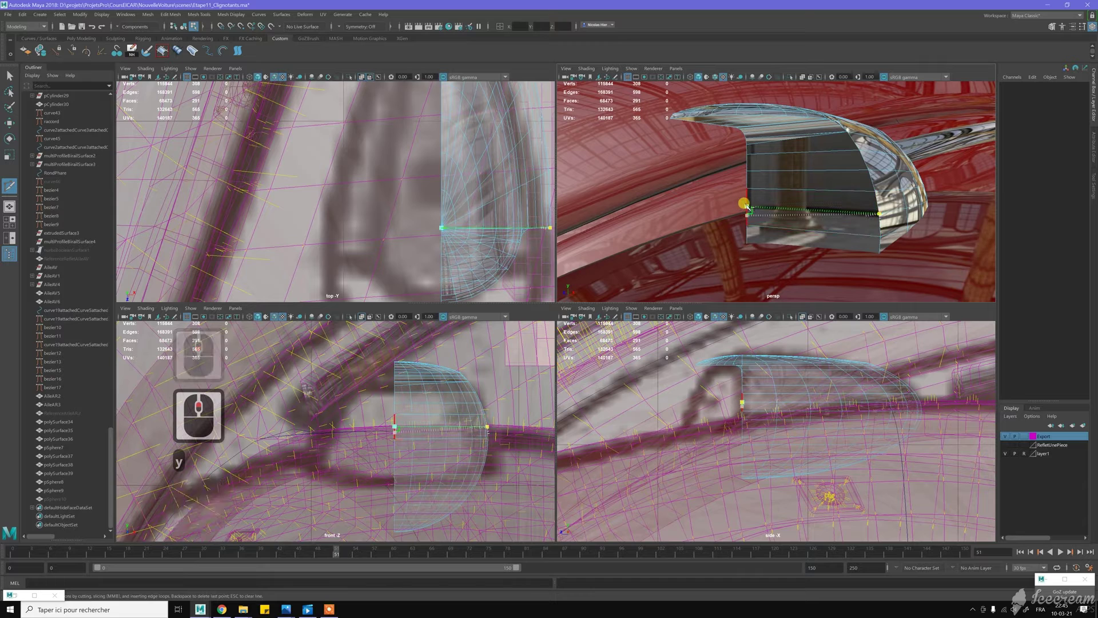
click(745, 207)
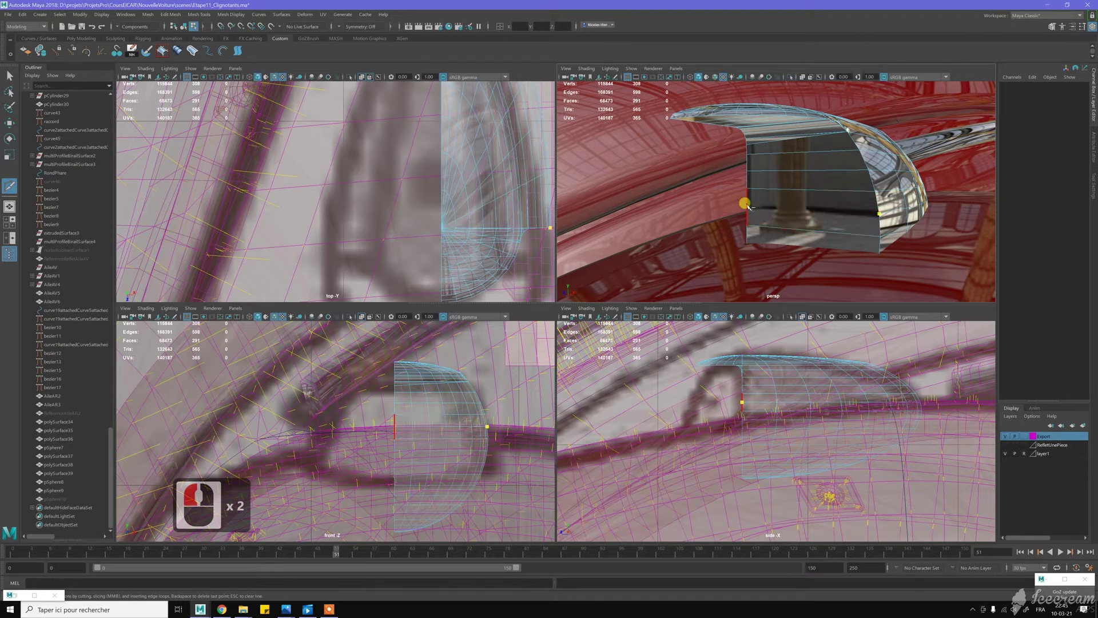
click(746, 205)
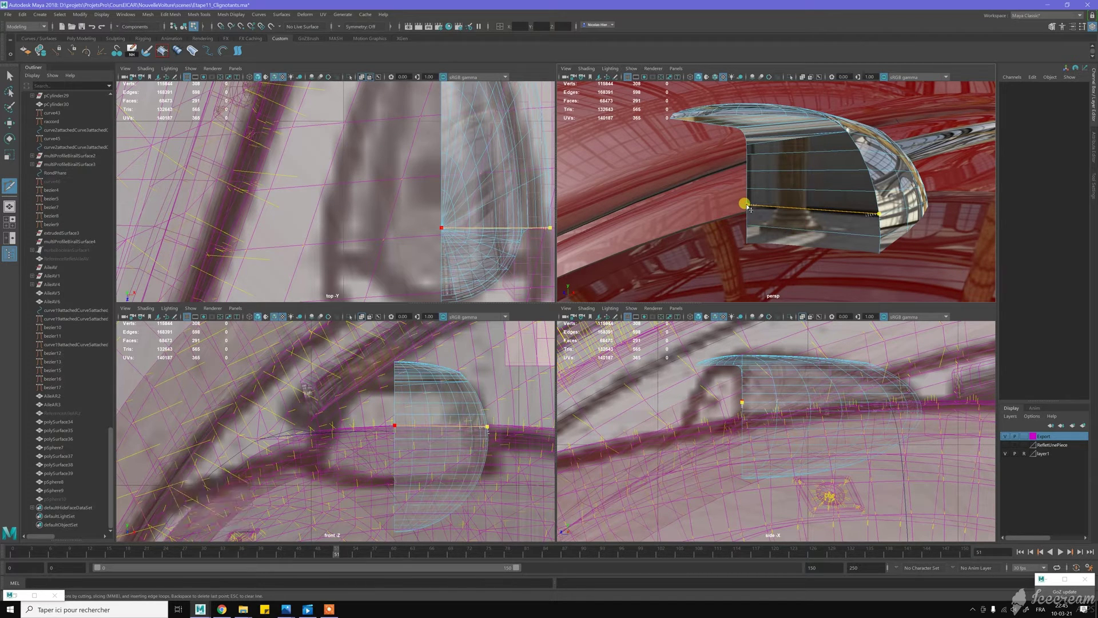
key(Escape)
key(Escape)
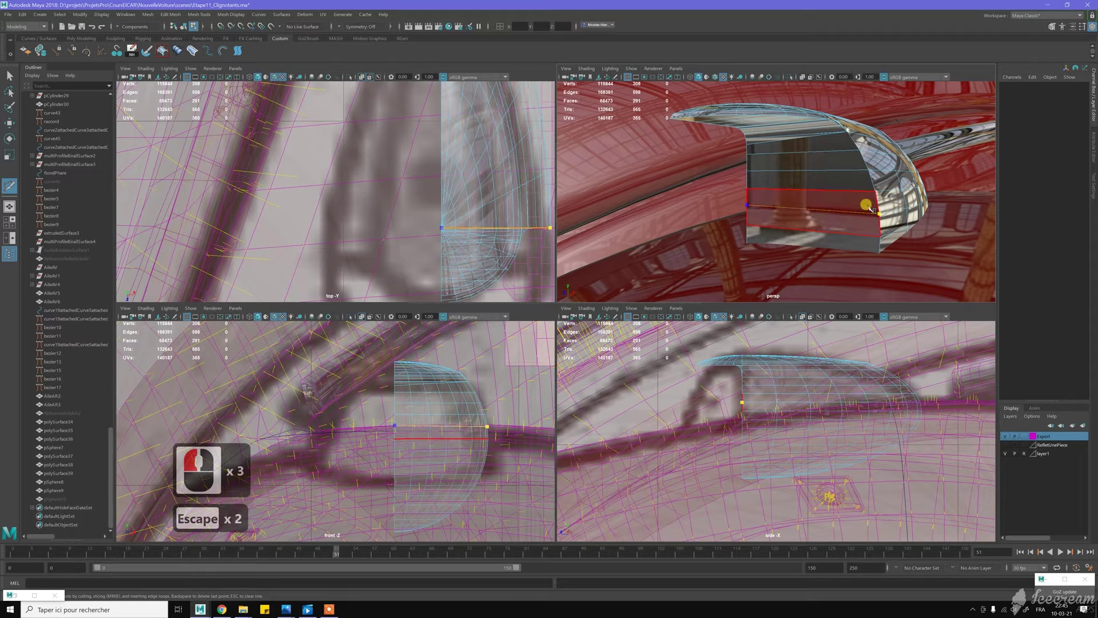
key(Escape)
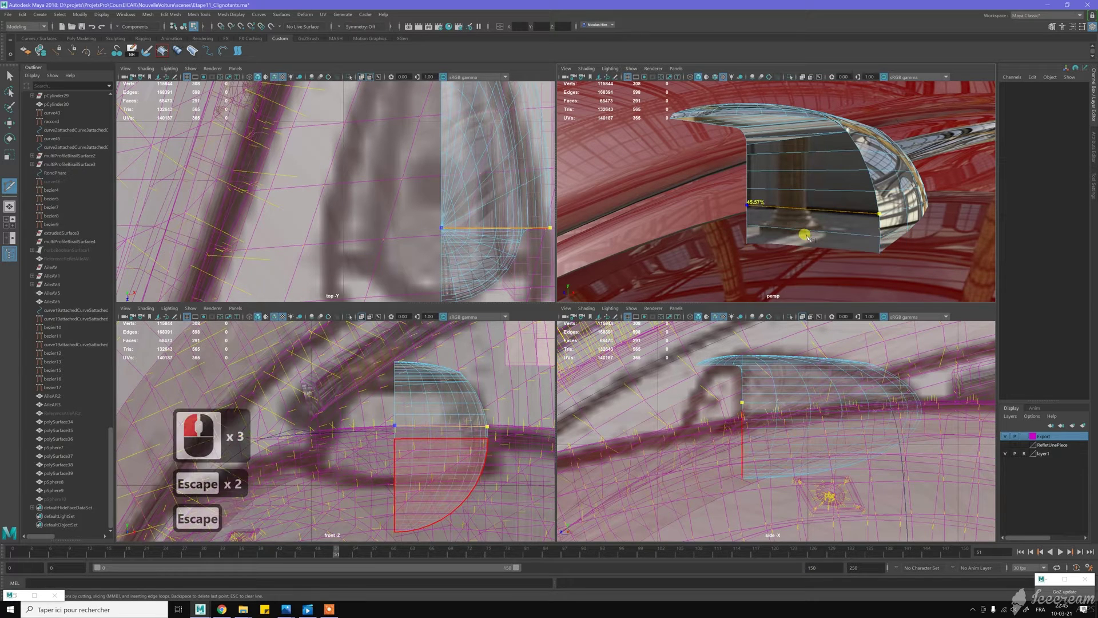
key(y)
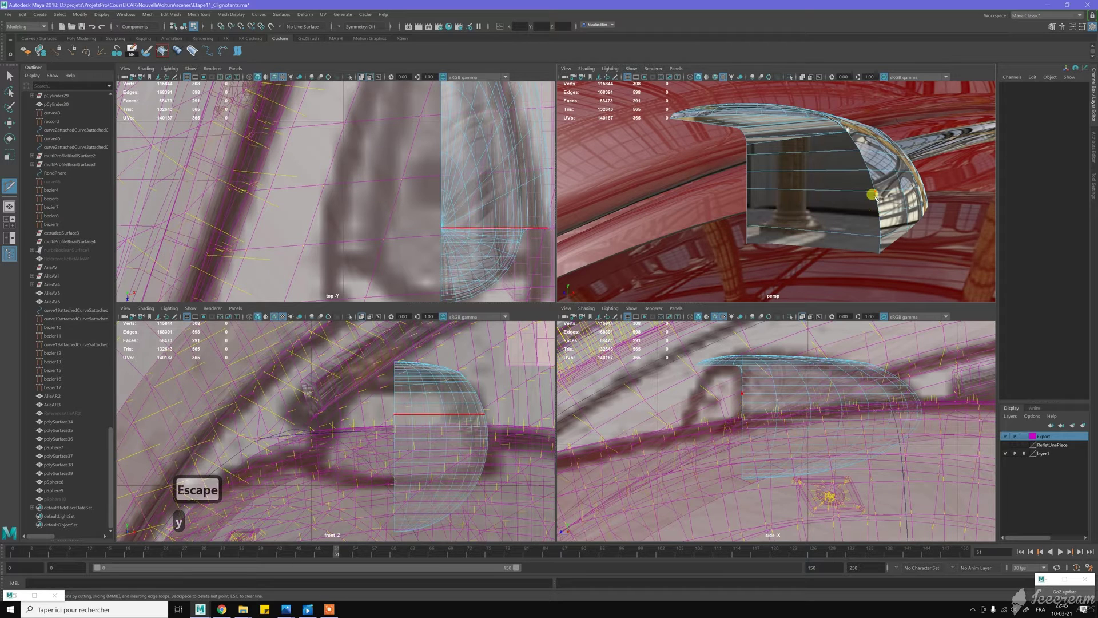
Cut a second horizontal edge across the housing's front face, slightly above the previous Multi-Cut line
click(879, 215)
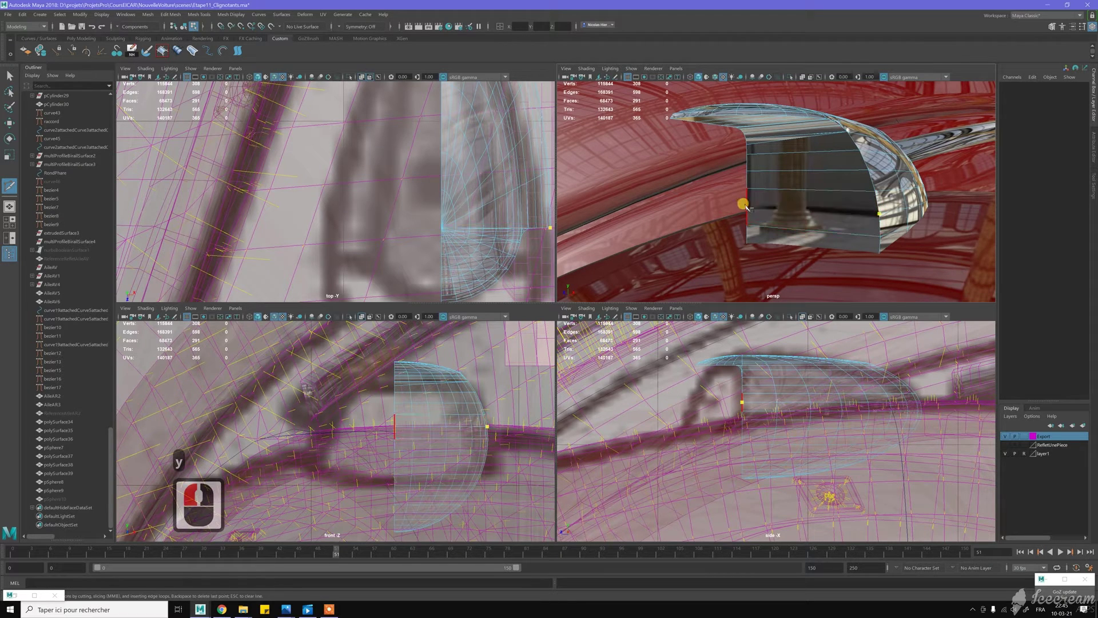
click(747, 205)
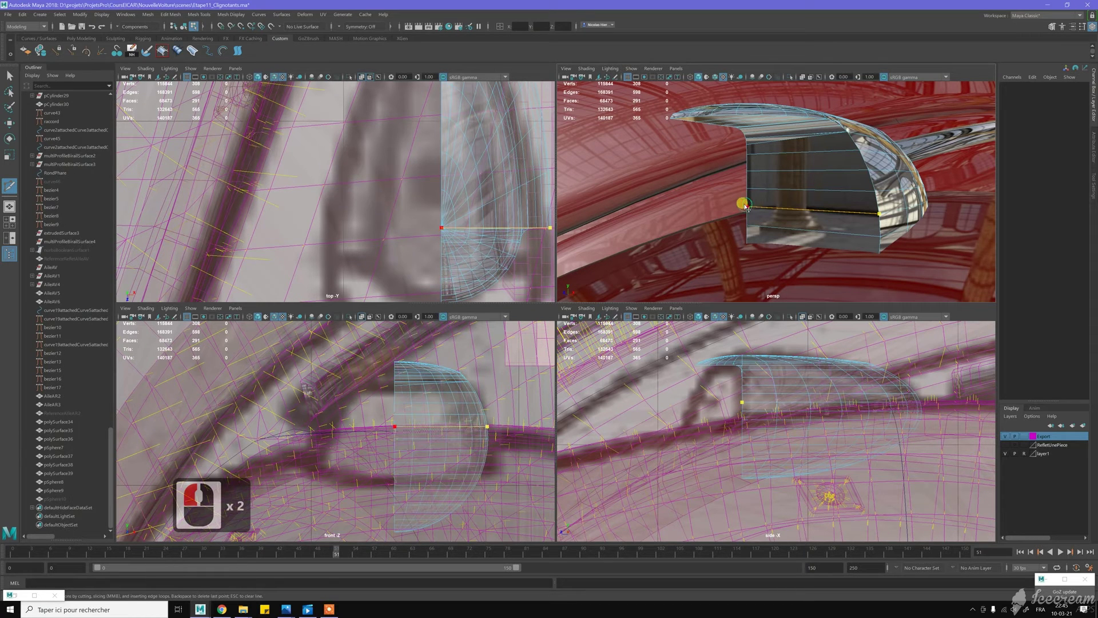
click(760, 194)
key(y)
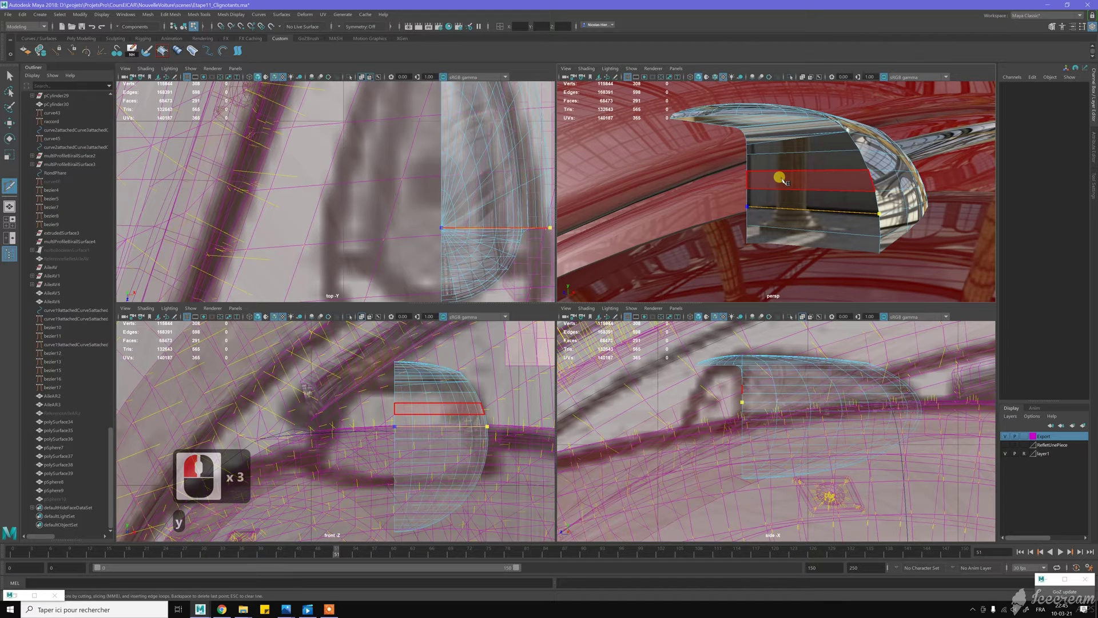
key(y)
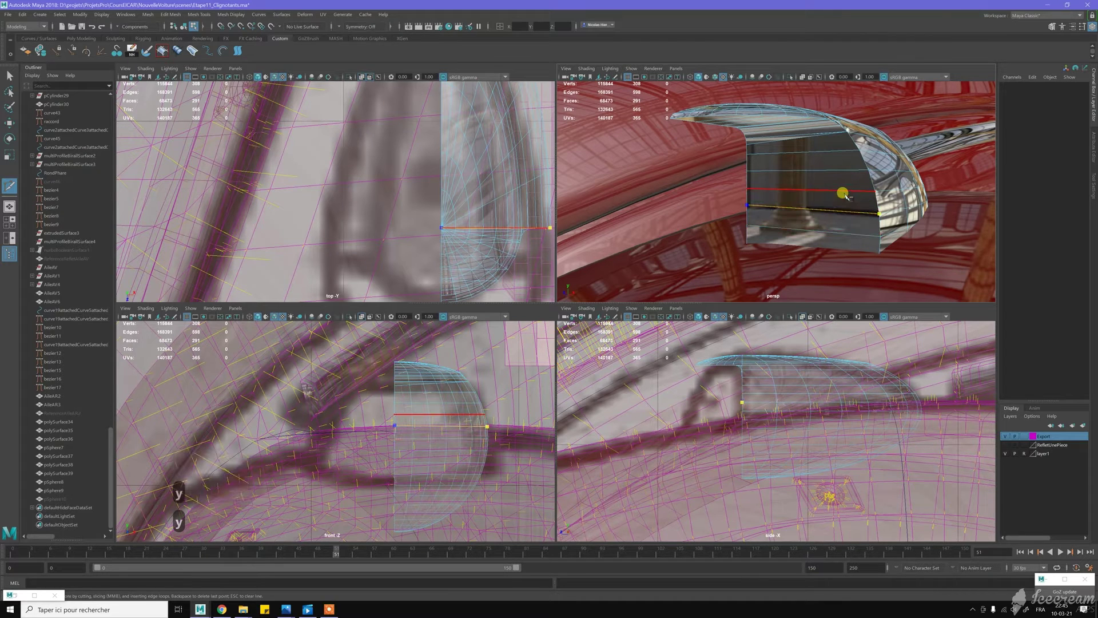
key(Return)
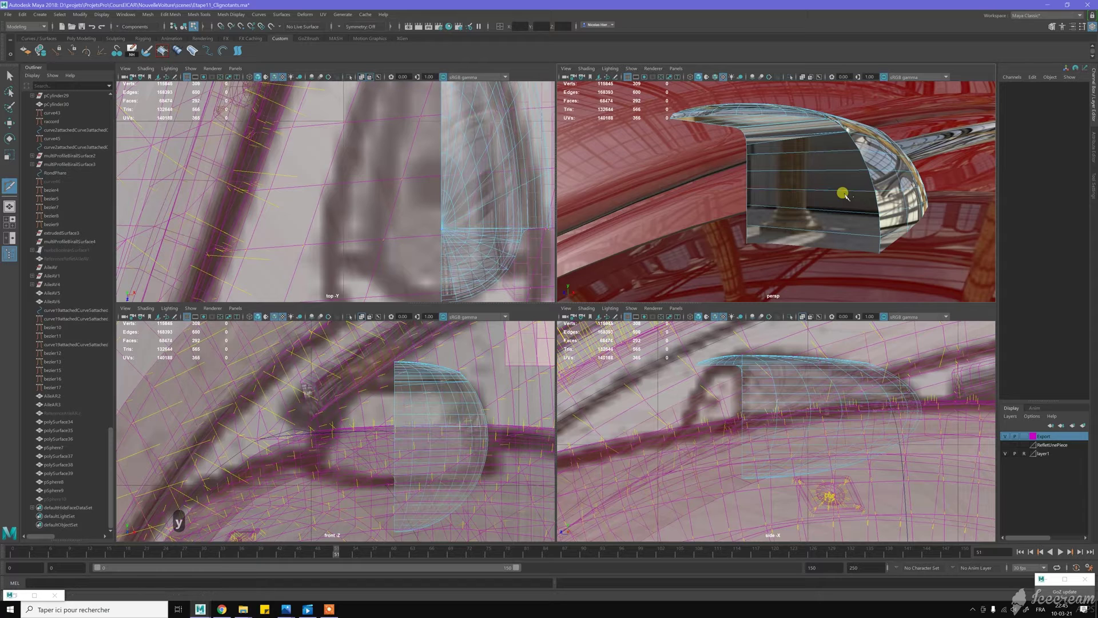
Delete the face loop just below the lower cut and all remaining faces of the housing's lower part
scroll(844, 195, down, 2)
key(w)
alt+drag(837, 193, 817, 192)
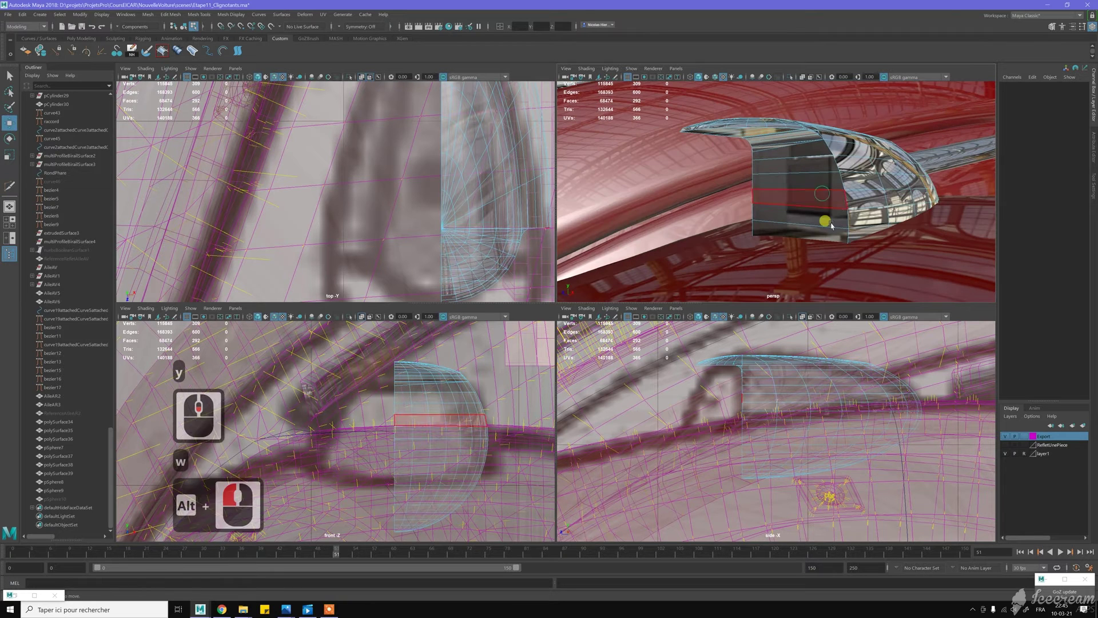
key(w)
right_drag(833, 226, 846, 237)
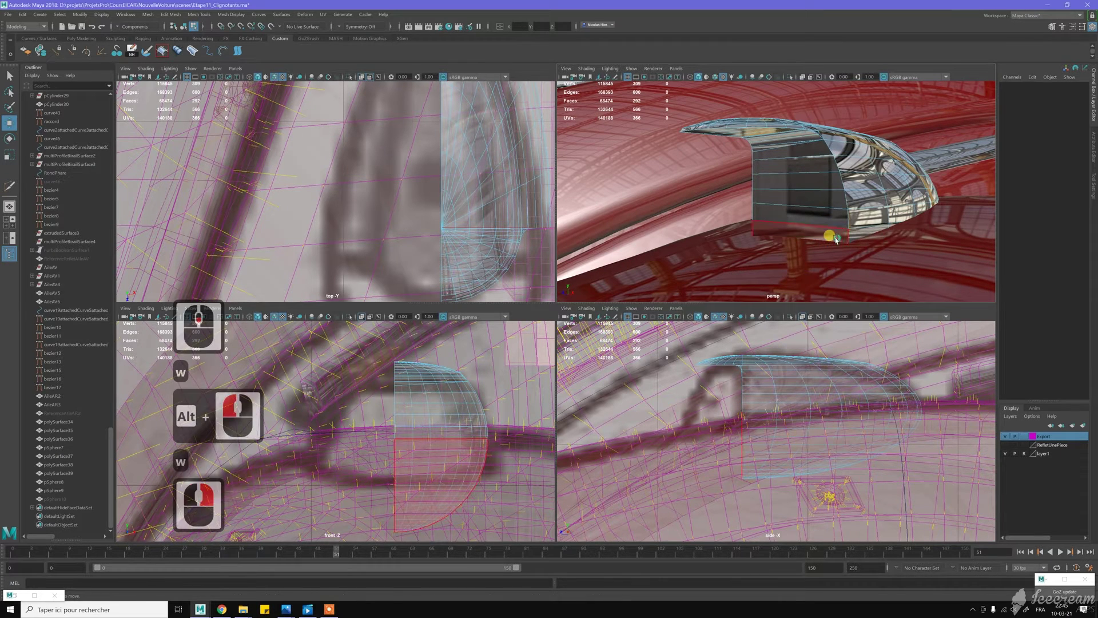
click(855, 232)
shift+double_click(859, 233)
alt+drag(851, 239, 822, 238)
alt+scroll(898, 194, down, 5)
alt+drag(901, 194, 832, 196)
key(Delete)
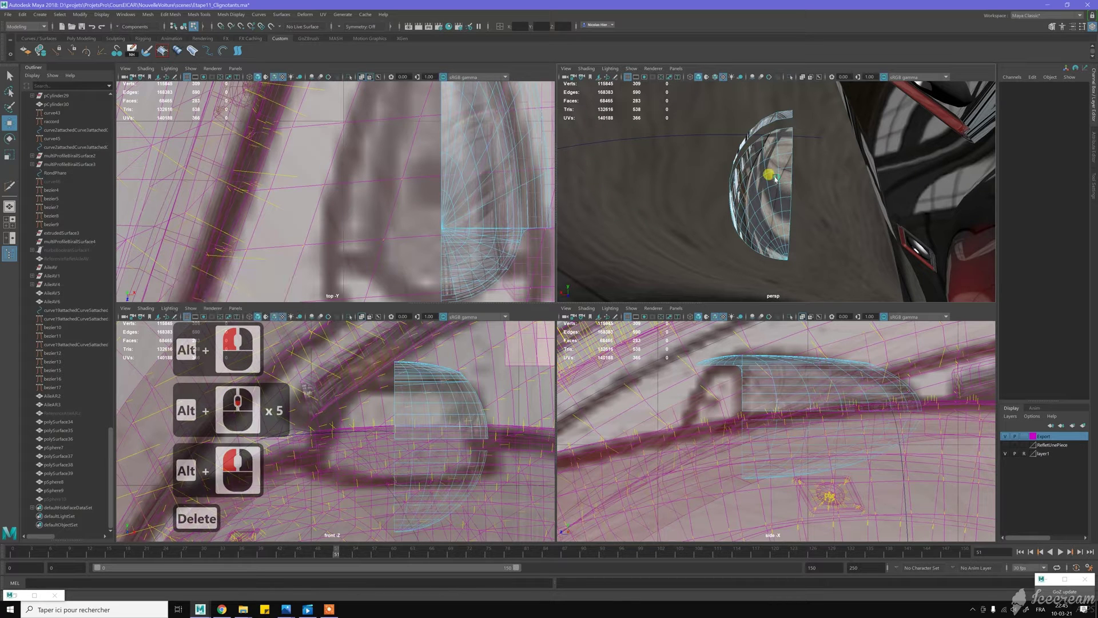
double_click(793, 182)
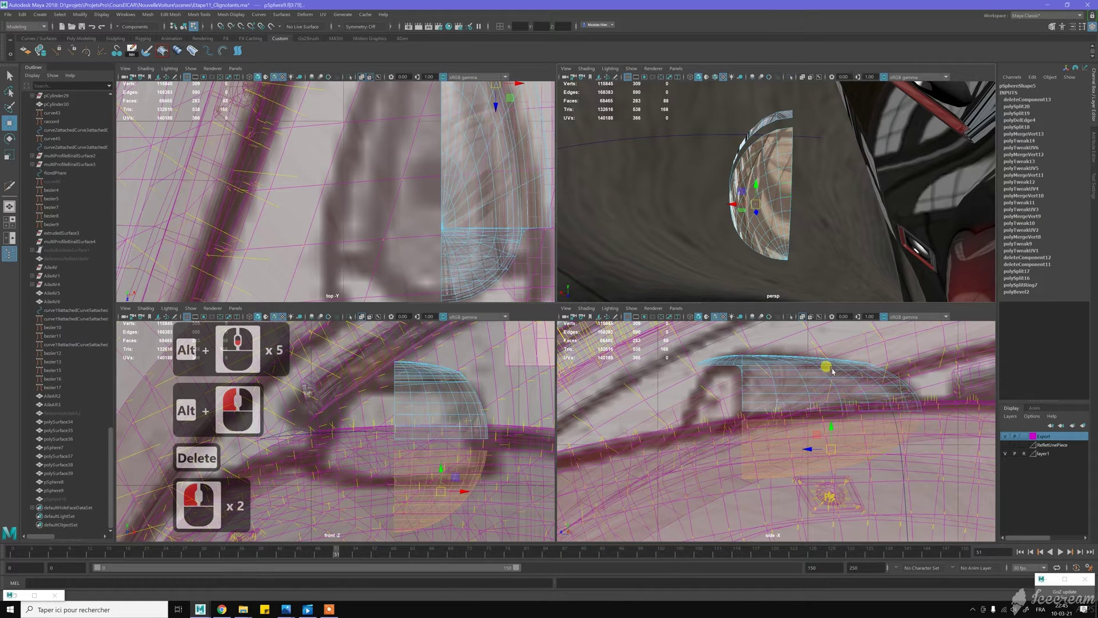
key(Delete)
Select the trimmed housing as an object, isolate it in the perspective view and delete its non-deformer history
alt+drag(741, 175, 809, 166)
alt+right_drag(809, 166, 823, 183)
alt+drag(823, 183, 792, 196)
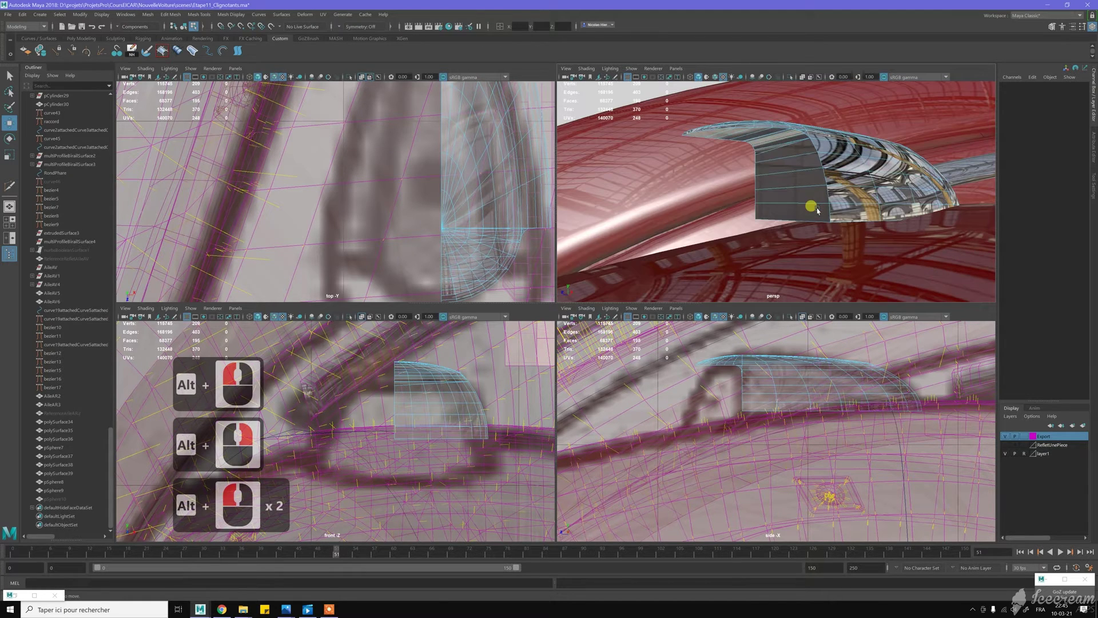
key(w)
right_drag(847, 194, 879, 175)
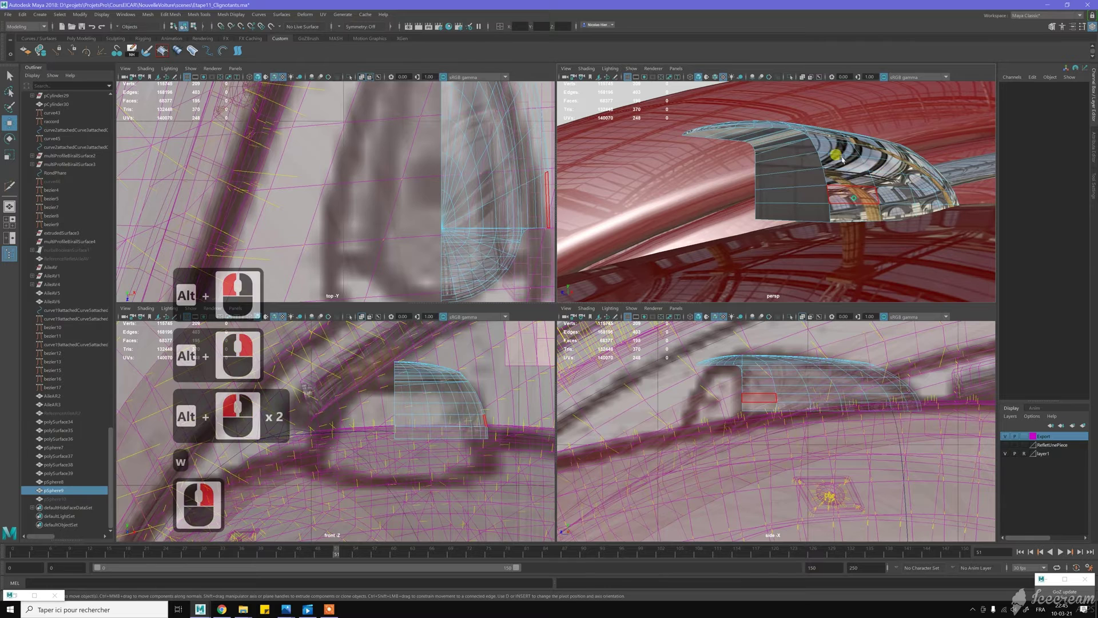
click(838, 157)
click(790, 78)
key(ctrl+1)
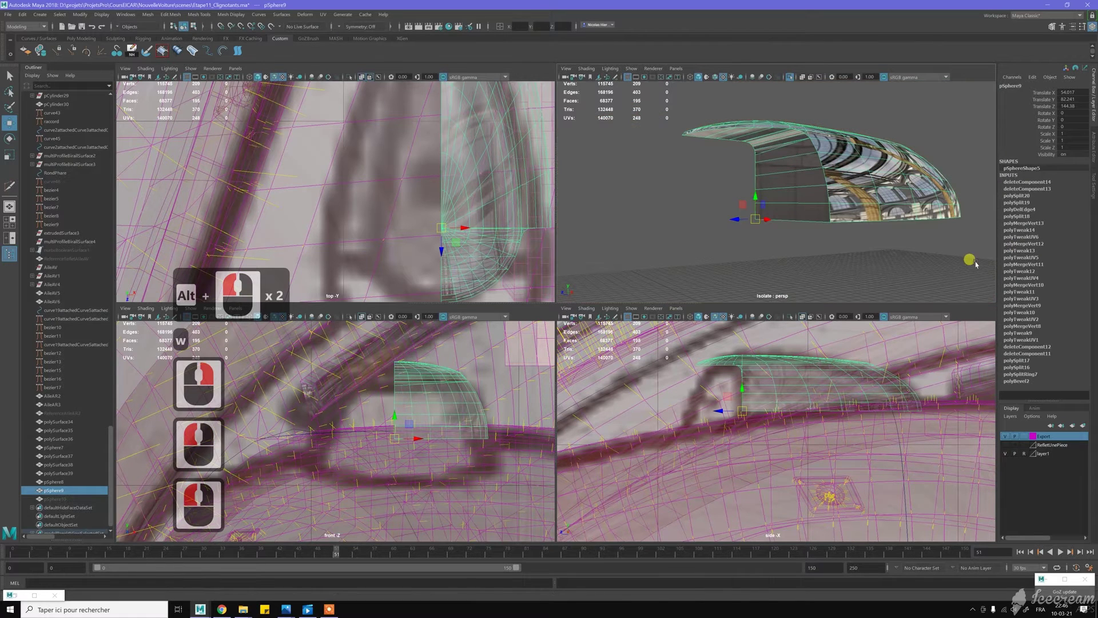
key(alt+d)
Extrude an edge of the housing's side base inward to start a bottom face
alt+drag(819, 209, 893, 161)
right_drag(897, 162, 896, 141)
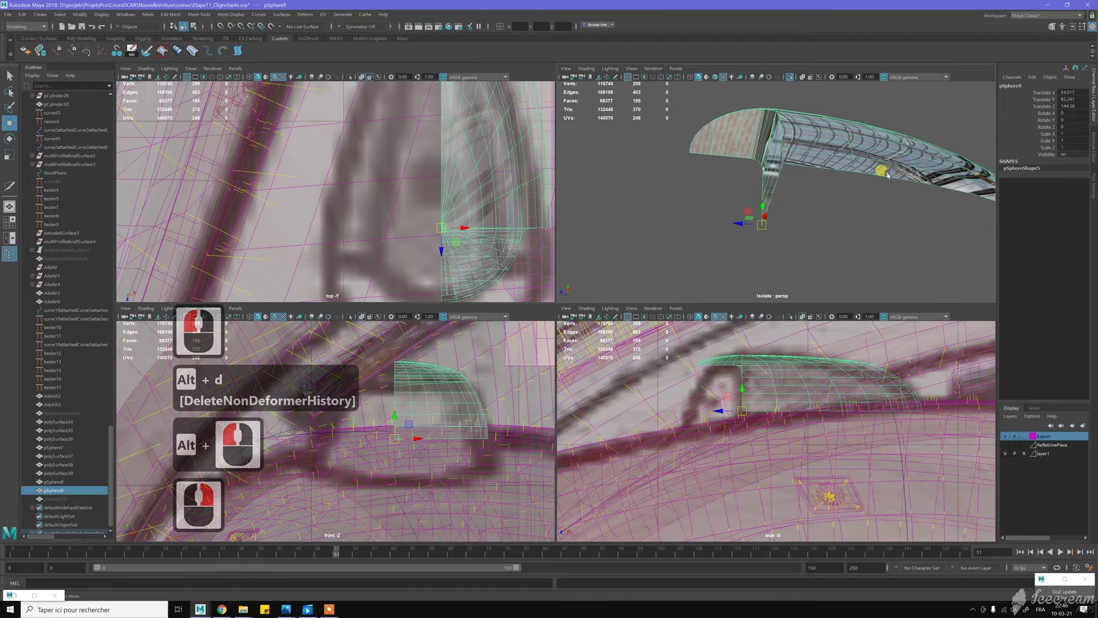
click(890, 176)
shift+drag(897, 164, 874, 214)
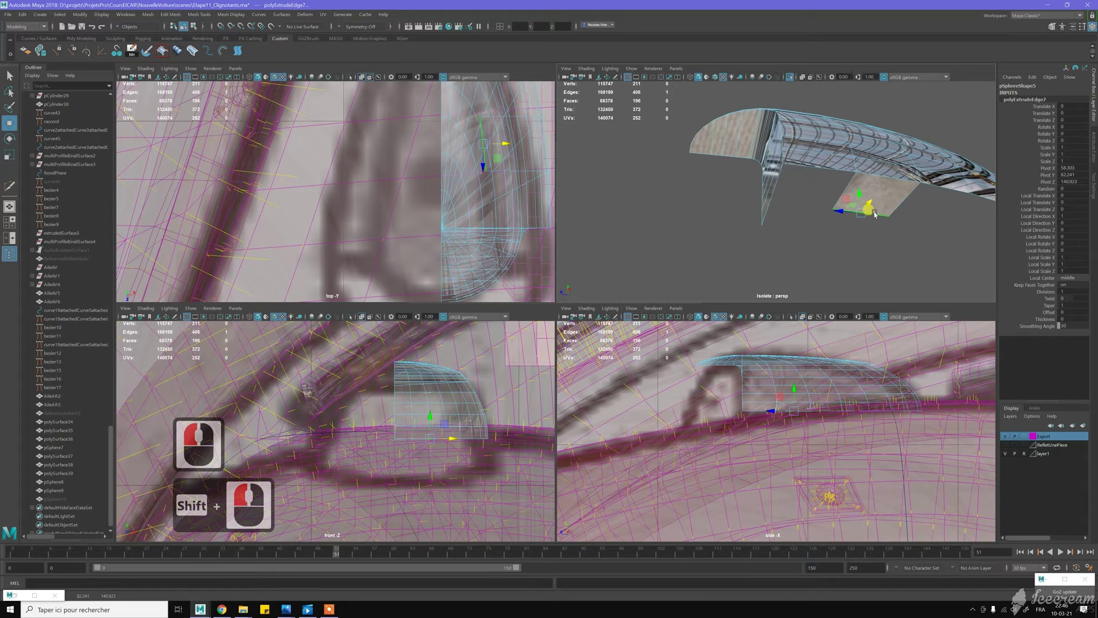
Snap the free vertices of the extruded base strip to vertices on the housing's straight centre side
right_drag(874, 215, 815, 196)
click(842, 213)
click(812, 233)
key(w)
alt+drag(815, 232, 750, 220)
key(v)
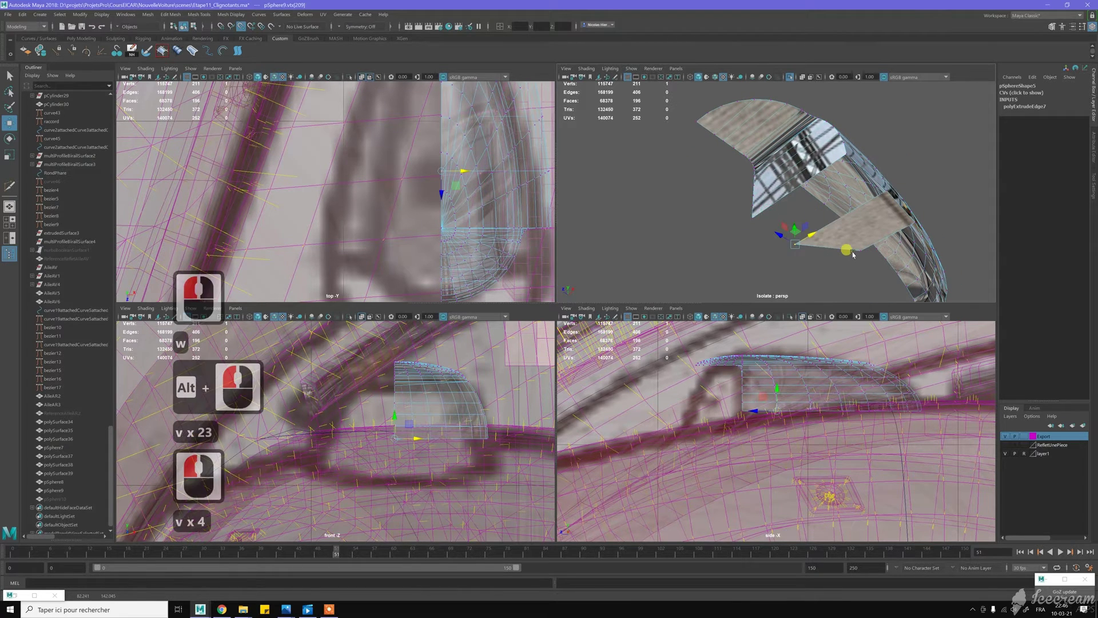
click(865, 251)
key(v)
drag(866, 240, 756, 221)
Bridge the front face's bottom edge with the facing edge of the extruded base strip
shift+right_click(707, 187)
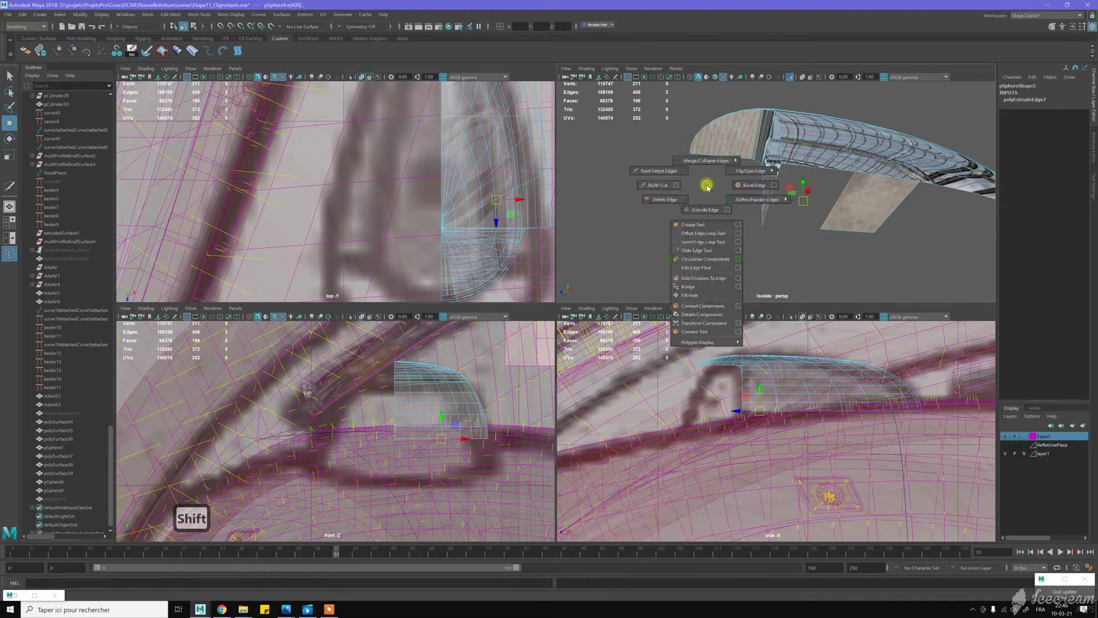
shift+click(688, 286)
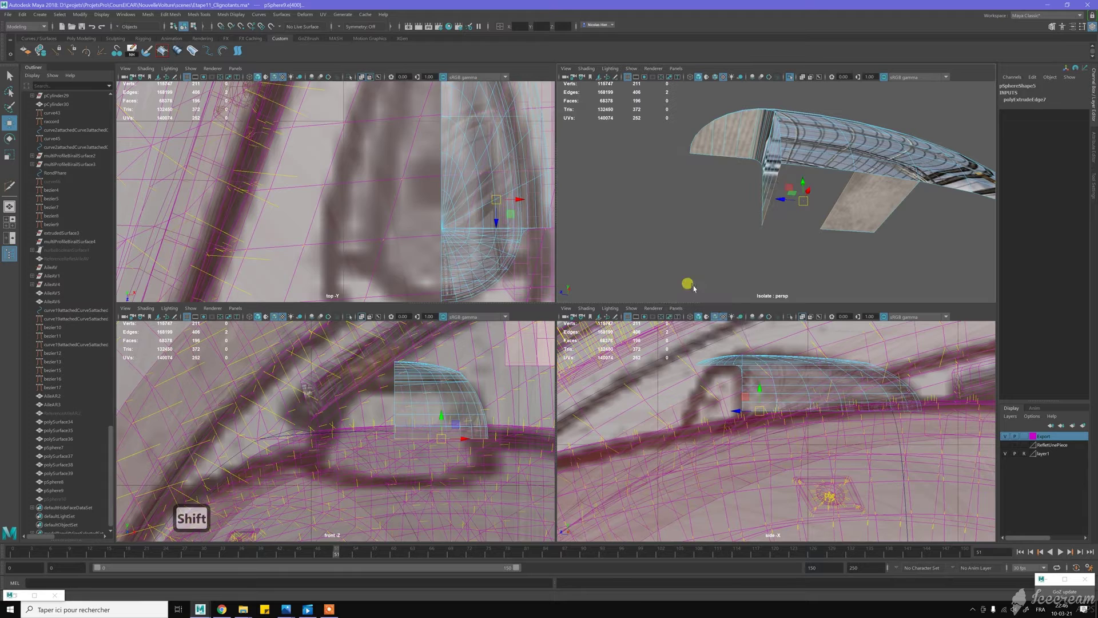
key(w)
Bevel the bottom front edge of the housing with 4 segments and adjust the bevel's fraction to match the side reference
alt+drag(725, 177, 751, 179)
click(767, 209)
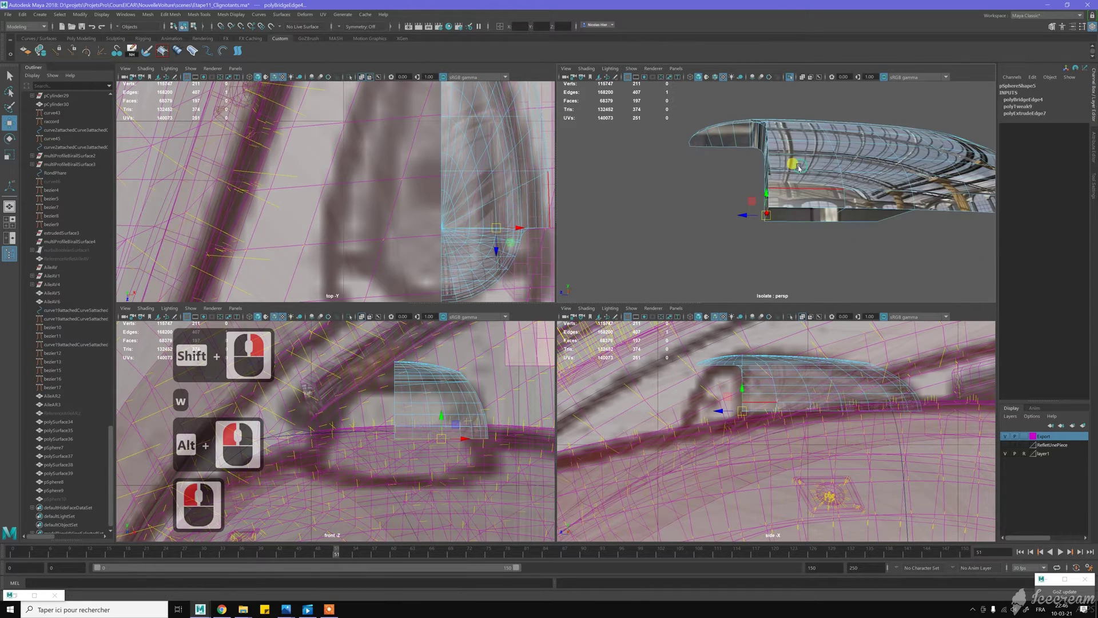
shift+right_click(732, 196)
click(765, 200)
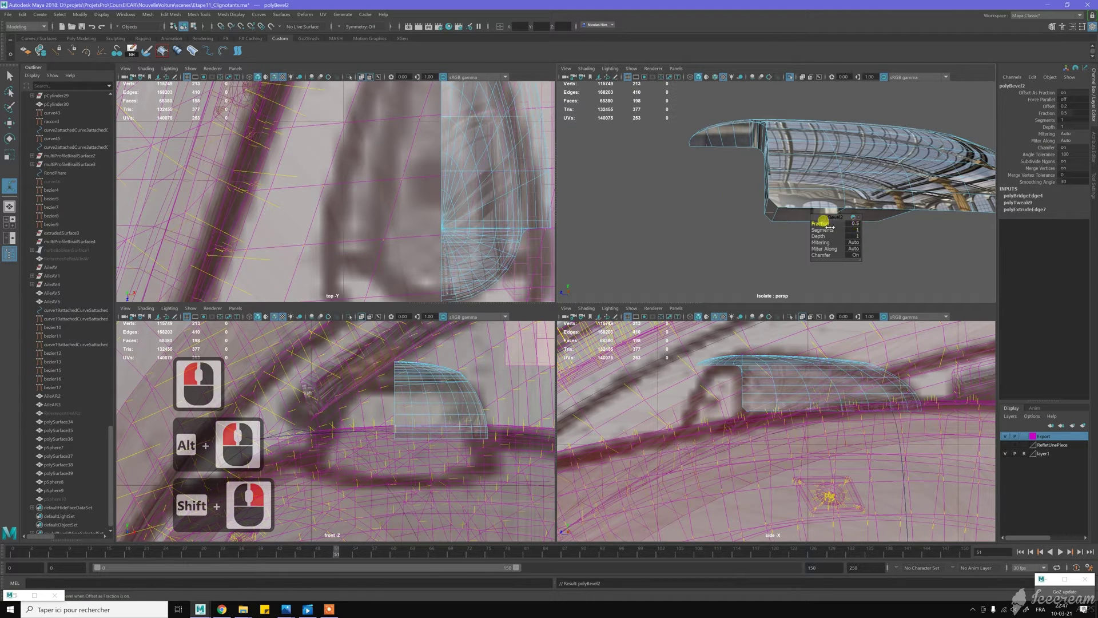
drag(829, 229, 836, 227)
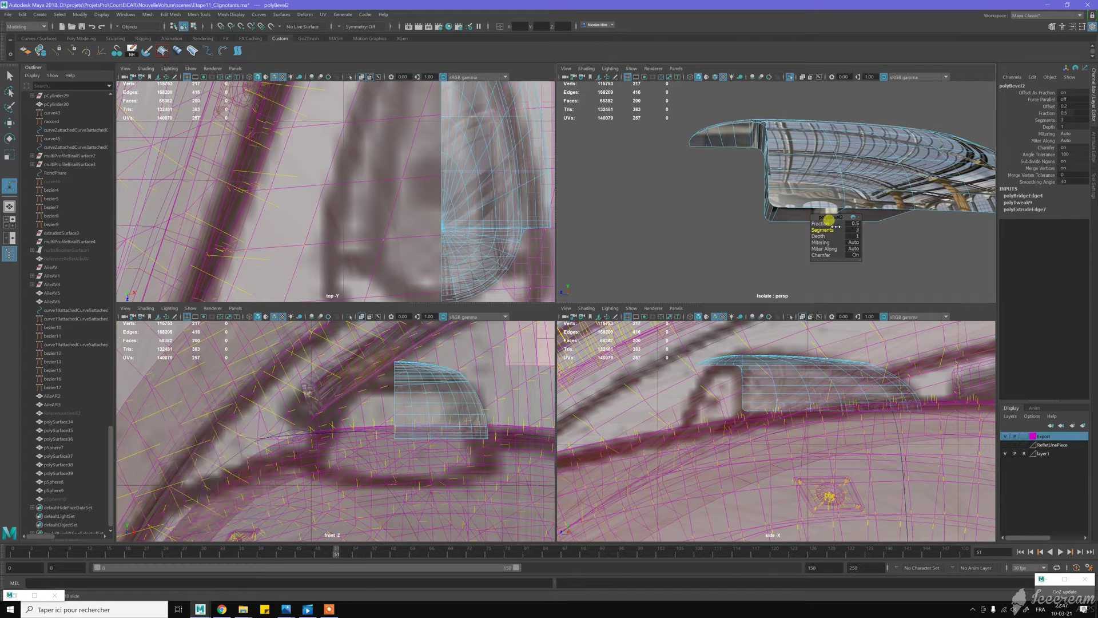
drag(838, 227, 839, 227)
scroll(744, 372, up, 6)
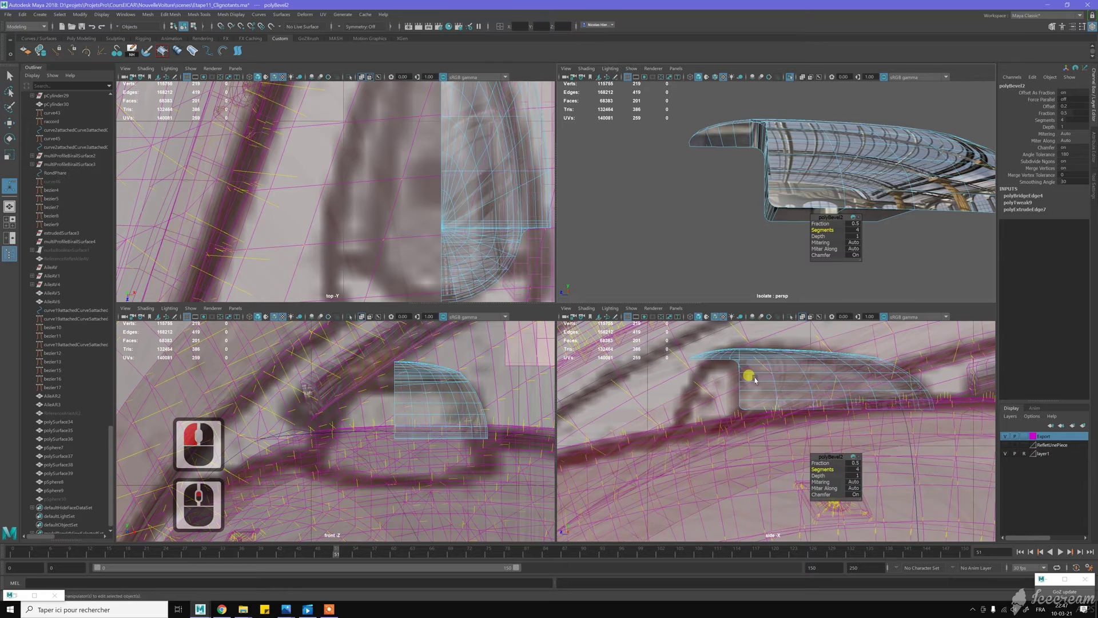
alt+middle_drag(737, 355, 738, 404)
alt+scroll(735, 442, up, 2)
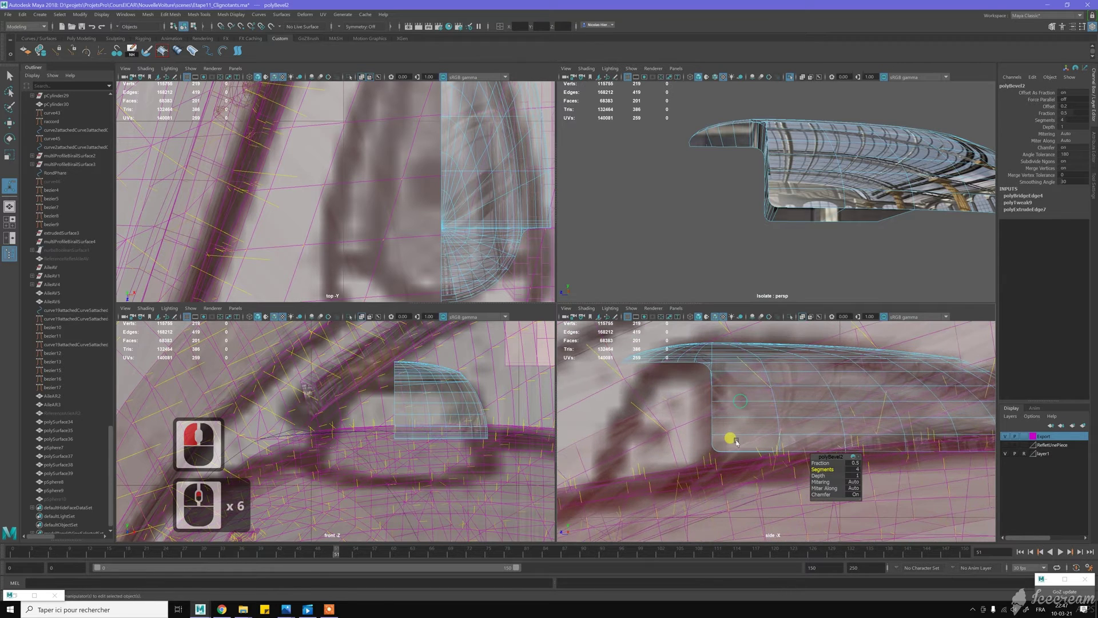
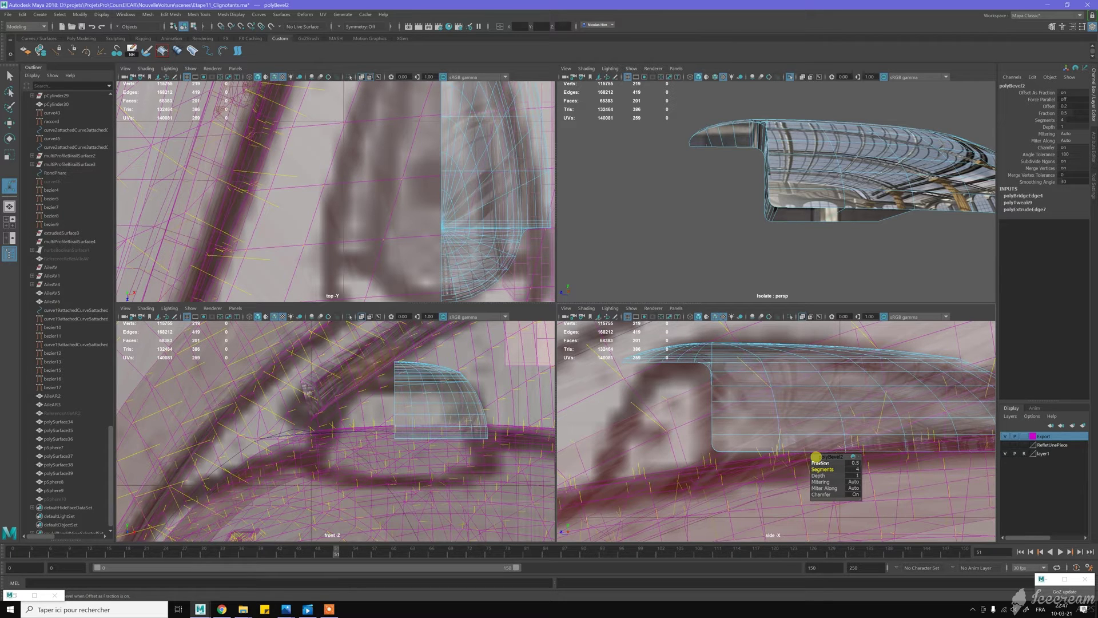
drag(821, 462, 854, 447)
Merge the two near-coincident vertices where the lower bevel meets the front face's straight centre edge
alt+drag(809, 209, 782, 187)
alt+middle_drag(782, 188, 788, 192)
alt+right_drag(788, 192, 829, 240)
key(w)
right_drag(708, 163, 684, 166)
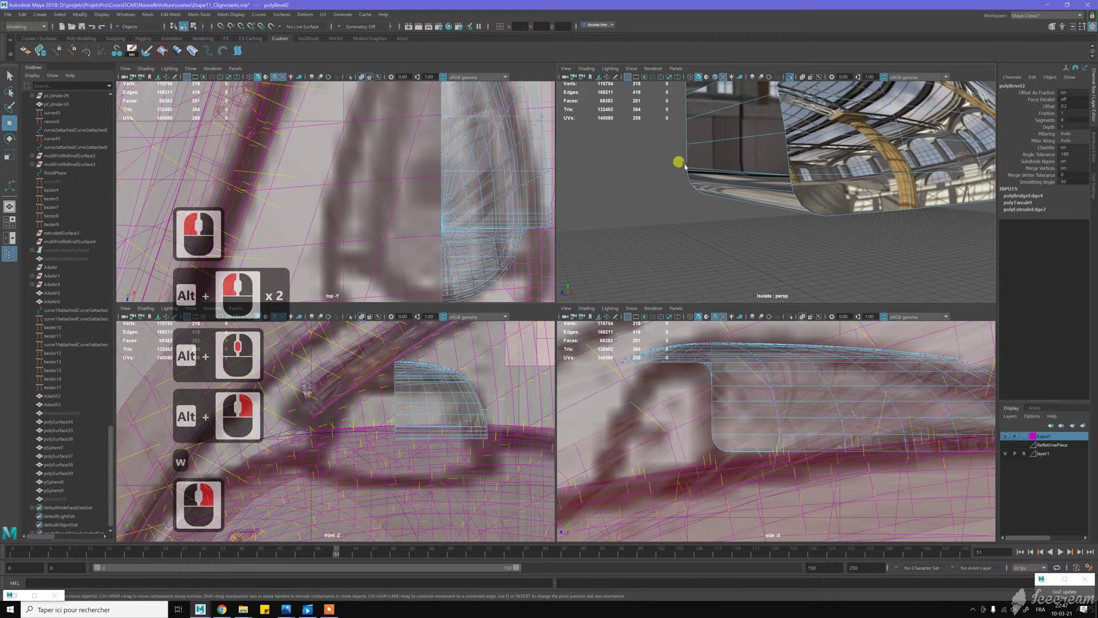
click(692, 169)
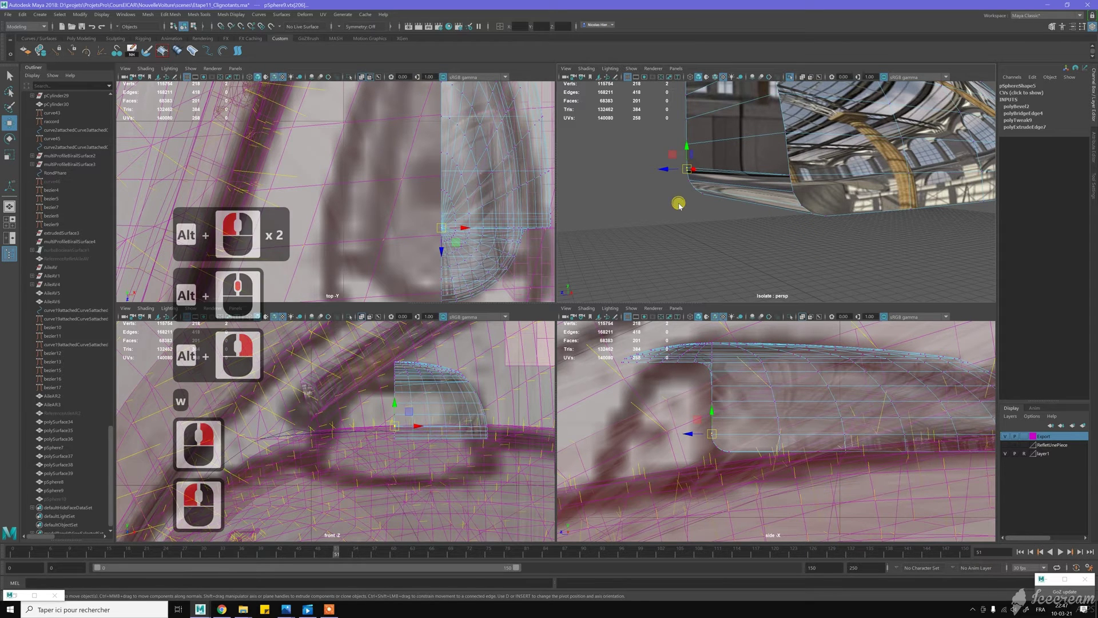
shift+right_click(679, 175)
shift+right_drag(680, 177, 678, 151)
Weld a stray vertex onto its neighbour with the Target Weld tool at the front face's upper centre corner
scroll(707, 196, down, 4)
mouse_move(707, 196)
alt+mouse_down()
mouse_move(865, 131)
mouse_move(729, 108)
alt+mouse_up()
scroll(729, 109, up, 3)
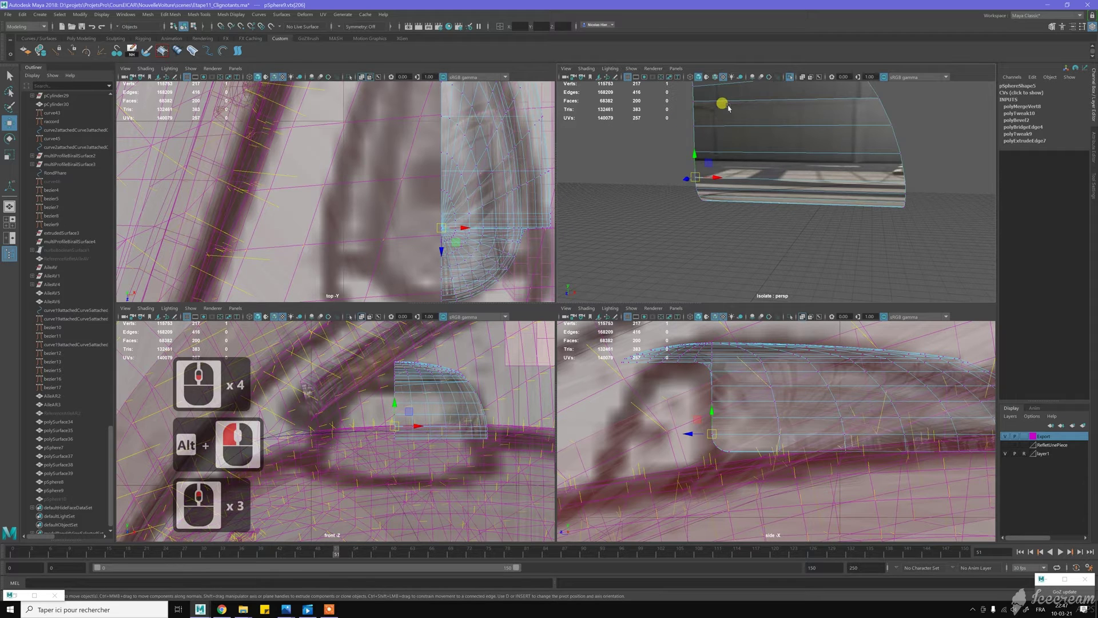
alt+middle_drag(724, 104, 748, 200)
alt+scroll(747, 201, up, 1)
alt+drag(748, 200, 745, 191)
right_drag(748, 173, 775, 160)
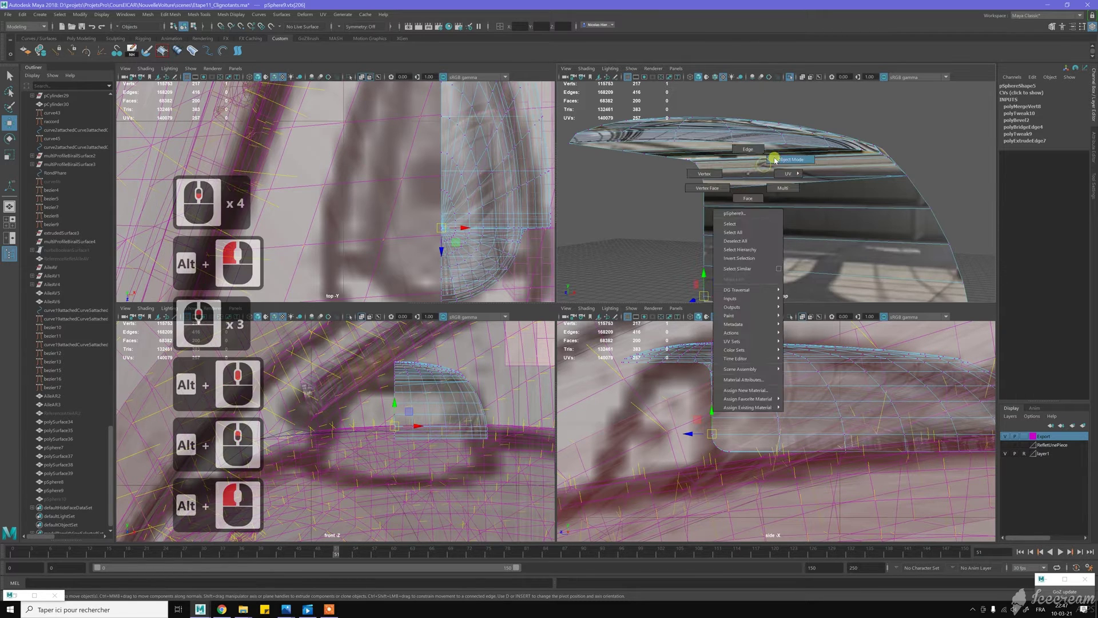
click(729, 197)
shift+right_drag(731, 200, 726, 180)
click(668, 182)
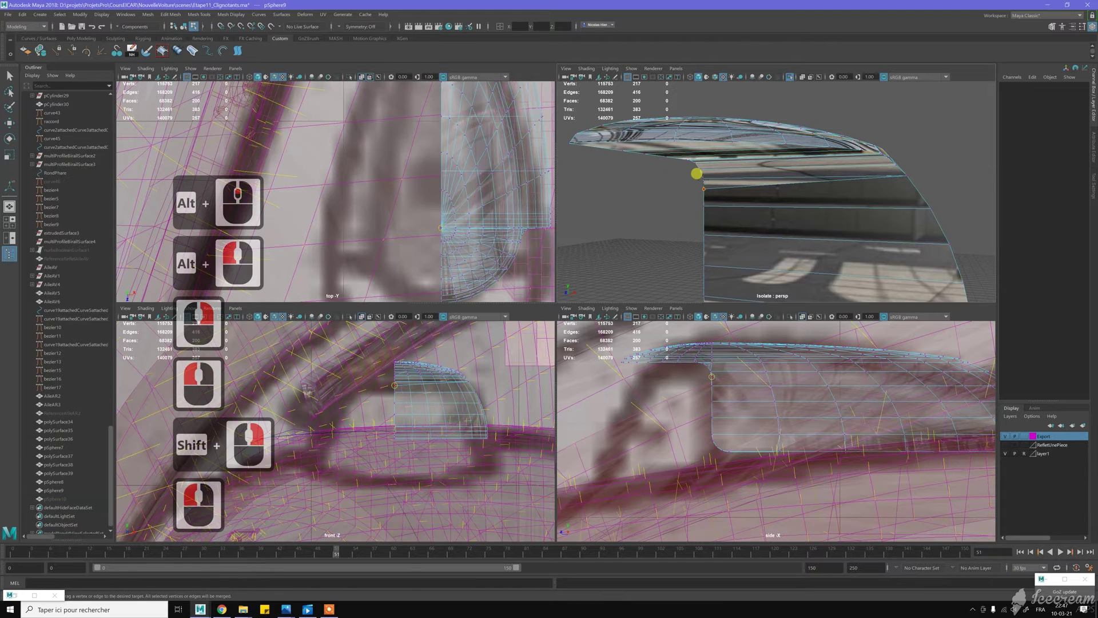
mouse_move(697, 174)
mouse_down()
mouse_move(699, 203)
mouse_move(714, 177)
mouse_move(696, 173)
mouse_up()
key(w)
Merge the pair of nearby vertices remaining at the upper centre corner of the front face
scroll(689, 172, up, 4)
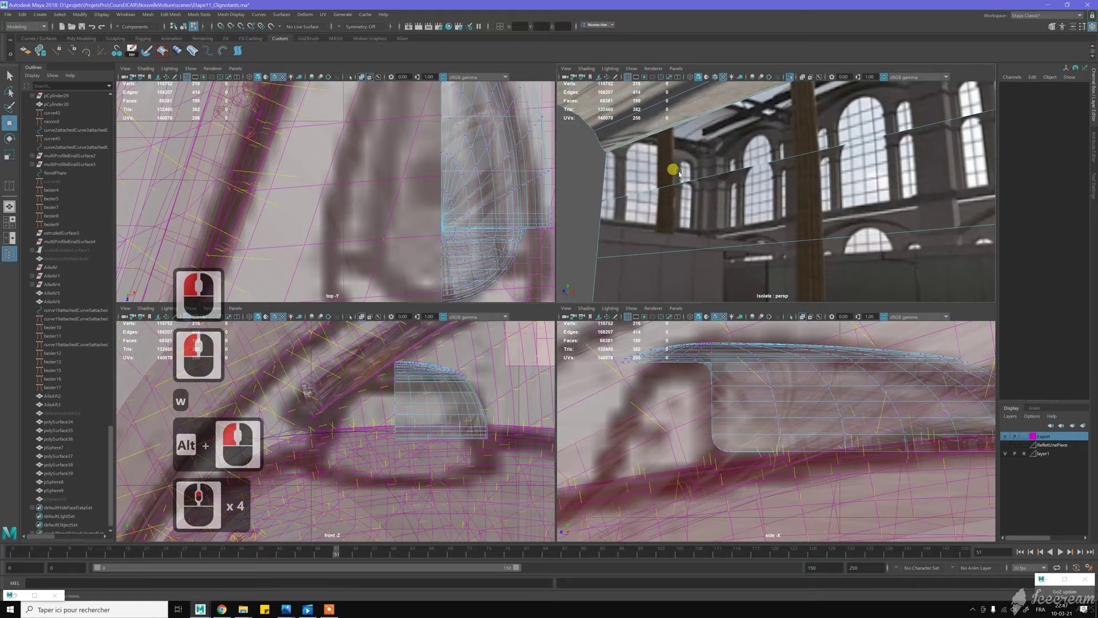
key(w)
drag(592, 148, 614, 170)
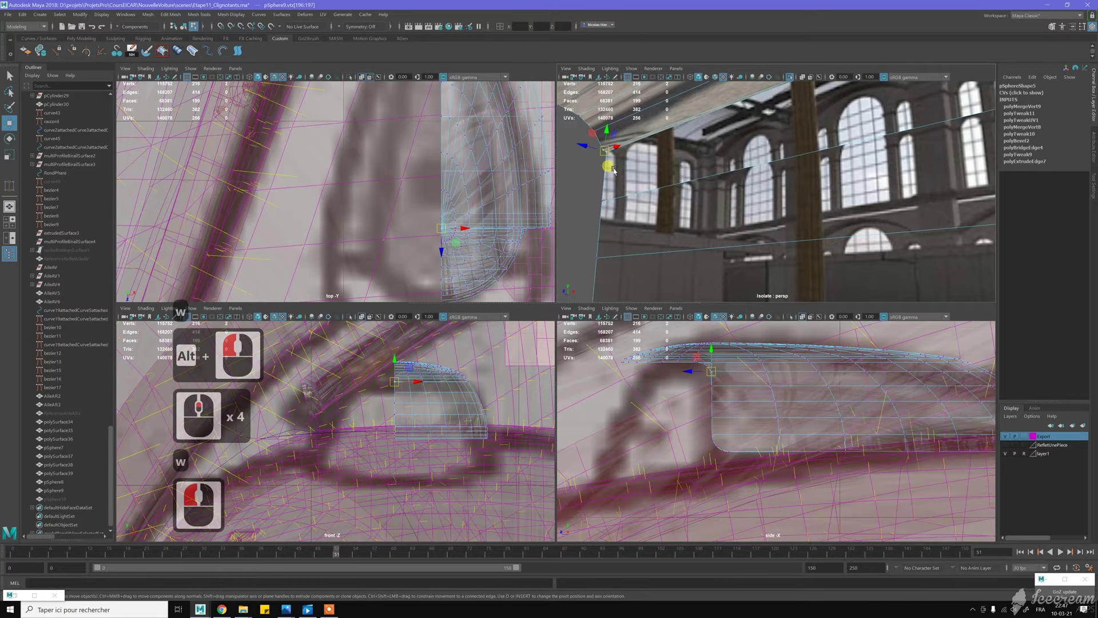
shift+right_drag(616, 171, 621, 132)
scroll(675, 191, down, 4)
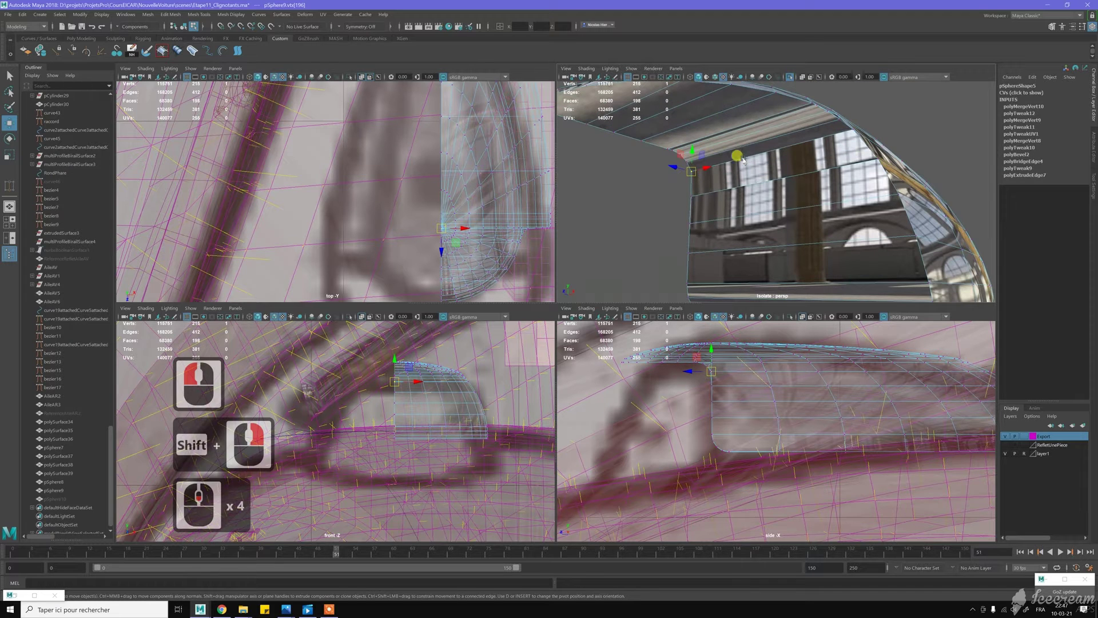
Soften the horizontal edges of the front face and the connected base edges, and return to object mode
key(w)
right_drag(753, 149, 757, 131)
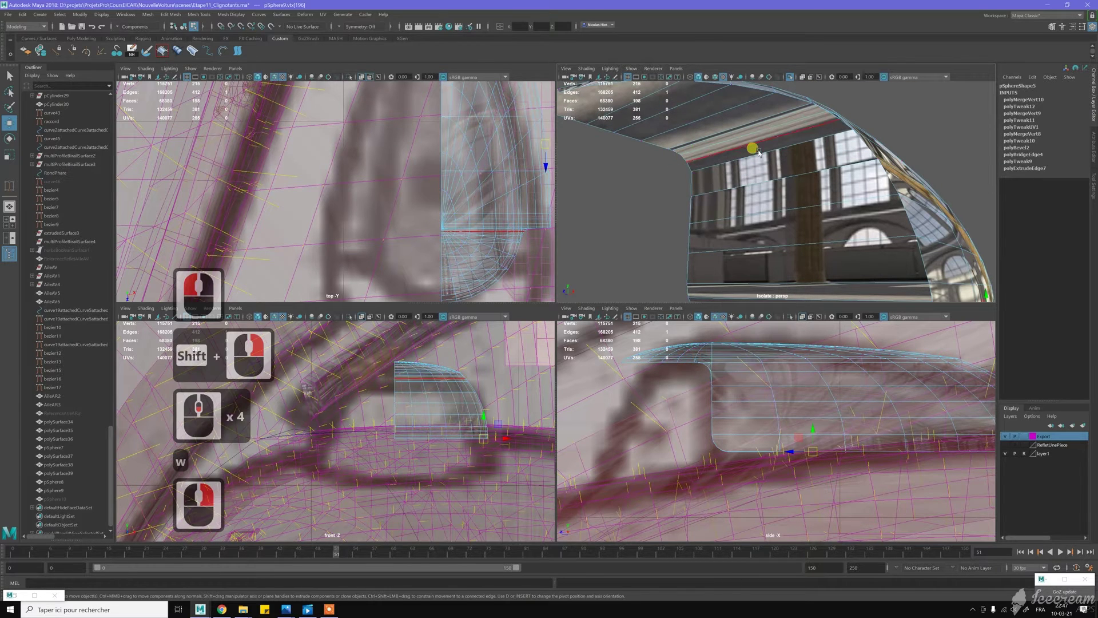
click(758, 150)
scroll(778, 229, down, 3)
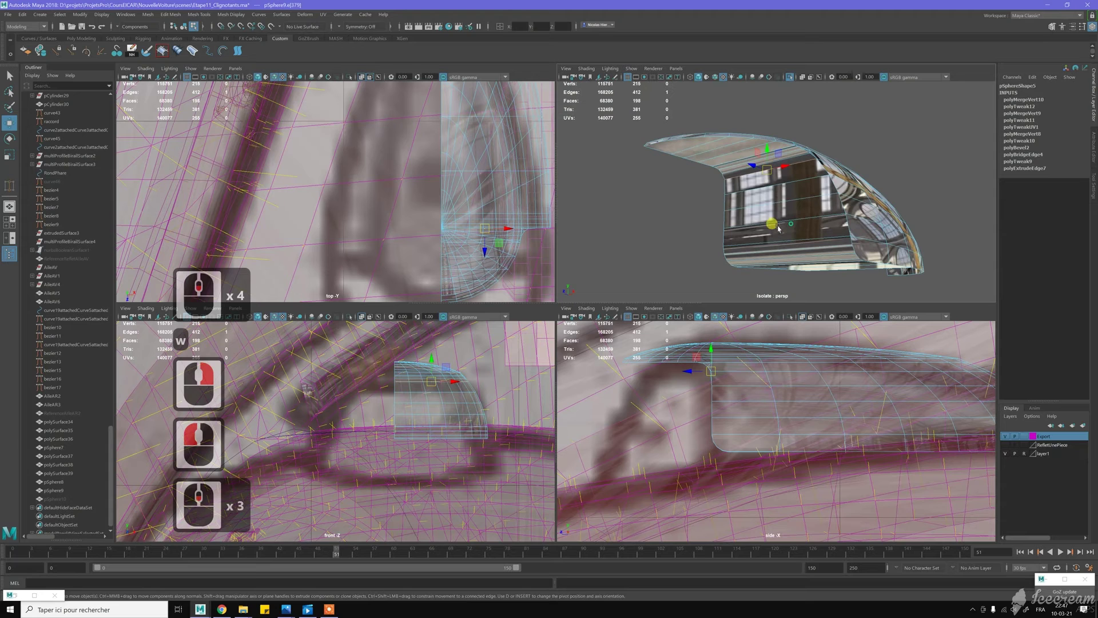
alt+drag(772, 227, 759, 189)
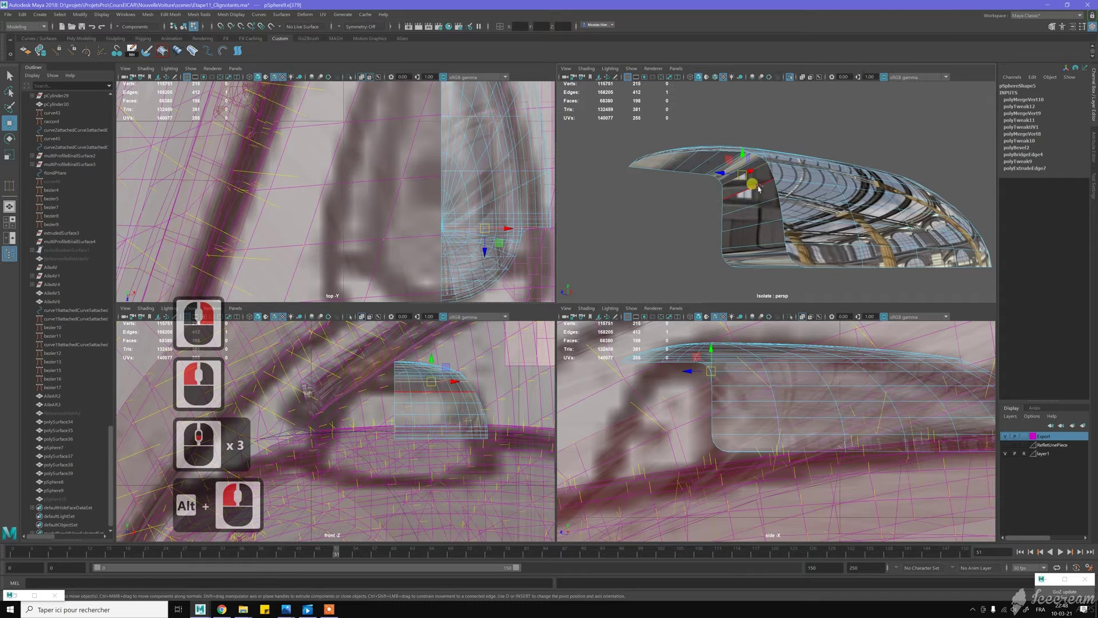
shift+click(759, 201)
shift+double_click(743, 268)
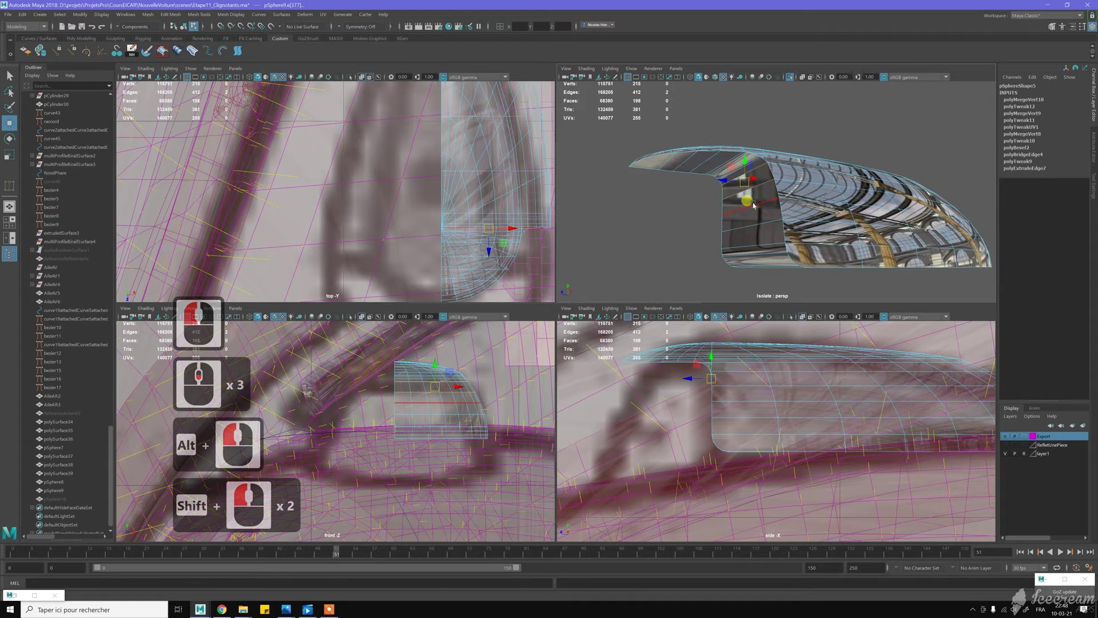
alt+drag(691, 191, 742, 171)
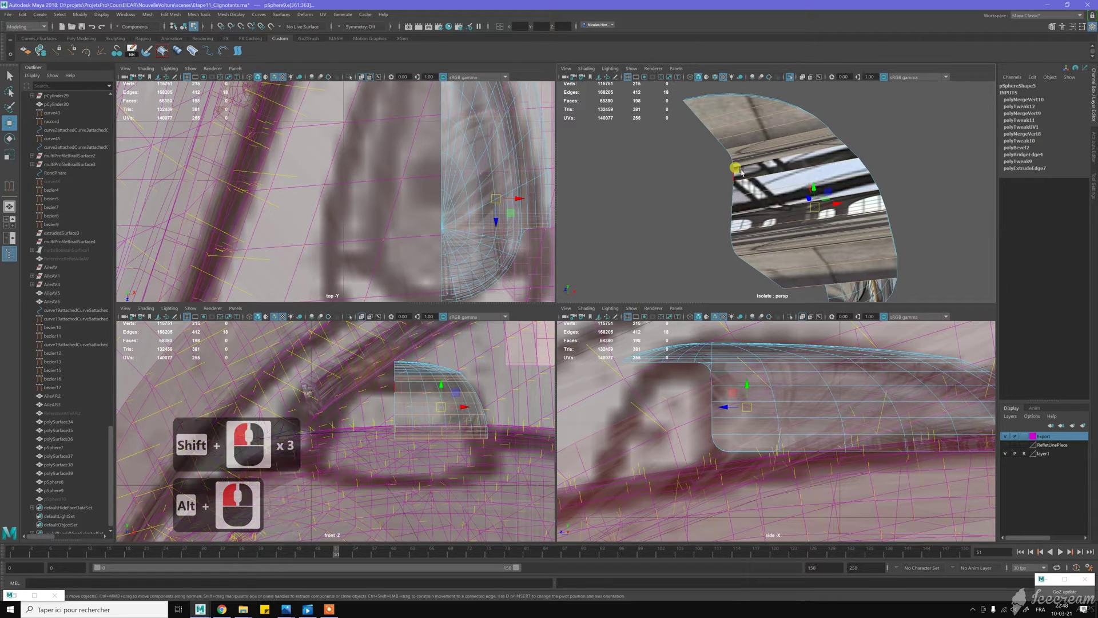
shift+right_drag(742, 172, 813, 177)
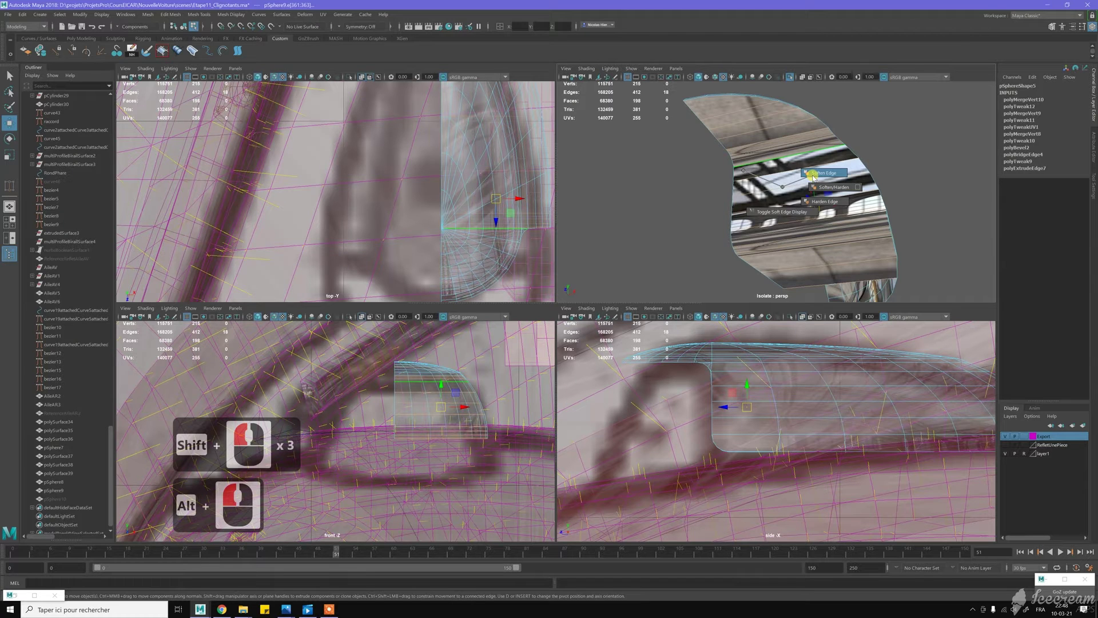
shift+right_drag(813, 178, 813, 178)
alt+drag(784, 171, 776, 183)
key(w)
right_click(777, 183)
click(837, 184)
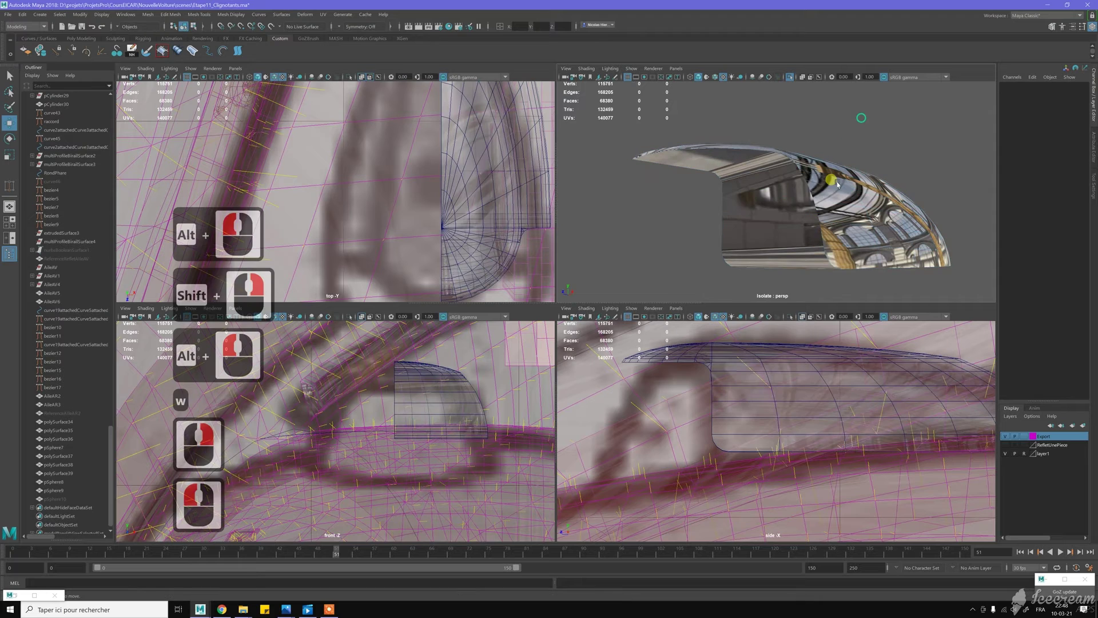
Examine the closed half housing from several angles and compare its profile with the side reference image
scroll(836, 184, down, 4)
mouse_move(835, 183)
alt+mouse_down()
mouse_move(783, 205)
mouse_move(809, 171)
mouse_move(829, 199)
alt+mouse_up()
alt+right_drag(847, 300, 890, 317)
alt+drag(890, 318, 763, 127)
click(871, 247)
click(776, 102)
alt+drag(768, 177, 788, 218)
alt+drag(831, 177, 799, 210)
scroll(779, 174, down, 5)
alt+drag(802, 135, 847, 191)
click(790, 194)
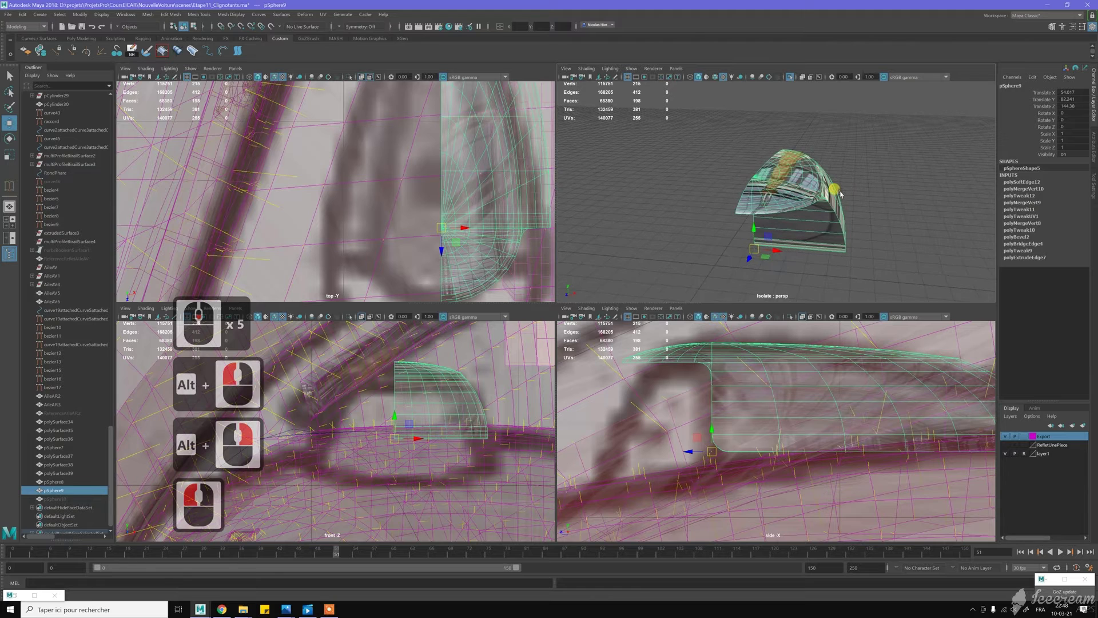
alt+right_drag(841, 195, 828, 225)
scroll(843, 358, down, 3)
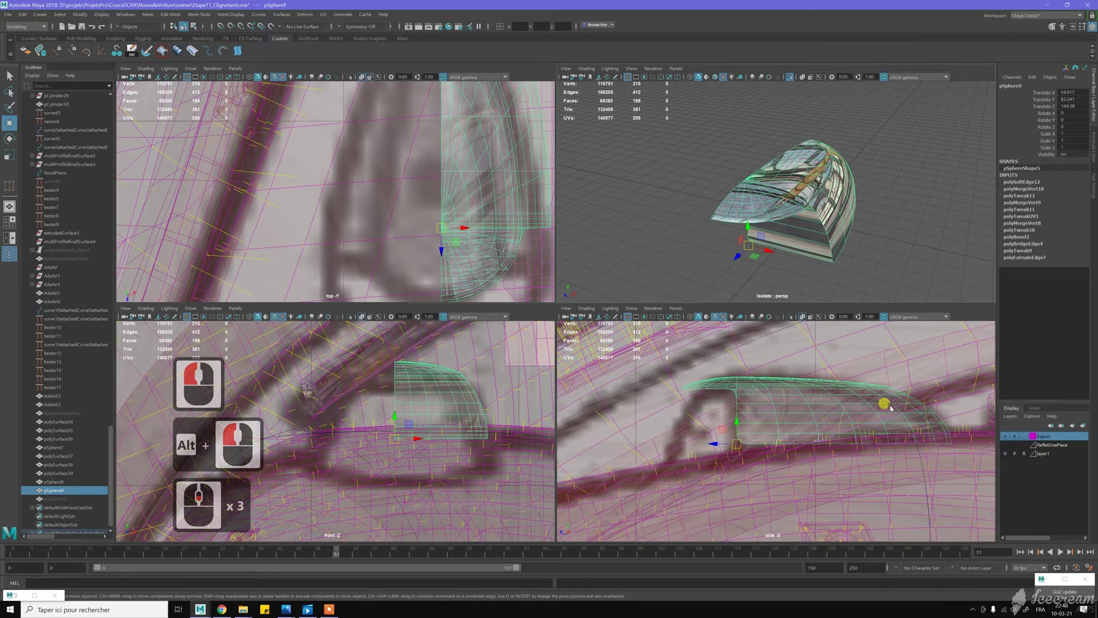
scroll(874, 404, down, 7)
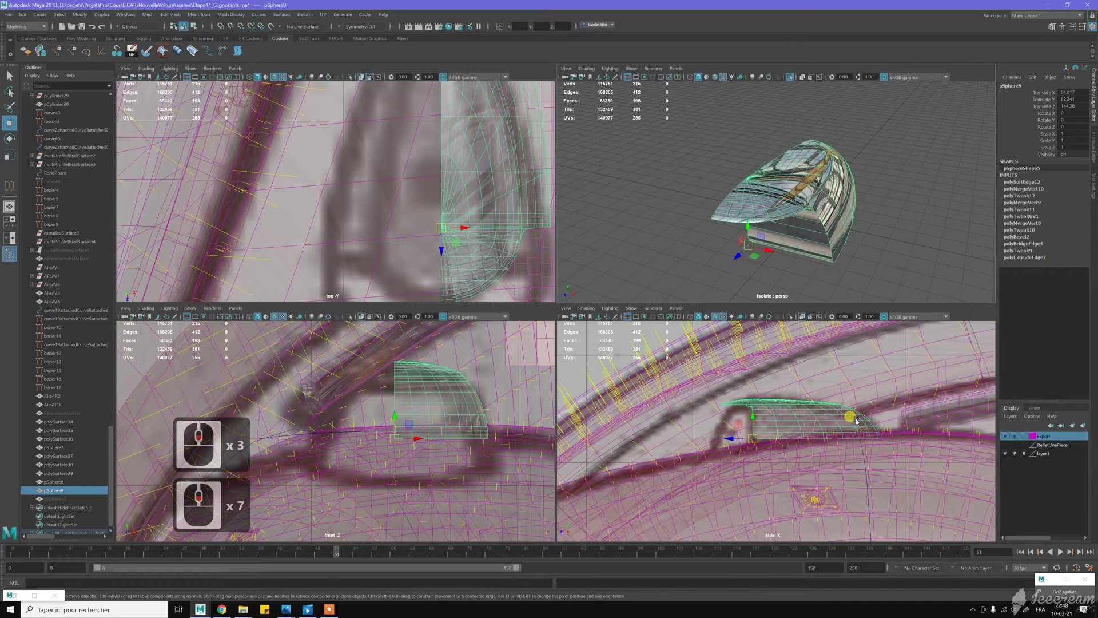
scroll(868, 396, down, 2)
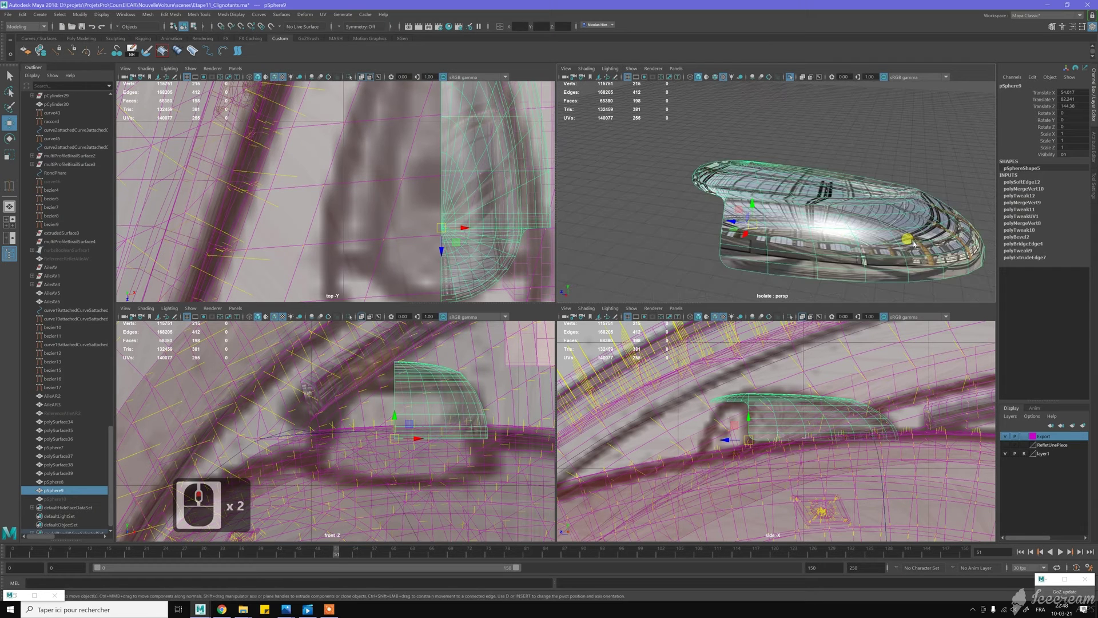
alt+drag(848, 244, 864, 224)
alt+middle_drag(864, 224, 877, 201)
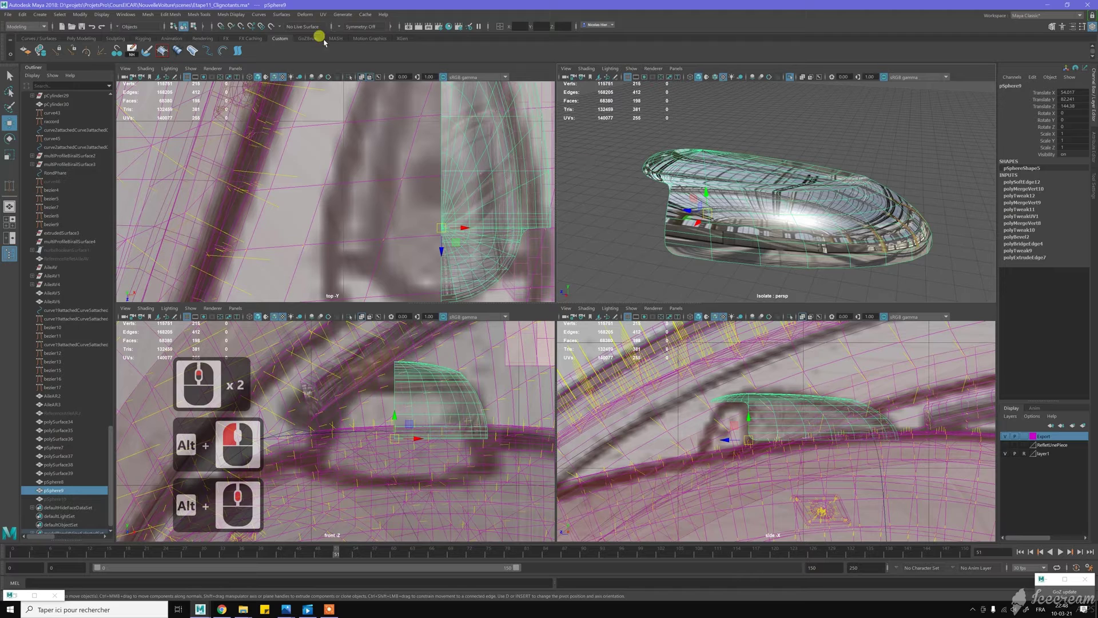
Add a lattice deformer to the half housing with 5 divisions in each of S, T and U
click(305, 15)
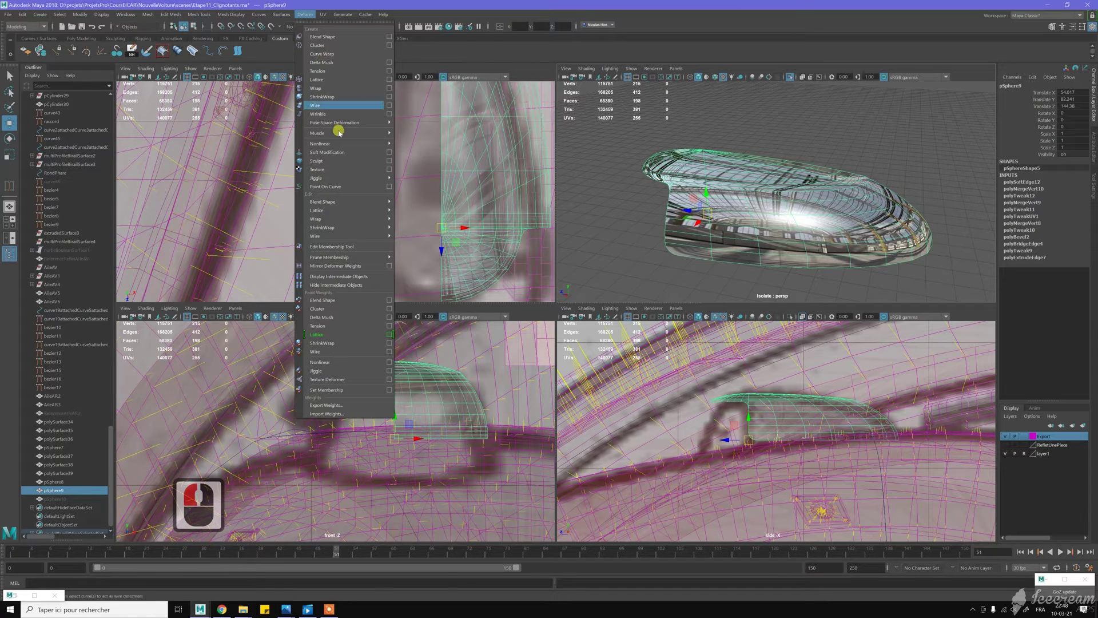
click(353, 84)
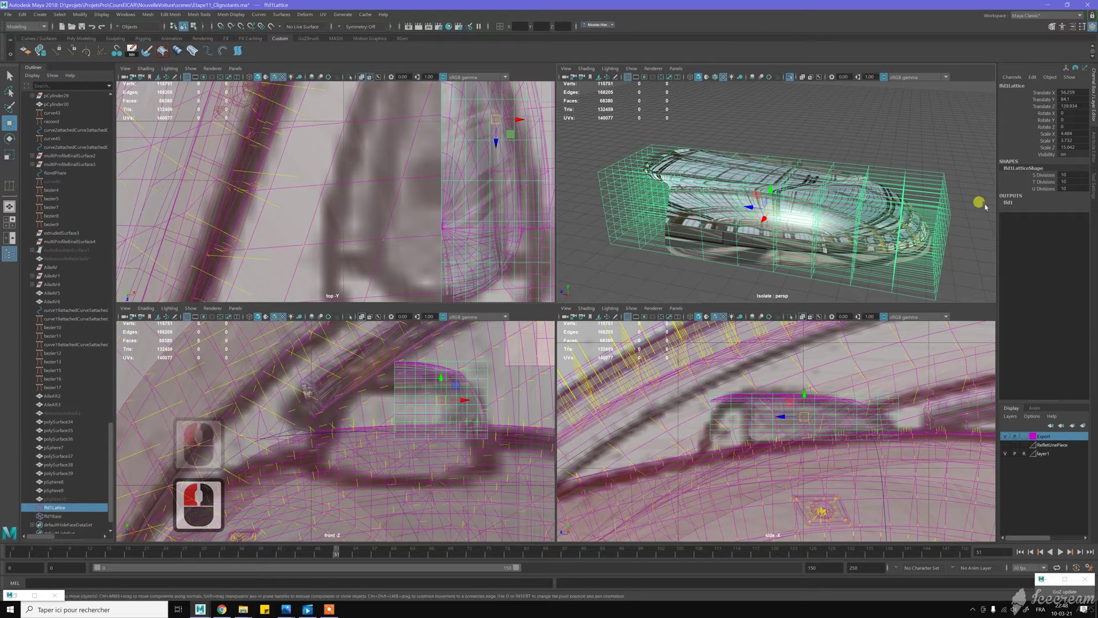
double_click(1068, 175)
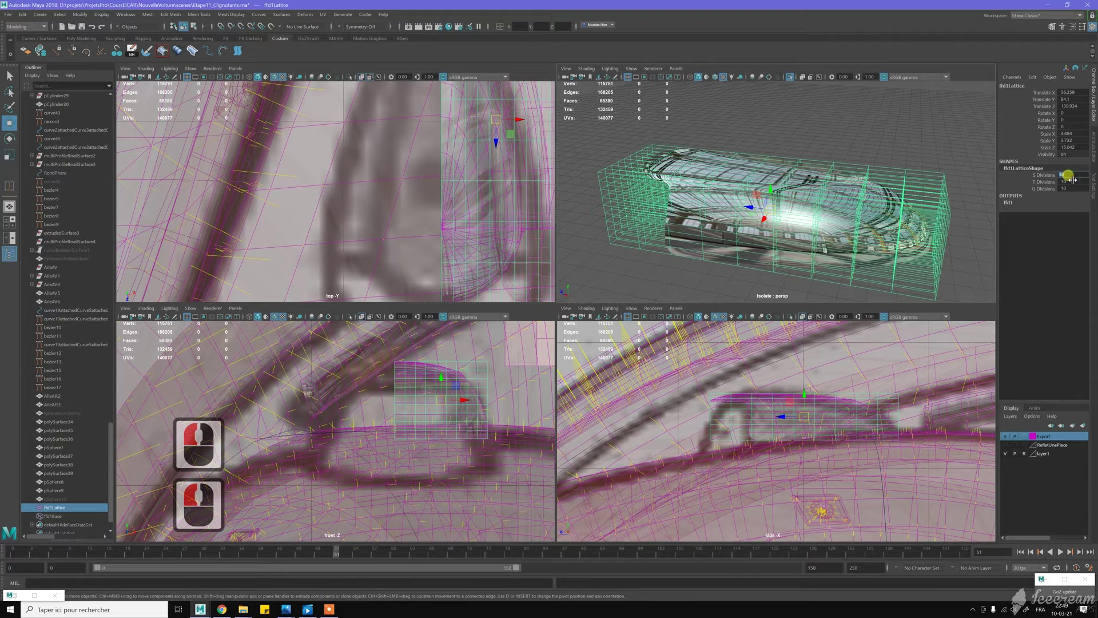
text(5)
click(1070, 181)
text(5)
click(1073, 187)
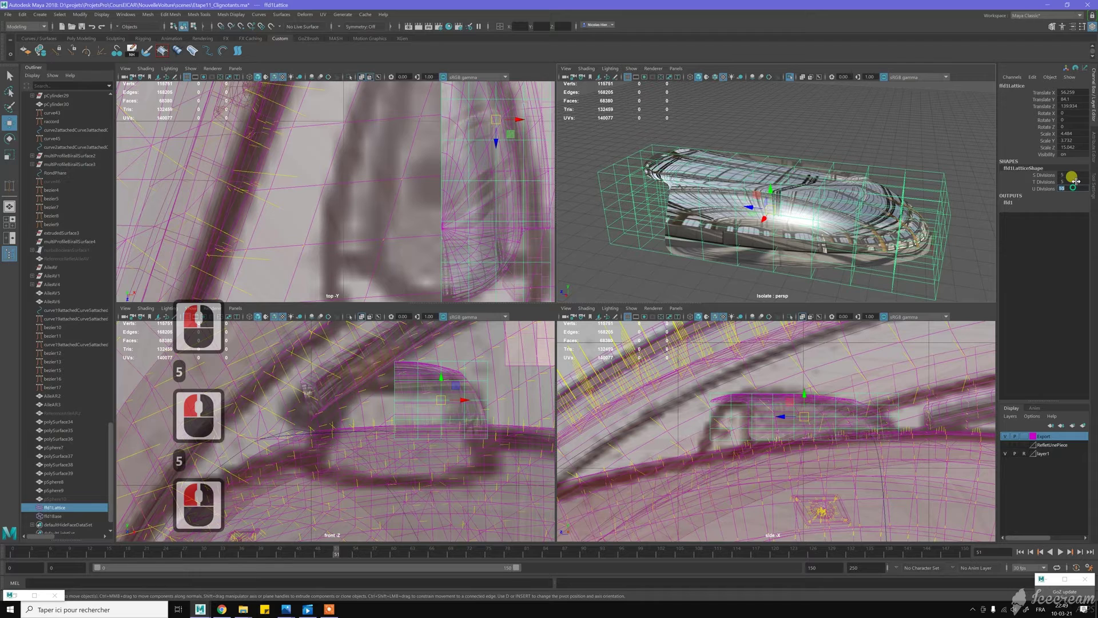
text(5)
click(1075, 181)
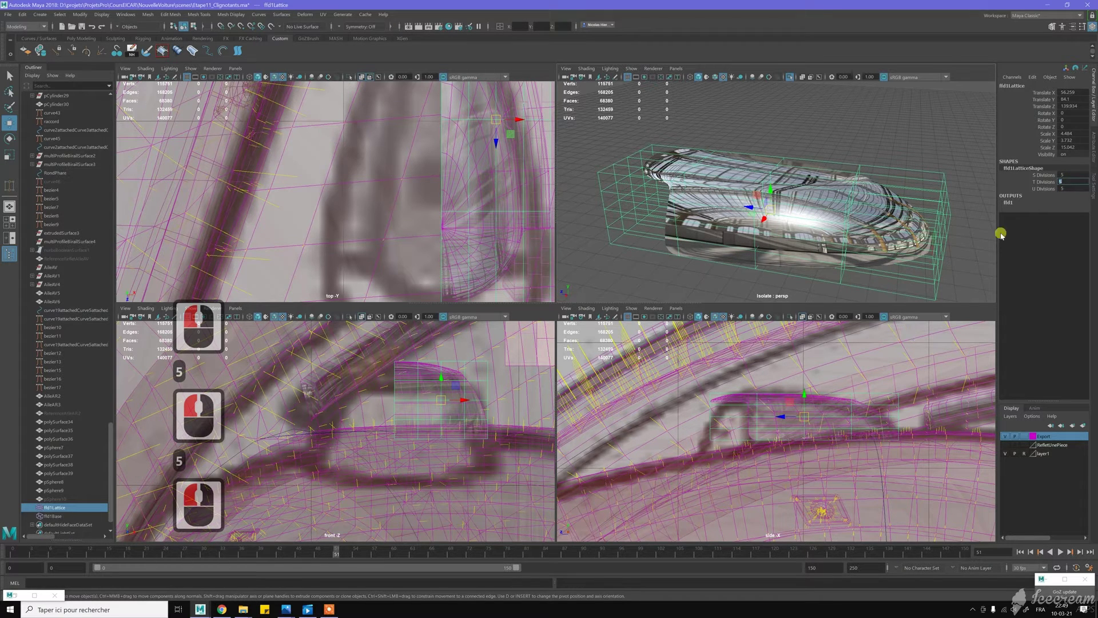
Try to scale the lattice points at the housing's tapered end vertically, with the scale pivot snapped to the lattice base
right_click(968, 159)
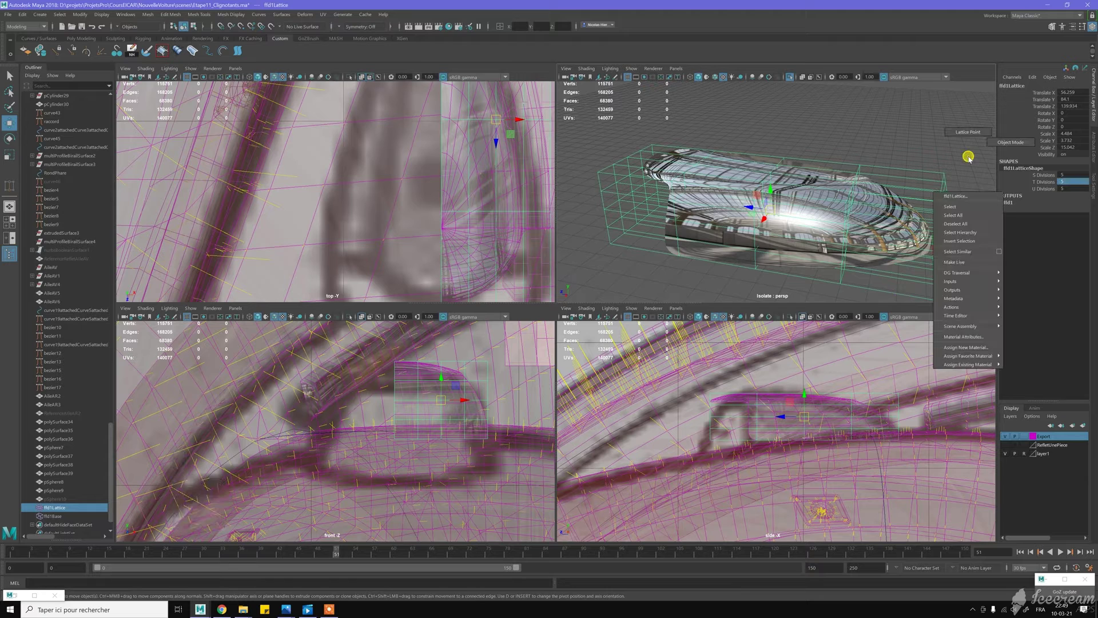
right_drag(968, 158, 966, 138)
drag(870, 370, 925, 470)
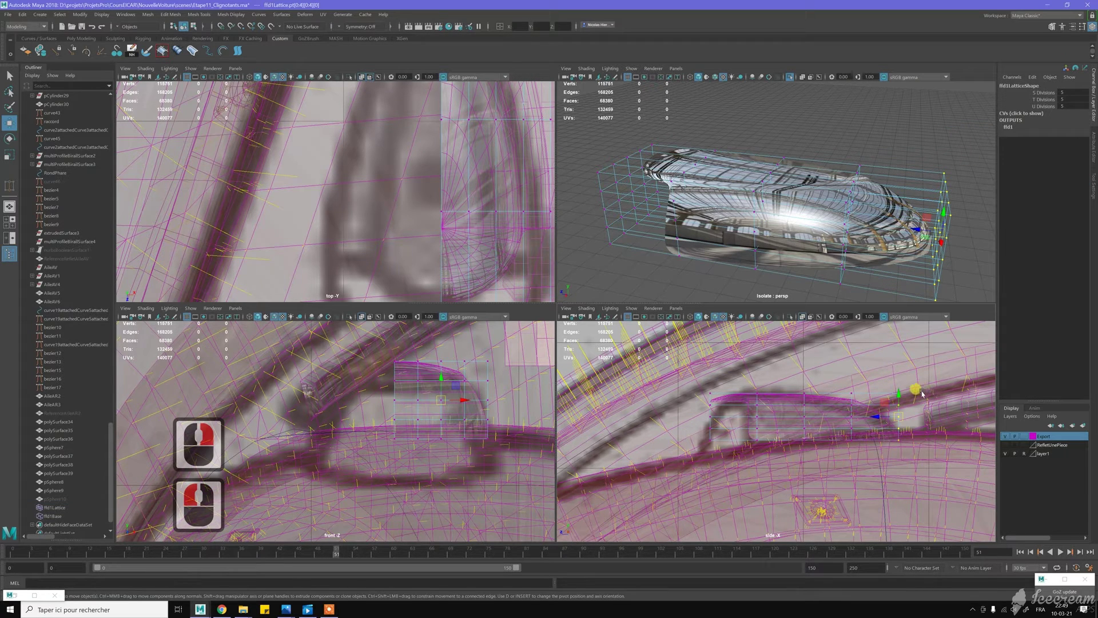
key(r)
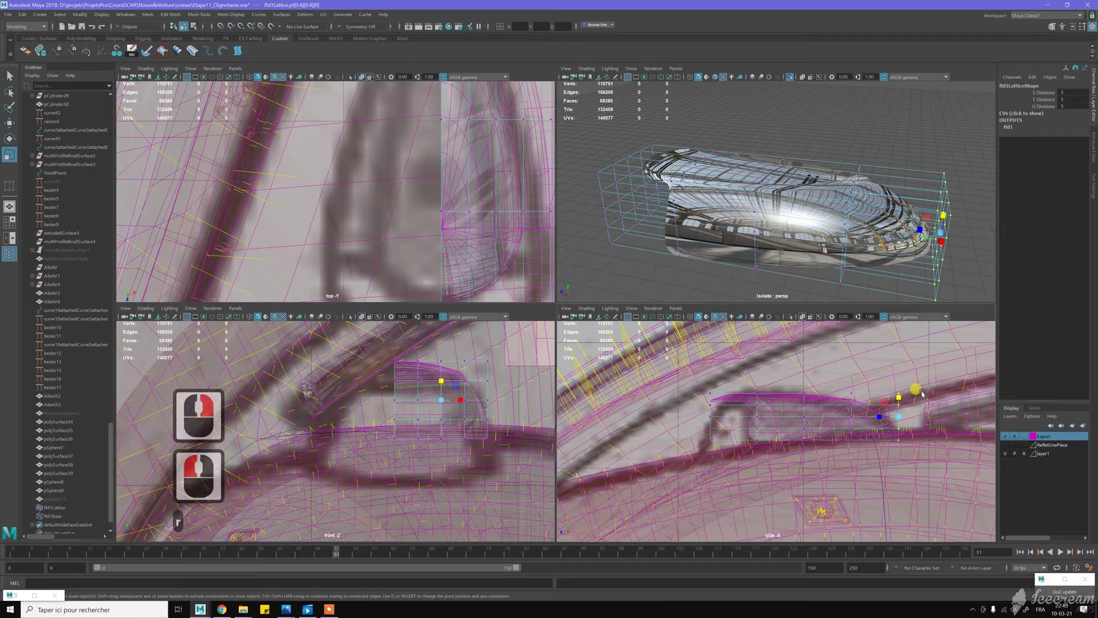
key(Insert)
key(v)
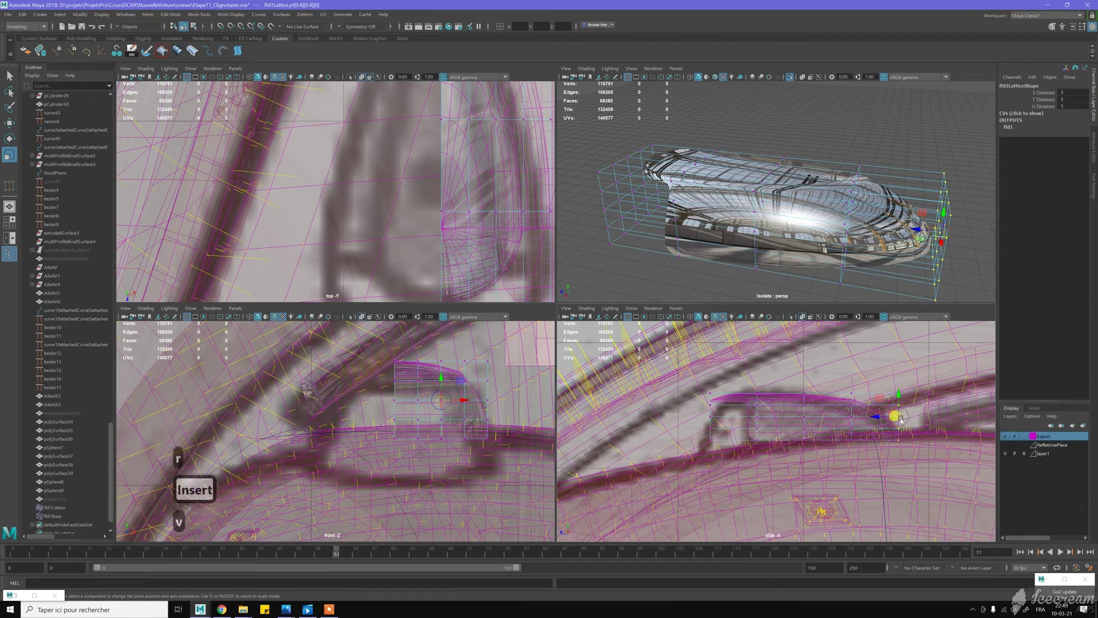
drag(900, 396, 895, 440)
key(Insert)
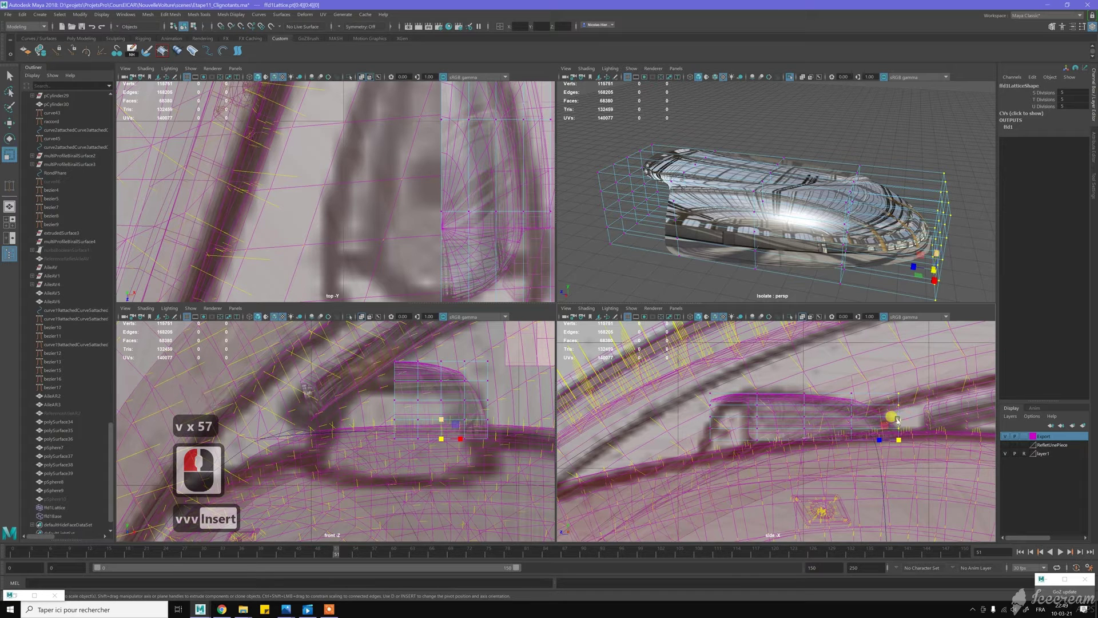
drag(897, 421, 906, 423)
Try to scale the lattice section next to the tapered end vertically from a pivot snapped to its base
drag(844, 382, 856, 452)
click(859, 411)
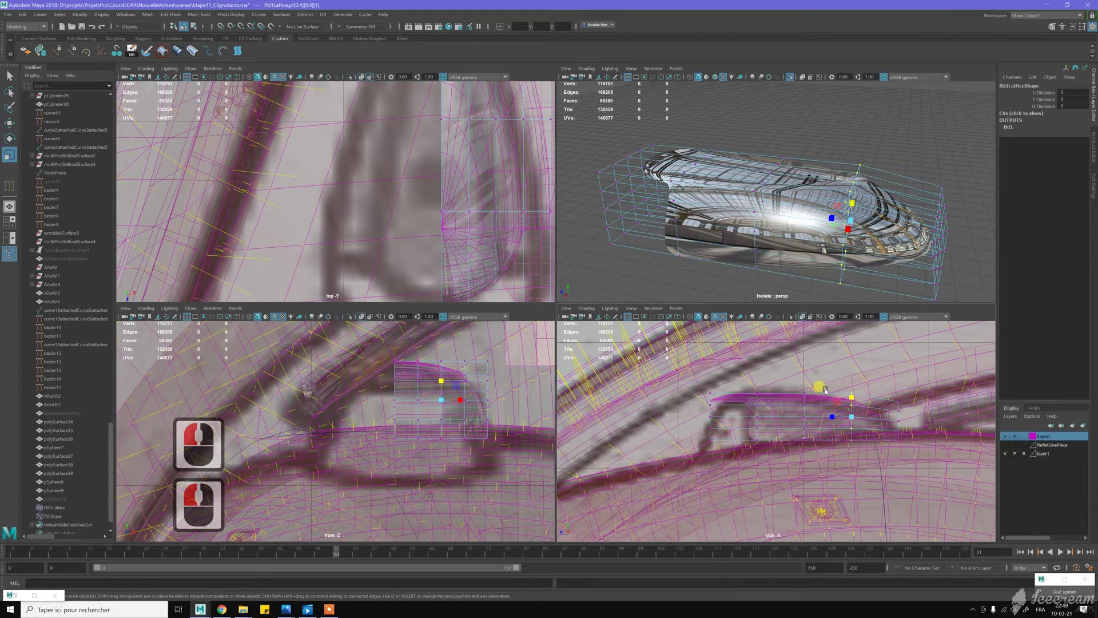
key(Insert)
key(v)
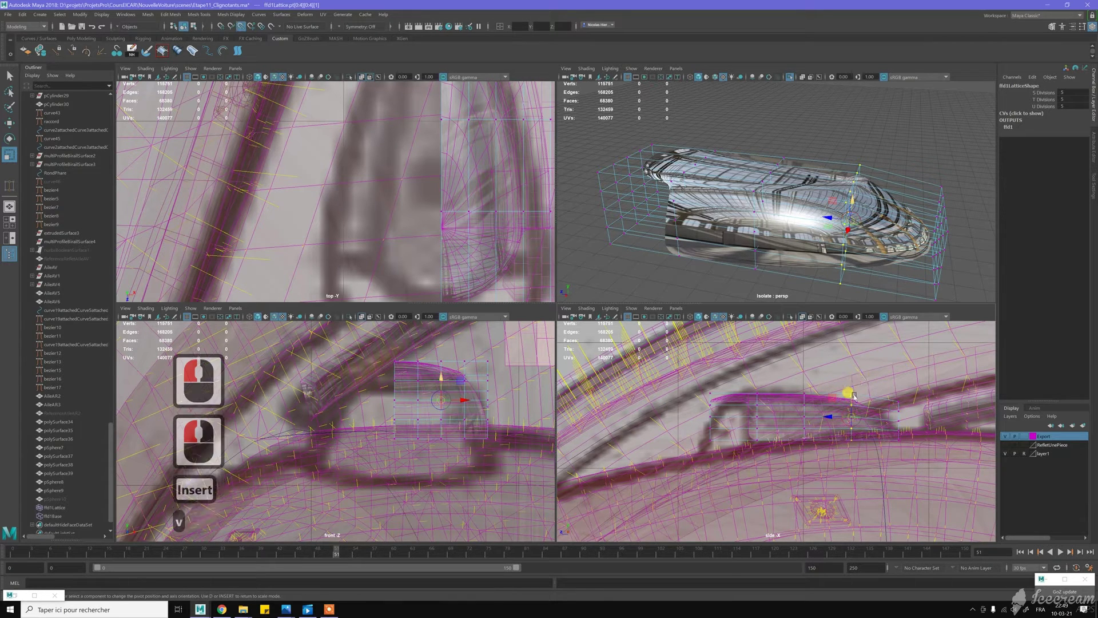
drag(853, 429, 861, 414)
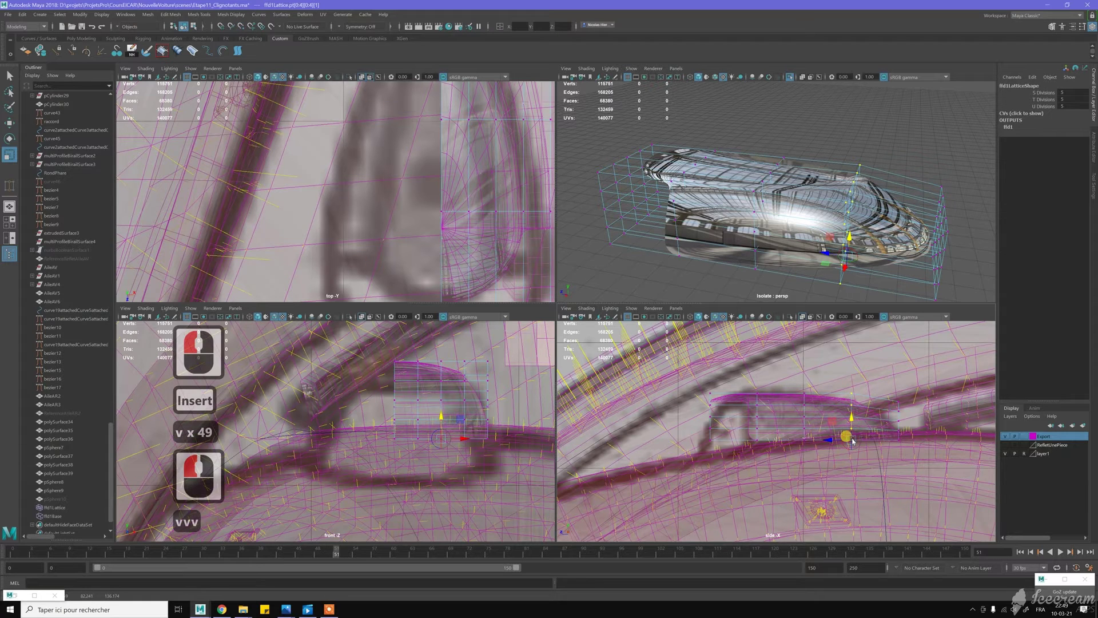
key(Insert)
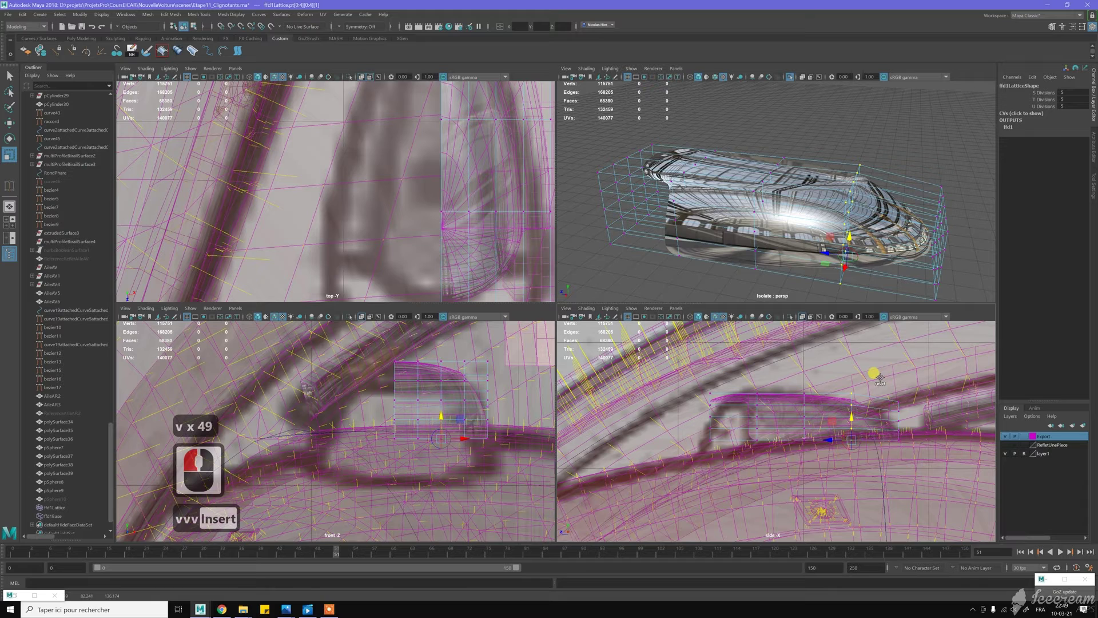
key(Insert)
drag(849, 421, 851, 425)
Try to scale the middle lattice section vertically, with its pivot snapped to the lattice base
drag(799, 380, 815, 456)
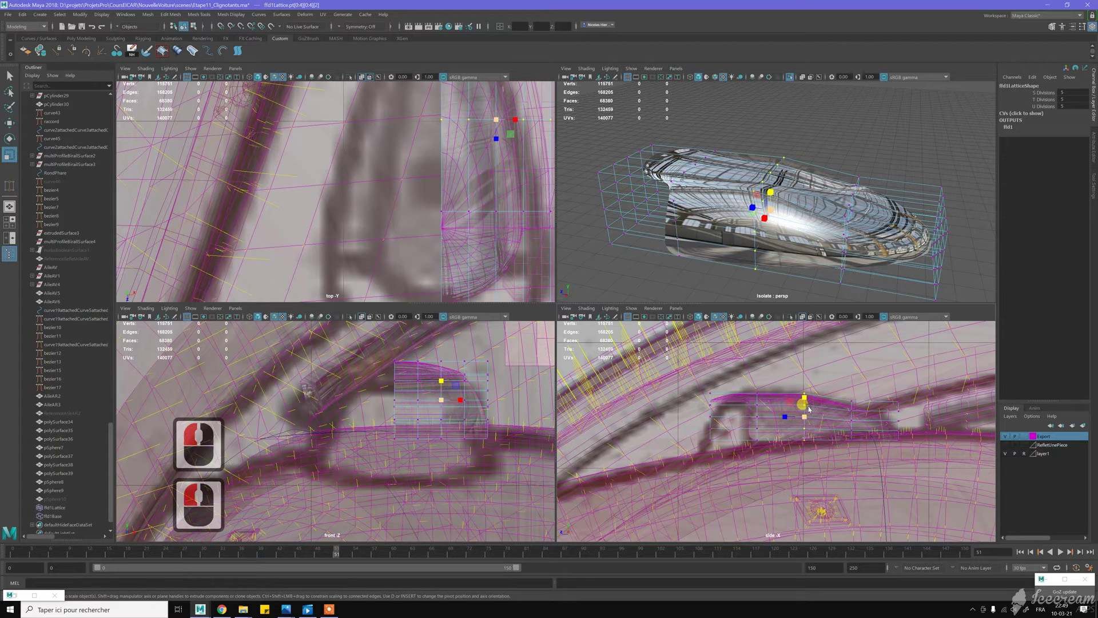
key(Insert)
key(v)
mouse_move(805, 394)
mouse_down()
mouse_move(803, 441)
mouse_move(816, 399)
mouse_move(788, 382)
mouse_move(818, 408)
mouse_up()
key(v)
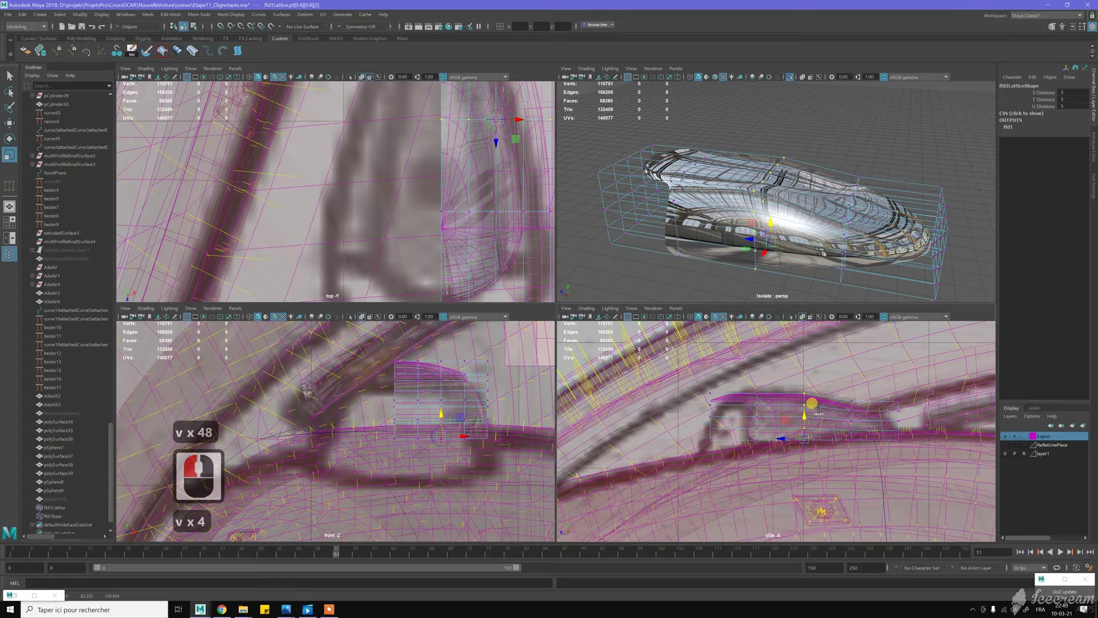
drag(819, 407, 819, 395)
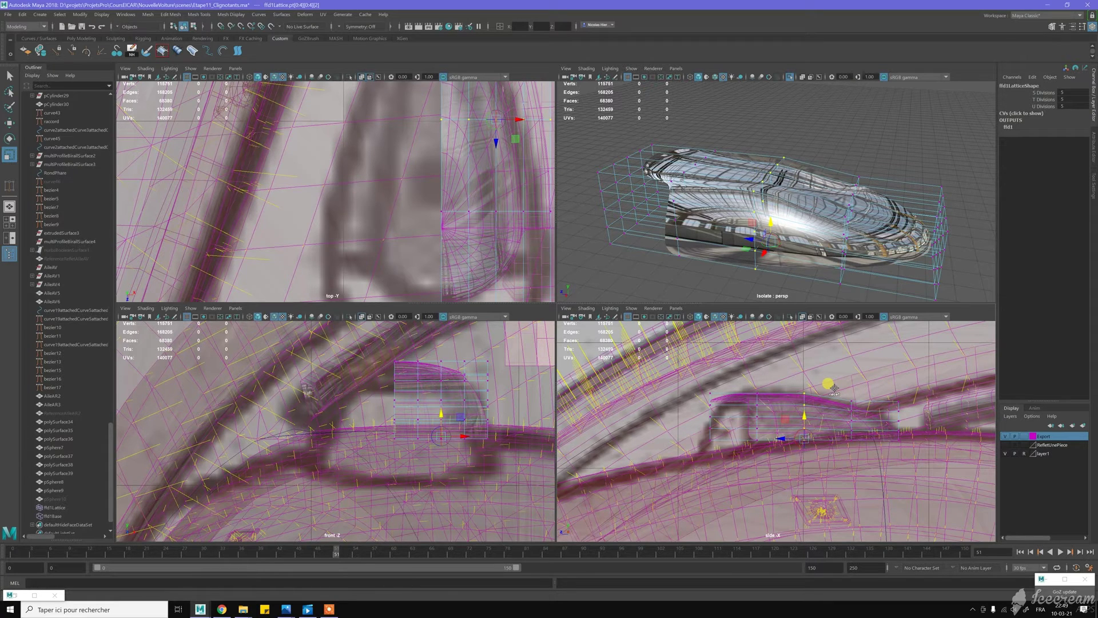
key(Insert)
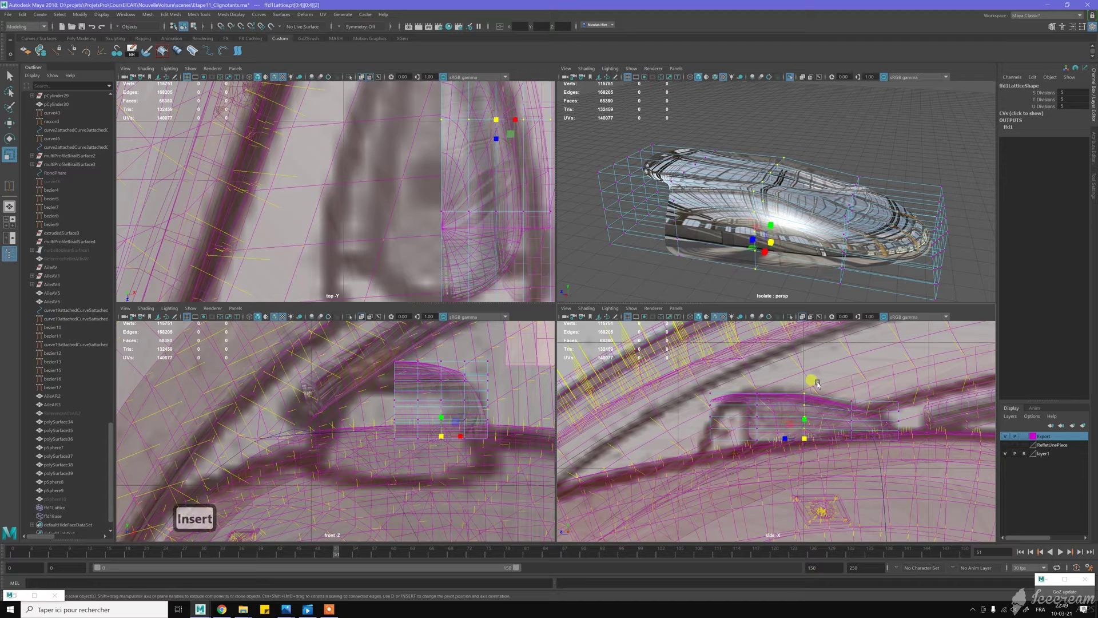
drag(804, 420, 804, 420)
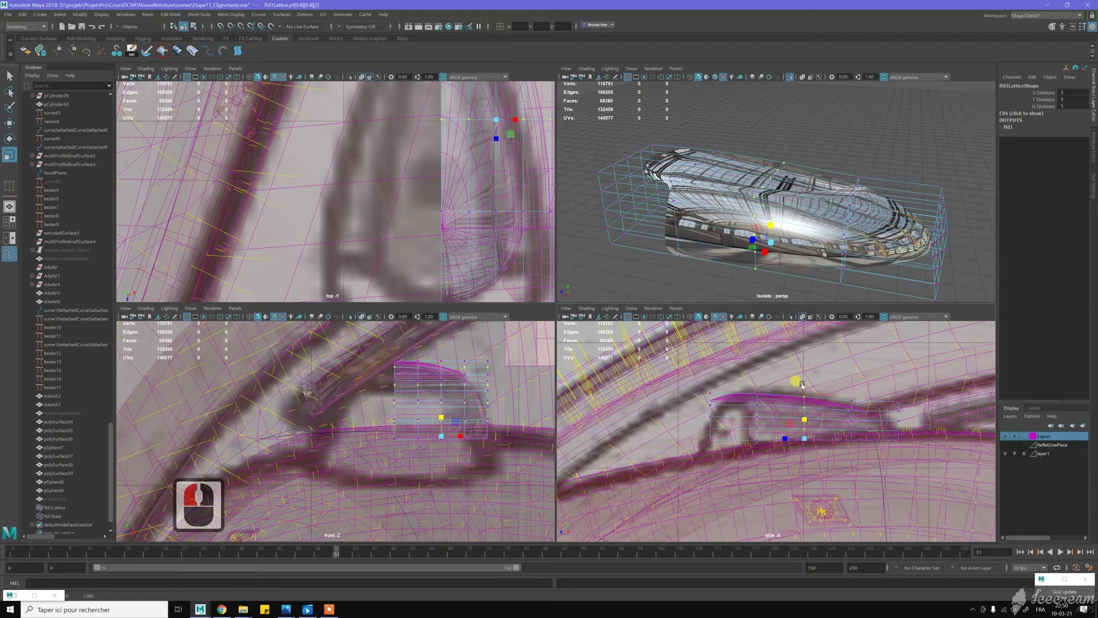
Check the profile from the opposite side and try to readjust the vertical scale of the middle lattice section
scroll(853, 213, up, 2)
alt+drag(855, 214, 743, 201)
key(q)
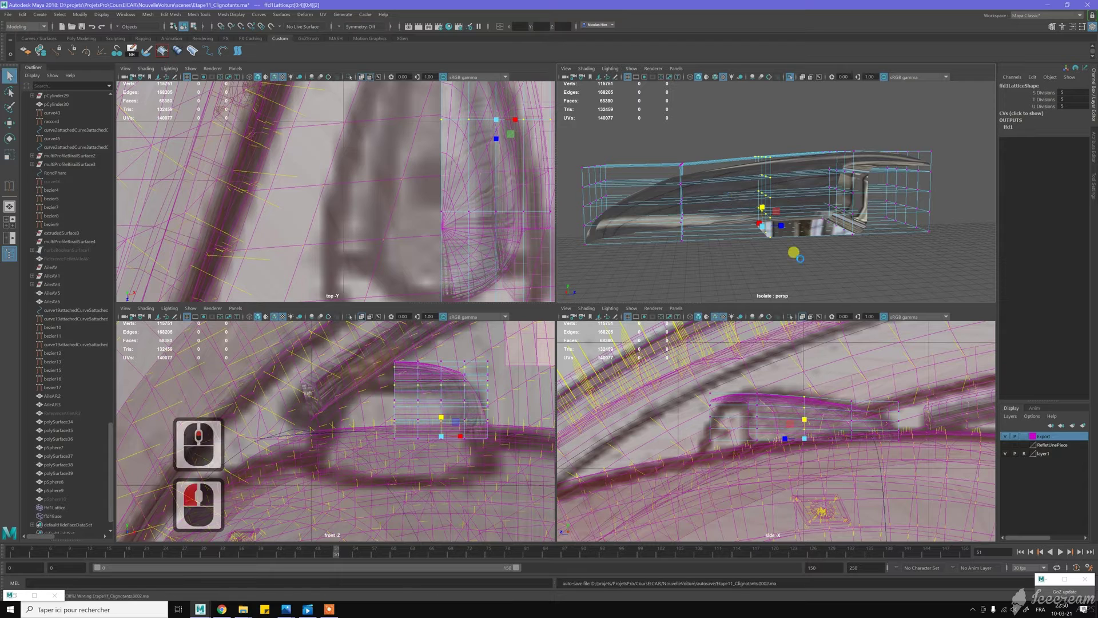
drag(806, 420, 805, 418)
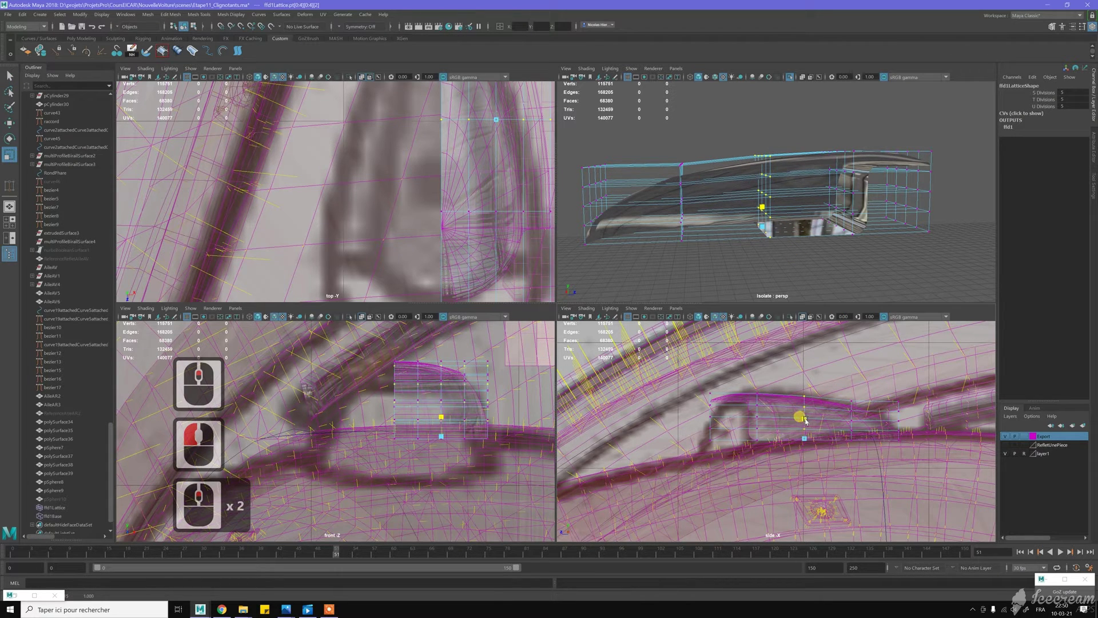
click(771, 261)
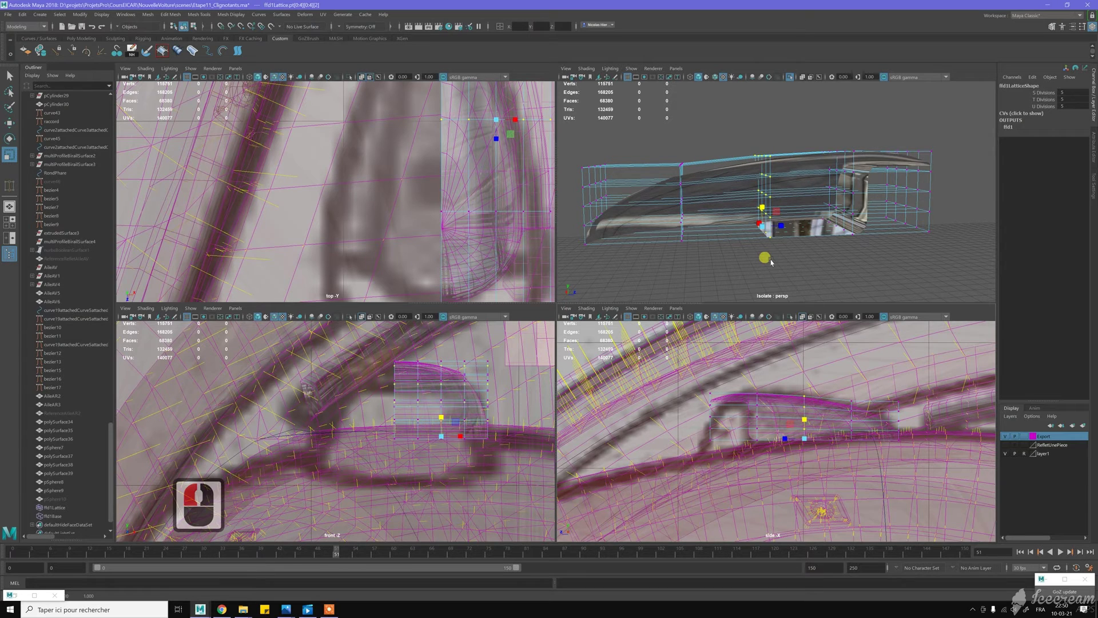
Return to object mode, examine the deformed housing's curvature from several angles, and select the lattice
alt+drag(733, 199, 833, 217)
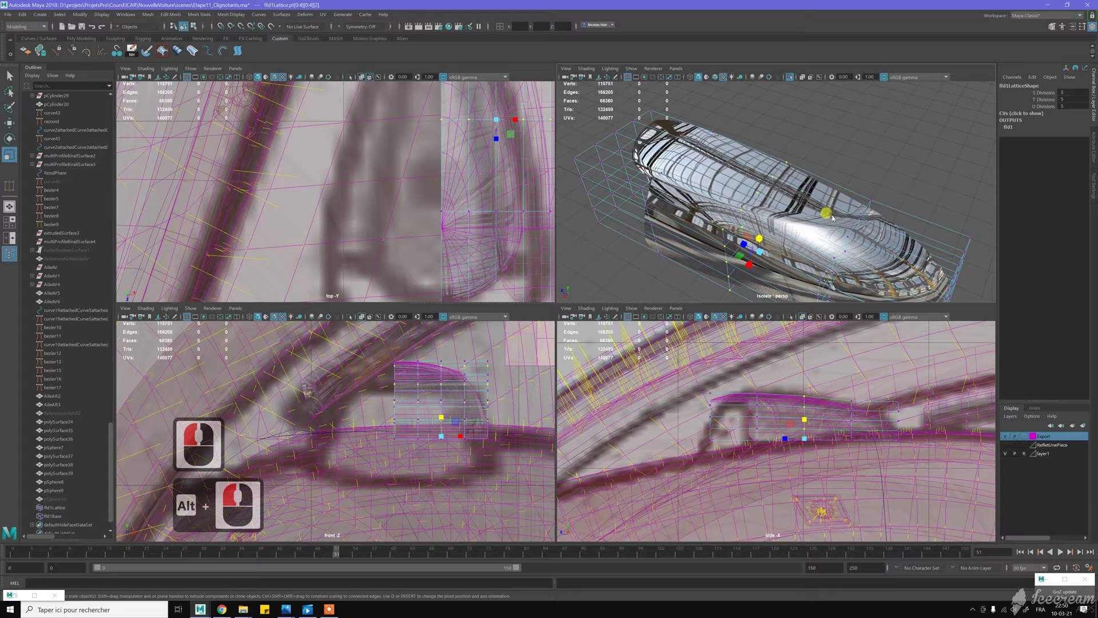
right_drag(830, 208, 878, 178)
click(878, 182)
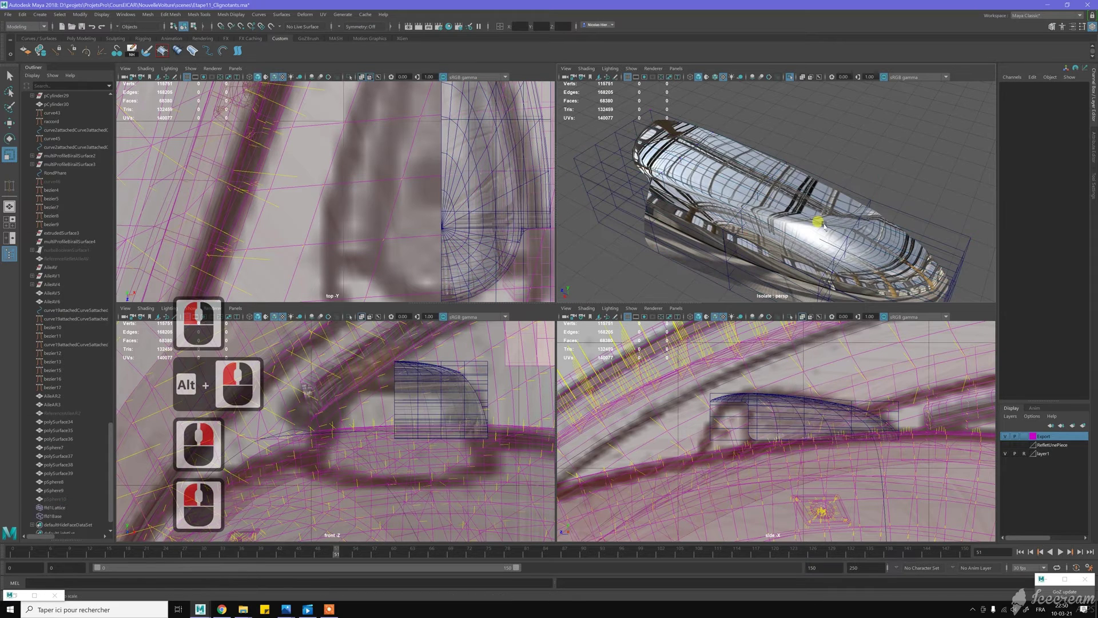
alt+drag(883, 201, 850, 216)
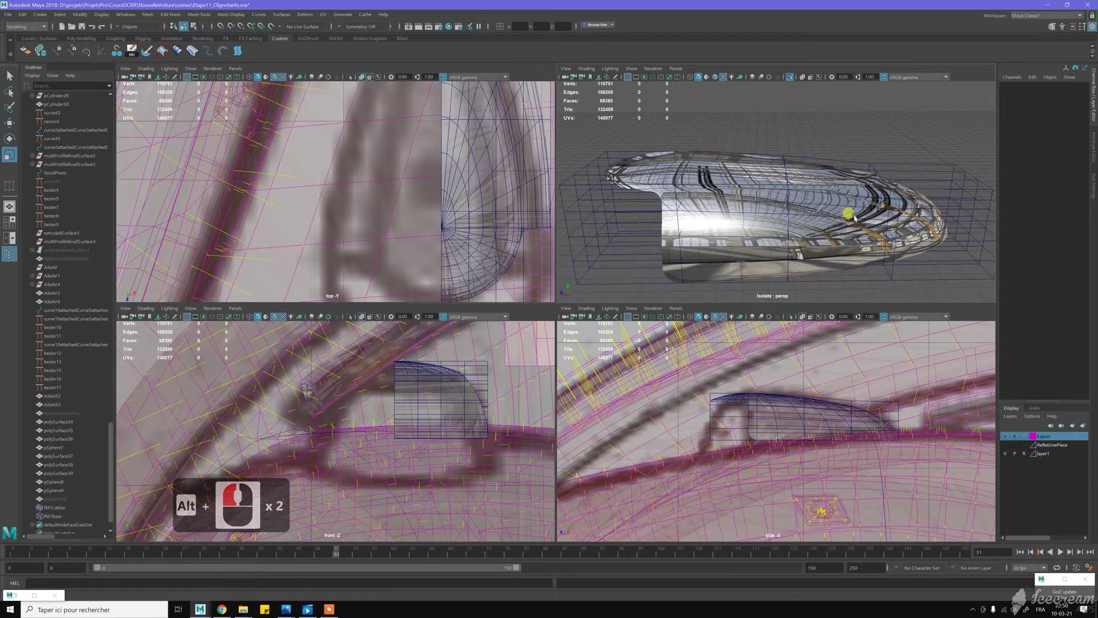
click(886, 222)
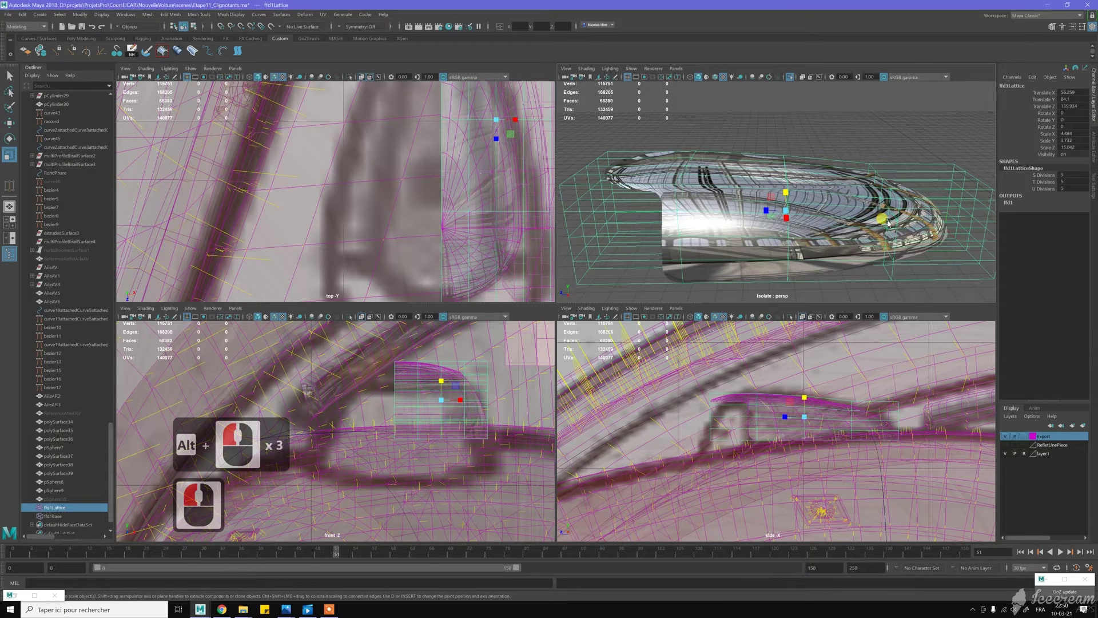
click(28, 15)
mouse_move(39, 15)
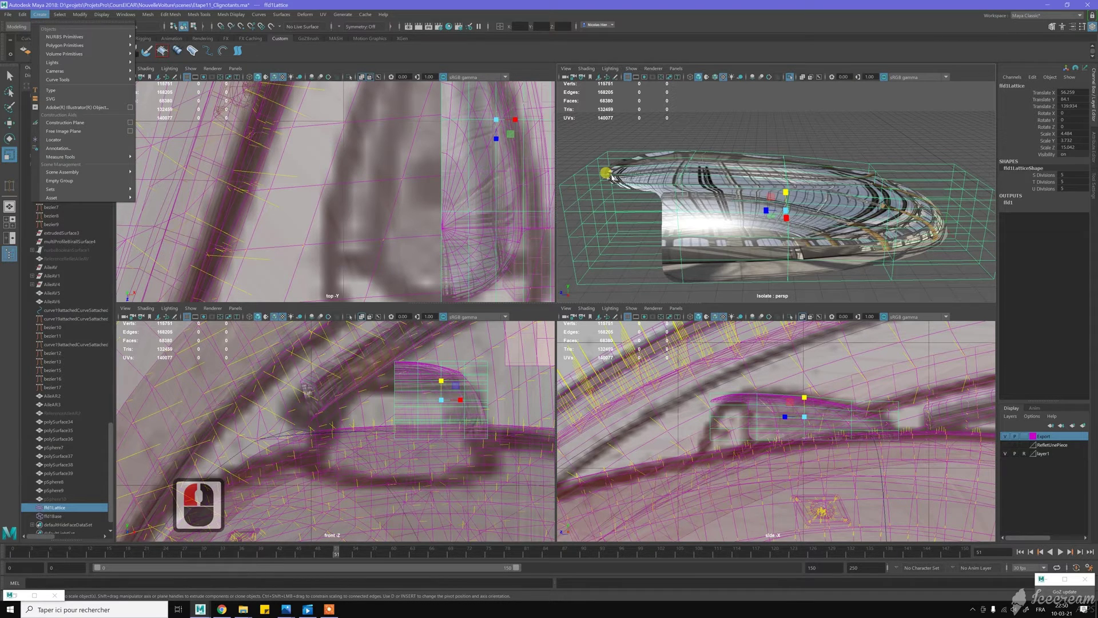
click(685, 101)
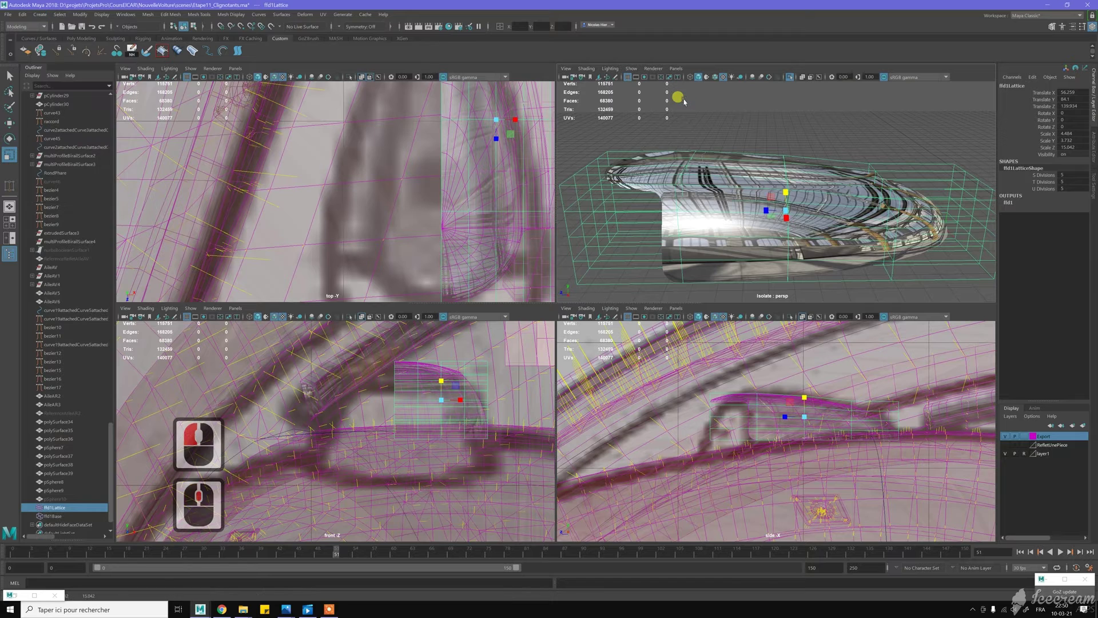
Undo the scaling of the middle, adjacent and tapered-end lattice sections
key(z)
key(z)
key(z)
key(z)
key(z)
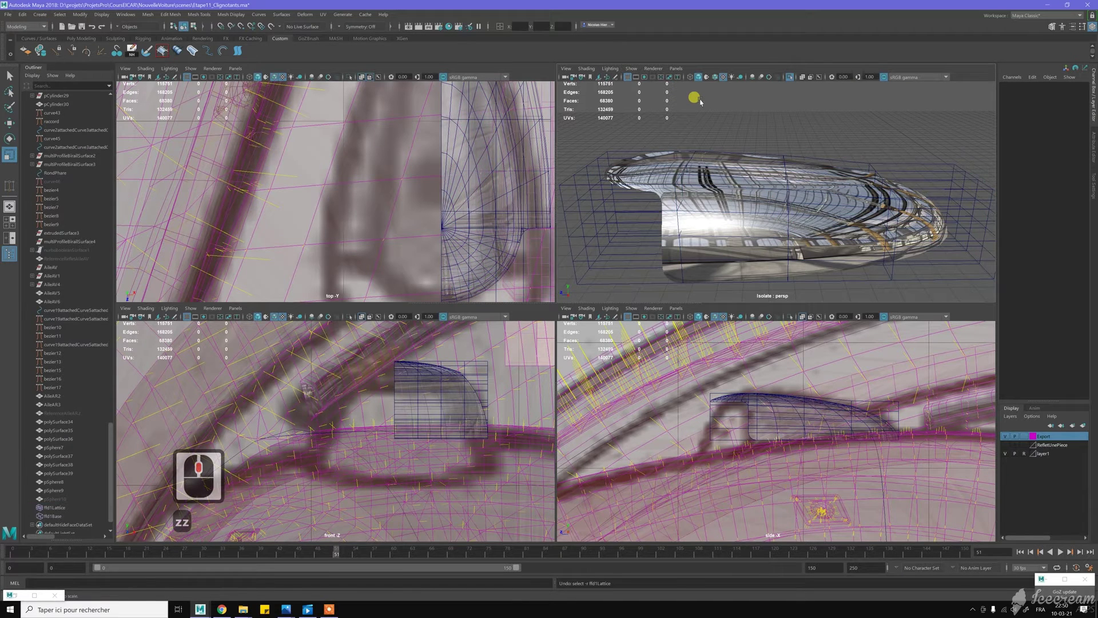
key(z)
key(z)
key(z)
key(z)
key(z)
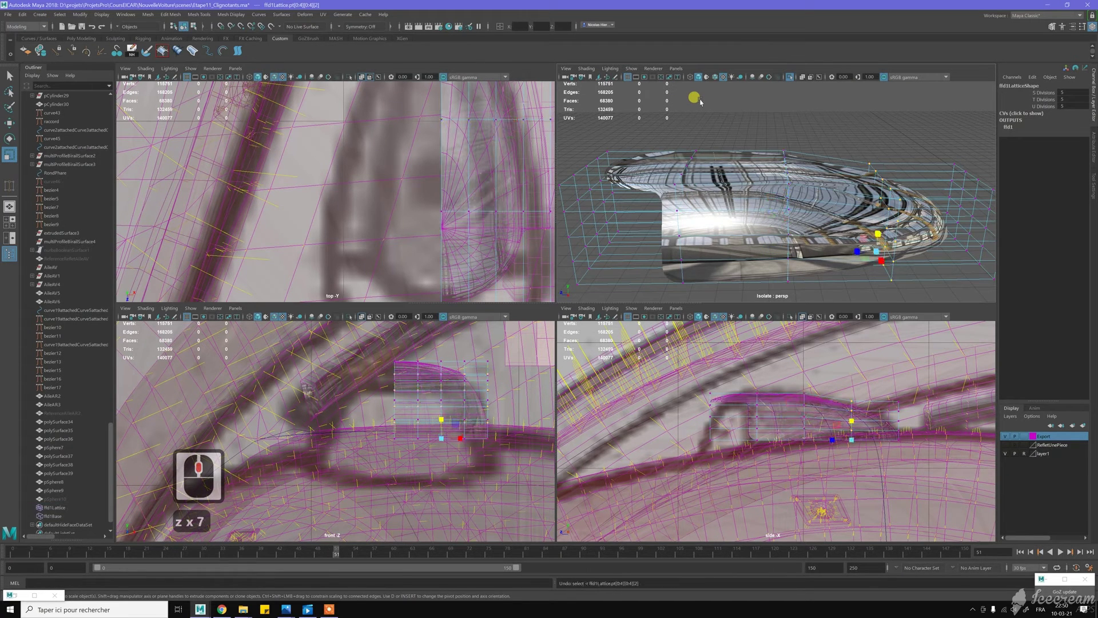
key(z)
key(z)
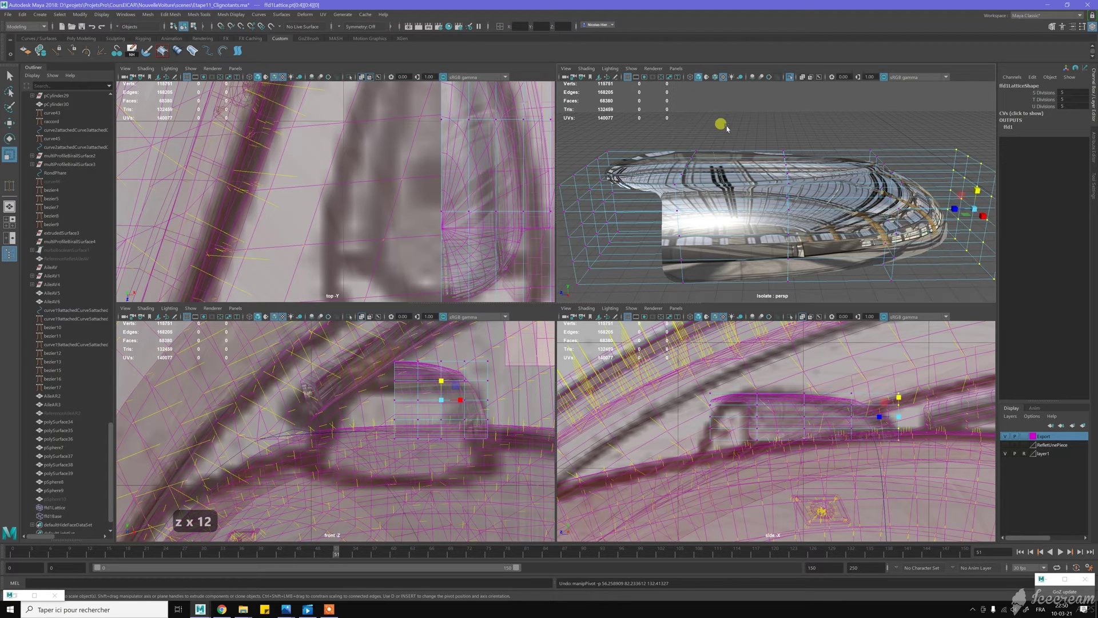
Return to object mode and delete the lattice from the half housing
key(w)
right_drag(810, 167, 839, 153)
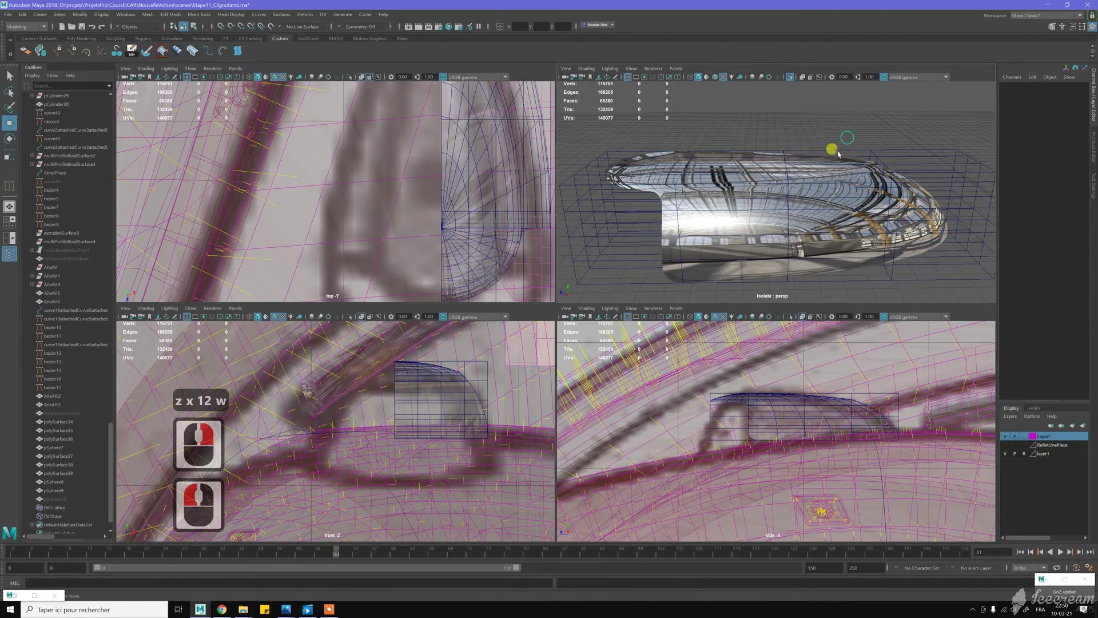
right_click(642, 203)
click(642, 203)
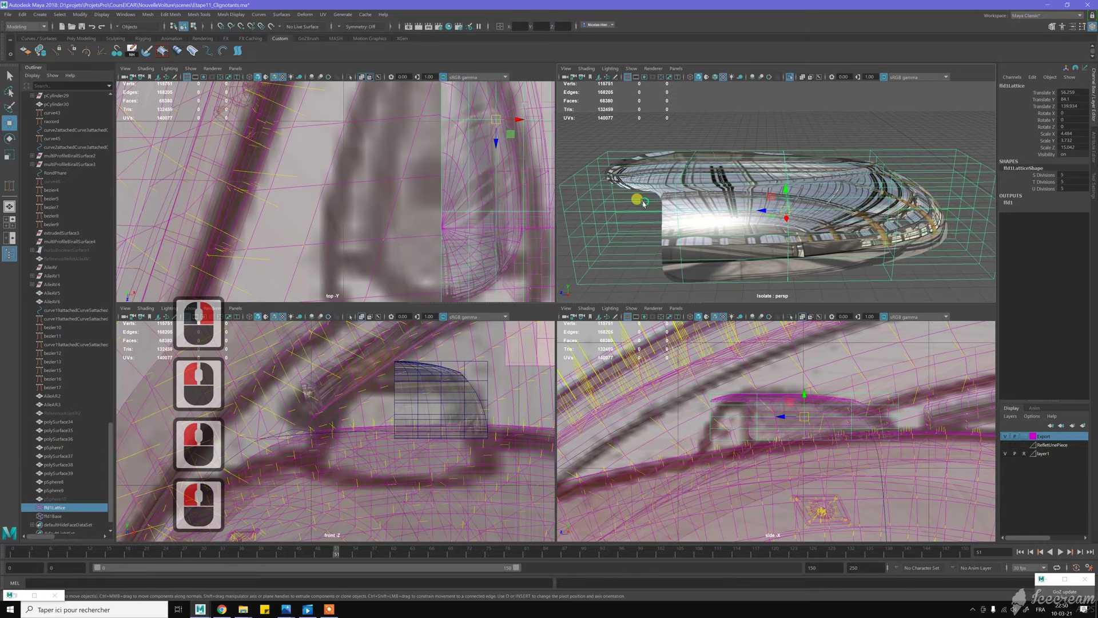
key(Delete)
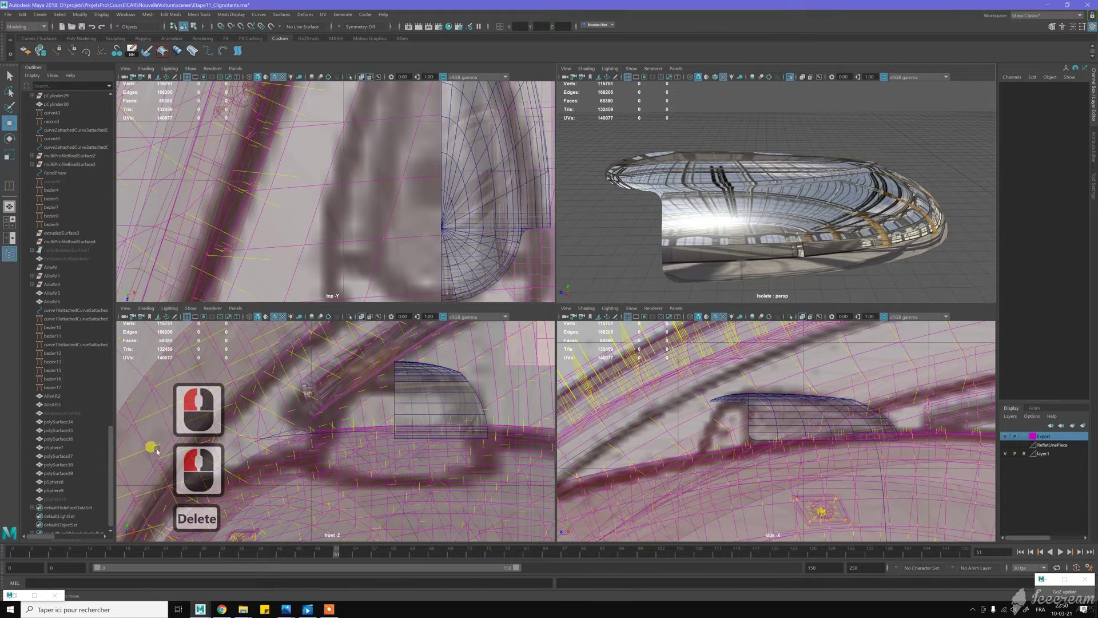
Unhide pSphere10 and turn off isolation in the perspective view to show it with the housing and car body
click(80, 499)
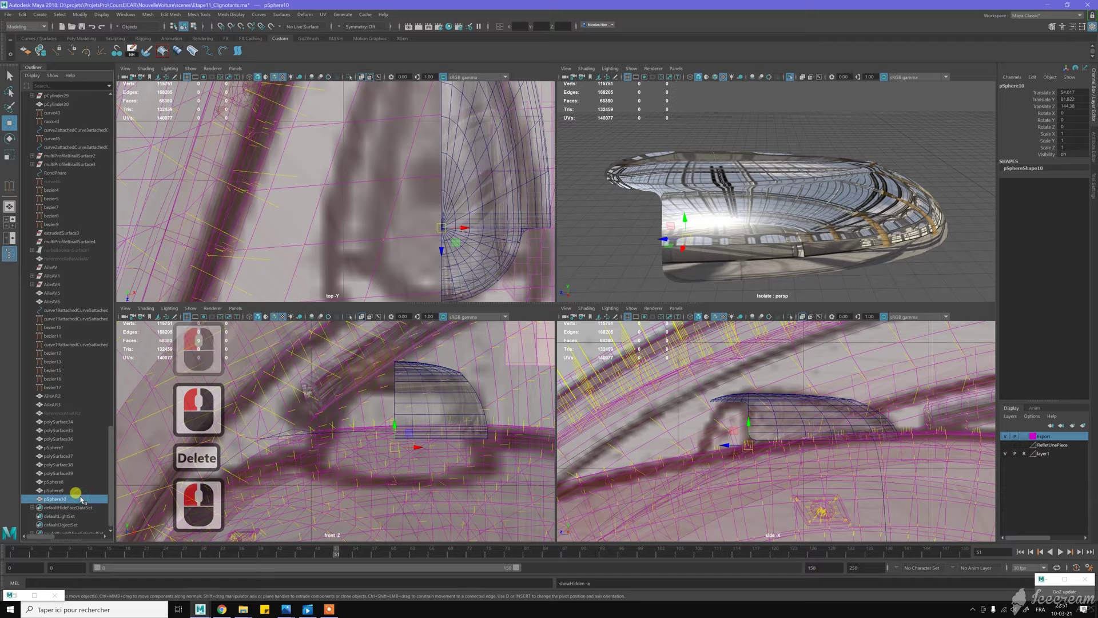
key(shift+h)
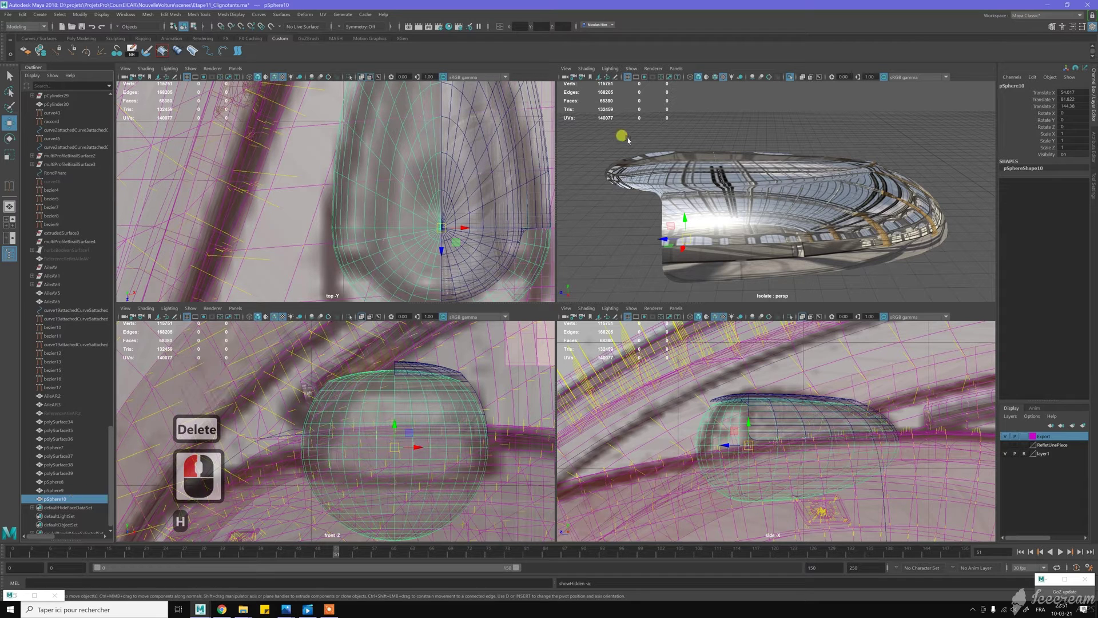
click(789, 76)
alt+drag(764, 173, 656, 195)
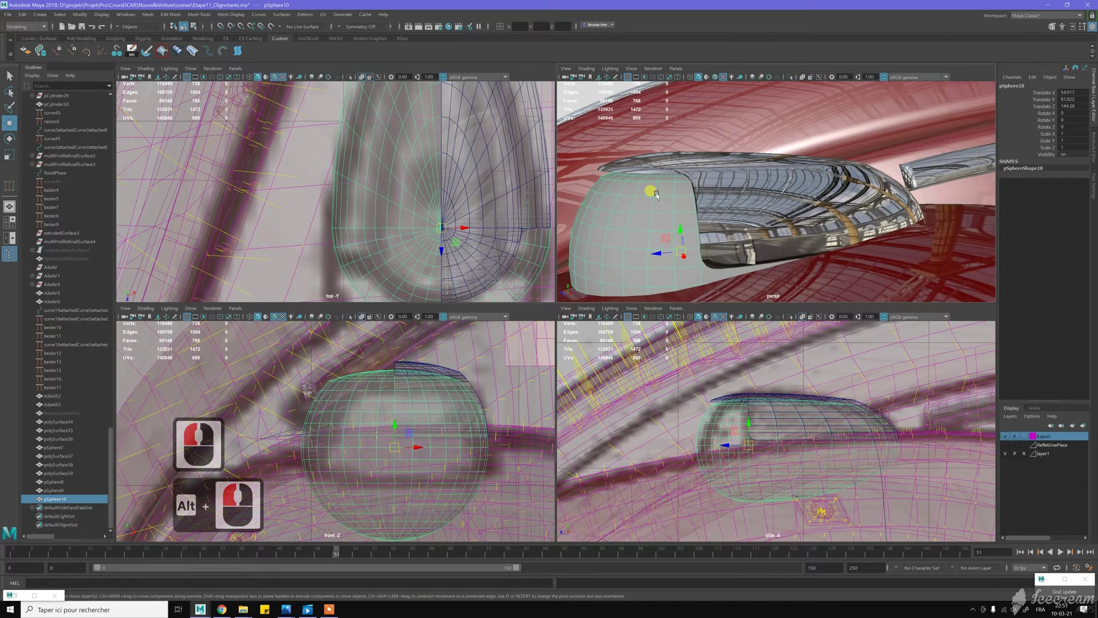
mouse_move(730, 178)
alt+mouse_down()
mouse_move(794, 174)
mouse_move(739, 196)
mouse_move(728, 188)
alt+mouse_up()
Select the half housing and the lens sphere, freeze their transformations and delete their non-deformer history
click(794, 175)
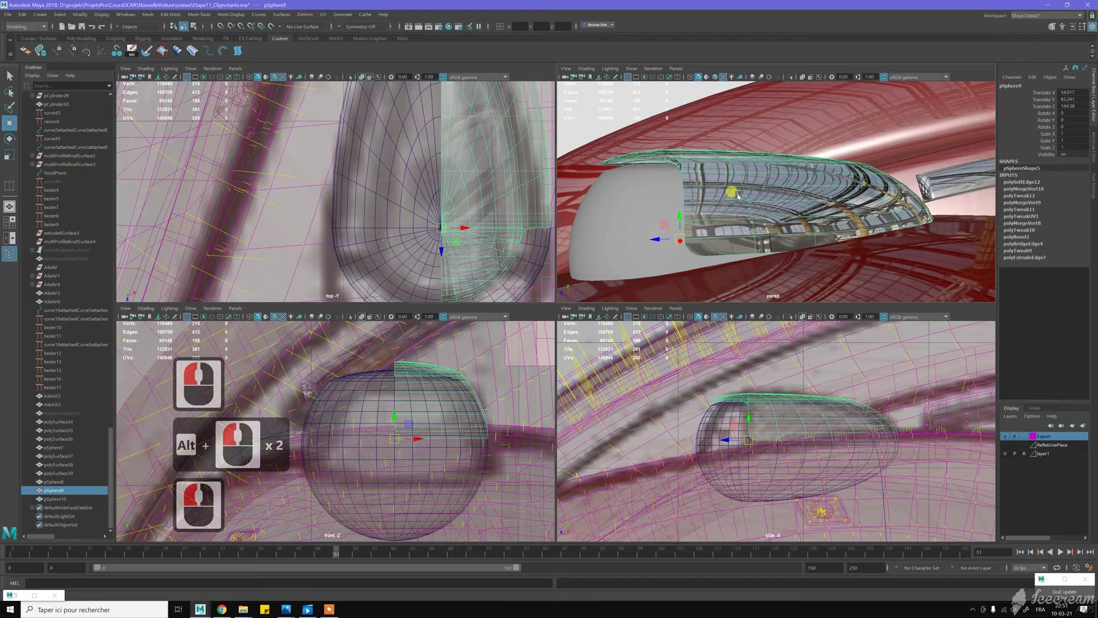
click(640, 203)
shift+click(704, 183)
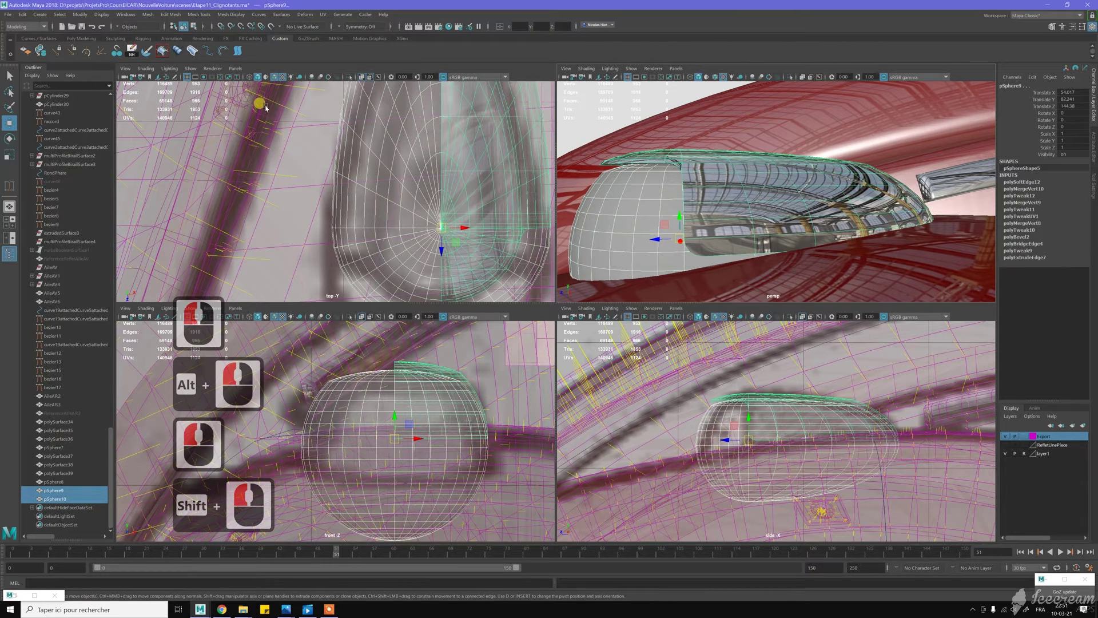
click(79, 15)
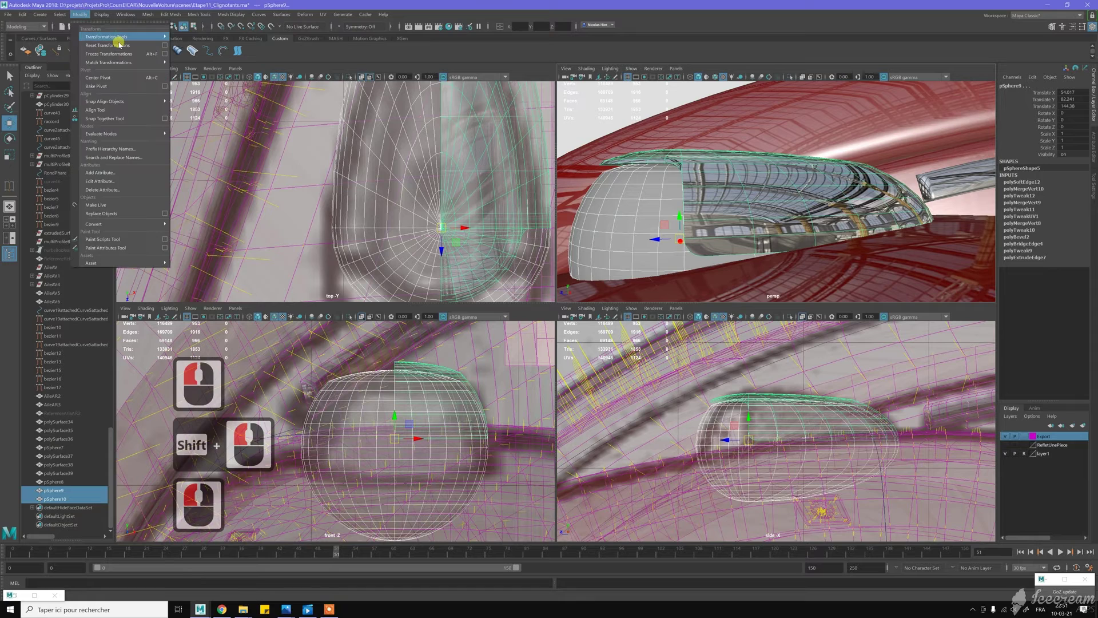
mouse_move(143, 62)
click(192, 69)
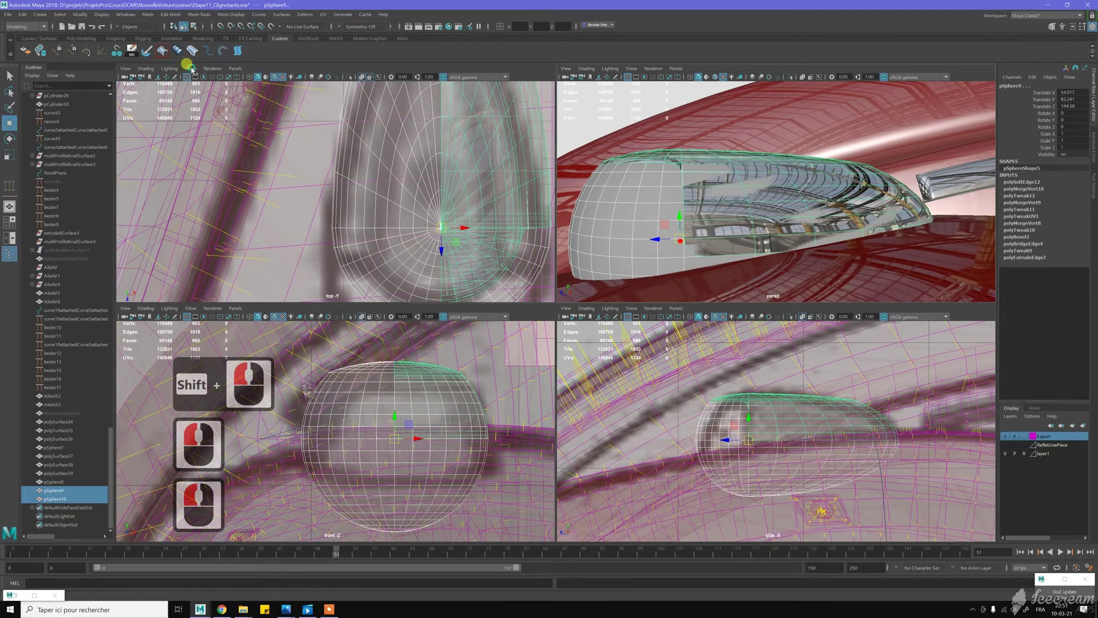
alt+drag(600, 153, 645, 155)
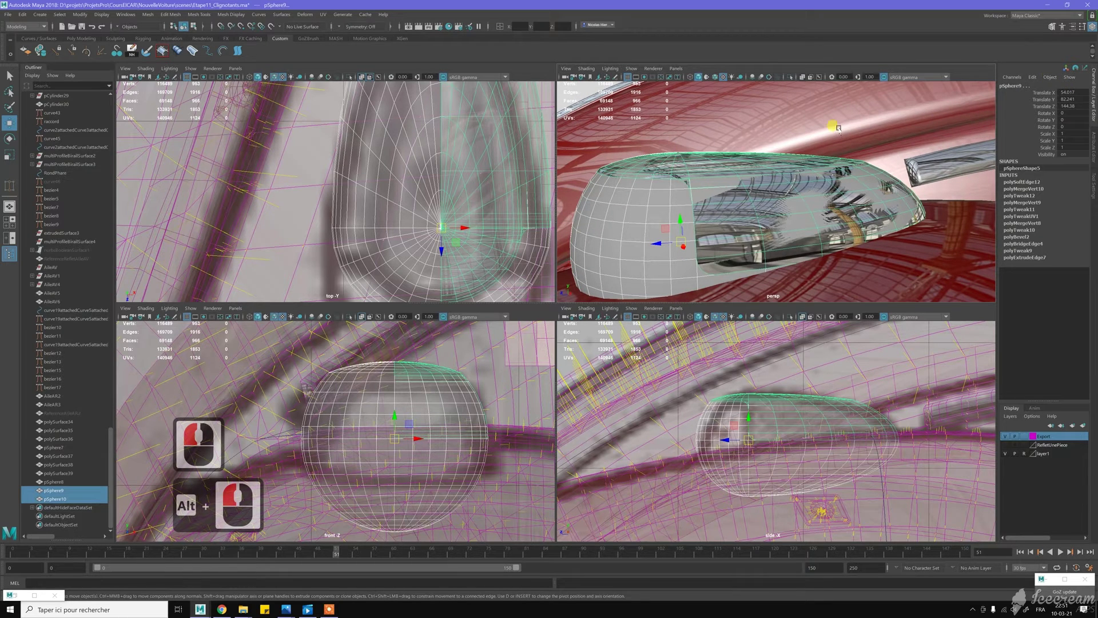
key(alt+f)
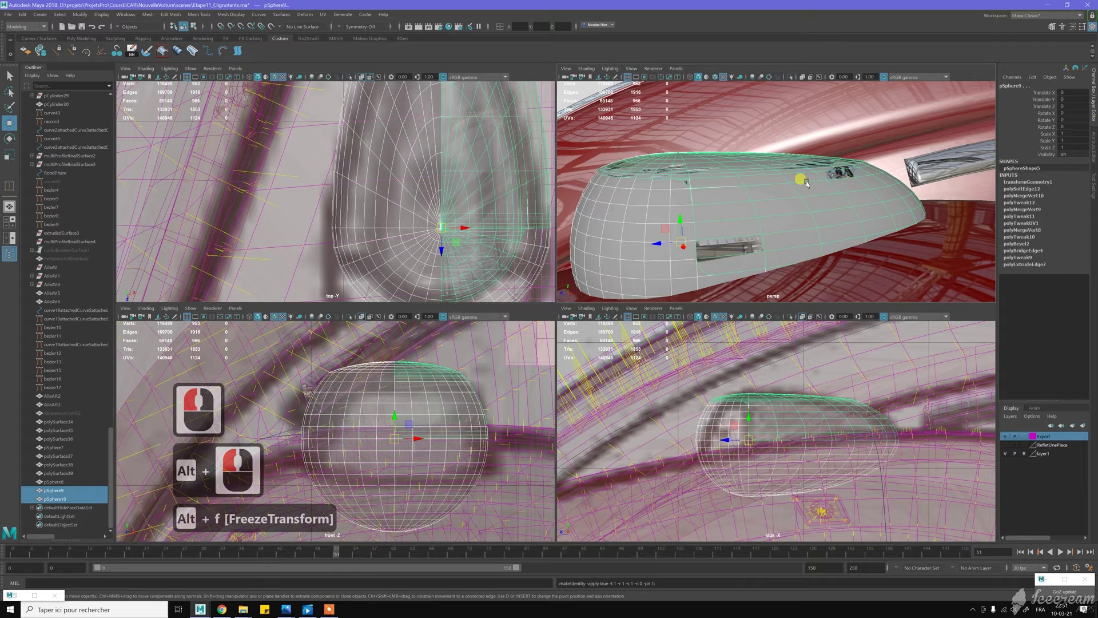
key(alt+d)
Create one lattice around both the half housing and the sphere, with S, T and U divisions set to 6
alt+drag(792, 171, 733, 199)
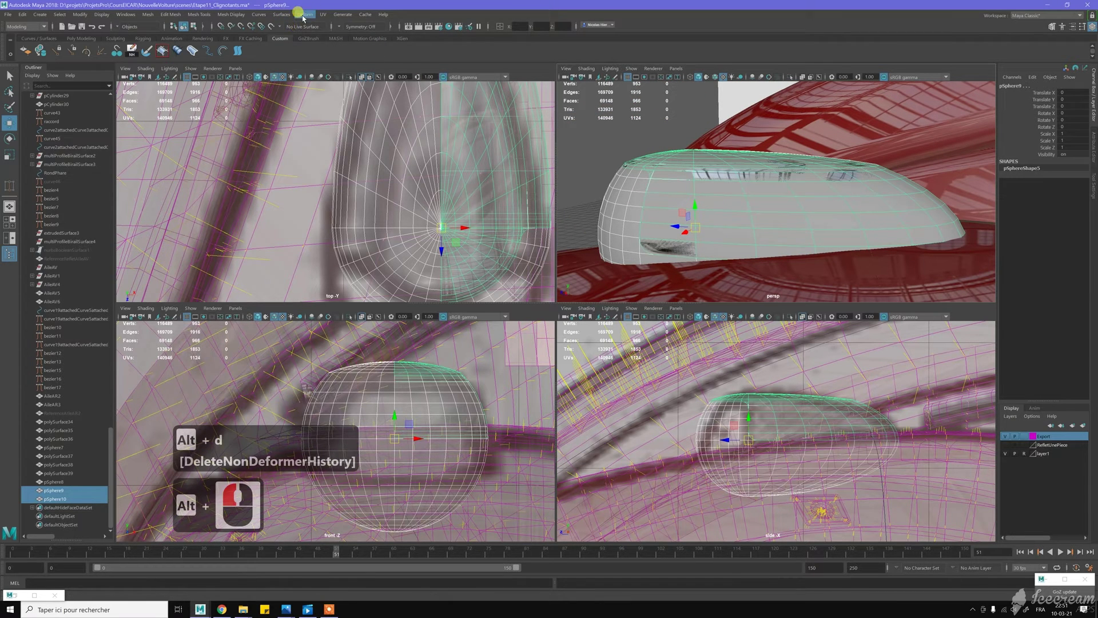
click(305, 14)
click(341, 79)
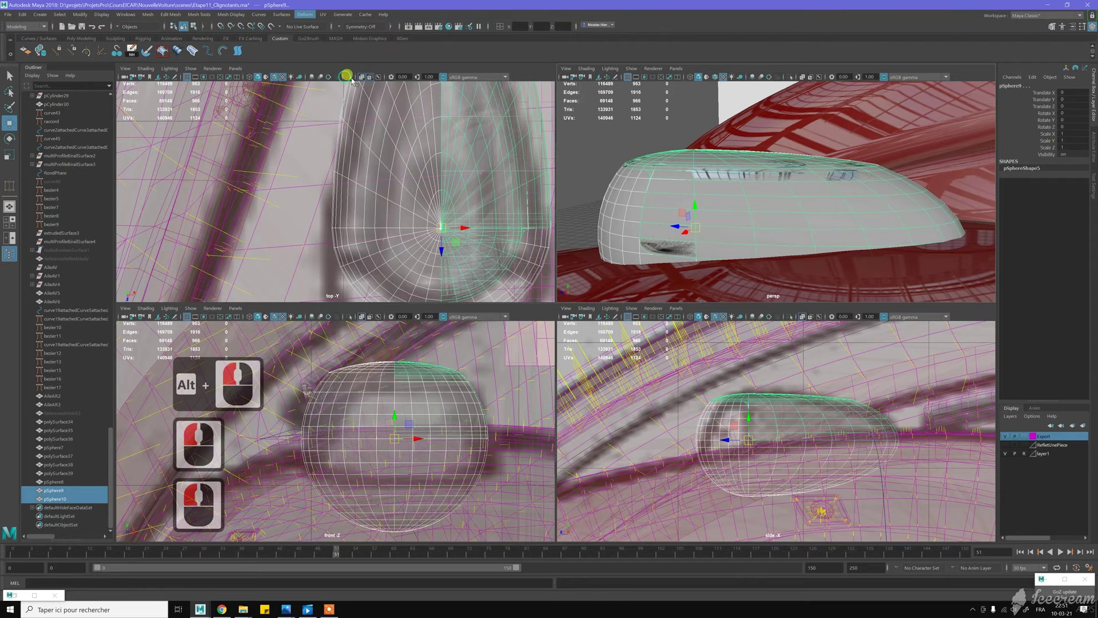
double_click(1077, 178)
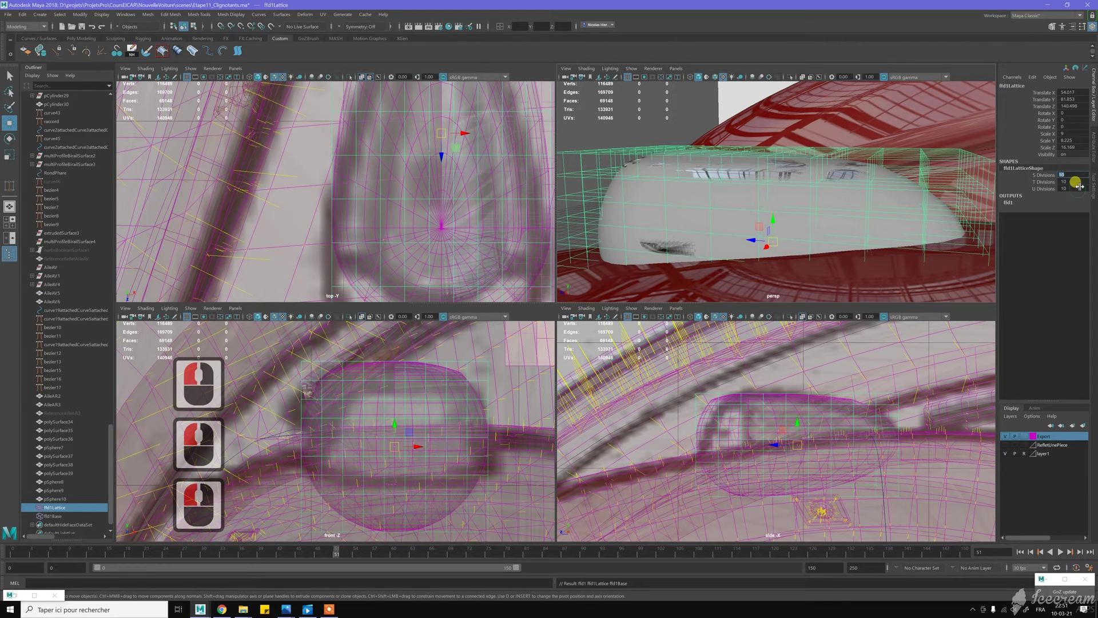
shift+click(1079, 187)
text(6)
key(Return)
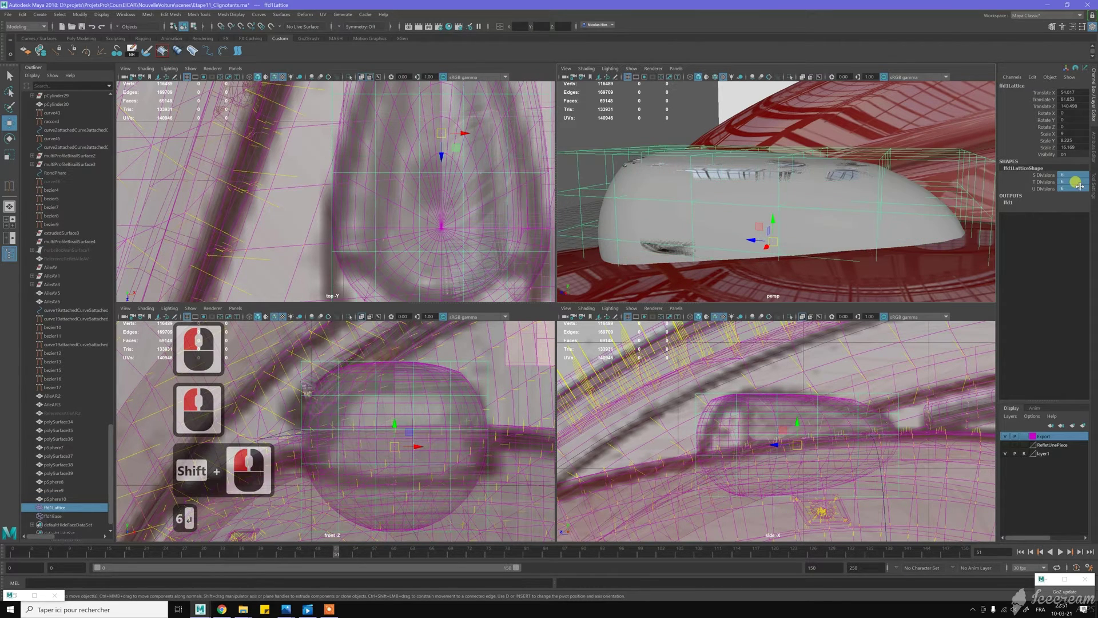
Switch the new lattice to lattice point editing, undoing any accidental selection of the surrounding car parts
alt+middle_drag(830, 331, 781, 323)
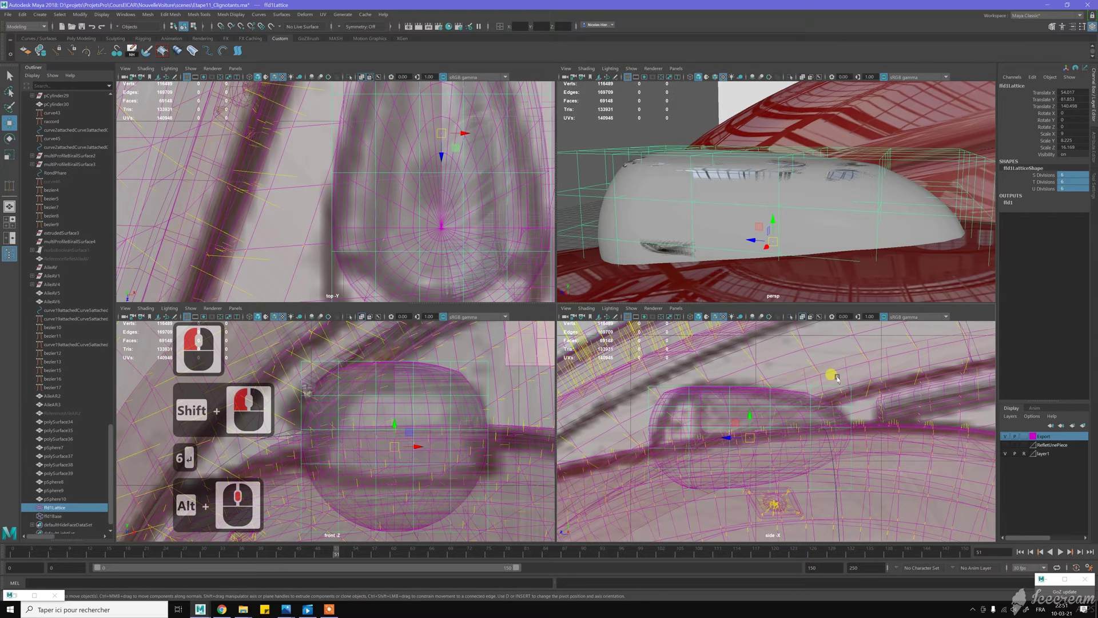
alt+middle_drag(860, 231, 818, 217)
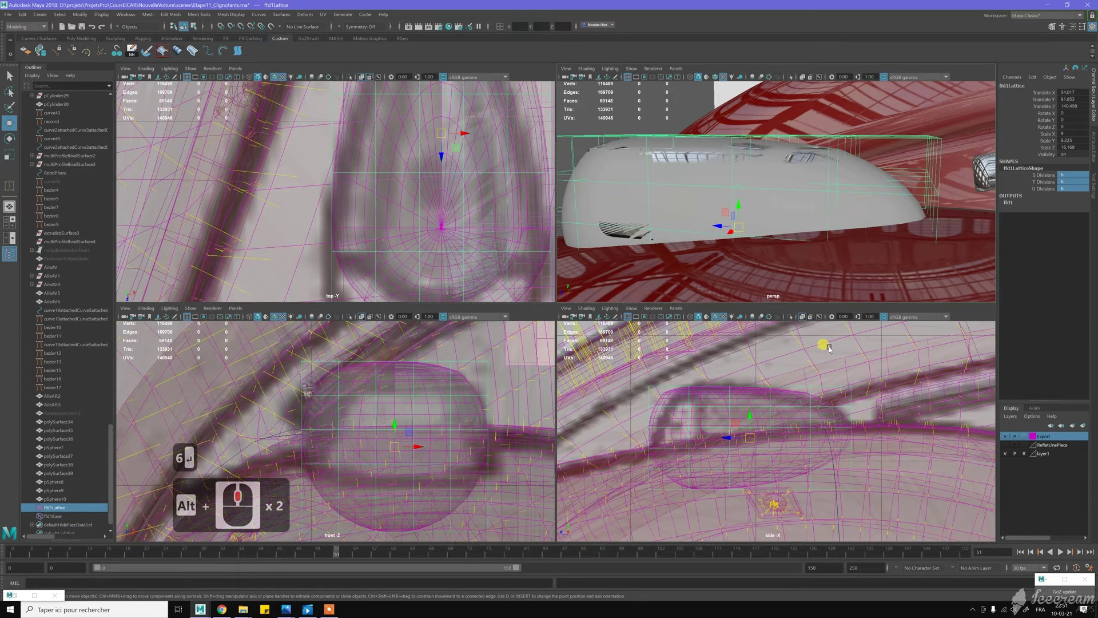
right_drag(822, 353, 835, 363)
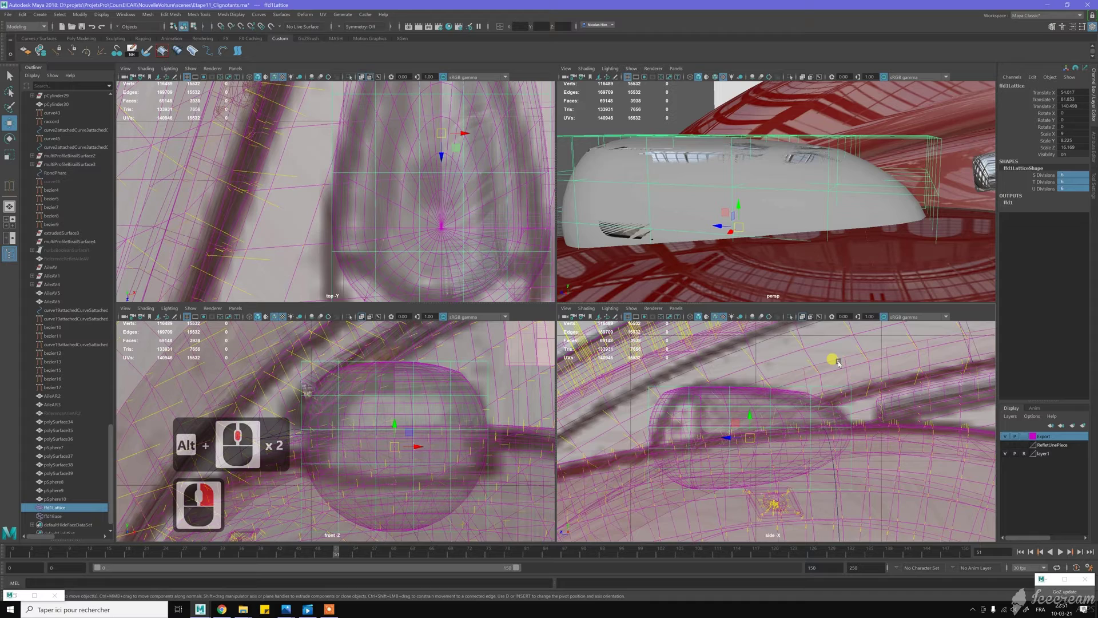
click(875, 509)
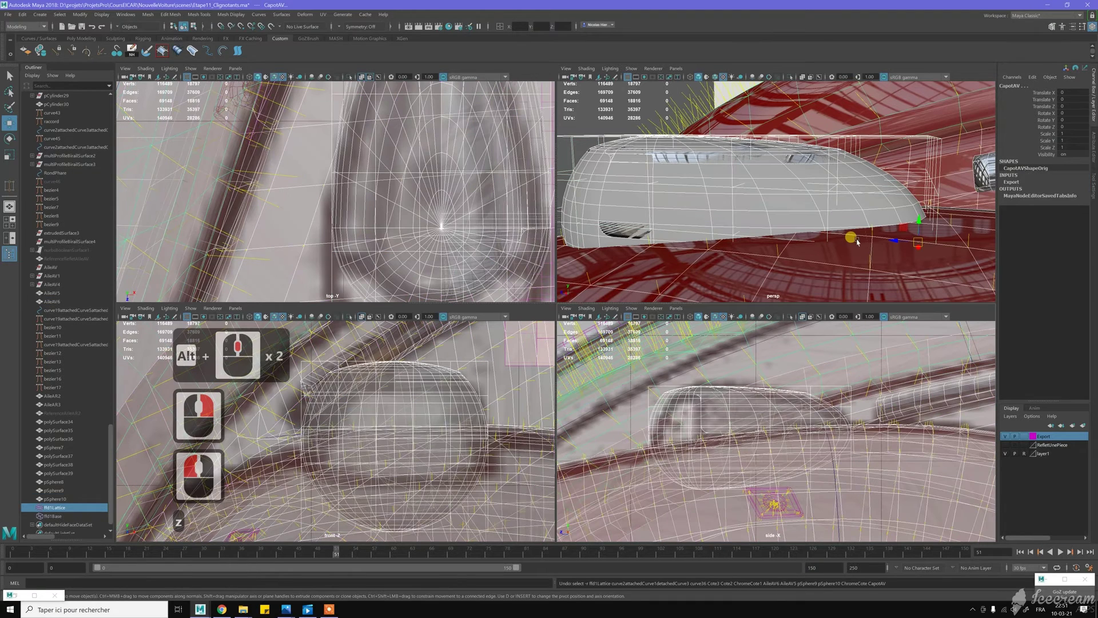
key(z)
right_drag(664, 107, 685, 97)
scroll(681, 112, up, 2)
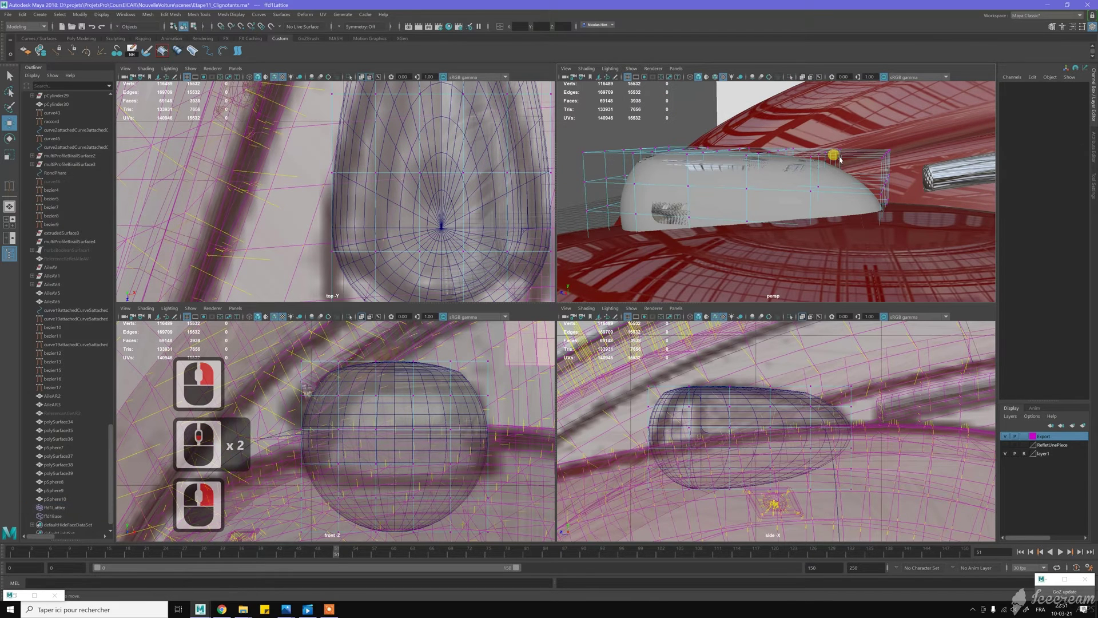
Scale the three lattice sections nearest the tapered end vertically, one after another, to follow the side reference
drag(890, 518, 840, 380)
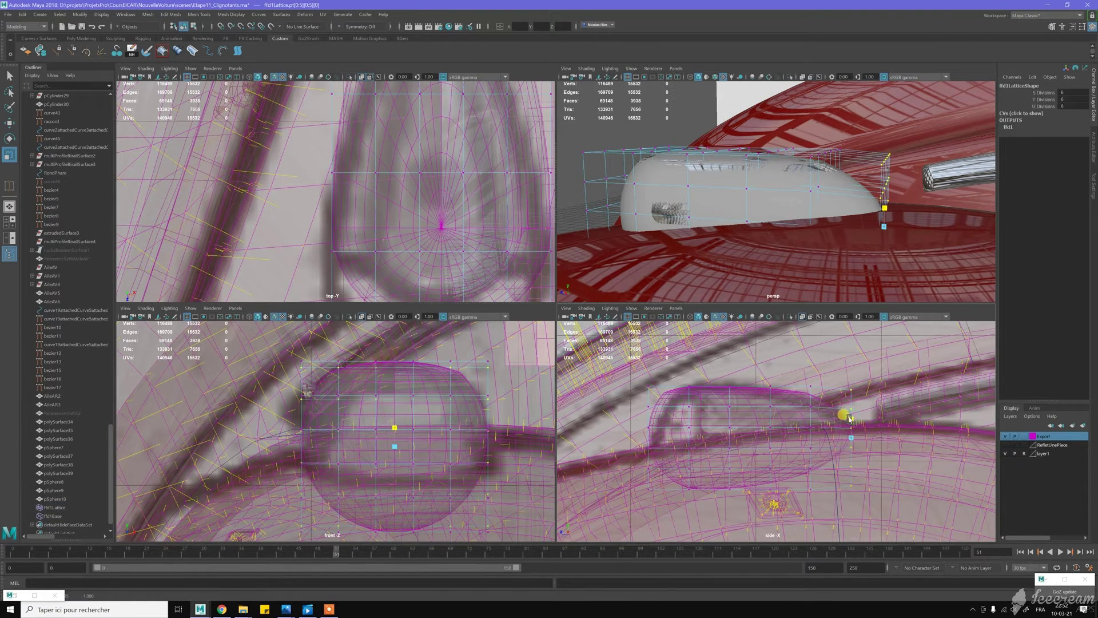
drag(849, 419, 847, 422)
drag(796, 381, 819, 515)
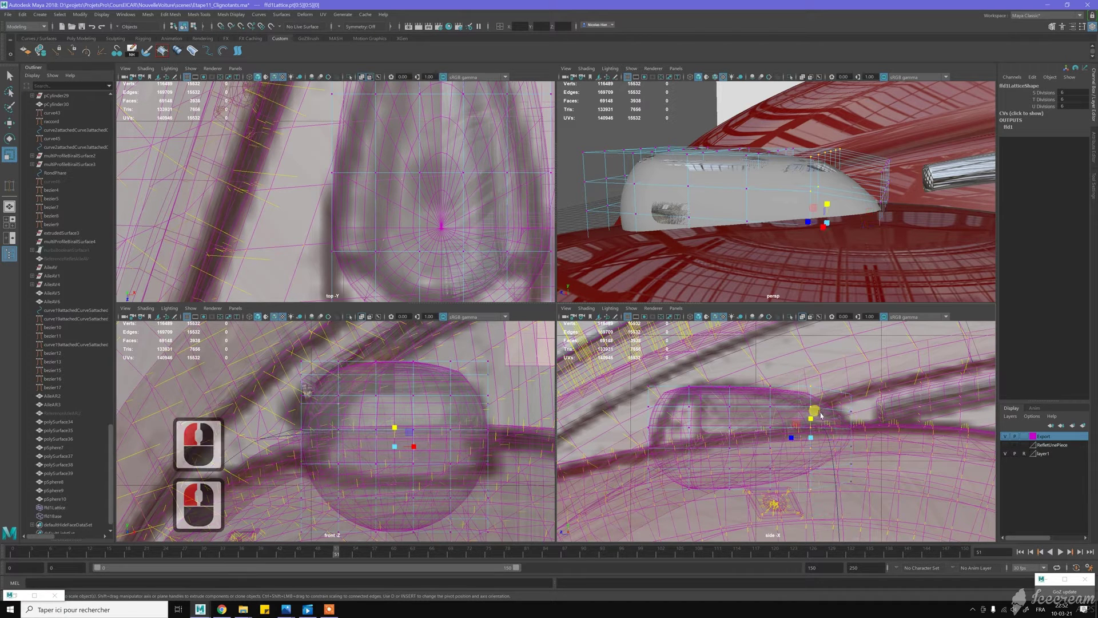
drag(809, 417, 812, 417)
drag(759, 373, 781, 506)
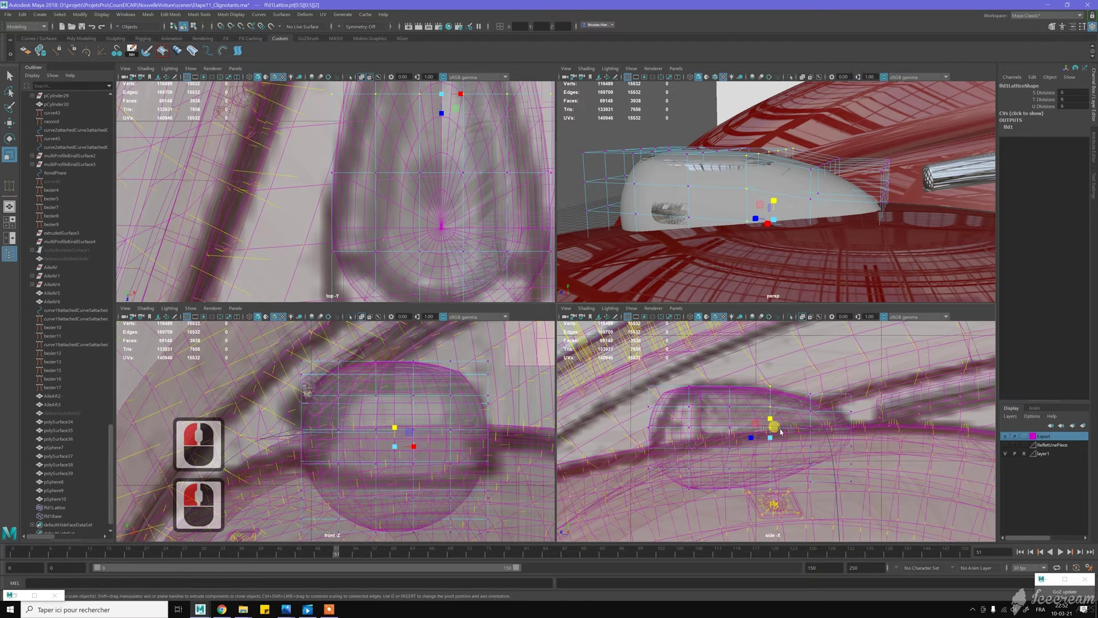
drag(775, 422, 771, 420)
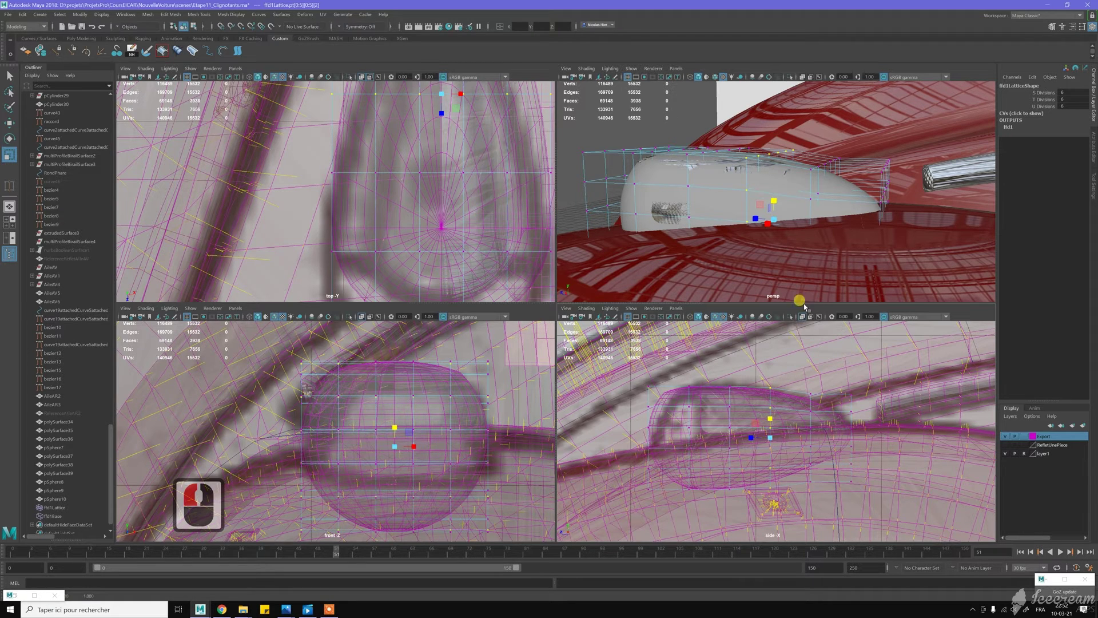
Scale the width of the lattice rows near the tapered end to follow the turn signal outline seen from above
alt+drag(831, 184, 845, 219)
alt+middle_drag(844, 218, 850, 223)
scroll(464, 213, down, 6)
scroll(463, 213, down, 2)
alt+middle_drag(413, 115, 426, 176)
scroll(470, 170, up, 3)
drag(314, 135, 495, 160)
click(429, 147)
drag(429, 148, 422, 151)
drag(336, 184, 425, 192)
drag(332, 229, 496, 250)
click(428, 235)
drag(428, 236, 428, 236)
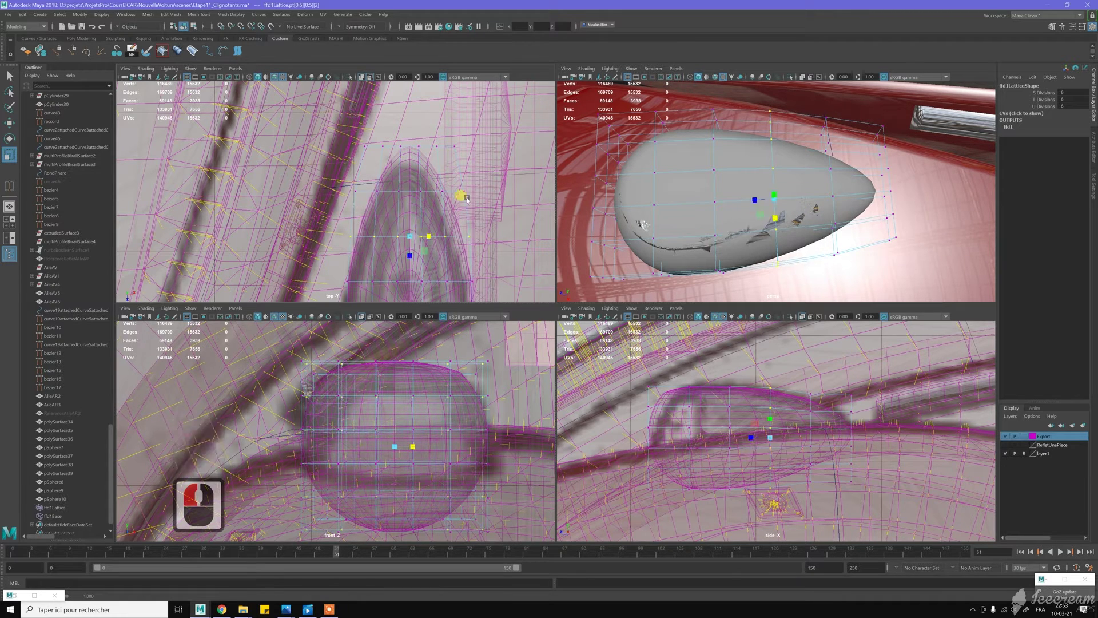
Scale the middle lattice section's width and adjust the height of the second section from the tapered end
alt+middle_drag(468, 199, 481, 163)
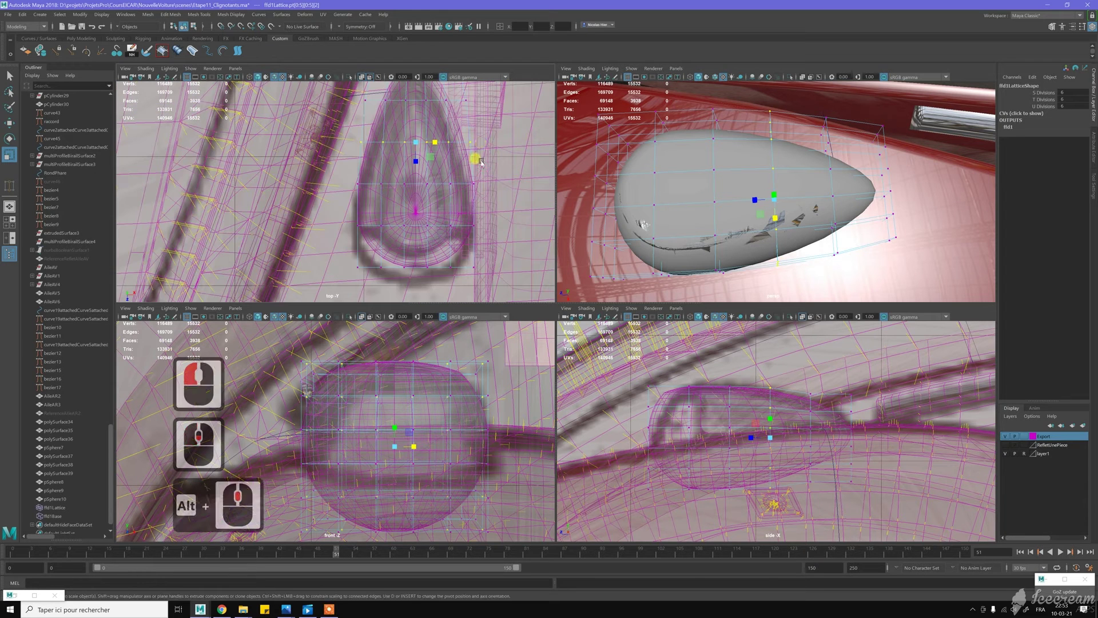
scroll(502, 205, down, 2)
alt+middle_drag(502, 206, 494, 221)
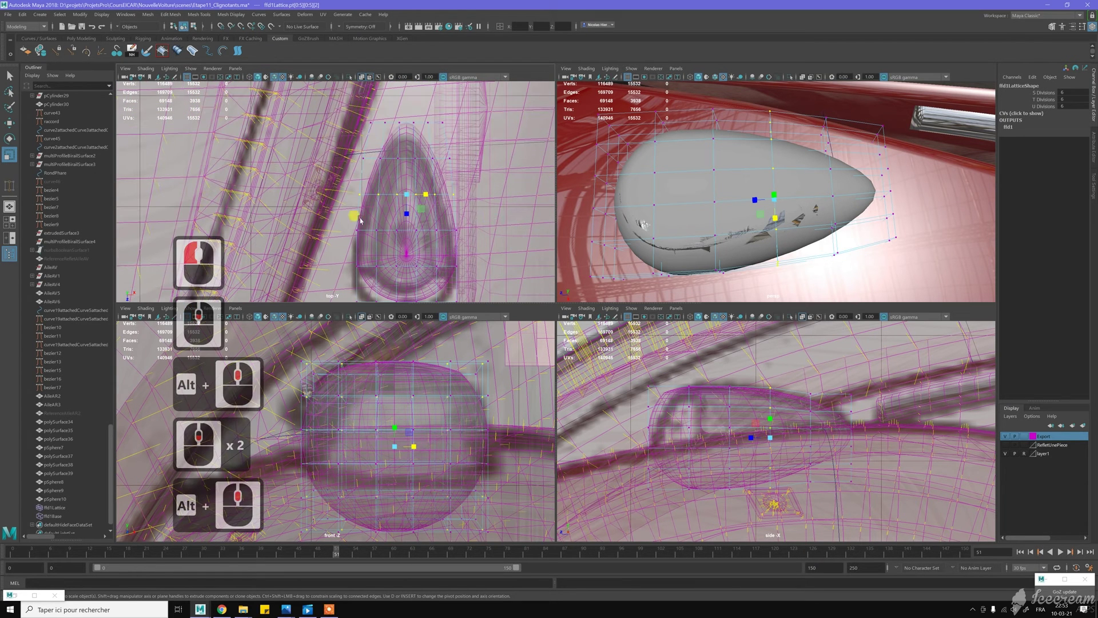
click(425, 231)
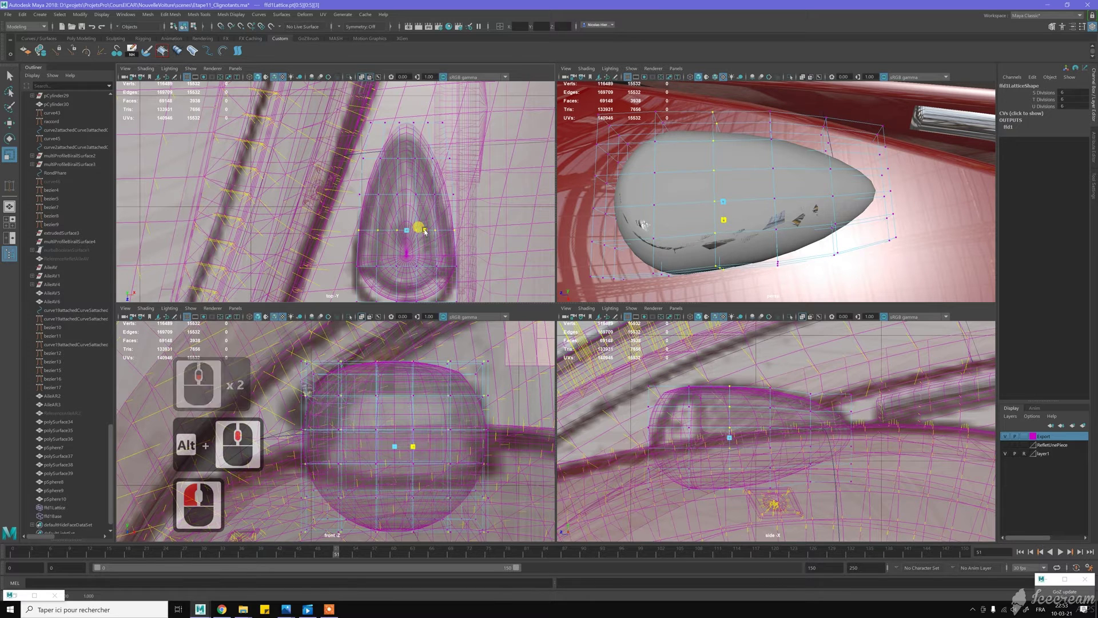
click(642, 193)
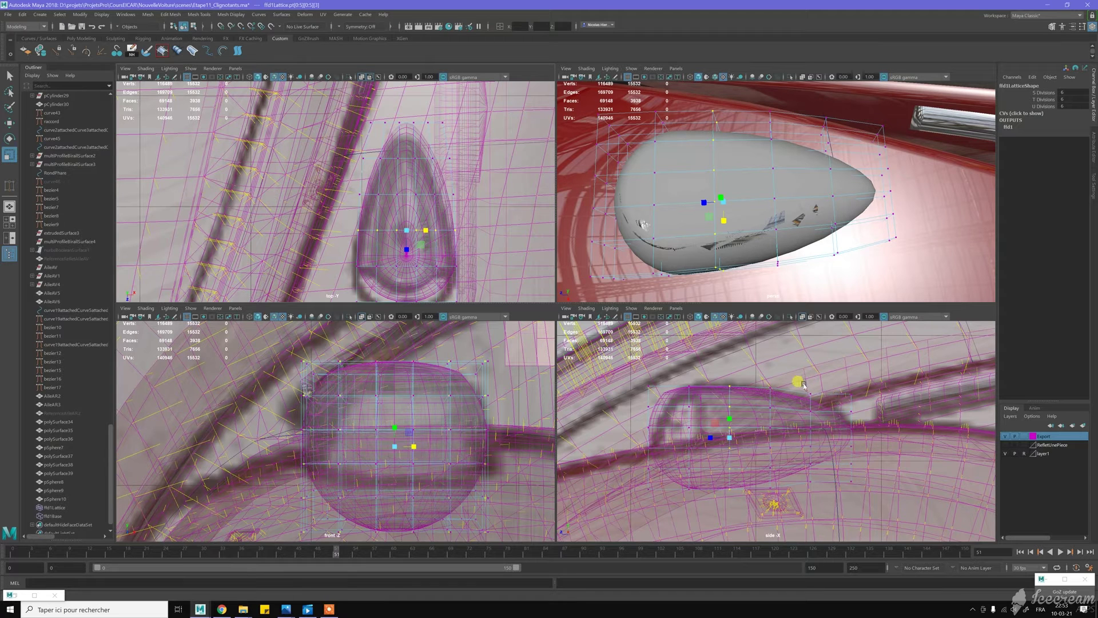
drag(795, 386, 825, 500)
drag(810, 418, 816, 420)
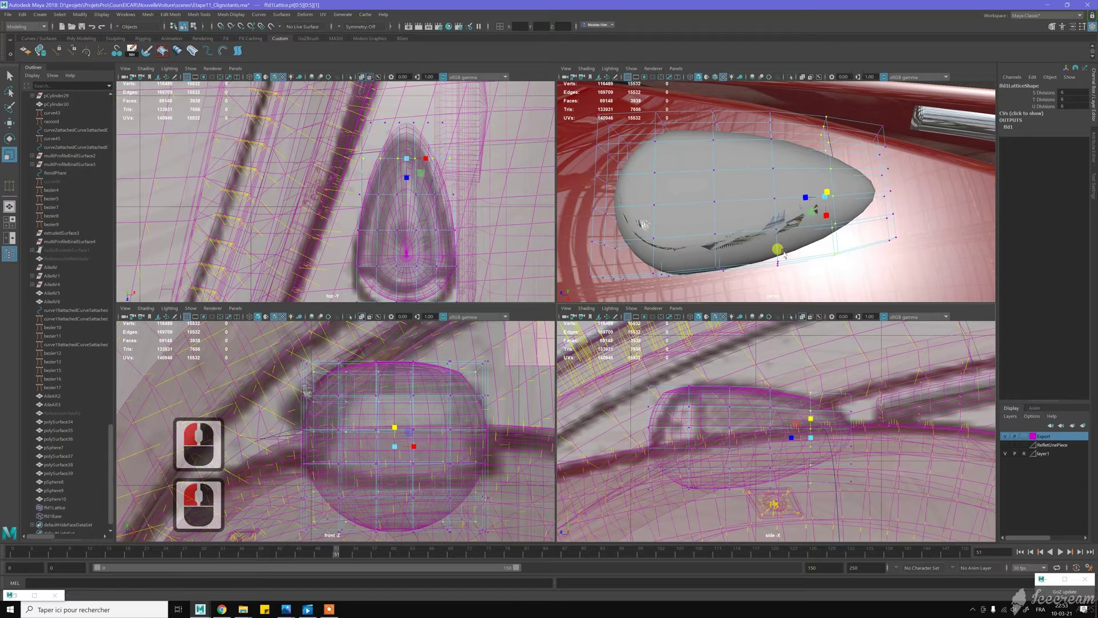
Select pSphere9, pSphere10, ffd1Lattice and ffd1Base, and delete their history to bake in the lattice deformation
scroll(778, 234, down, 3)
alt+drag(734, 200, 718, 205)
click(168, 361)
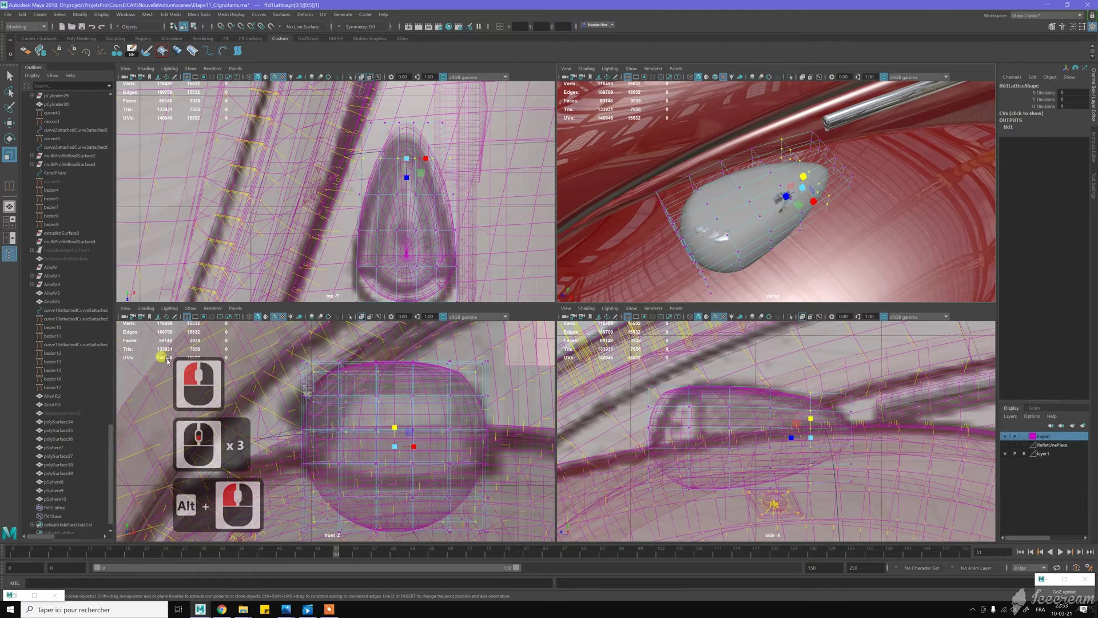
click(71, 490)
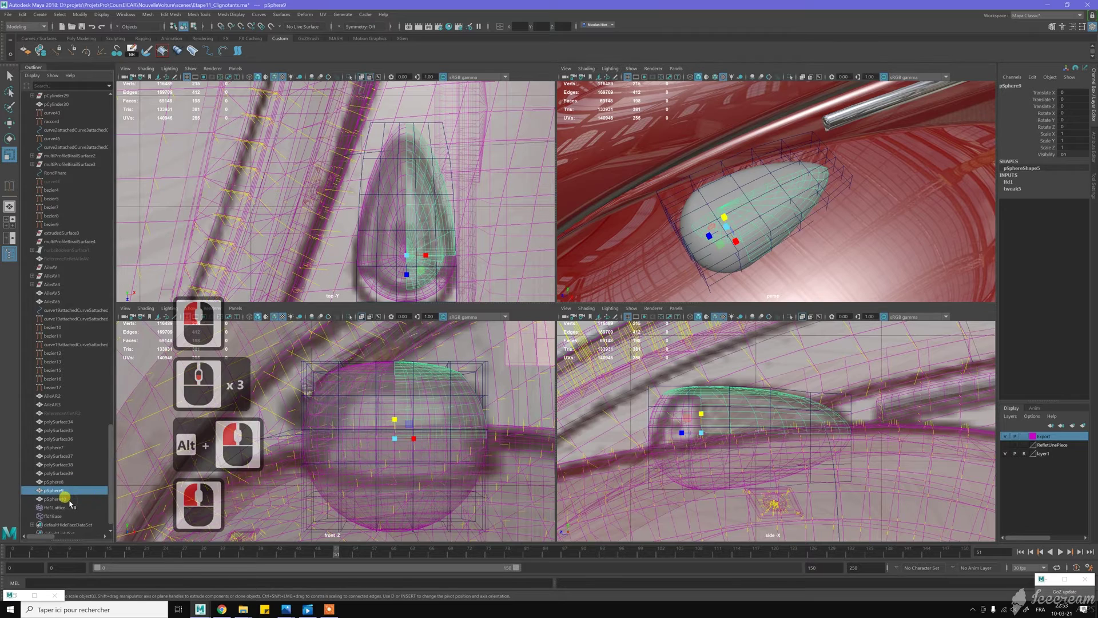
ctrl+click(70, 498)
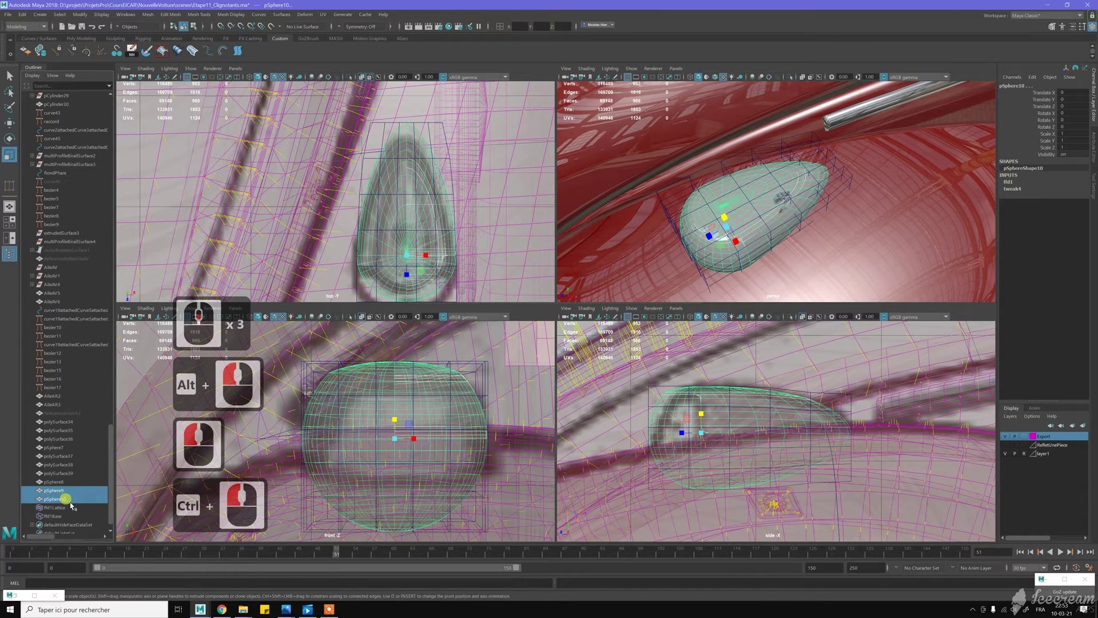
ctrl+click(57, 508)
ctrl+click(58, 516)
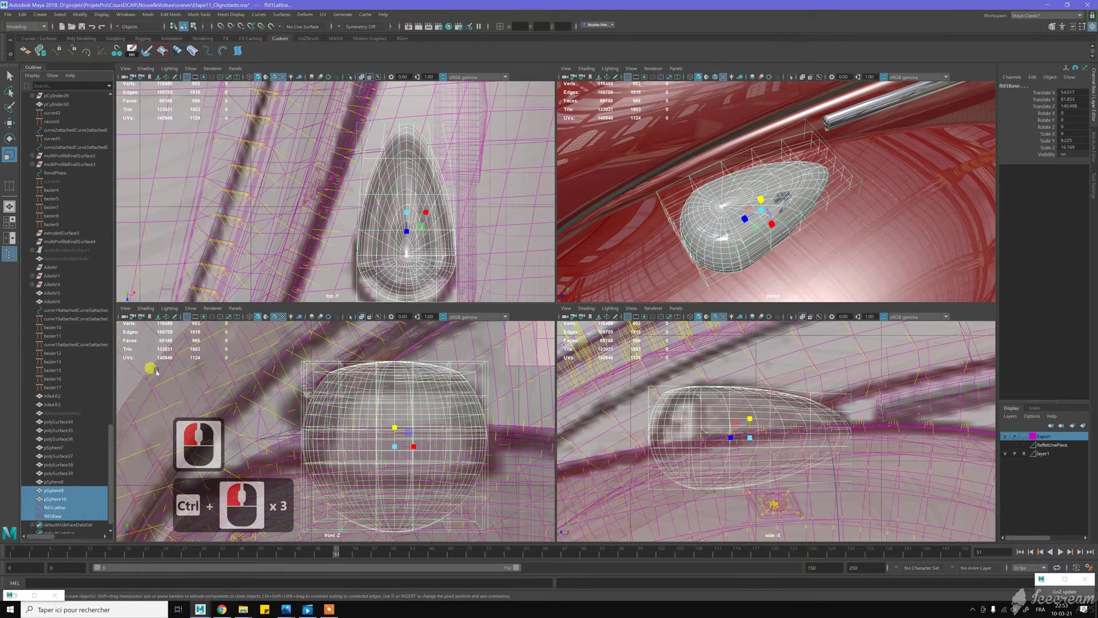
click(22, 15)
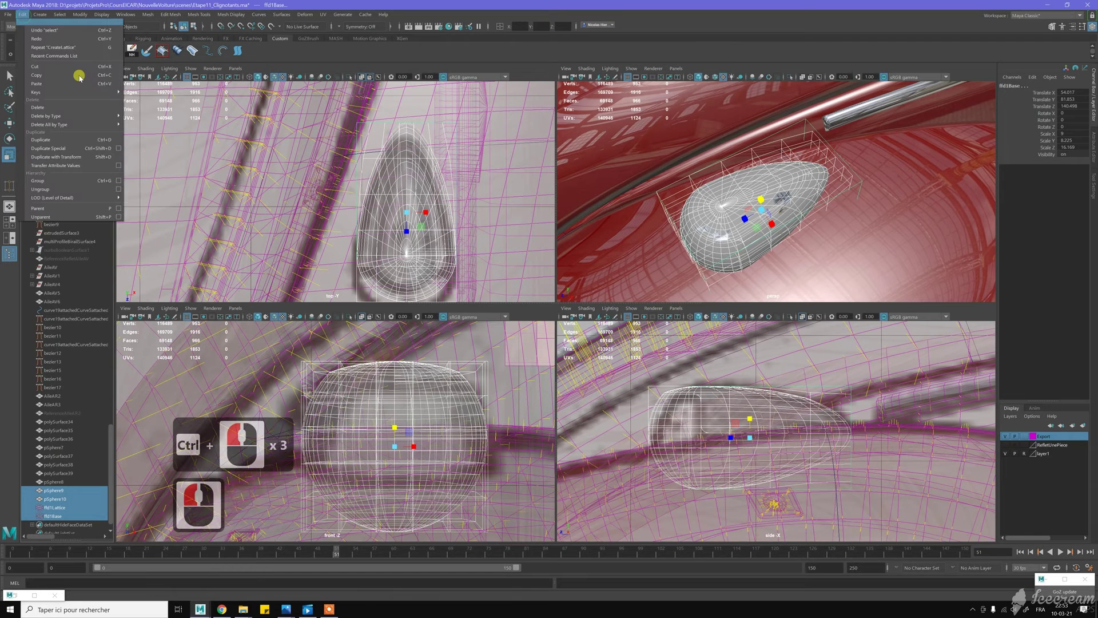
mouse_move(96, 117)
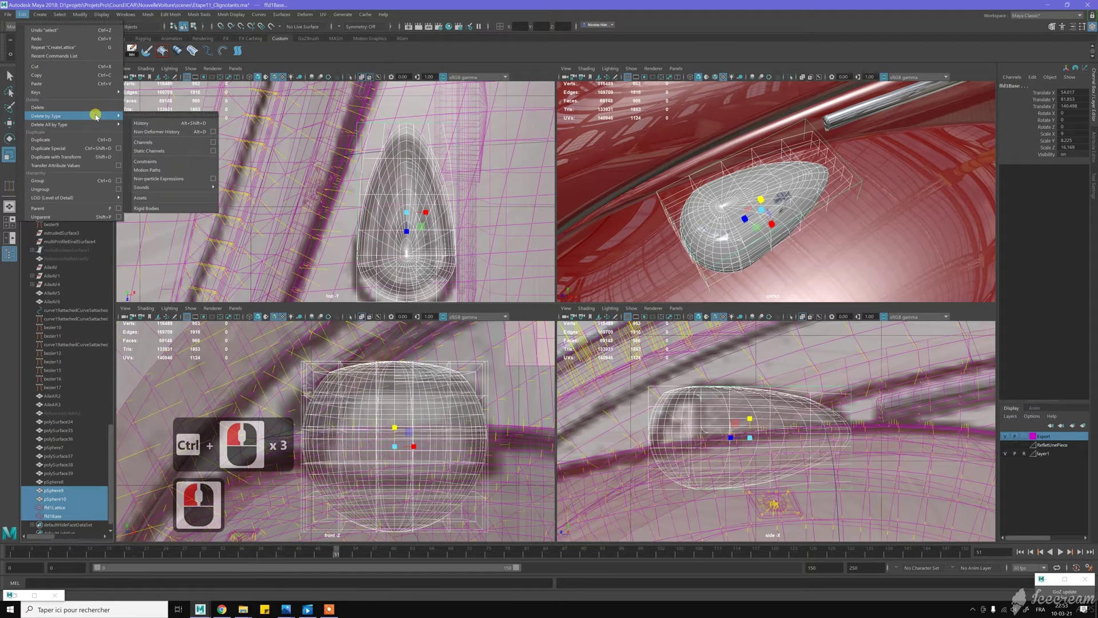
click(145, 123)
Identify the full lens sphere among the two spheres and rename pSphere10 as RefCligno
click(75, 491)
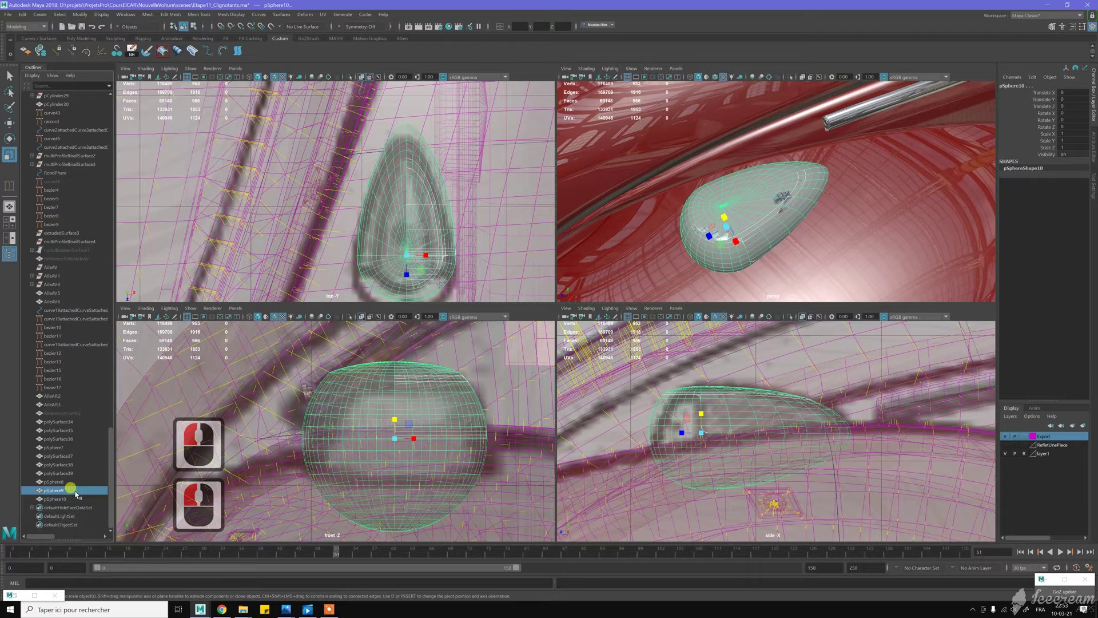
click(72, 490)
click(66, 489)
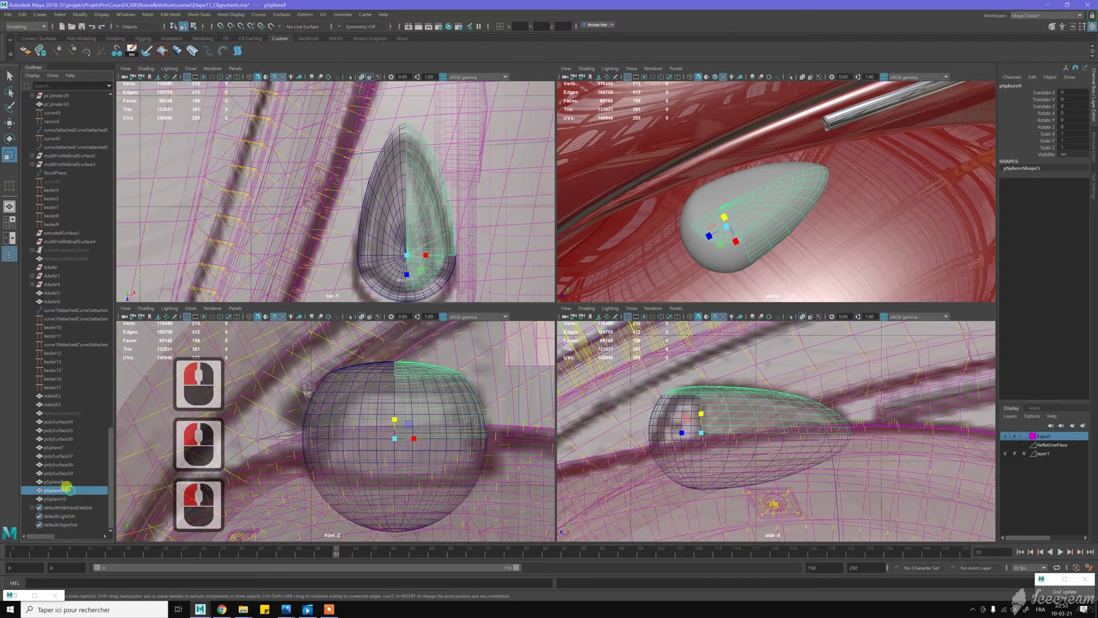
double_click(70, 498)
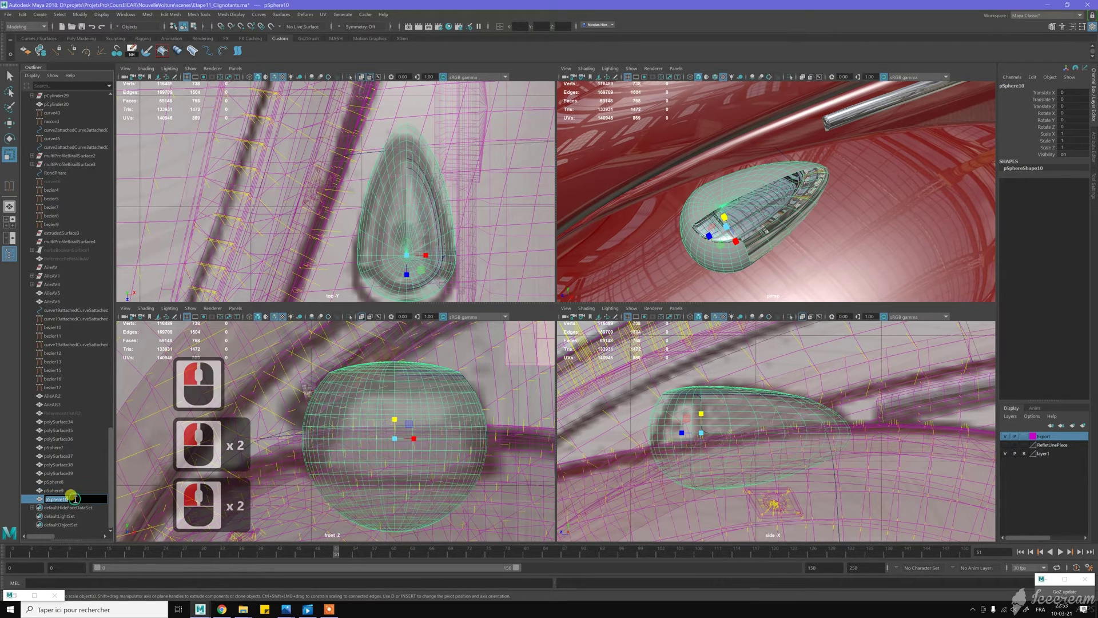
text(R)
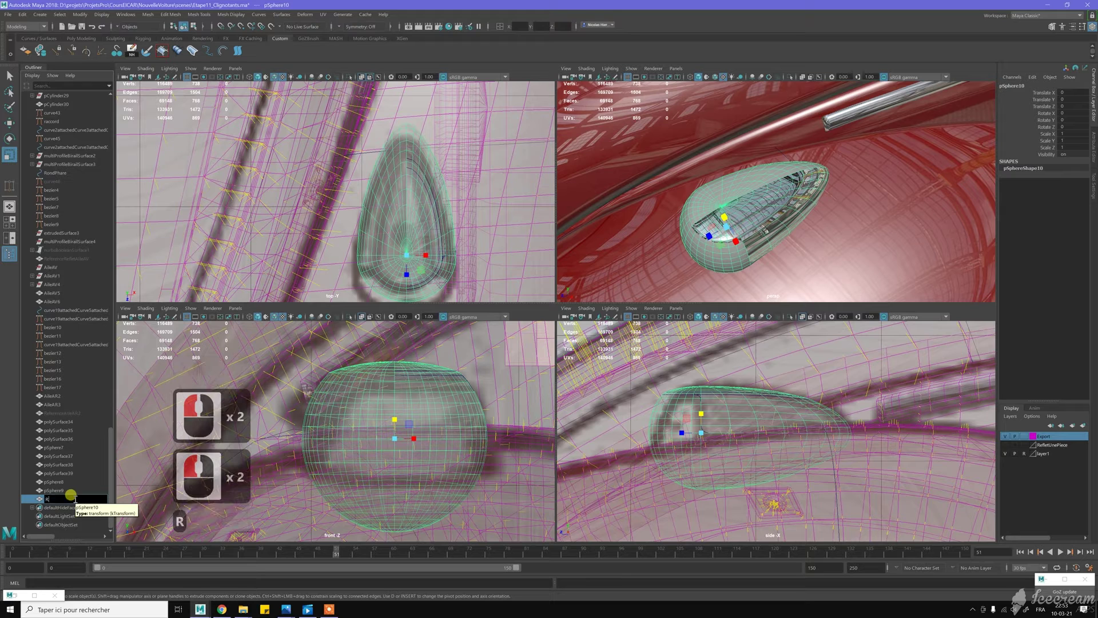
text(efClig)
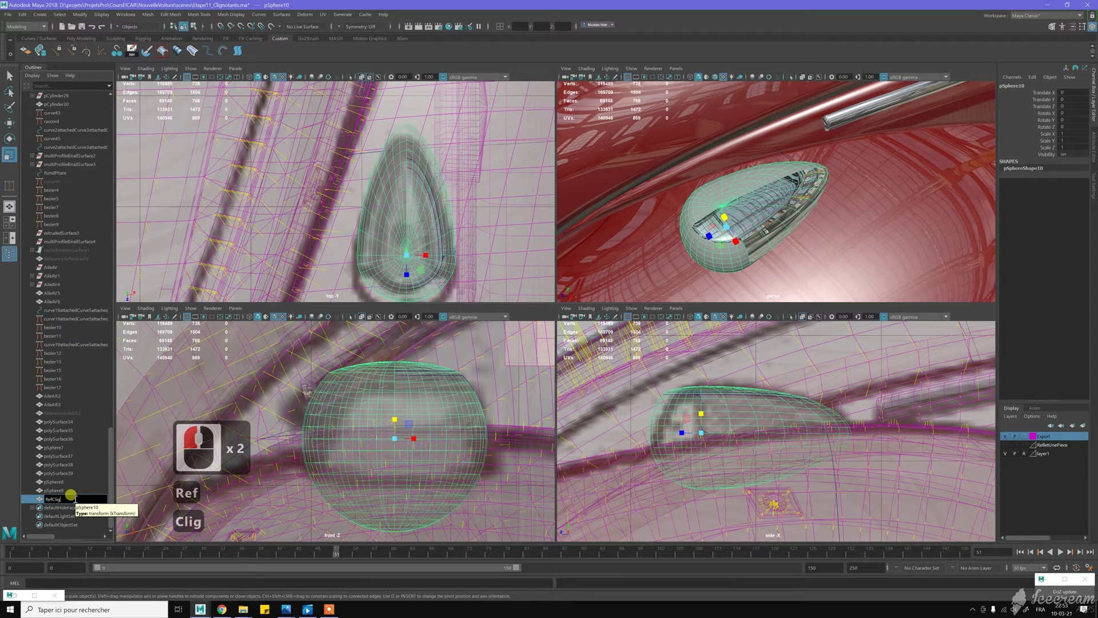
text(no)
key(Return)
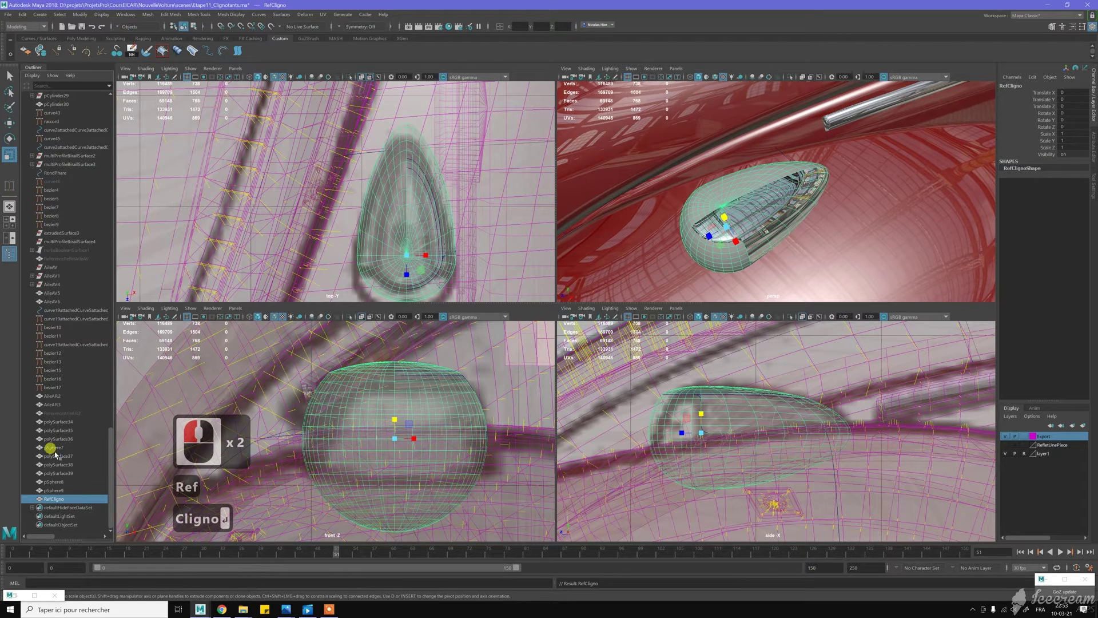
Select the RefCligno reference sphere on its own and hide it
key(ctrl)
ctrl+click(66, 490)
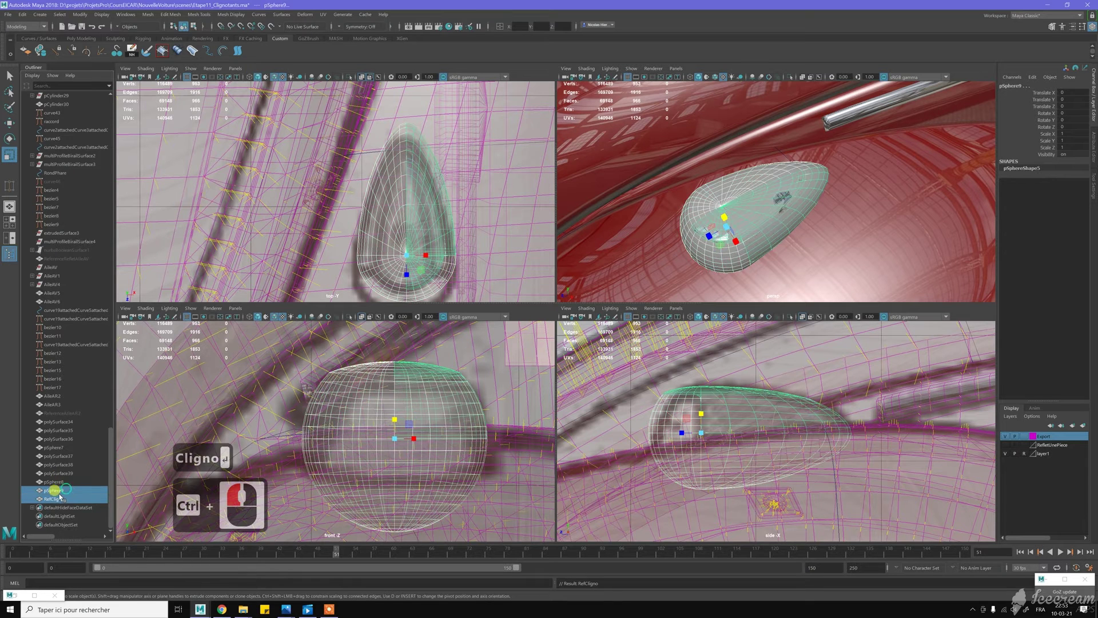
click(57, 499)
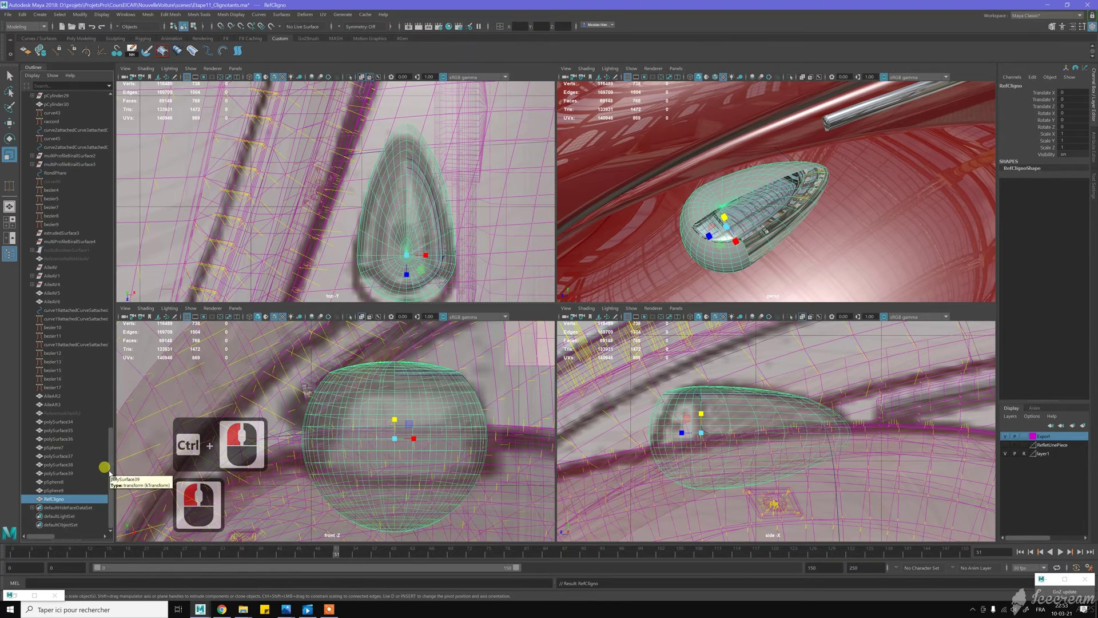
key(ctrl+h)
Transfer the attributes of RefCligno to the half-shell pSphere9, selecting the reference first and the shell second
click(66, 497)
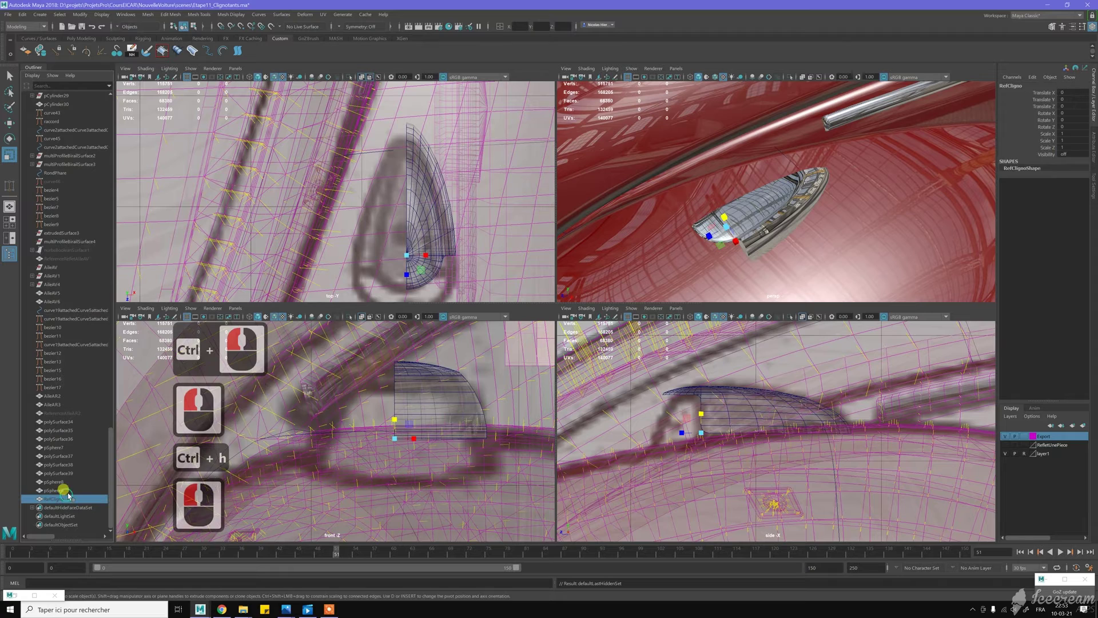
ctrl+click(67, 491)
alt+drag(738, 261, 752, 207)
alt+right_drag(751, 206, 799, 221)
alt+drag(799, 221, 674, 227)
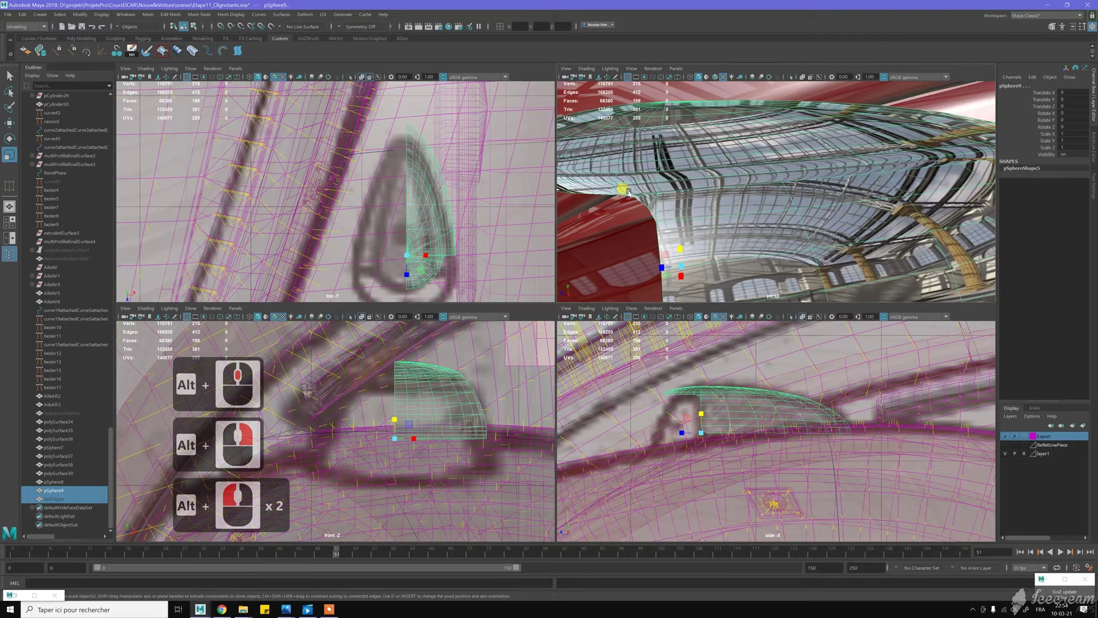
scroll(629, 191, down, 2)
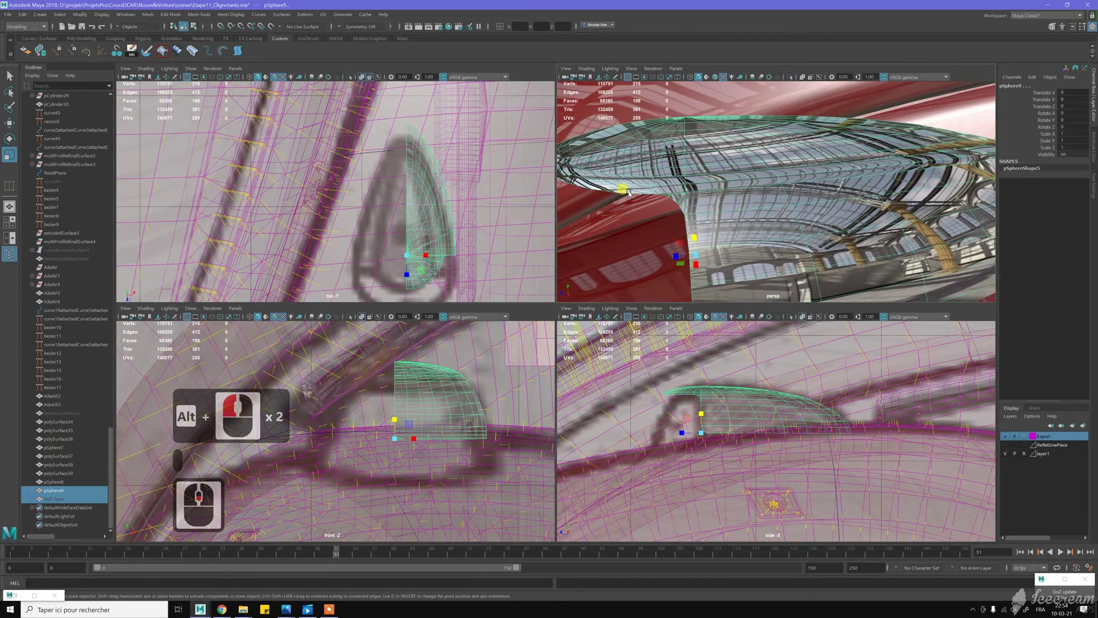
middle_click(670, 204)
key(space)
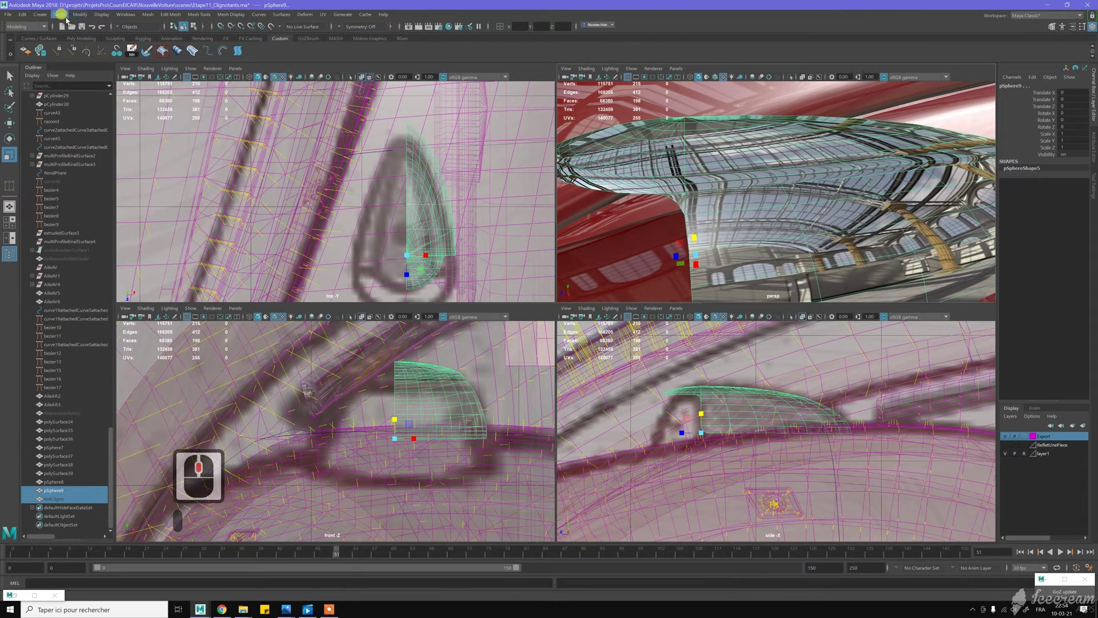
click(146, 14)
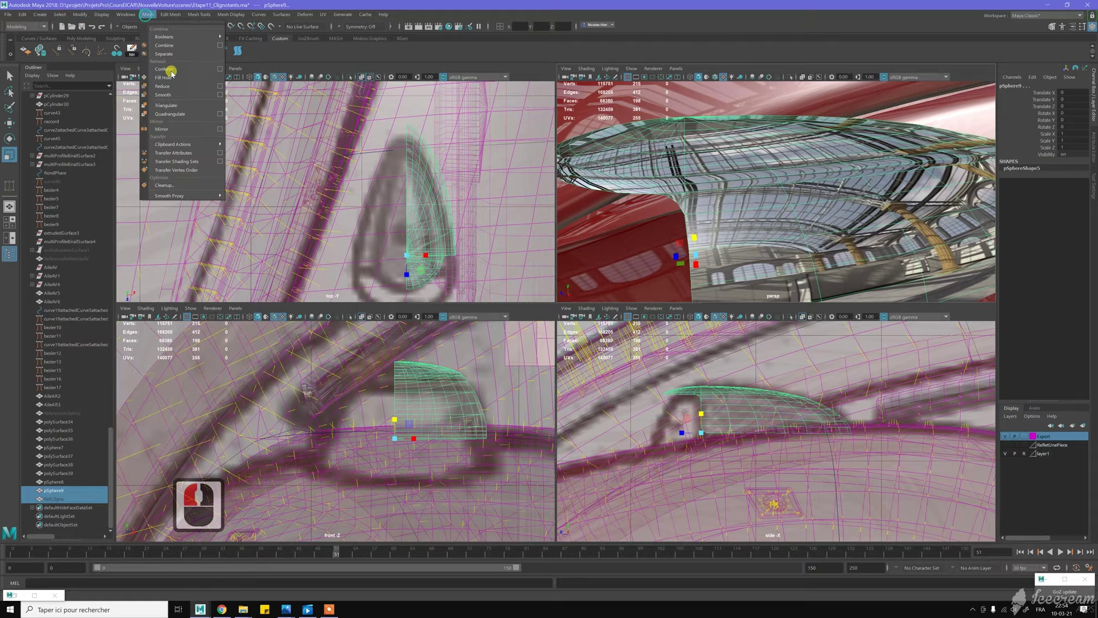
click(219, 153)
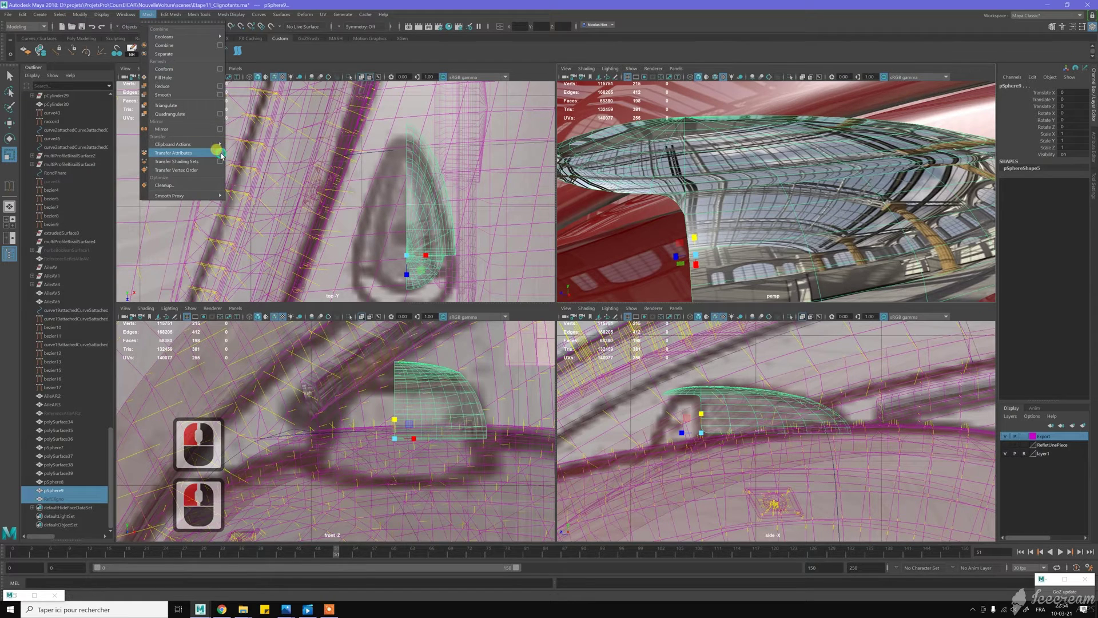
click(272, 262)
click(335, 268)
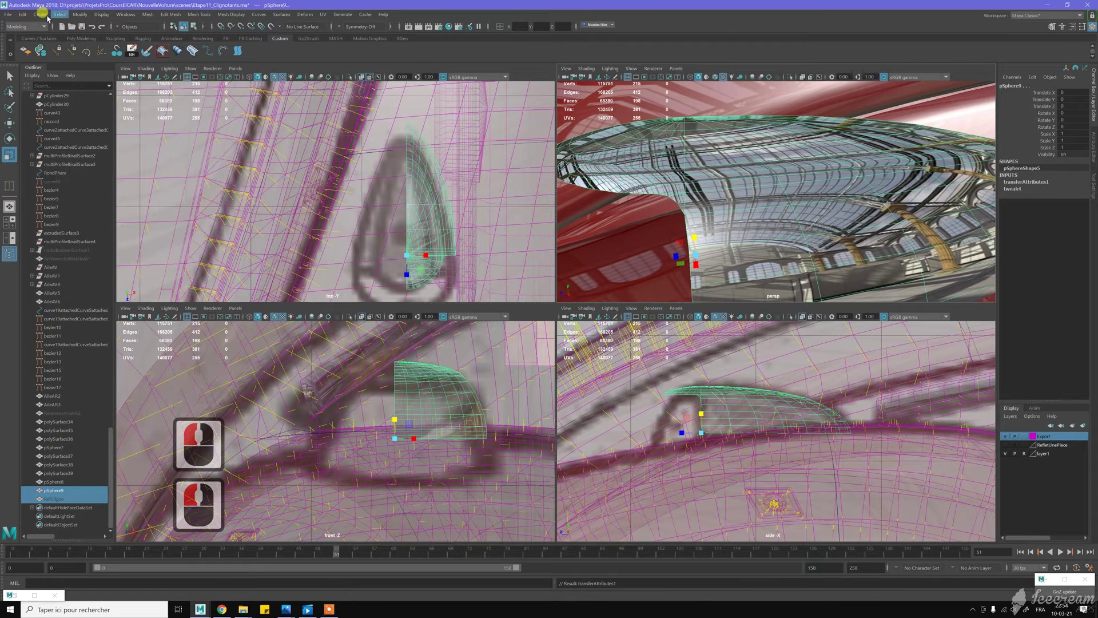
Delete the construction history of RefCligno and pSphere9
click(23, 14)
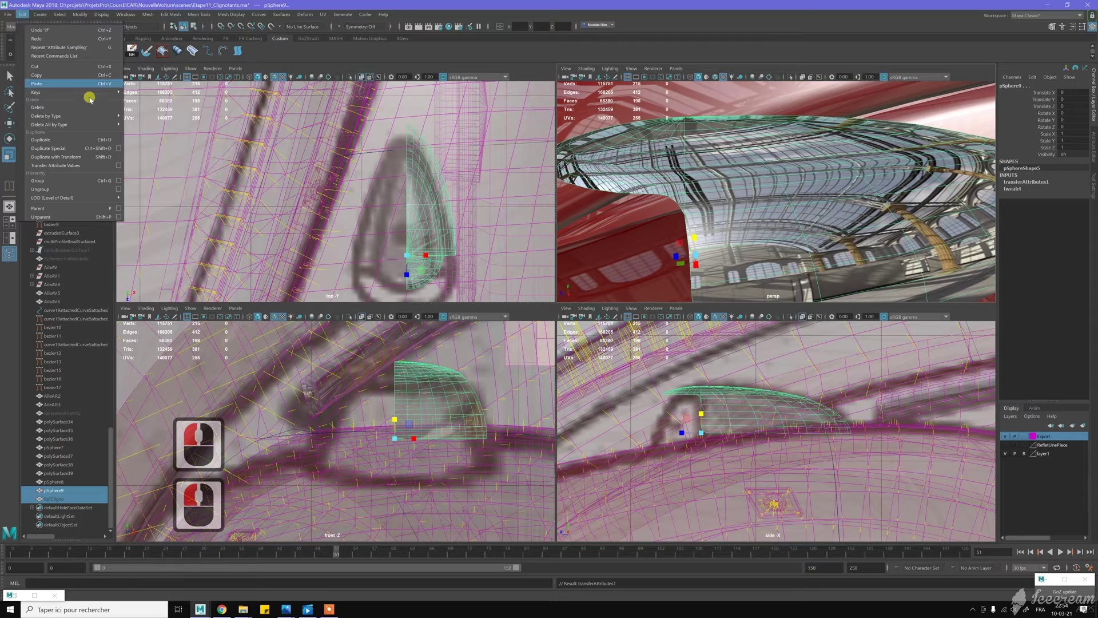
click(95, 116)
click(153, 122)
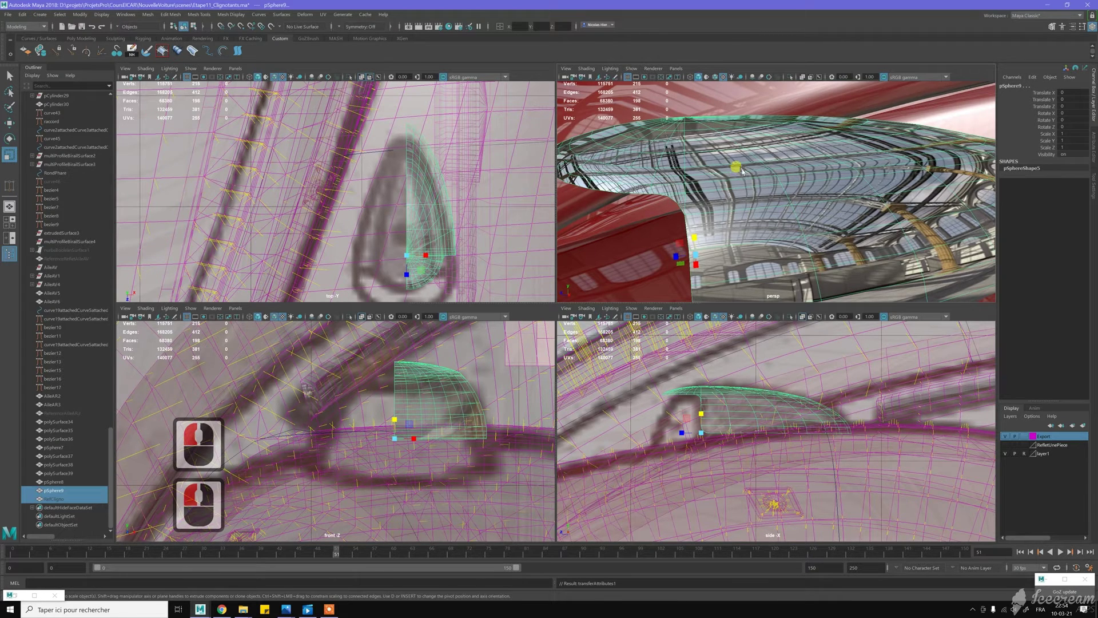
alt+drag(732, 164, 694, 163)
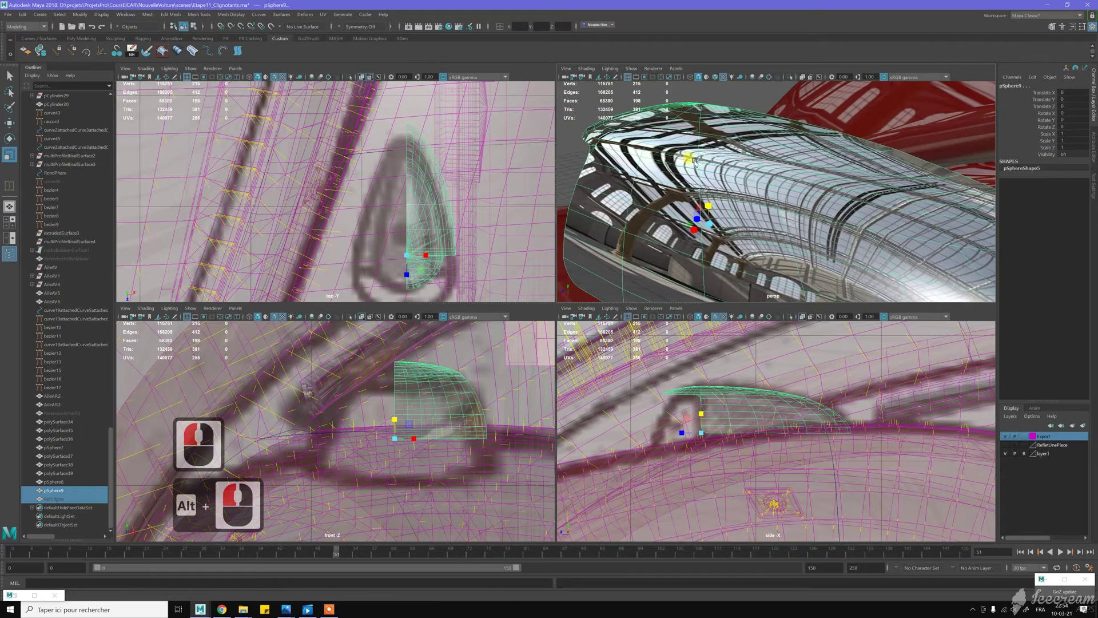
alt+click(695, 163)
key(w)
right_click(675, 164)
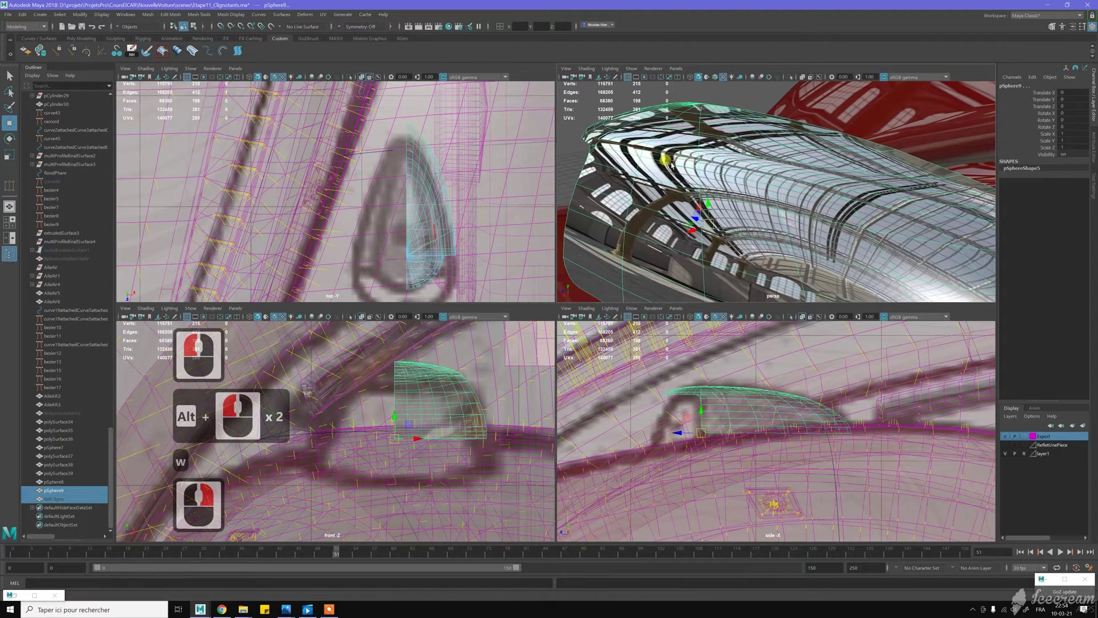
double_click(674, 161)
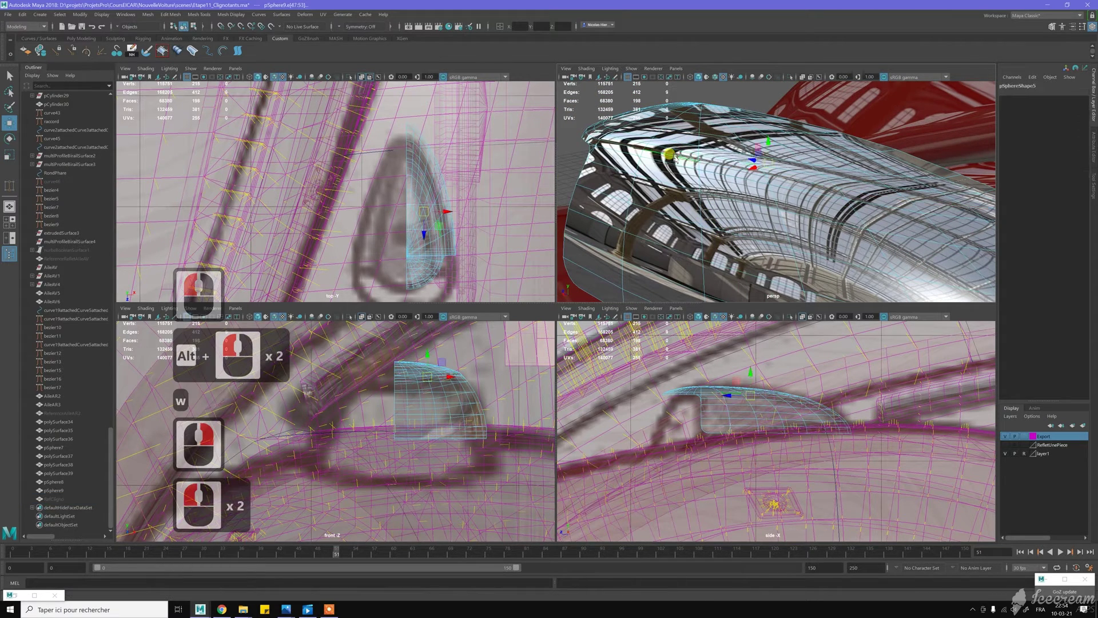
key(ctrl+F9)
alt+drag(675, 162, 699, 179)
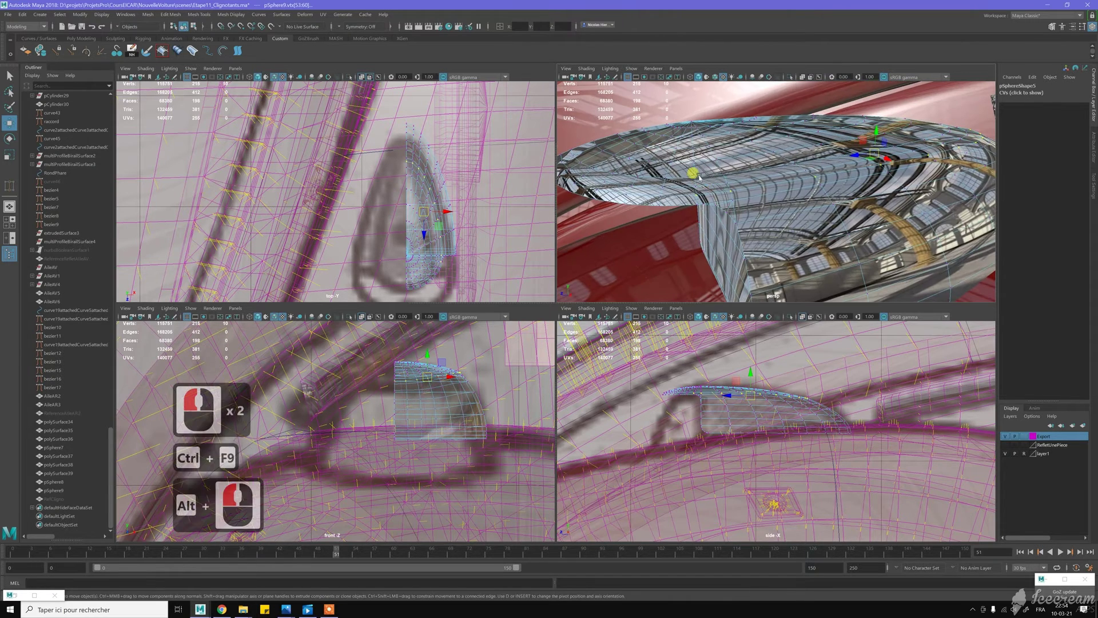
click(72, 52)
key(z)
Select two adjacent edge loops on pSphere9 near its cut-out corner, convert them to vertices and apply the custom vertex tool
alt+middle_drag(680, 196, 758, 194)
right_drag(759, 165, 761, 143)
double_click(781, 207)
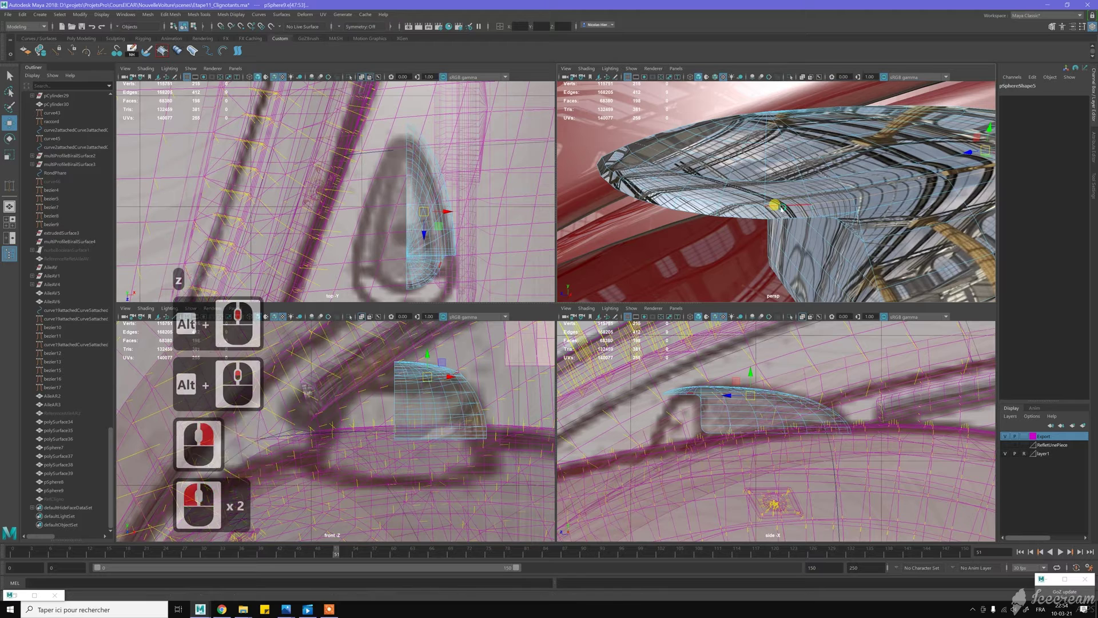
shift+double_click(784, 210)
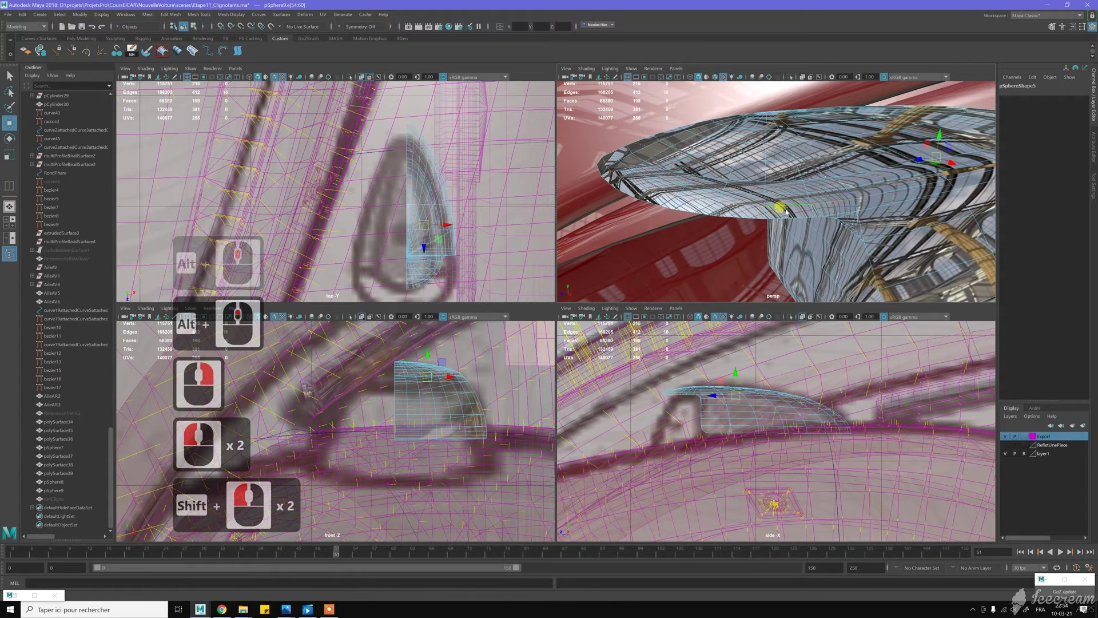
alt+right_drag(786, 211, 780, 202)
mouse_move(732, 198)
alt+mouse_down()
mouse_move(720, 197)
mouse_move(752, 201)
alt+mouse_up()
alt+scroll(722, 195, down, 4)
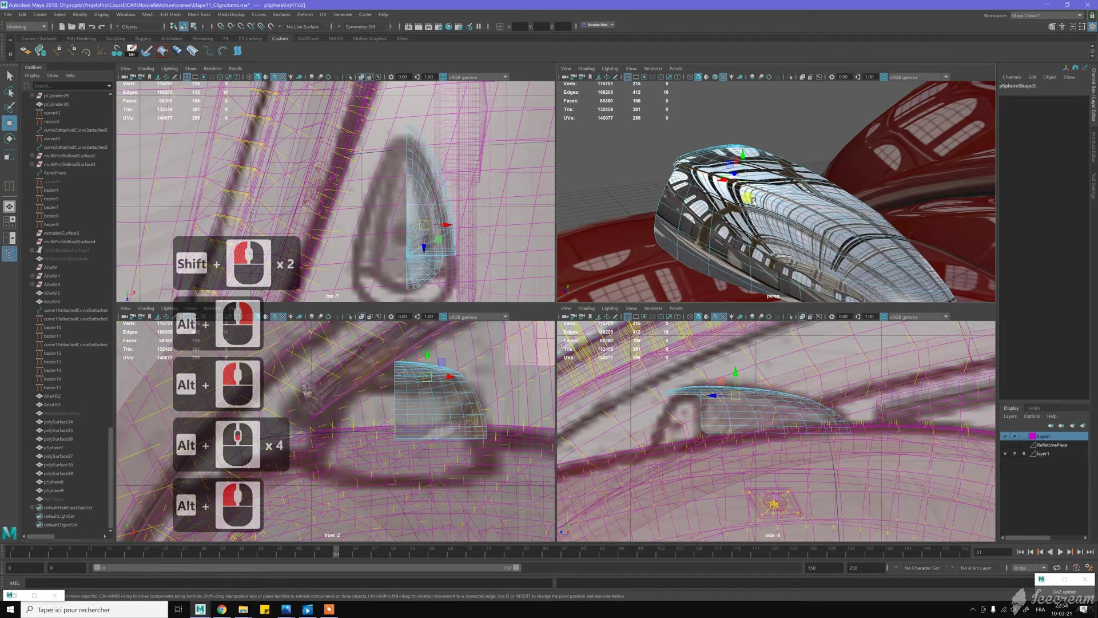
key(ctrl+F9)
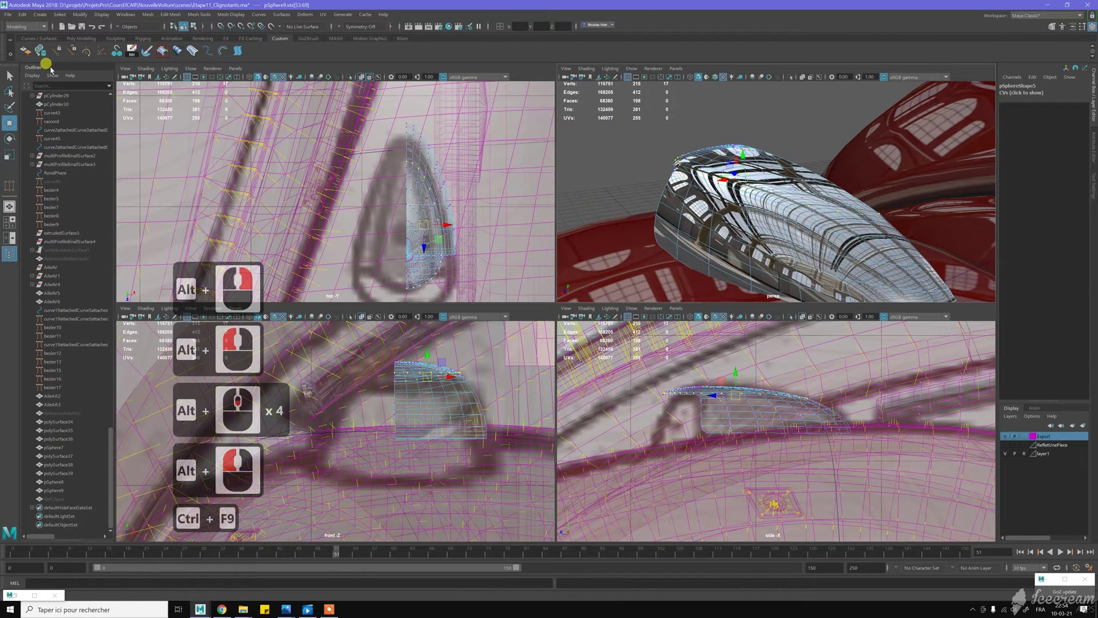
click(72, 52)
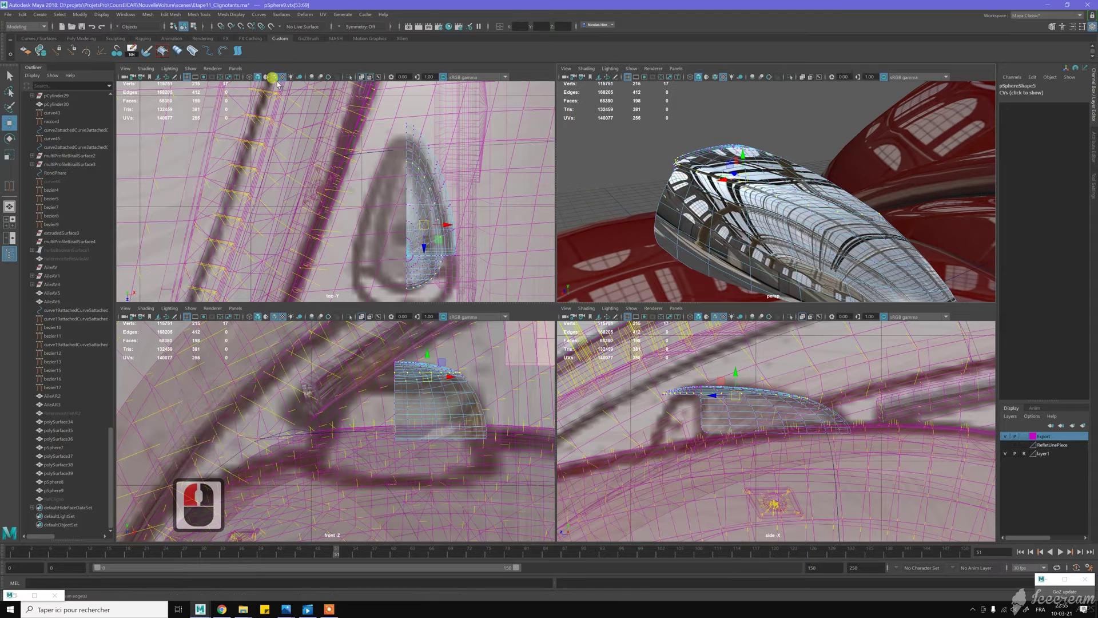
shift+right_click(654, 173)
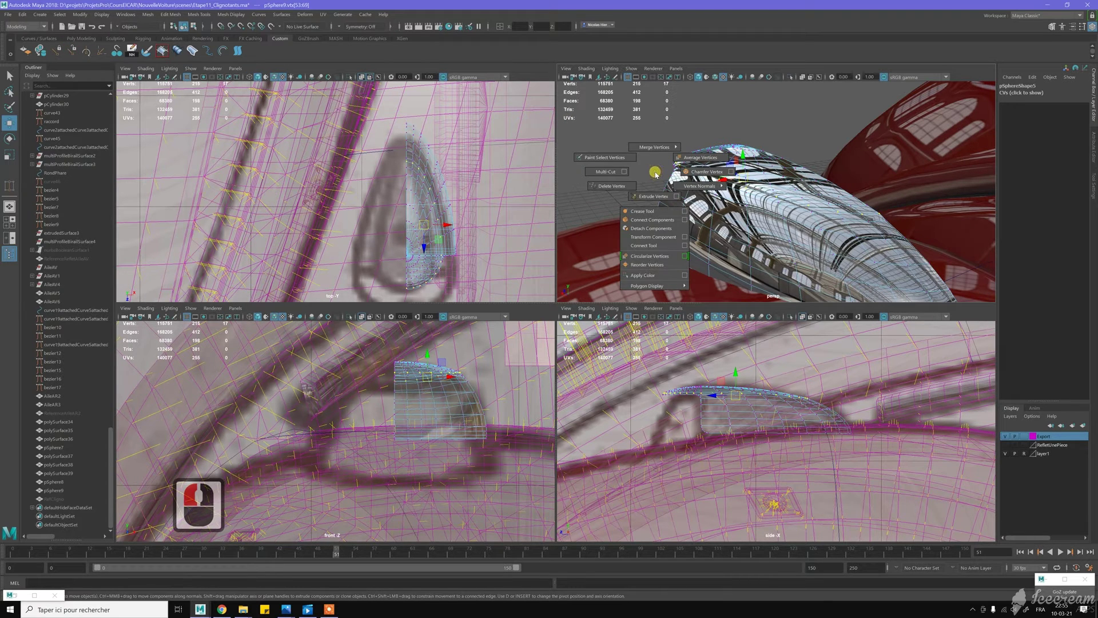
shift+right_drag(655, 173, 703, 181)
Return pSphere9 to object mode, deselect it and examine the surface reflections around the cut-out corner
alt+drag(669, 143, 738, 167)
key(w)
right_drag(781, 184, 770, 159)
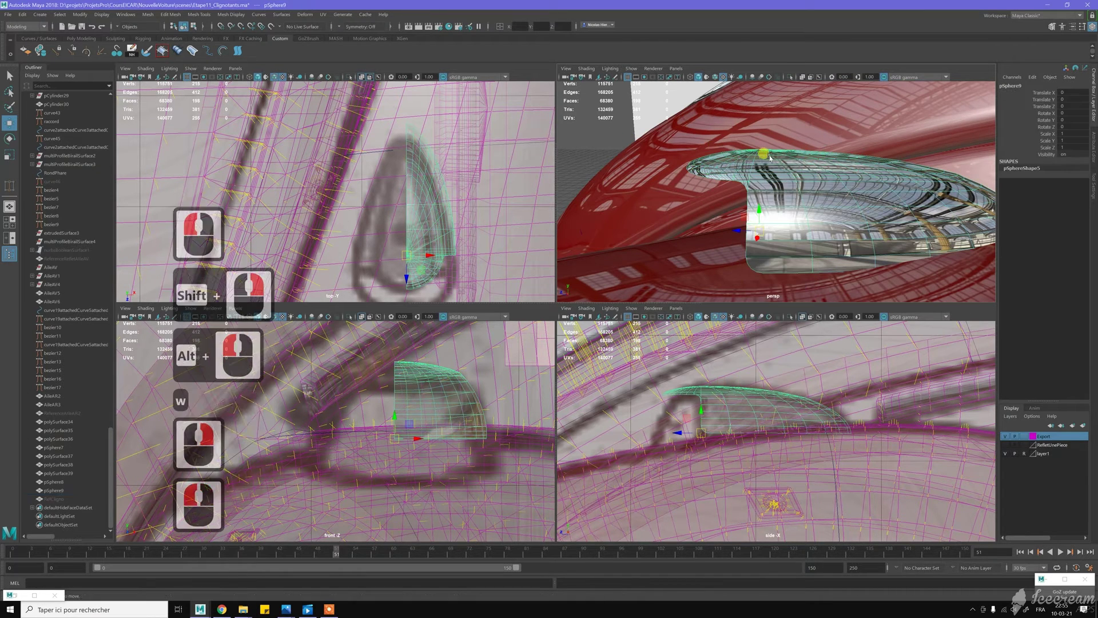
click(770, 158)
alt+middle_drag(770, 158, 781, 166)
scroll(806, 207, up, 4)
alt+right_drag(809, 208, 847, 244)
alt+drag(847, 244, 788, 210)
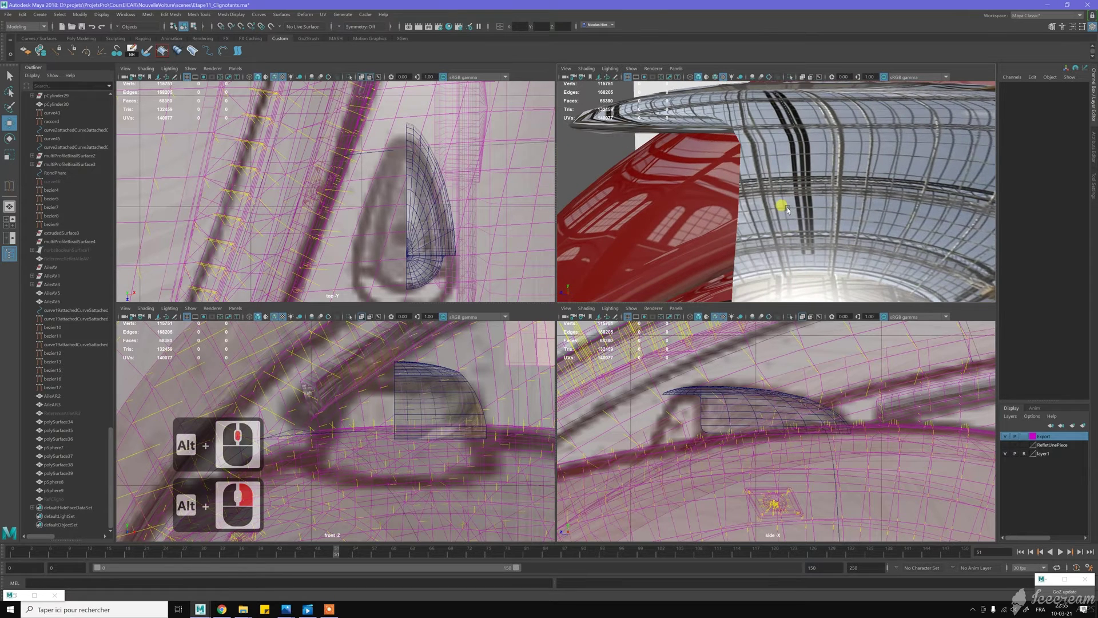
Delete the single edge meeting the inner corner of the cut-out on pSphere9
click(759, 126)
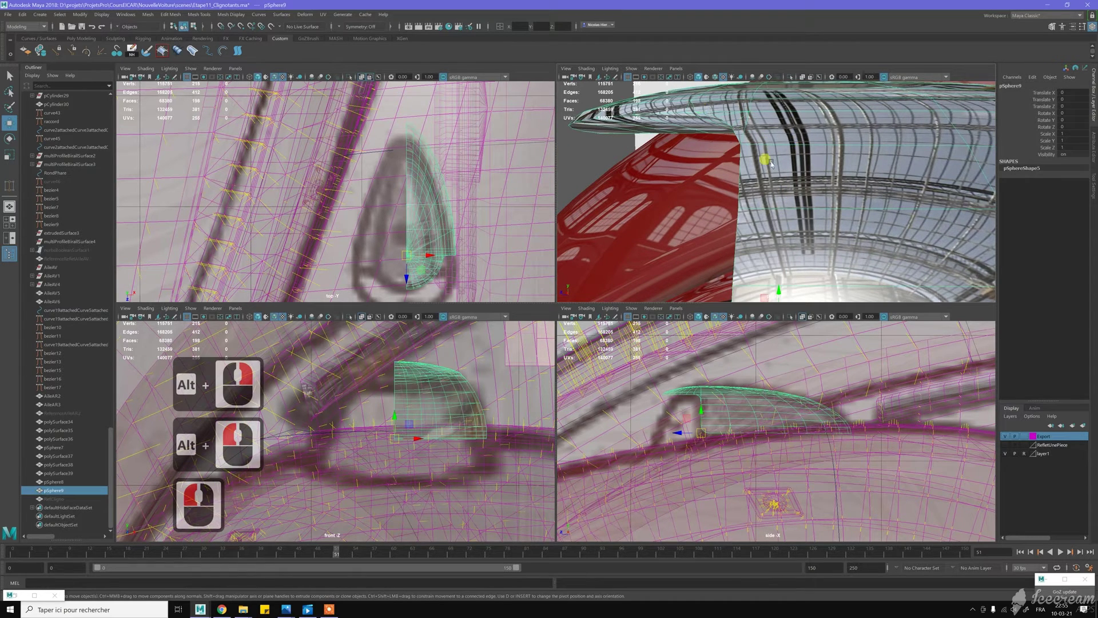
alt+drag(772, 165, 786, 162)
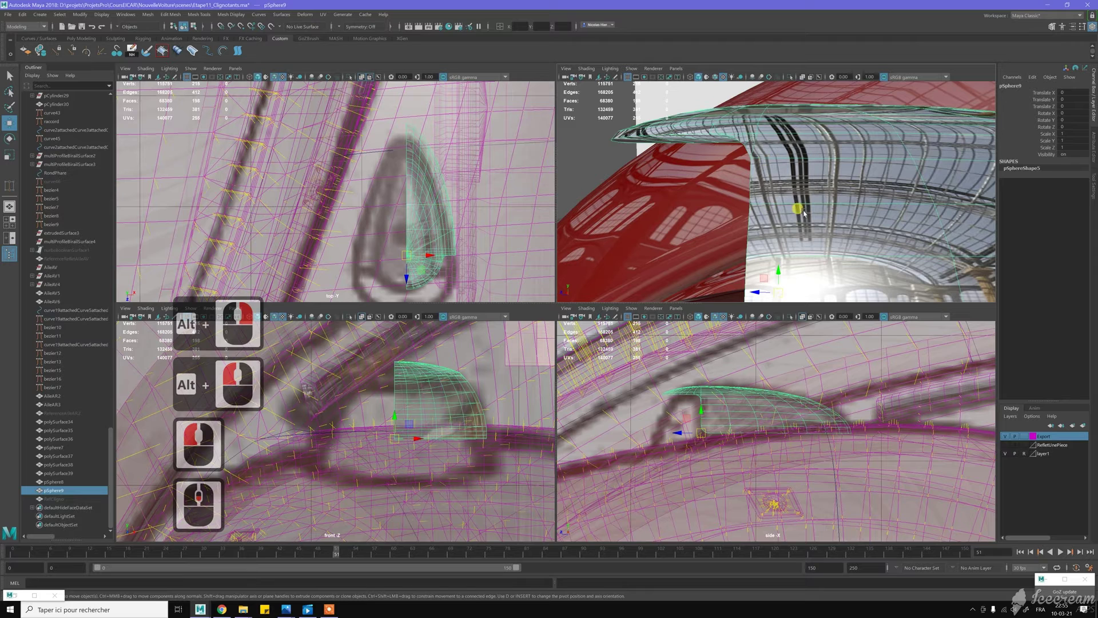
key(w)
double_click(755, 148)
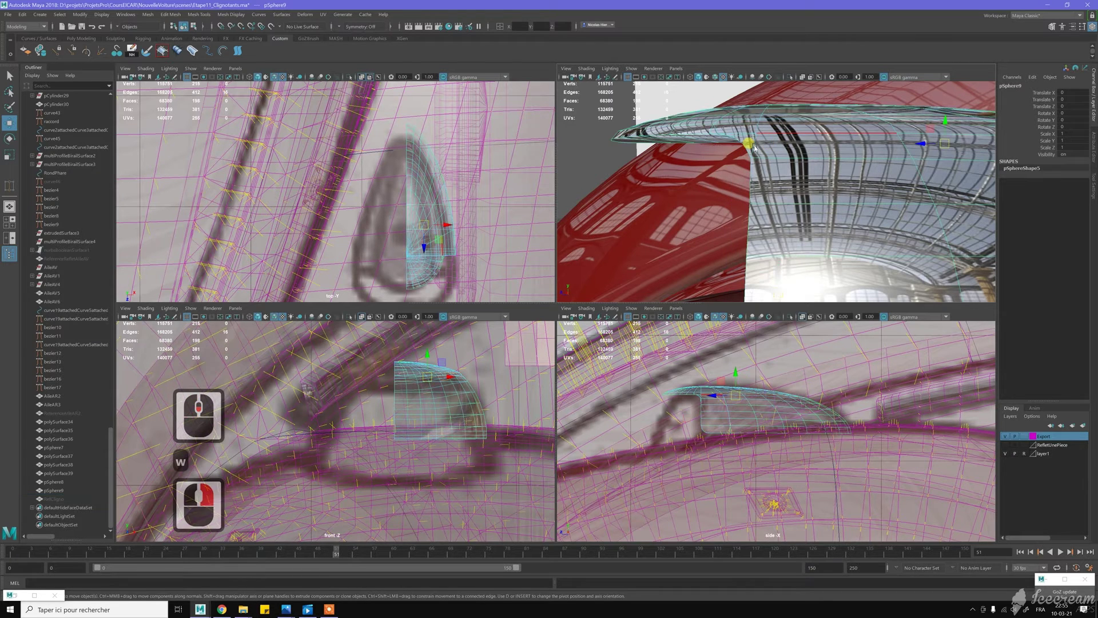
key(ctrl+BackSpace)
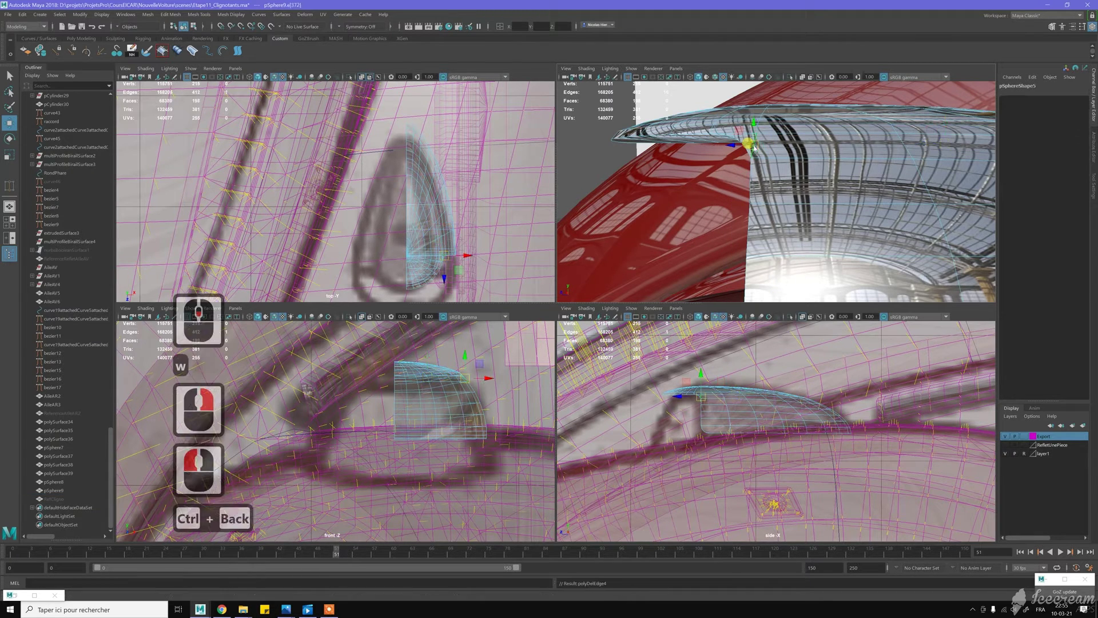
Cut new edges with Multi-Cut on pSphere9, running from the cut-out corner across to the neighbouring vertex
key(w)
mouse_move(754, 146)
right_down()
mouse_move(776, 134)
mouse_move(724, 143)
mouse_move(738, 137)
right_up()
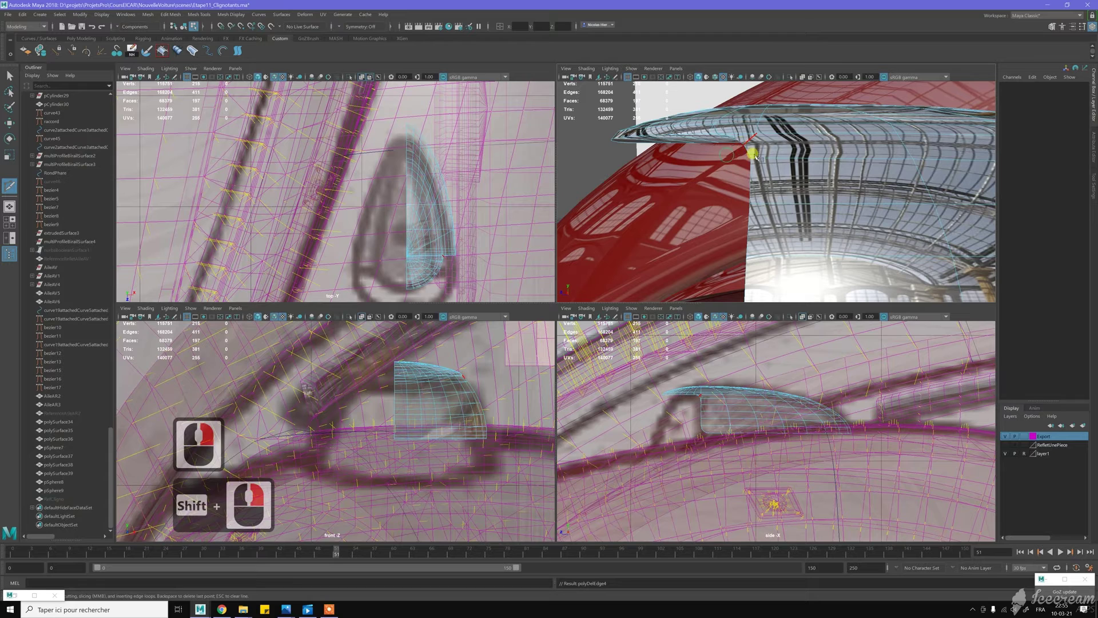
click(743, 144)
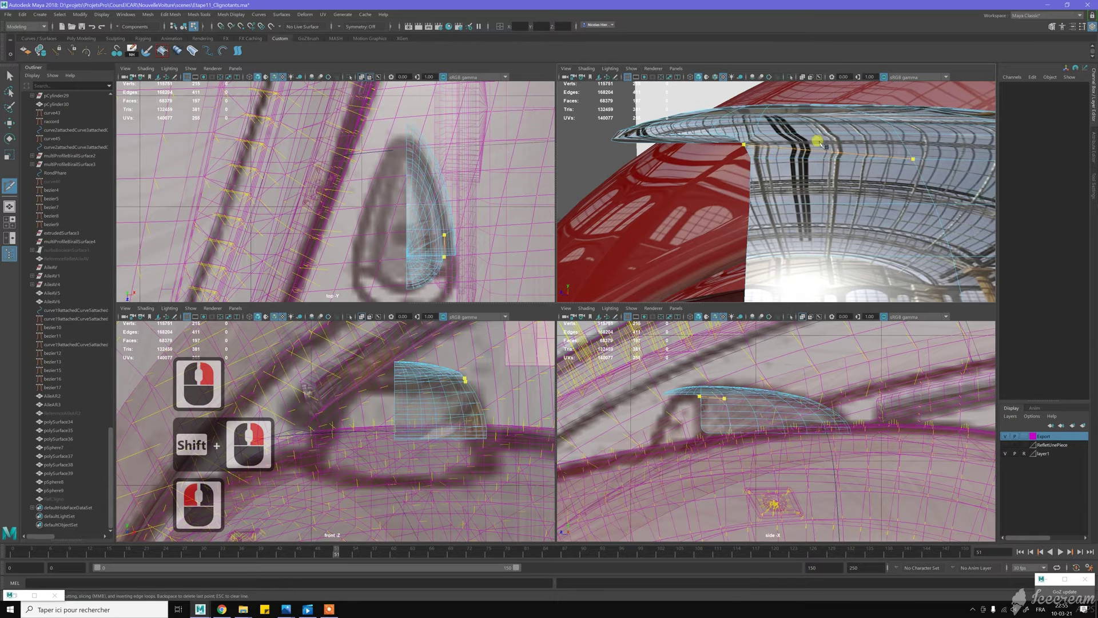
click(913, 159)
key(y)
key(y)
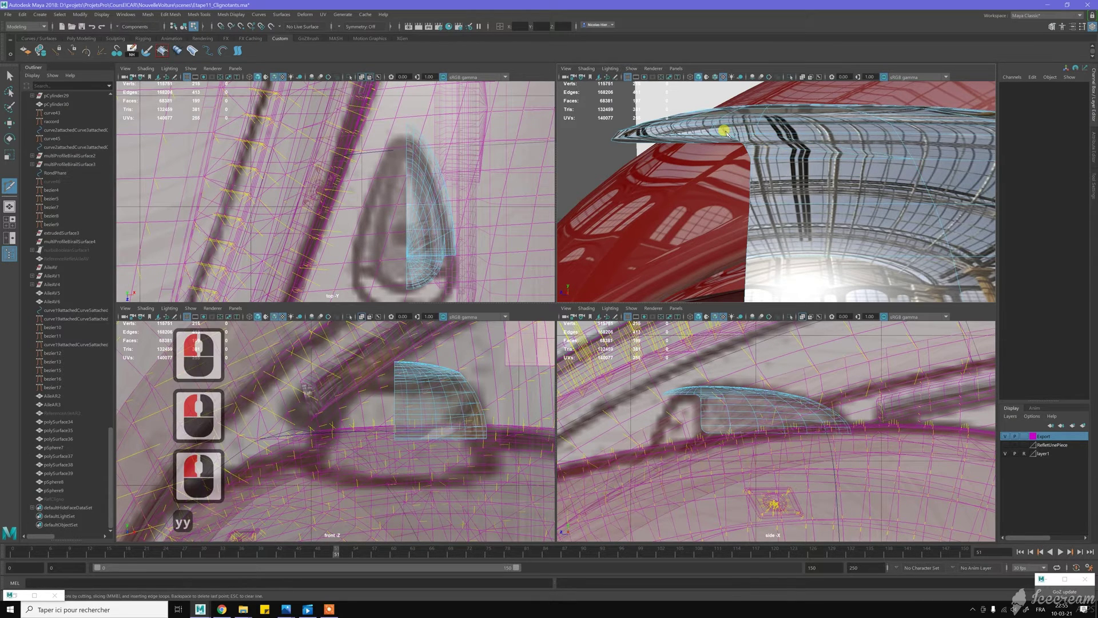
Delete the newly cut edge that starts at the cut-out corner of pSphere9
key(w)
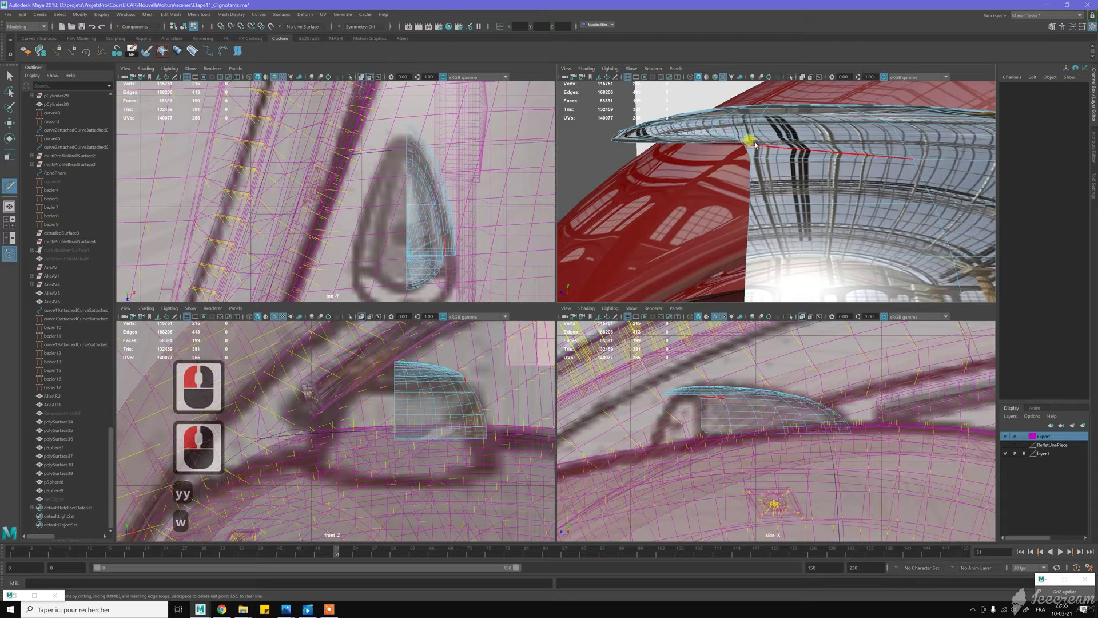
click(750, 141)
key(ctrl+BackSpace)
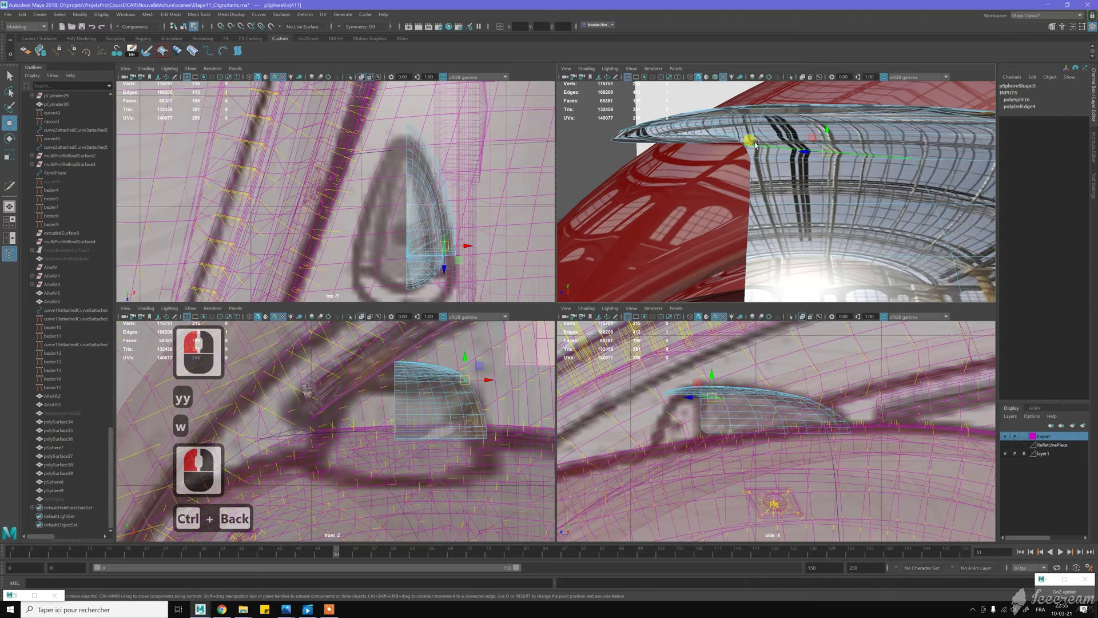
key(ctrl+BackSpace)
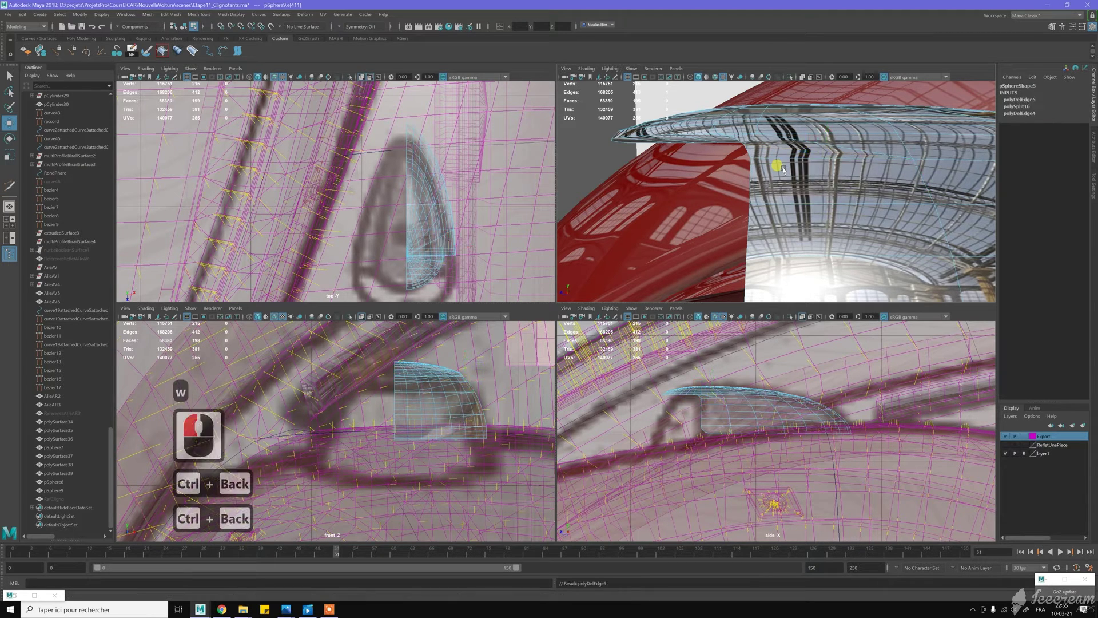
Cut a short new edge with Multi-Cut on pSphere9 from the row above the cut-out down to its border near the corner
double_click(782, 142)
right_drag(801, 133, 736, 154)
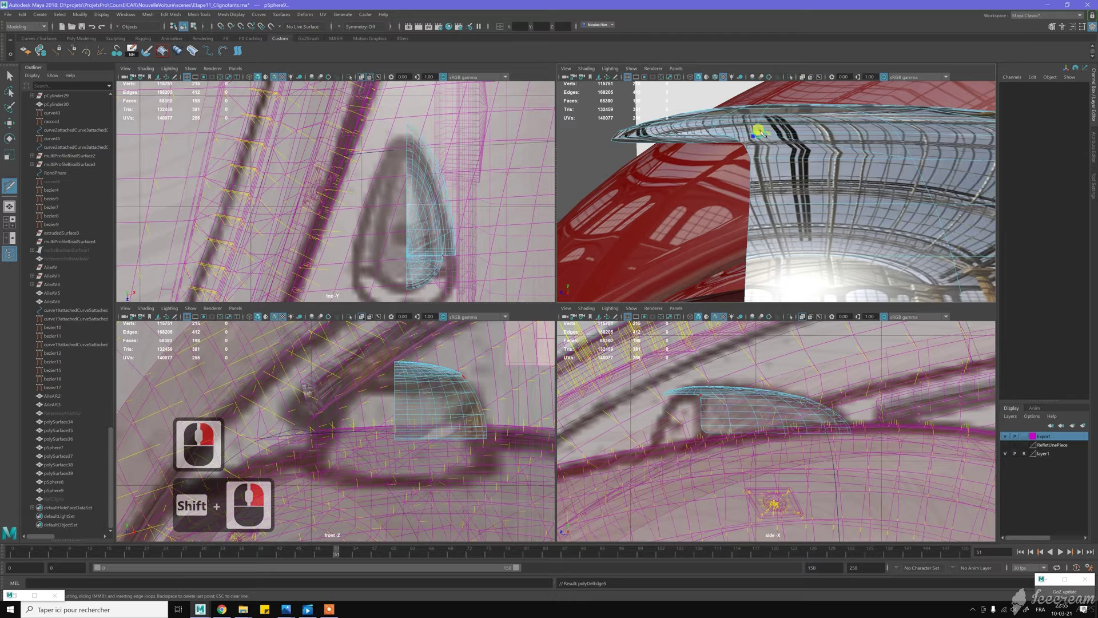
click(756, 156)
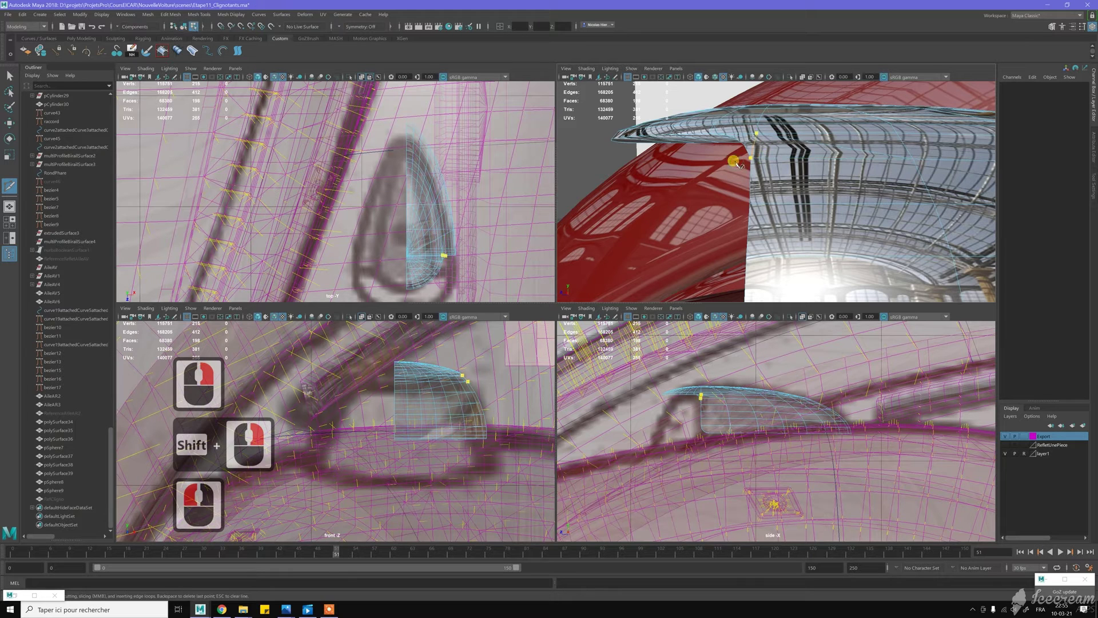
click(735, 163)
key(y)
key(w)
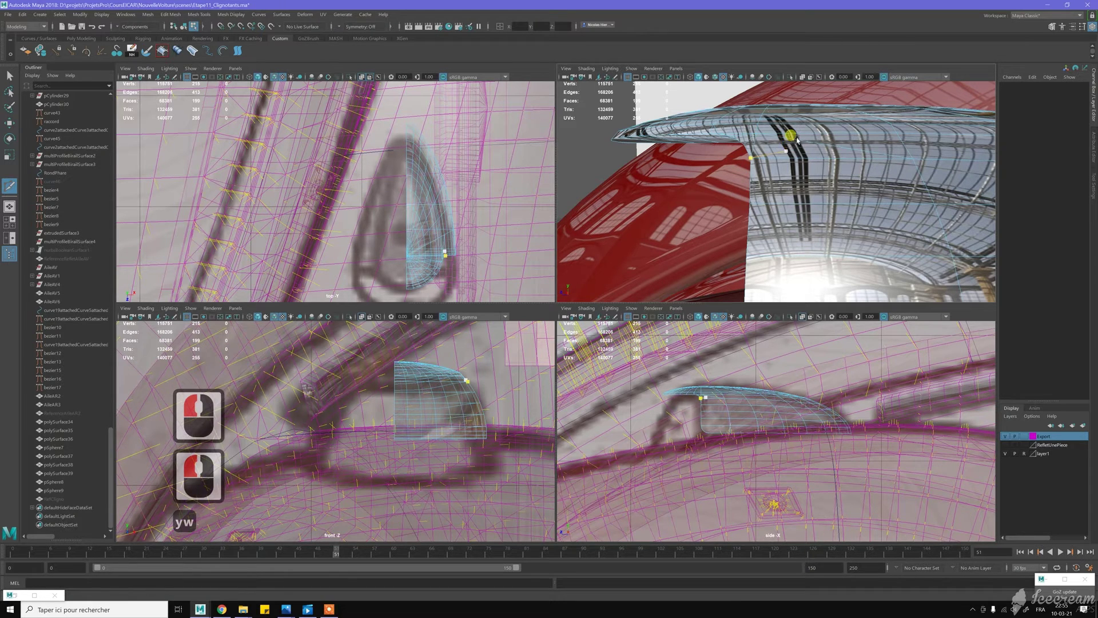
Delete the redundant edge beside the new cut on pSphere9, check the reflections, and return the mesh to object mode
click(797, 139)
key(ctrl+BackSpace)
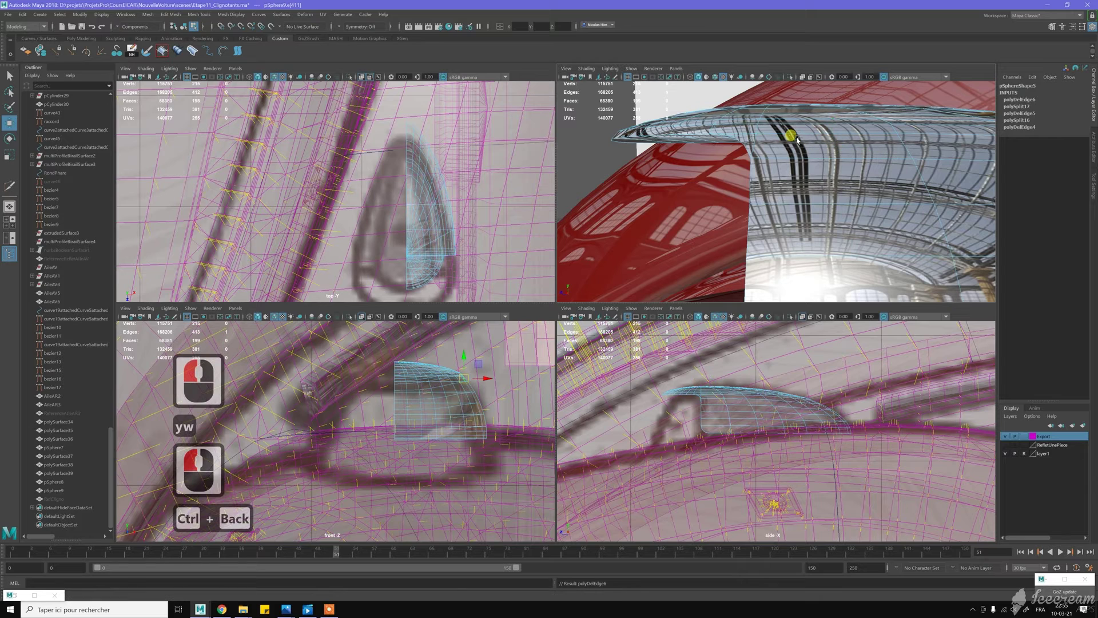
scroll(797, 139, down, 2)
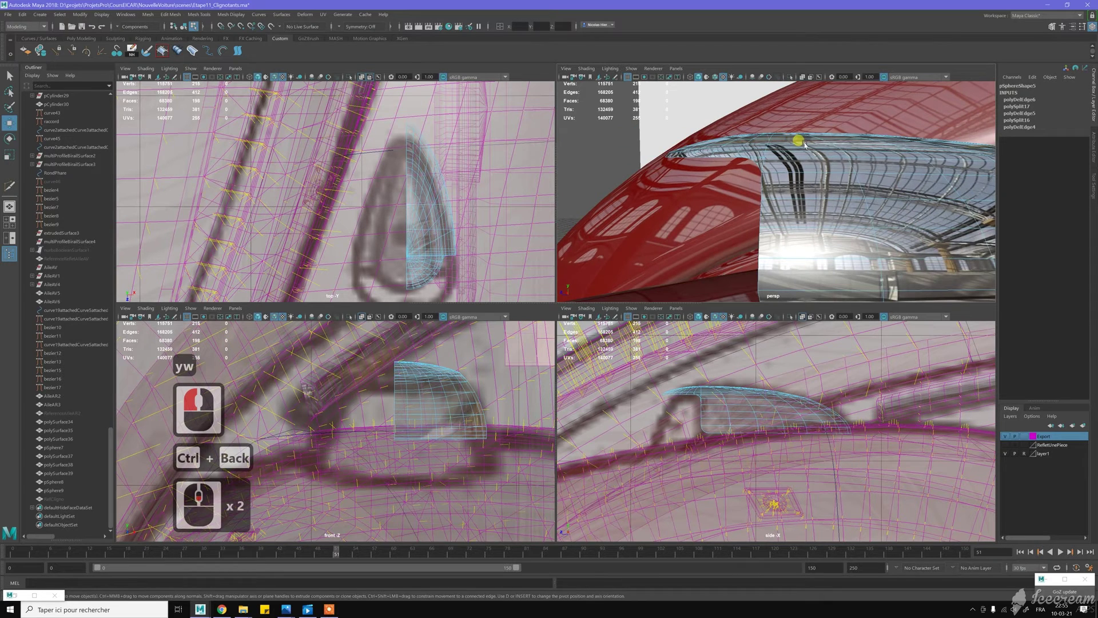
alt+drag(804, 144, 799, 170)
scroll(814, 173, up, 2)
alt+click(793, 179)
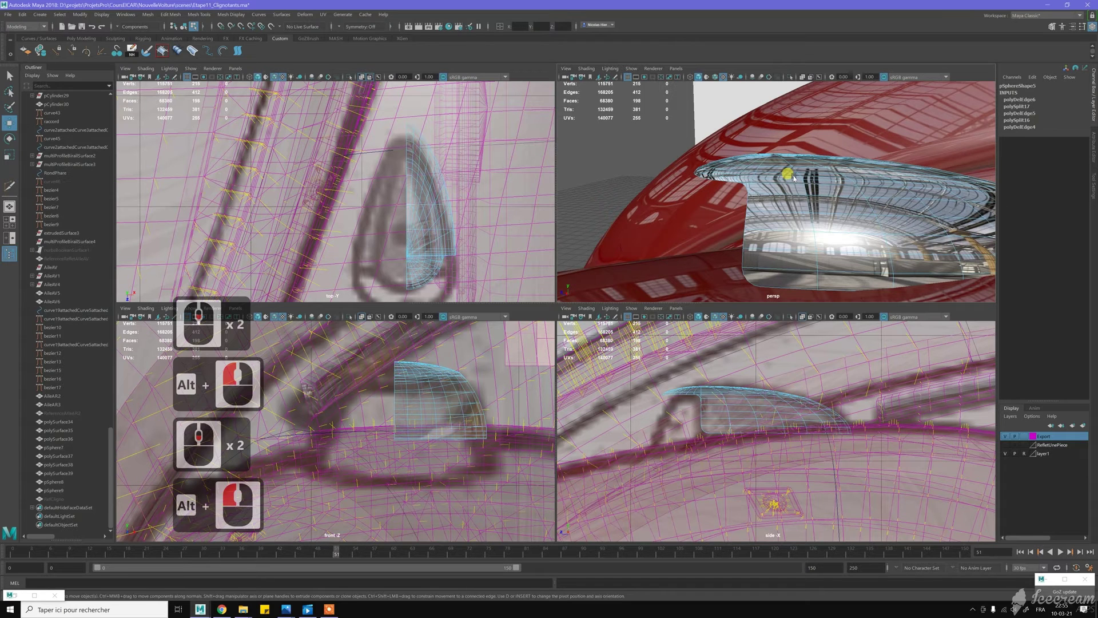
key(w)
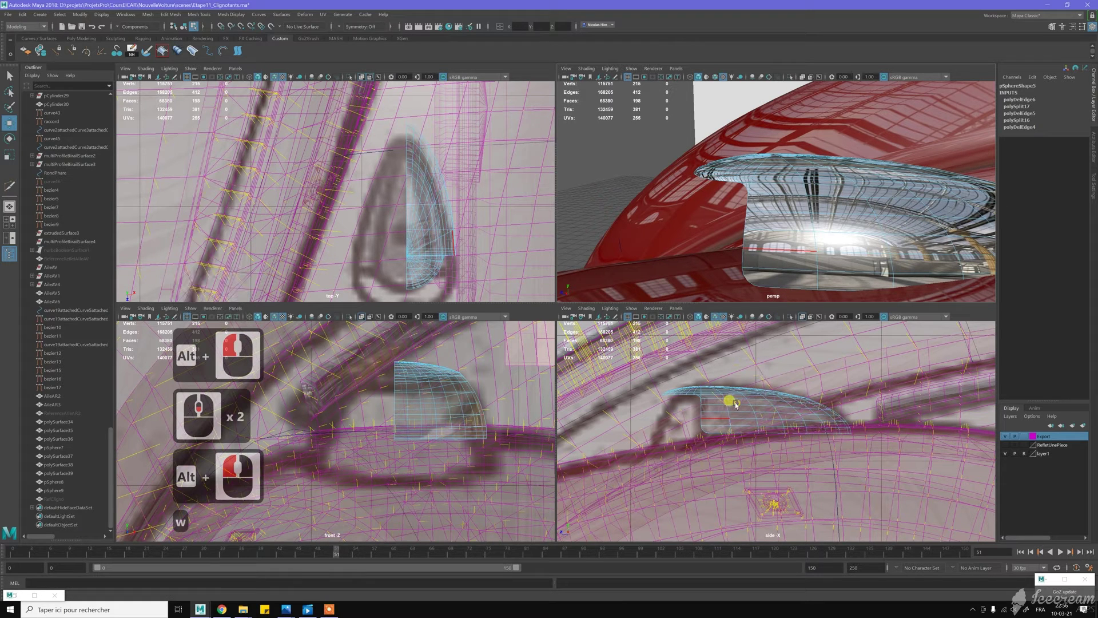
right_drag(737, 376, 776, 365)
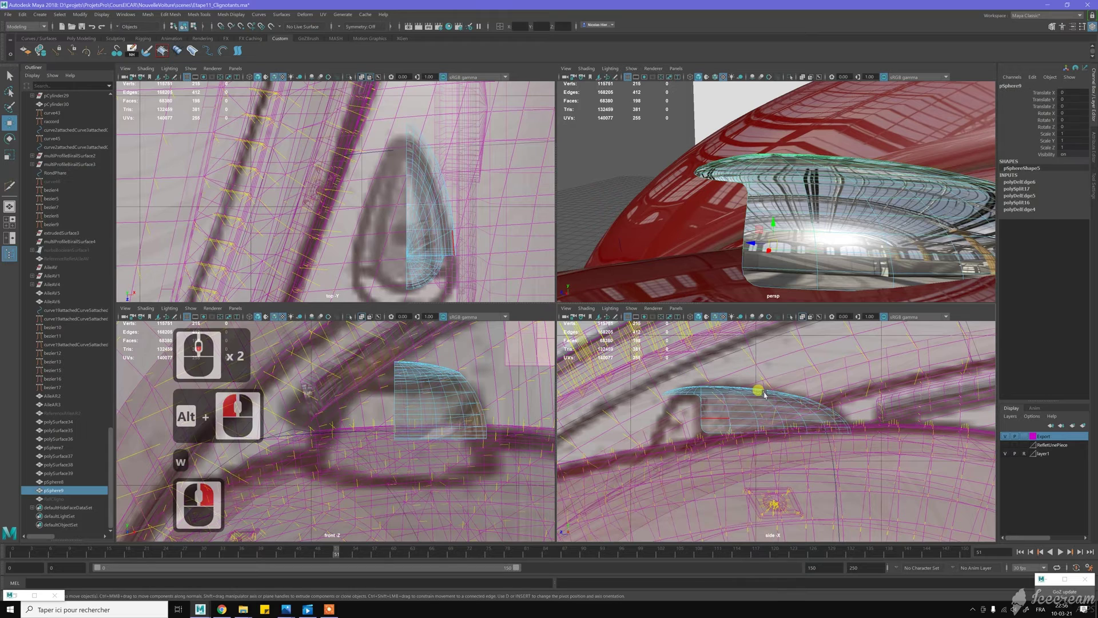
click(758, 390)
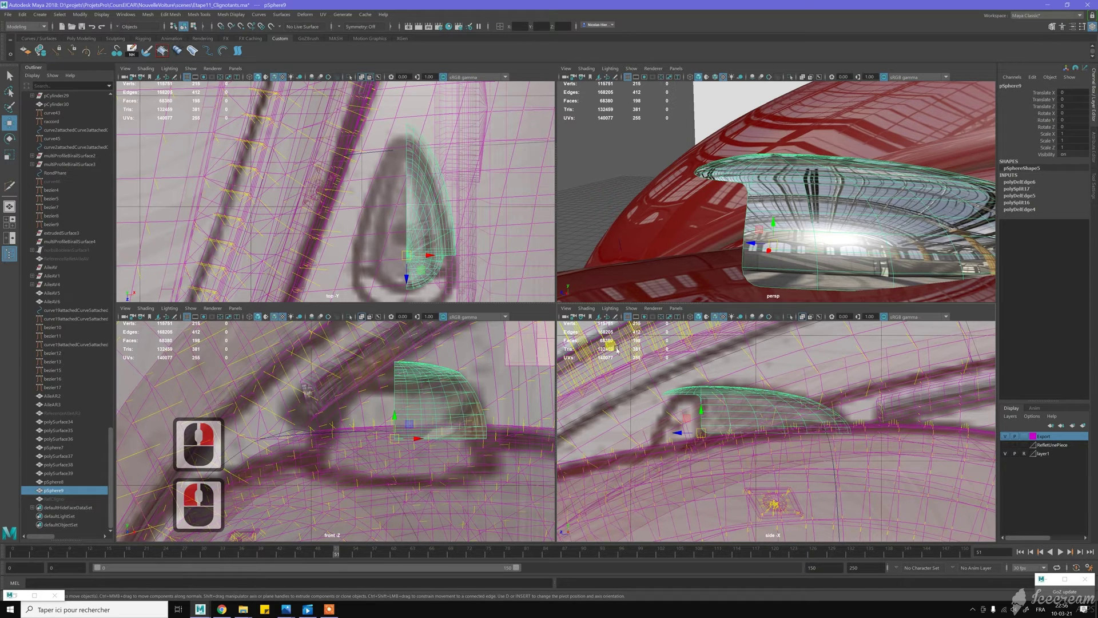
Unhide the RefCligno reference sphere and compare it with the half-shell
click(67, 498)
key(shift+h)
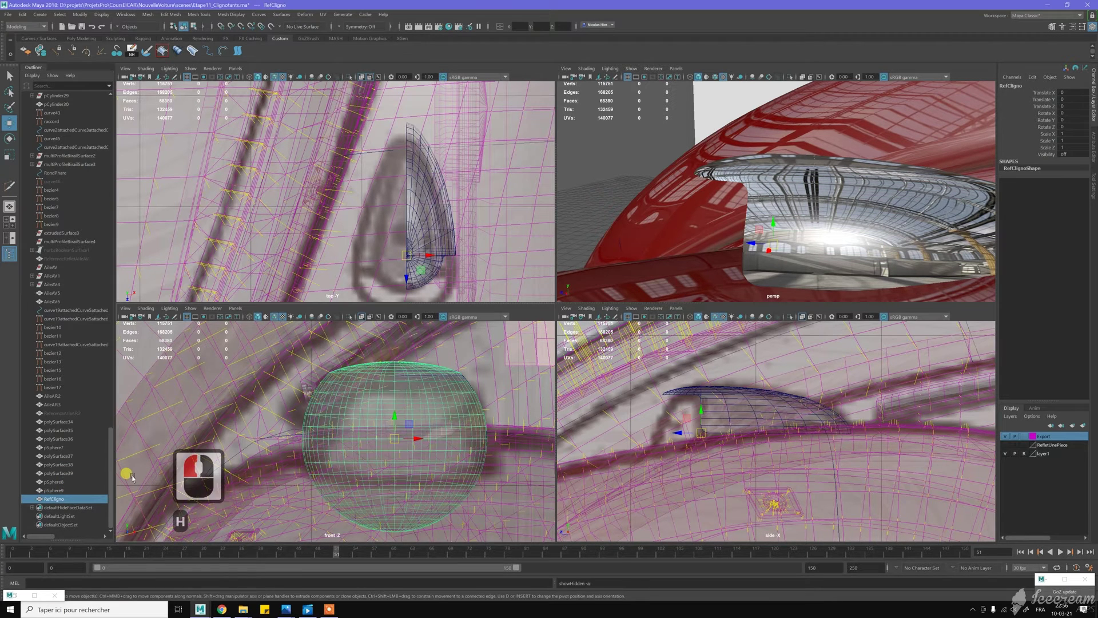
click(424, 268)
alt+drag(630, 232, 795, 229)
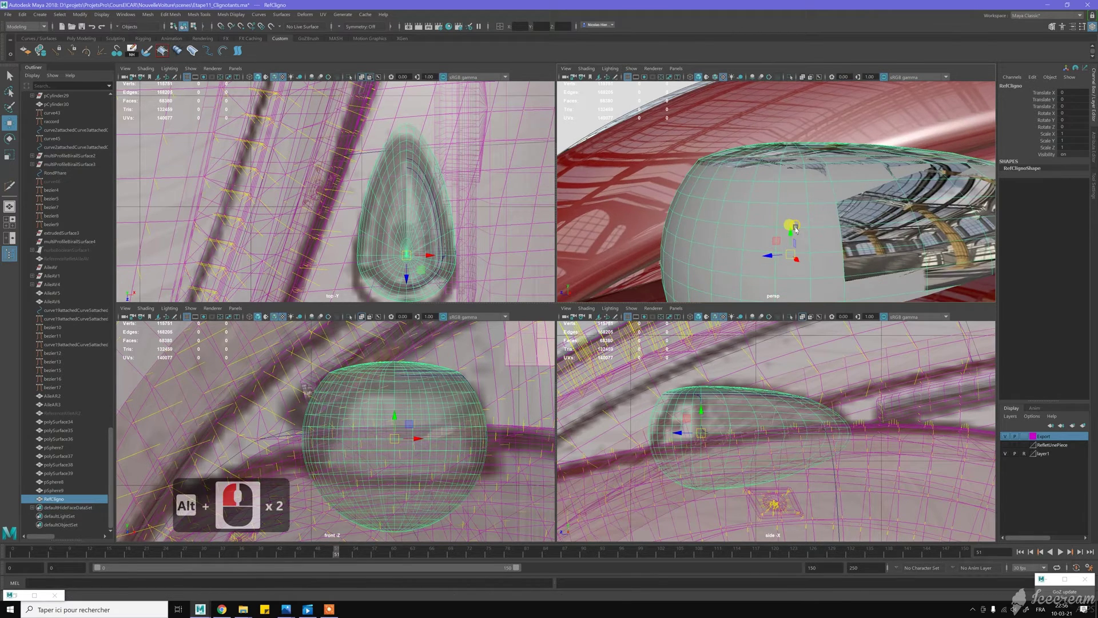
alt+right_drag(795, 229, 795, 229)
middle_click(799, 233)
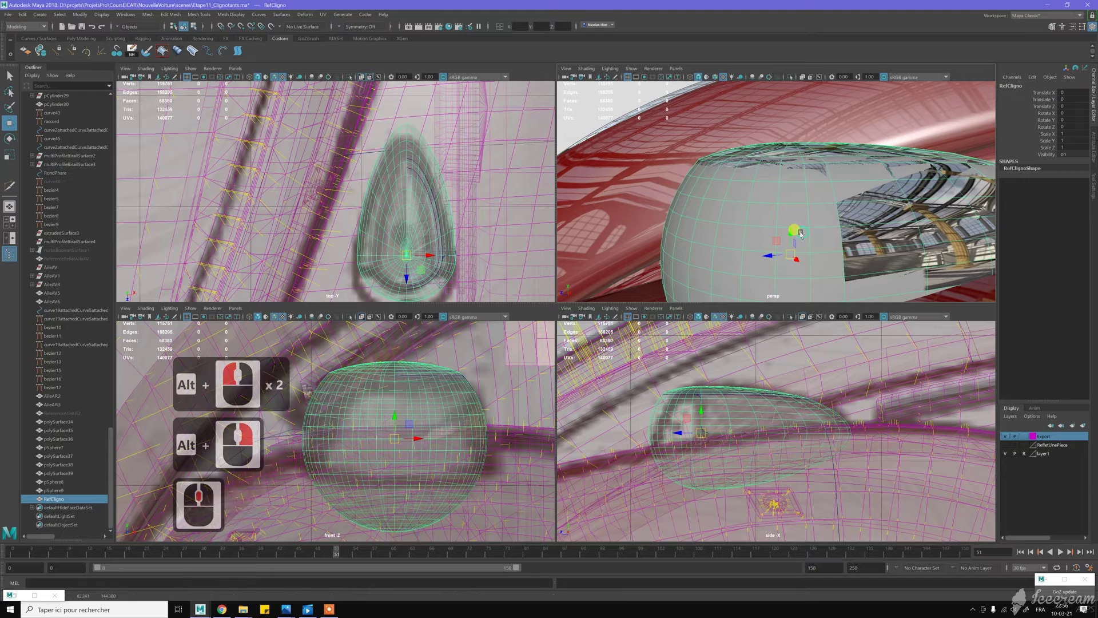
Switch to the Photos app to examine the turn-signal photo clignotant-avant-droit.jpg, and return to Maya
key(r)
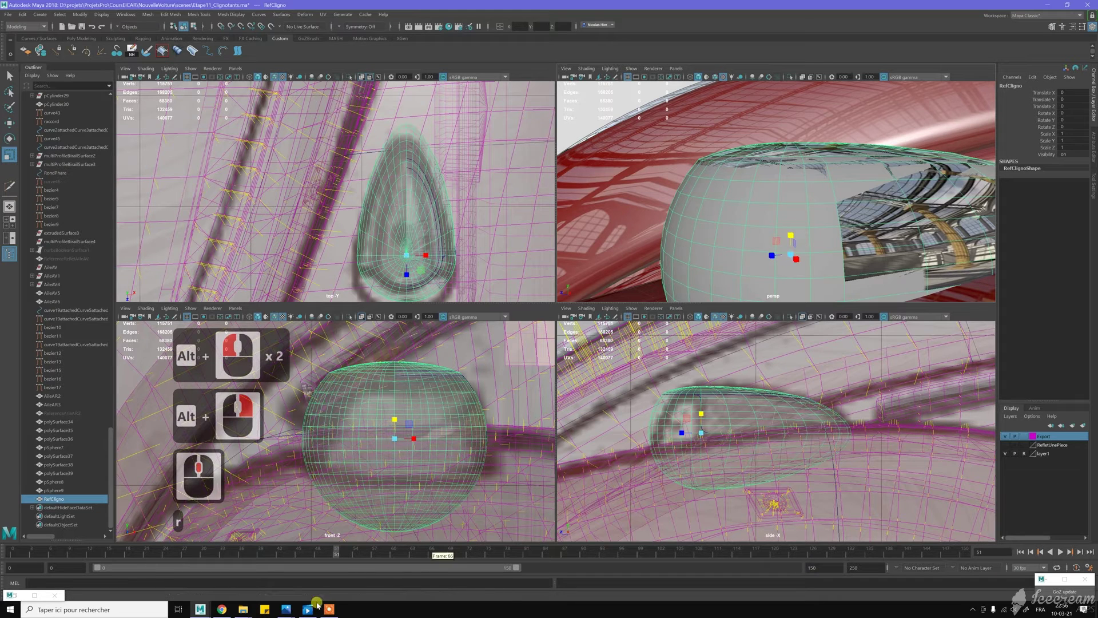
mouse_move(308, 610)
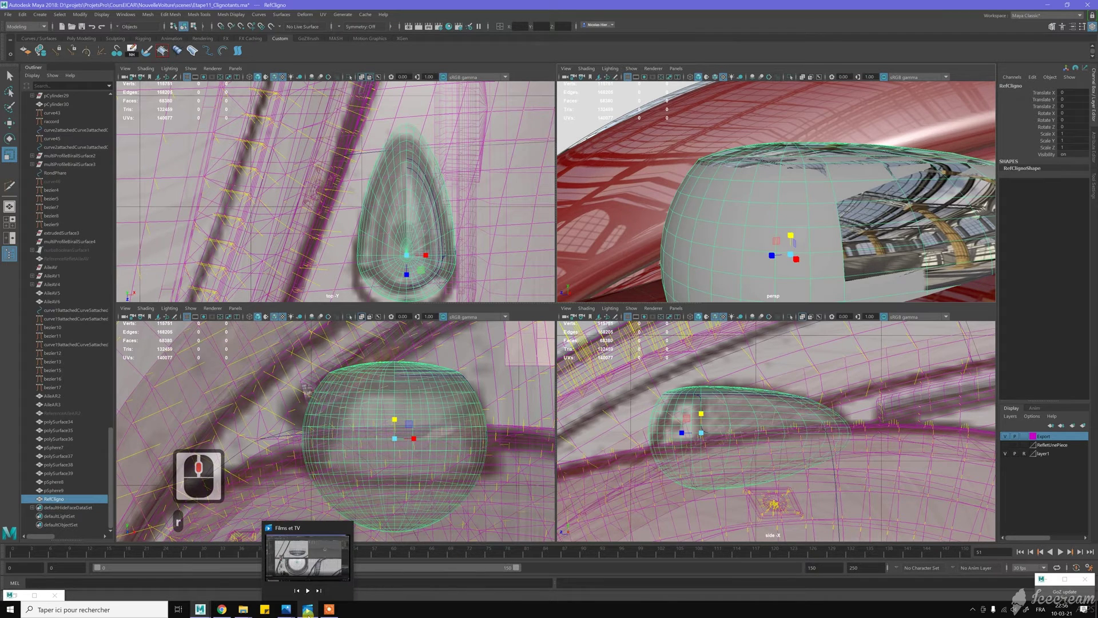
click(308, 609)
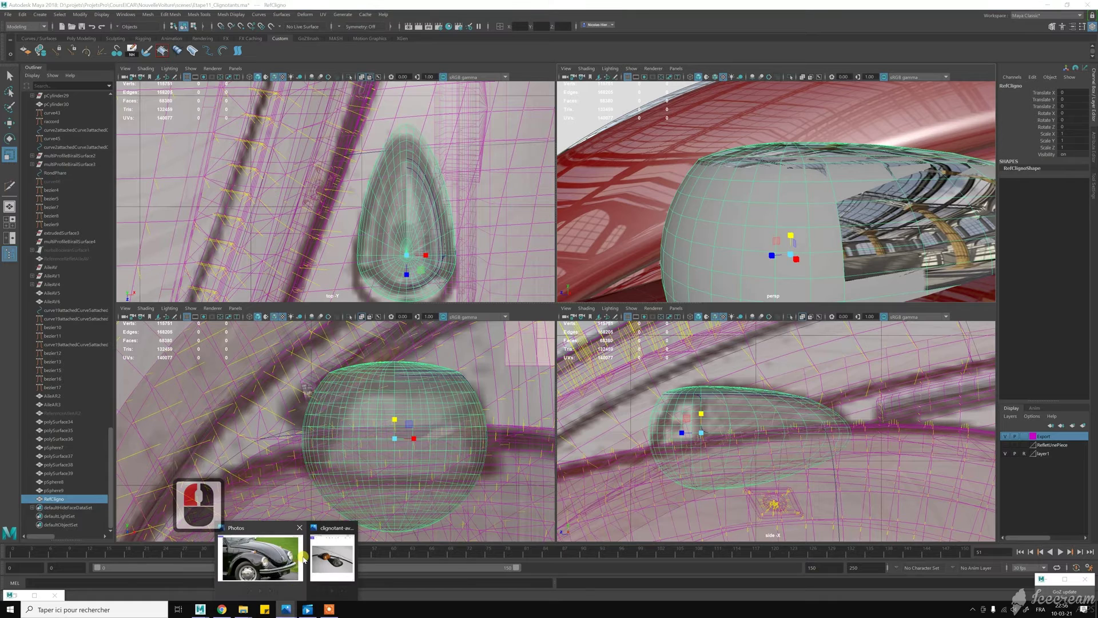
click(326, 553)
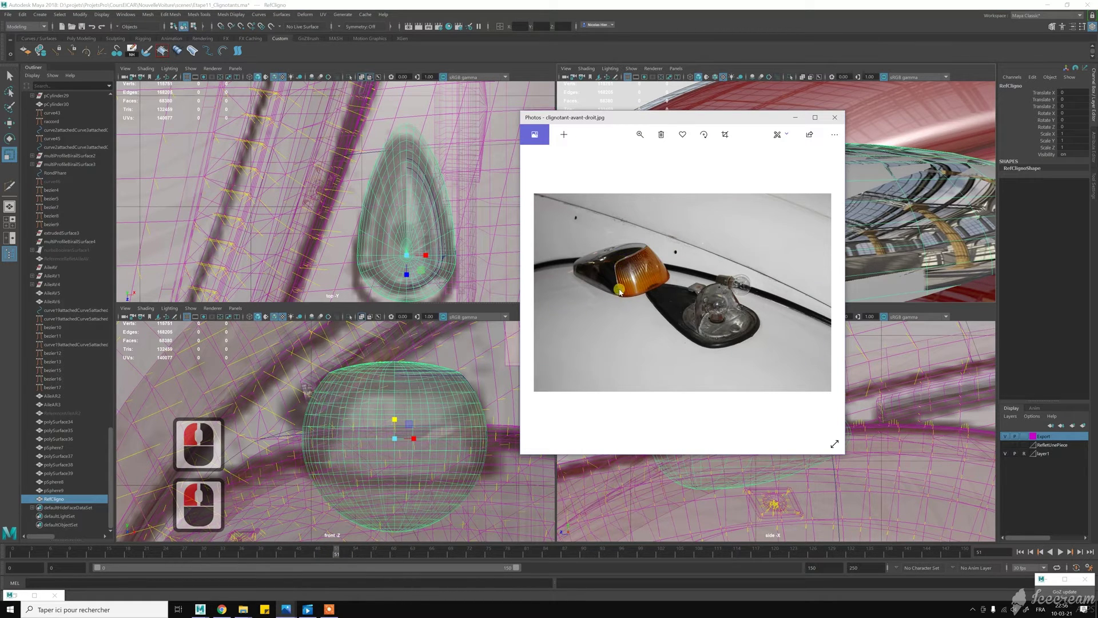
click(795, 118)
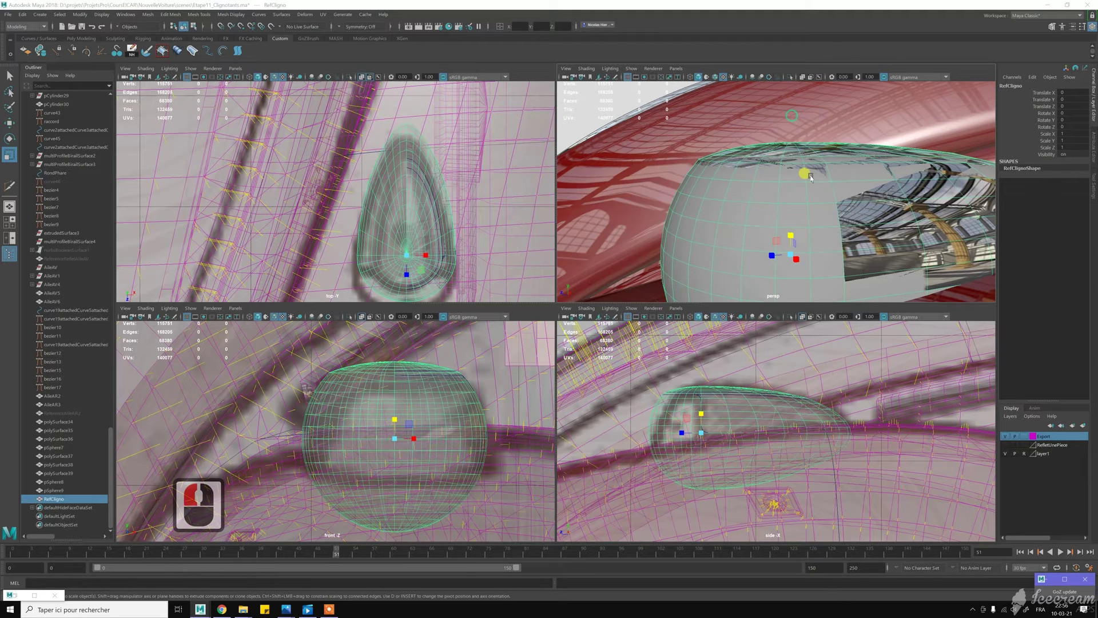
Scale RefCligno down uniformly to about 0.98 so it sits just inside the half-shell
drag(788, 256, 787, 255)
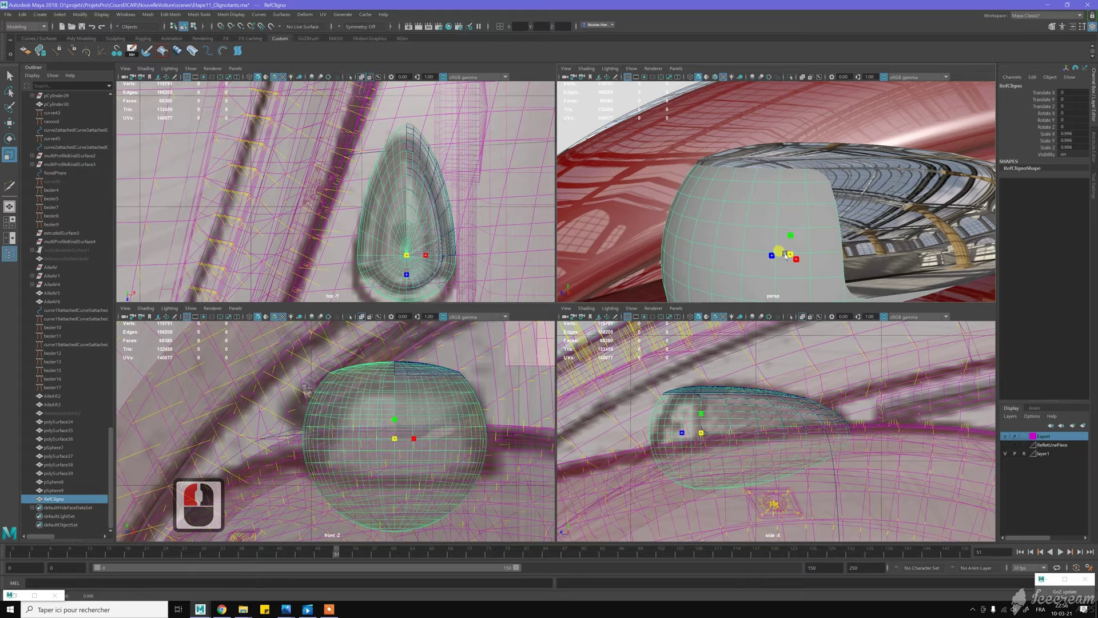
drag(785, 254, 780, 255)
alt+drag(788, 207, 808, 250)
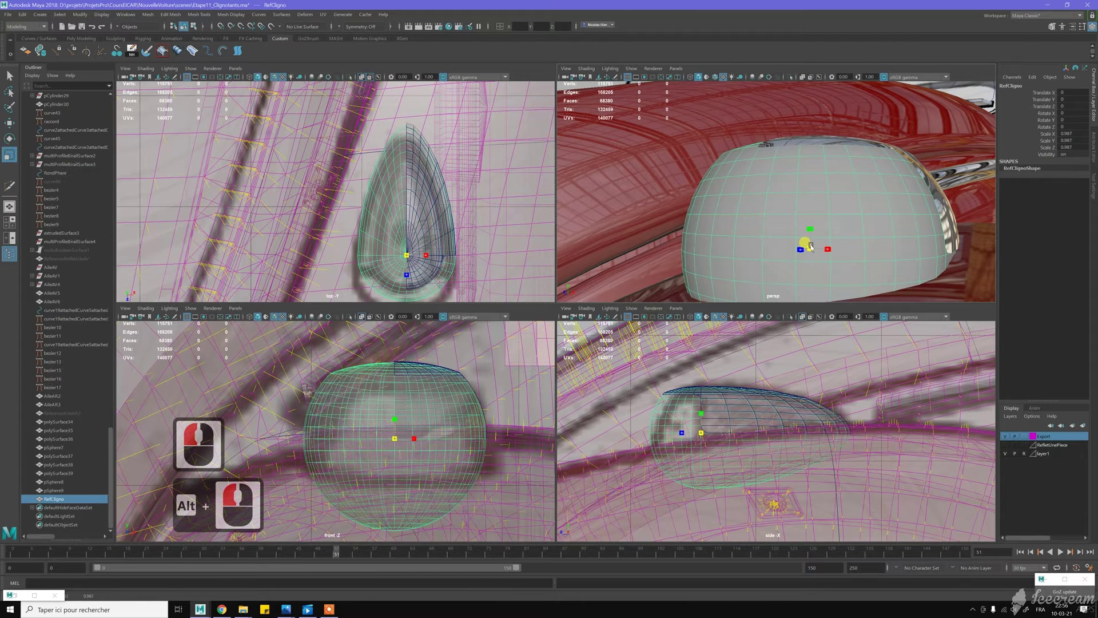
mouse_move(808, 229)
alt+mouse_down()
mouse_move(815, 183)
mouse_move(802, 172)
mouse_move(805, 181)
mouse_move(901, 155)
mouse_move(910, 138)
mouse_move(948, 194)
alt+mouse_up()
alt+click(804, 181)
key(9)
alt+right_drag(947, 194, 960, 199)
alt+middle_drag(908, 173, 876, 170)
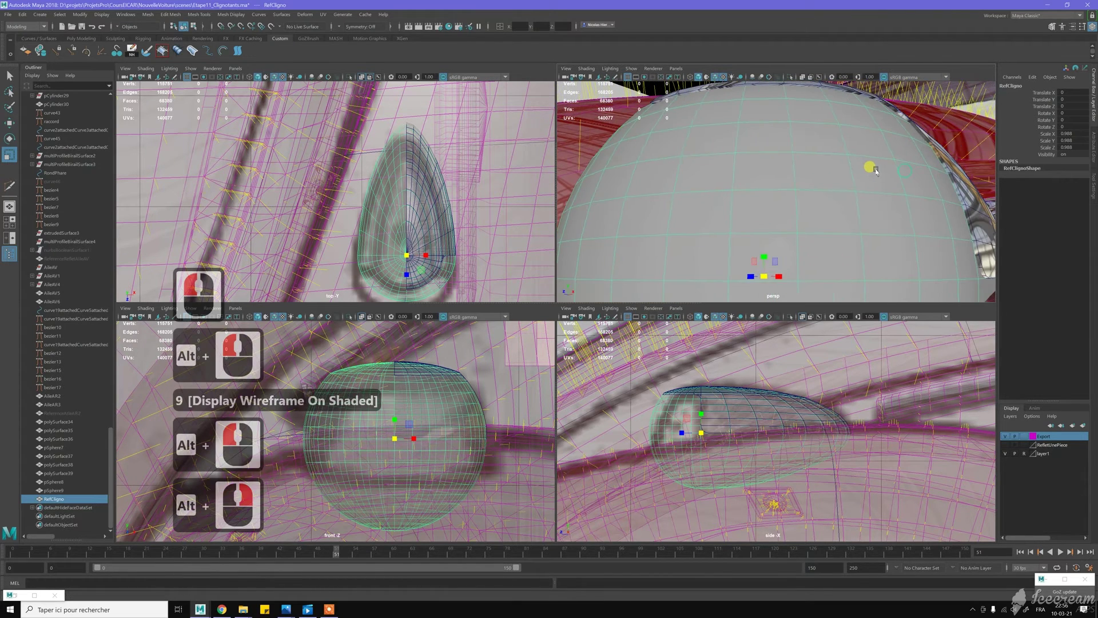
alt+drag(875, 170, 947, 219)
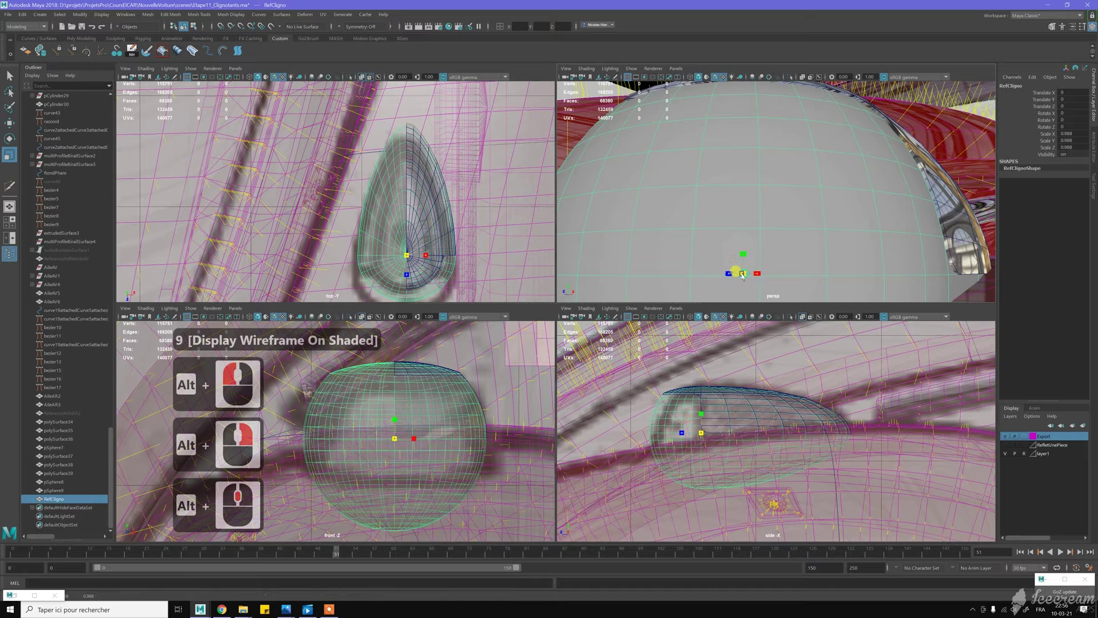
drag(738, 277, 738, 276)
alt+right_drag(867, 237, 843, 206)
alt+drag(843, 206, 817, 208)
scroll(818, 197, down, 2)
alt+middle_drag(816, 208, 816, 215)
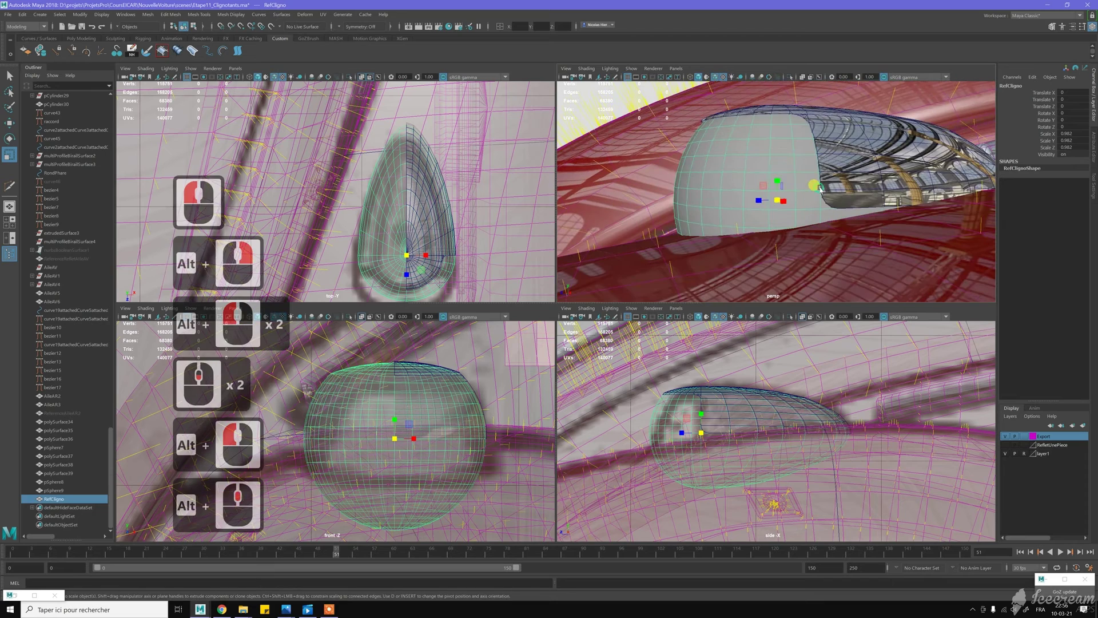
Delete the horizontal ring of faces around the middle of RefCligno to separate its upper and lower parts
key(w)
right_drag(816, 215, 817, 237)
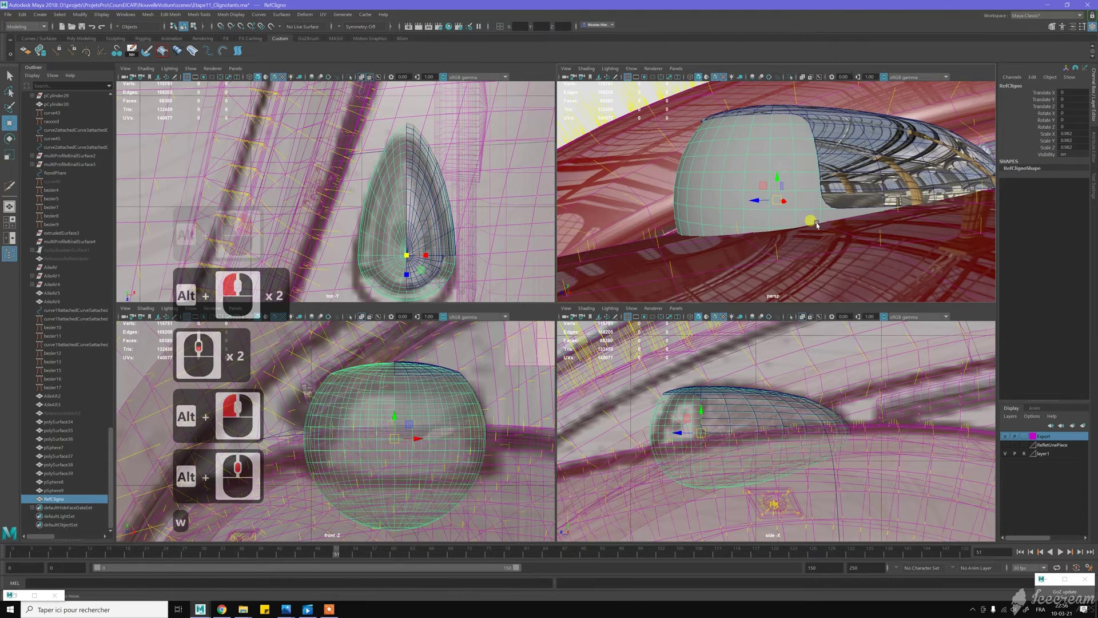
click(777, 219)
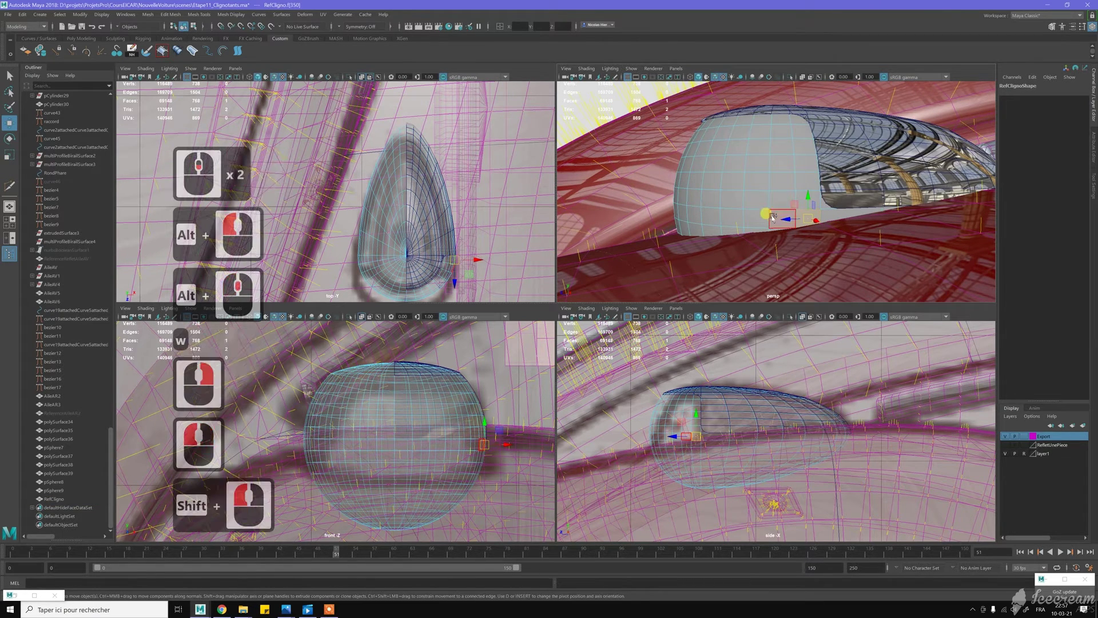
shift+double_click(724, 217)
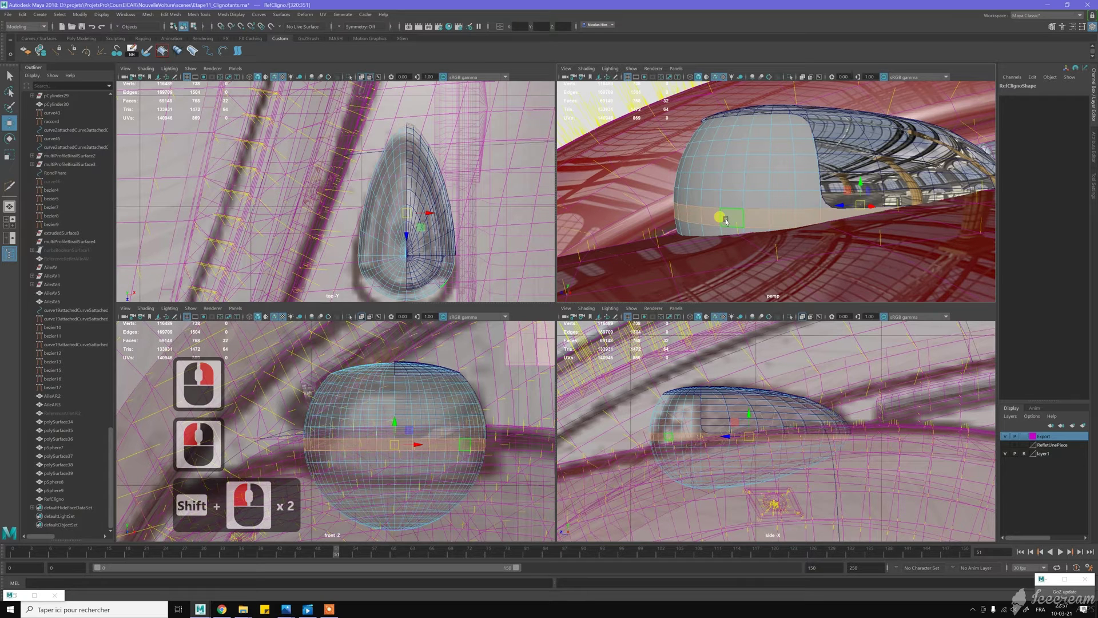
key(Delete)
Delete the detached lower part of RefCligno and return the mesh to object mode
alt+drag(793, 243, 814, 245)
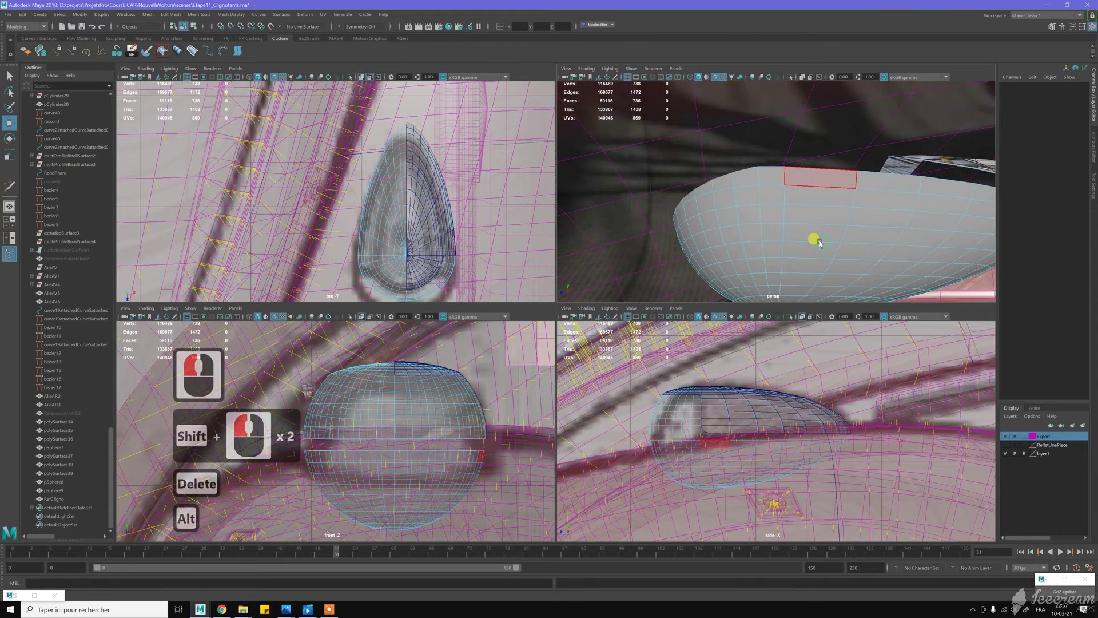
double_click(811, 215)
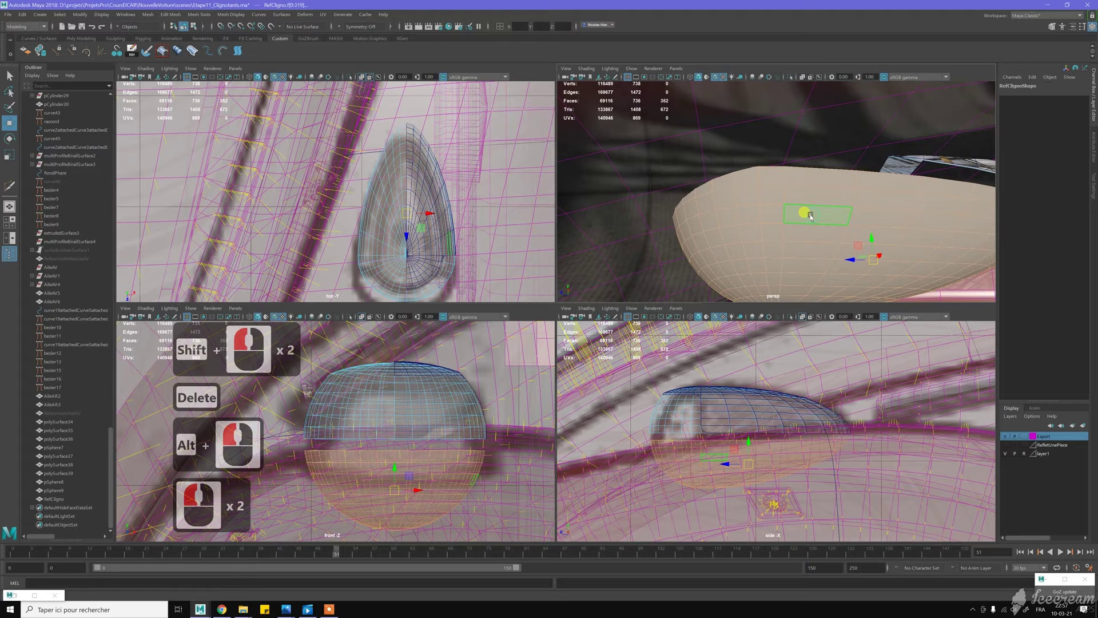
key(Delete)
alt+drag(816, 194, 828, 206)
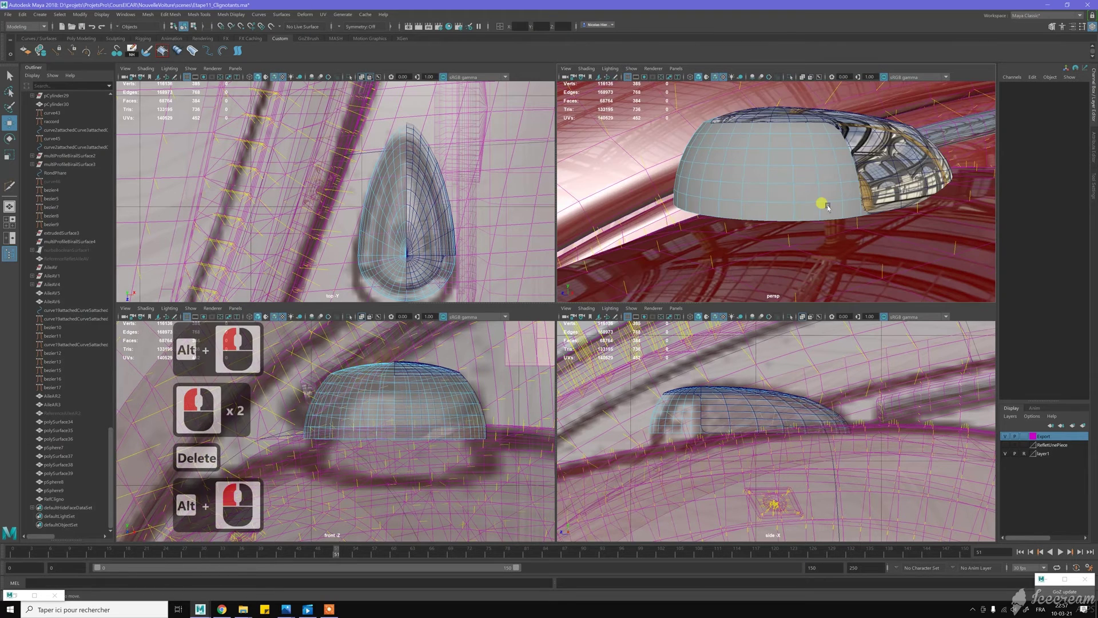
click(828, 192)
key(w)
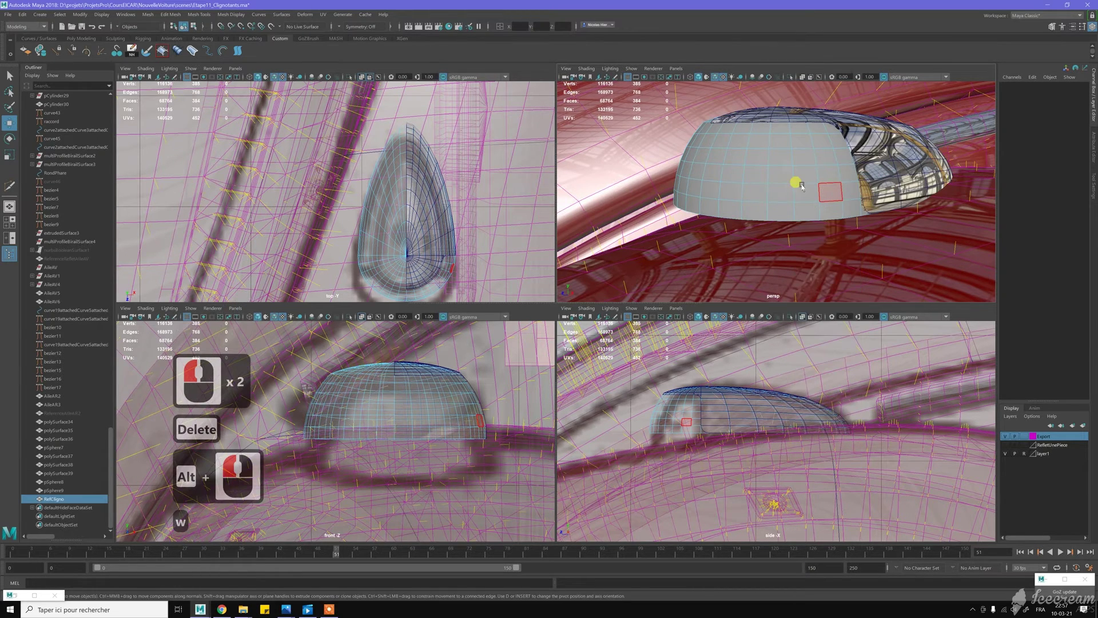
right_drag(801, 186, 822, 167)
Isolate RefCligno in the perspective view and delete one vertical strip of faces from the pole to the lower border
alt+drag(772, 177, 738, 183)
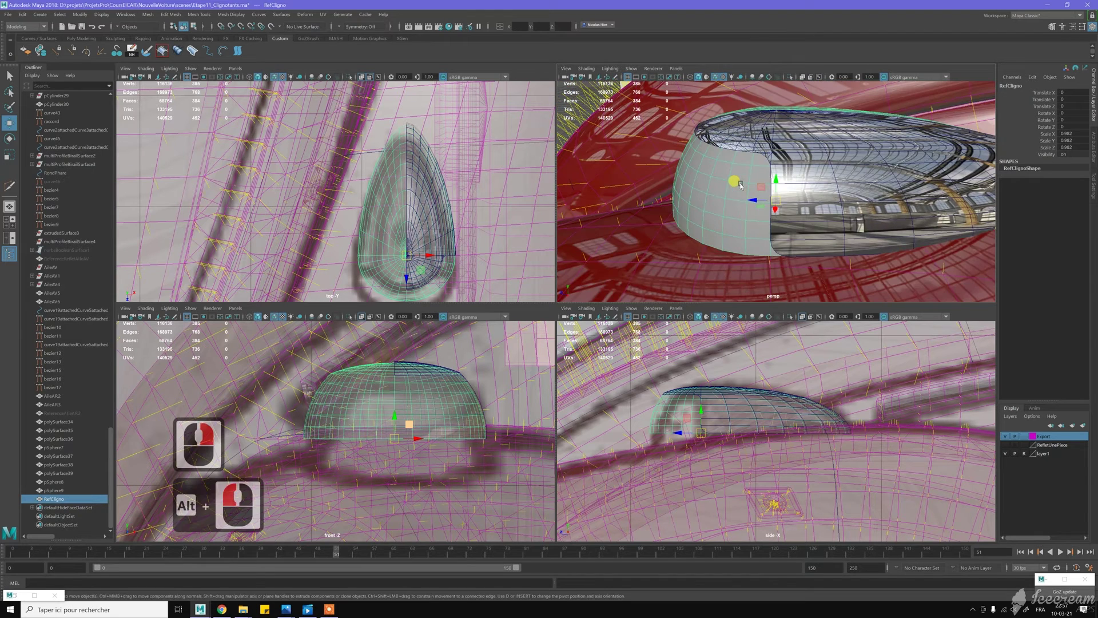
click(789, 77)
right_drag(796, 144, 796, 161)
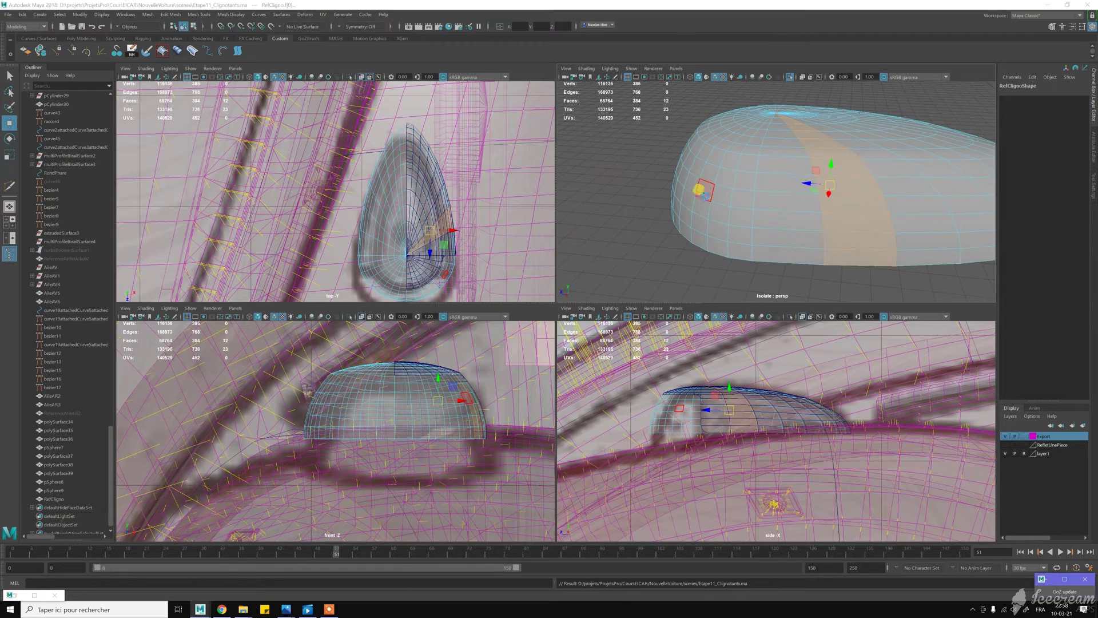
key(Delete)
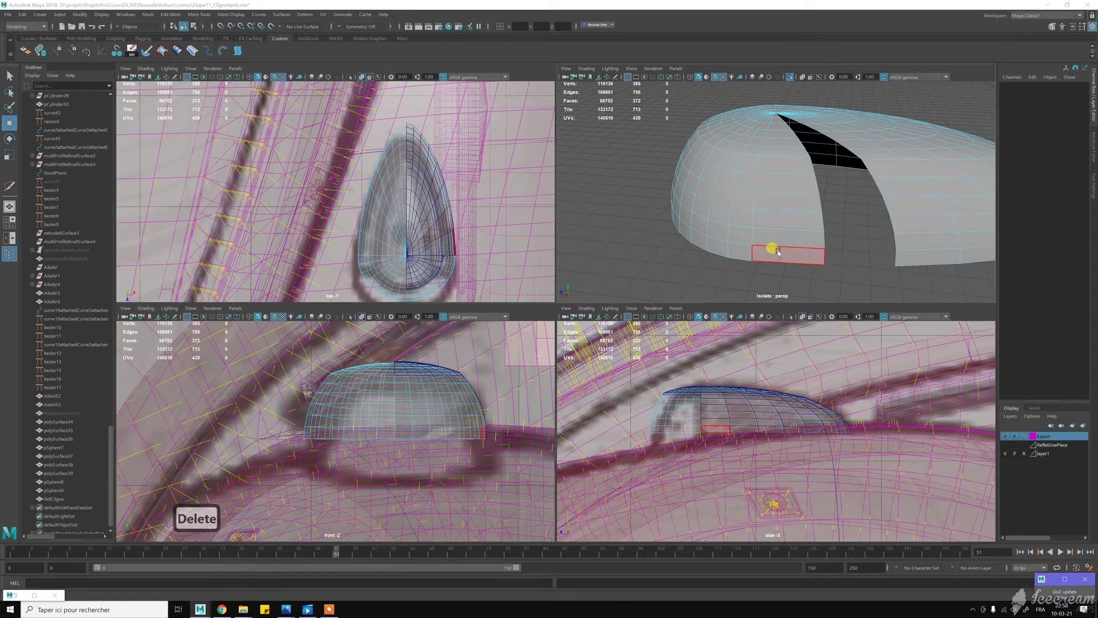
Delete the half of RefCligno's faces on the negative X side of the centre line
alt+click(702, 438)
alt+drag(711, 172, 782, 188)
drag(327, 110, 404, 303)
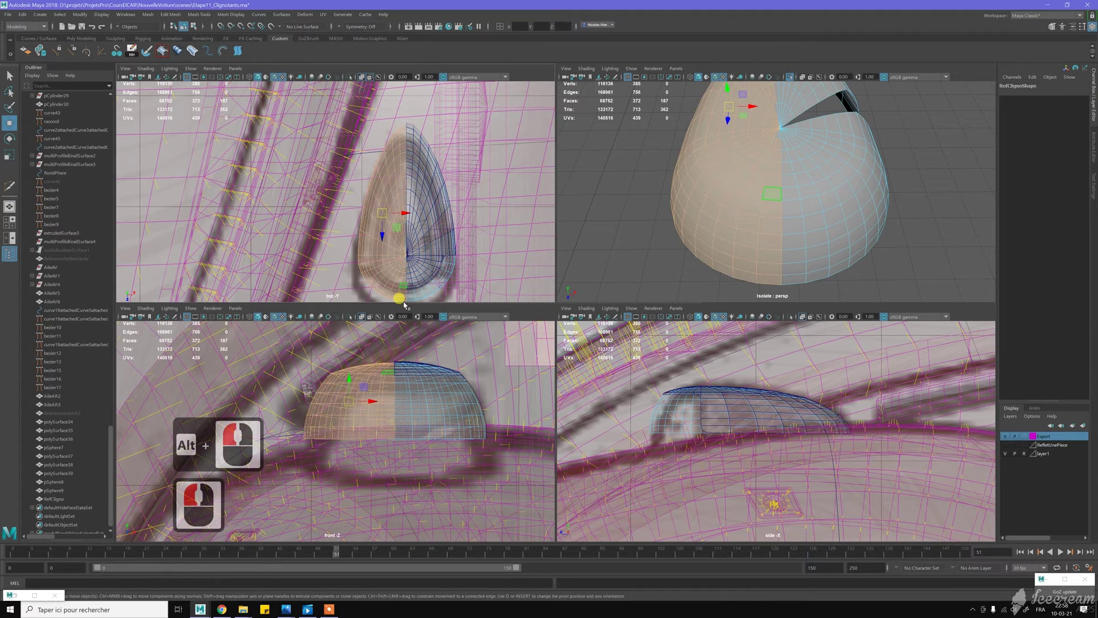
key(Delete)
Delete the leftover RefCligno faces that stick out past the centre line behind the pole
alt+drag(808, 135, 814, 177)
scroll(466, 208, up, 4)
alt+middle_drag(454, 216, 441, 172)
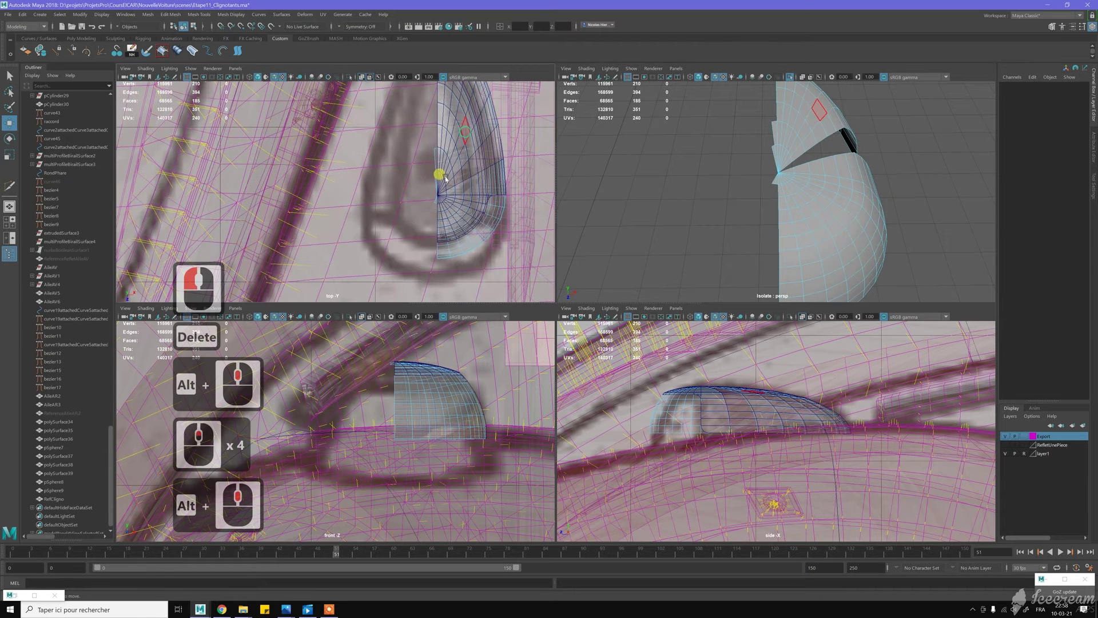
drag(406, 143, 435, 211)
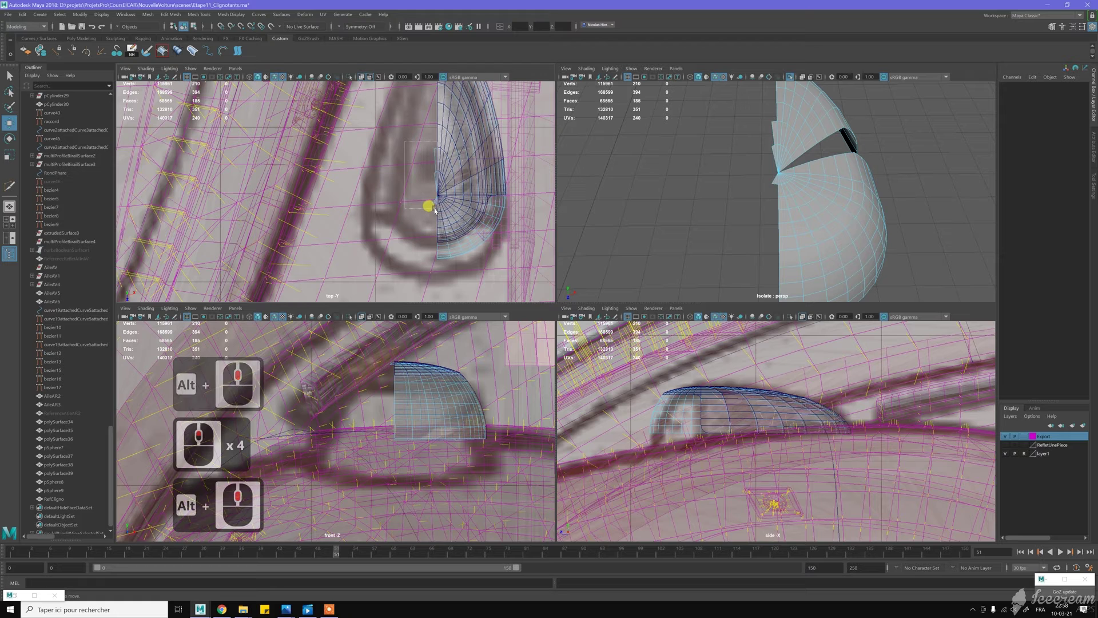
drag(435, 211, 430, 208)
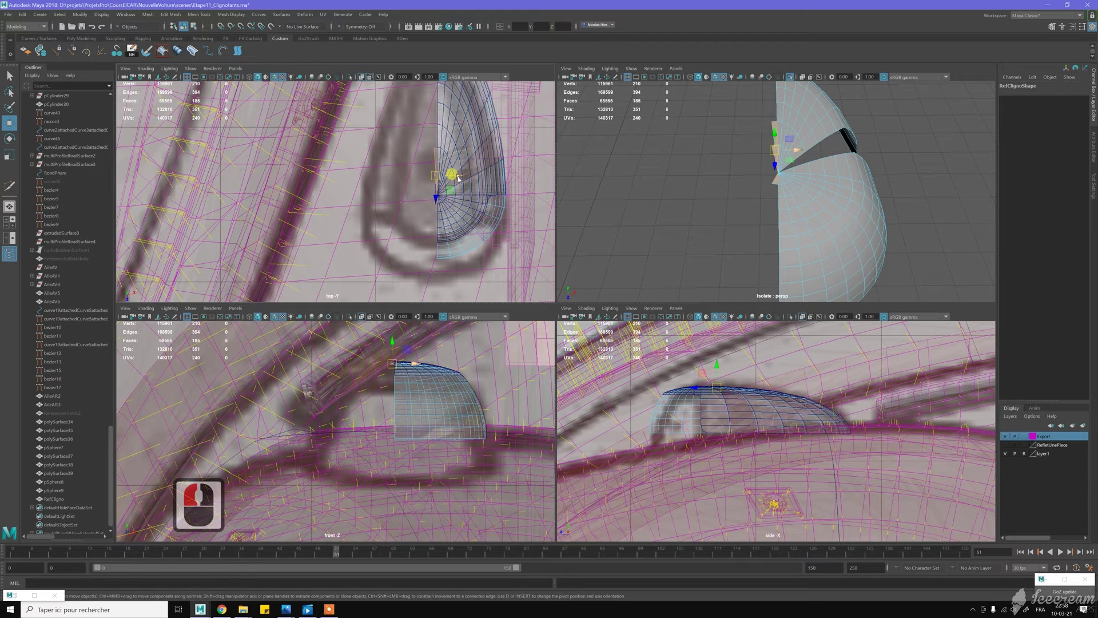
key(Delete)
Delete a strip of RefCligno faces starting at the pole, plus the detached rear part, keeping only the front section
alt+drag(728, 209, 791, 195)
scroll(765, 161, up, 3)
key(Delete)
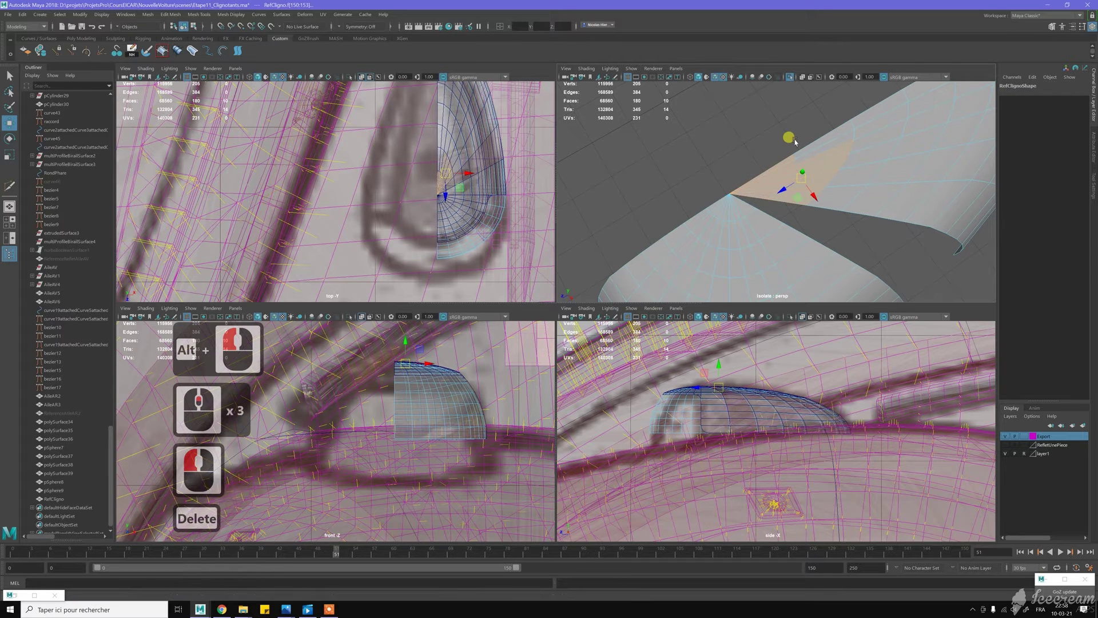
scroll(789, 140, down, 4)
double_click(863, 165)
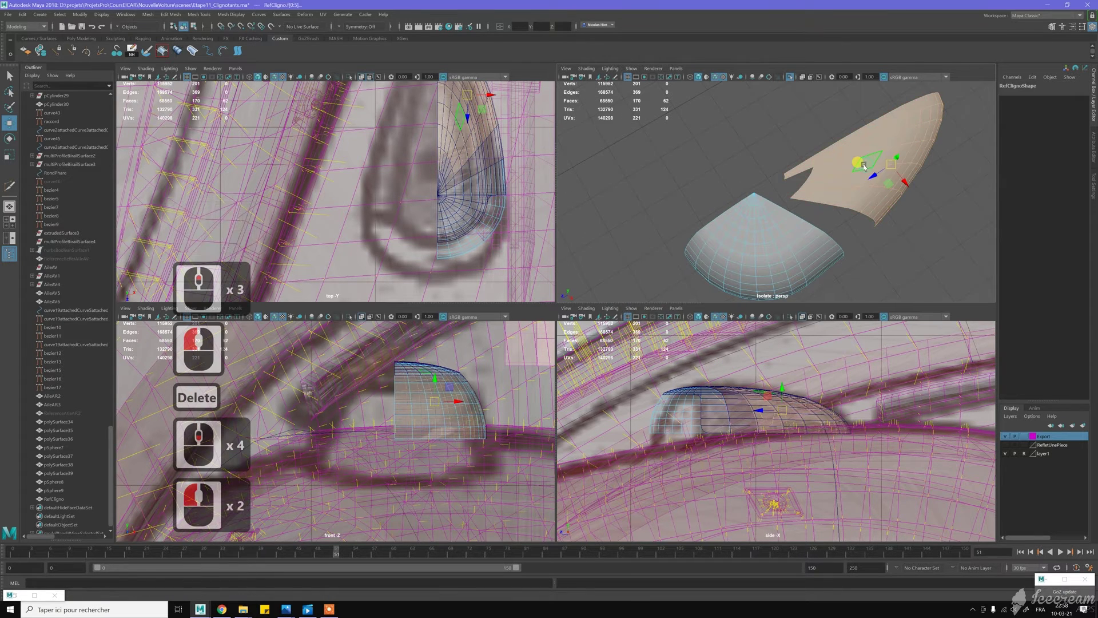
key(Delete)
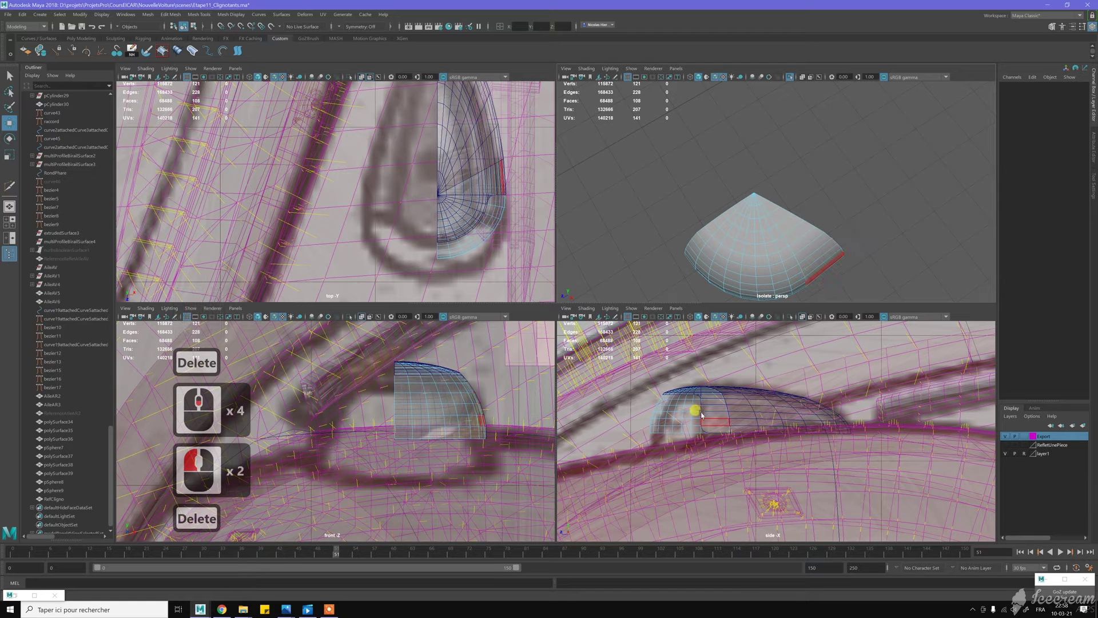
Return RefCligno to object mode and end its isolation in the perspective view
scroll(682, 417, up, 2)
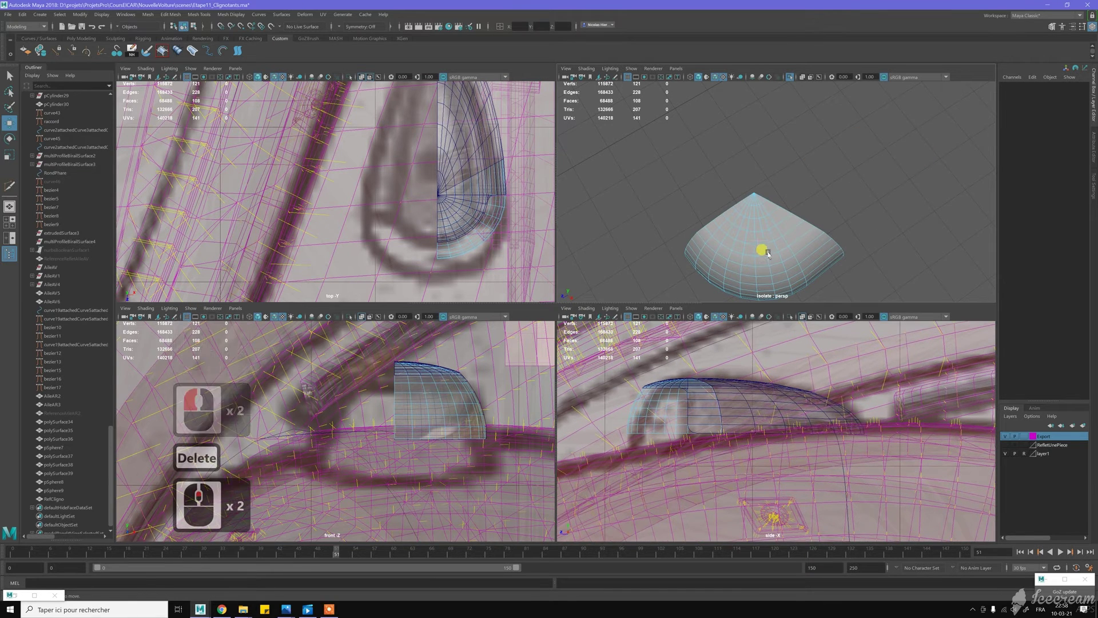
right_click(777, 236)
click(772, 297)
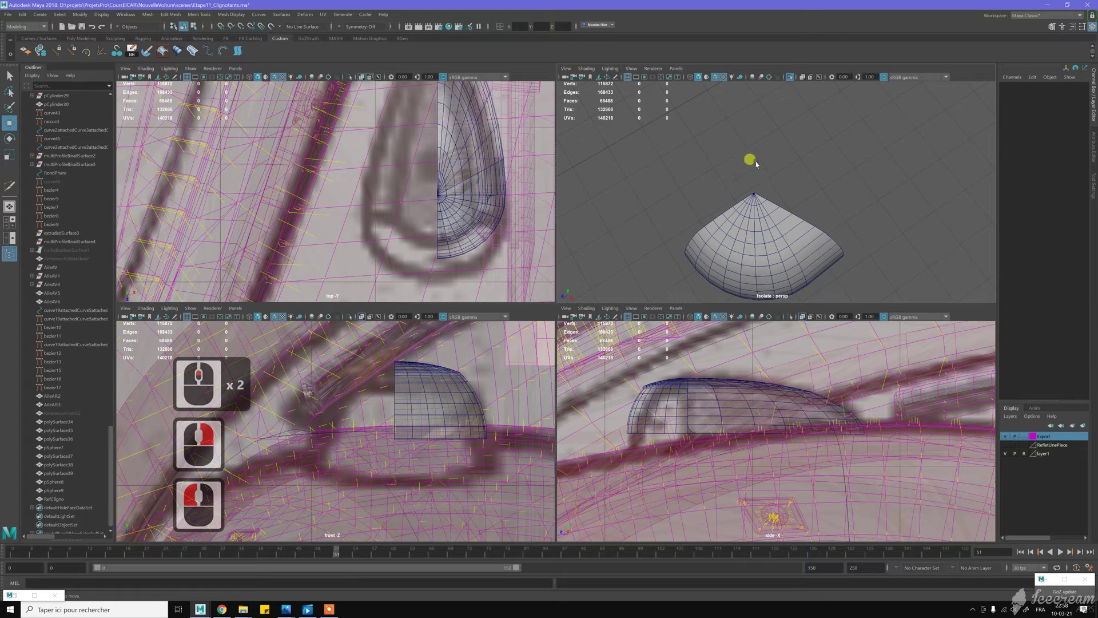
click(790, 79)
alt+drag(818, 190, 742, 184)
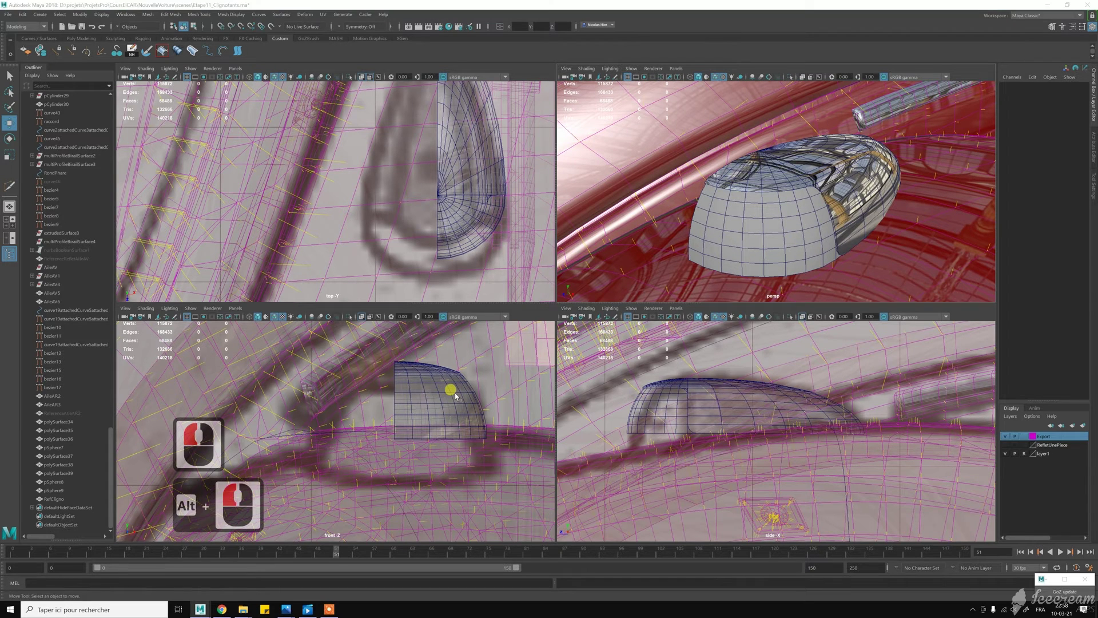
Create a new Blinn material in Hypershade and name it VitreOrange
key(0)
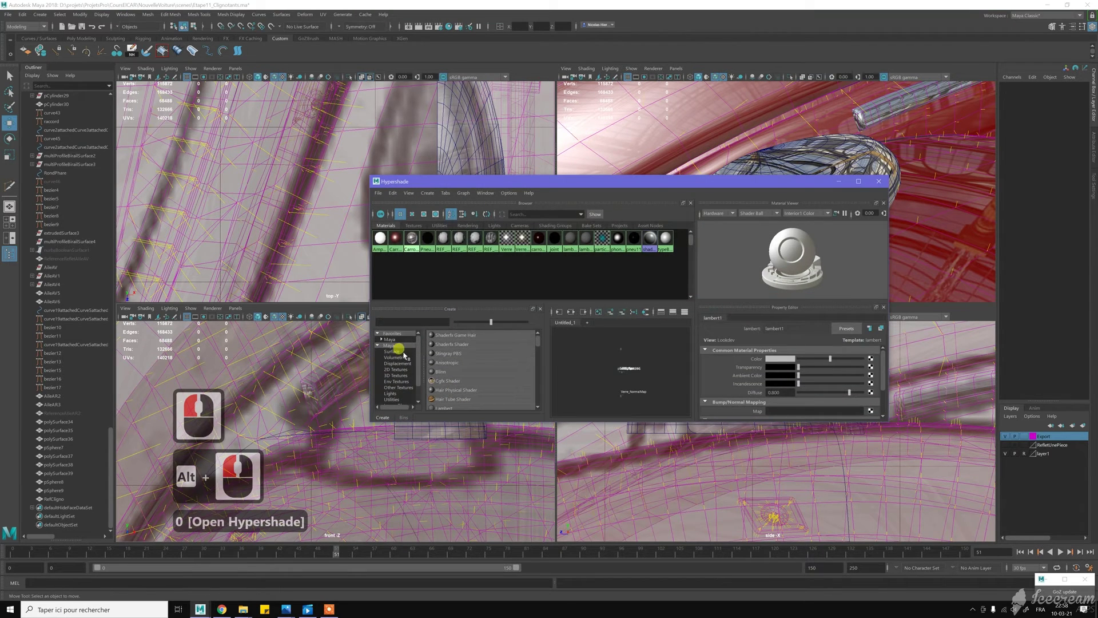
click(441, 372)
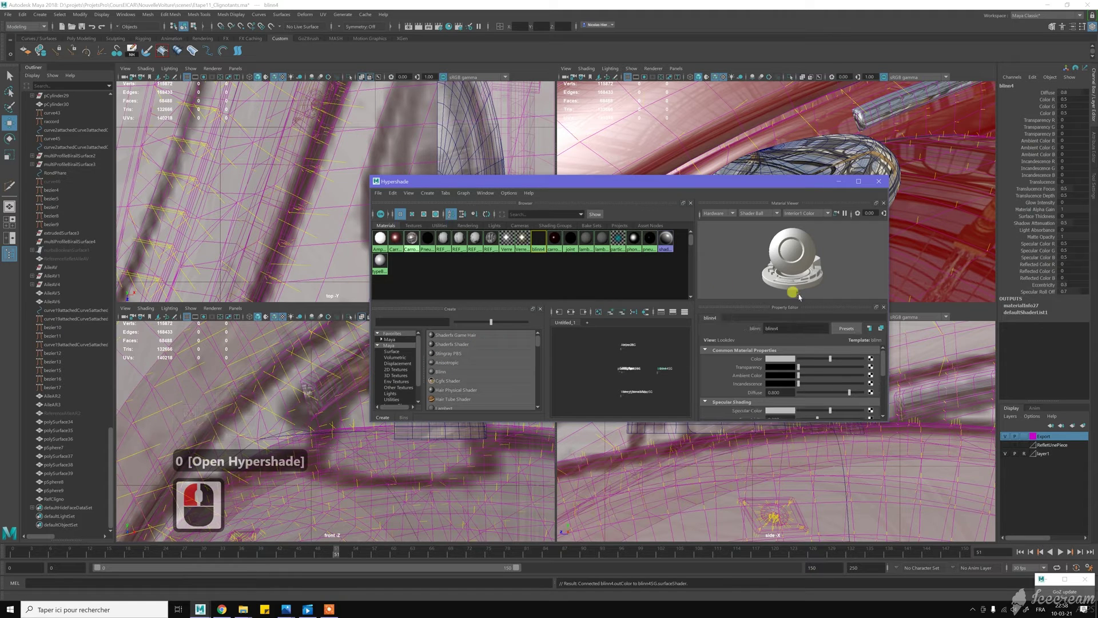
double_click(788, 327)
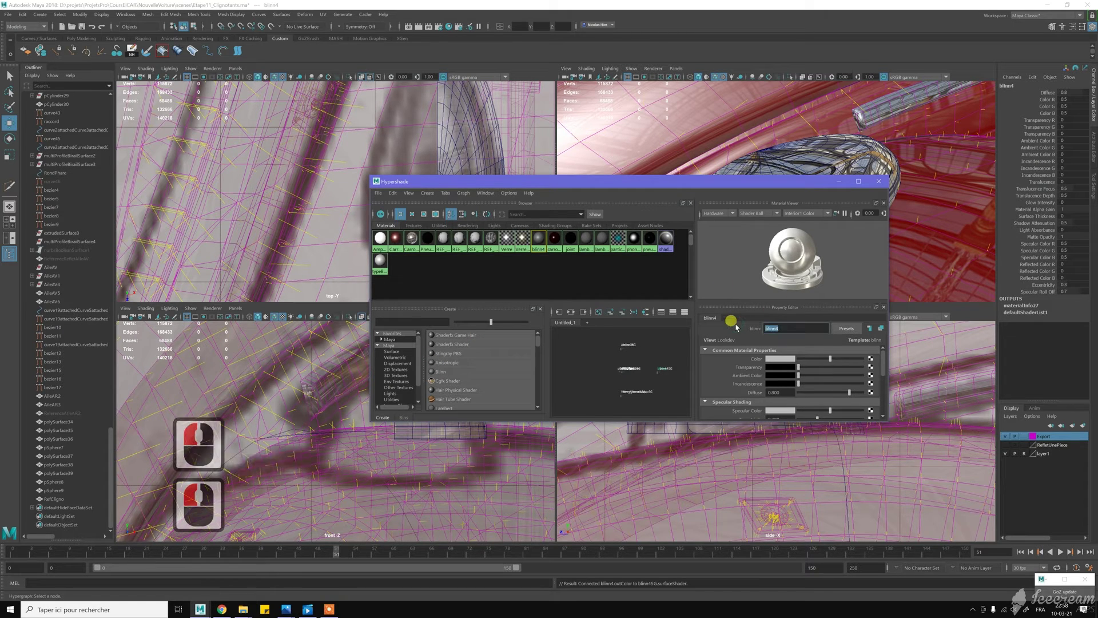
text(Vitre)
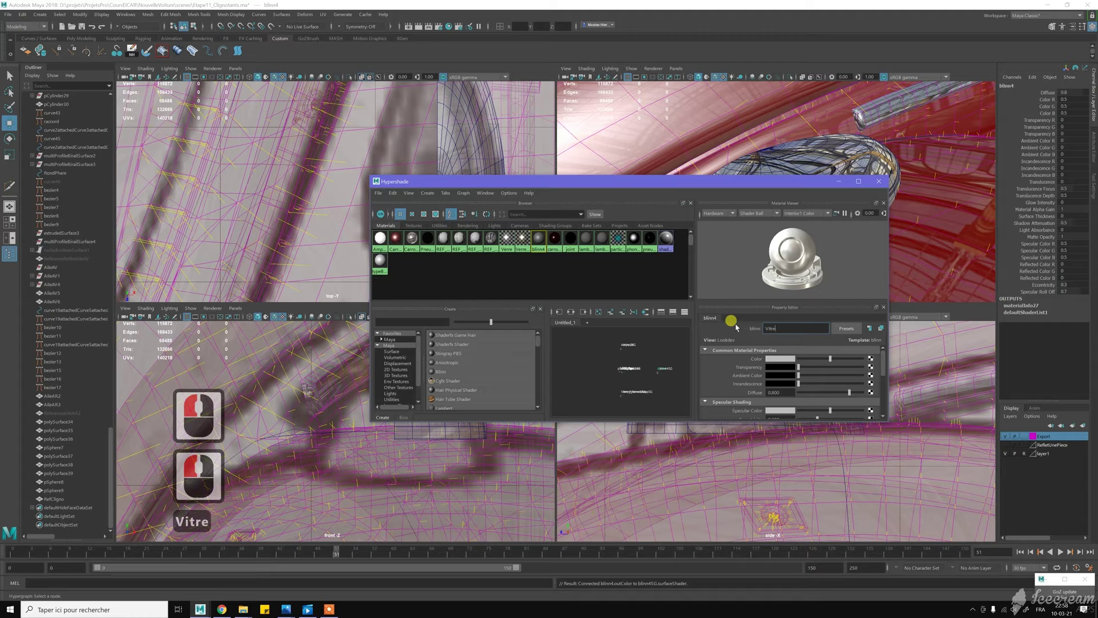
text(Orange)
key(Return)
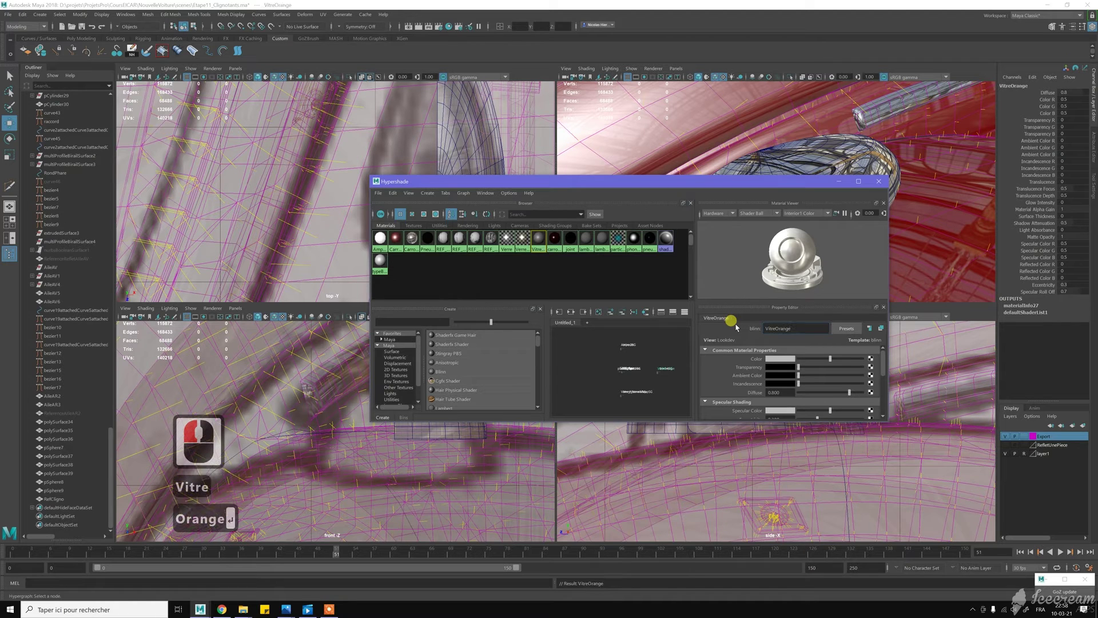
Set VitreOrange's colour to a fully saturated orange and its transparency to about 0.85
click(789, 362)
click(776, 384)
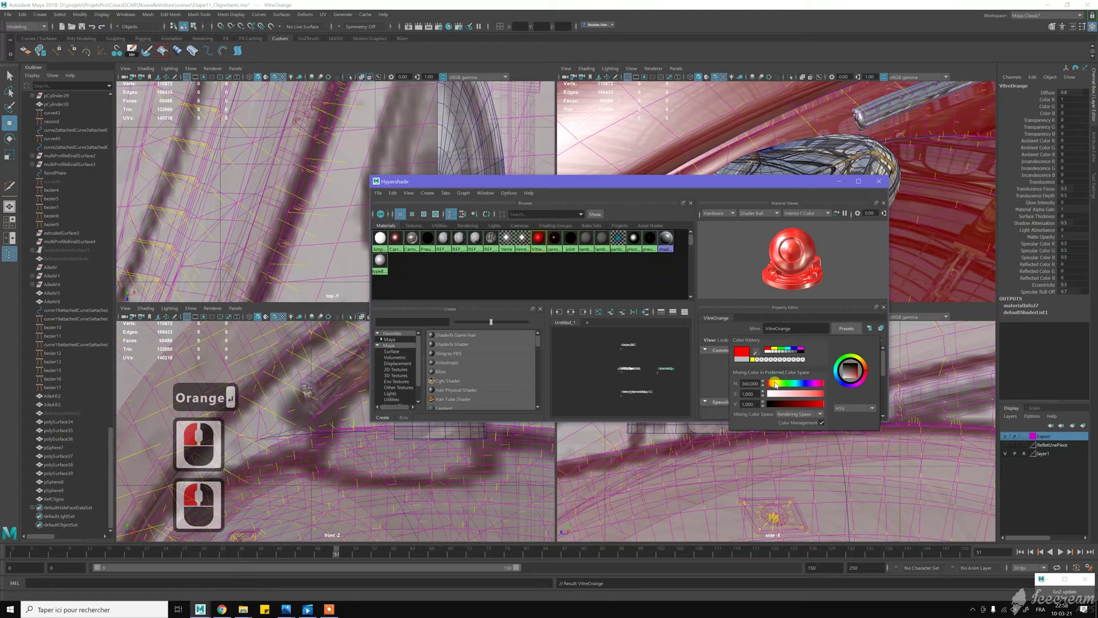
click(774, 385)
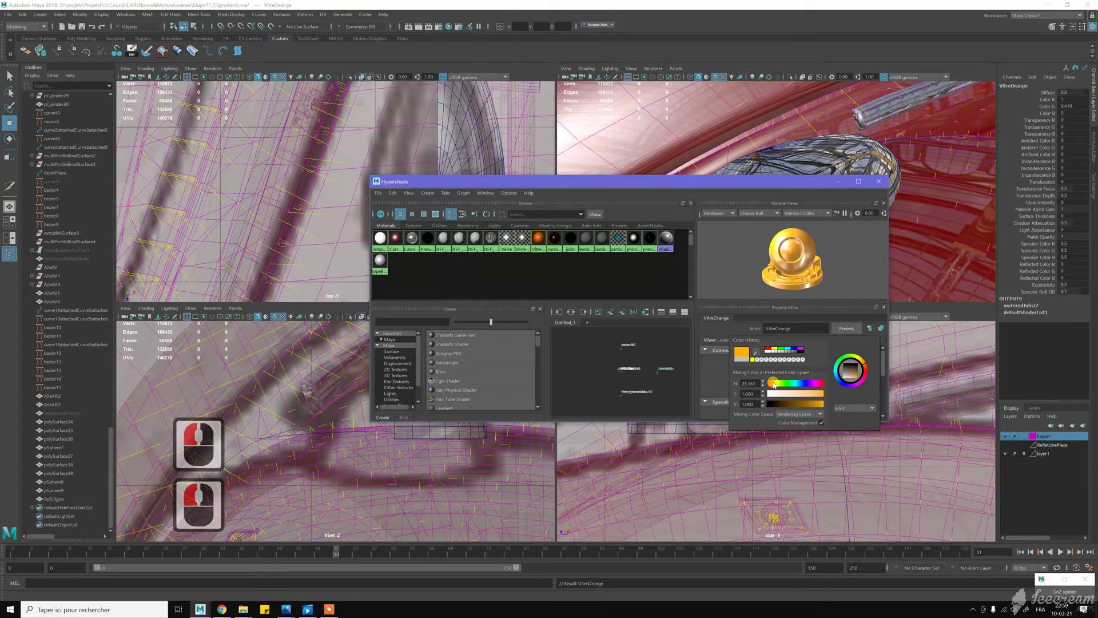
click(711, 357)
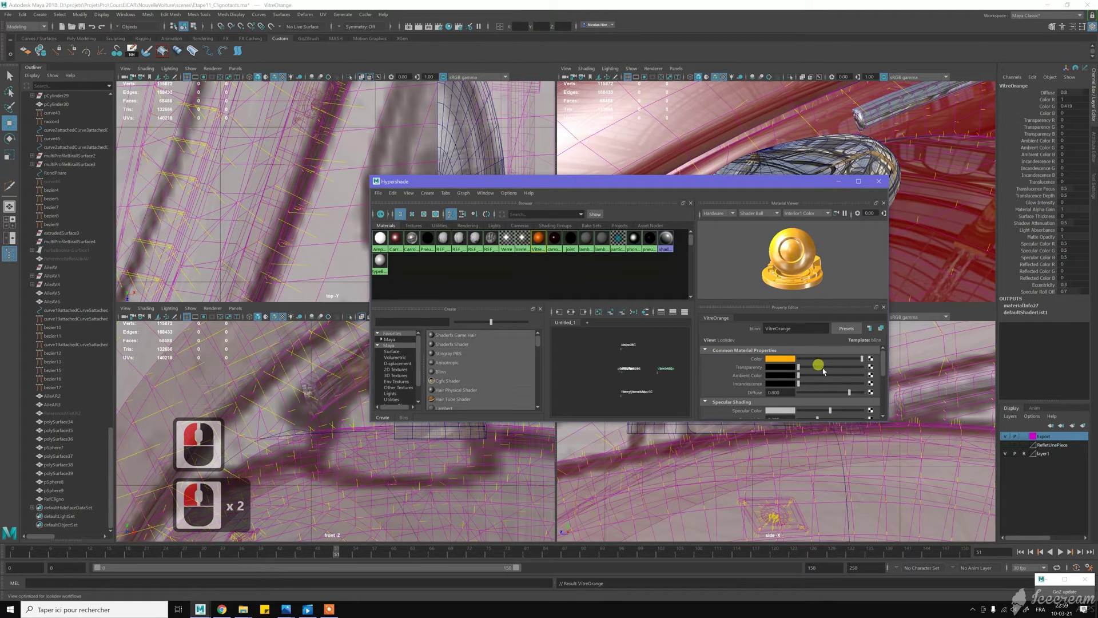
click(838, 366)
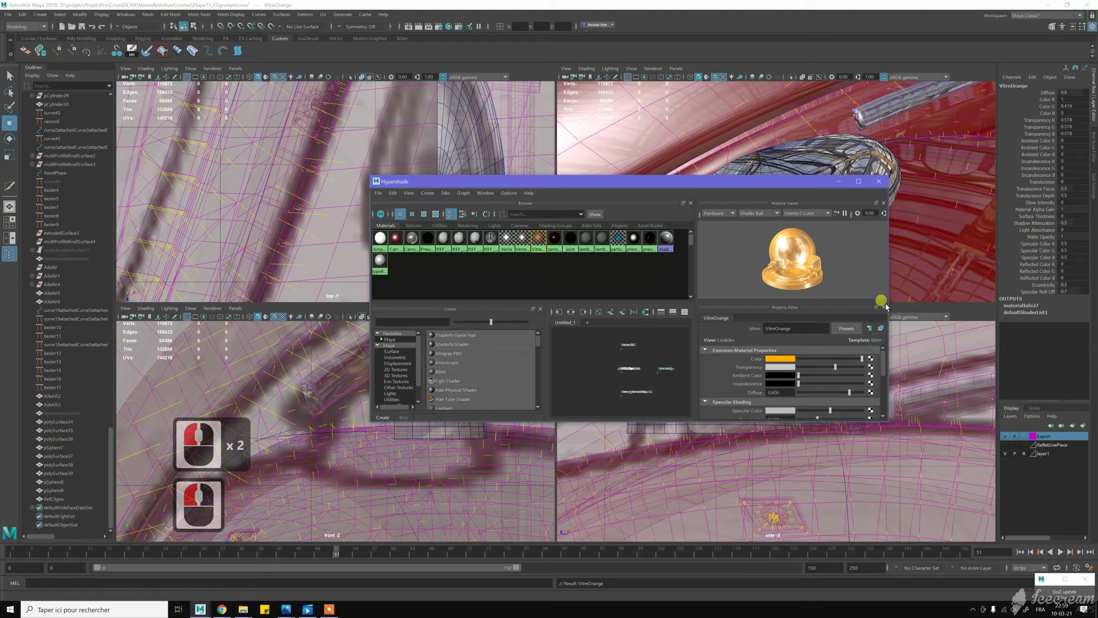
click(852, 369)
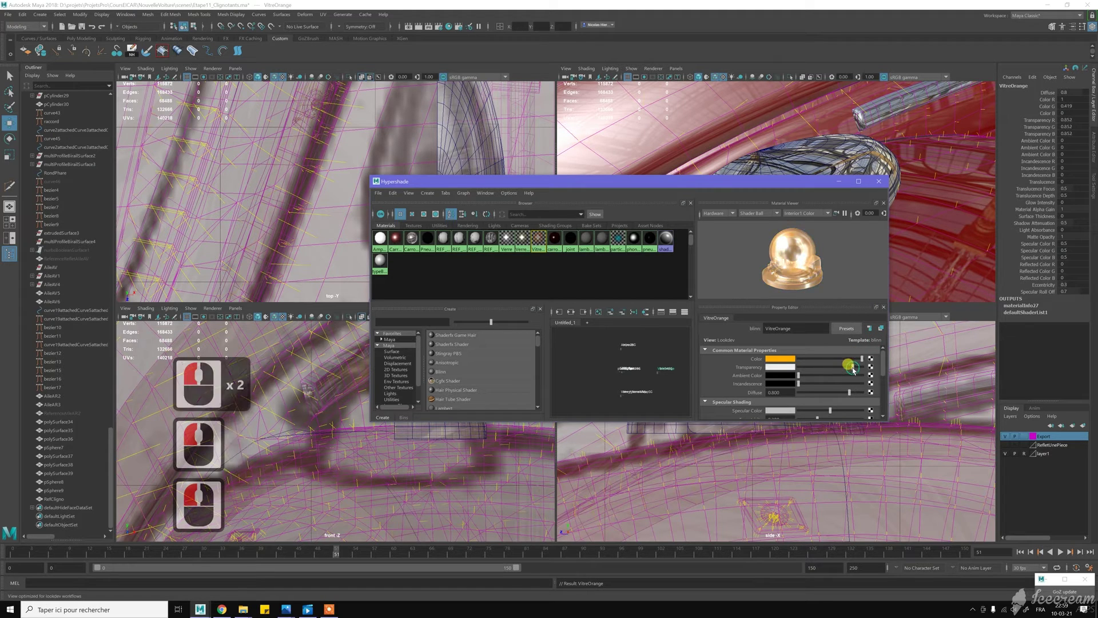
Assign the VitreOrange material to RefCligno, moving Hypershade aside to reach the mesh
click(790, 184)
drag(791, 182, 539, 139)
double_click(736, 217)
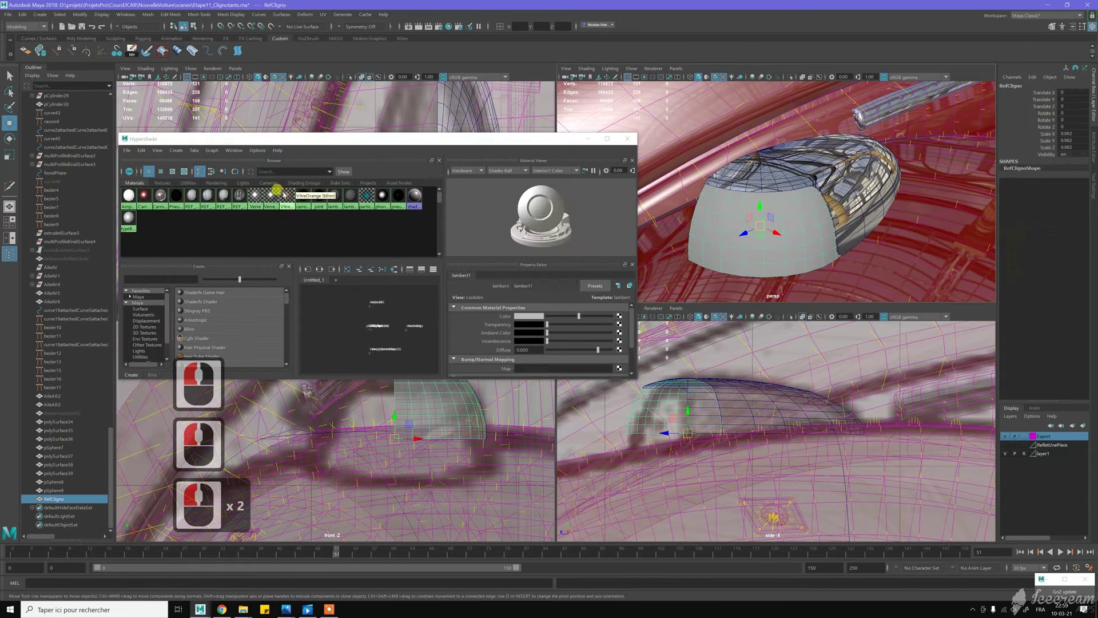
right_drag(284, 195, 290, 171)
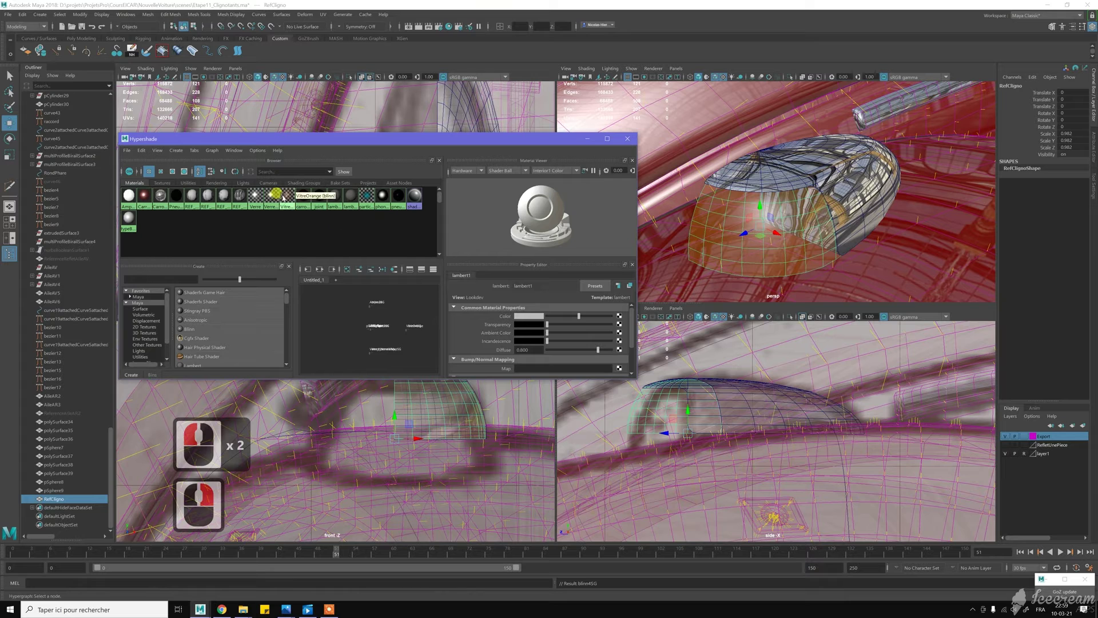
Reduce VitreOrange's transparency to about 0.6 and move Hypershade out of the way of the viewports
click(281, 198)
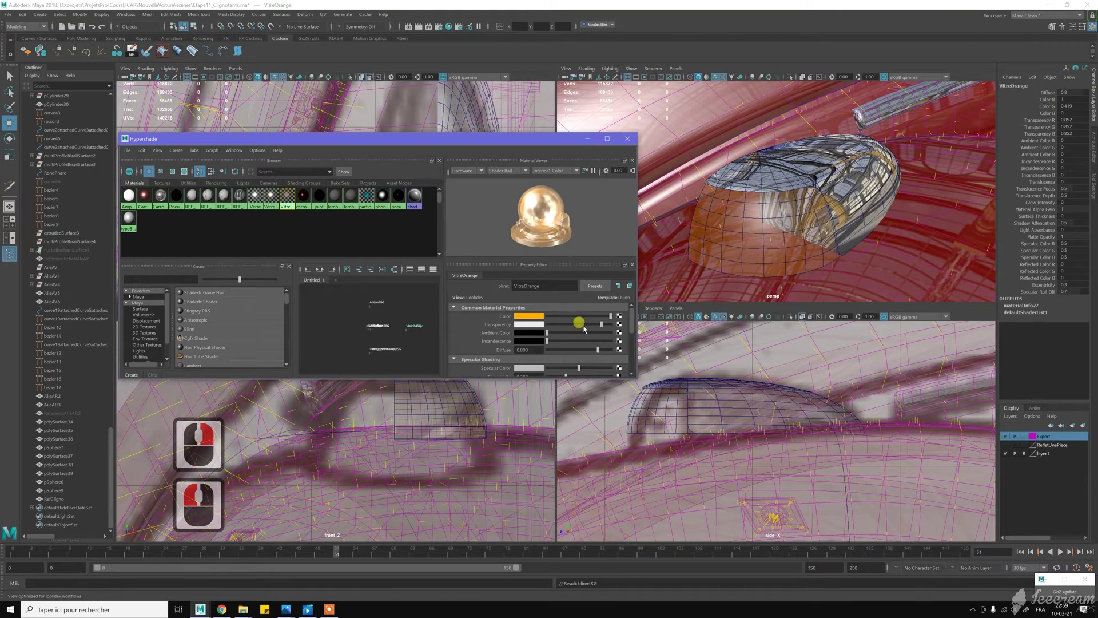
drag(599, 328, 595, 329)
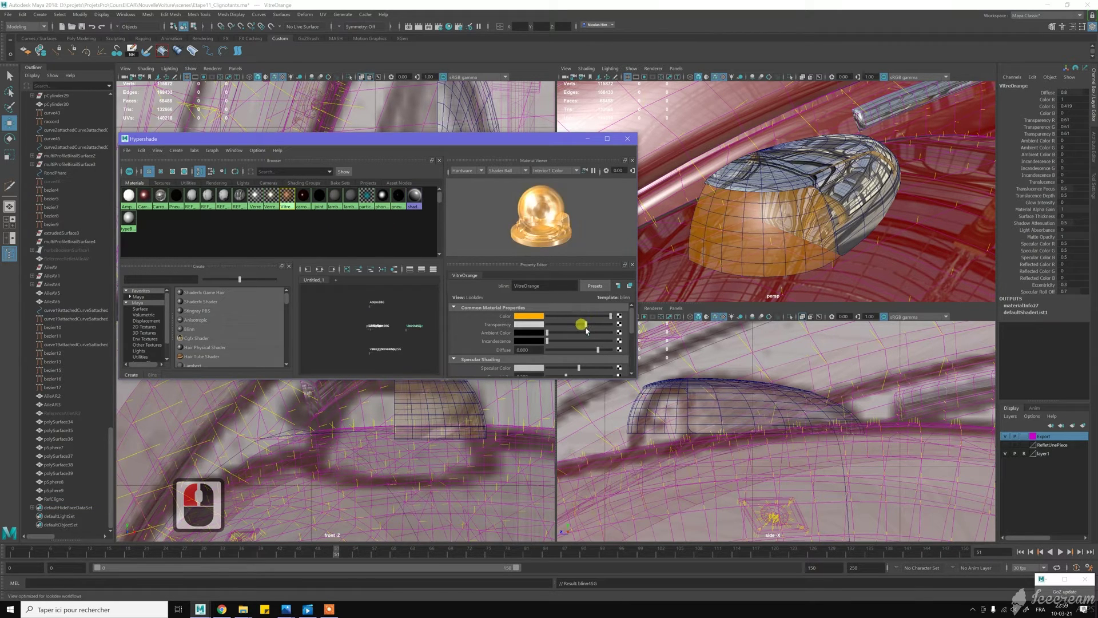
drag(585, 331, 594, 327)
drag(583, 139, 1097, 238)
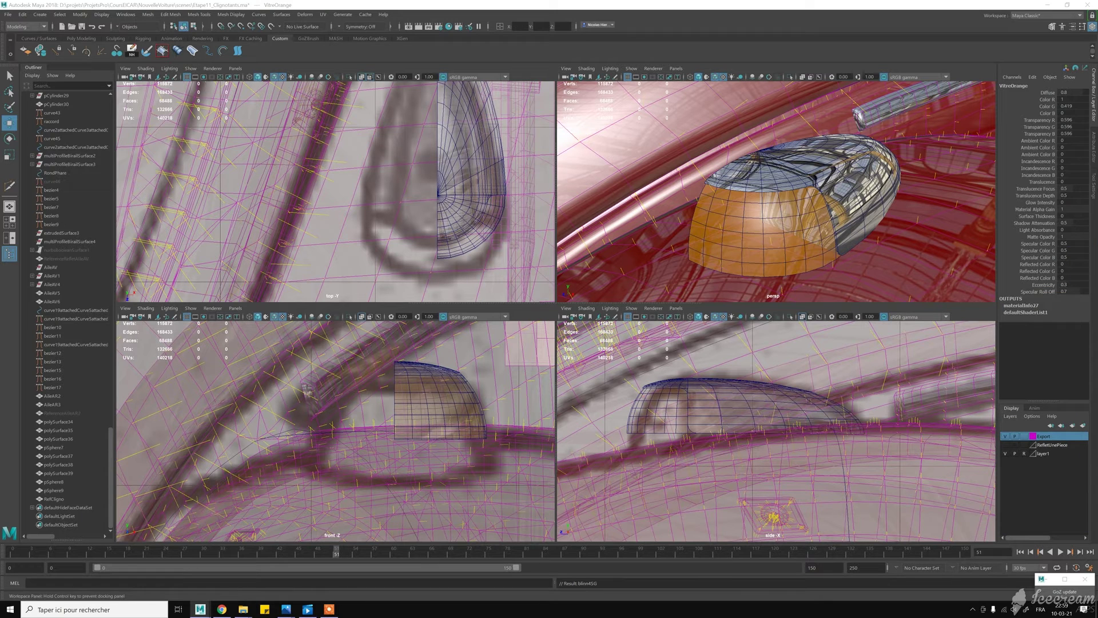
click(1037, 236)
Examine the orange glass from several angles, checking how it meets the housing and the car body
alt+drag(841, 234, 780, 213)
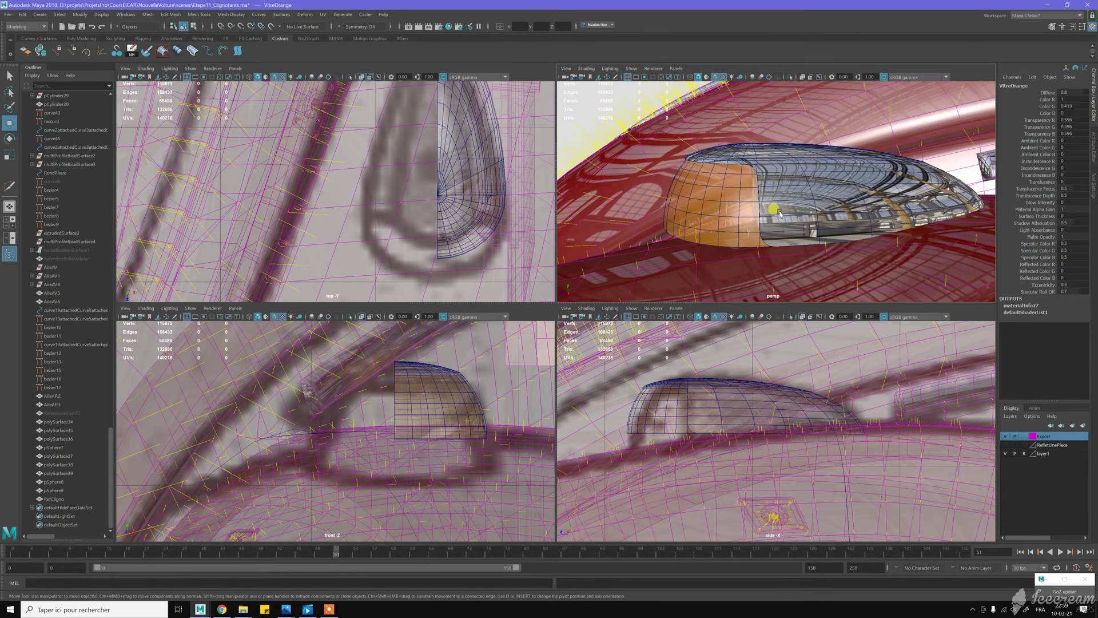
right_drag(725, 191, 749, 177)
alt+drag(747, 177, 812, 189)
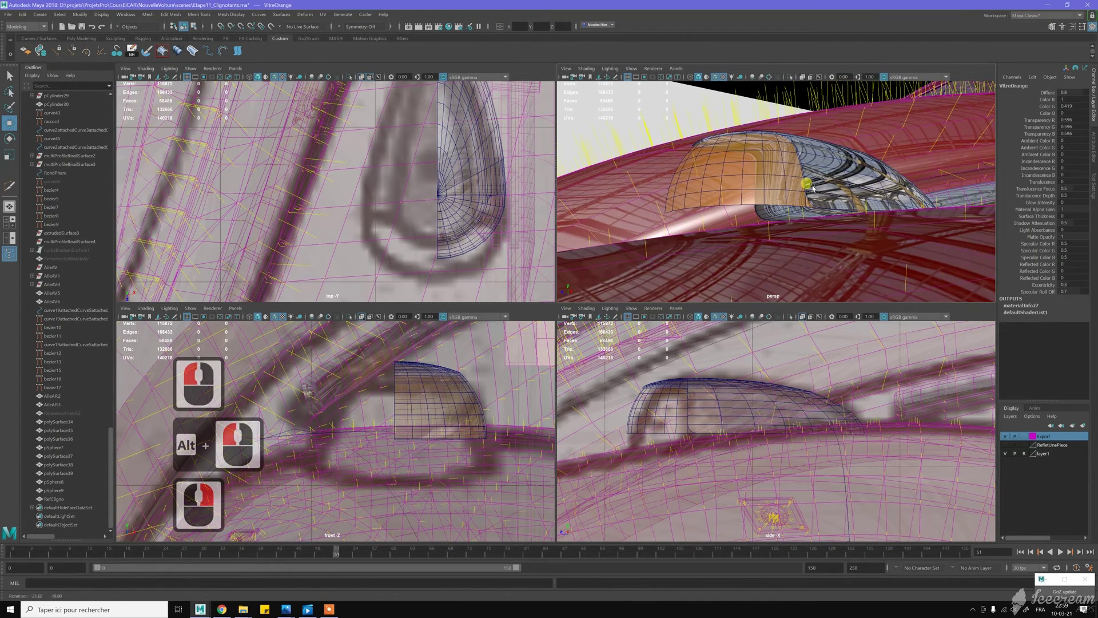
scroll(867, 213, up, 4)
alt+drag(867, 213, 757, 249)
click(920, 207)
alt+middle_drag(758, 249, 764, 213)
alt+drag(747, 213, 686, 227)
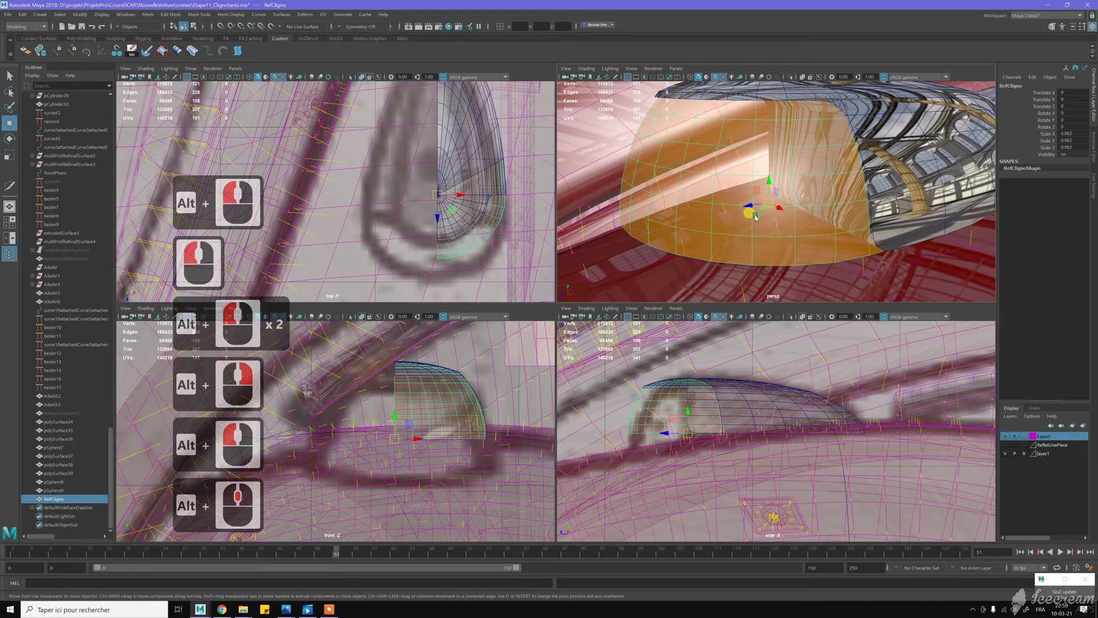
Extrude the lower border edges of the orange RefCligno part slightly outward as a thin rim
right_click(669, 240)
click(620, 230)
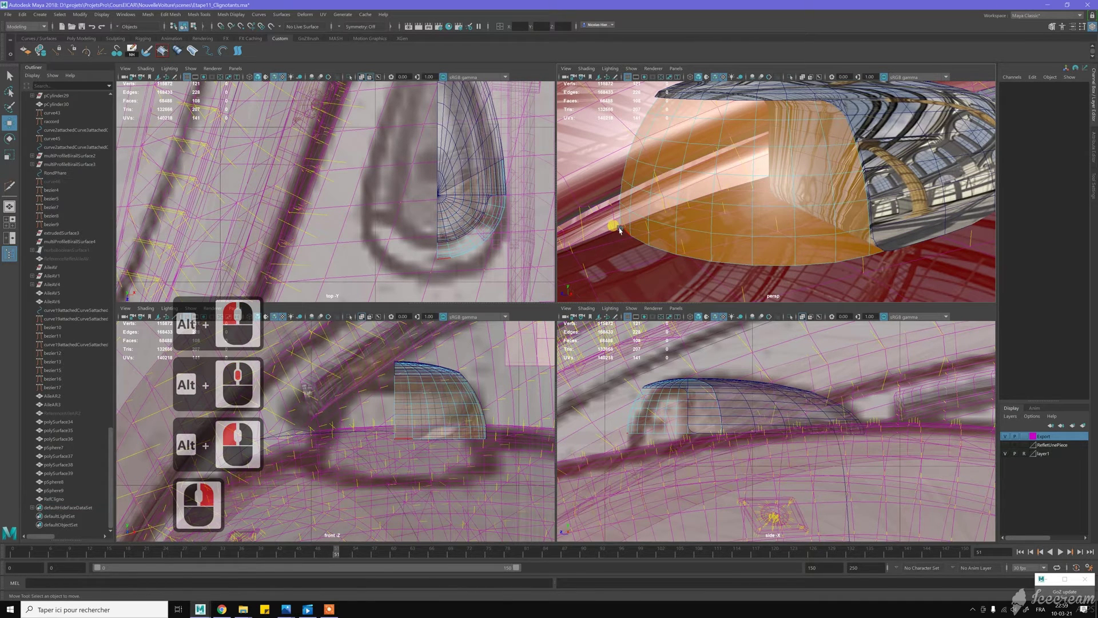
click(620, 230)
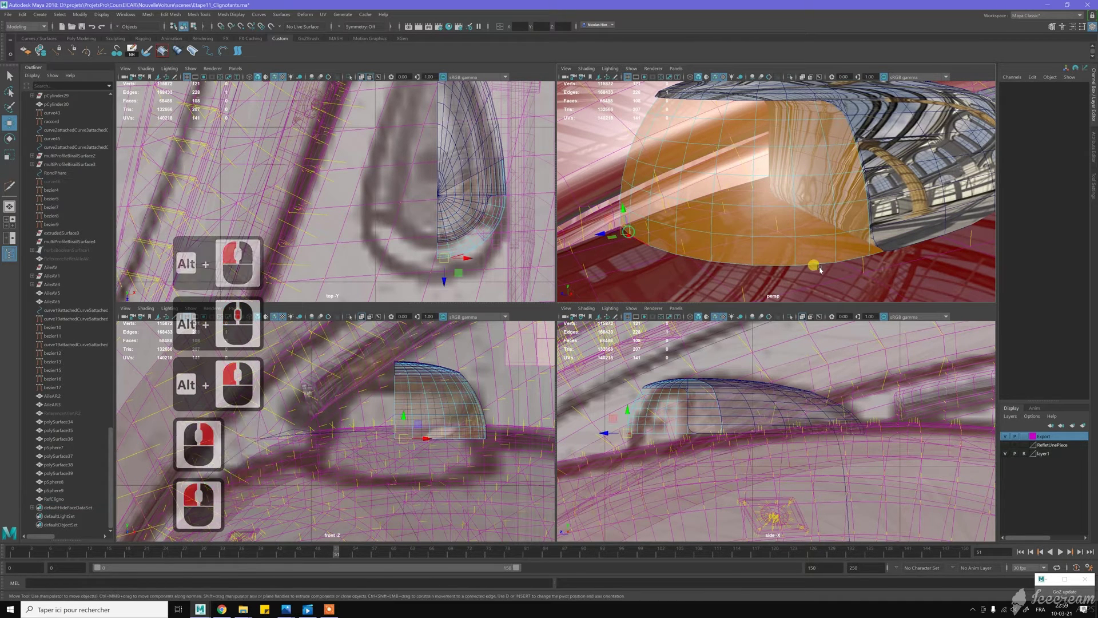
shift+double_click(878, 252)
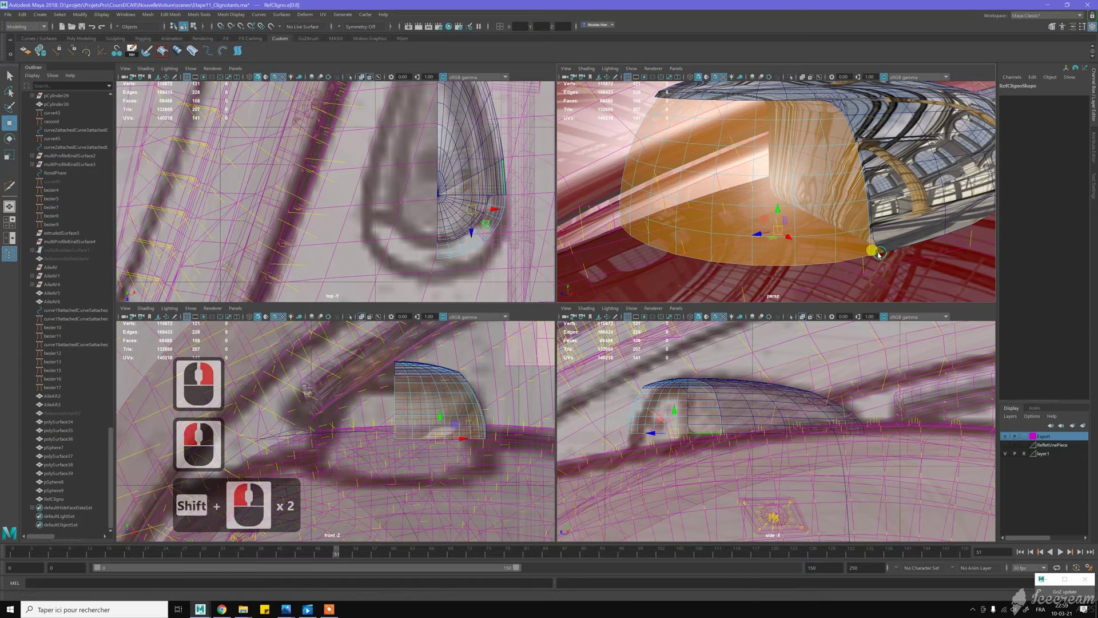
shift+right_click(787, 179)
shift+click(784, 203)
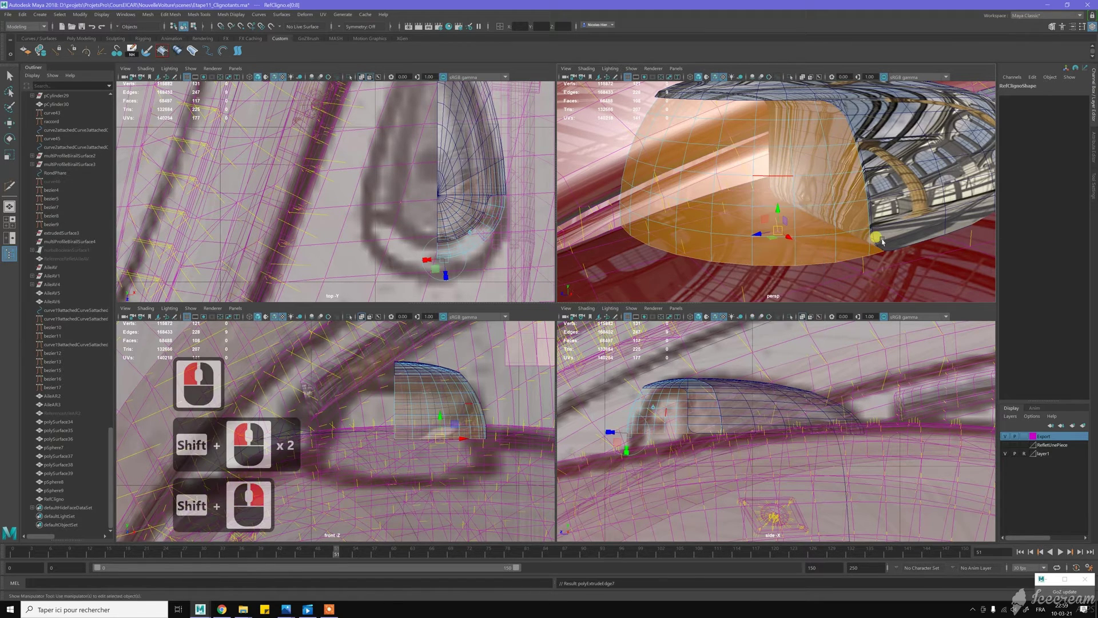
drag(819, 225, 821, 226)
drag(822, 226, 823, 226)
click(863, 217)
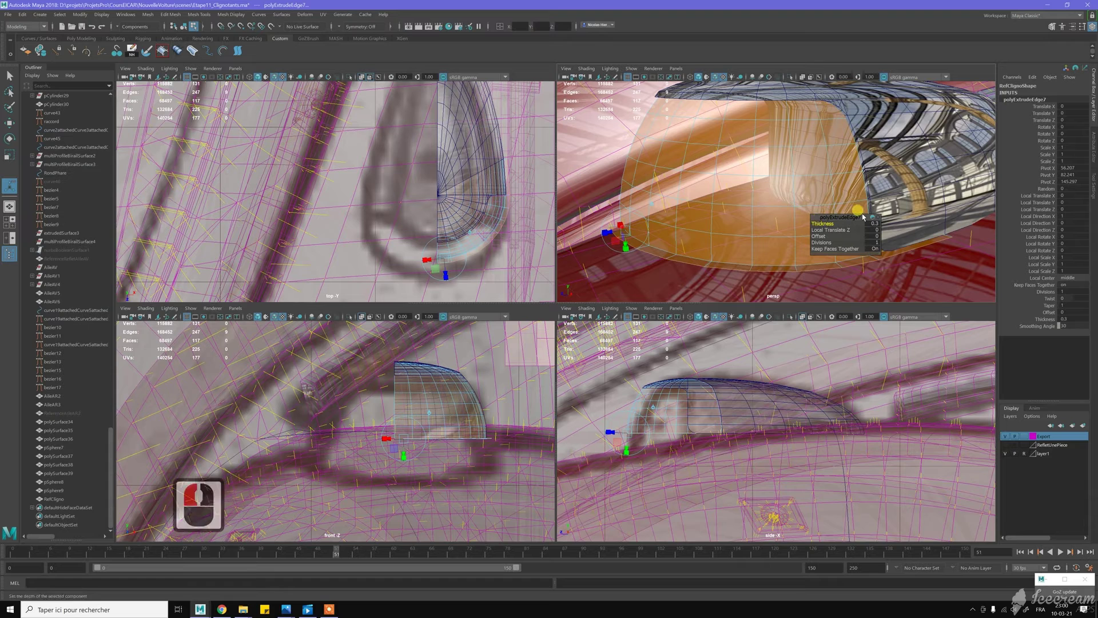
key(w)
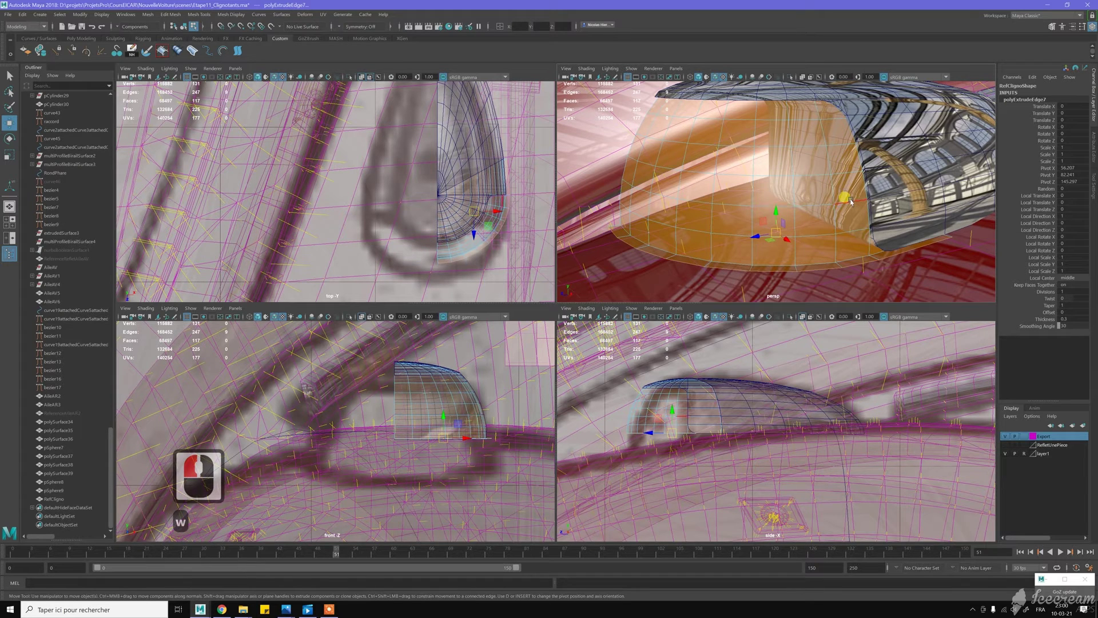
Isolate the housing half-shell pSphere9 in the perspective view and delete the leftover faces along its flat underside
click(896, 215)
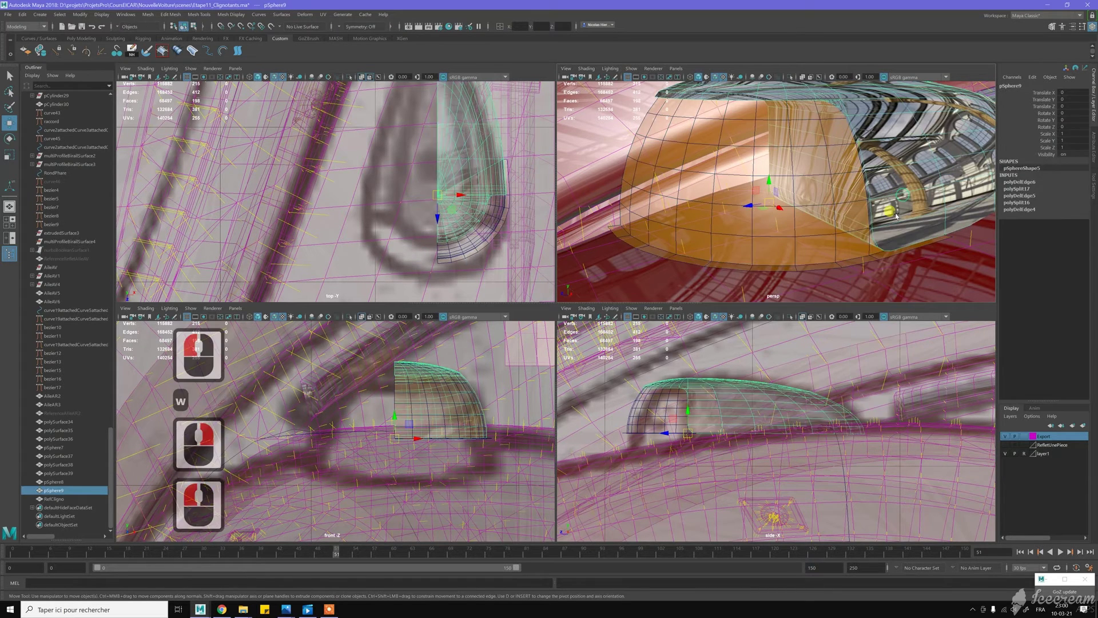
alt+drag(894, 216, 804, 178)
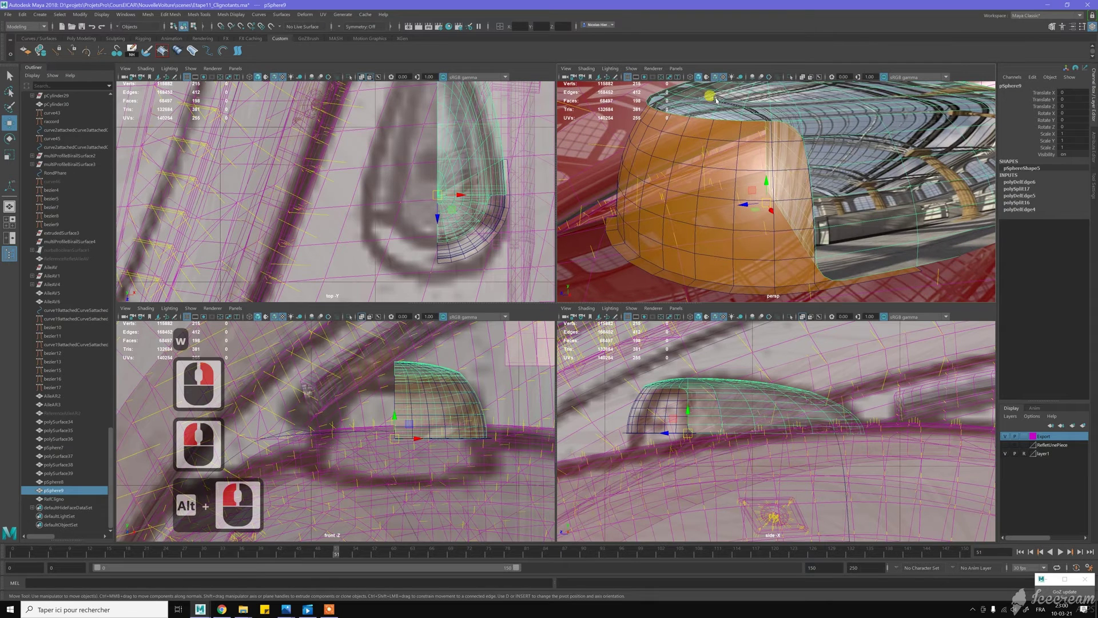
click(789, 77)
alt+drag(801, 132, 819, 165)
alt+middle_drag(819, 165, 818, 165)
right_drag(820, 166, 822, 142)
click(818, 178)
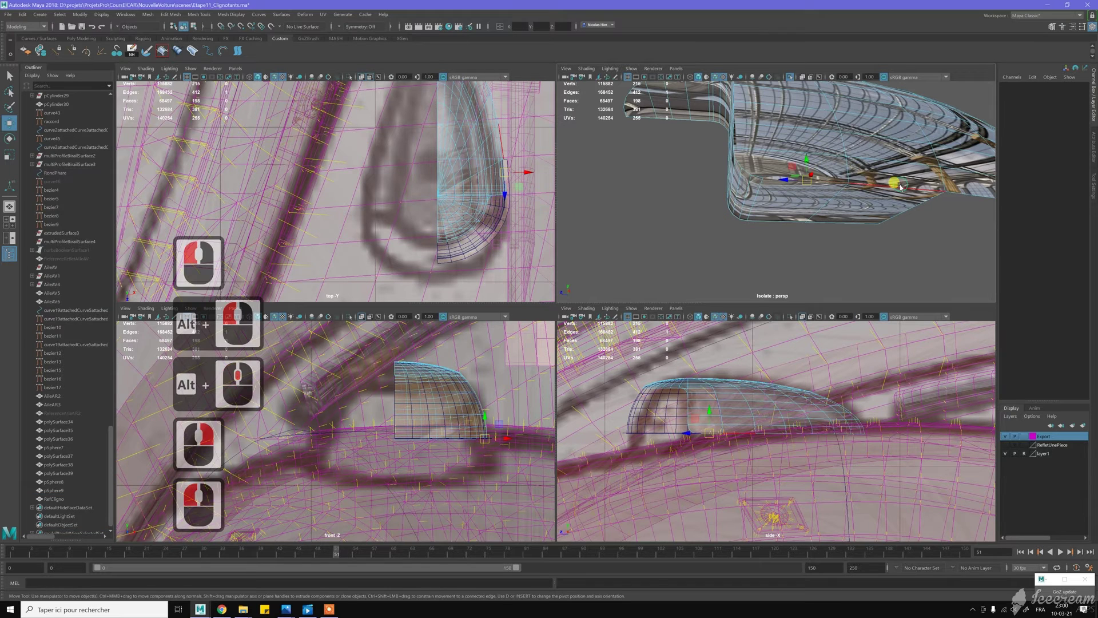
key(w)
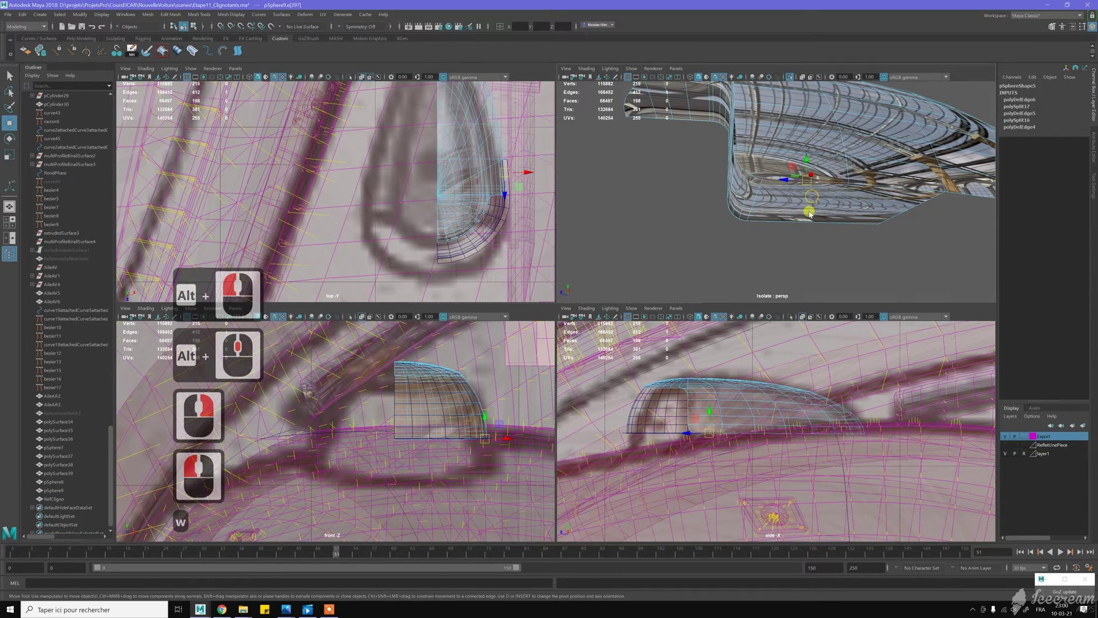
right_drag(810, 213, 809, 232)
click(835, 213)
shift+click(862, 214)
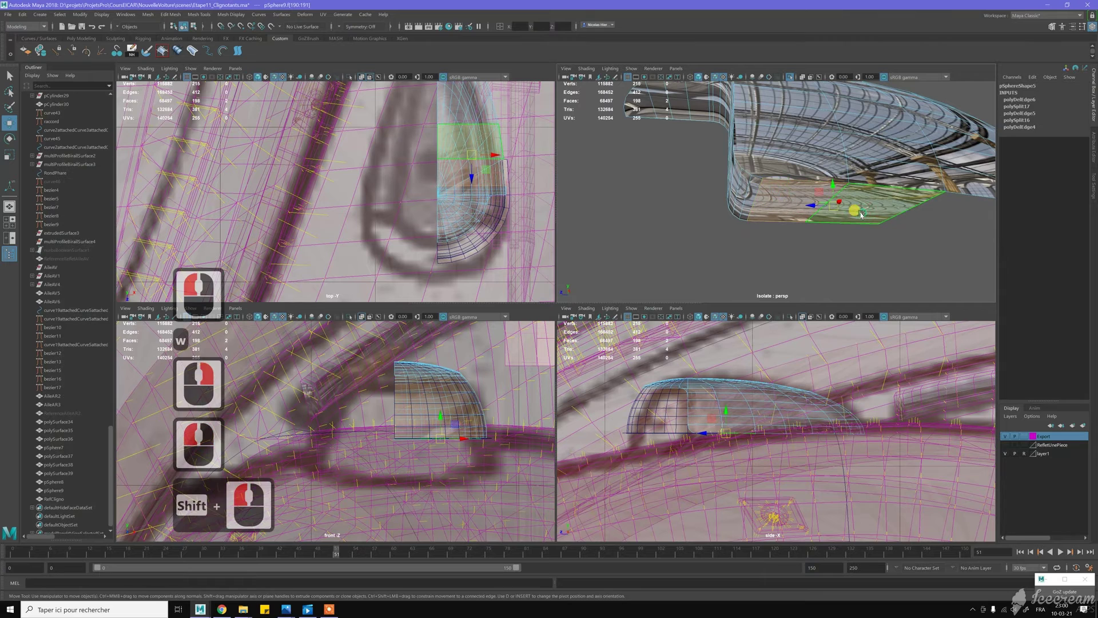
key(Delete)
Extrude the housing's lower side border edges slightly outward as a thin rim matching the one on the orange glass
right_drag(811, 152, 819, 132)
click(801, 179)
scroll(790, 240, down, 3)
alt+drag(845, 223, 916, 269)
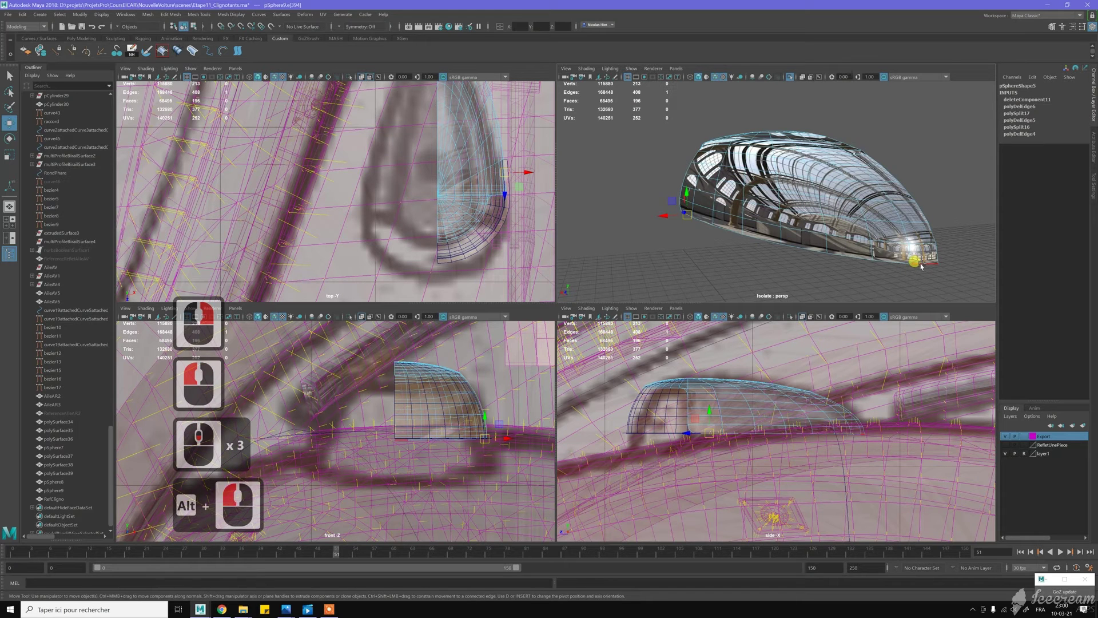
shift+double_click(856, 256)
alt+drag(799, 257, 804, 96)
alt+scroll(797, 229, up, 4)
alt+scroll(796, 229, down, 2)
click(790, 77)
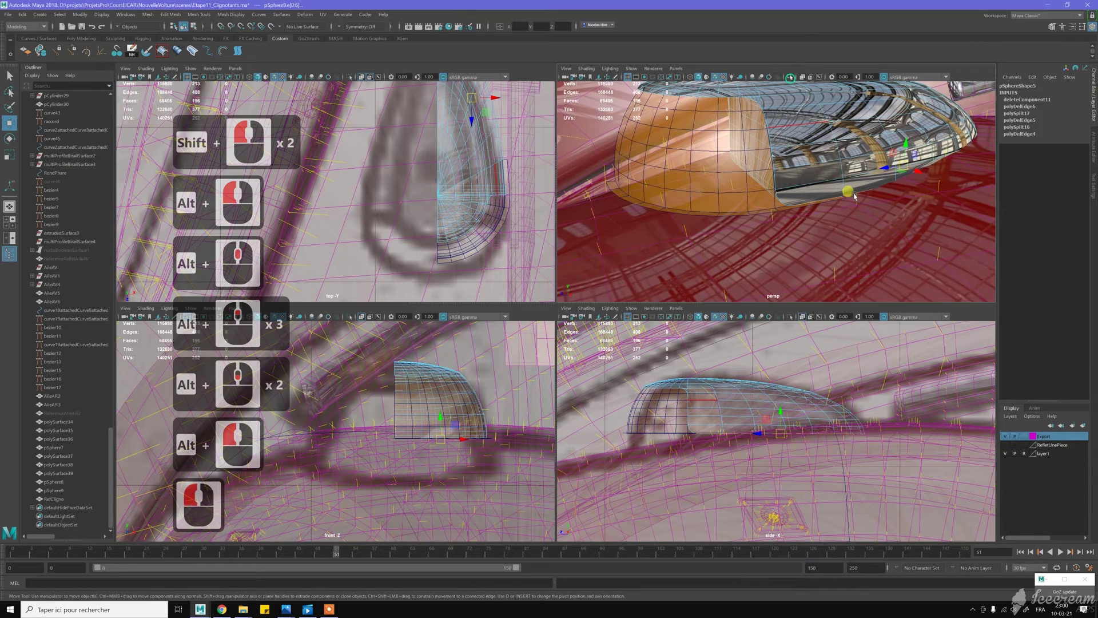
mouse_move(838, 172)
shift+right_down()
mouse_move(838, 187)
mouse_move(824, 172)
mouse_move(826, 180)
shift+right_up()
alt+middle_drag(827, 180, 834, 198)
alt+drag(833, 198, 822, 217)
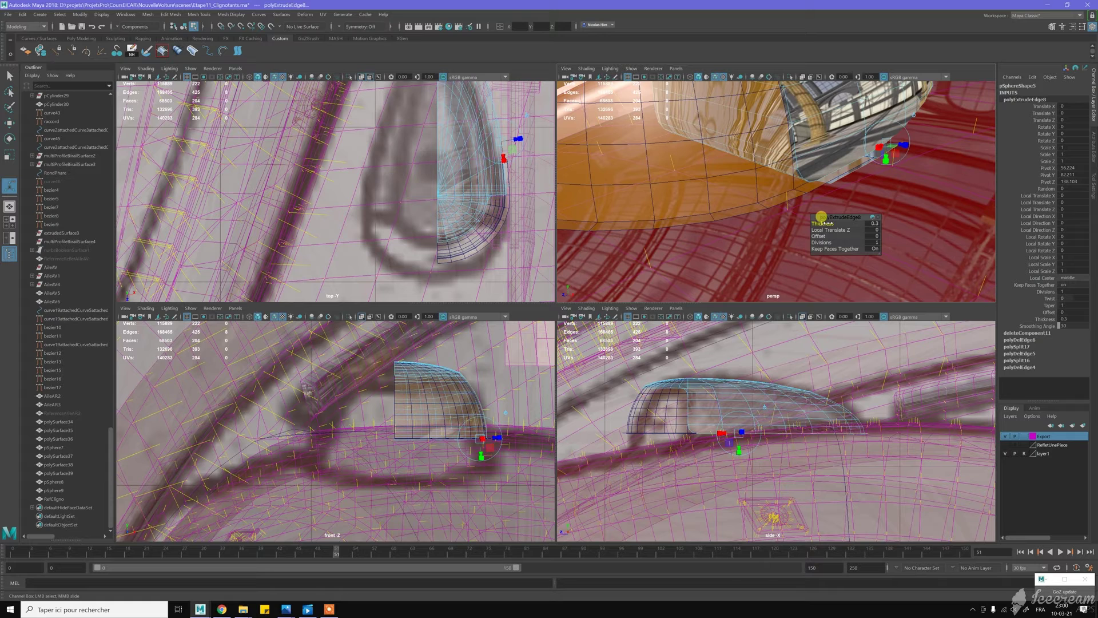
mouse_move(825, 223)
mouse_down()
mouse_move(821, 196)
mouse_move(795, 166)
mouse_move(778, 171)
mouse_move(814, 145)
mouse_move(813, 108)
mouse_up()
scroll(802, 167, down, 2)
key(w)
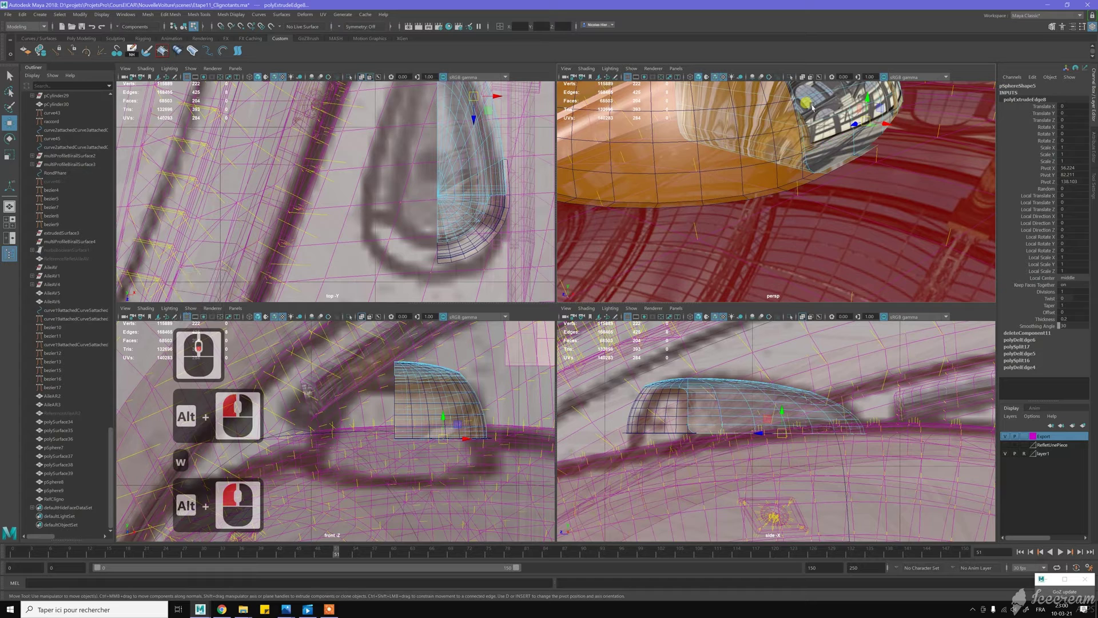
Isolate the housing, extract its whole strip of rim faces, and separate it into its own mesh
right_drag(815, 116, 844, 93)
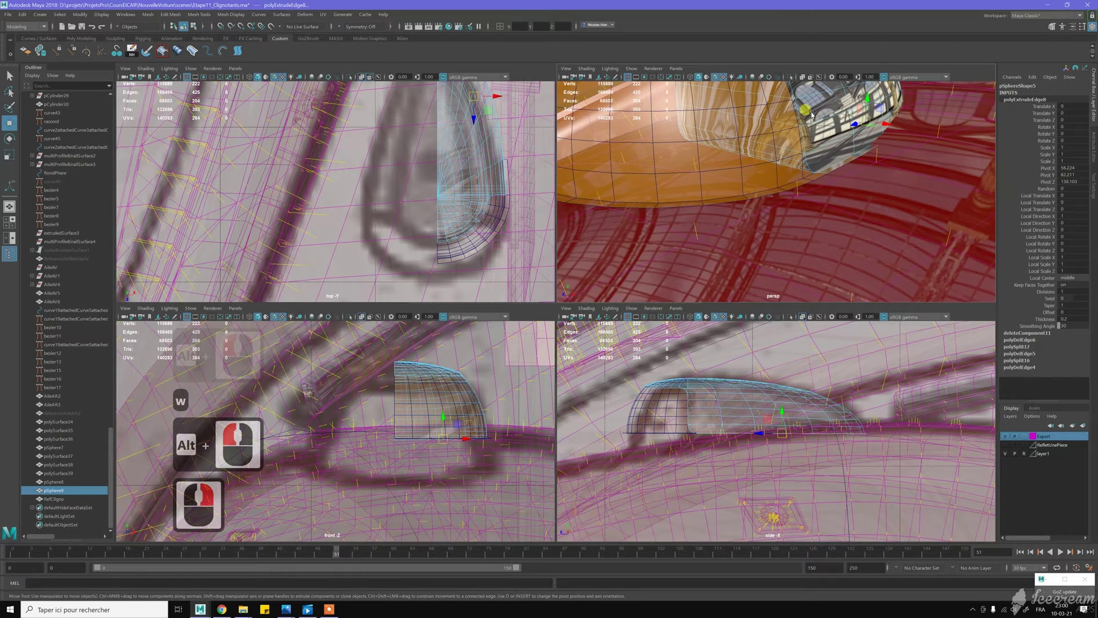
click(791, 79)
click(790, 76)
alt+drag(812, 143, 824, 182)
right_click(824, 182)
click(823, 203)
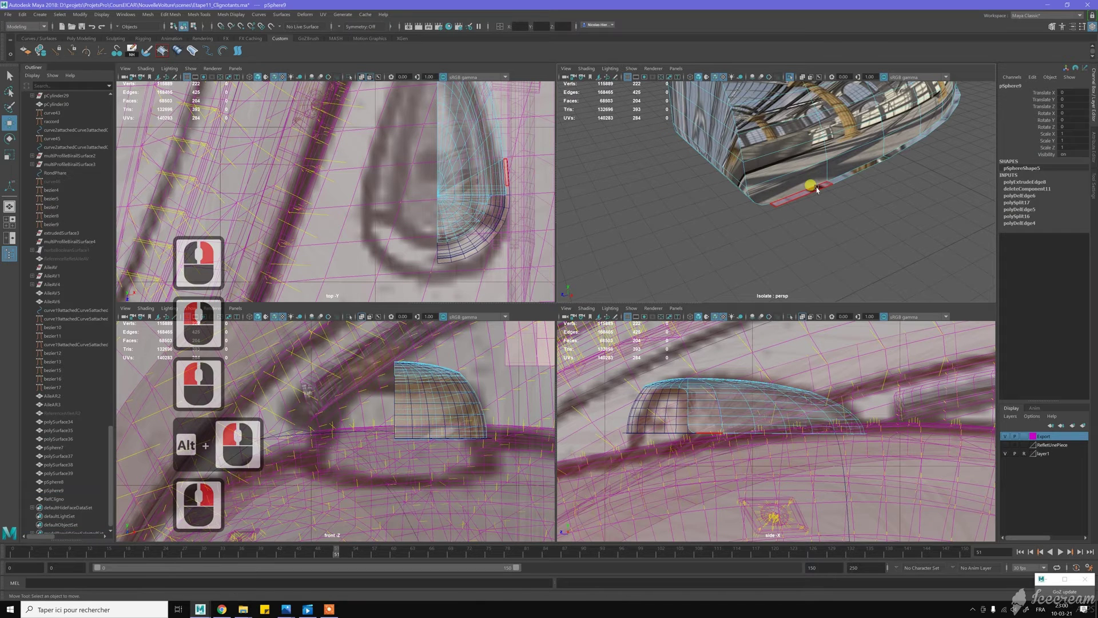
click(861, 164)
shift+double_click(866, 166)
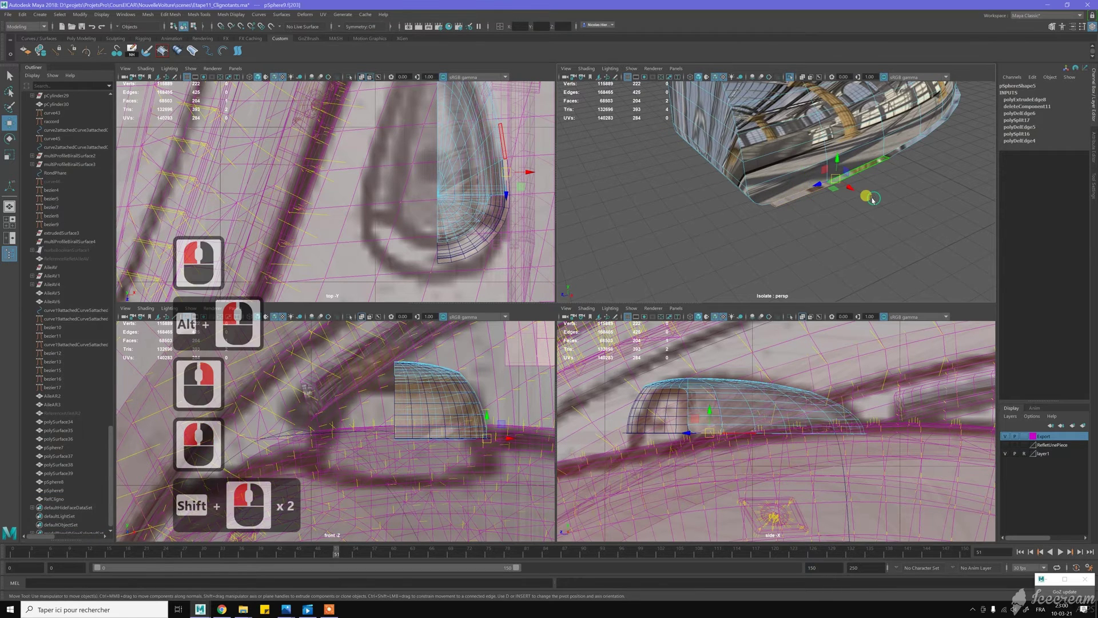
scroll(880, 198, down, 2)
mouse_move(893, 200)
alt+mouse_down()
mouse_move(827, 201)
mouse_move(893, 198)
alt+mouse_up()
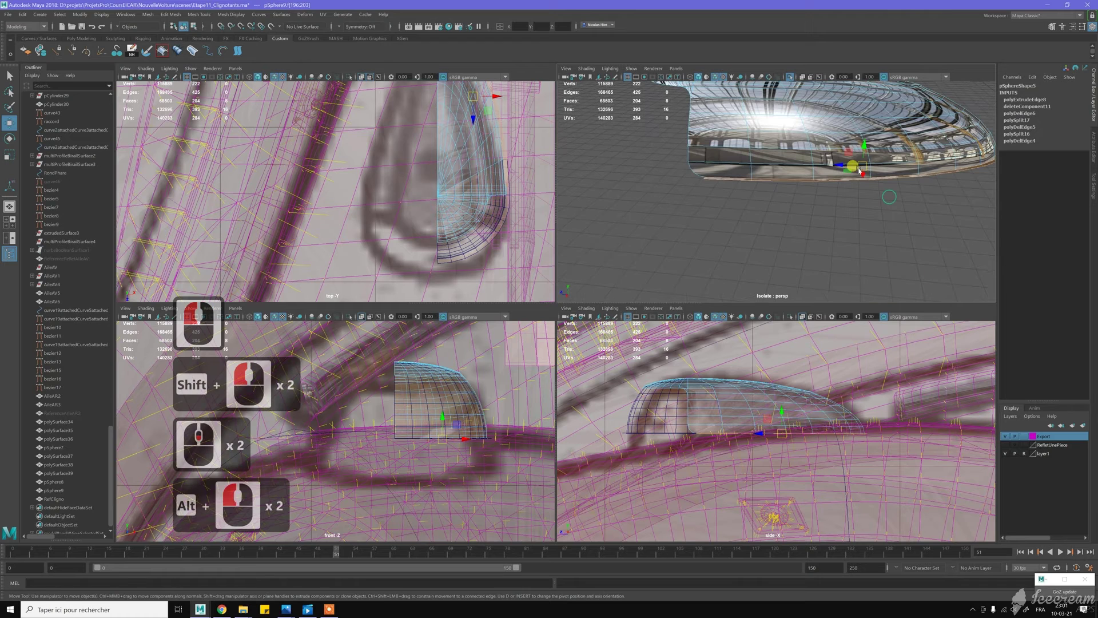
shift+right_click(805, 138)
click(806, 273)
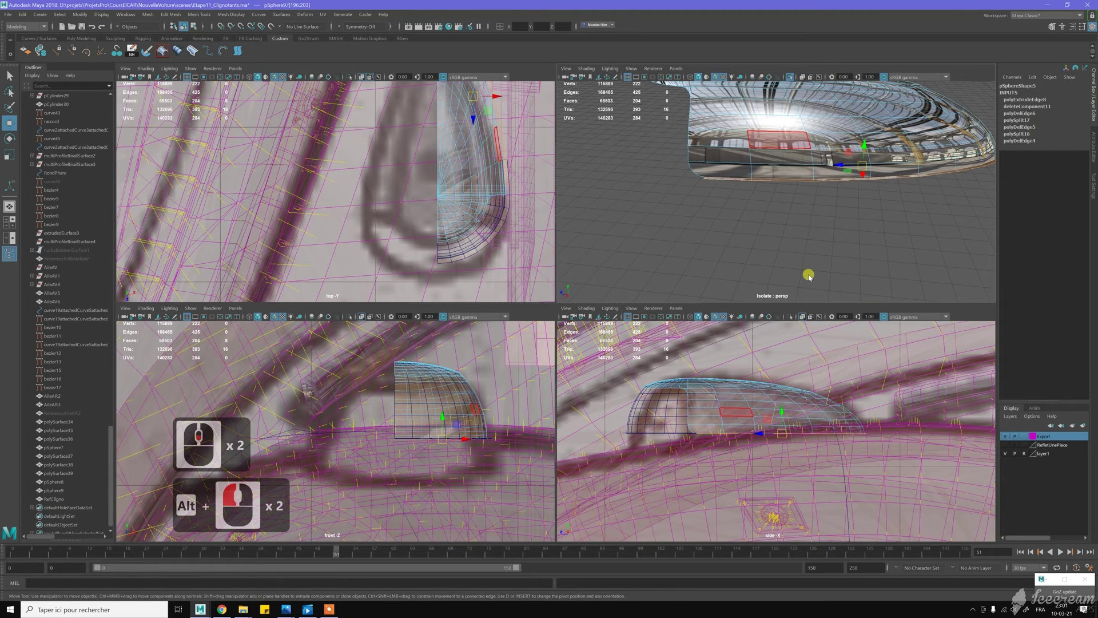
key(p)
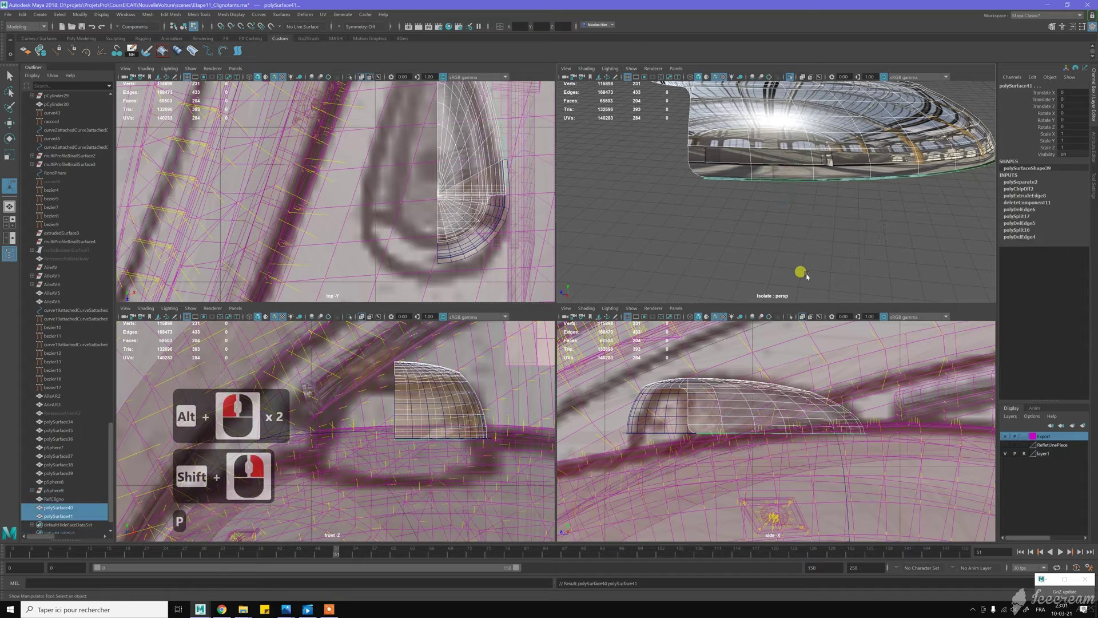
Delete the history and freeze the transformations of the housing shell and its separated rim, and leave isolation
key(alt+d)
key(alt+f)
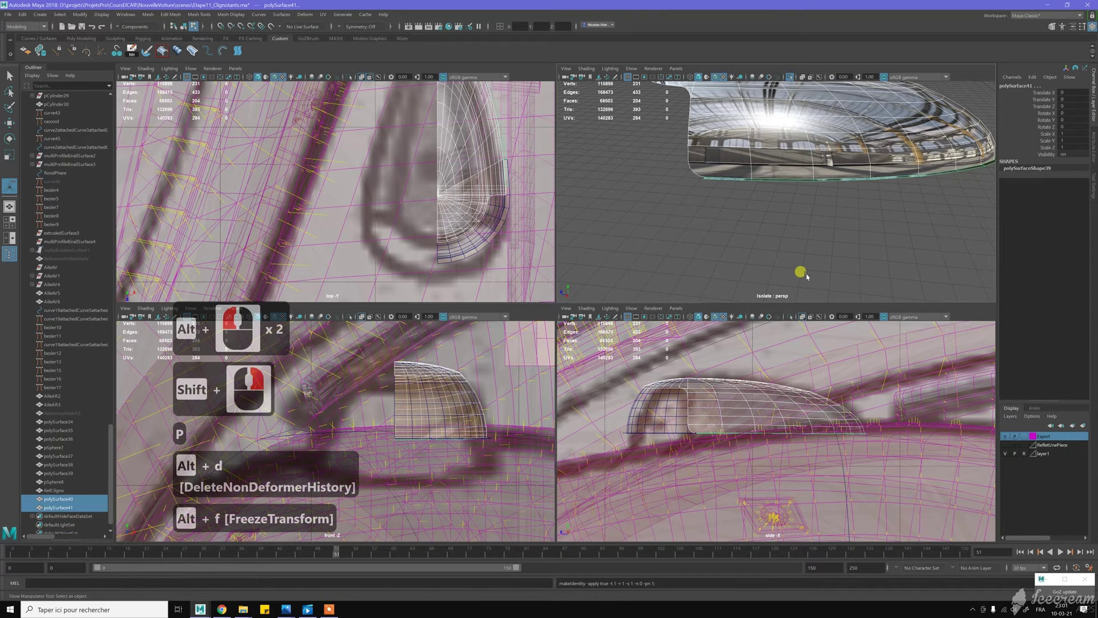
key(w)
click(789, 79)
Isolate the orange RefCligno glass, extract its whole strip of lower rim faces, and separate it into its own mesh
alt+drag(761, 142, 795, 162)
click(701, 185)
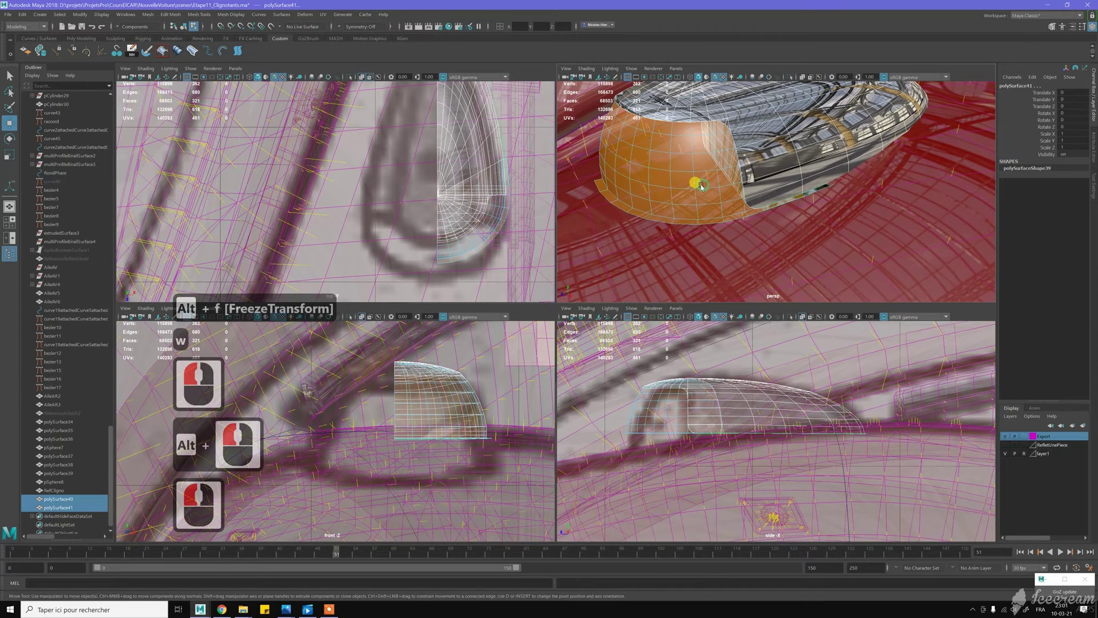
key(w)
right_drag(704, 147, 723, 136)
click(710, 143)
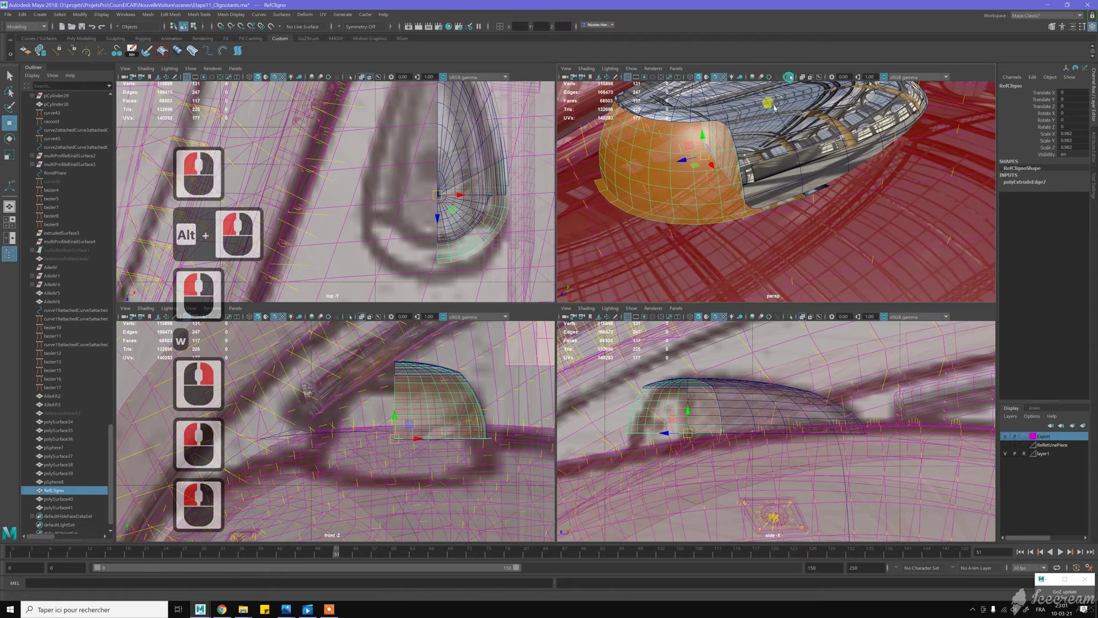
click(734, 182)
right_drag(734, 182, 735, 203)
click(606, 185)
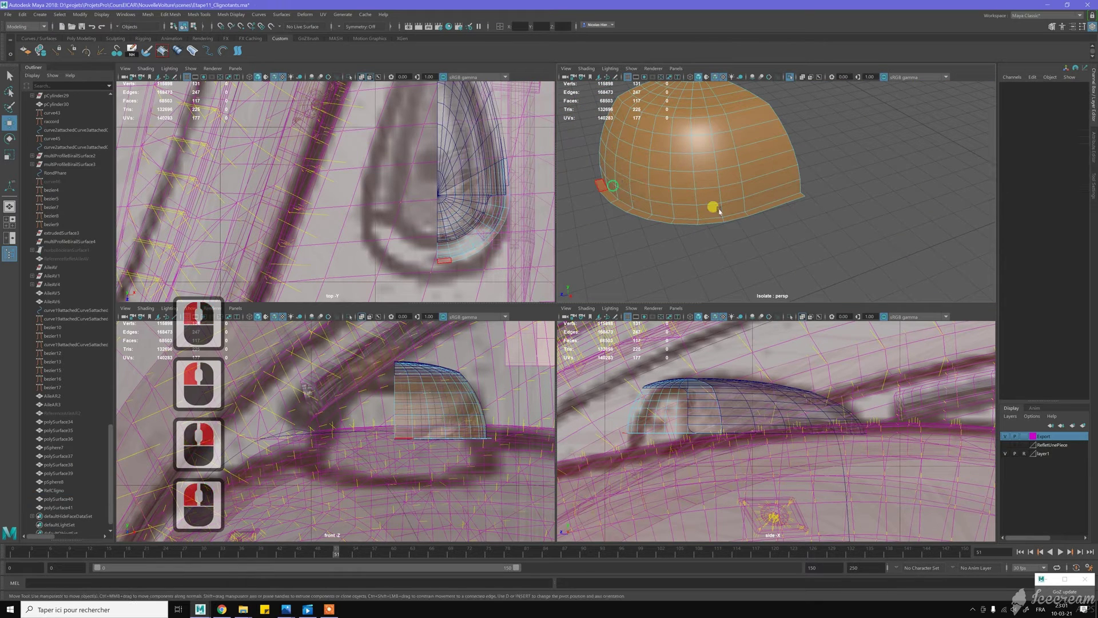
shift+double_click(751, 207)
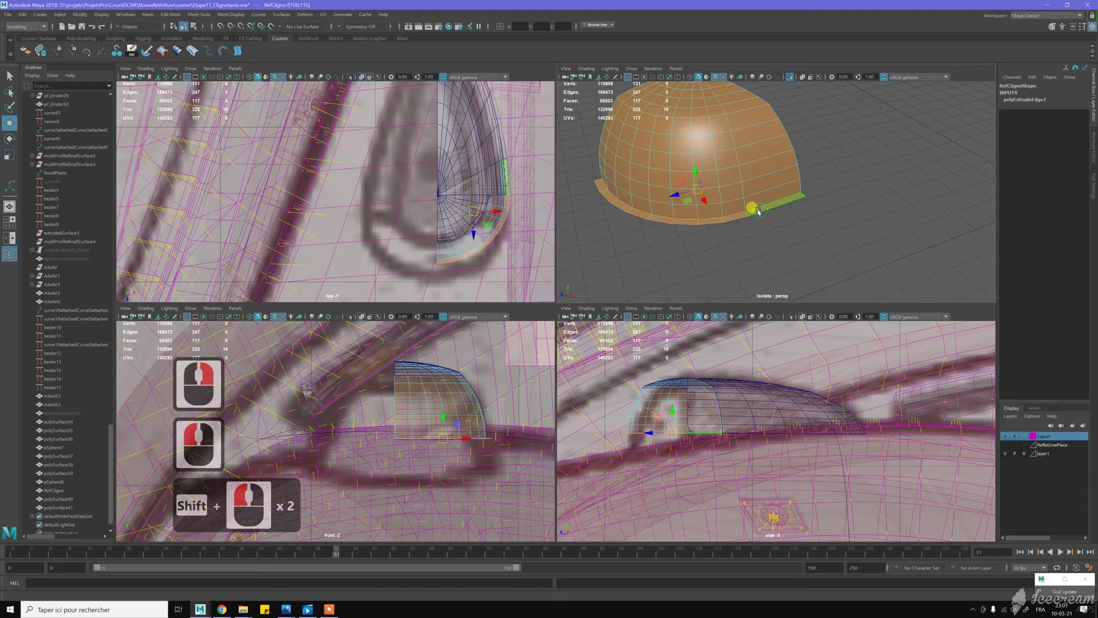
shift+right_drag(760, 212, 748, 345)
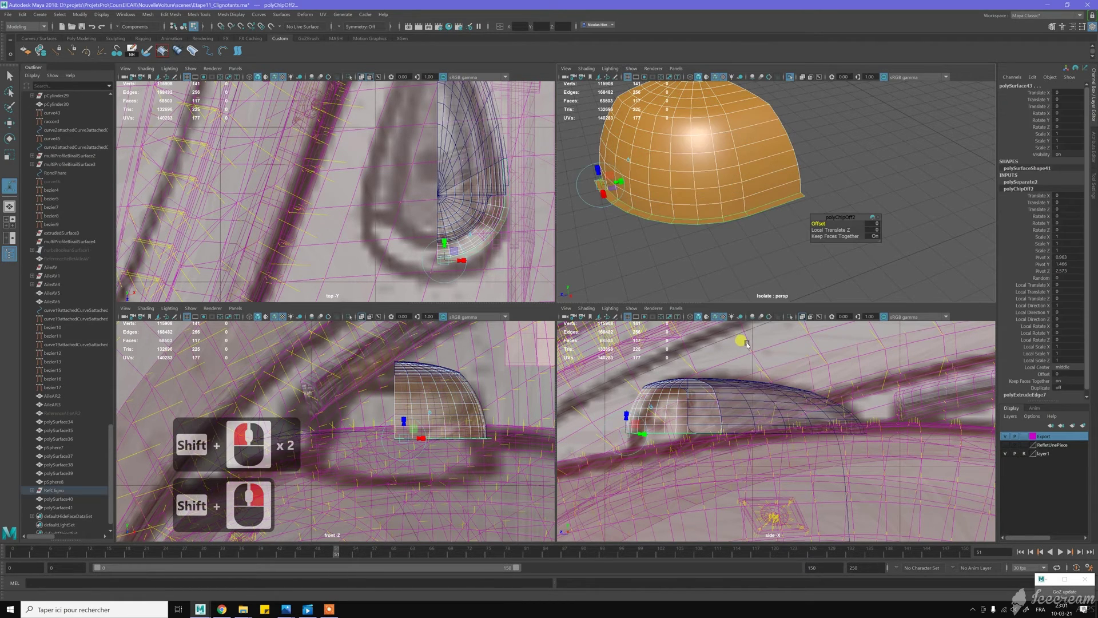
key(p)
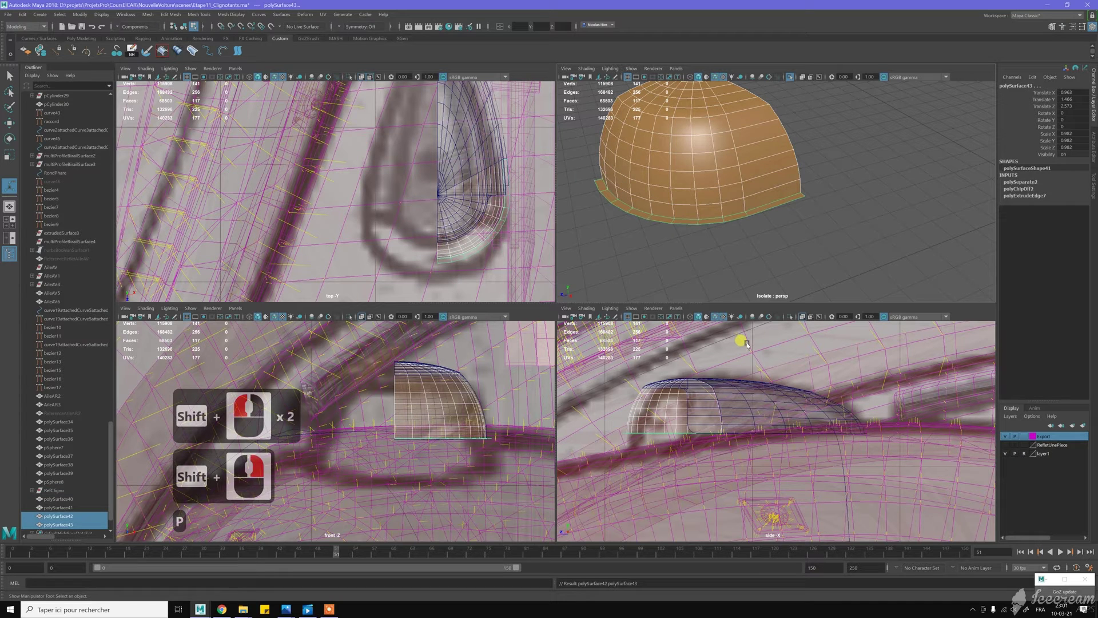
Delete the history and freeze the transformations of the orange glass and its separated rim, and clear the selection
key(alt+d)
key(alt+f)
key(w)
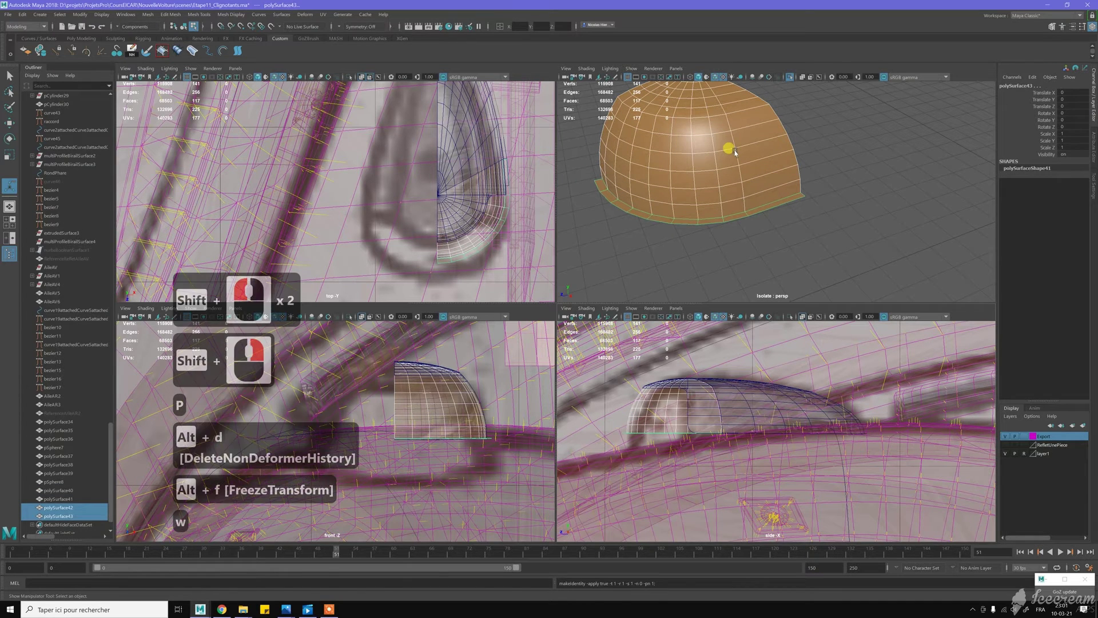
right_drag(736, 150, 793, 115)
click(800, 121)
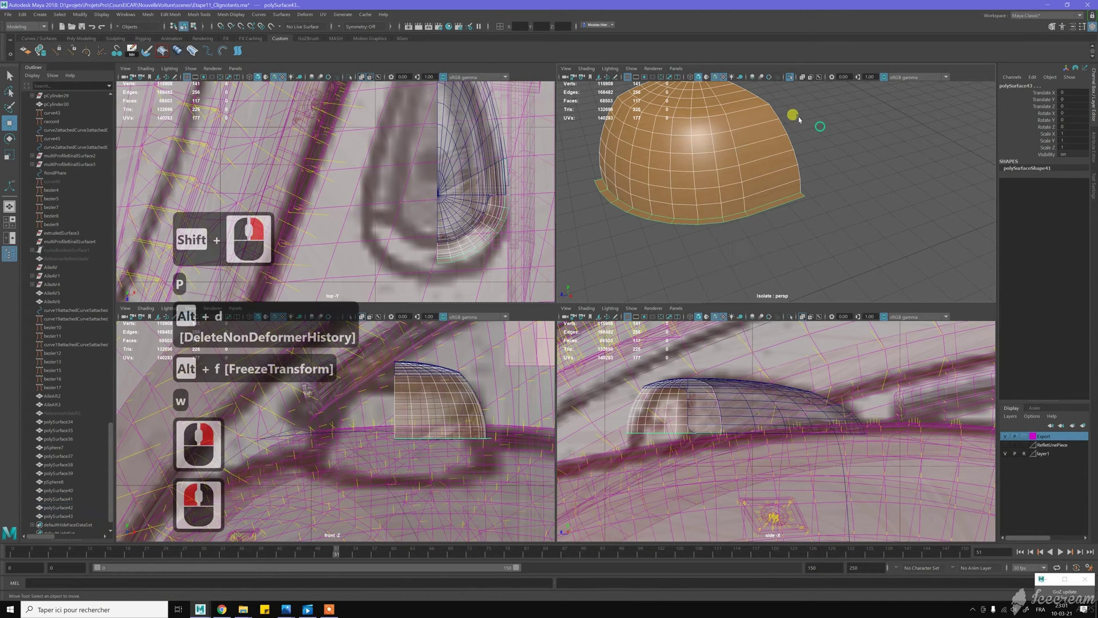
Assign the black Lambert material to both the orange glass's rim and the housing's rim
click(776, 202)
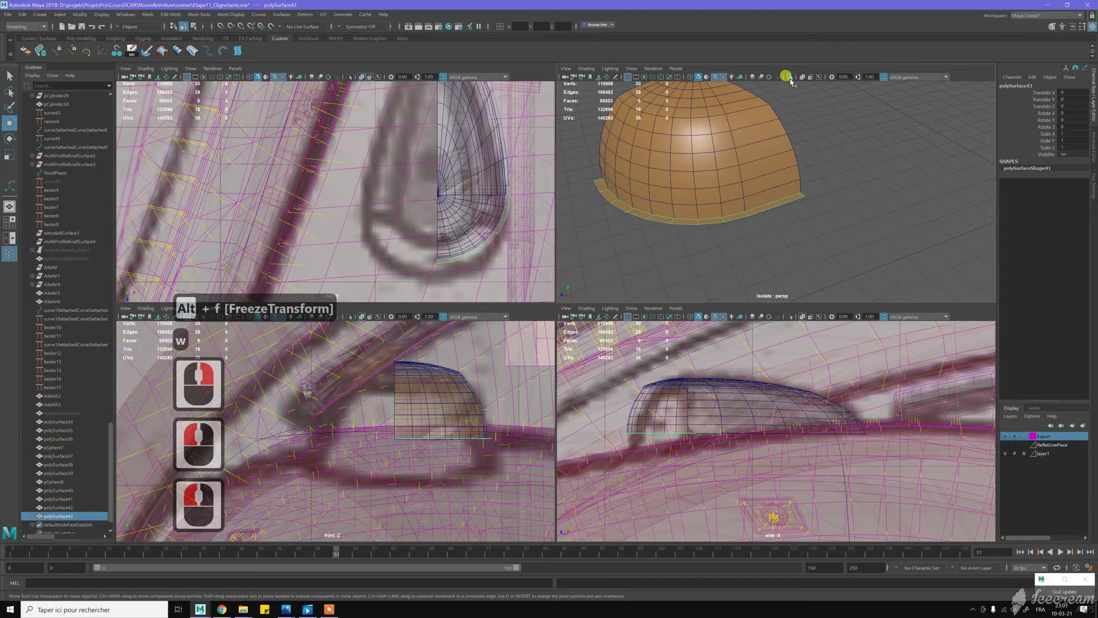
click(789, 79)
shift+click(812, 189)
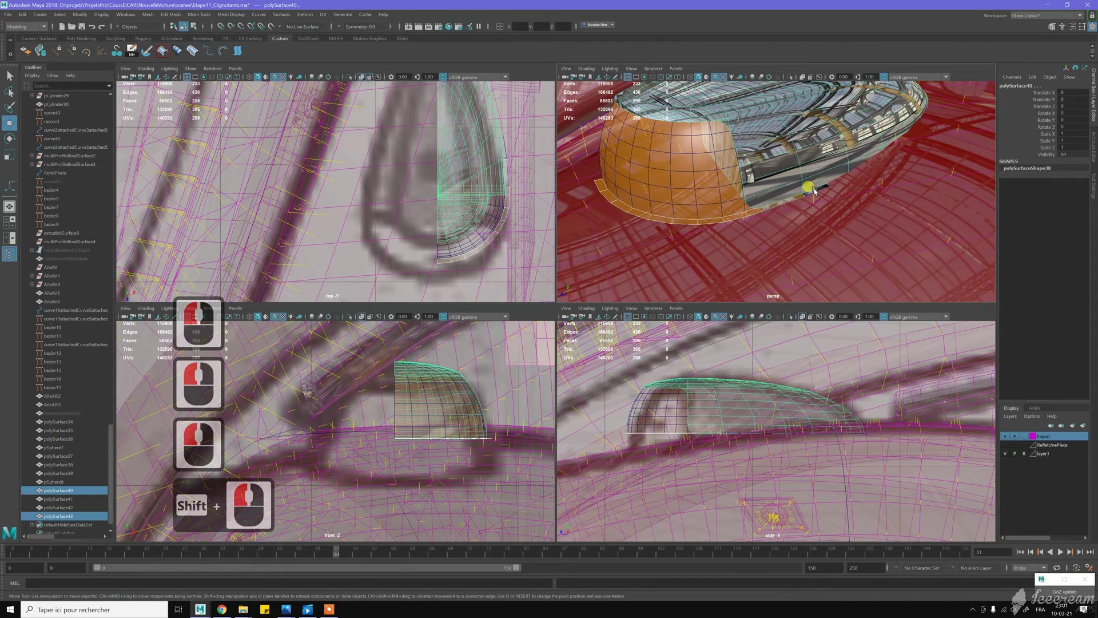
key(z)
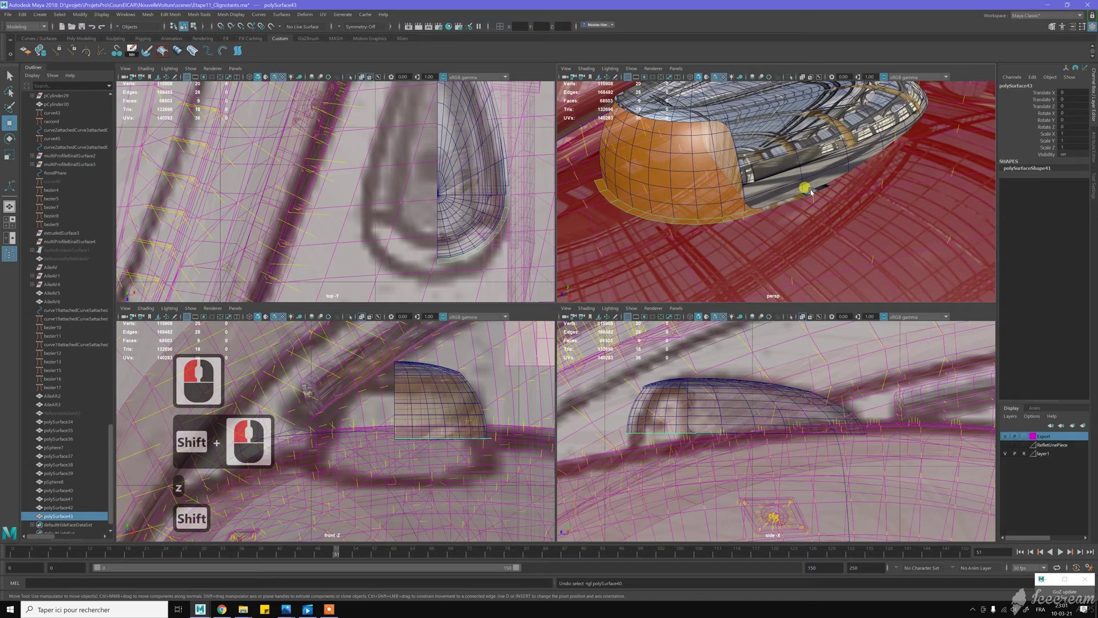
shift+click(815, 180)
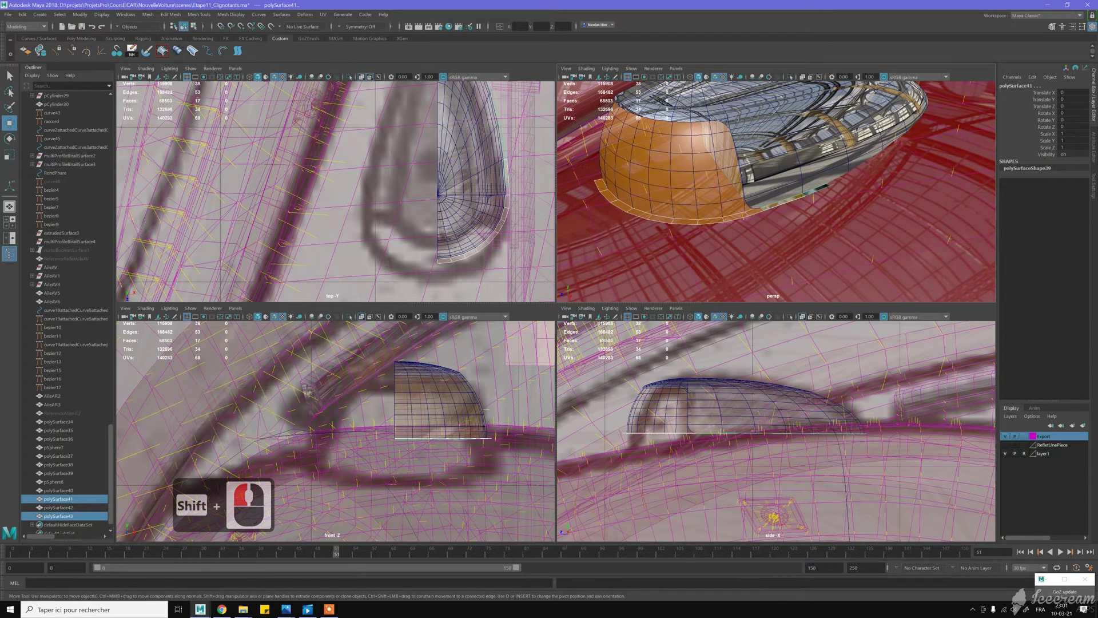
right_drag(815, 182, 825, 219)
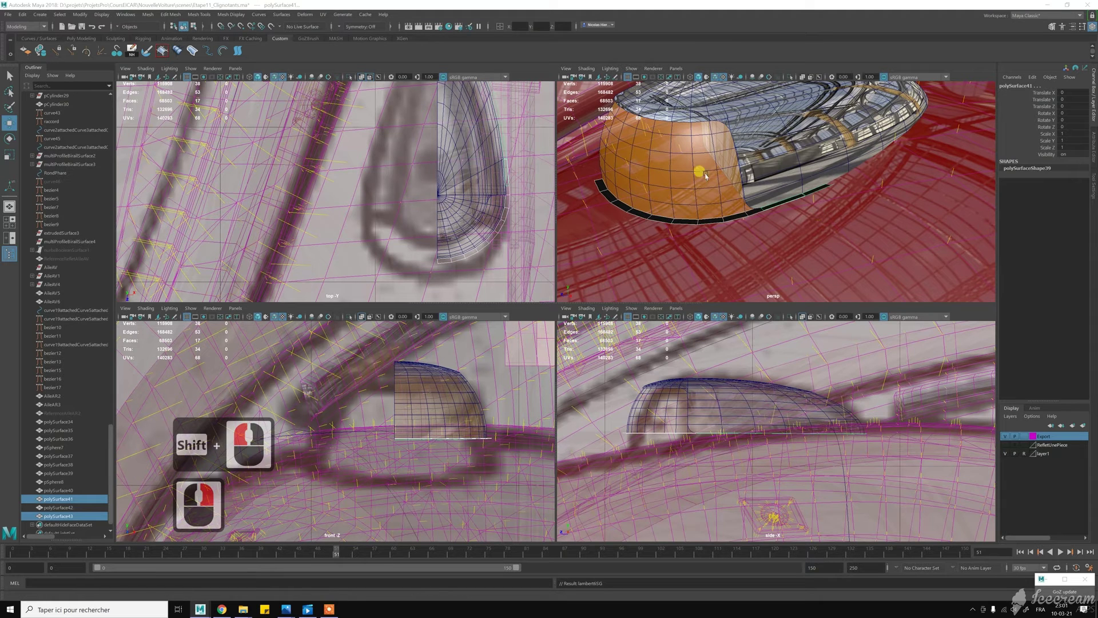
Isolate the two black rim strips and combine them into a single mesh
click(789, 76)
alt+drag(787, 149, 760, 175)
alt+middle_drag(757, 198, 786, 139)
scroll(799, 207, up, 3)
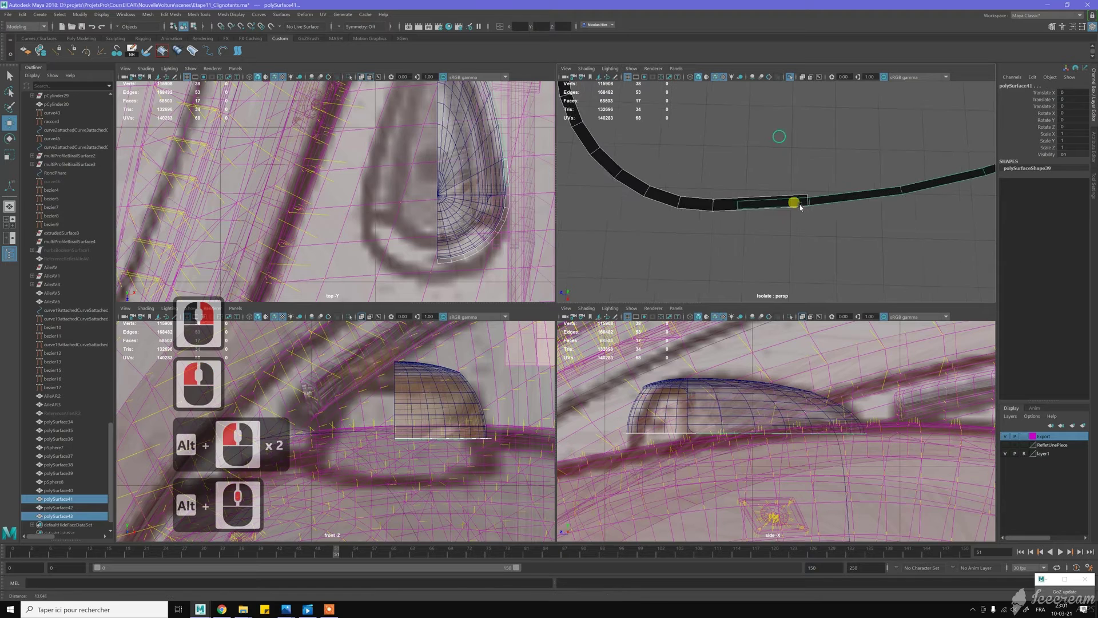
alt+drag(800, 209, 818, 216)
scroll(791, 196, up, 4)
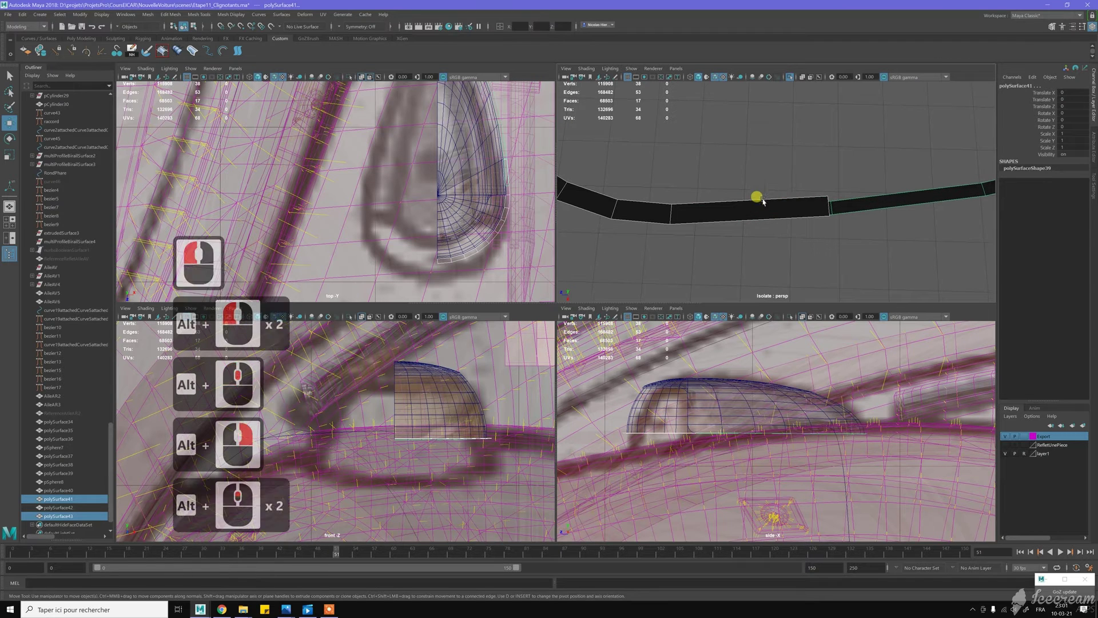
alt+scroll(764, 201, down, 1)
alt+middle_drag(764, 200, 784, 173)
alt+drag(784, 173, 796, 167)
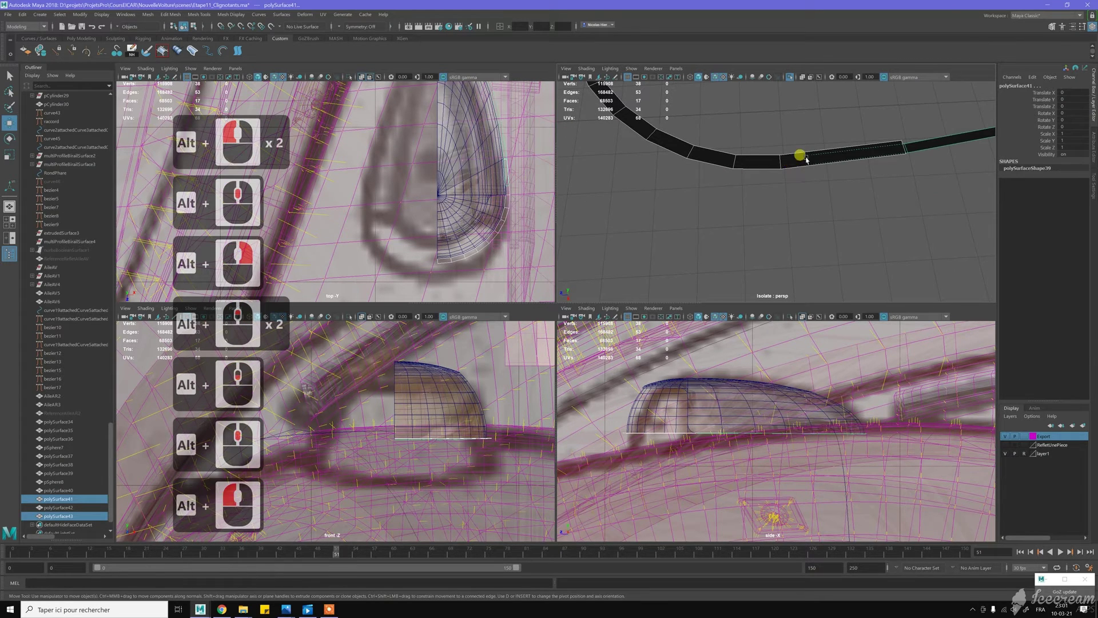
right_click(806, 158)
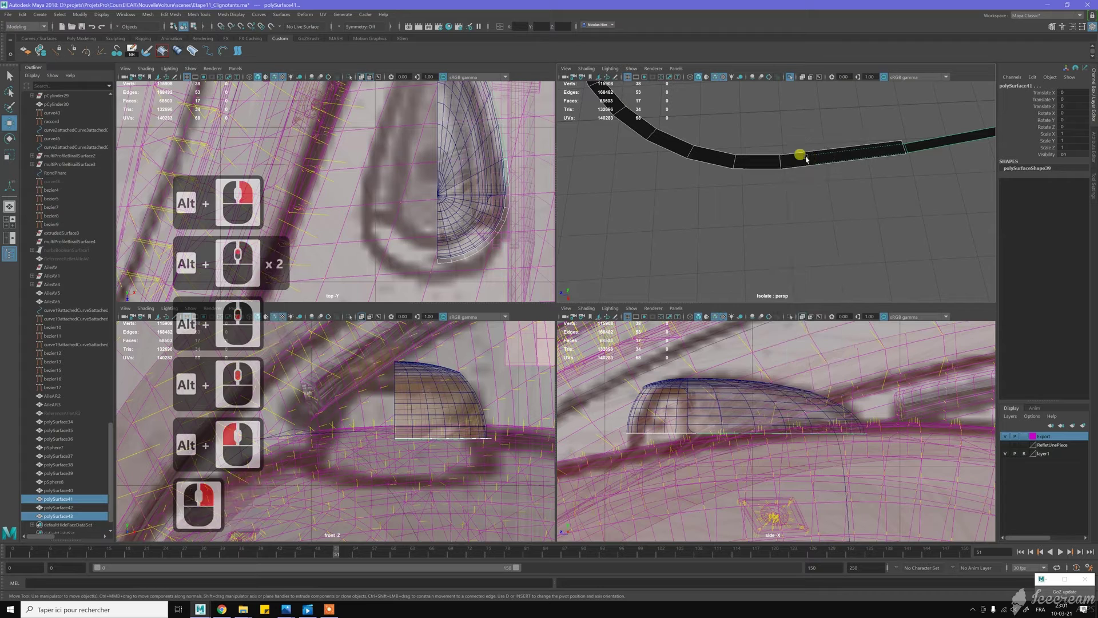
shift+right_drag(806, 158, 801, 310)
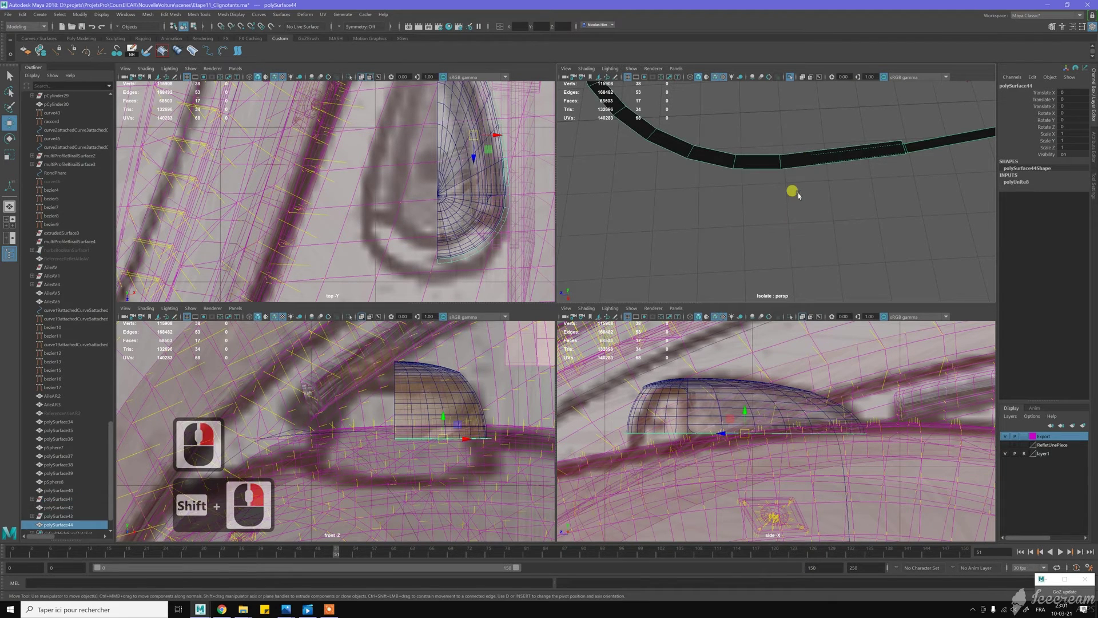
key(w)
shift+right_click(804, 158)
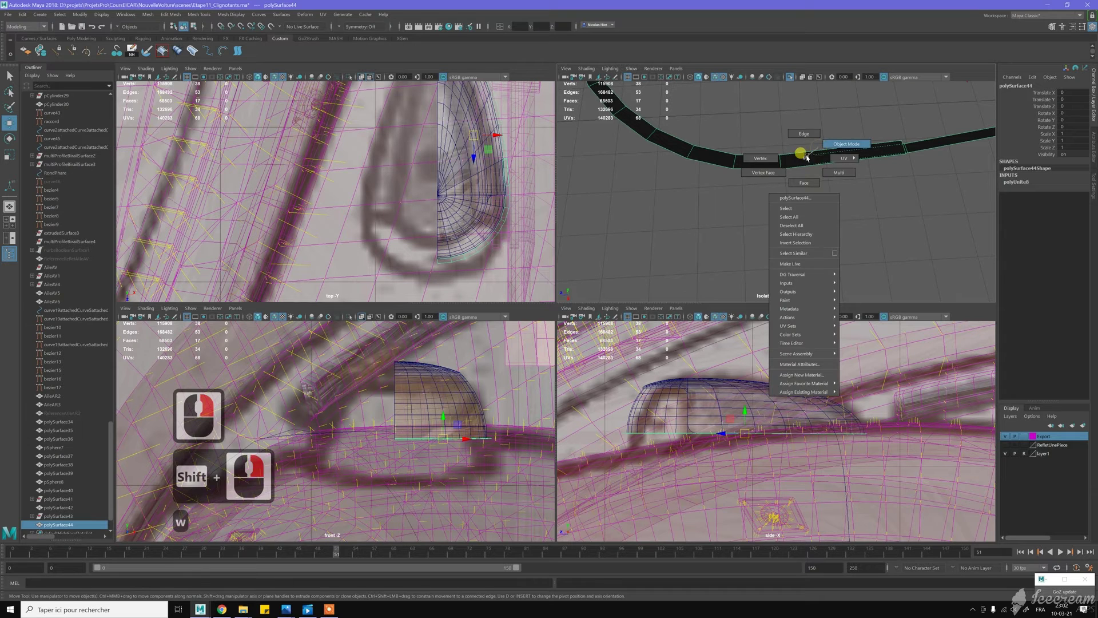
Weld the separate vertices at the seam between the two black rim strips with the Target Weld tool
shift+right_drag(803, 160, 805, 144)
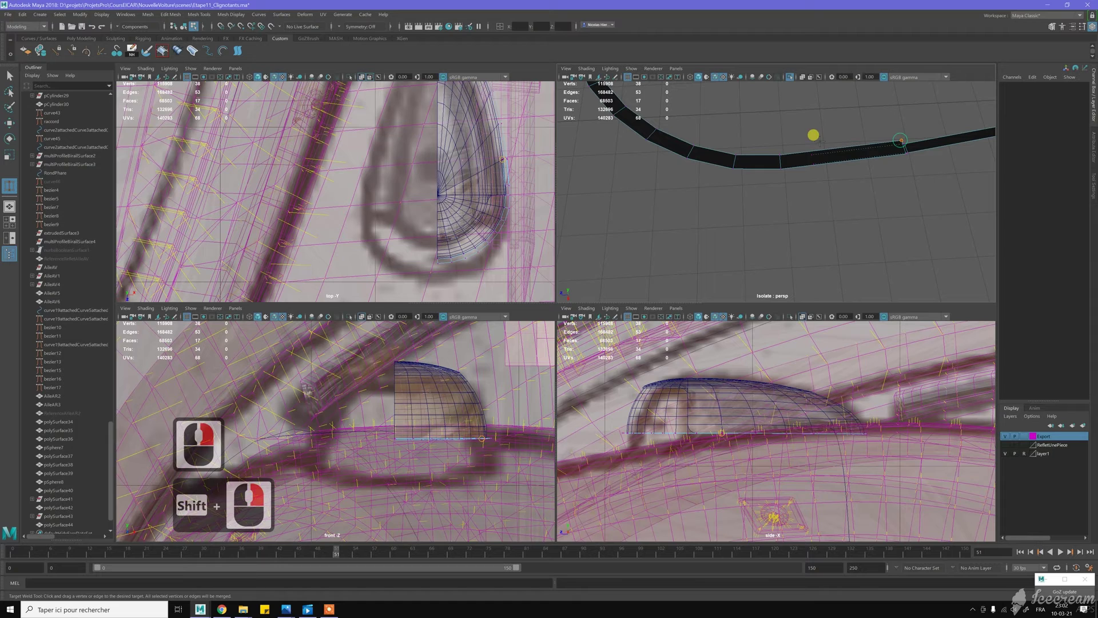
drag(806, 148, 903, 153)
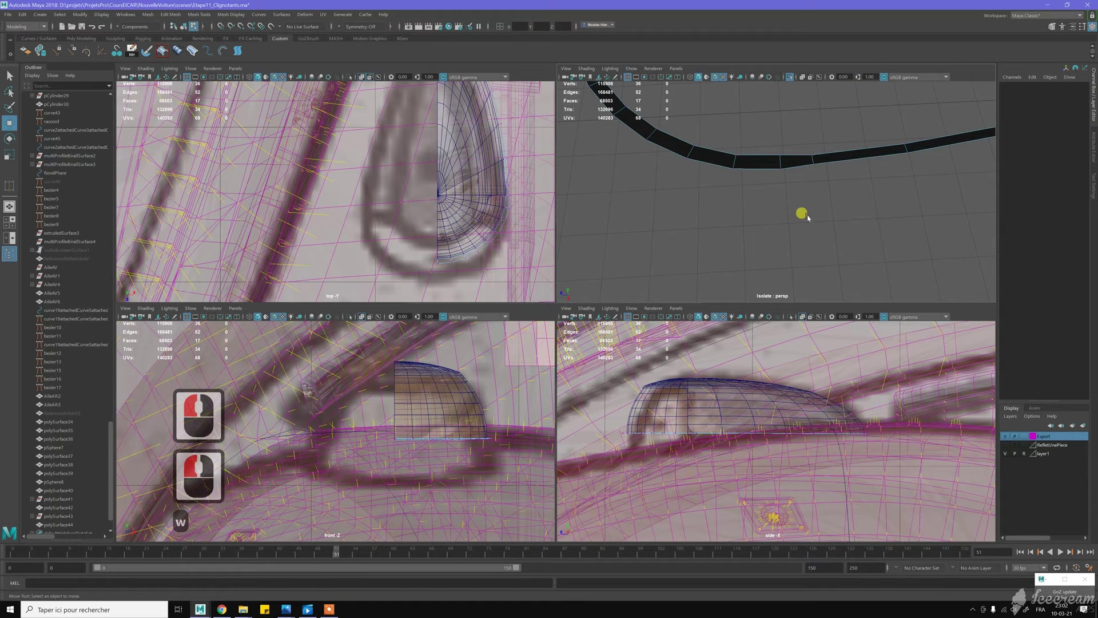
key(w)
Select the entire outer edge loop of the black rim and extrude it with a thickness of -0.4
scroll(809, 206, down, 2)
alt+drag(809, 206, 832, 243)
alt+middle_drag(832, 243, 702, 196)
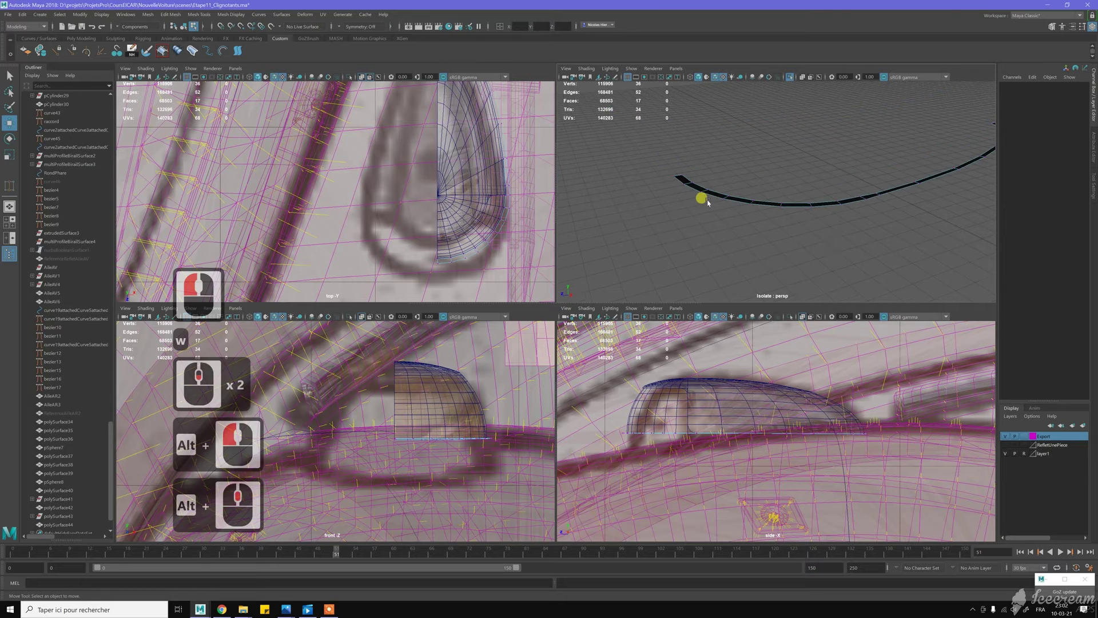
key(w)
right_drag(701, 191, 684, 183)
click(683, 181)
scroll(808, 212, down, 4)
alt+drag(814, 213, 742, 209)
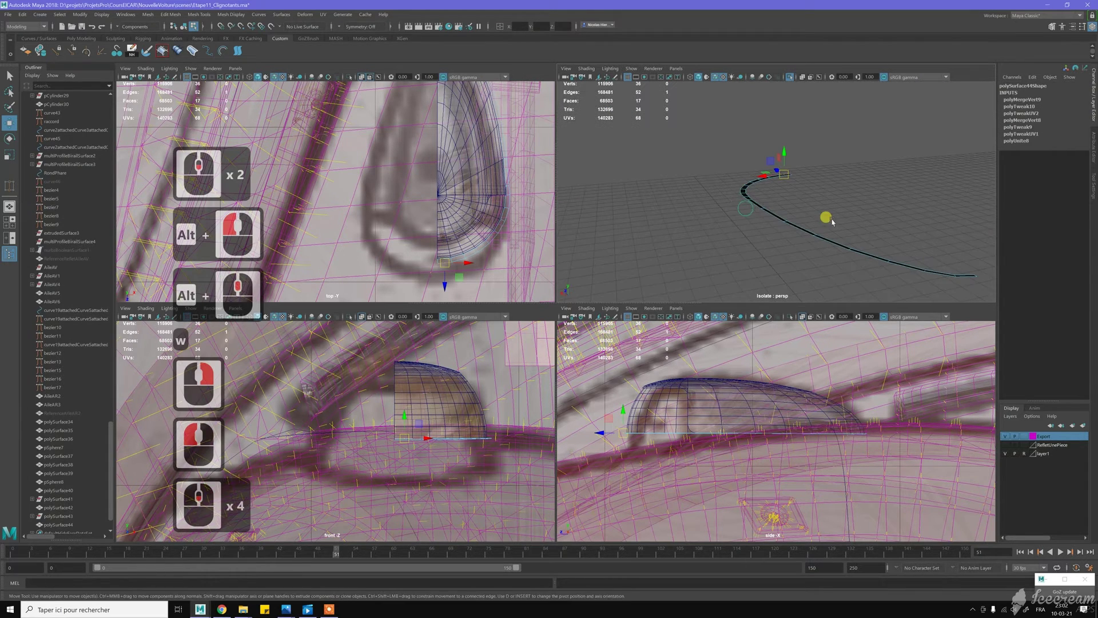
alt+drag(836, 221, 720, 182)
alt+middle_drag(720, 182, 777, 214)
scroll(776, 214, down, 2)
alt+right_drag(777, 214, 755, 219)
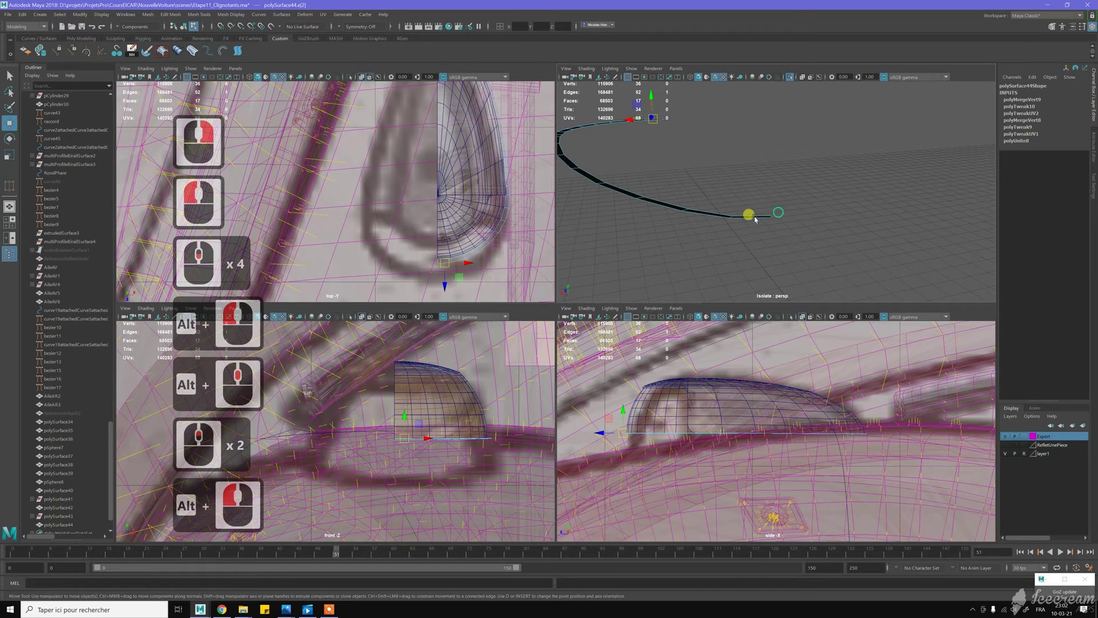
shift+double_click(742, 216)
shift+right_drag(789, 135, 785, 159)
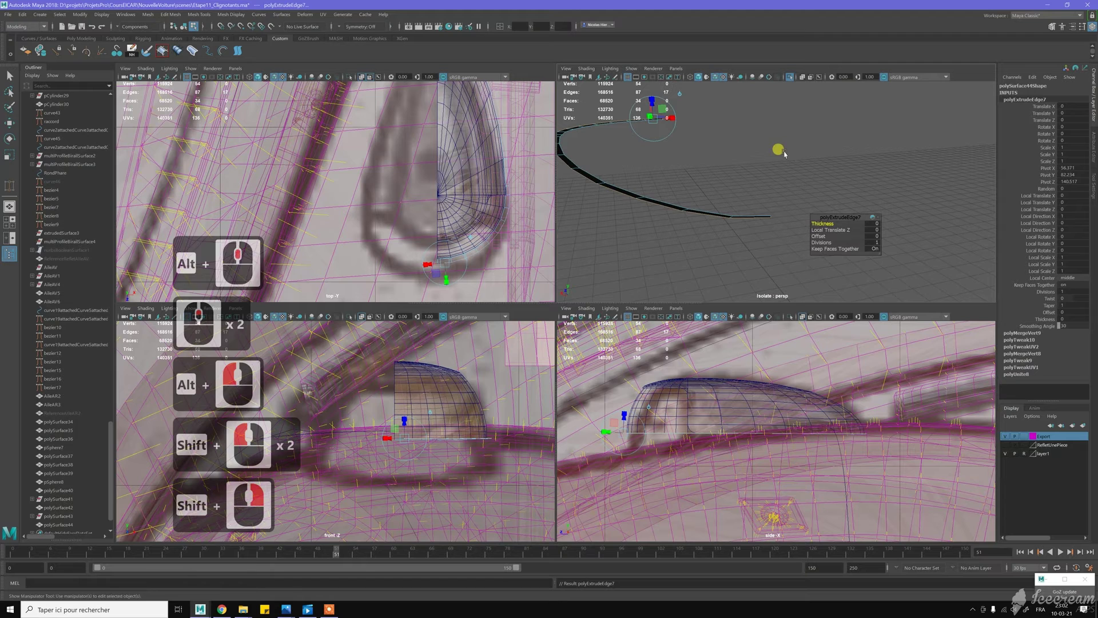
drag(821, 224, 611, 185)
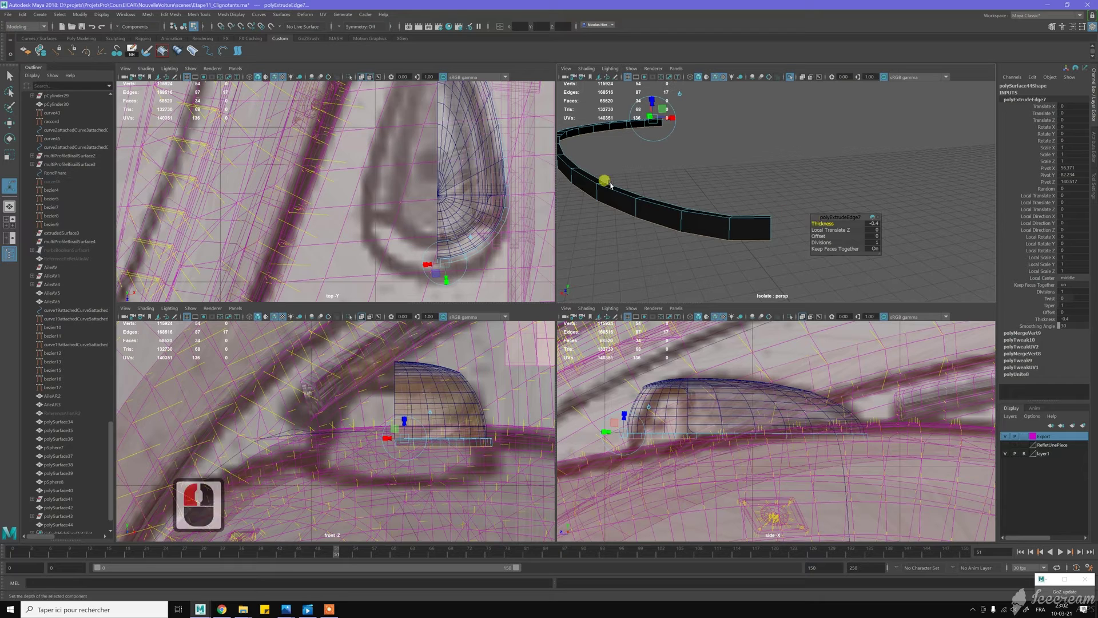
Select the two end edges of the extruded rim and bridge them along the open centre side
alt+drag(715, 219, 700, 193)
alt+middle_drag(700, 192, 734, 204)
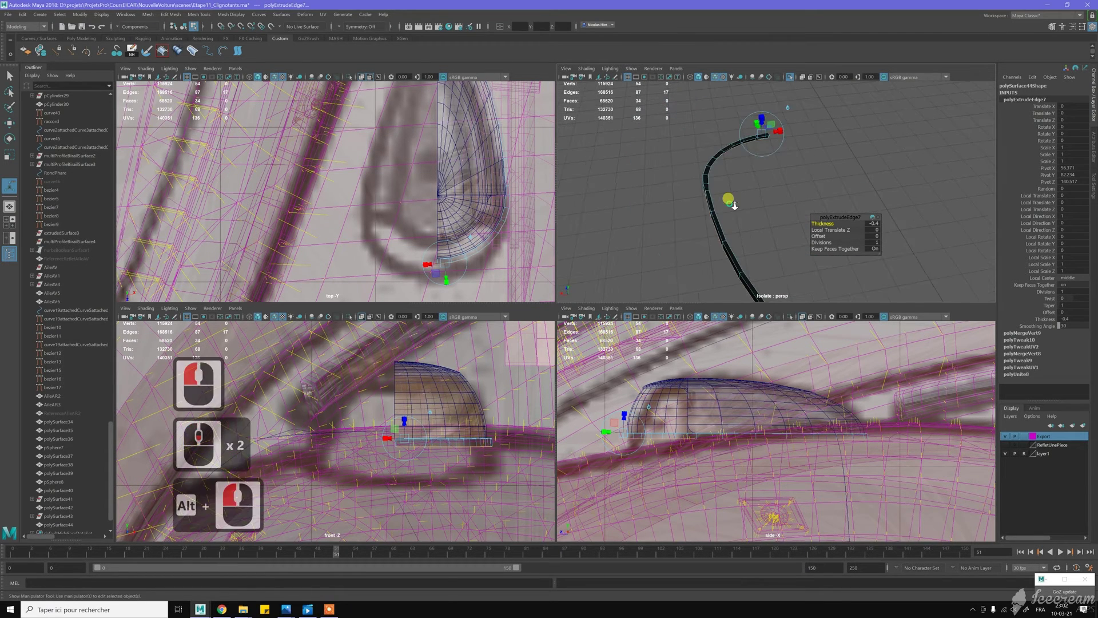
alt+scroll(735, 204, up, 2)
alt+drag(724, 183, 717, 165)
alt+right_drag(717, 165, 750, 129)
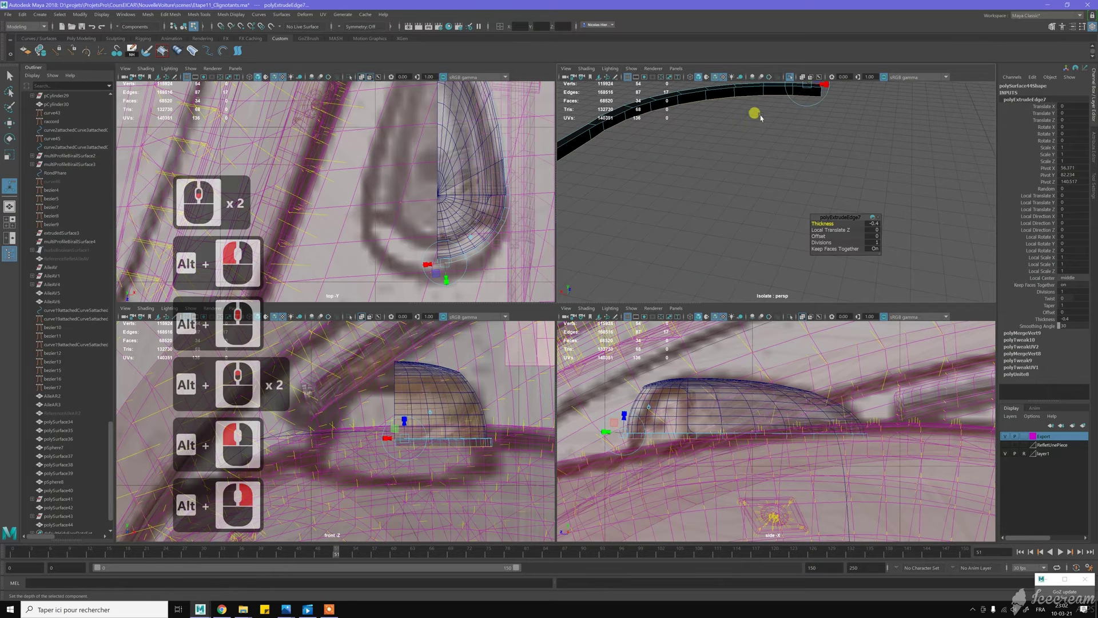
key(w)
scroll(785, 157, down, 4)
alt+drag(785, 158, 844, 213)
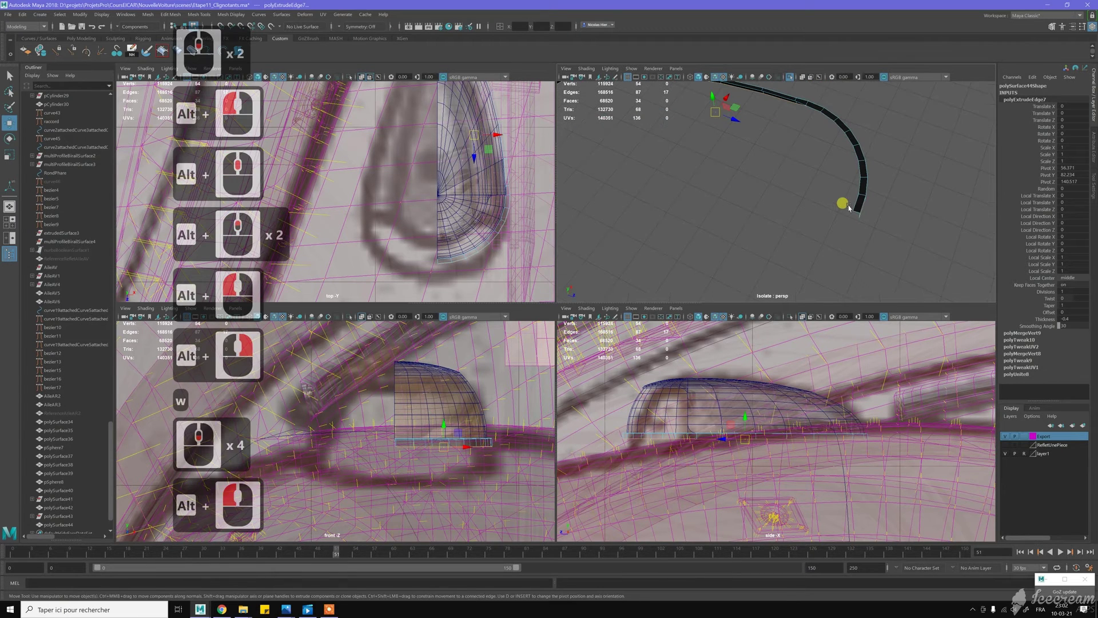
click(855, 203)
alt+middle_drag(748, 178, 875, 253)
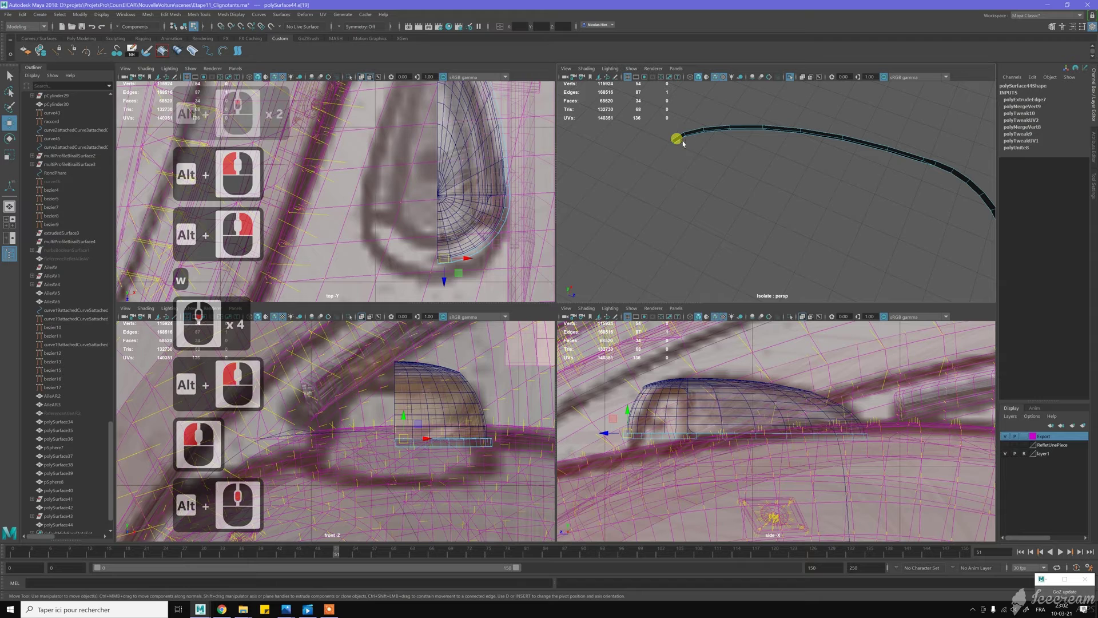
shift+click(678, 139)
alt+drag(679, 140, 702, 215)
key(z)
key(z)
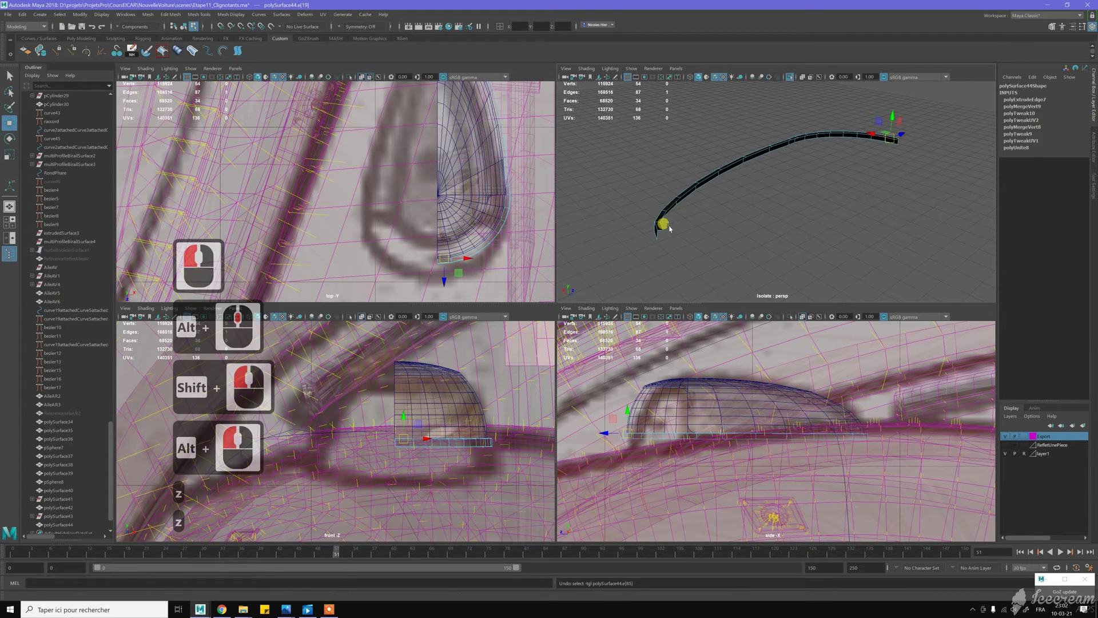
shift+click(661, 227)
alt+drag(784, 211, 774, 196)
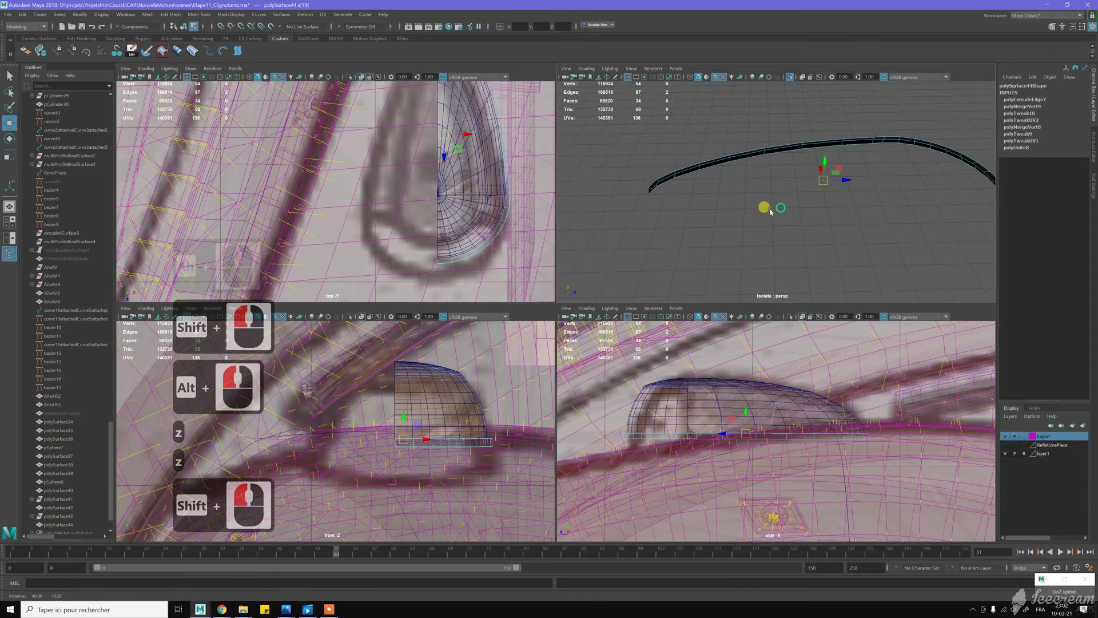
shift+right_drag(775, 195, 770, 298)
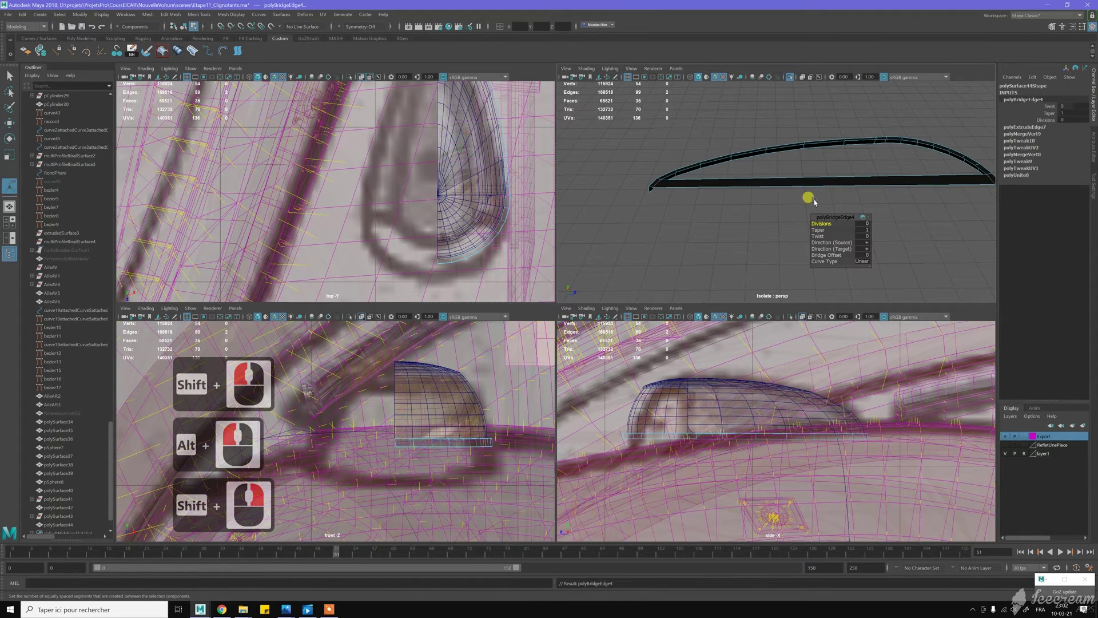
key(w)
Fill the rim's upper opening from its inner border edges and delete the mesh's history
double_click(798, 179)
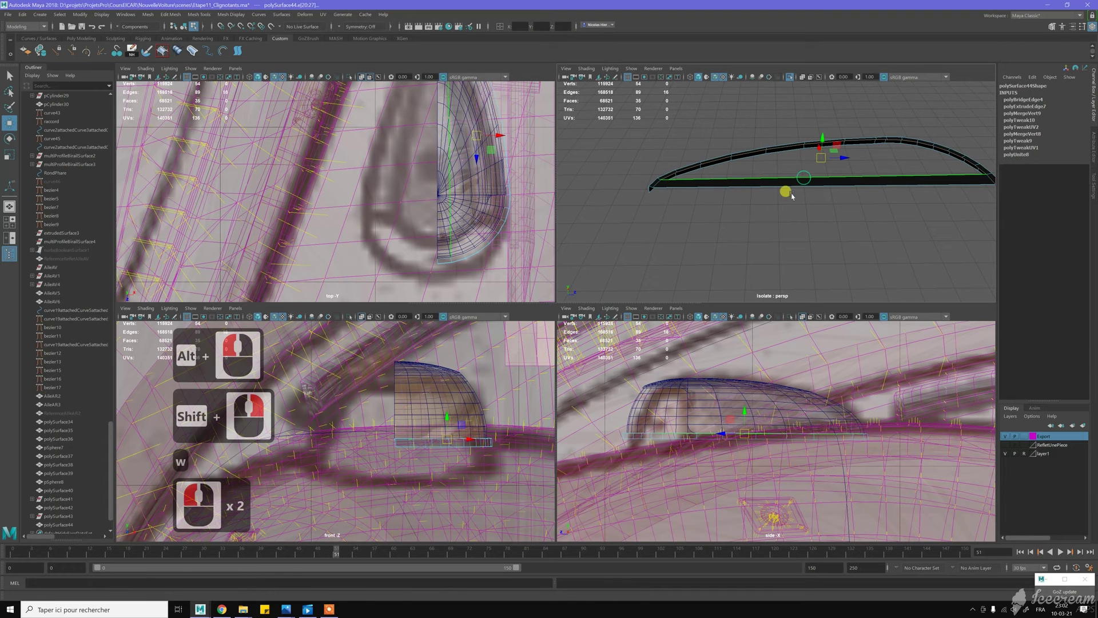
shift+right_drag(794, 195, 789, 303)
scroll(810, 166, down, 2)
key(w)
alt+drag(822, 174, 726, 183)
key(alt+d)
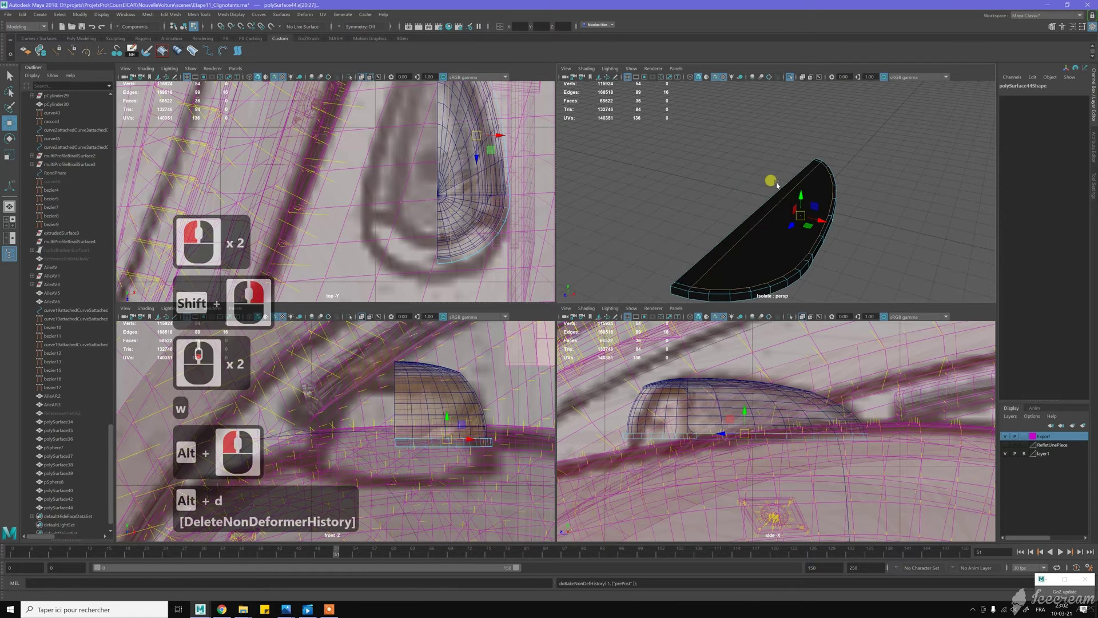
Return the black base to object mode, clear the selection, and turn off isolation to show the whole model
alt+drag(802, 175, 730, 196)
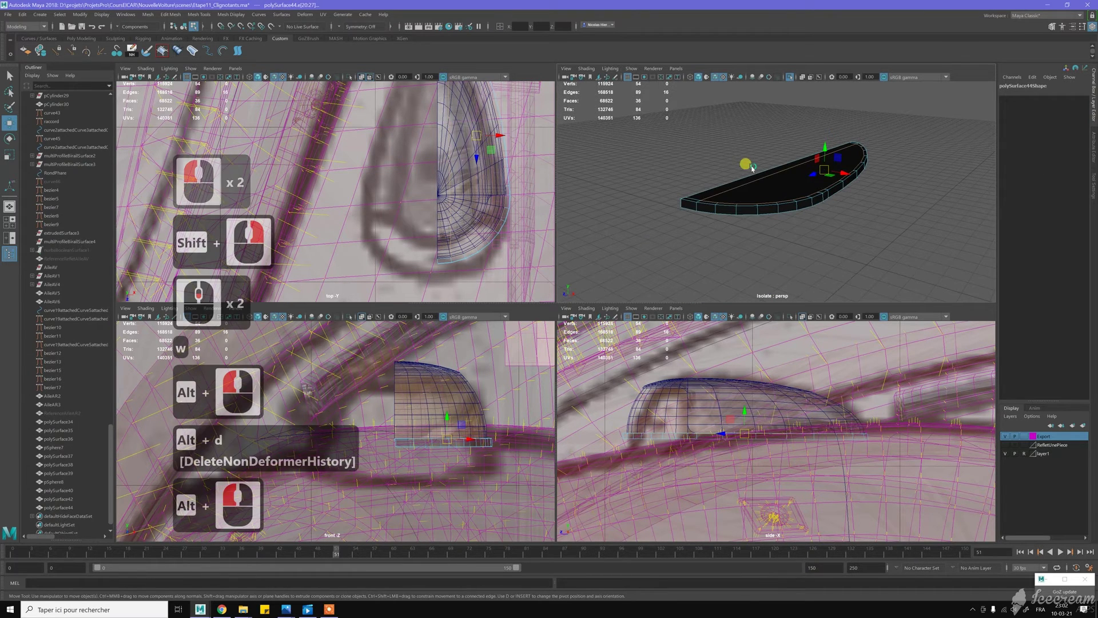
alt+middle_drag(730, 196, 758, 196)
key(w)
right_drag(760, 194, 795, 181)
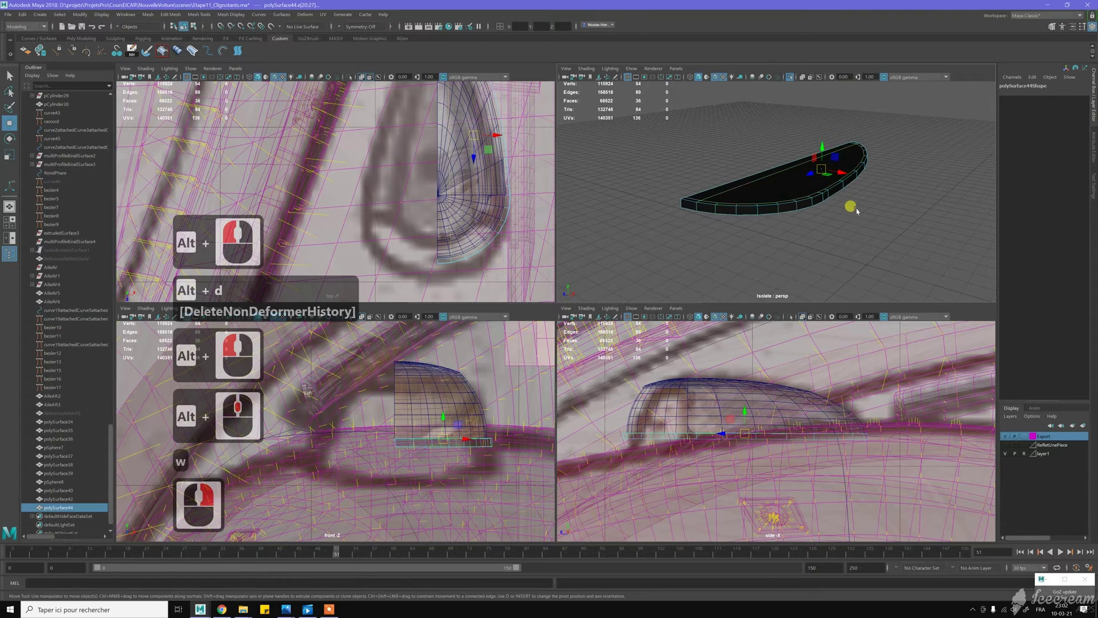
click(774, 88)
click(790, 77)
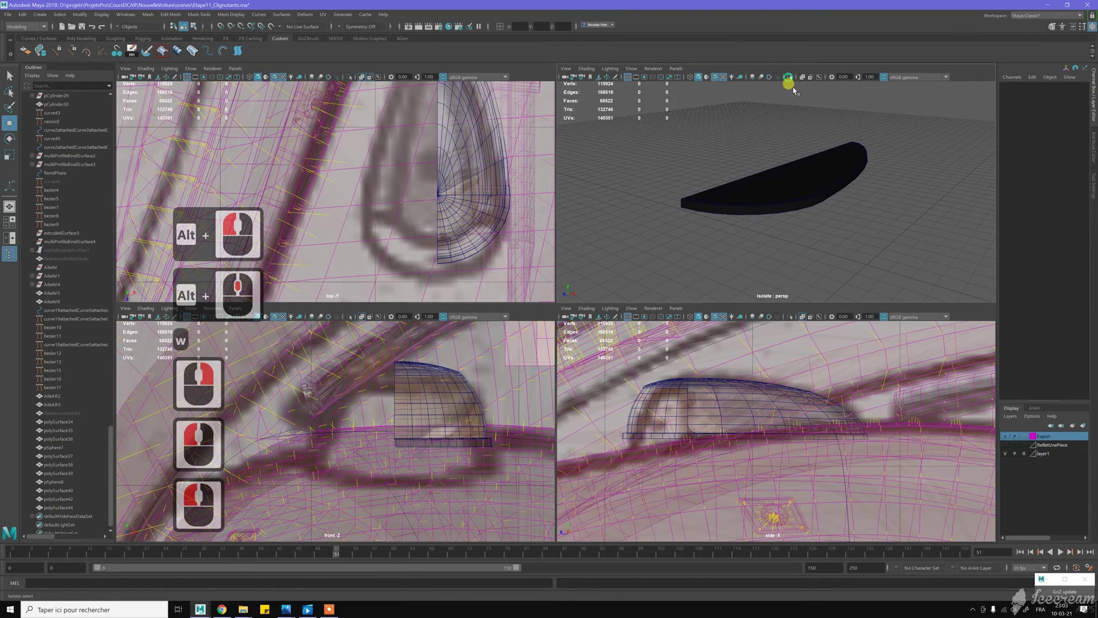
alt+drag(850, 175, 926, 159)
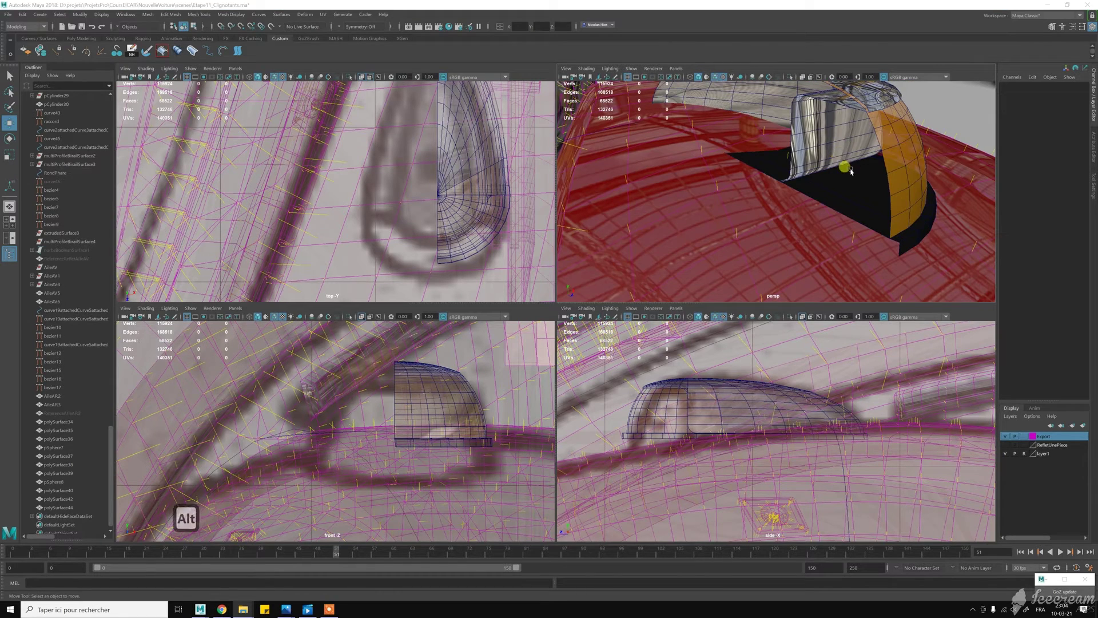
Isolate the orange glass, select the full ring of faces just below its top cap, and delete it after leaving isolation
alt+middle_drag(848, 153, 852, 174)
alt+drag(852, 174, 839, 177)
click(837, 164)
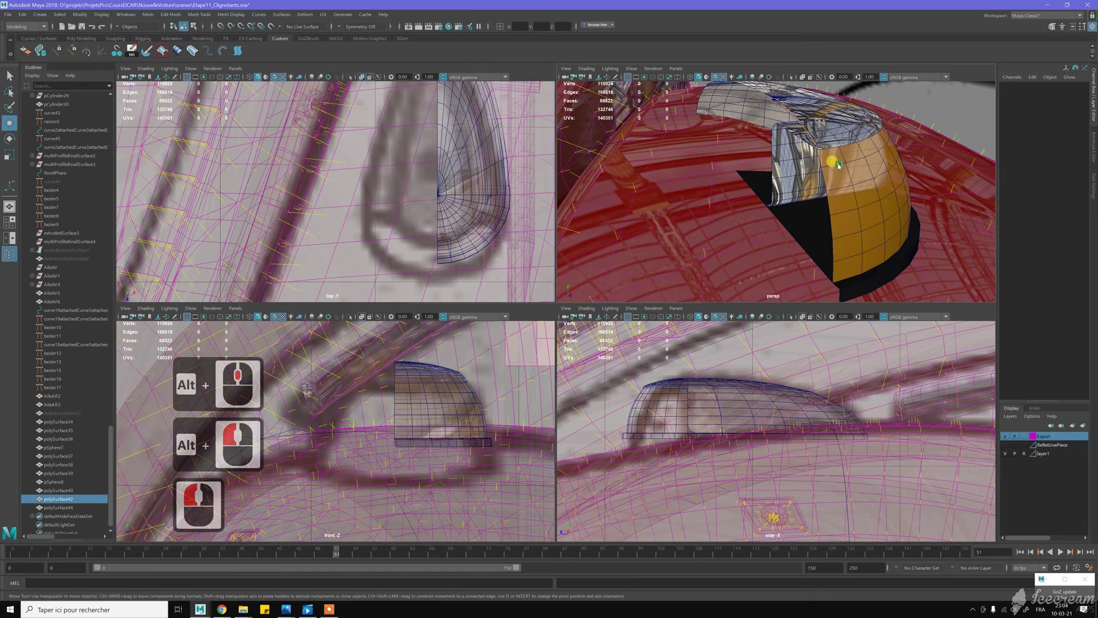
alt+drag(850, 121, 784, 69)
click(790, 76)
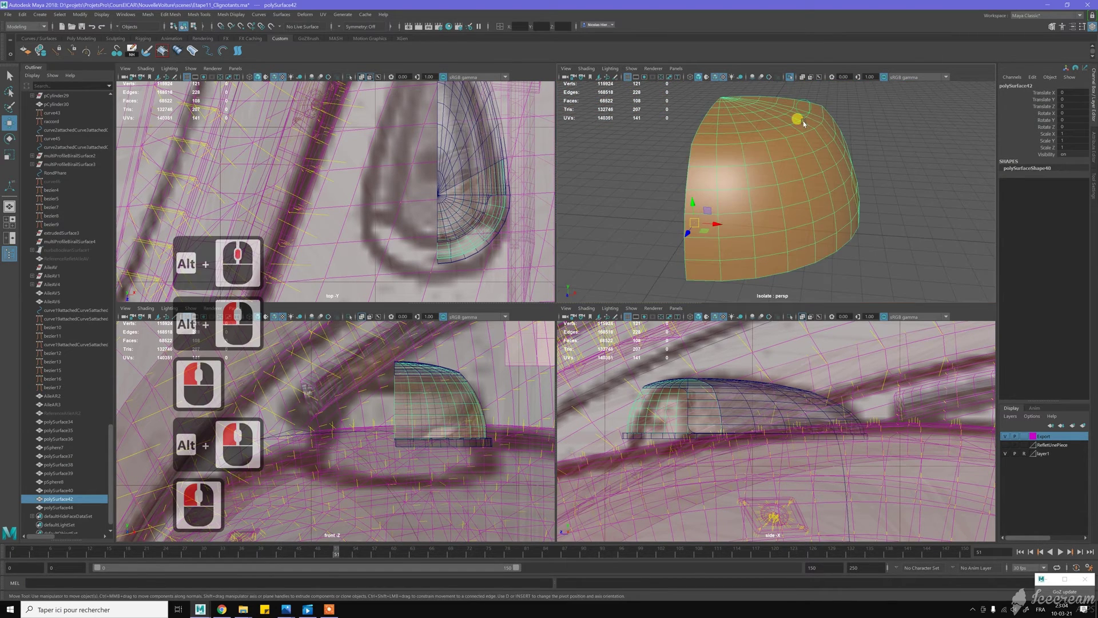
alt+drag(803, 122, 801, 145)
key(w)
right_drag(806, 146, 806, 170)
click(788, 168)
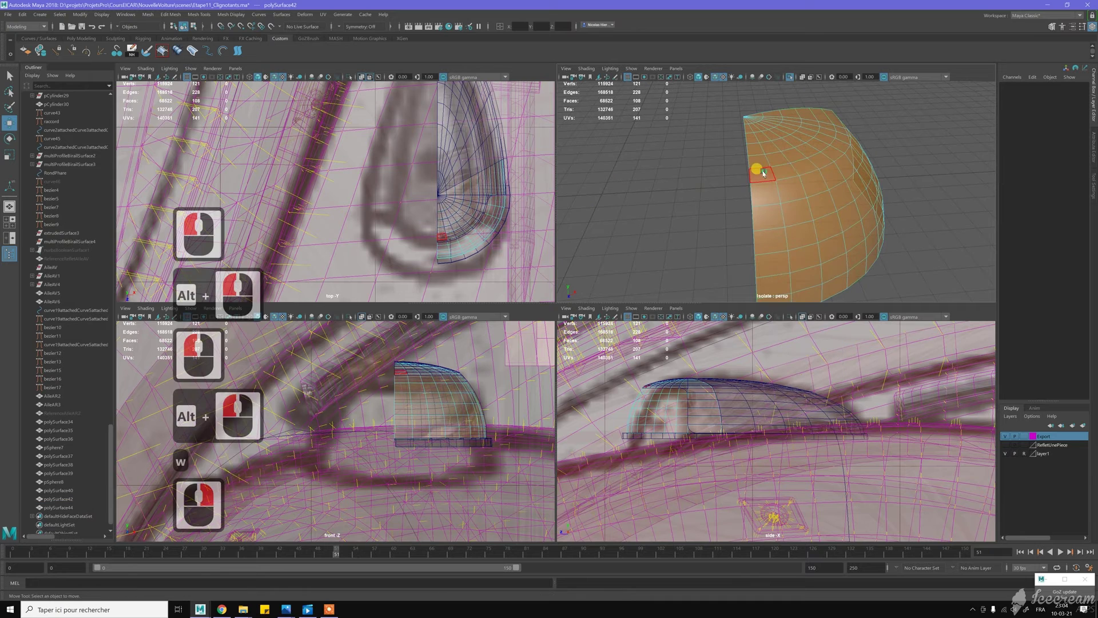
shift+double_click(791, 167)
click(791, 77)
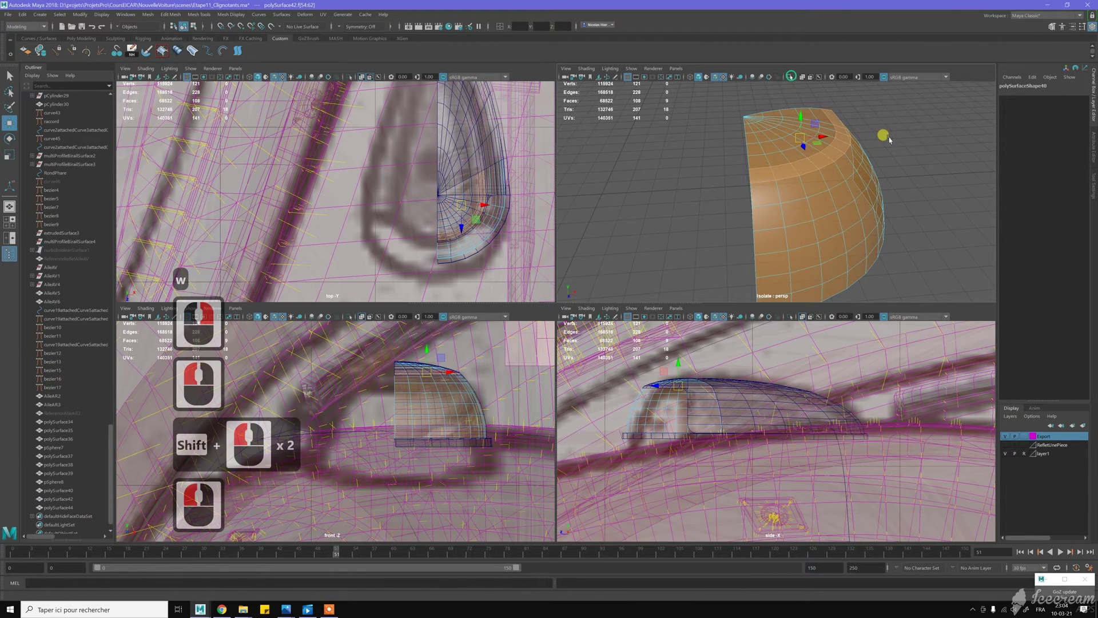
alt+drag(881, 139, 859, 139)
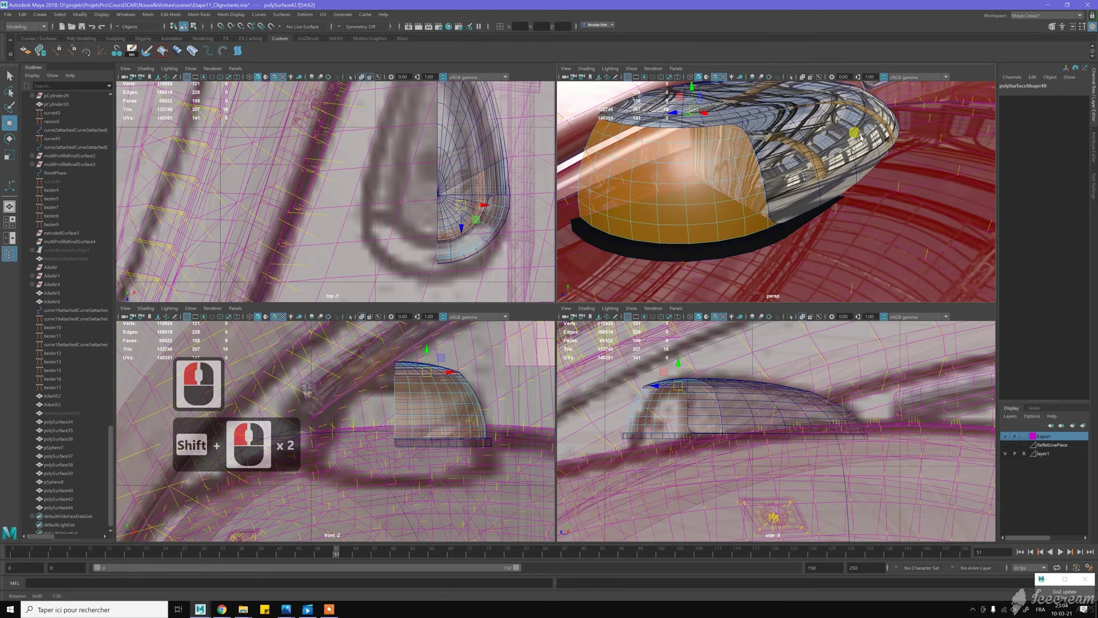
alt+drag(845, 137, 856, 157)
key(Delete)
Select all connected faces of the glass's detached top cap beneath the housing and delete them
alt+middle_drag(855, 157, 860, 197)
alt+right_drag(861, 197, 883, 205)
alt+drag(842, 158, 847, 151)
alt+click(863, 92)
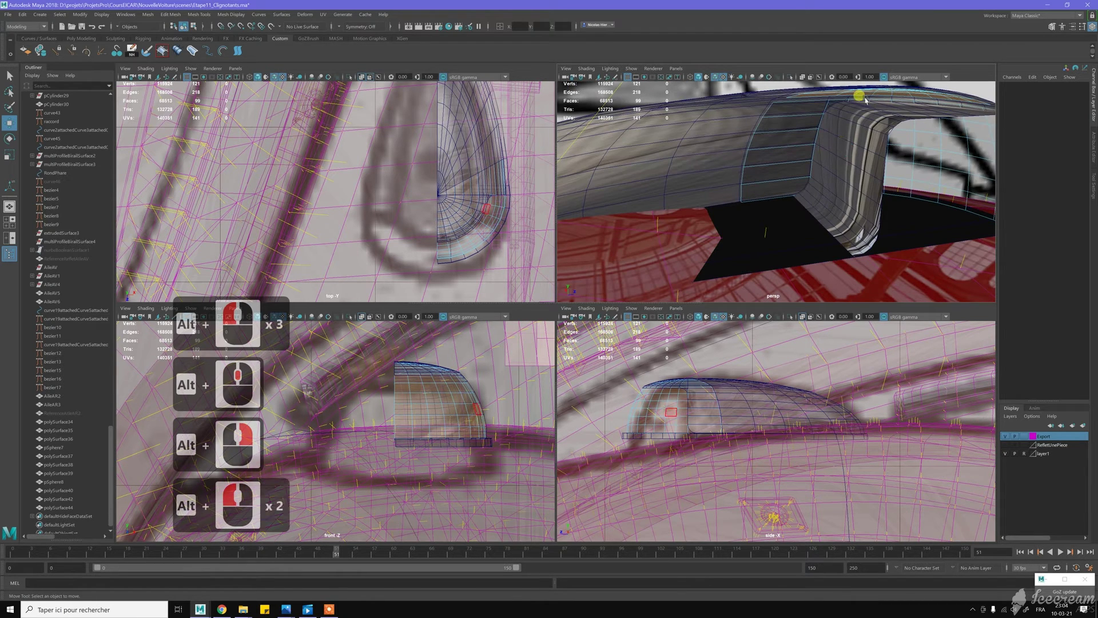
double_click(871, 94)
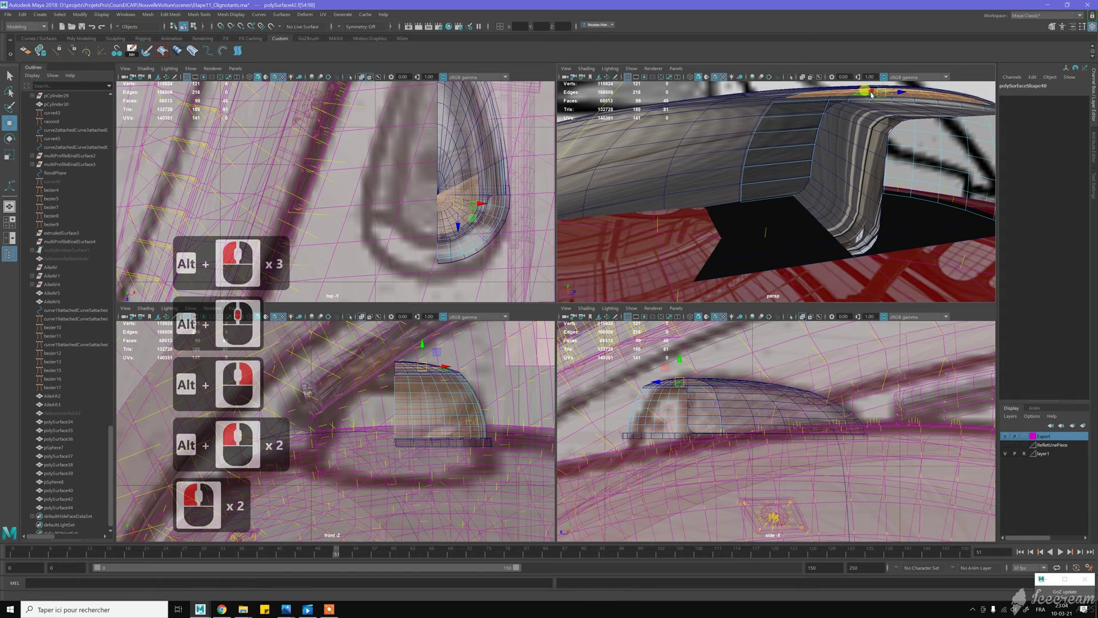
key(Delete)
Delete the column of five glass side faces overlapping the inner wall of the housing behind the partition
click(801, 110)
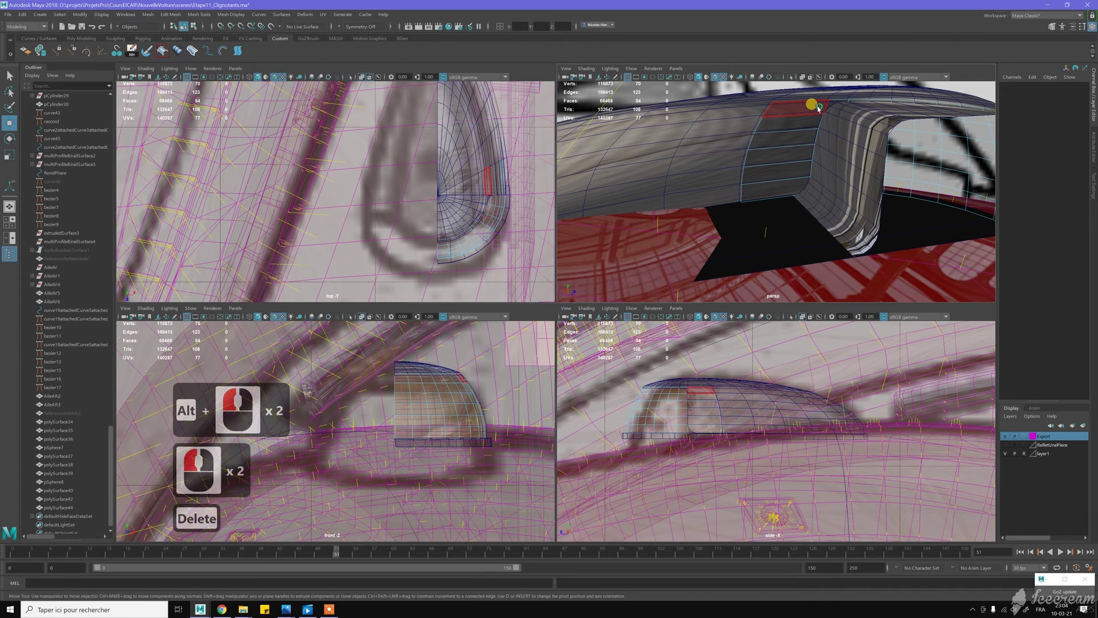
shift+click(810, 135)
shift+click(809, 143)
shift+click(813, 150)
shift+click(819, 154)
key(Delete)
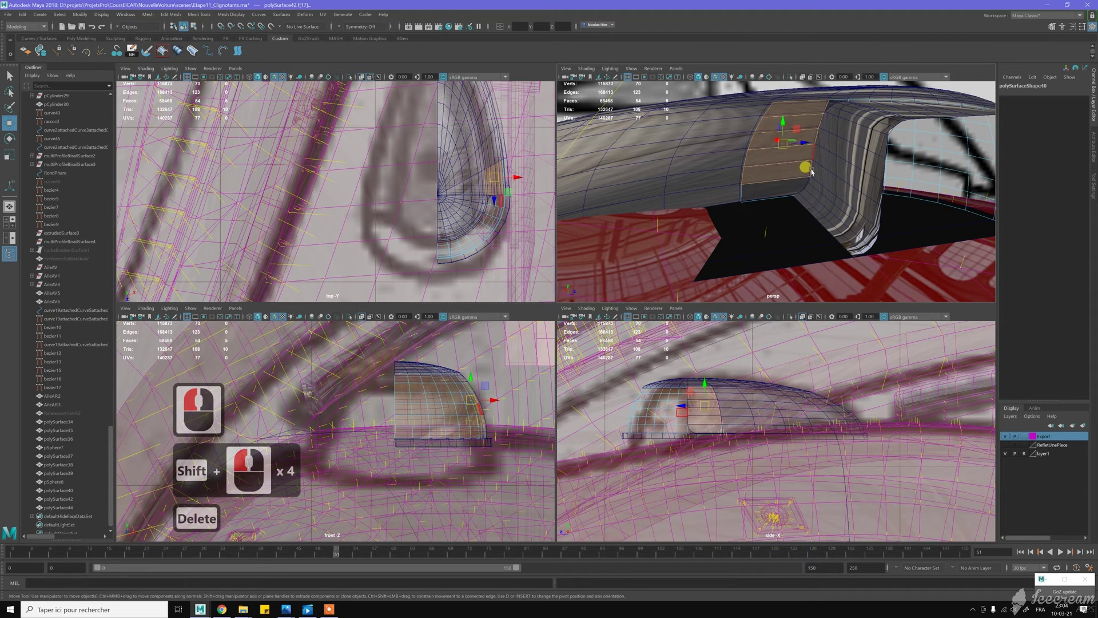
Return to object mode, select the trimmed orange glass, and center its pivot
alt+drag(862, 177, 870, 191)
key(w)
right_drag(882, 186, 919, 171)
click(922, 208)
middle_click(920, 208)
middle_click(918, 211)
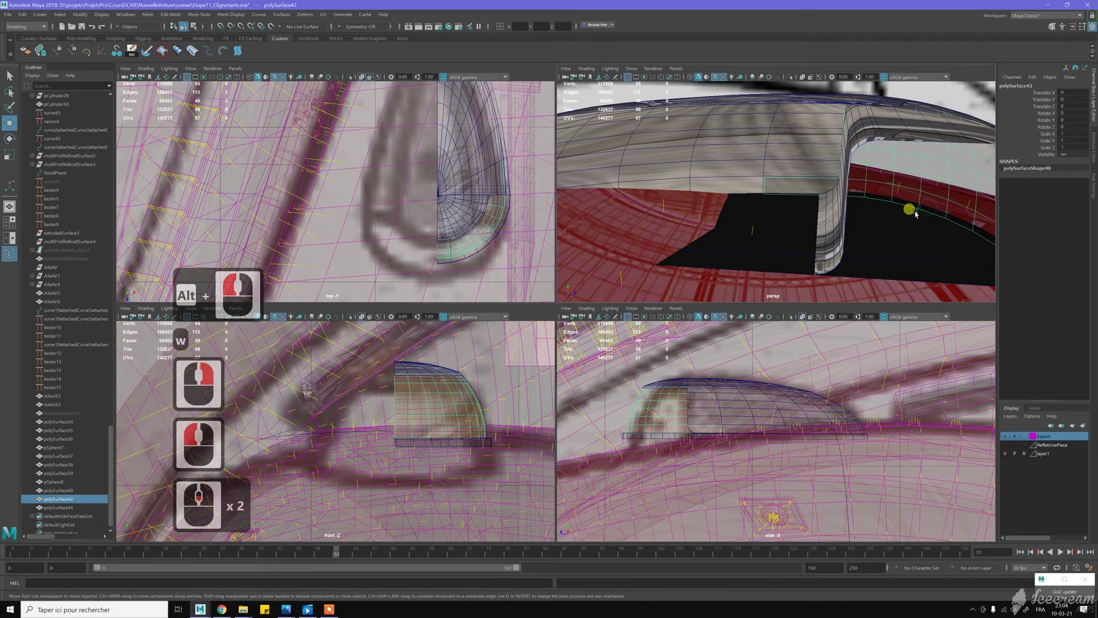
alt+right_drag(915, 214, 889, 211)
scroll(876, 186, down, 3)
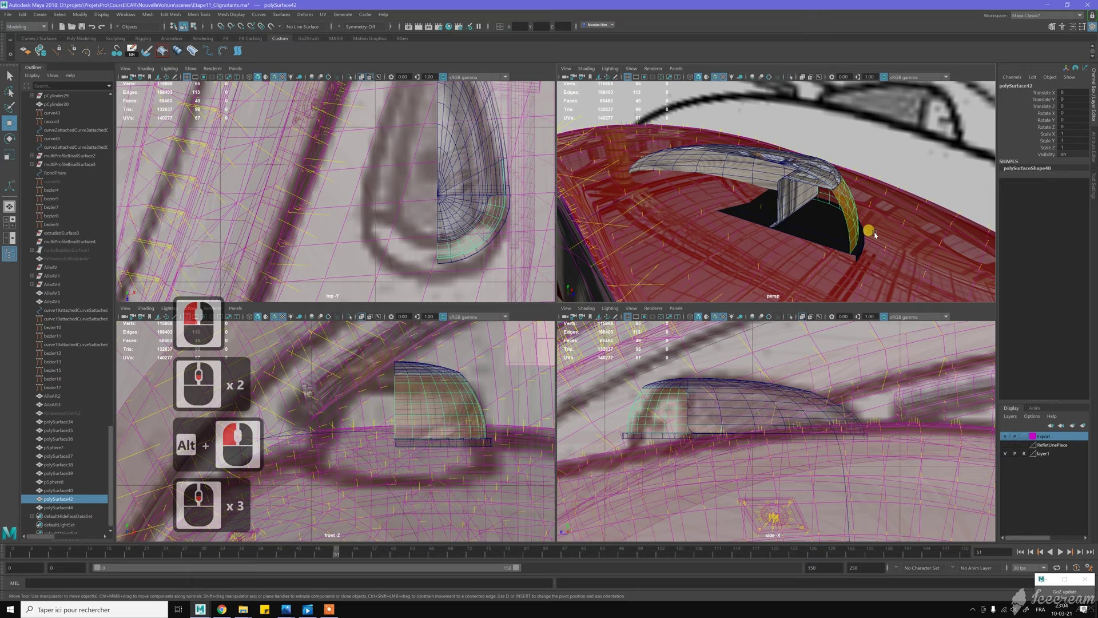
key(alt+c)
Duplicate the trimmed orange glass and undo the slight move of the copy
alt+right_drag(863, 187, 825, 209)
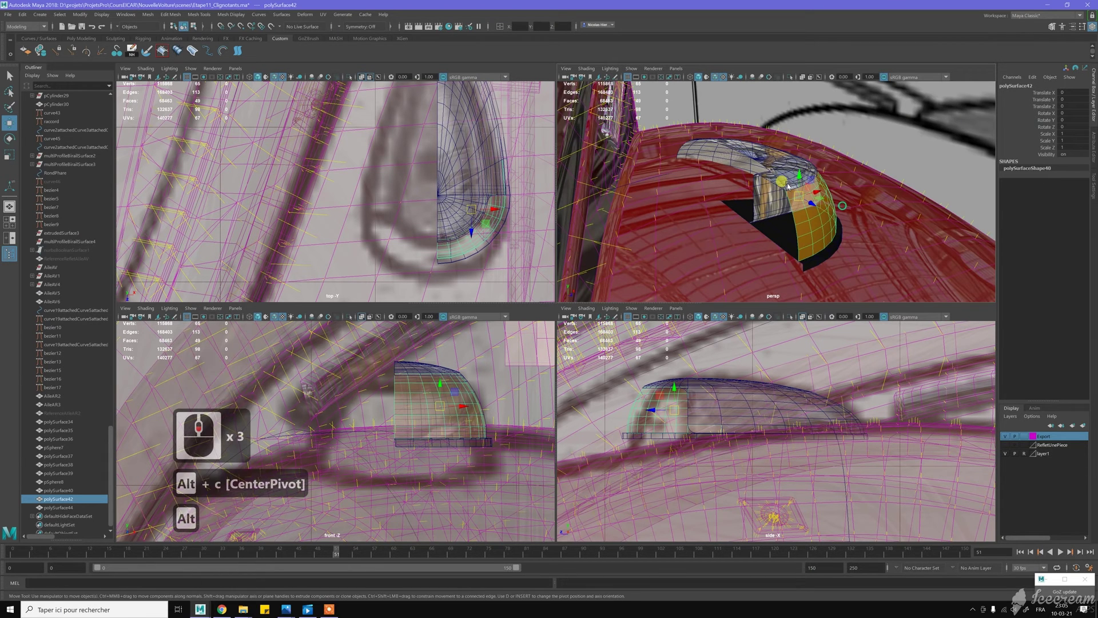
alt+drag(820, 199, 855, 196)
alt+scroll(852, 198, up, 4)
alt+middle_drag(881, 221, 817, 206)
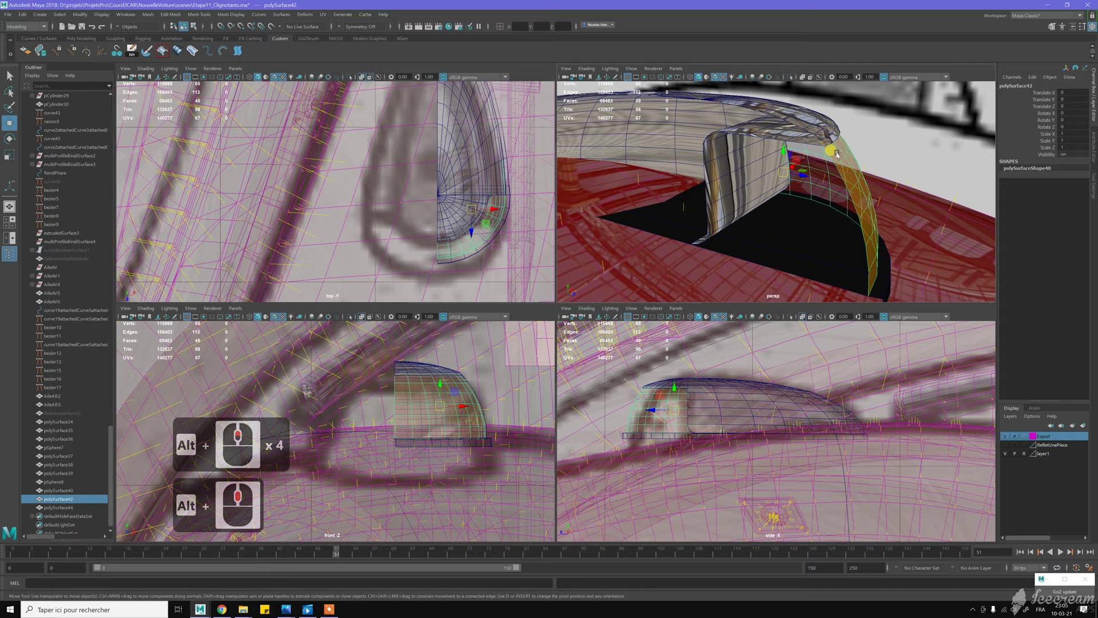
key(ctrl+d)
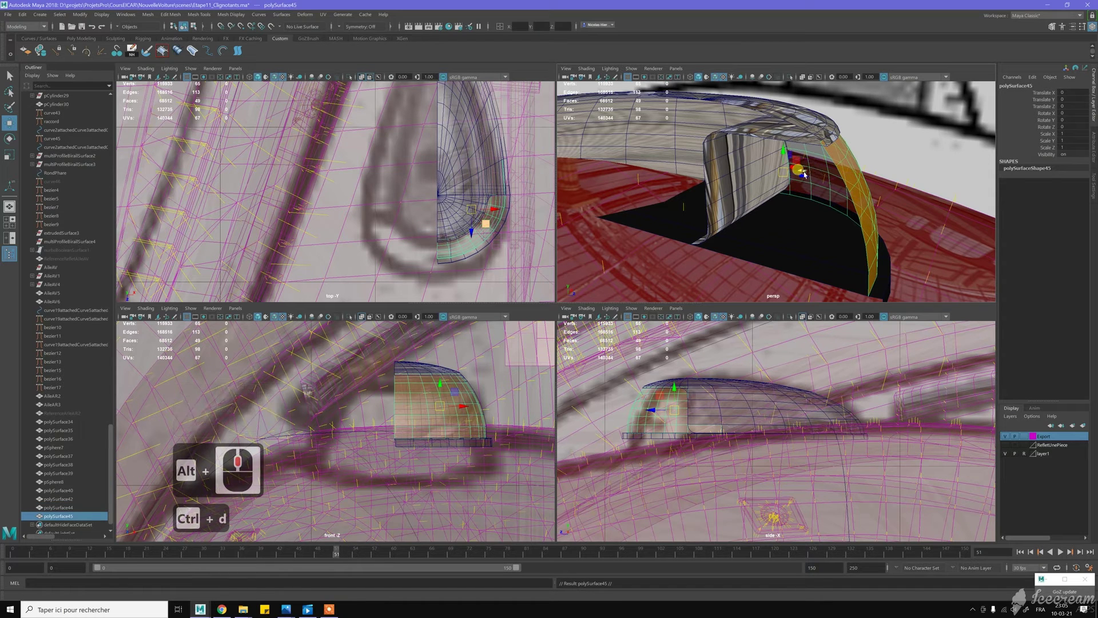
drag(804, 175, 803, 175)
key(z)
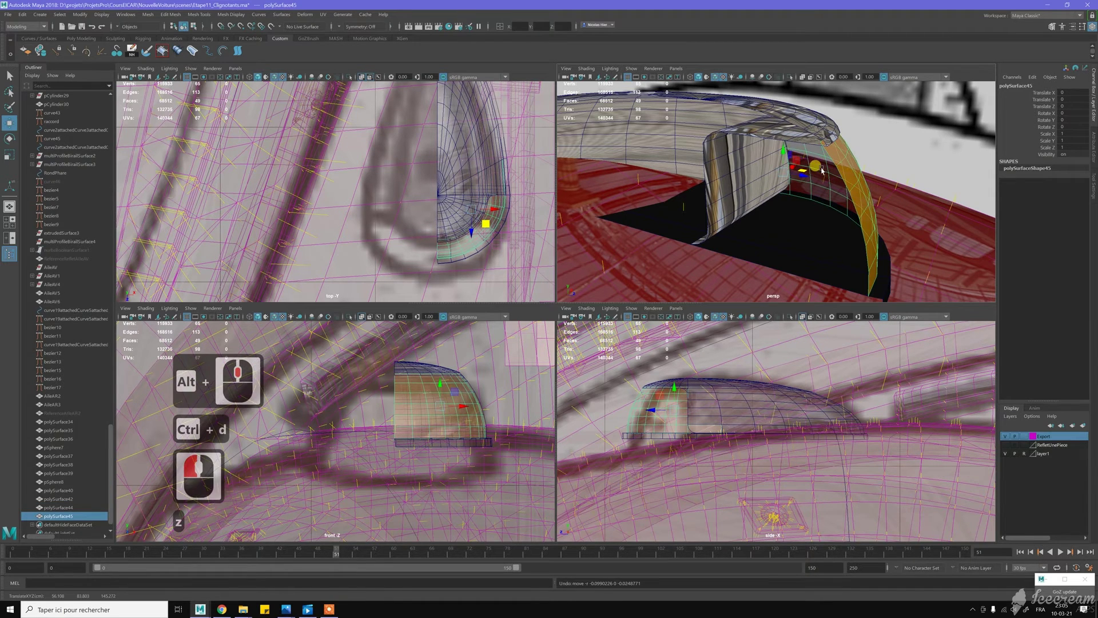
Try to scale the orange glass copy down about its centered pivot
key(r)
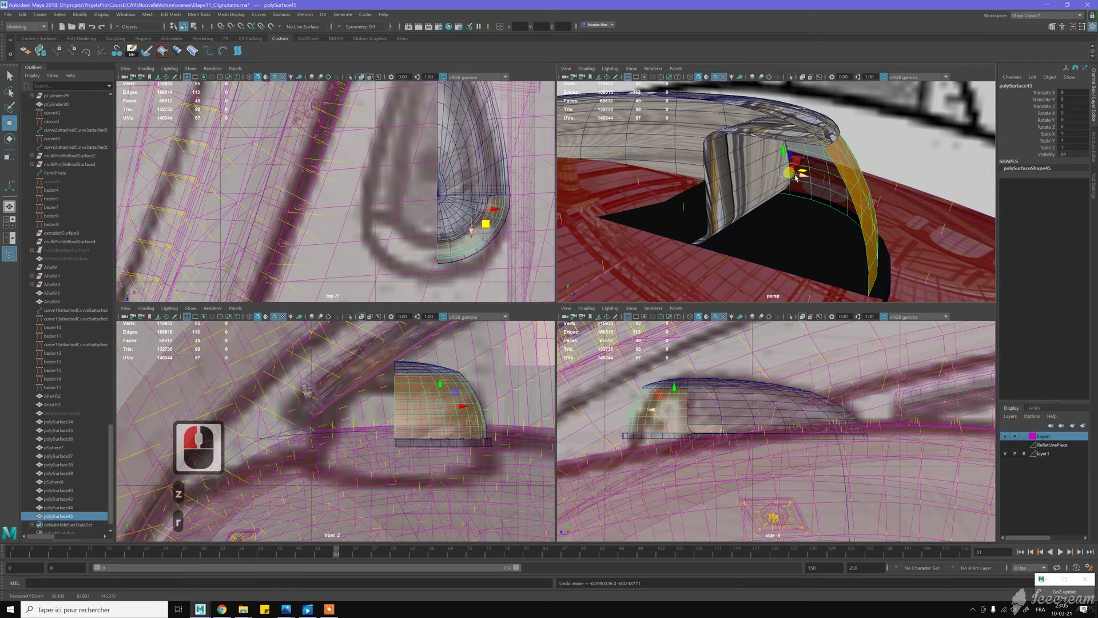
click(783, 174)
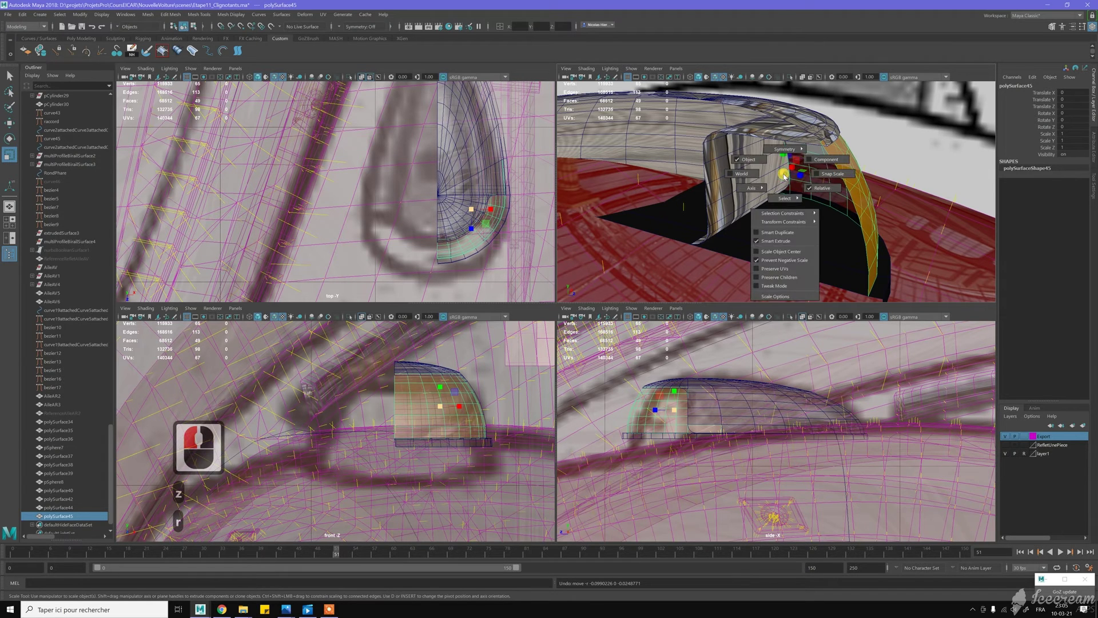
middle_click(783, 174)
key(r)
middle_drag(781, 175, 773, 178)
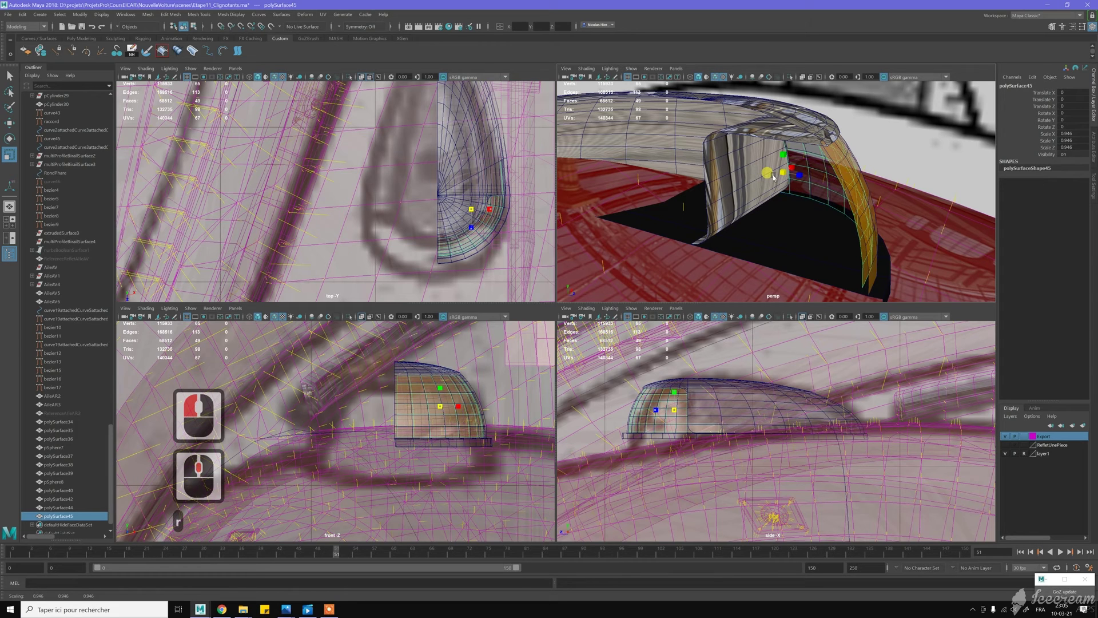
click(777, 176)
key(z)
drag(800, 176, 750, 172)
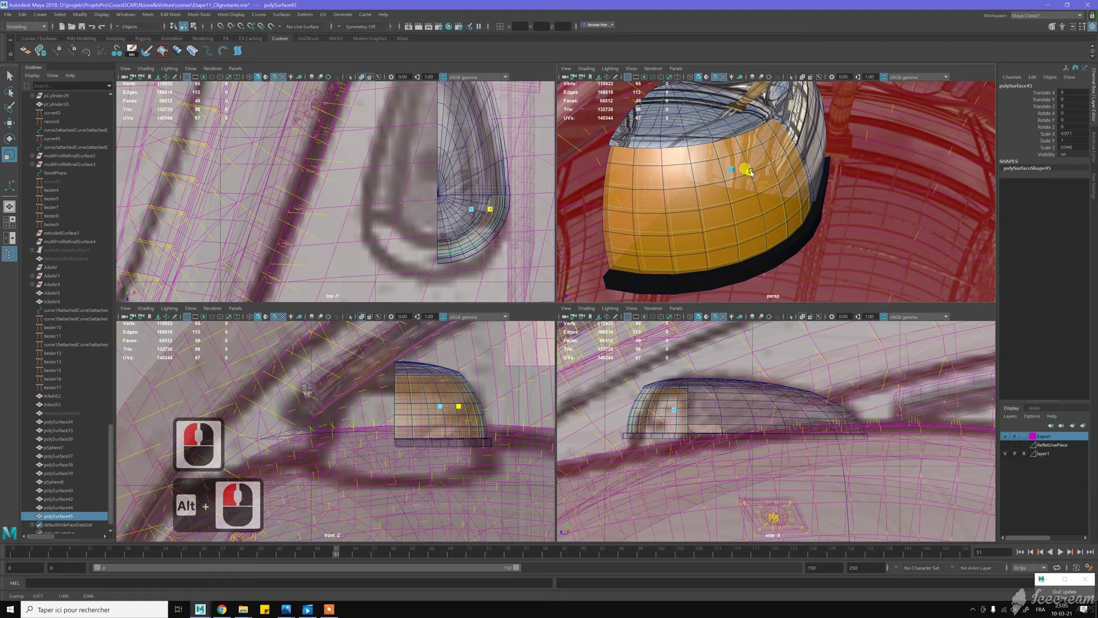
drag(750, 172, 781, 177)
key(z)
key(z)
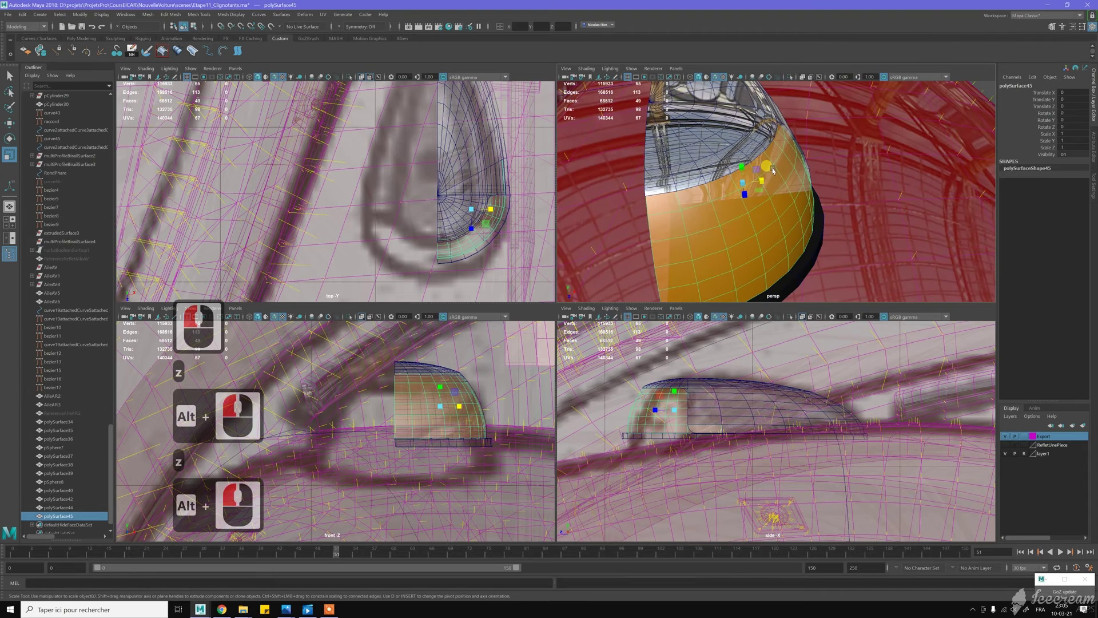
Snap the glass copy's pivot to a vertex on the open cut edge of the glass
alt+middle_drag(774, 170, 810, 158)
key(Insert)
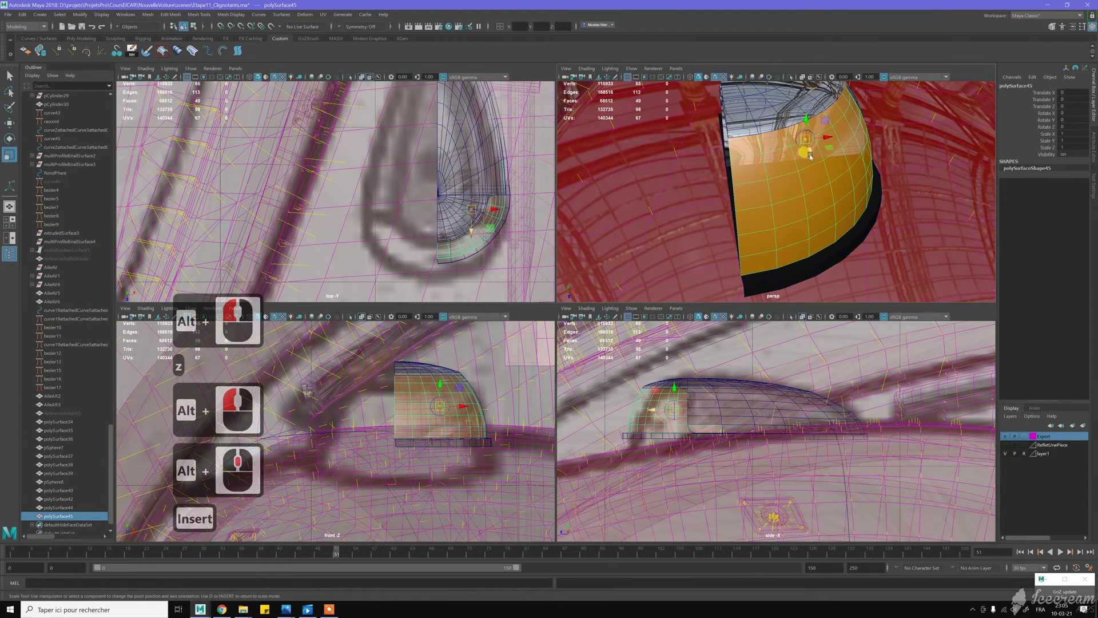
key(v)
drag(811, 158, 744, 213)
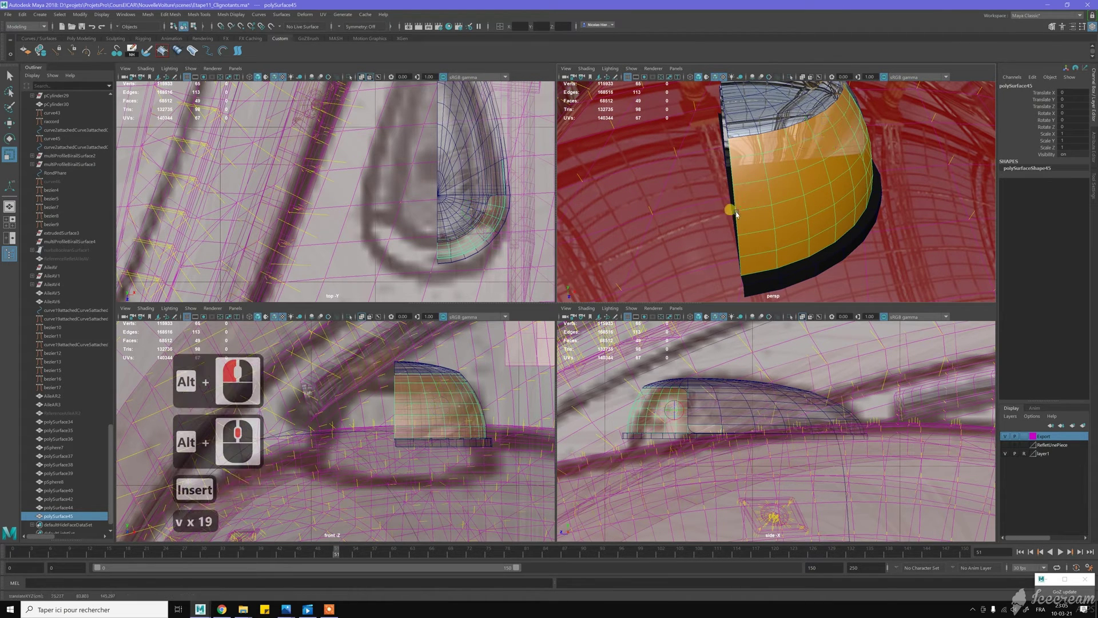
click(736, 212)
key(Insert)
Scale the glass copy inward to about 0.913 along X and Z to form an inner glass layer
alt+drag(843, 177, 796, 141)
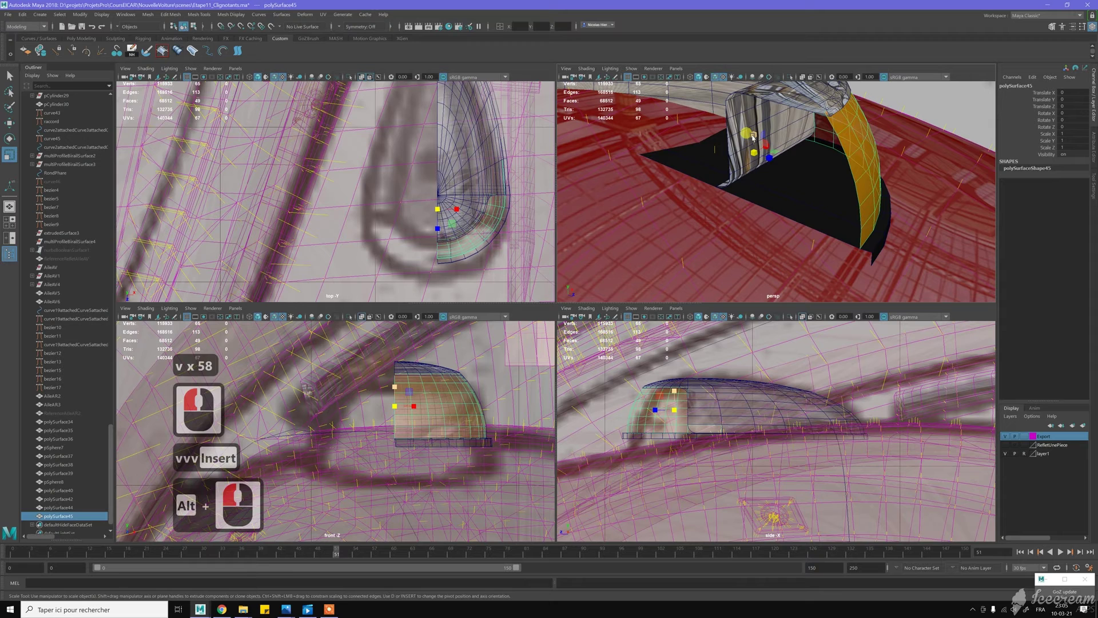
drag(752, 137, 749, 140)
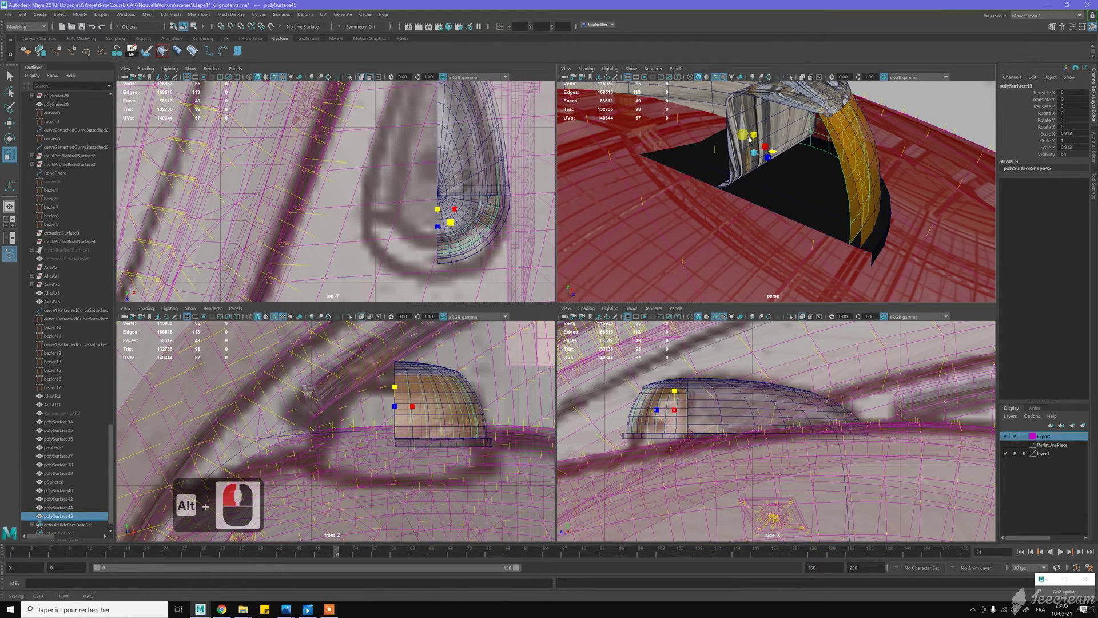
alt+drag(891, 135, 819, 137)
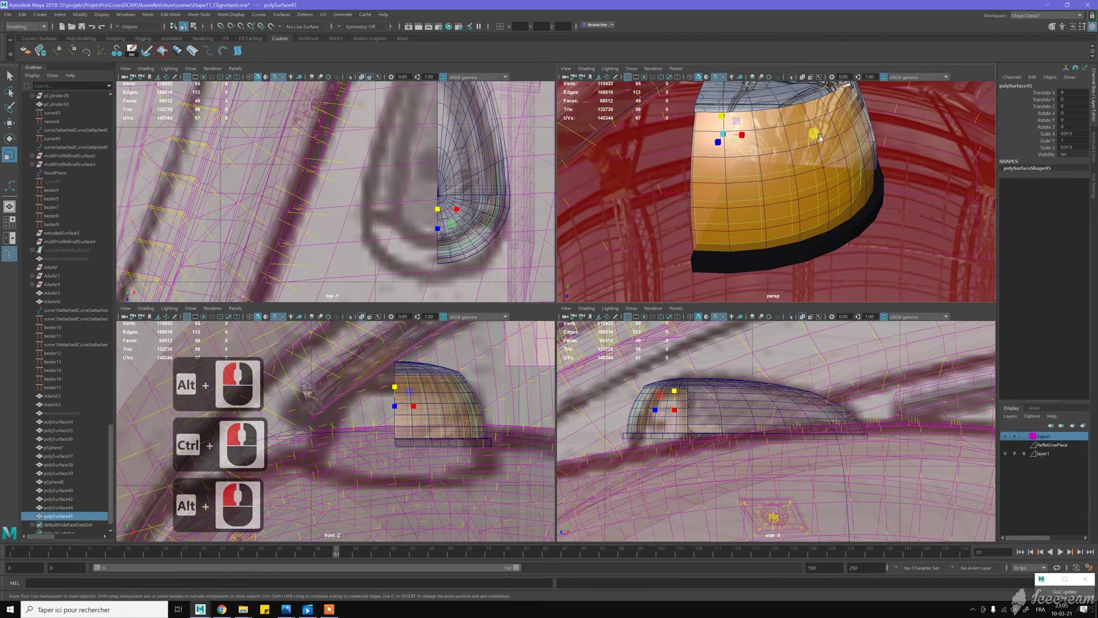
Examine the doubled orange glass and the turn signal's shape on the fender from several angles
scroll(852, 190, down, 9)
alt+drag(832, 186, 763, 157)
alt+right_drag(763, 158, 841, 219)
alt+drag(849, 220, 851, 152)
scroll(856, 159, up, 6)
alt+middle_drag(851, 152, 842, 187)
alt+scroll(845, 187, up, 1)
alt+drag(851, 185, 869, 144)
right_click(868, 150)
scroll(874, 164, up, 3)
scroll(873, 164, up, 1)
alt+drag(874, 163, 787, 165)
Duplicate the bulb sphere inside the headlight and center the copy's pivot
scroll(787, 165, down, 4)
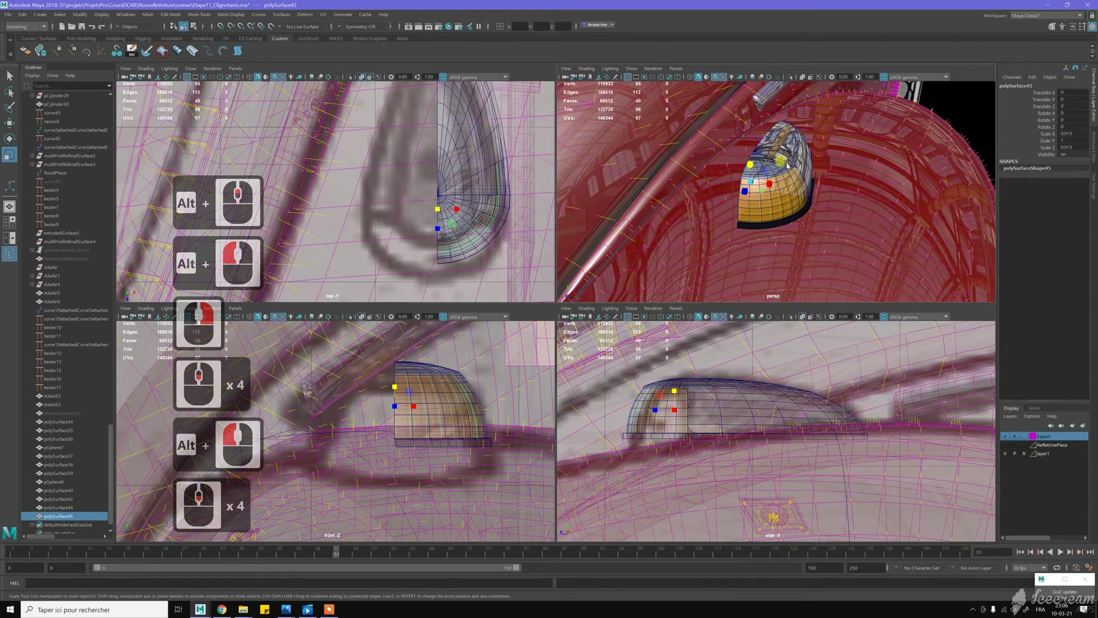
scroll(788, 166, down, 4)
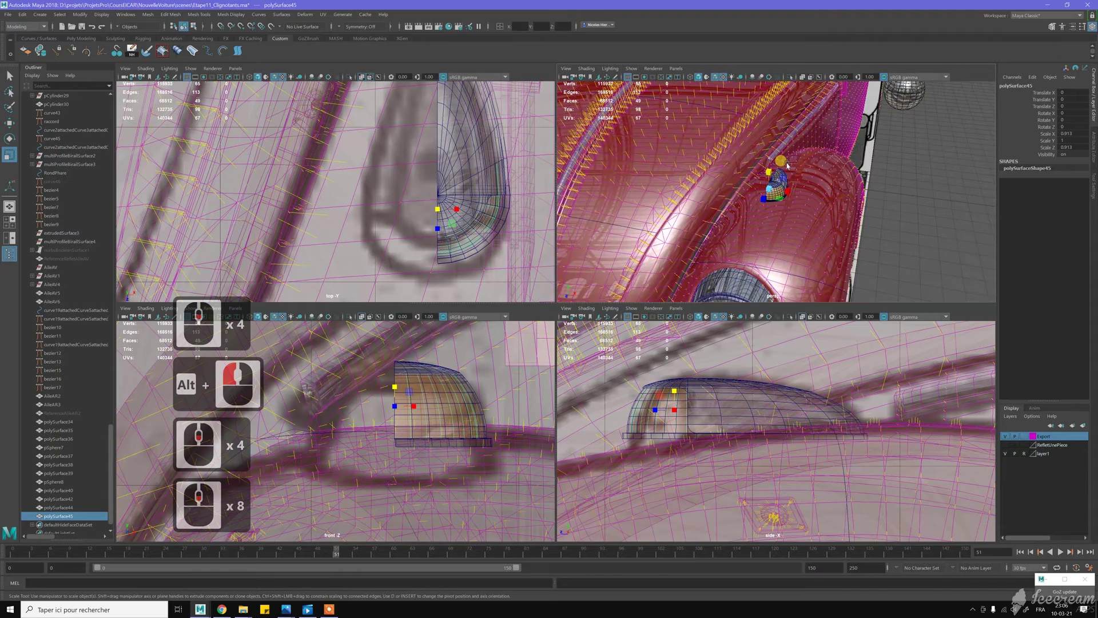
alt+drag(787, 210, 816, 135)
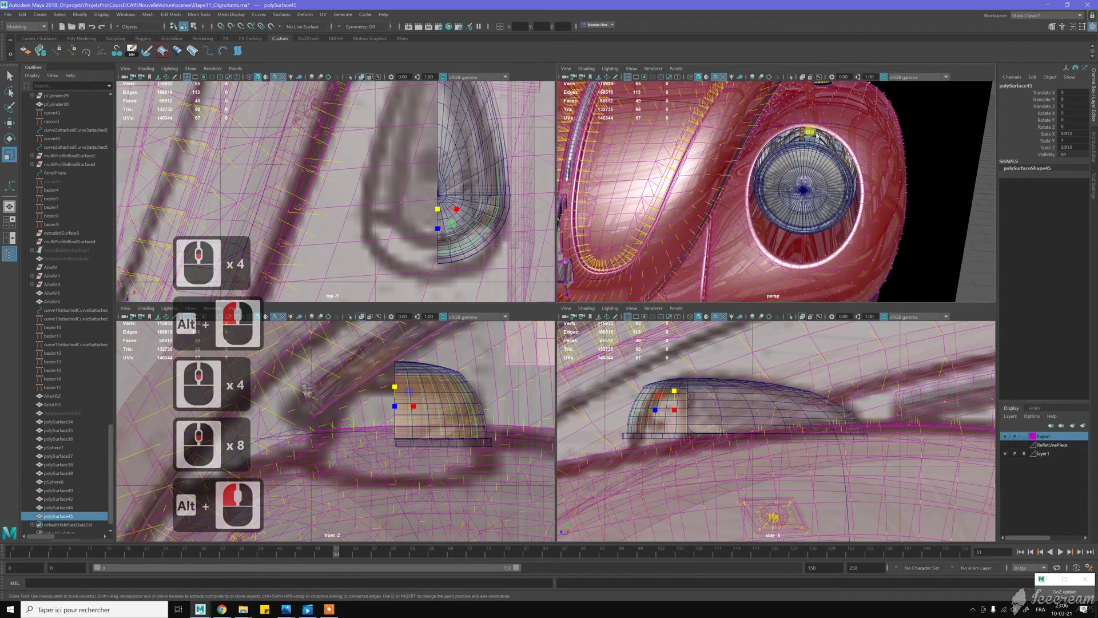
alt+middle_drag(817, 135, 820, 150)
alt+right_drag(820, 150, 849, 225)
mouse_move(849, 225)
alt+mouse_down()
mouse_move(827, 186)
mouse_move(830, 217)
alt+mouse_up()
alt+right_drag(830, 217, 880, 300)
alt+right_drag(828, 188, 834, 197)
alt+drag(834, 197, 834, 177)
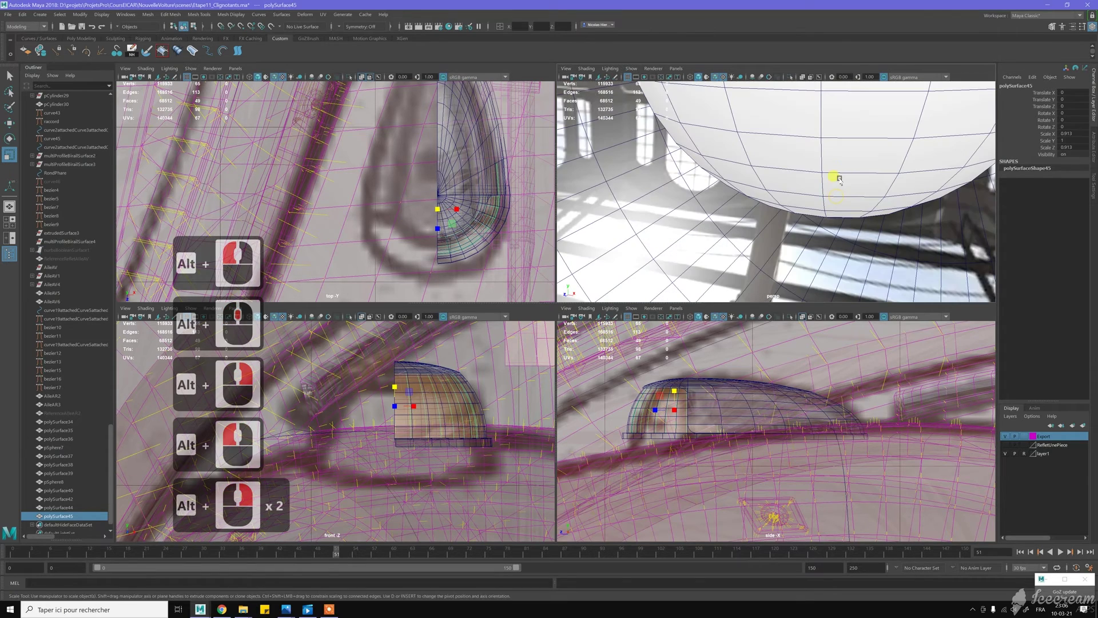
click(835, 179)
scroll(846, 195, down, 11)
scroll(849, 199, down, 5)
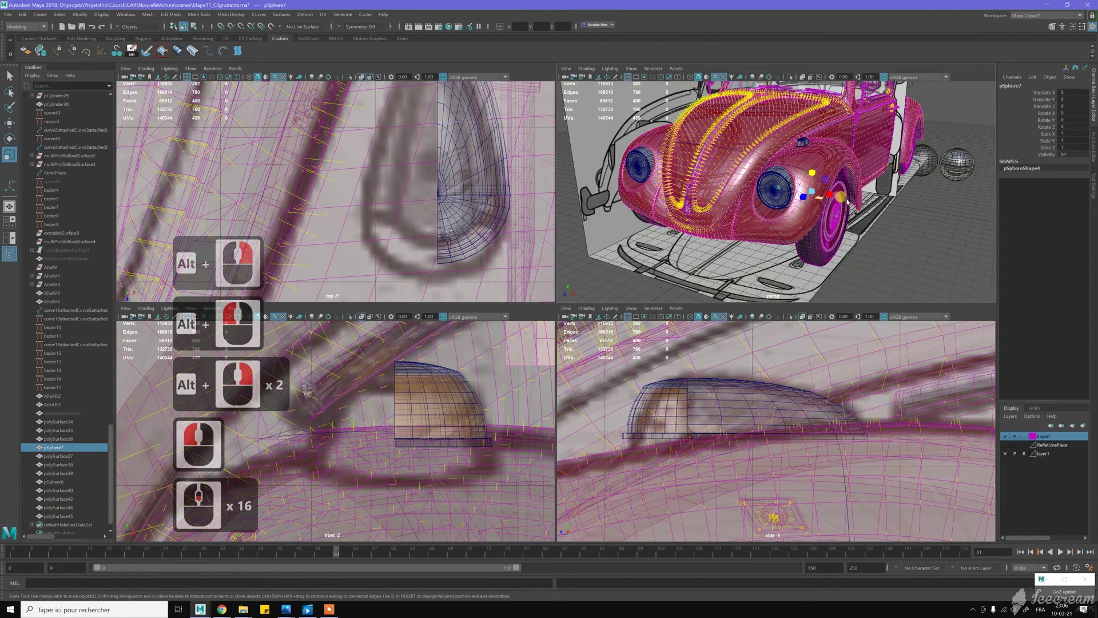
scroll(819, 196, up, 4)
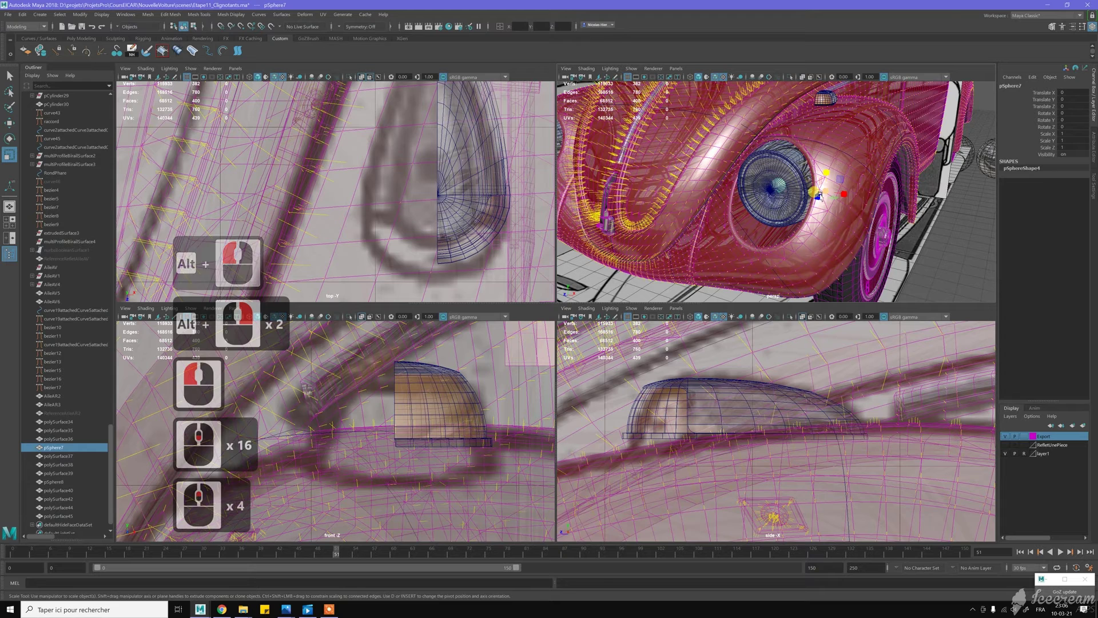
key(ctrl+d)
key(alt+c)
key(w)
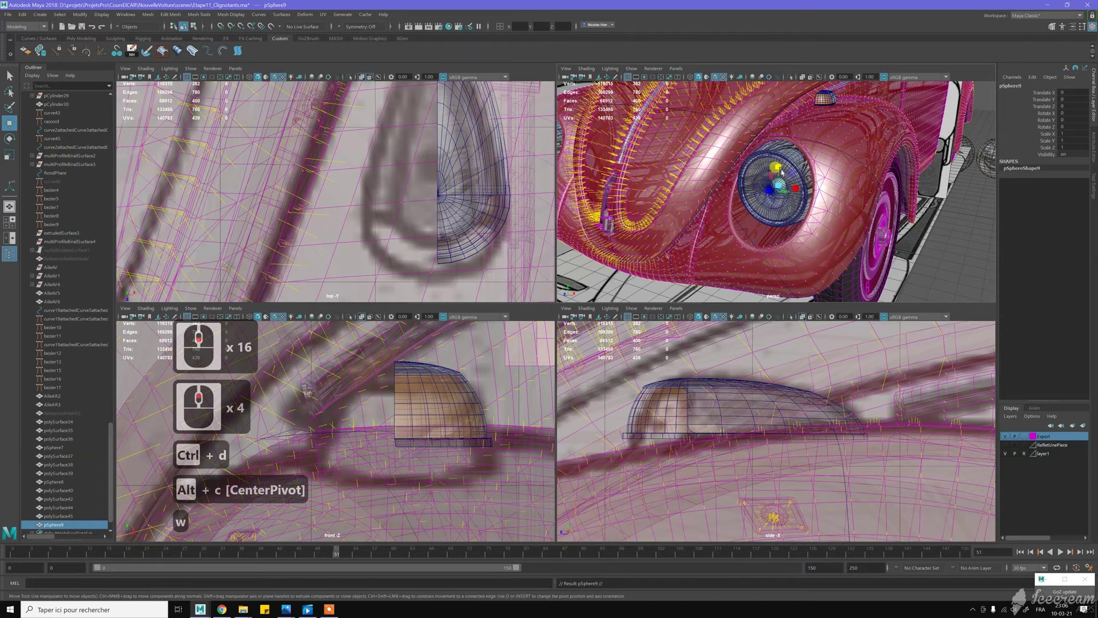
Move the bulb copy up and back along the fender until it sits beside the turn signal's open cut side
mouse_move(790, 162)
mouse_down()
mouse_move(790, 87)
mouse_move(789, 184)
mouse_up()
alt+middle_drag(788, 184, 786, 171)
alt+drag(786, 172, 787, 182)
alt+right_drag(787, 182, 805, 200)
alt+middle_drag(800, 214, 796, 204)
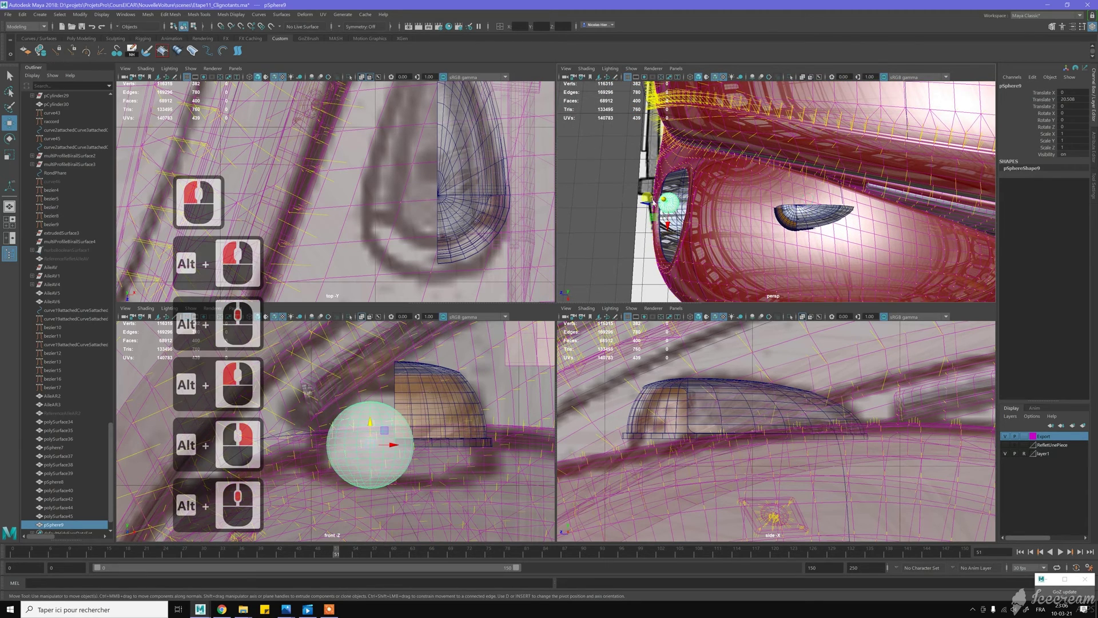
drag(663, 201, 904, 224)
key(v)
key(f)
scroll(816, 207, up, 4)
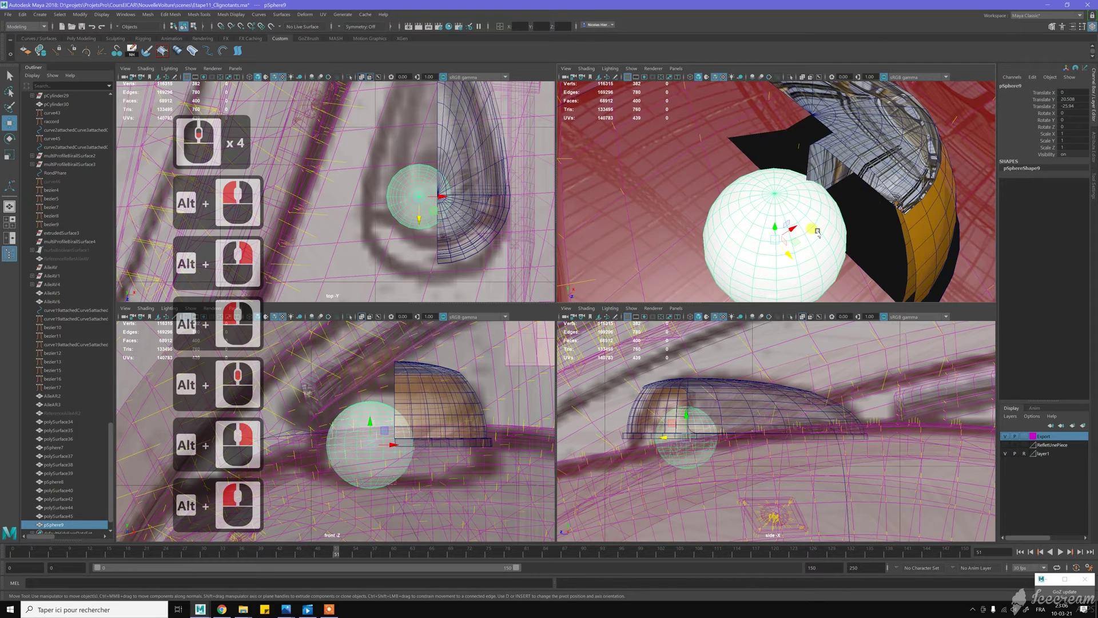
Raise the bulb sphere to the height of the housing's partition and scale it down uniformly to about 0.397
key(v)
drag(812, 229, 811, 113)
alt+drag(836, 175, 680, 183)
key(r)
alt+drag(761, 114, 764, 133)
Snap the bulb sphere onto the turn signal's cut plane and slide it forward between the partition and the orange glass
key(w)
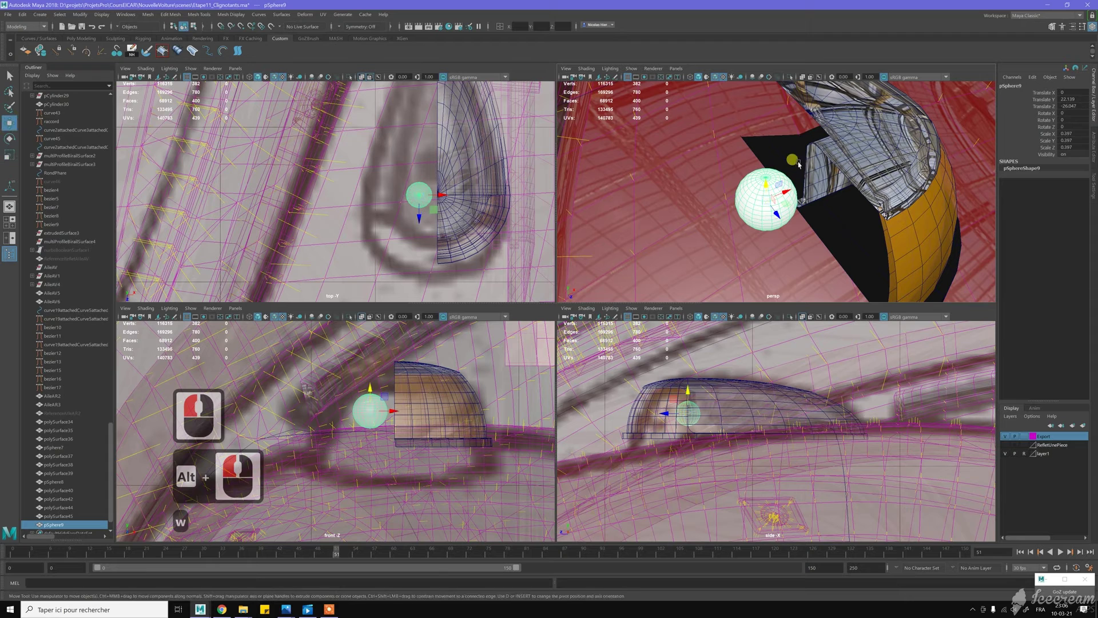
middle_click(797, 163)
key(w)
key(v)
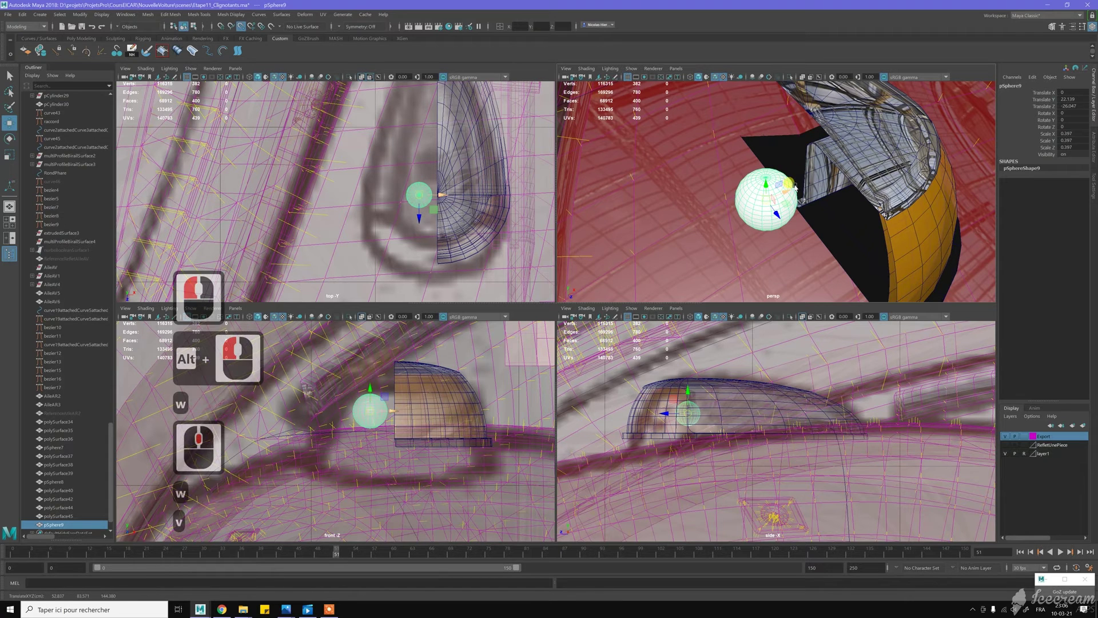
middle_drag(802, 183, 802, 174)
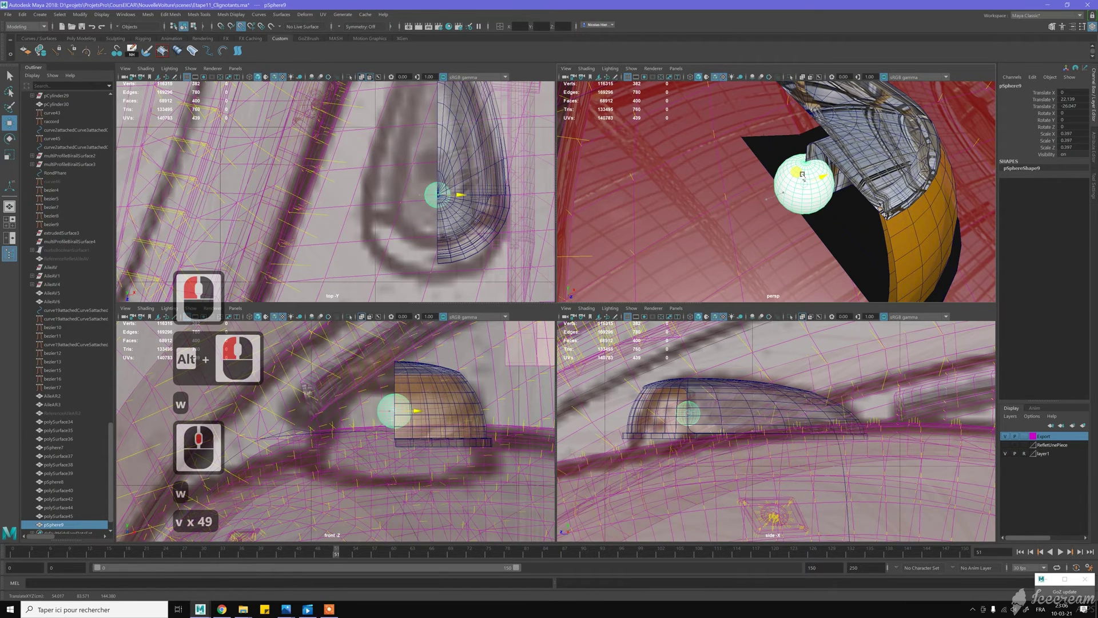
alt+drag(805, 177, 863, 115)
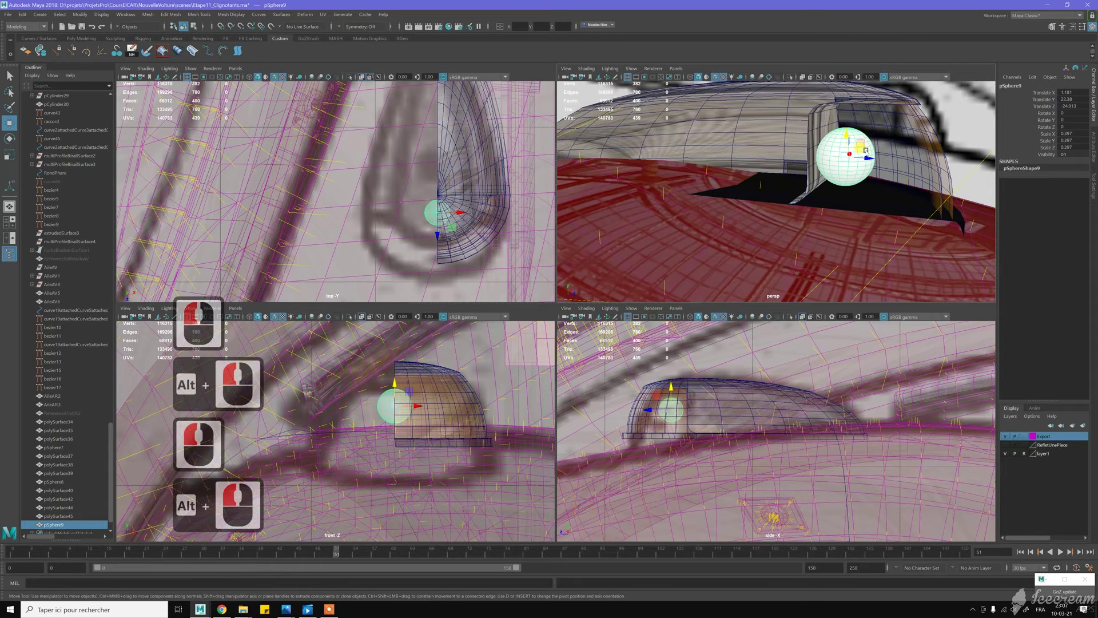
drag(867, 158, 819, 171)
alt+click(819, 171)
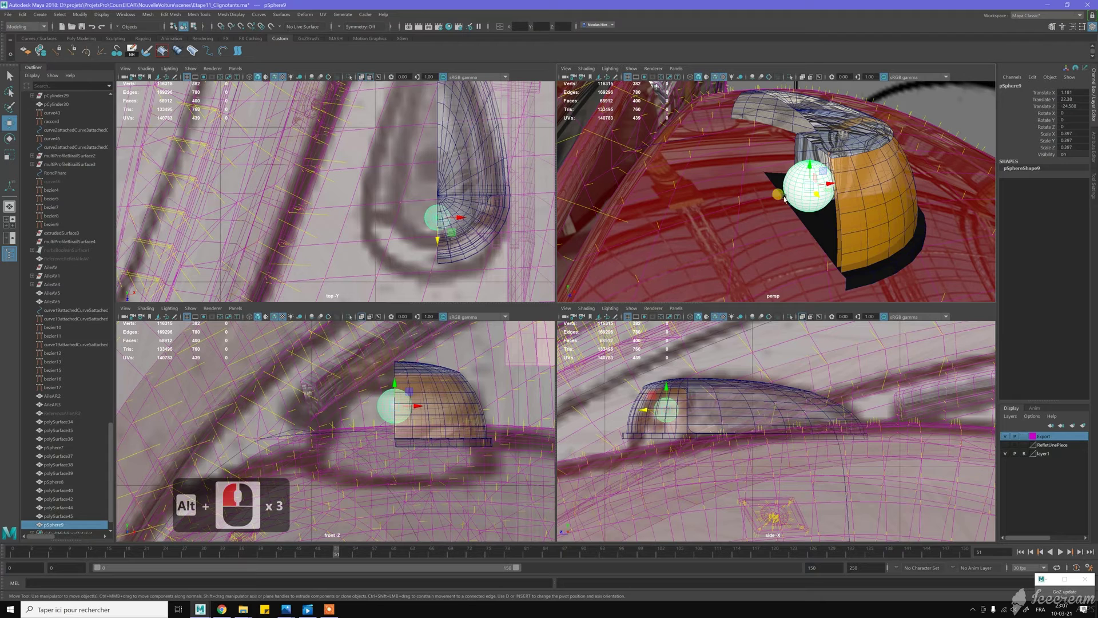
Check the bulb's placement in the reference photo clignotant-avant-droit.jpg and return to the model
click(286, 609)
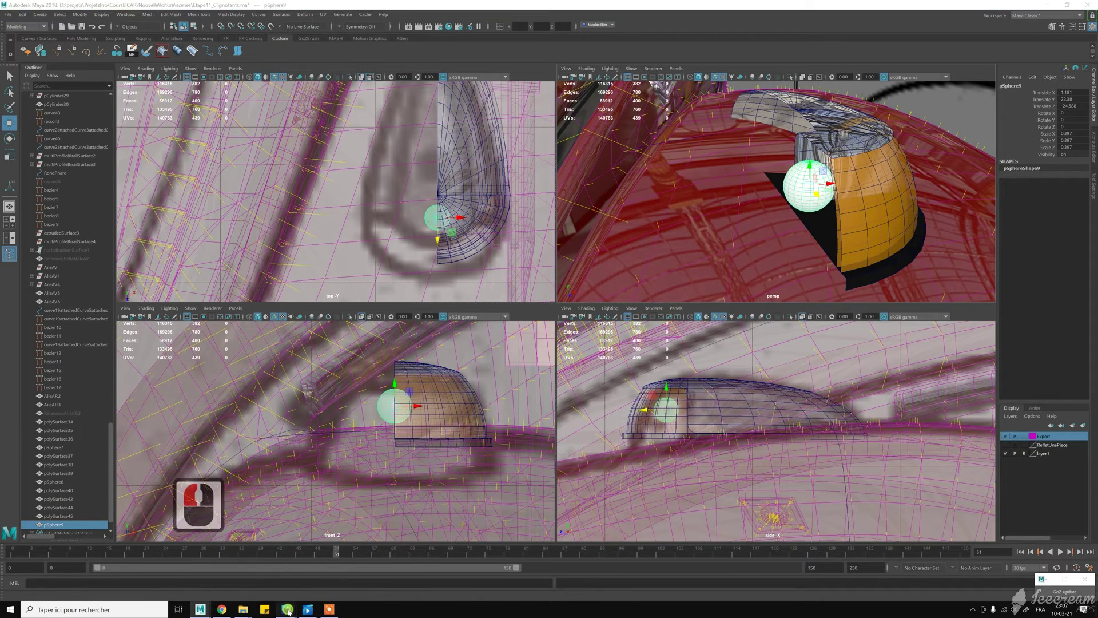
click(319, 571)
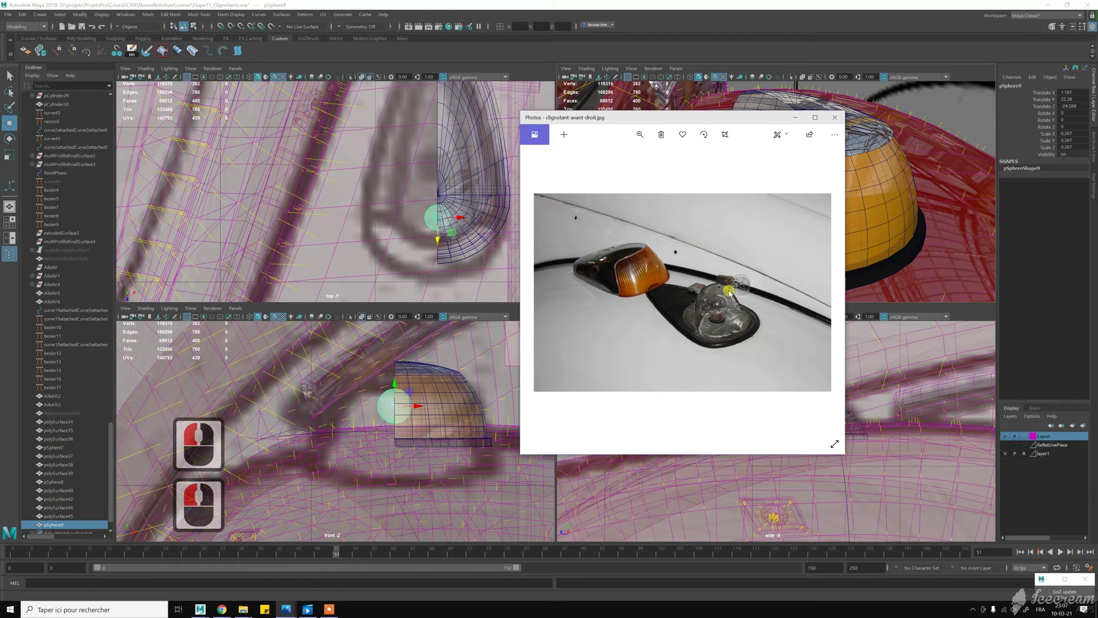
click(795, 117)
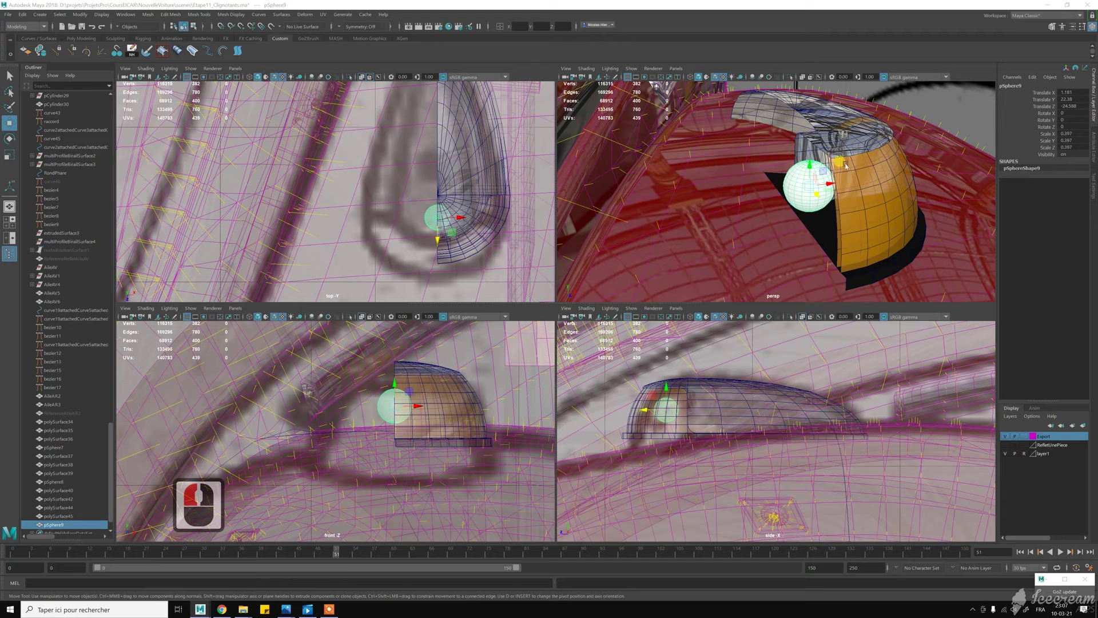
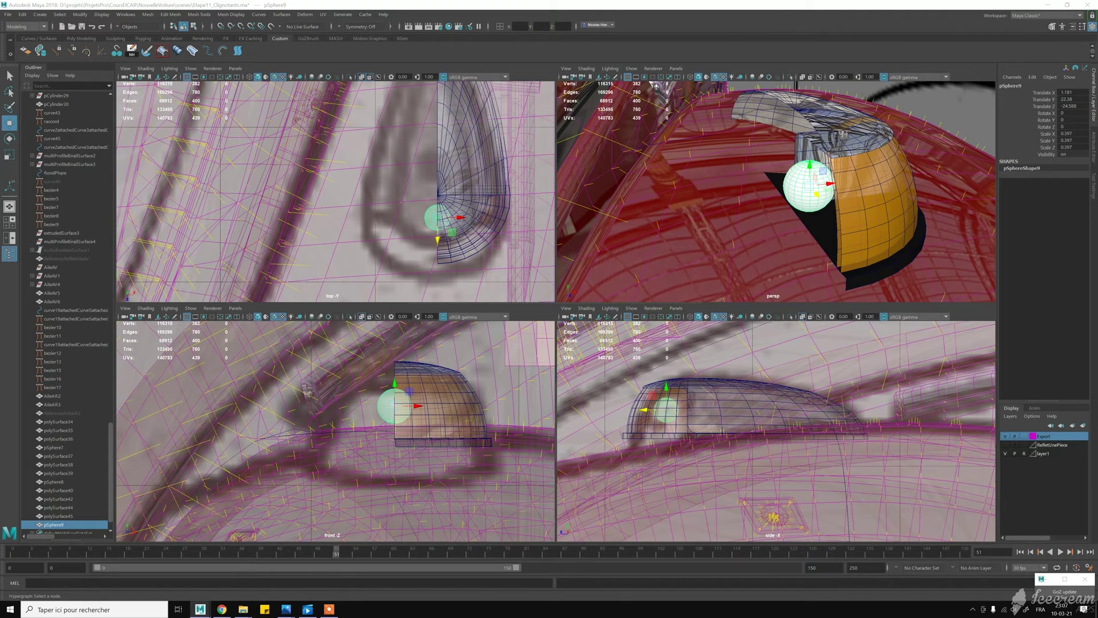
Duplicate the Ampoule material and assign the copy to the turn signal's bulb sphere
key(ctrl+d)
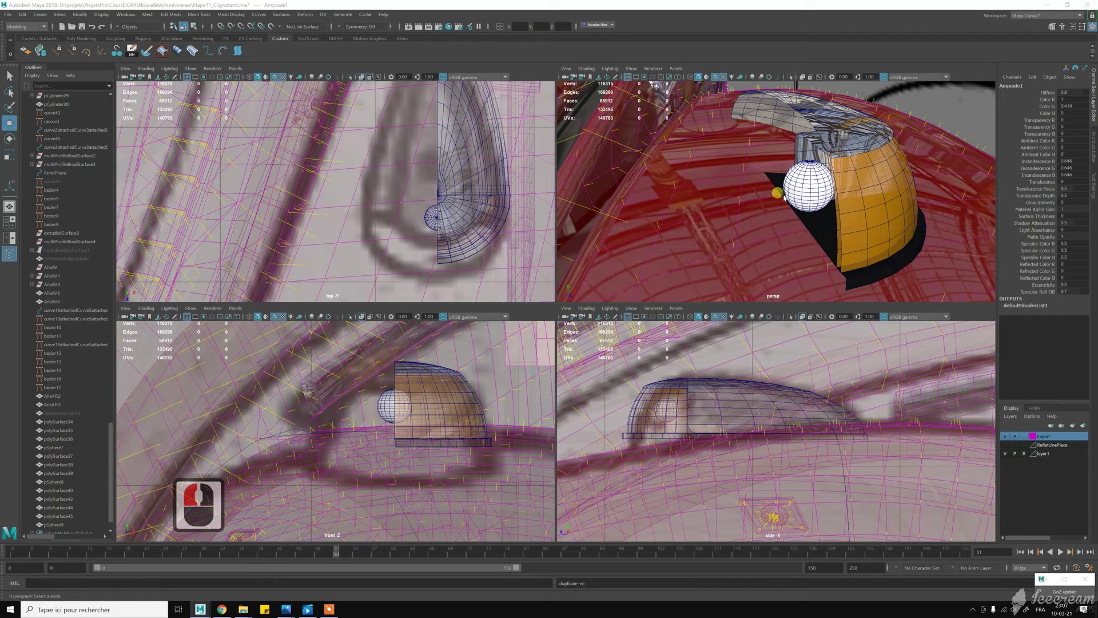
click(801, 192)
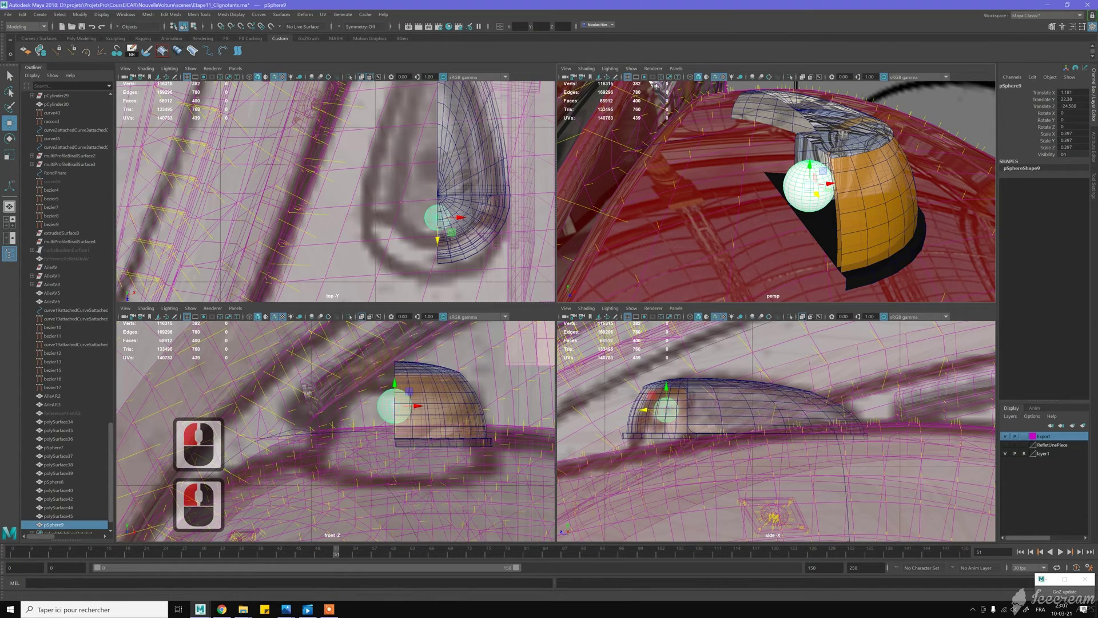
click(859, 230)
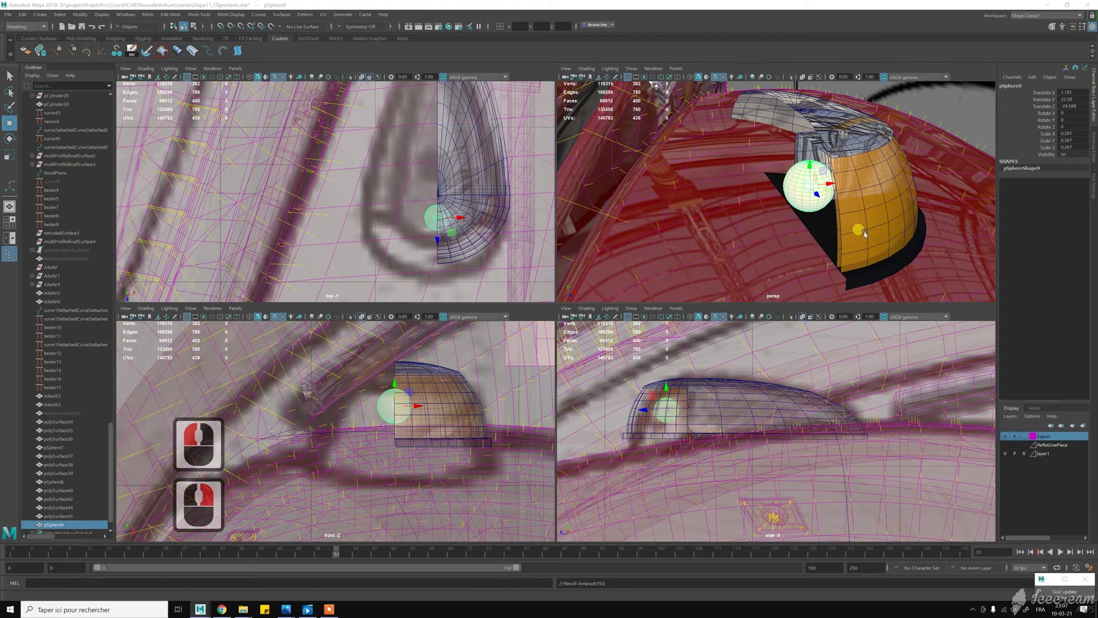
Delete the bulb sphere's non-deformer history and freeze its transformations
key(alt+d)
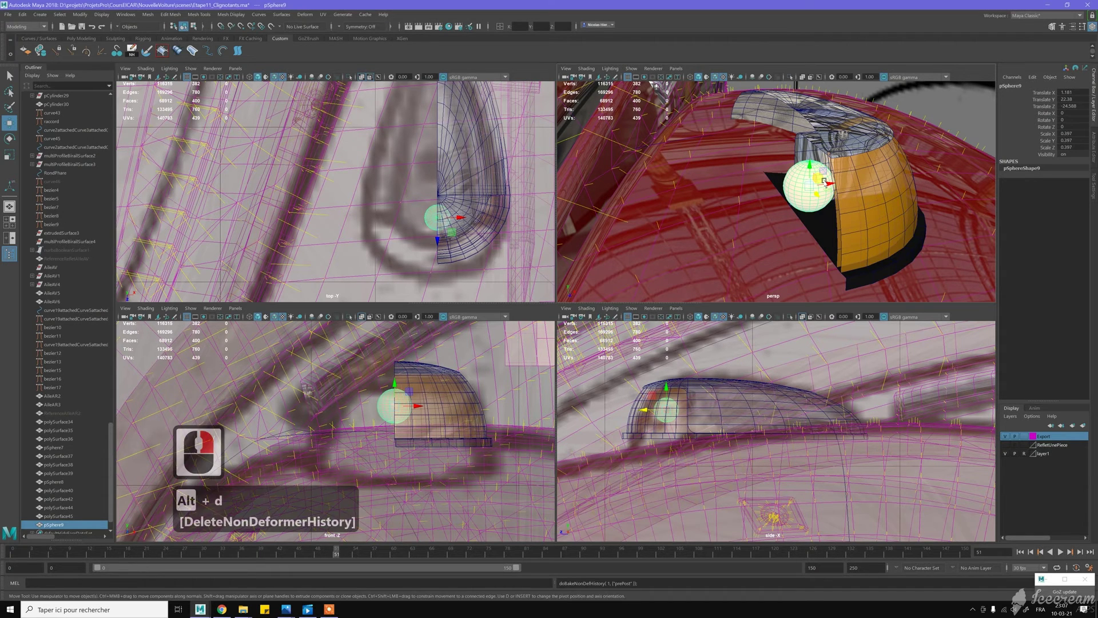
key(alt+f)
Select the bulb sphere, reflective housing, both orange glass layers and black base rim, and isolate them in the perspective view
scroll(837, 212, down, 2)
mouse_move(801, 203)
alt+mouse_down()
mouse_move(827, 174)
mouse_move(815, 197)
mouse_move(805, 184)
alt+mouse_up()
scroll(804, 183, up, 1)
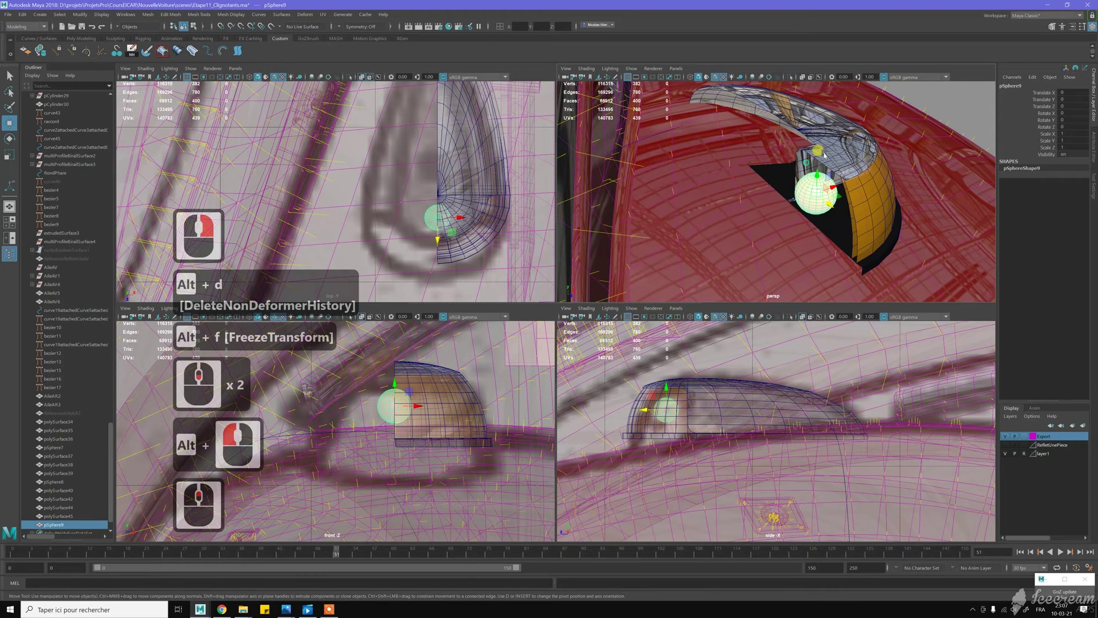
shift+click(824, 154)
shift+click(862, 211)
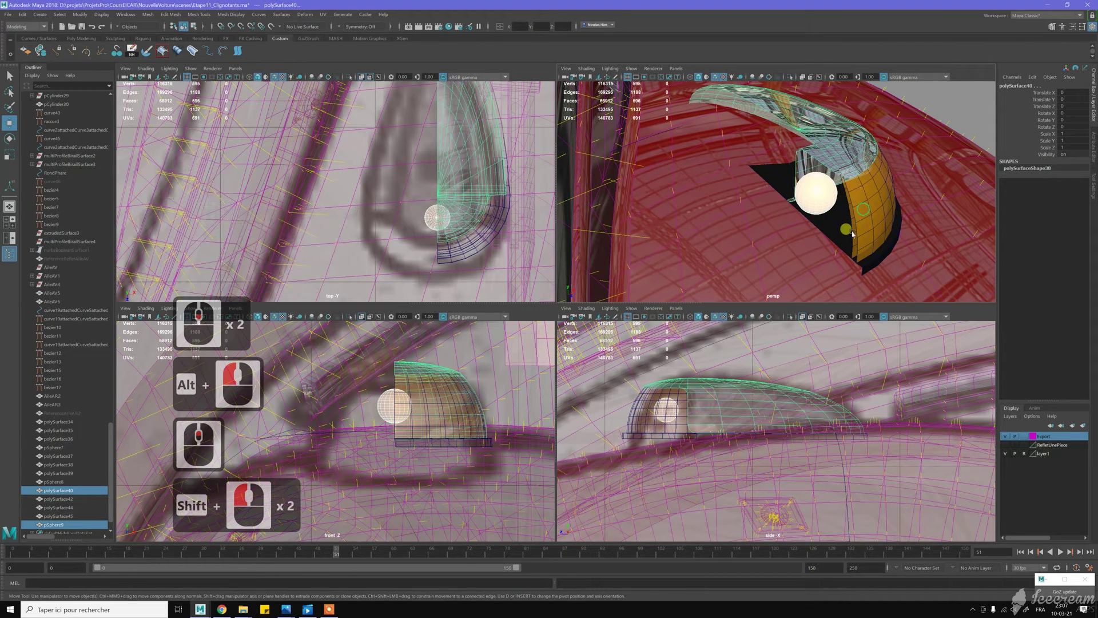
shift+click(862, 211)
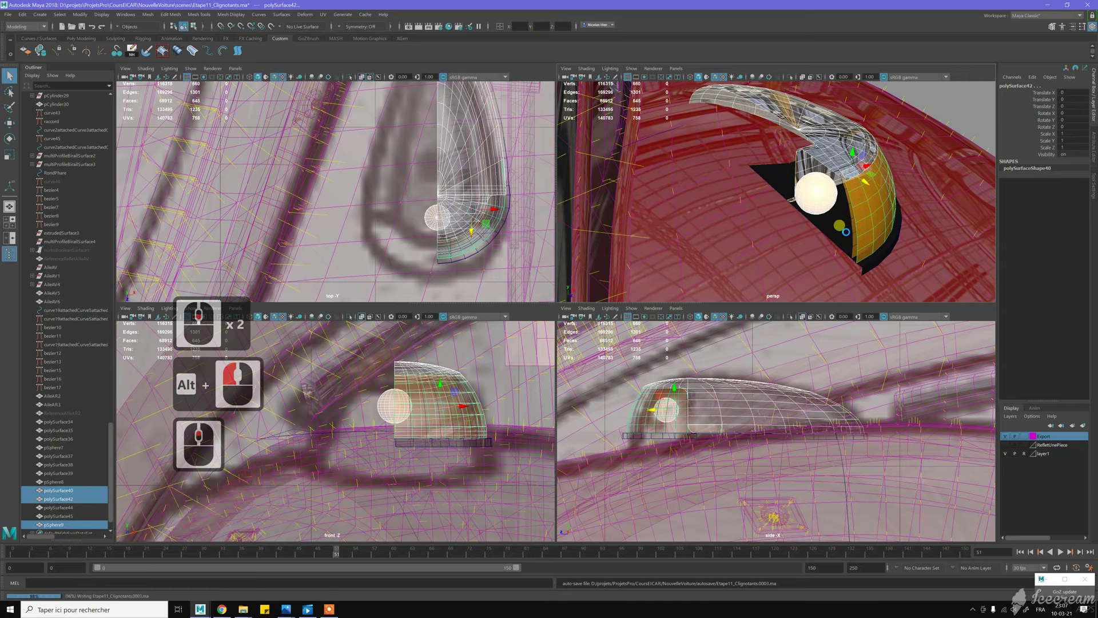
key(w)
shift+click(853, 232)
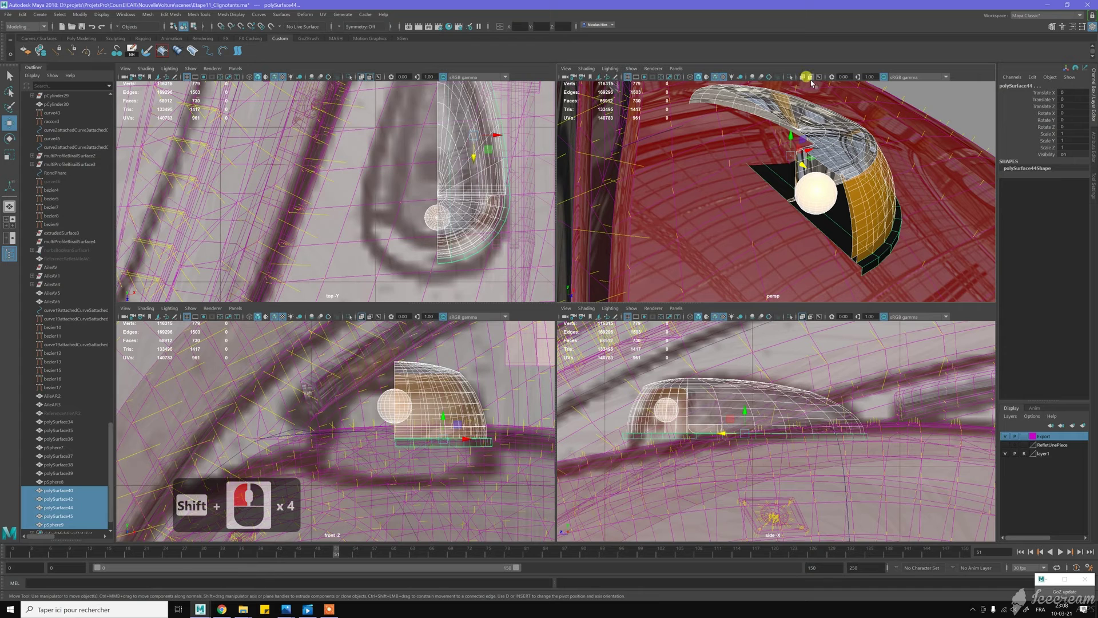
key(9)
scroll(861, 183, up, 2)
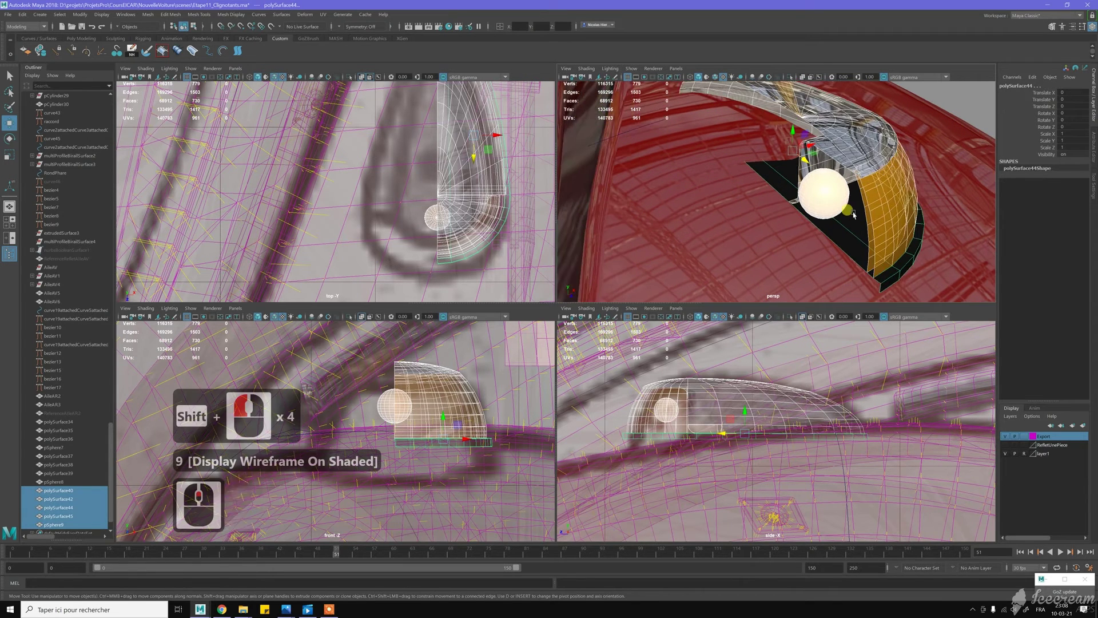
middle_click(877, 210)
key(9)
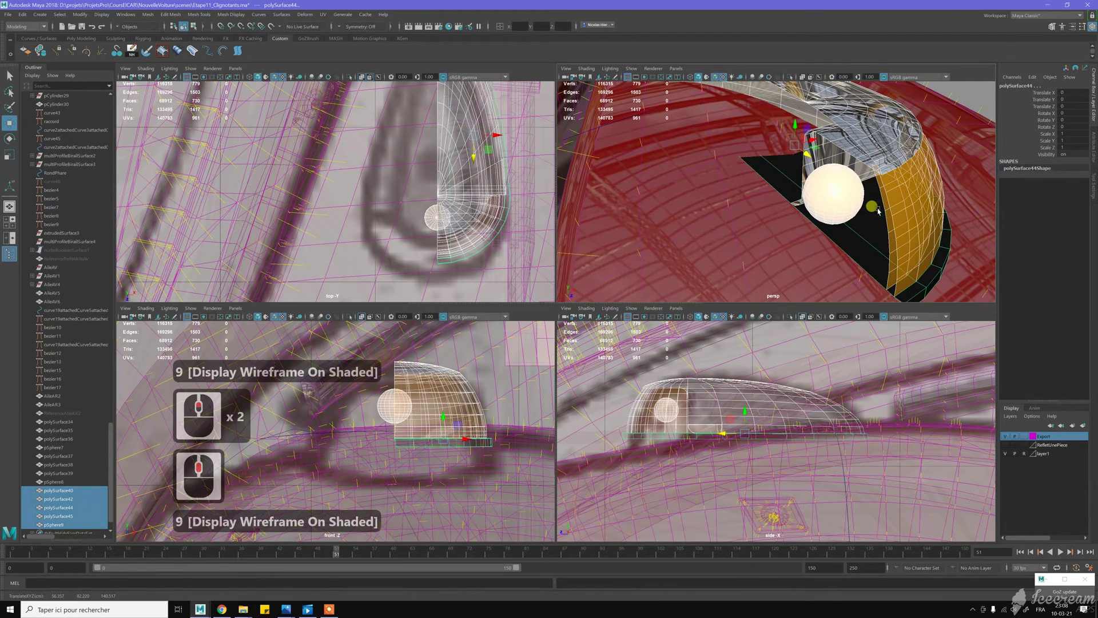
key(9)
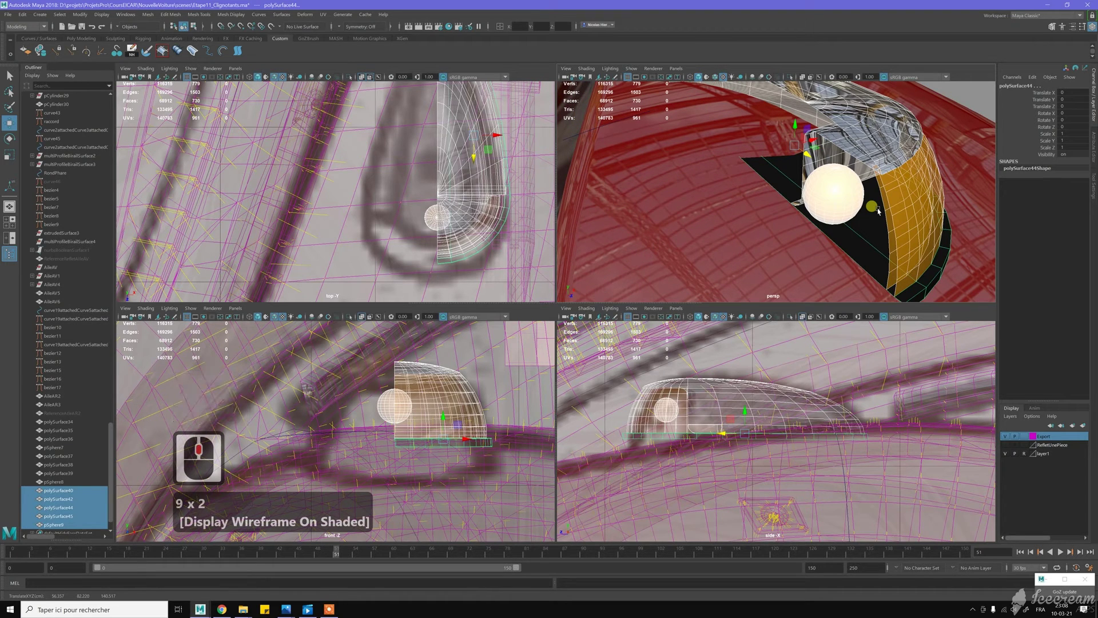
key(ctrl+1)
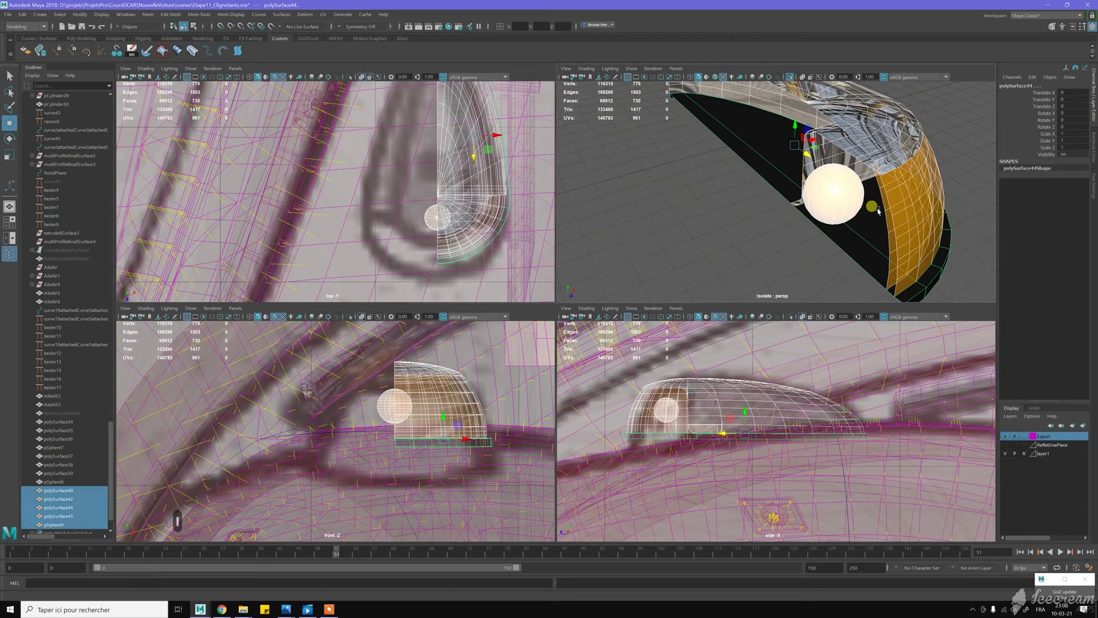
Duplicate the VitreOrange material and rename the copy VitreOrange_NormalMap
double_click(177, 460)
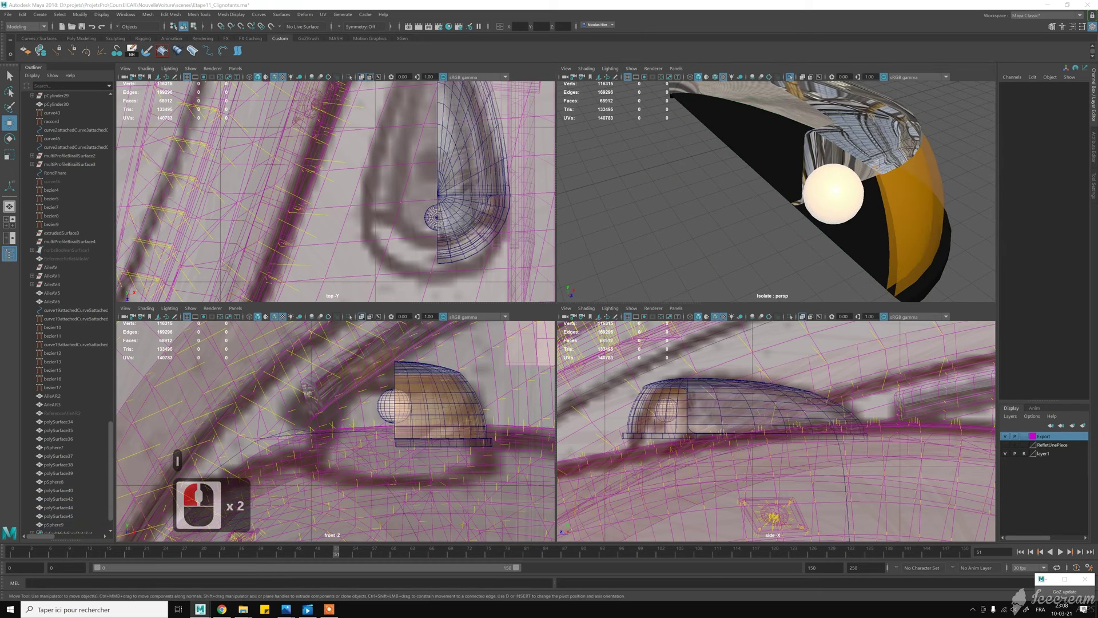
key(ctrl+d)
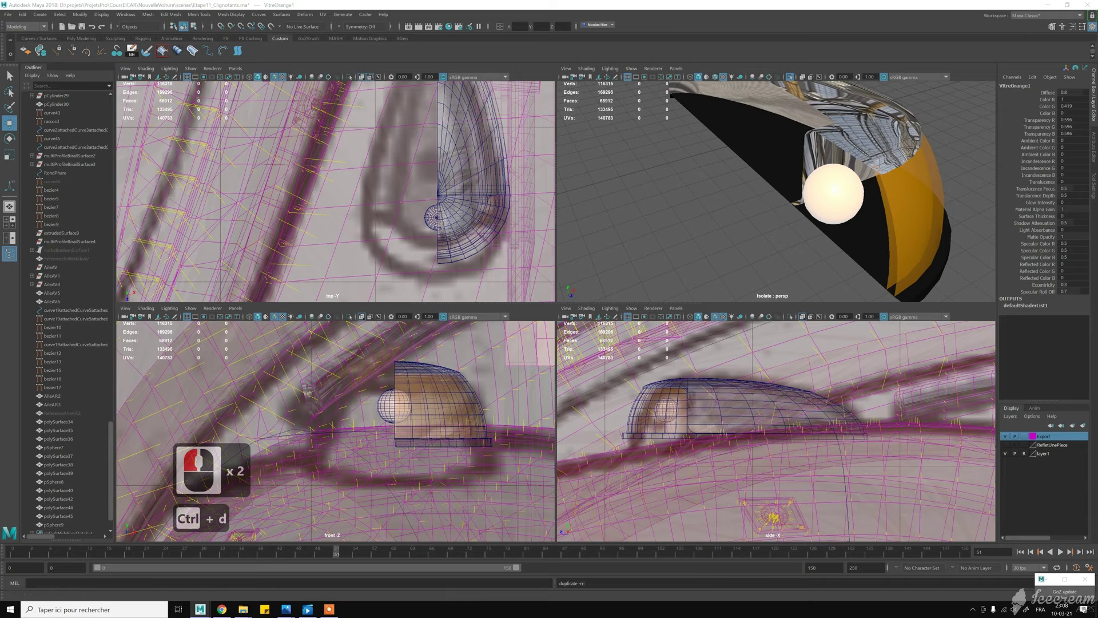
click(177, 460)
key(BackSpace)
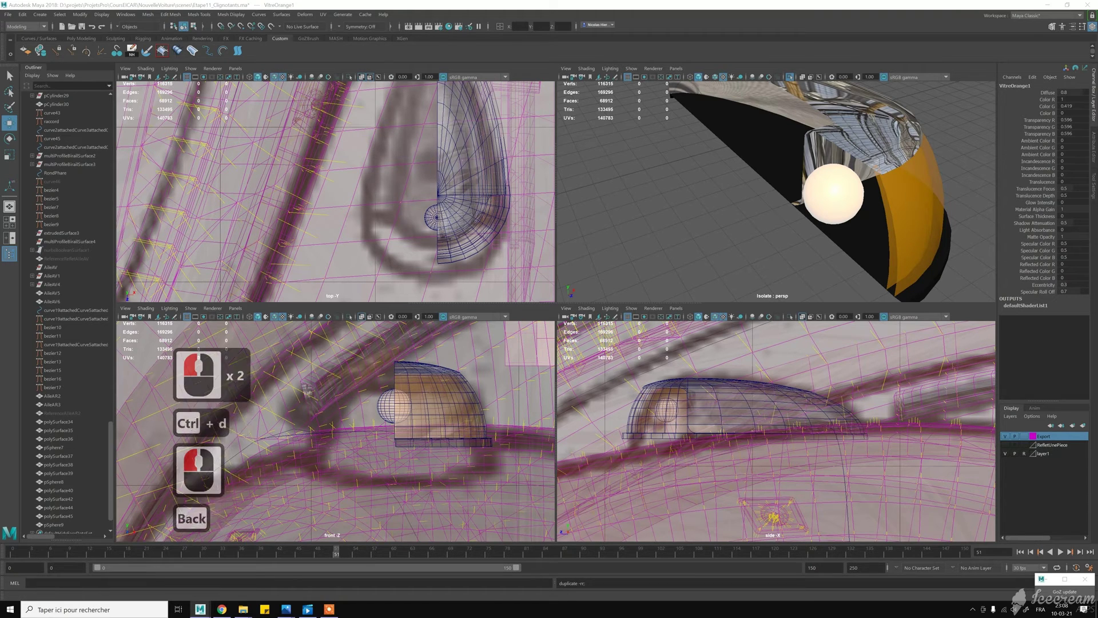
text(_NormalM)
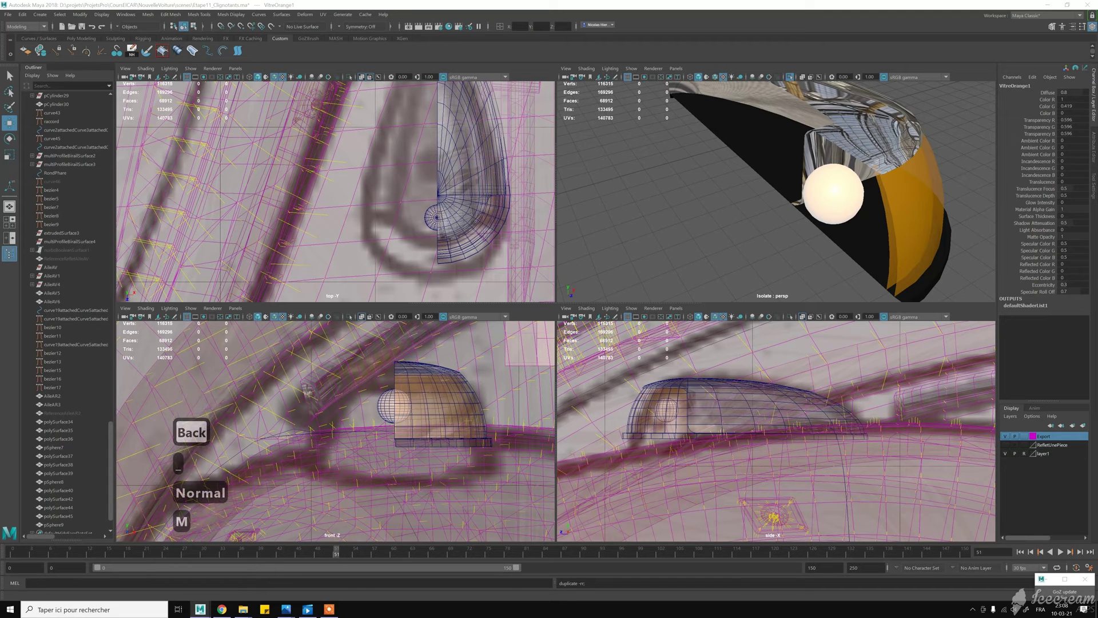
text(ap)
key(Return)
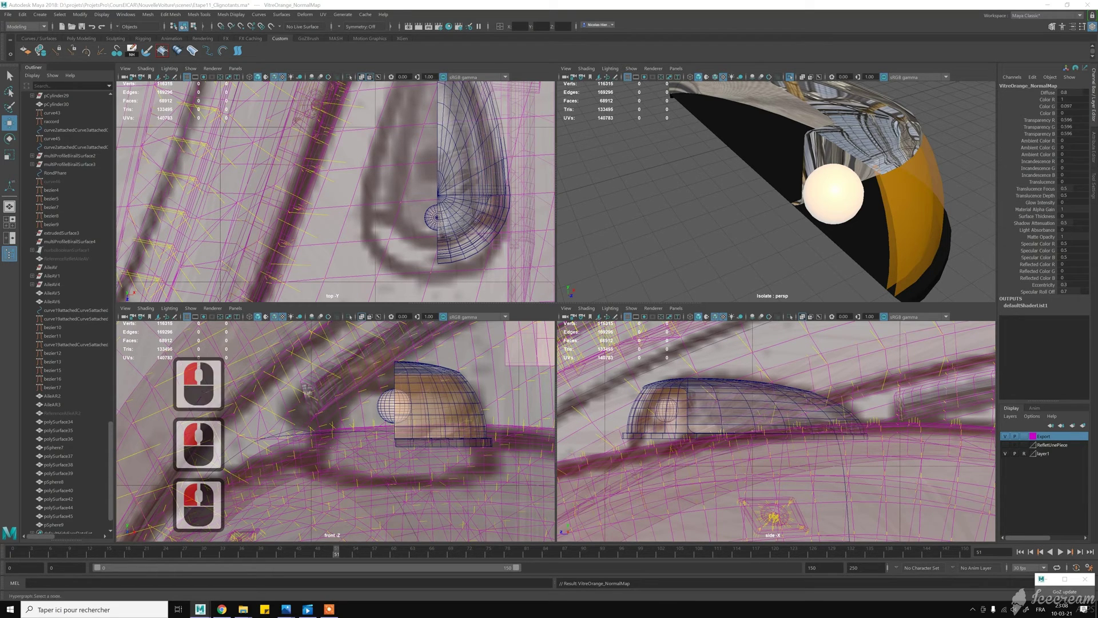
Assign the VitreOrange_NormalMap material to the inner layer of the orange glass
alt+drag(852, 233, 886, 236)
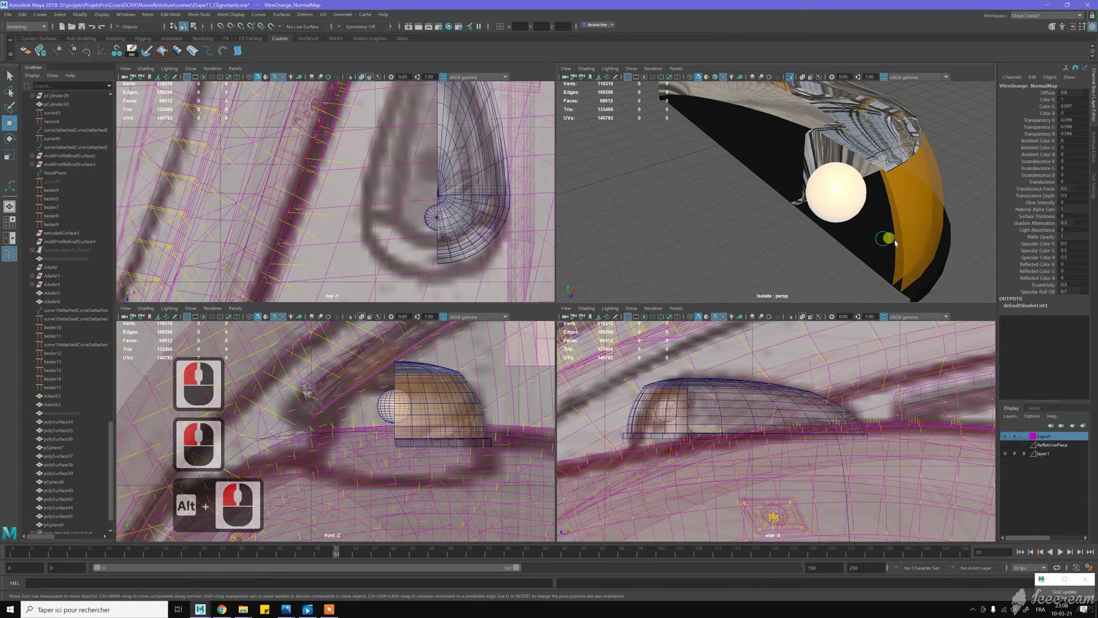
click(903, 216)
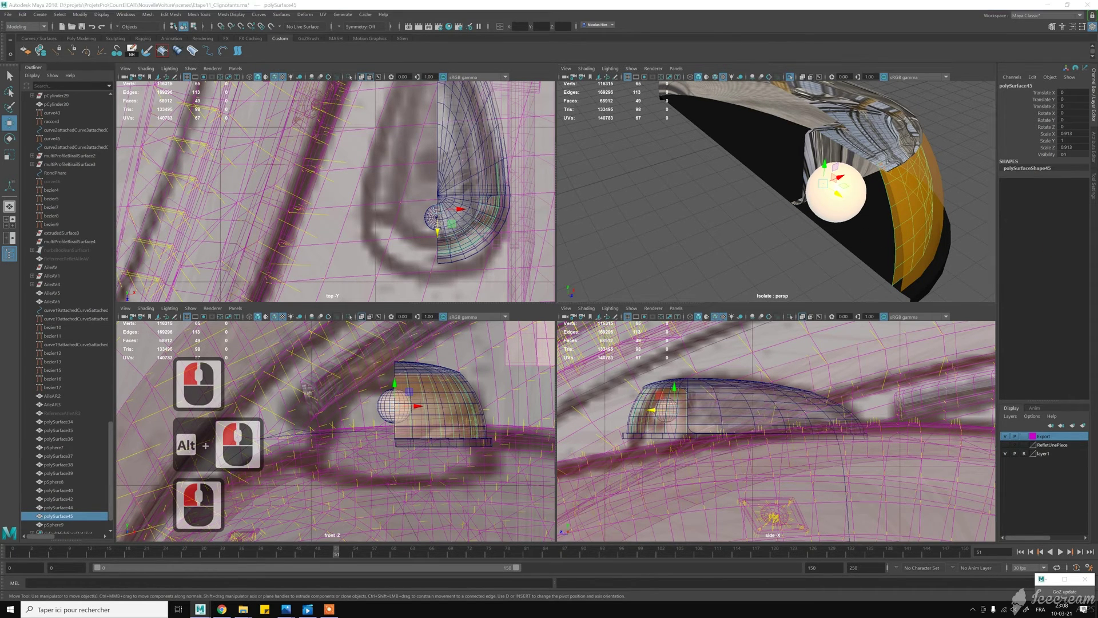
right_drag(915, 234, 928, 252)
click(756, 251)
alt+drag(740, 238, 733, 238)
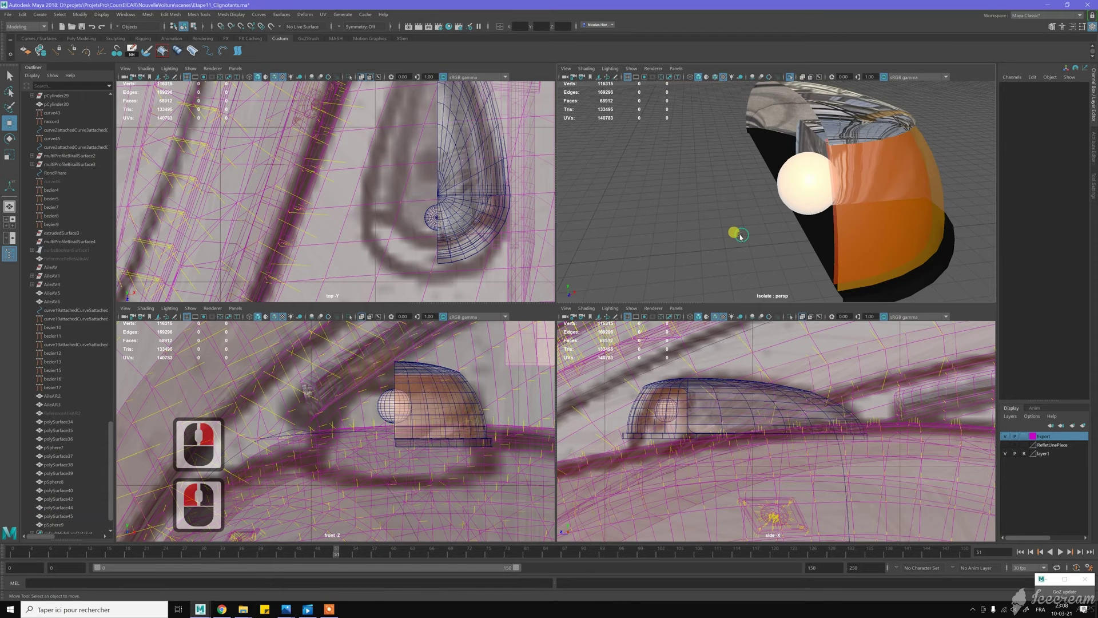
Combine all turn signal half-shell parts except the bulb into one mesh, deleting its non-deformer history and freezing its transformations
key(space)
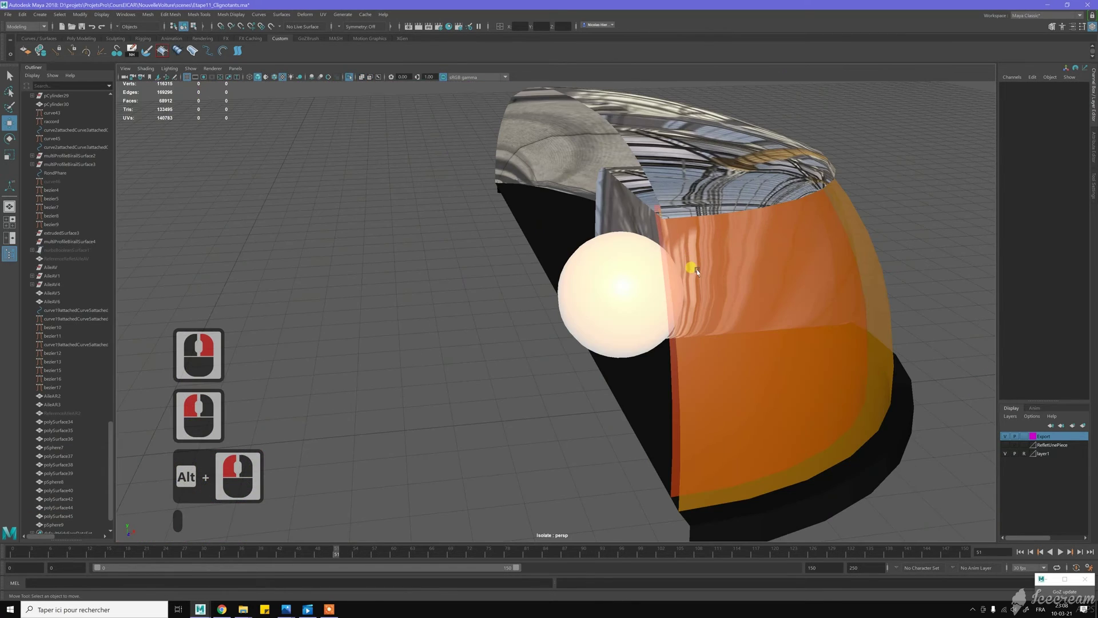
scroll(693, 259, down, 4)
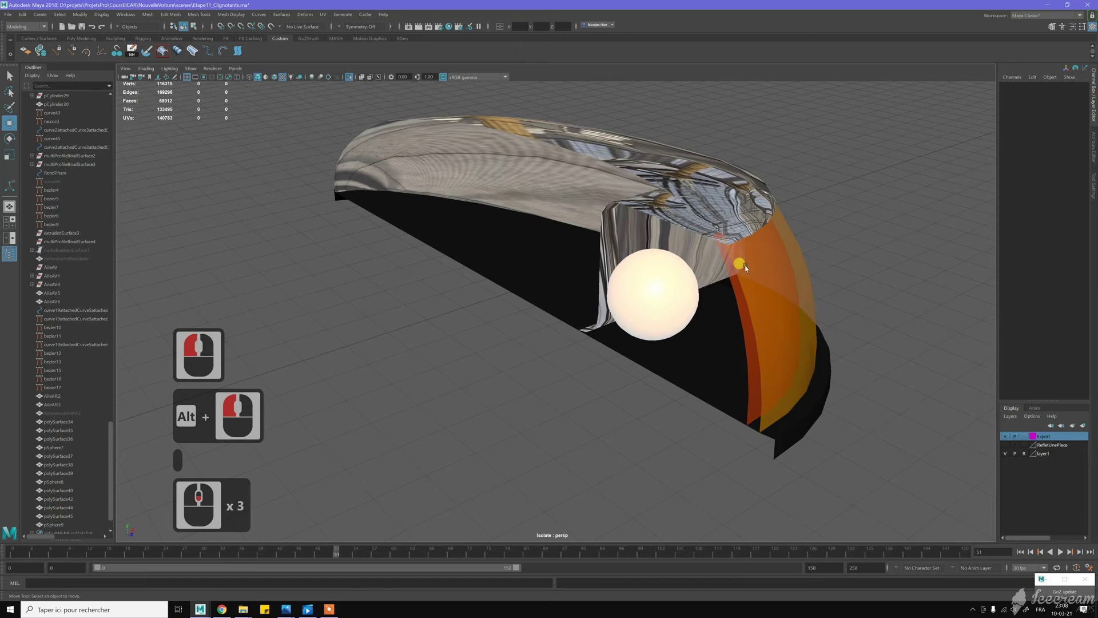
alt+drag(745, 267, 756, 294)
alt+click(710, 314)
scroll(709, 314, down, 4)
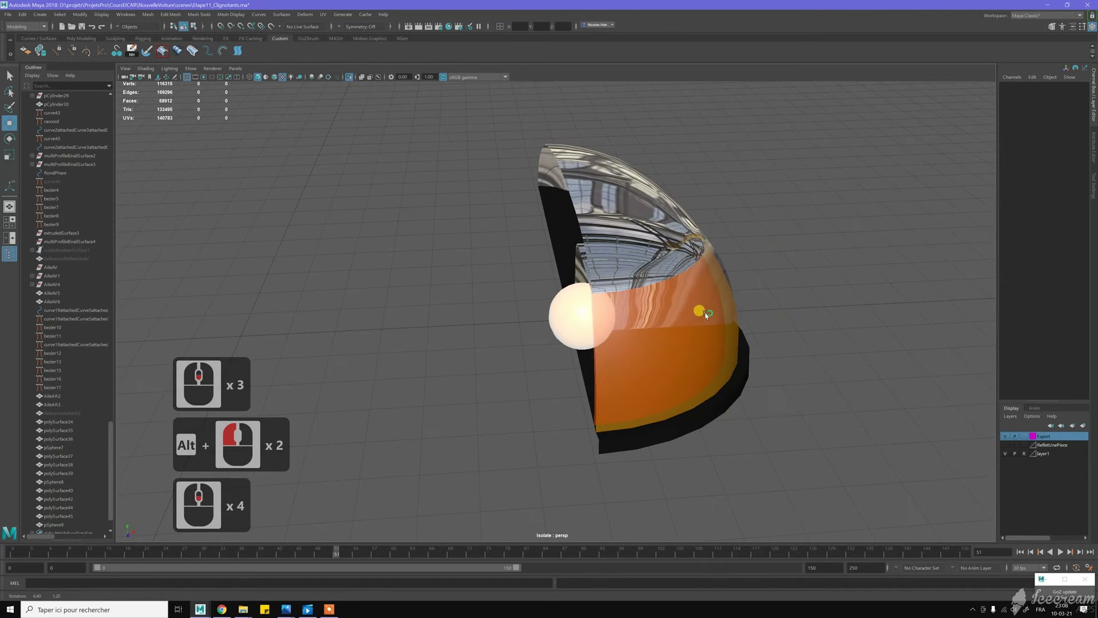
alt+click(706, 315)
drag(776, 413, 727, 192)
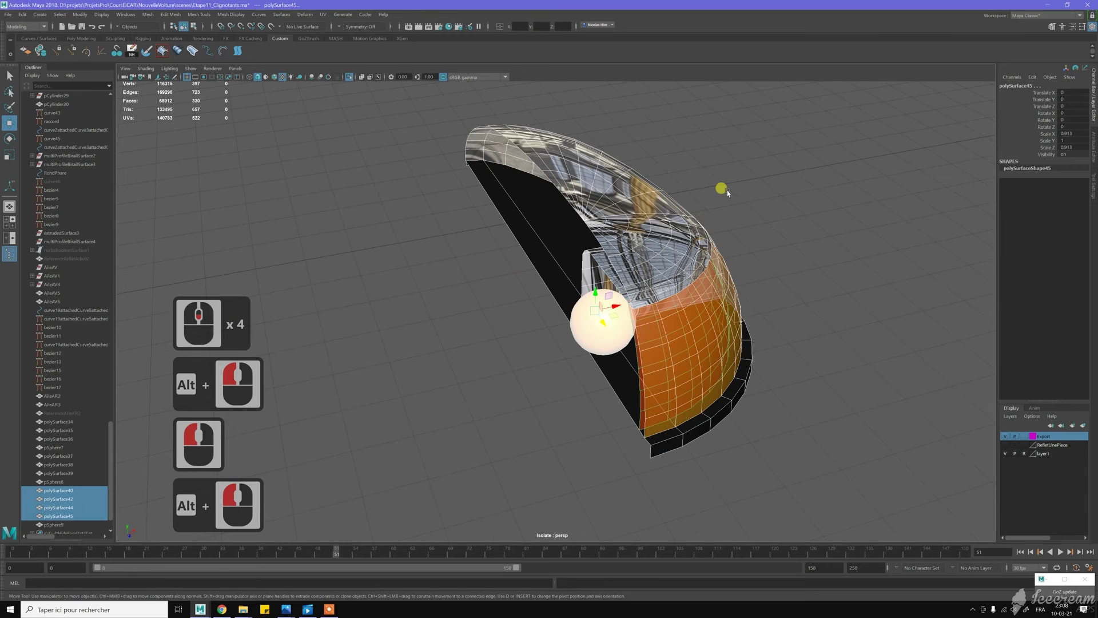
shift+right_drag(730, 190, 719, 343)
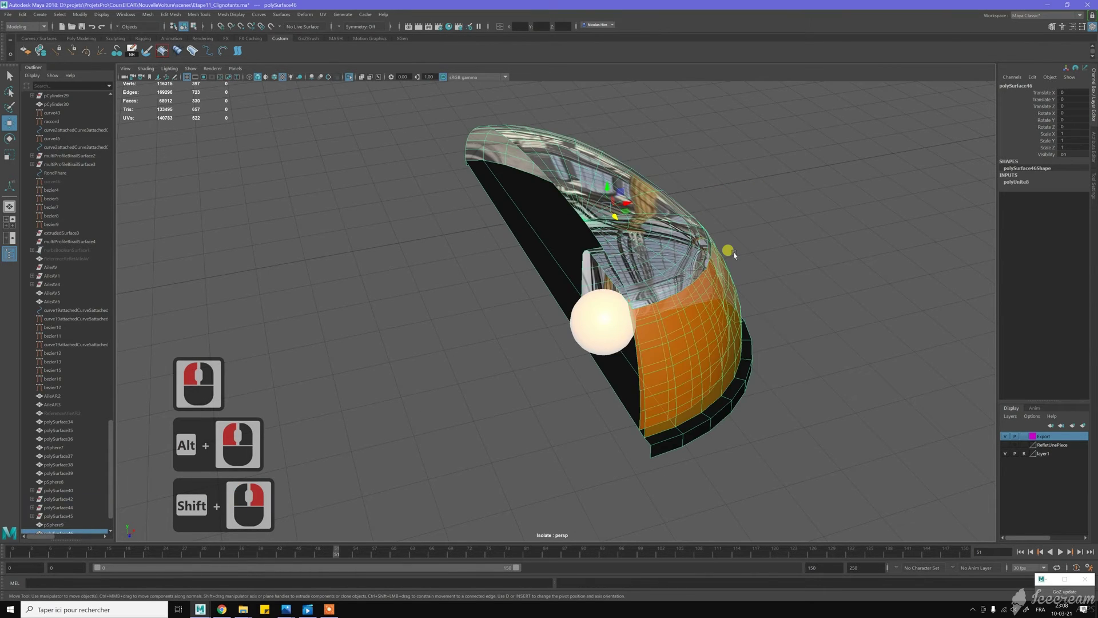
key(alt+d)
key(alt+f)
Snap the combined half-shell's pivot to a vertex on its cut plane
alt+drag(734, 255, 778, 232)
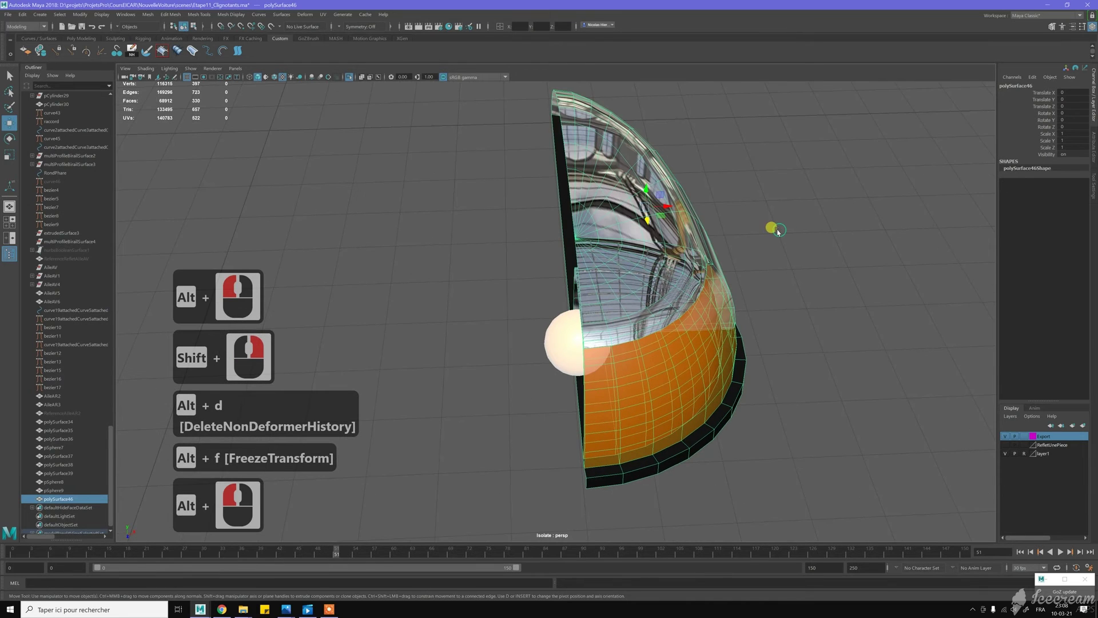
key(Insert)
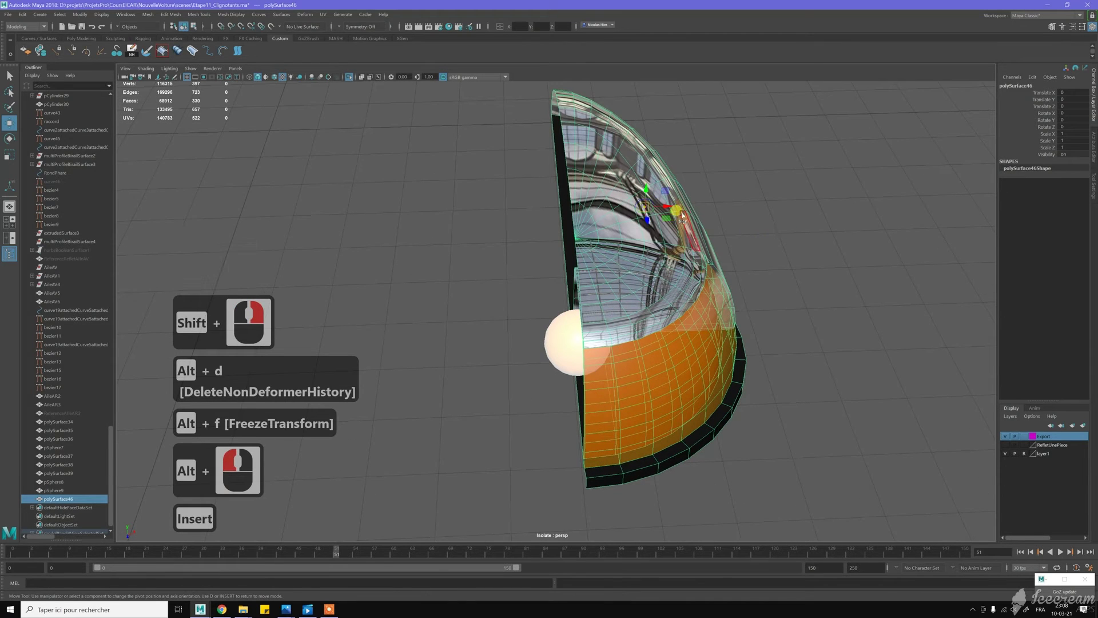
key(v)
drag(642, 208, 584, 244)
key(Insert)
Duplicate the half-shell and mirror the copy across the cut plane with Scale X set to -1
key(ctrl+d)
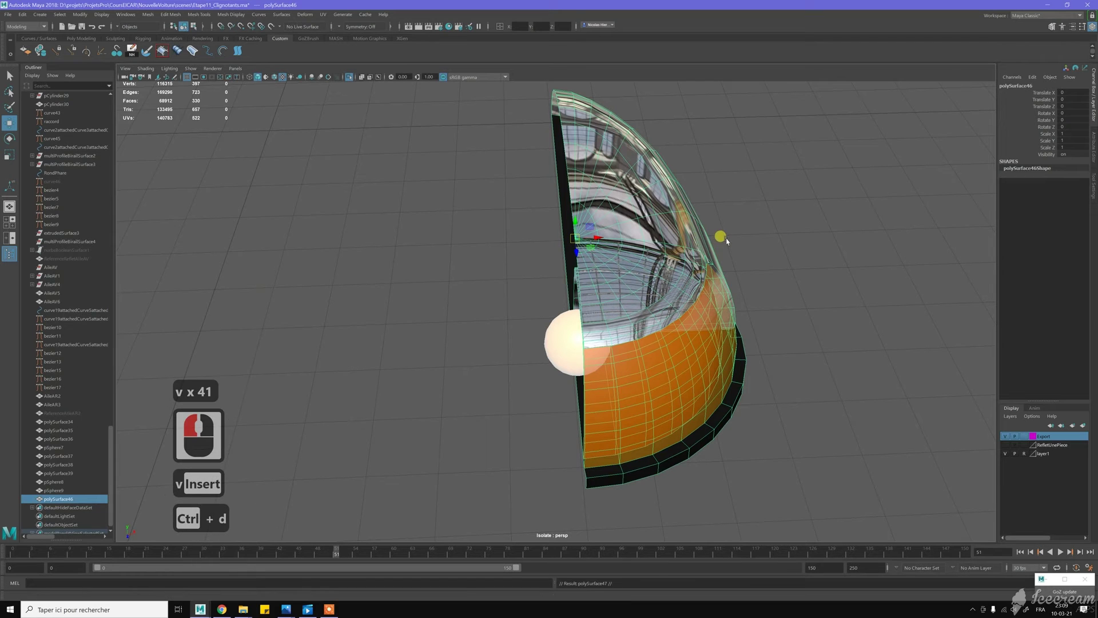
click(1074, 133)
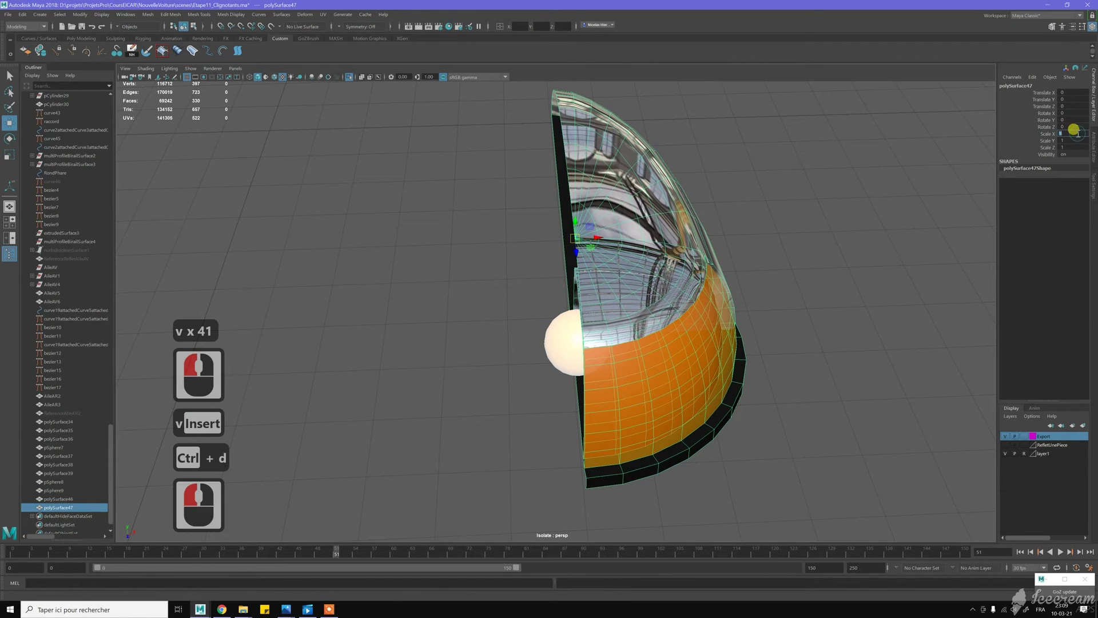
text(-1)
key(Return)
Combine the two mirrored turn signal halves into one mesh, deleting its non-deformer history and freezing its transformations
scroll(799, 165, down, 3)
alt+drag(740, 235, 728, 226)
shift+click(698, 186)
shift+right_drag(733, 160, 710, 312)
key(alt+d)
key(alt+f)
key(w)
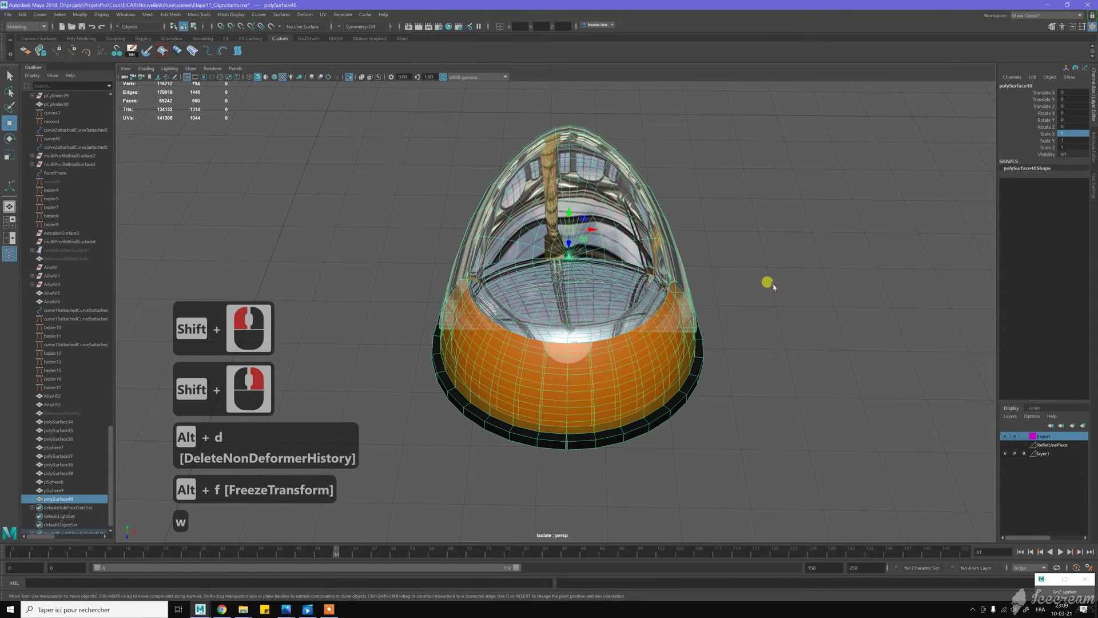
alt+drag(748, 260, 689, 204)
key(space)
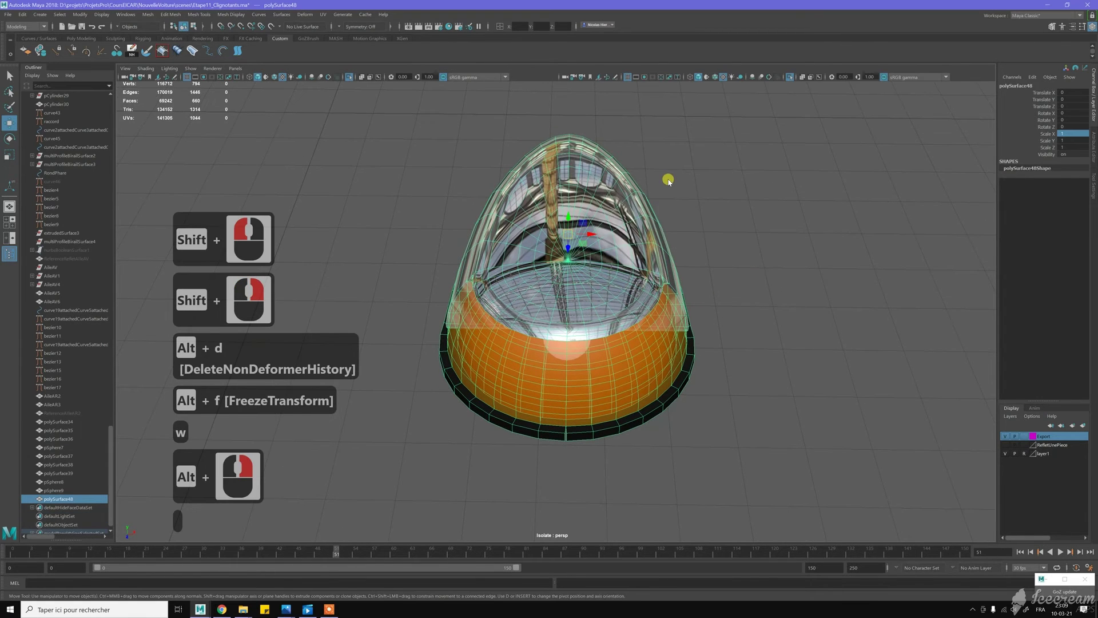
scroll(437, 176, down, 2)
alt+middle_drag(454, 206, 472, 260)
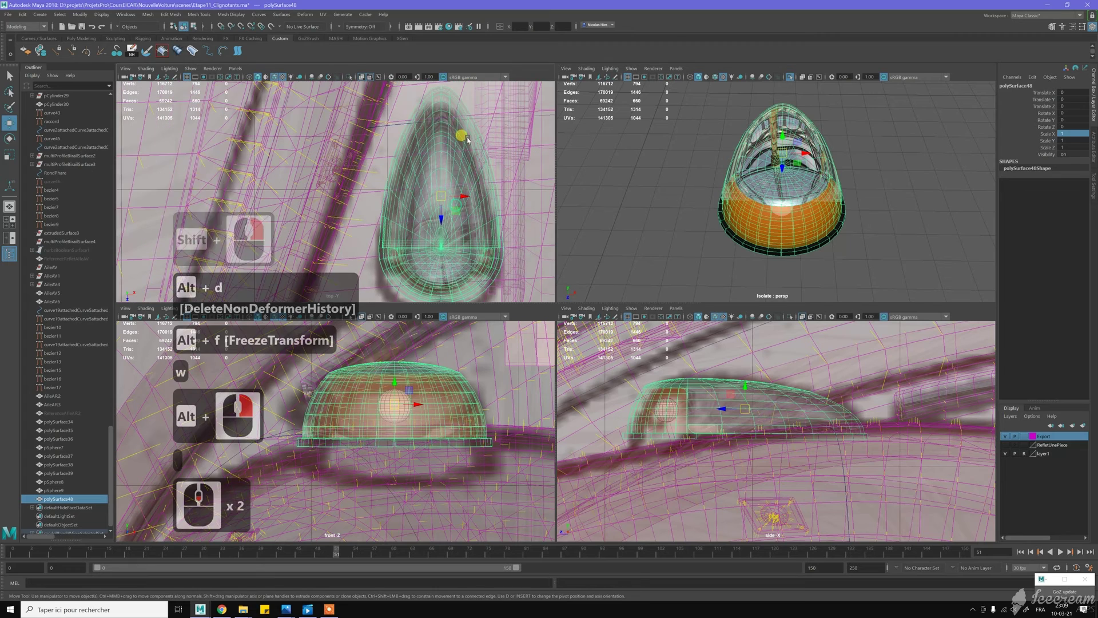
right_drag(489, 113, 466, 105)
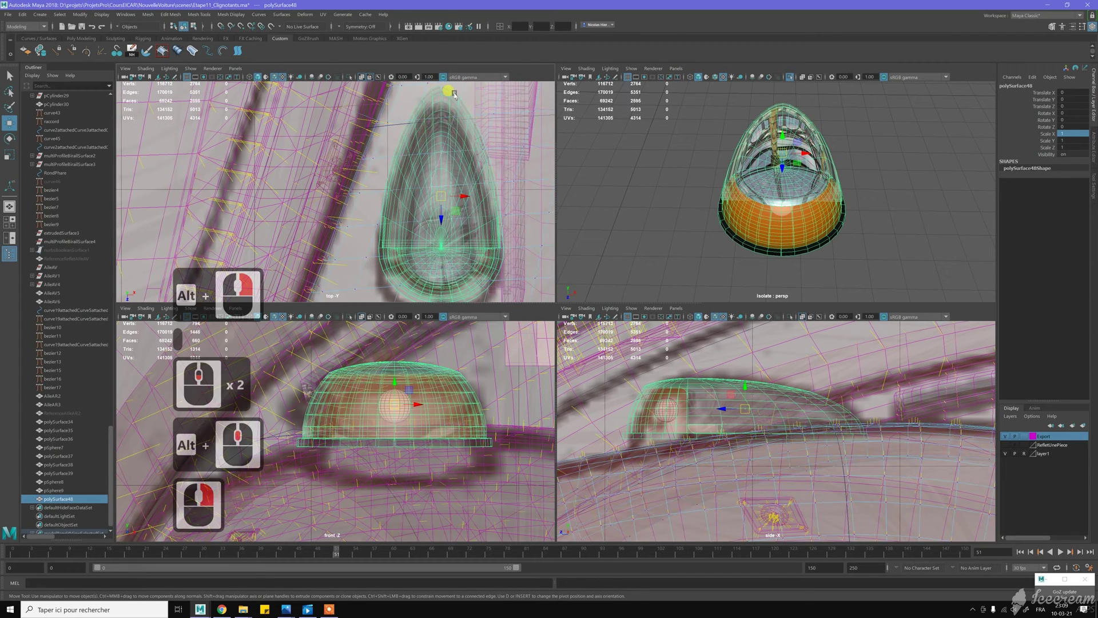
key(ctrl+z)
key(space)
right_drag(608, 304, 579, 304)
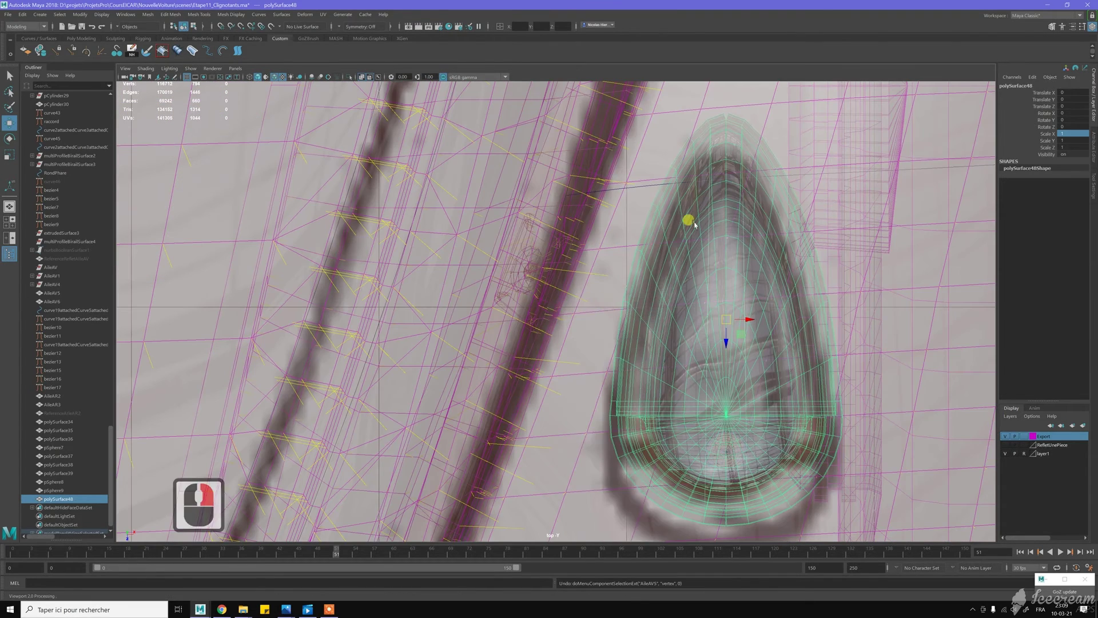
click(734, 118)
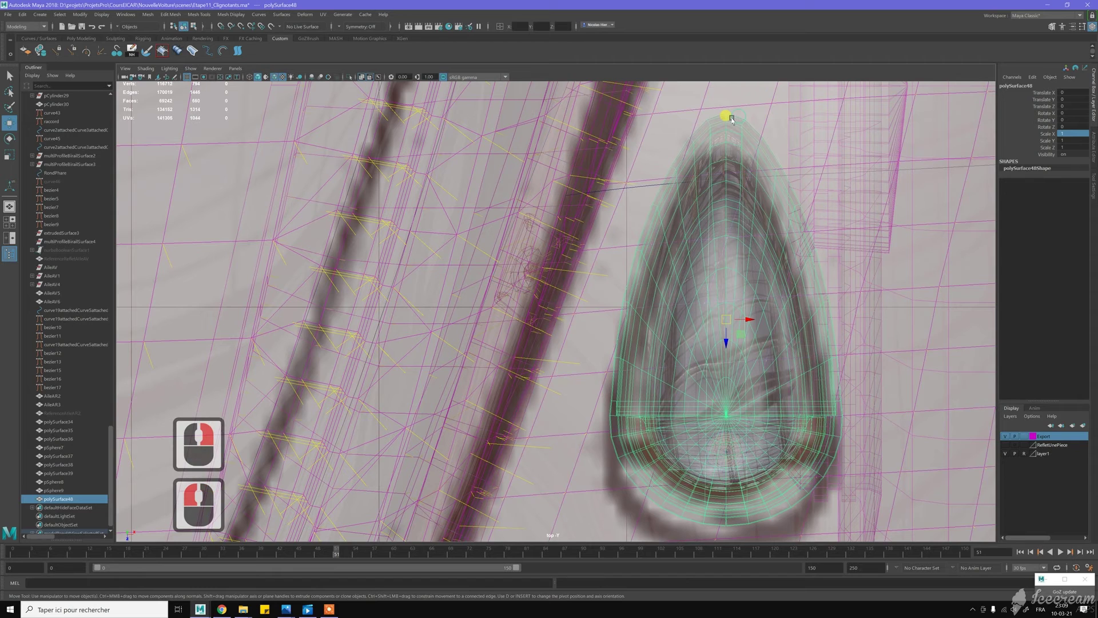
right_drag(730, 119, 711, 110)
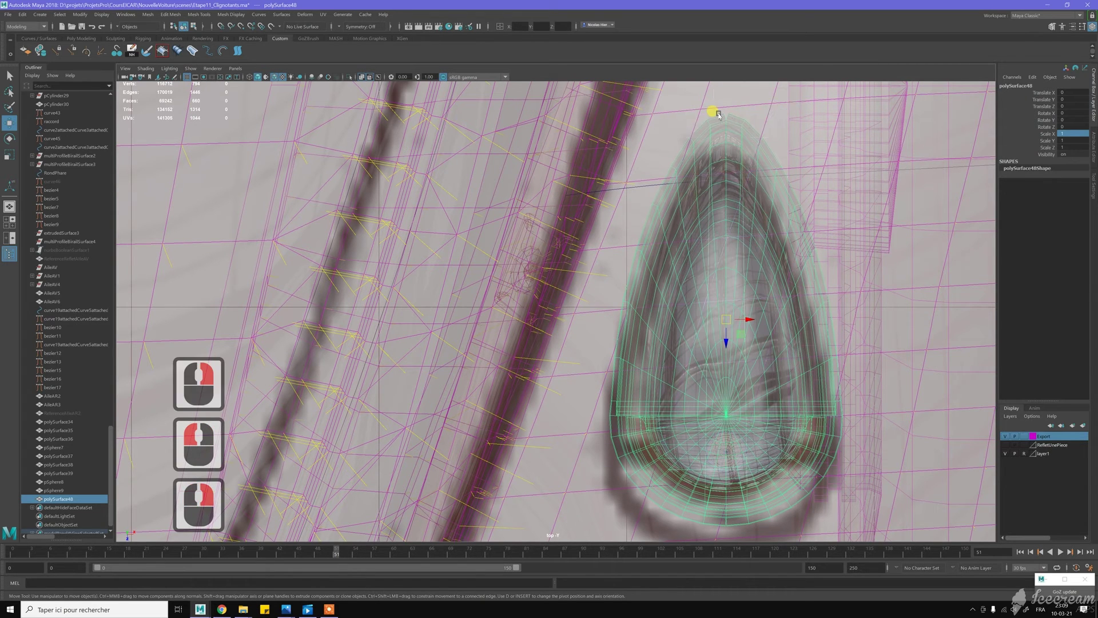
key(z)
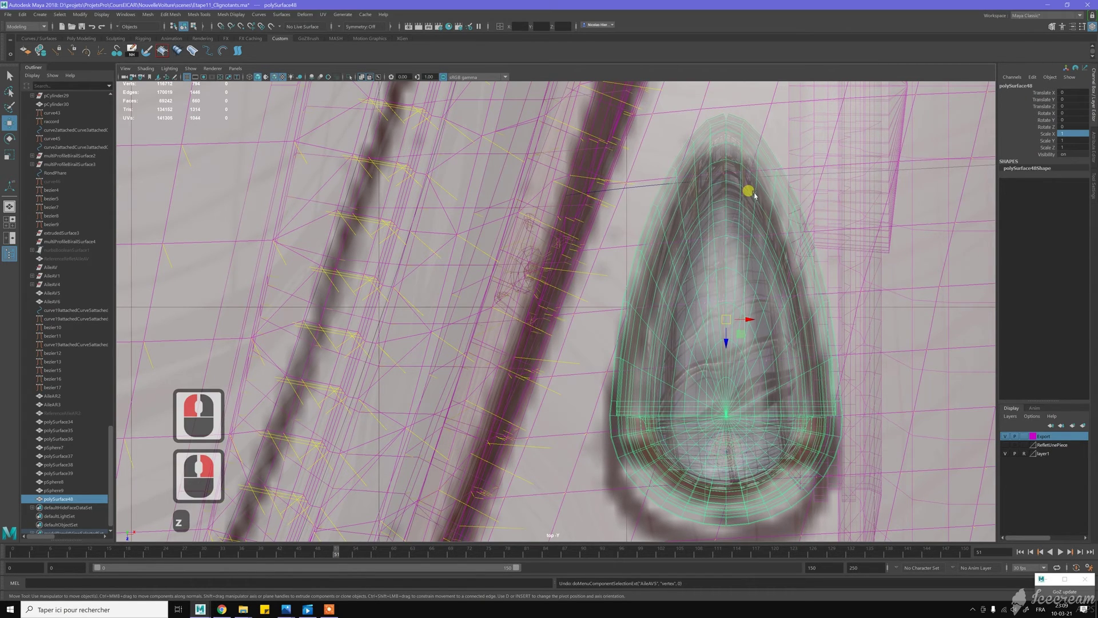
key(space)
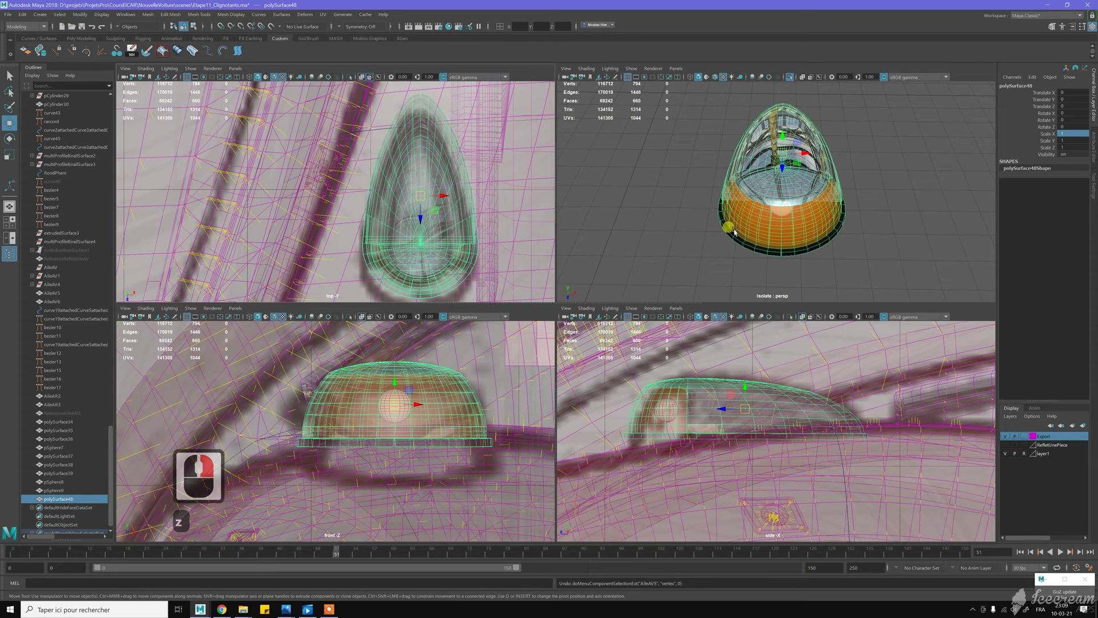
scroll(485, 362, down, 4)
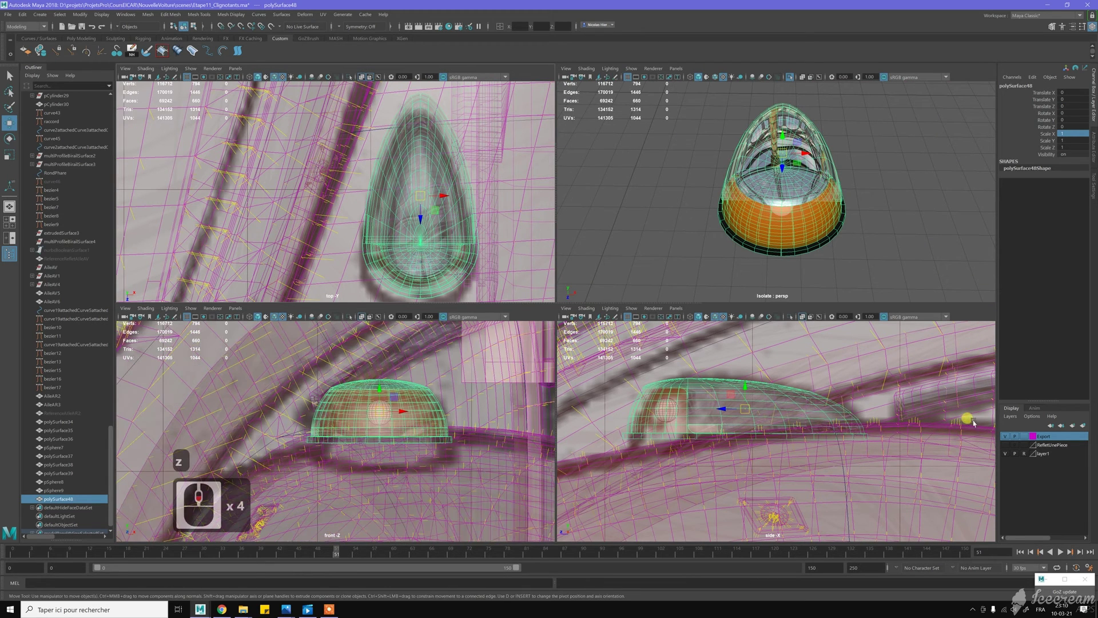
Hide the Export display layer and show the turn signal mesh's vertices in an enlarged top view
click(1004, 436)
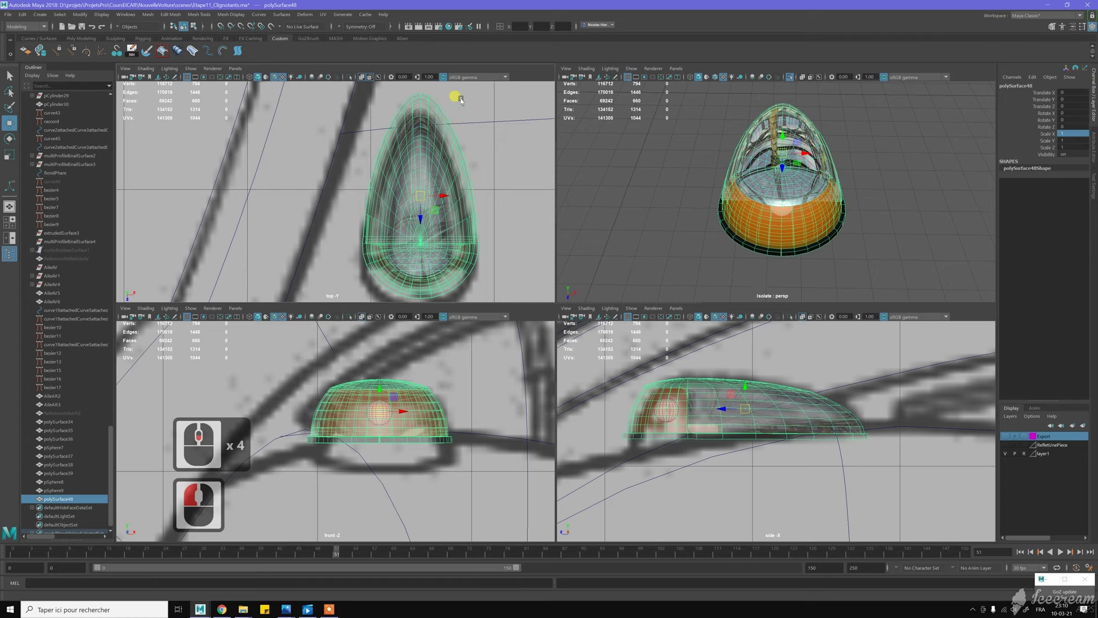
right_drag(462, 100, 445, 98)
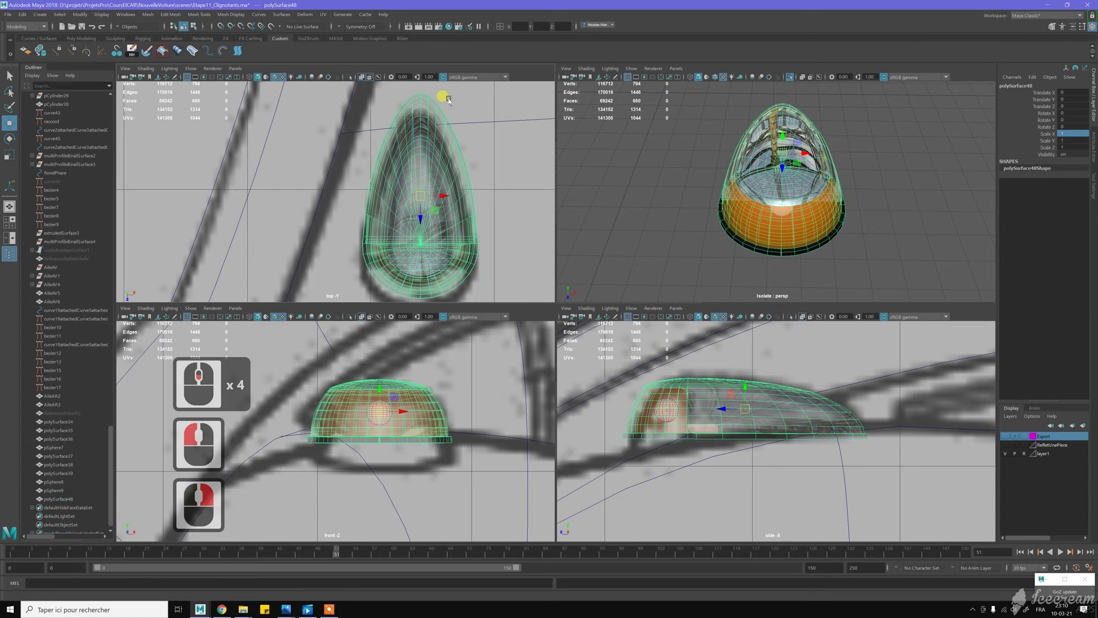
key(space)
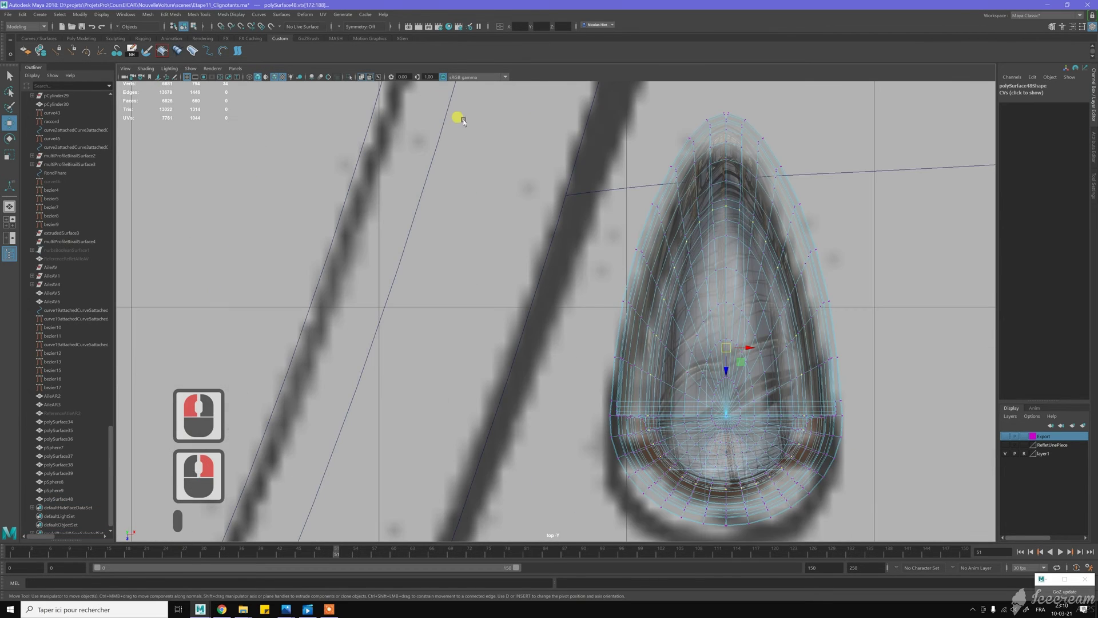
Select all vertices along the turn signal's mirror seam and merge them with a distance threshold of 0.05
click(728, 103)
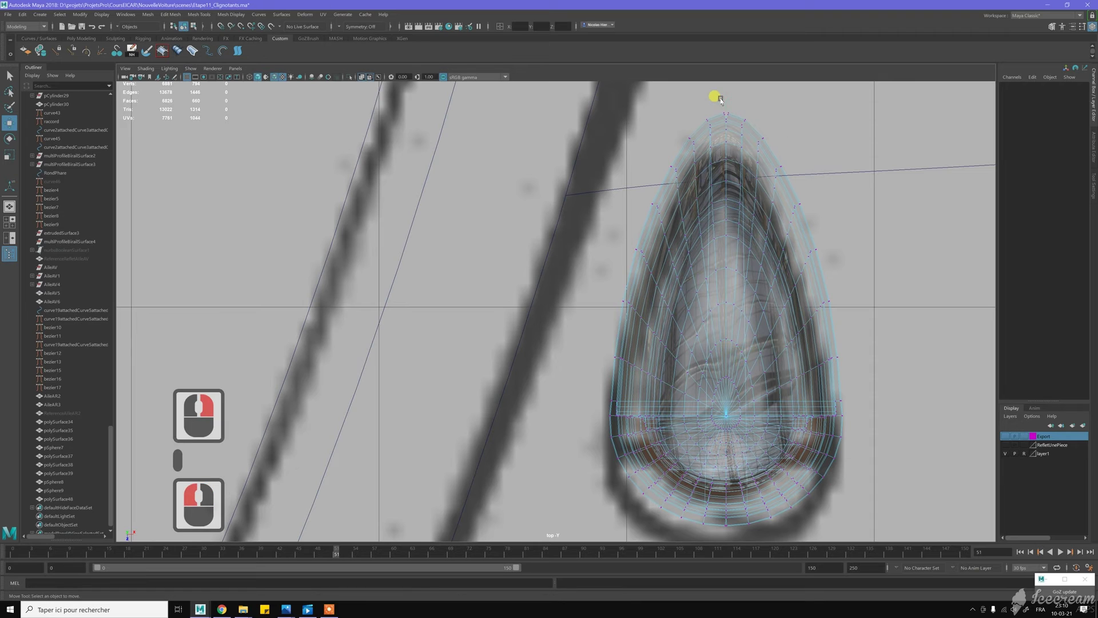
drag(722, 97, 728, 349)
alt+middle_drag(731, 361, 647, 247)
scroll(724, 302, up, 4)
alt+scroll(654, 206, up, 3)
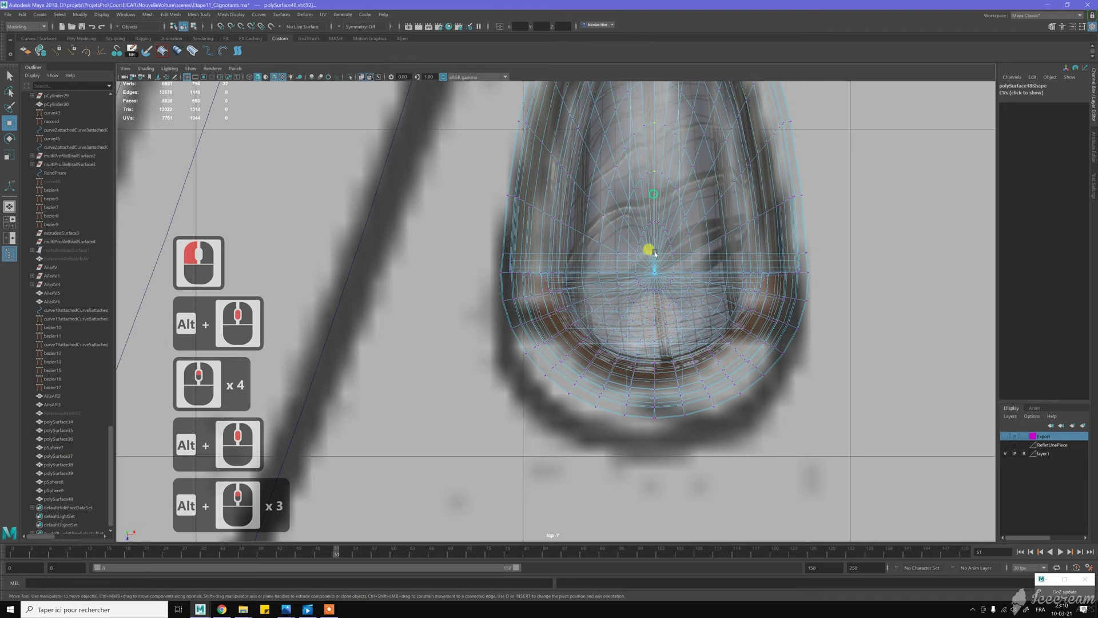
shift+drag(652, 429, 653, 433)
shift+click(663, 401)
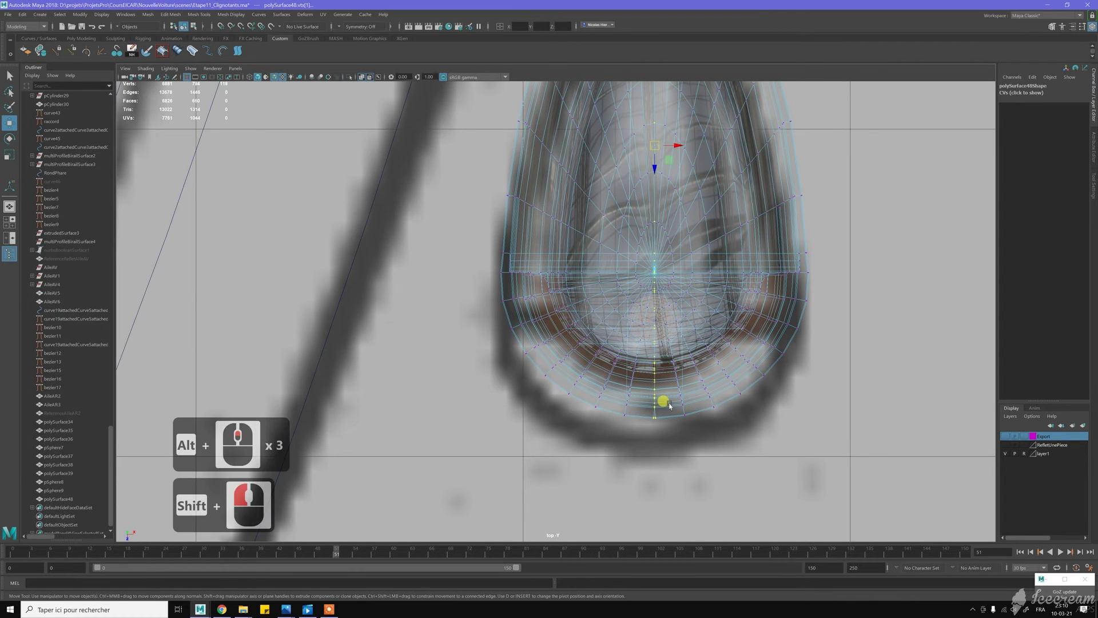
shift+right_drag(657, 359, 692, 319)
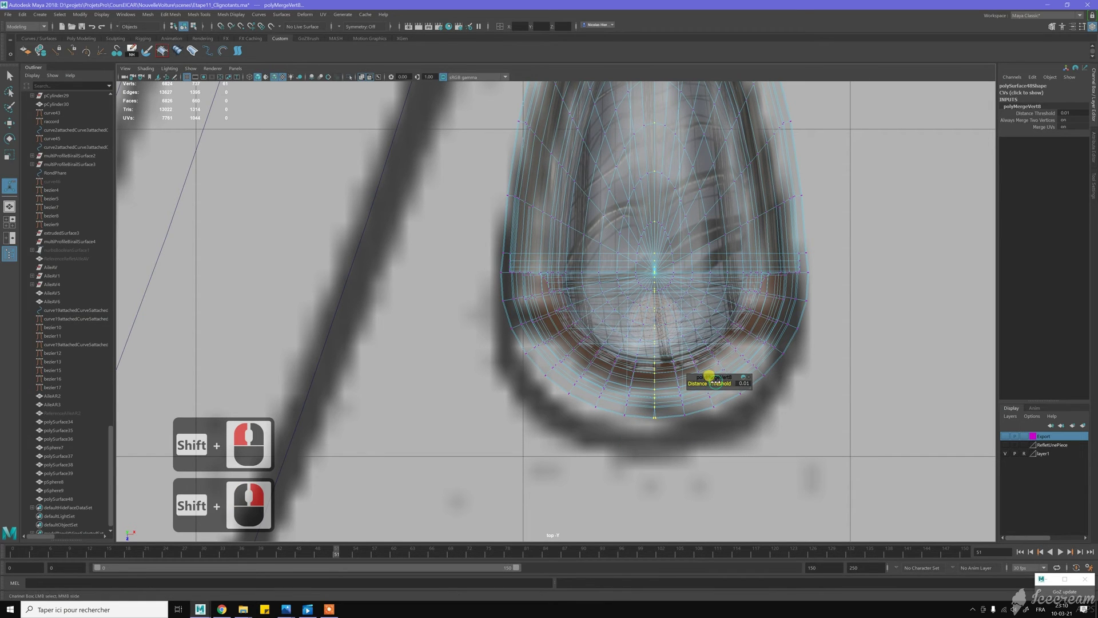
shift+middle_drag(710, 376, 710, 376)
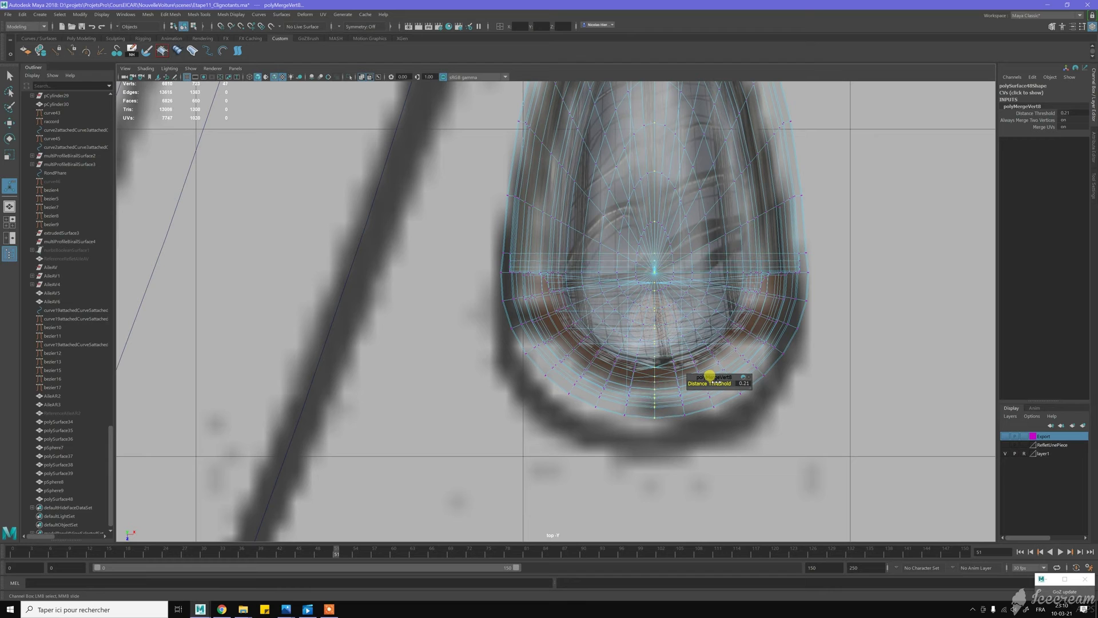
click(717, 383)
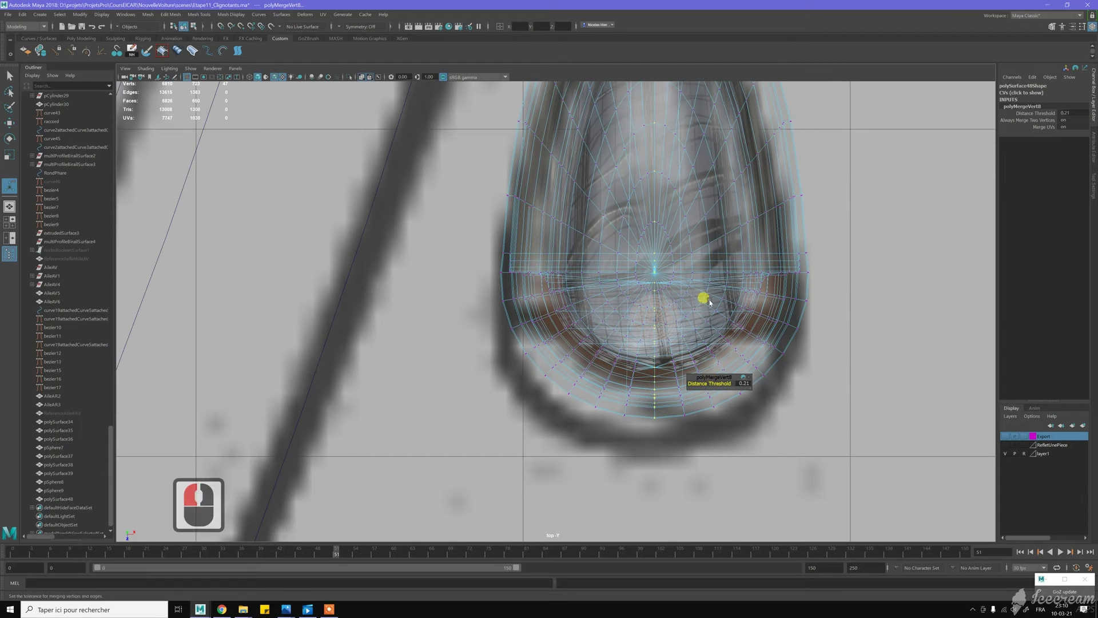
alt+middle_drag(679, 238, 671, 465)
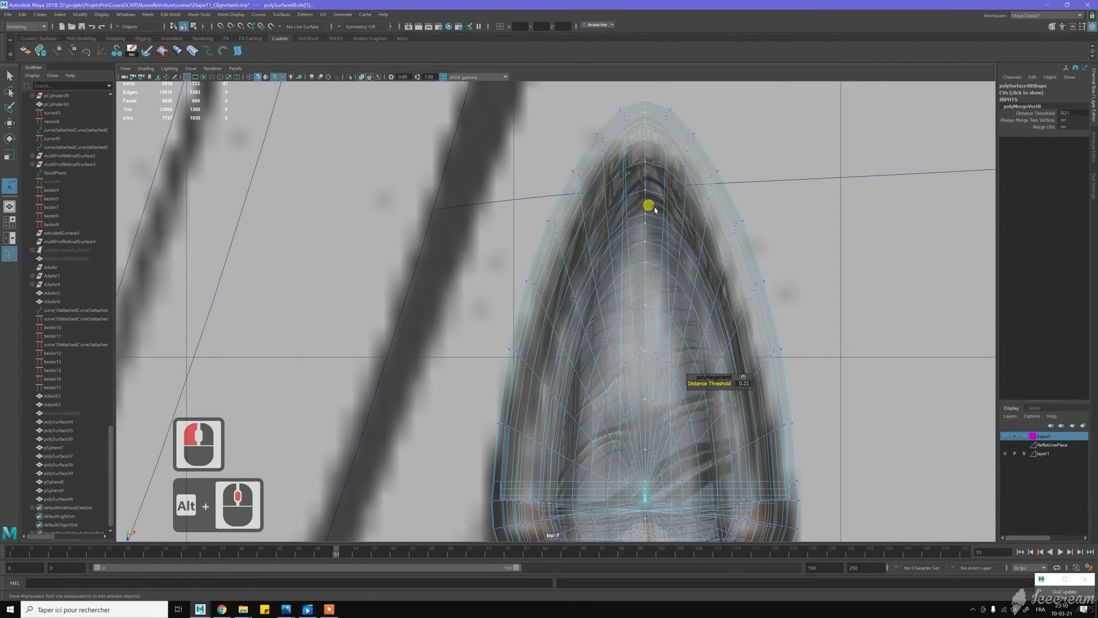
click(745, 384)
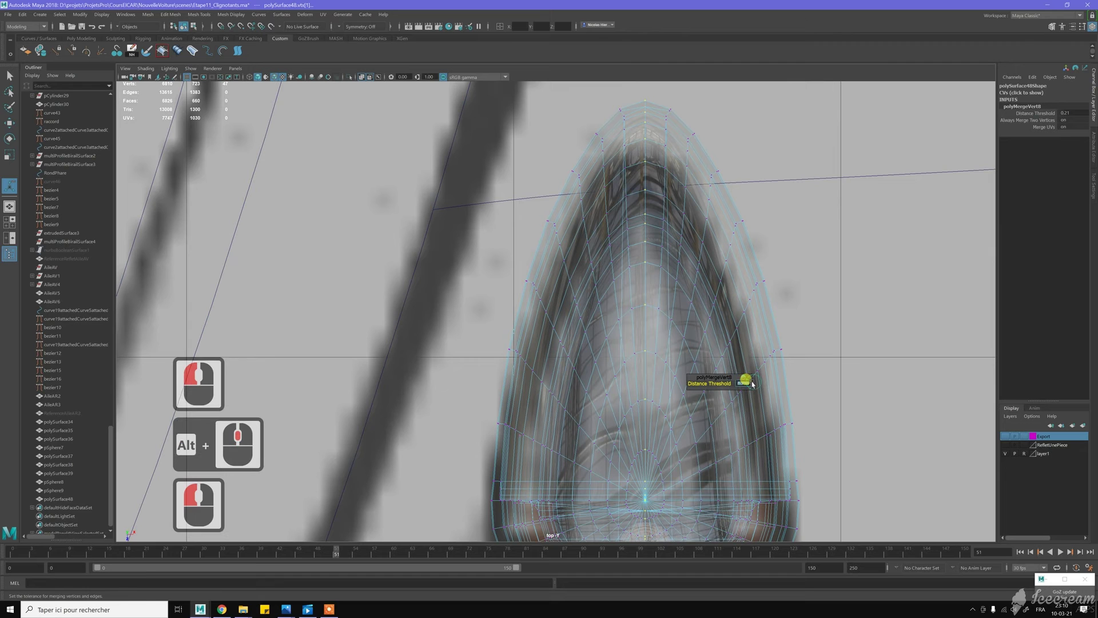
text(0.05)
key(Return)
key(w)
Merge the two unwelded vertex pairs at the rim's narrow tip to their centers
alt+middle_drag(669, 87, 673, 197)
scroll(670, 192, up, 9)
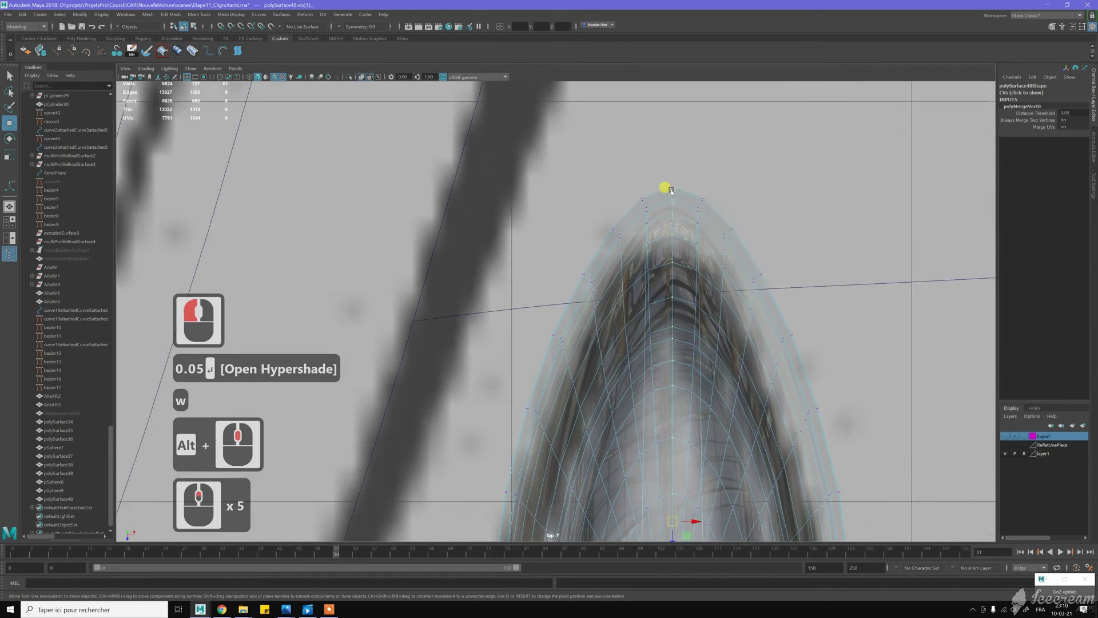
alt+middle_drag(703, 162, 653, 296)
alt+scroll(661, 276, up, 3)
scroll(658, 294, up, 14)
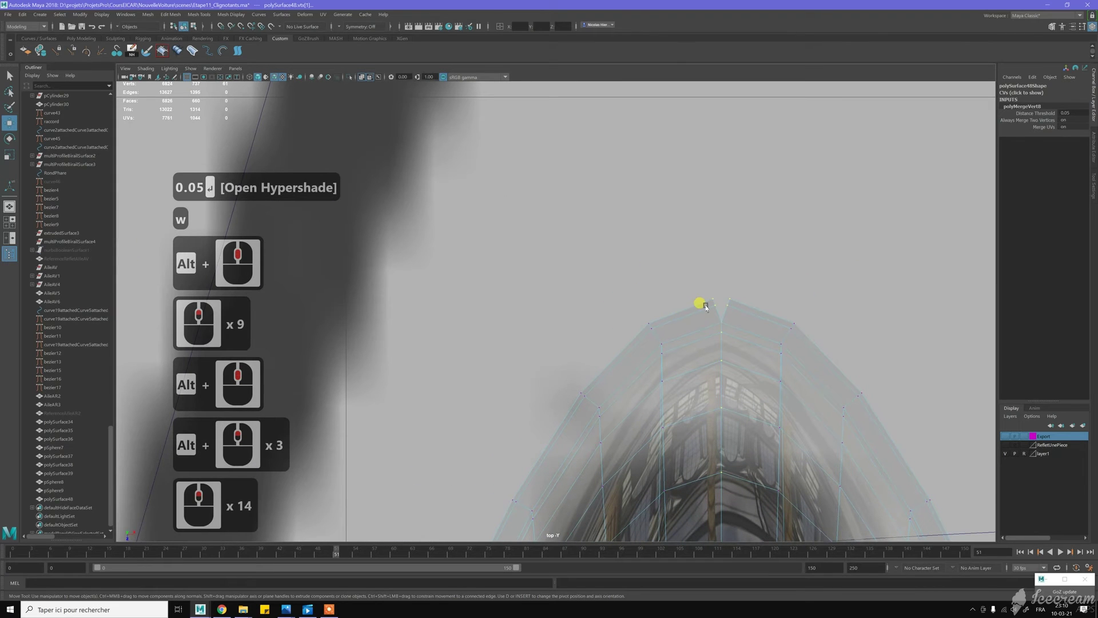
drag(717, 307, 731, 313)
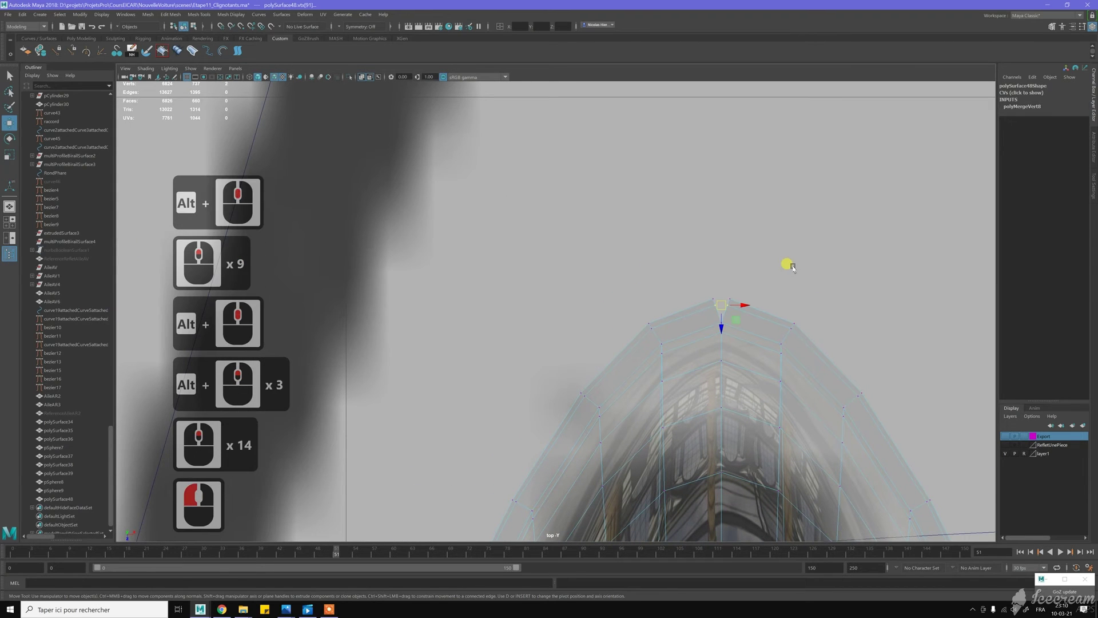
shift+right_drag(768, 256, 762, 197)
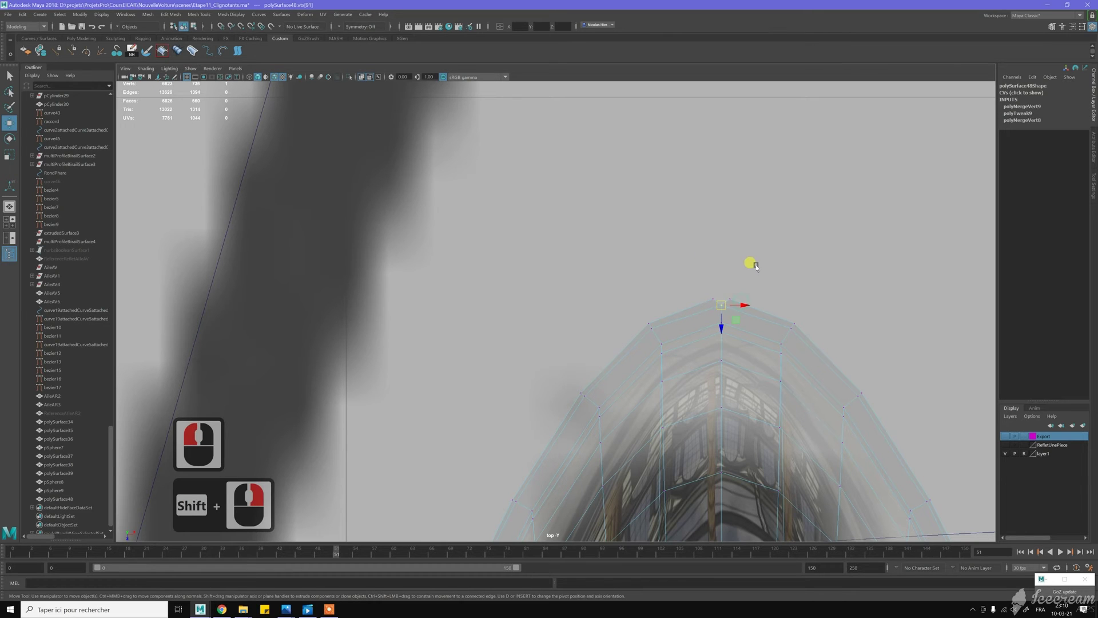
drag(740, 303, 740, 301)
shift+right_drag(757, 269, 756, 218)
Merge the two unwelded seam vertex pairs at the rim's rounded end to their centers
scroll(751, 220, down, 10)
alt+middle_drag(722, 271, 720, 54)
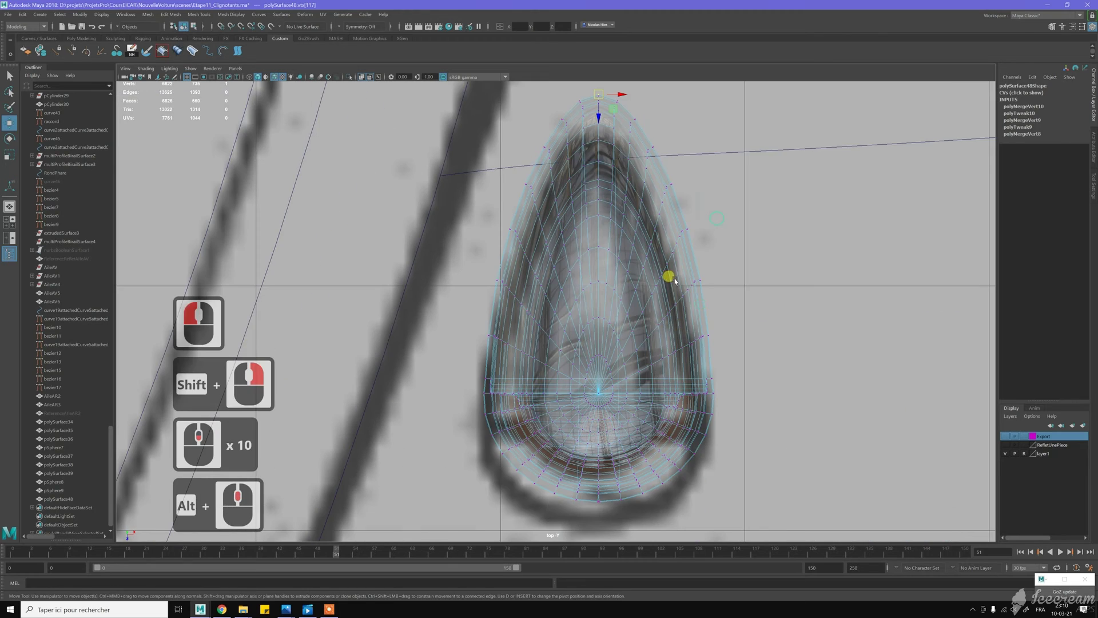
alt+middle_drag(675, 278, 708, 156)
alt+scroll(636, 420, up, 3)
alt+scroll(637, 421, up, 20)
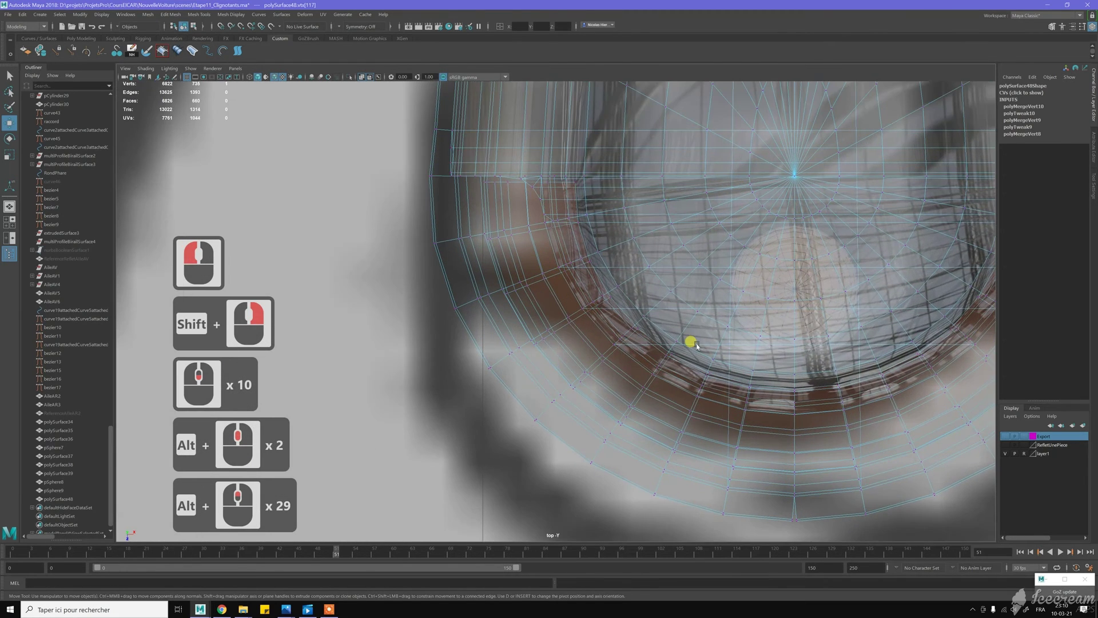
alt+middle_drag(735, 419, 647, 246)
alt+scroll(702, 314, up, 2)
alt+scroll(732, 335, up, 9)
alt+middle_drag(858, 370, 690, 321)
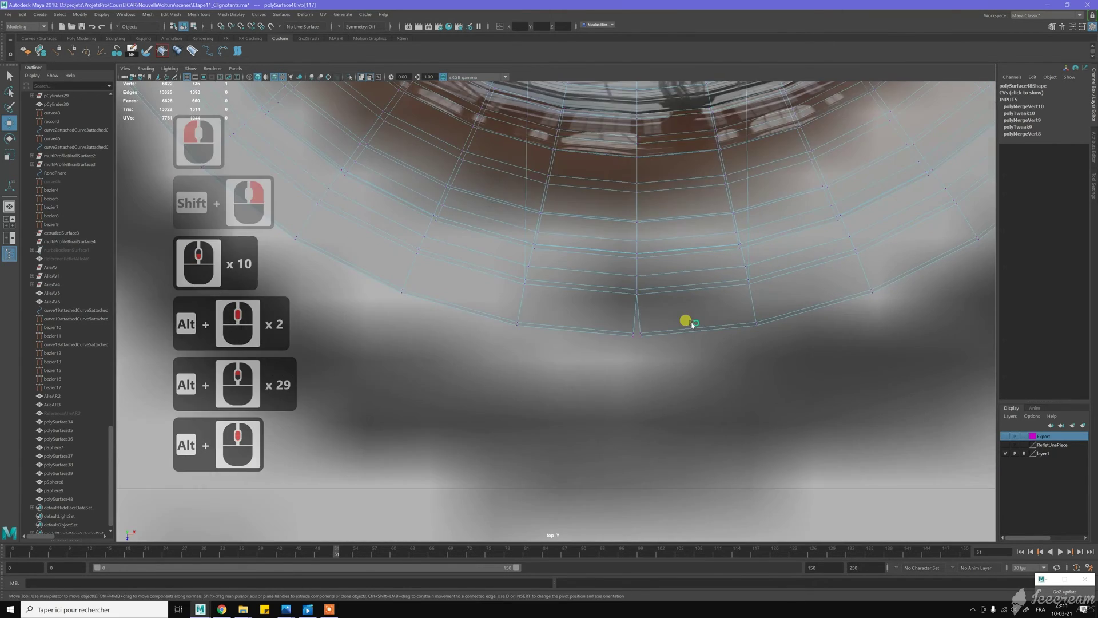
alt+scroll(689, 321, up, 16)
drag(680, 329, 710, 352)
shift+right_drag(729, 320, 730, 244)
drag(711, 363, 715, 371)
shift+right_drag(719, 375, 725, 335)
key(w)
Return the turn signal to object mode and delete its non-deformer history
scroll(722, 306, down, 8)
right_drag(625, 206, 647, 197)
click(592, 207)
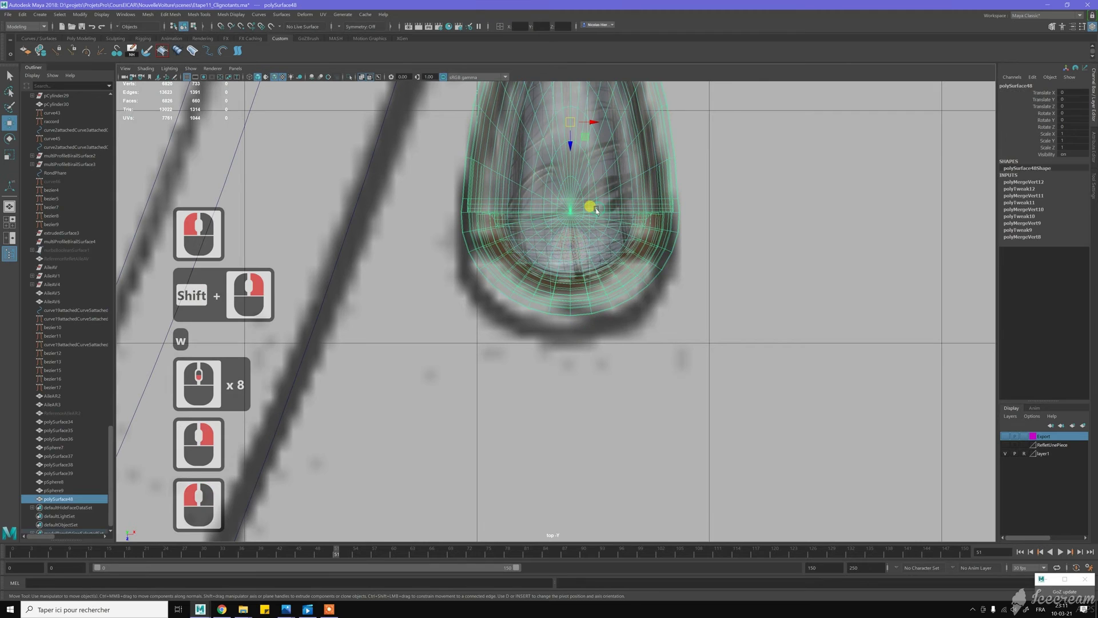
key(alt+d)
scroll(612, 275, up, 2)
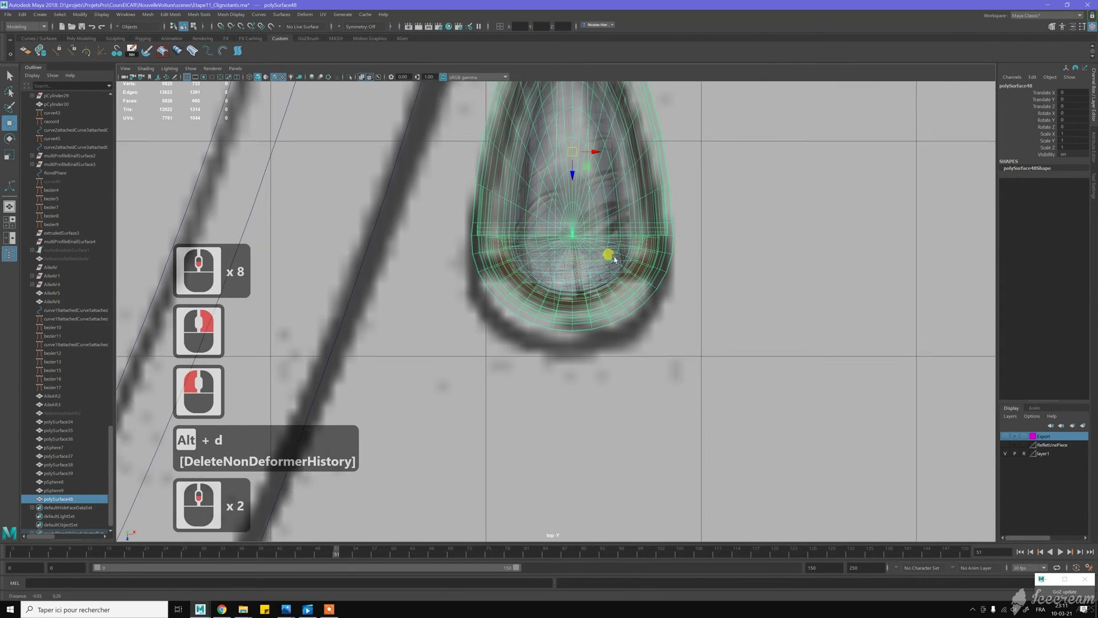
alt+middle_click(625, 336)
scroll(626, 336, down, 1)
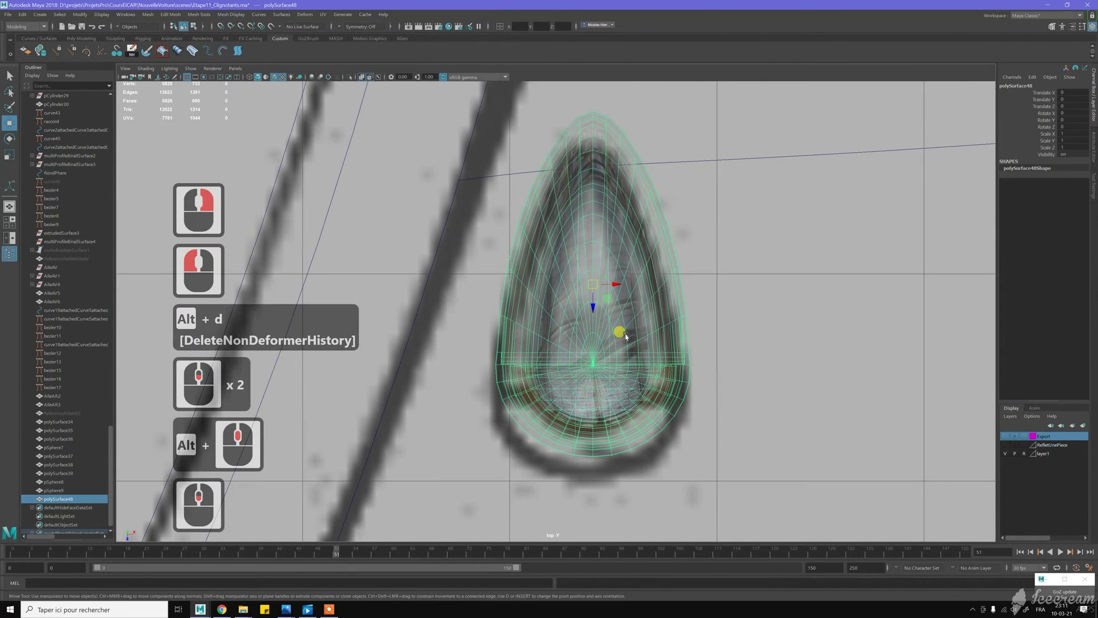
Examine the merged turn signal's seam and reflections from several angles in the perspective view
key(space)
key(space)
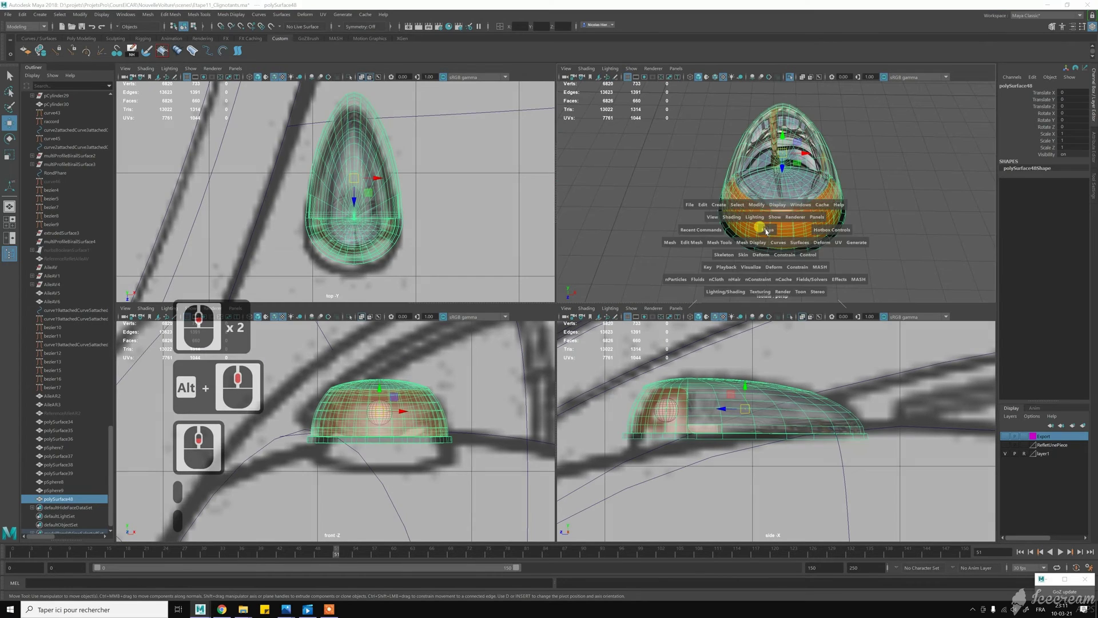
scroll(766, 231, up, 2)
alt+drag(767, 232, 696, 272)
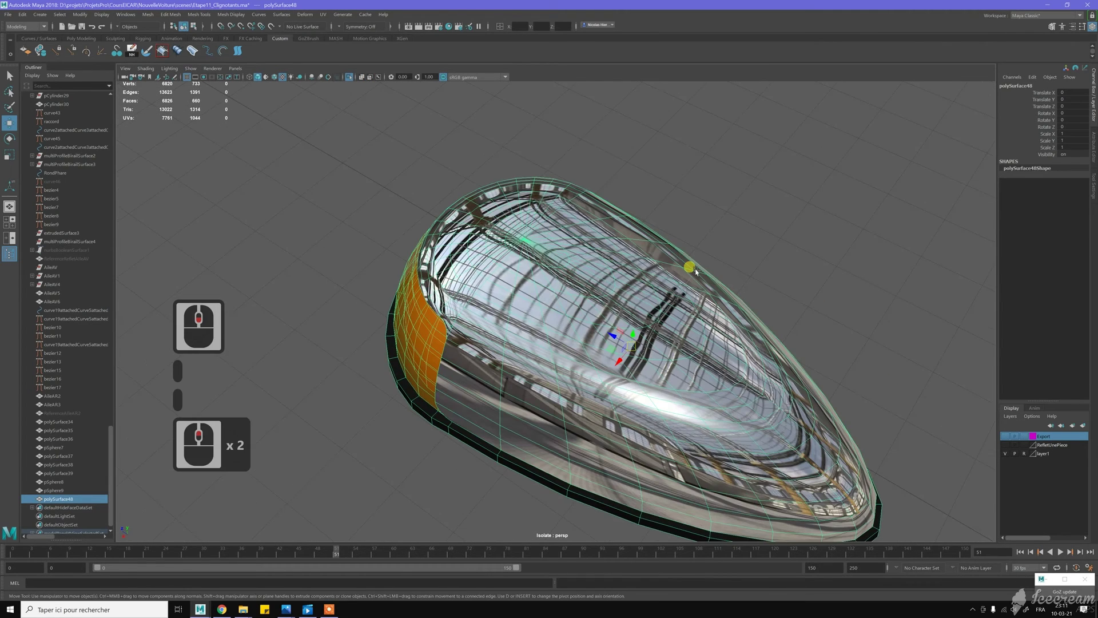
alt+middle_drag(696, 271, 687, 257)
click(789, 250)
alt+drag(763, 282, 669, 252)
alt+middle_drag(610, 257, 611, 258)
Select the edge loops along the turn signal's mirror seam on the inner housing, rim and front glass
click(598, 257)
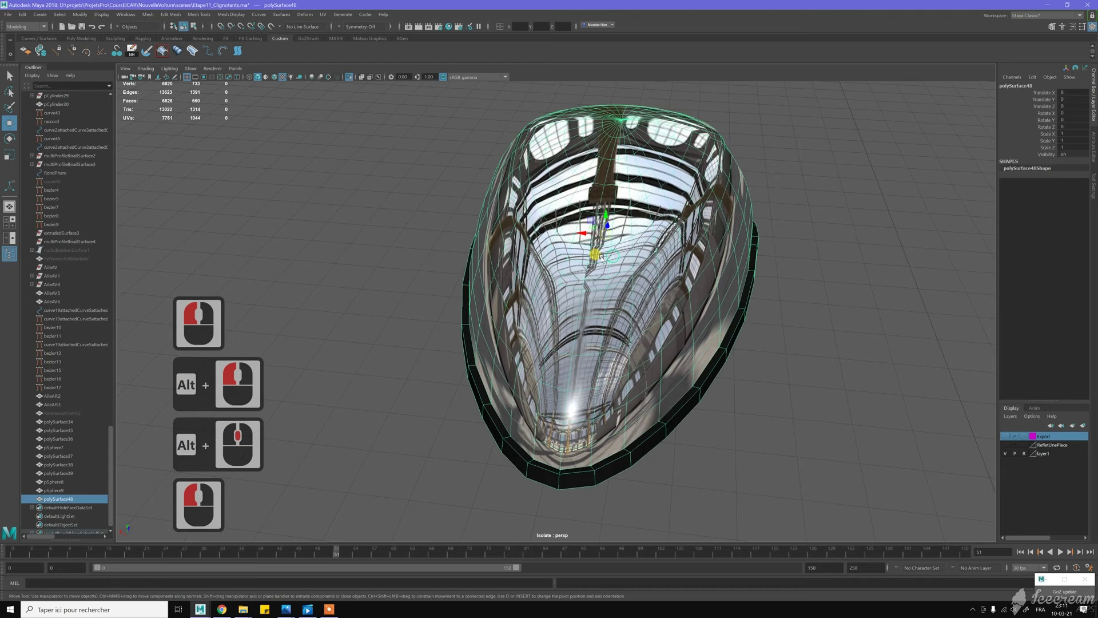
right_drag(603, 259, 593, 264)
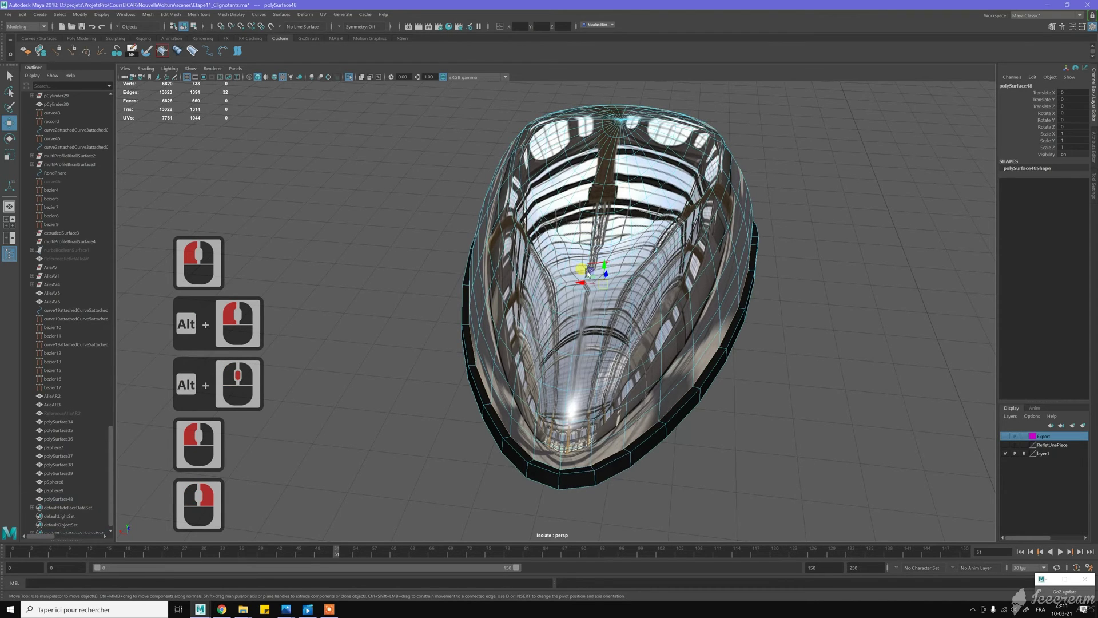
double_click(608, 372)
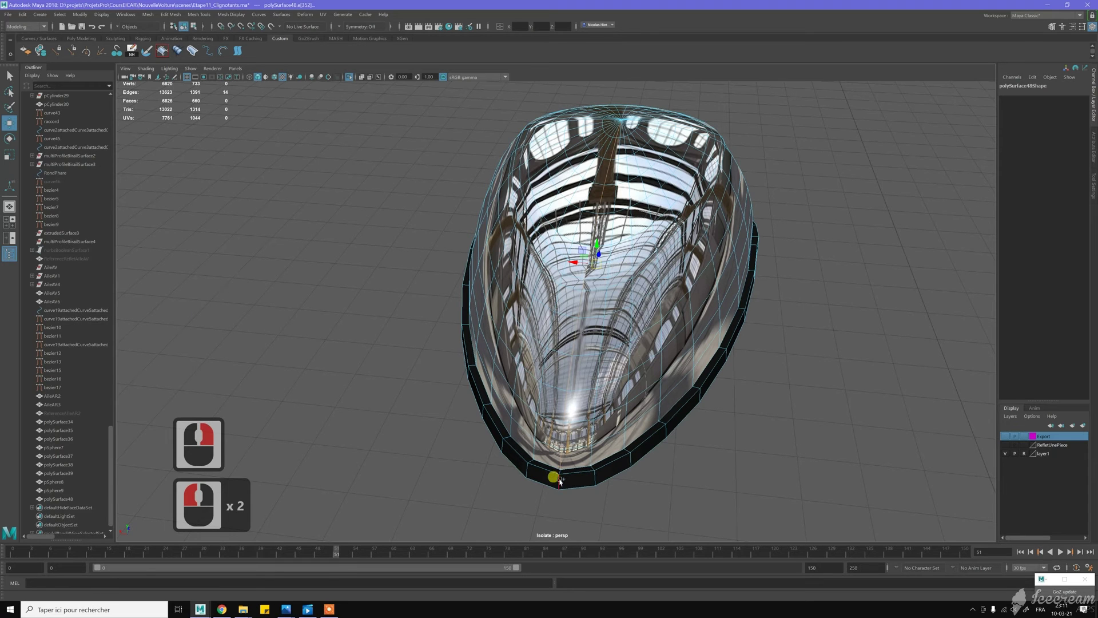
shift+double_click(682, 422)
alt+drag(682, 422, 590, 391)
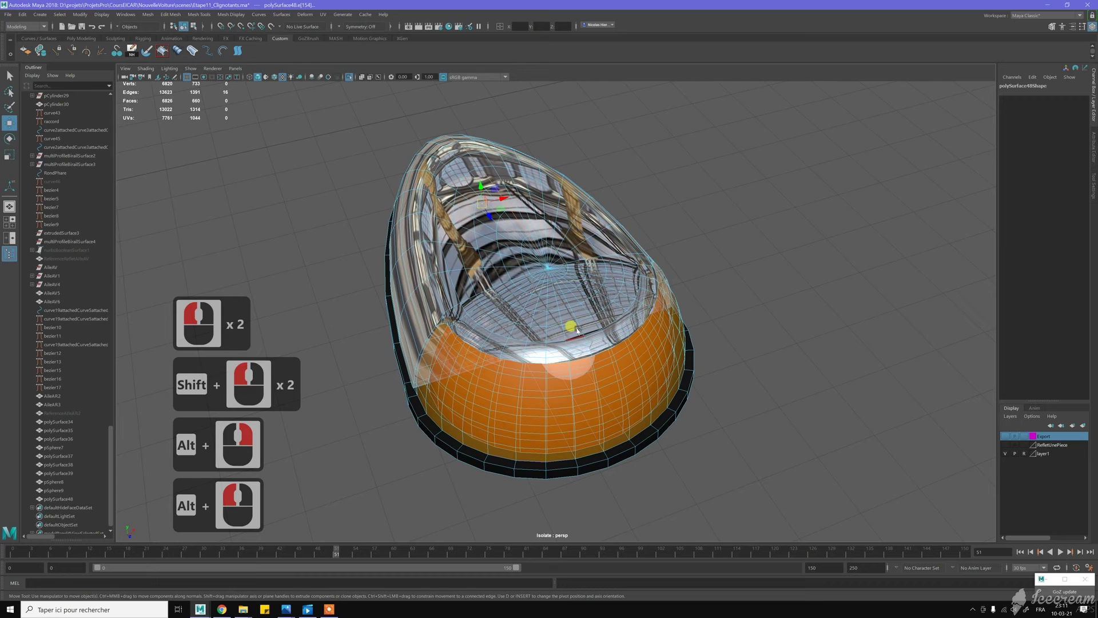
shift+double_click(595, 388)
shift+double_click(596, 389)
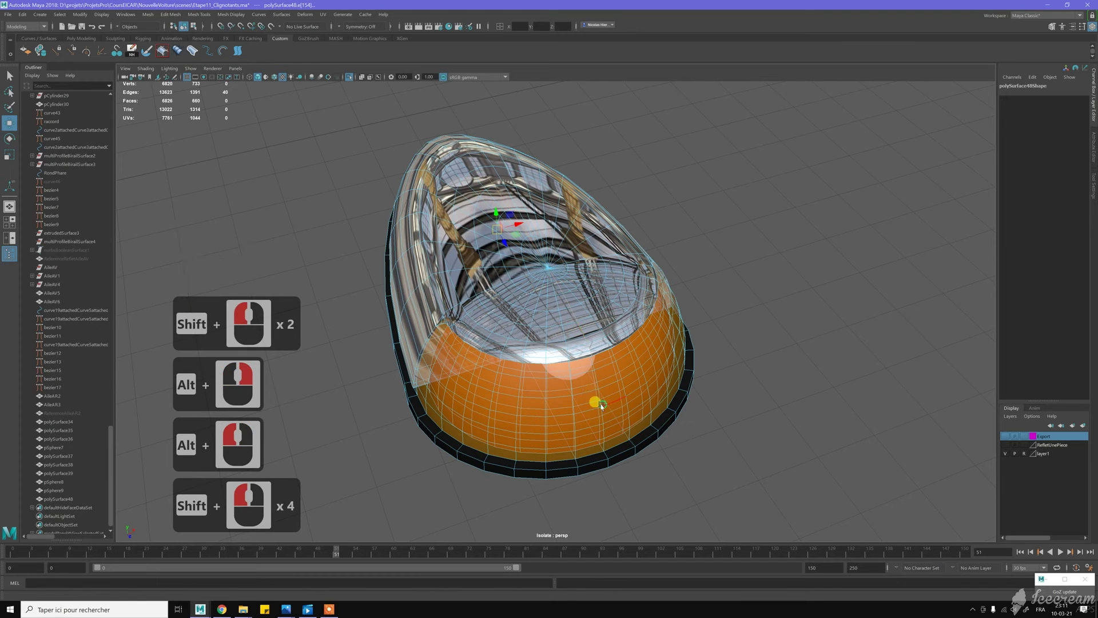
shift+double_click(612, 395)
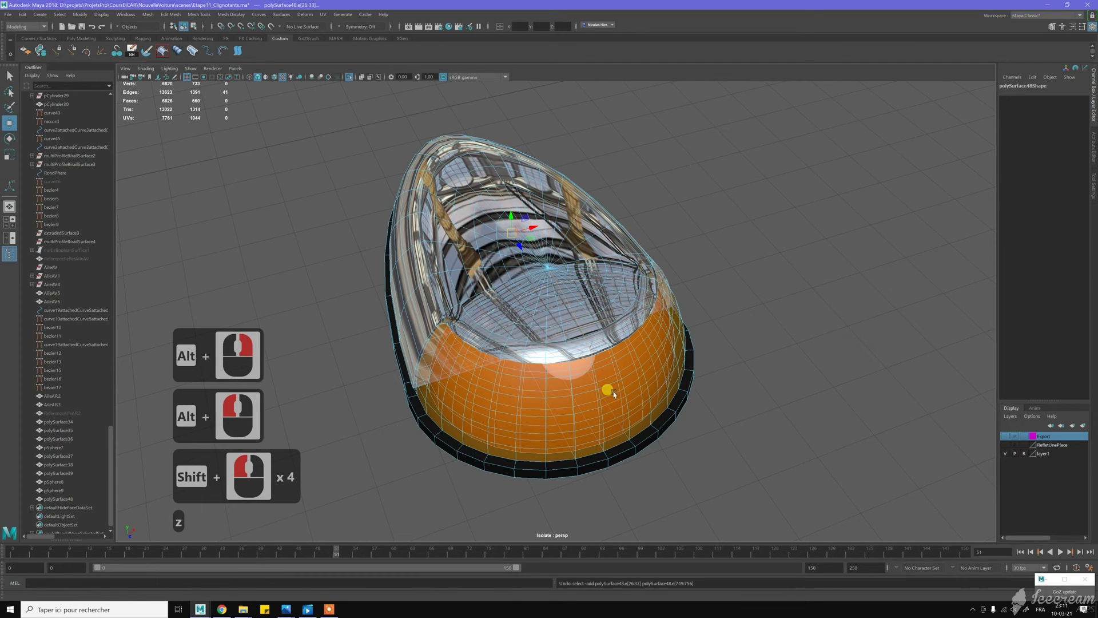
key(z)
key(z)
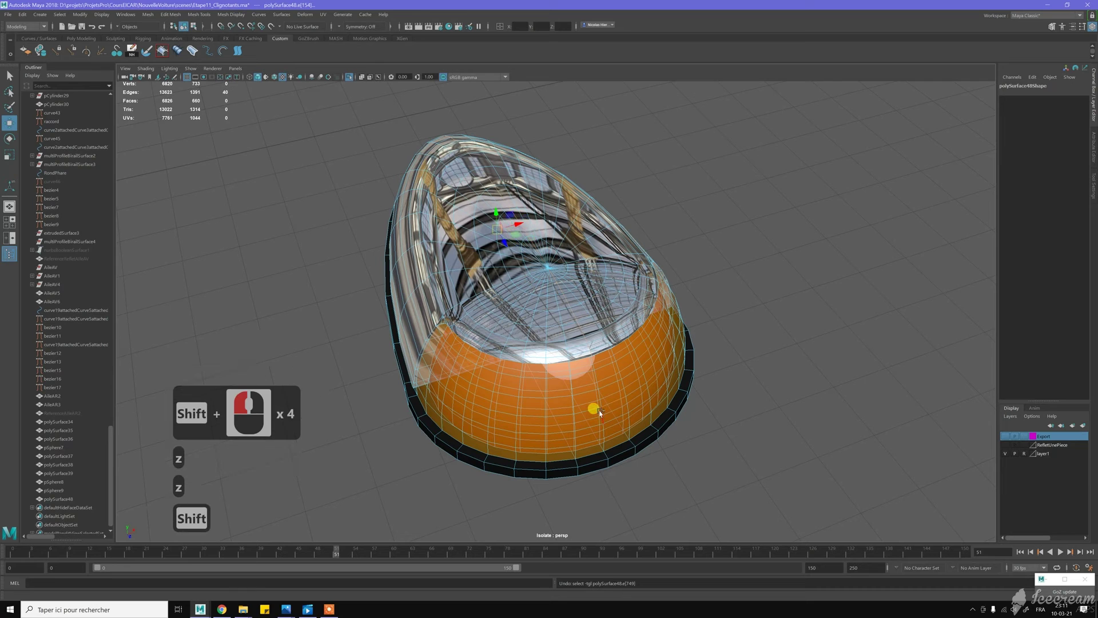
Add the remaining seam edges on the front glass and base rim to the selection and soften all selected edges
shift+double_click(602, 380)
alt+drag(612, 382, 615, 380)
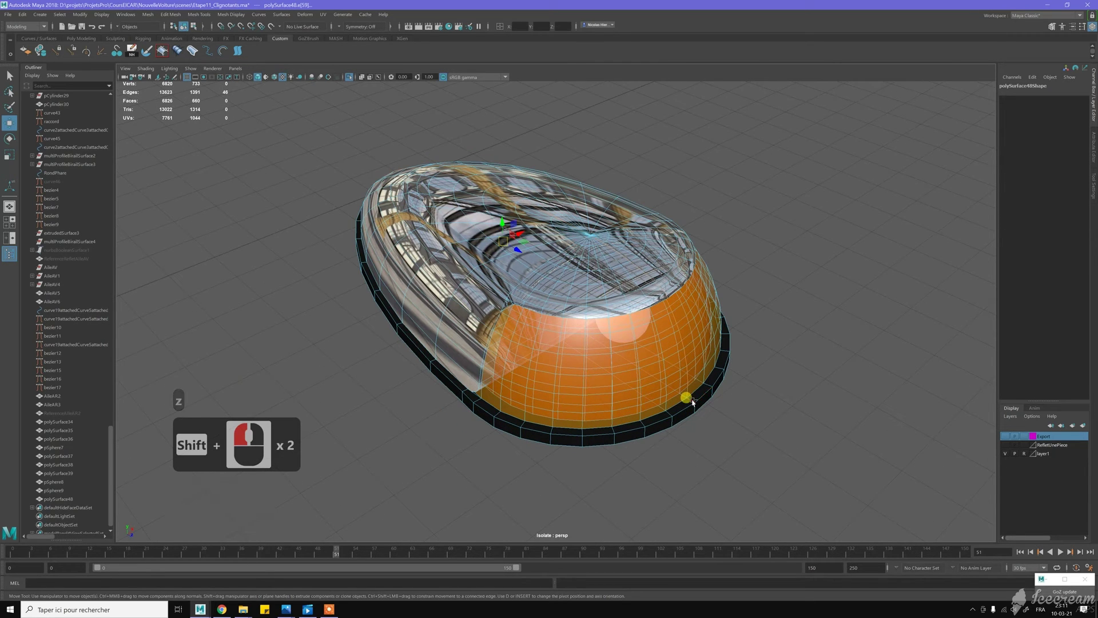
shift+double_click(722, 385)
shift+right_click(746, 375)
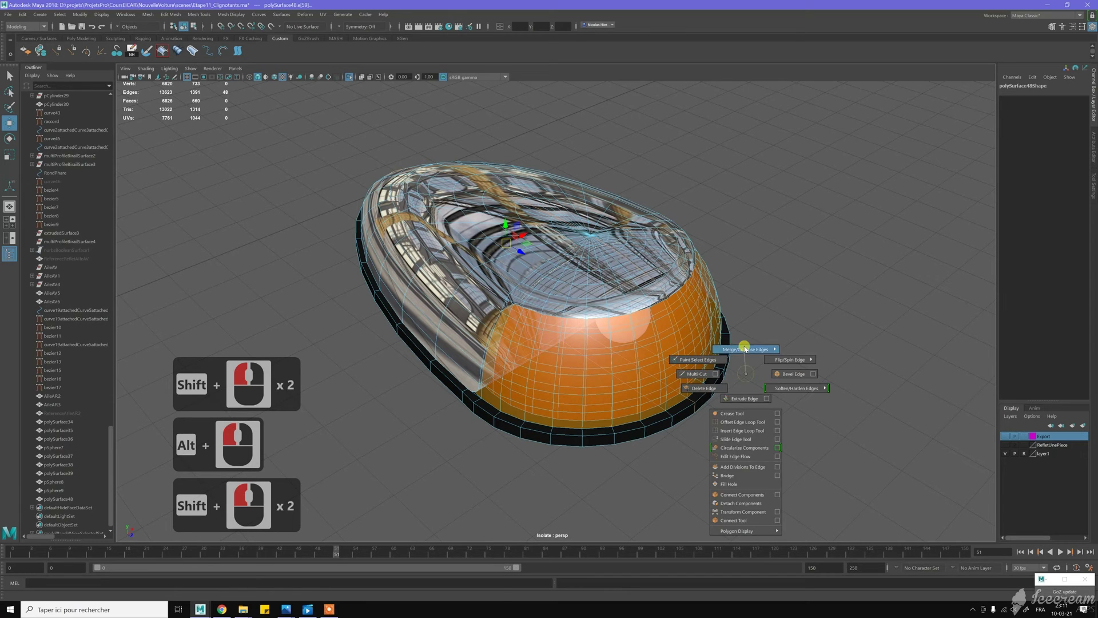
mouse_move(746, 349)
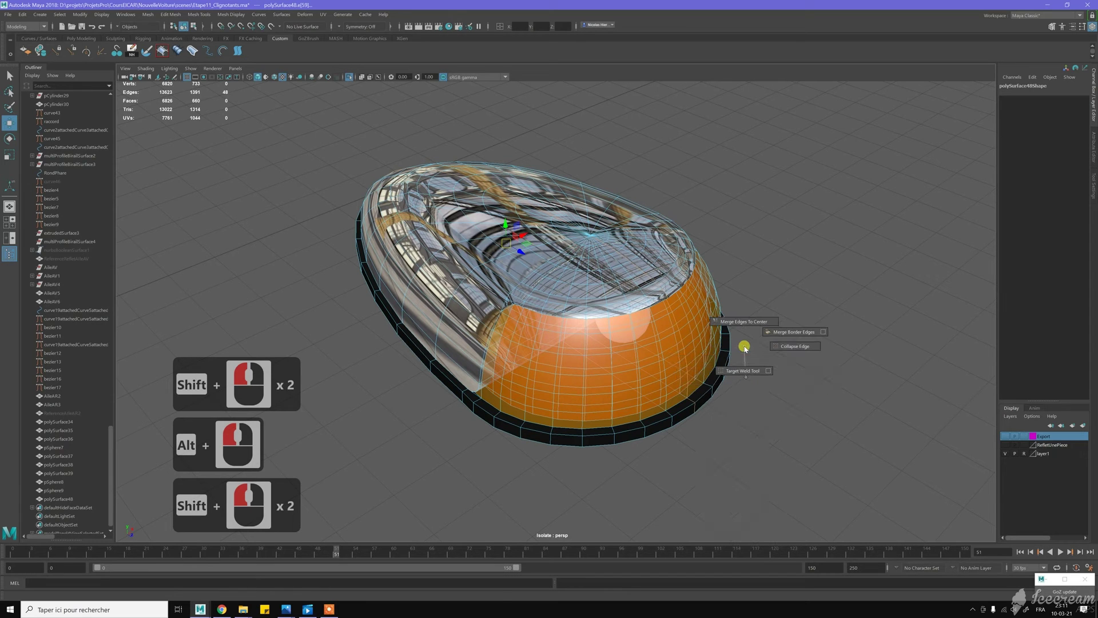
shift+right_click(747, 379)
mouse_move(775, 392)
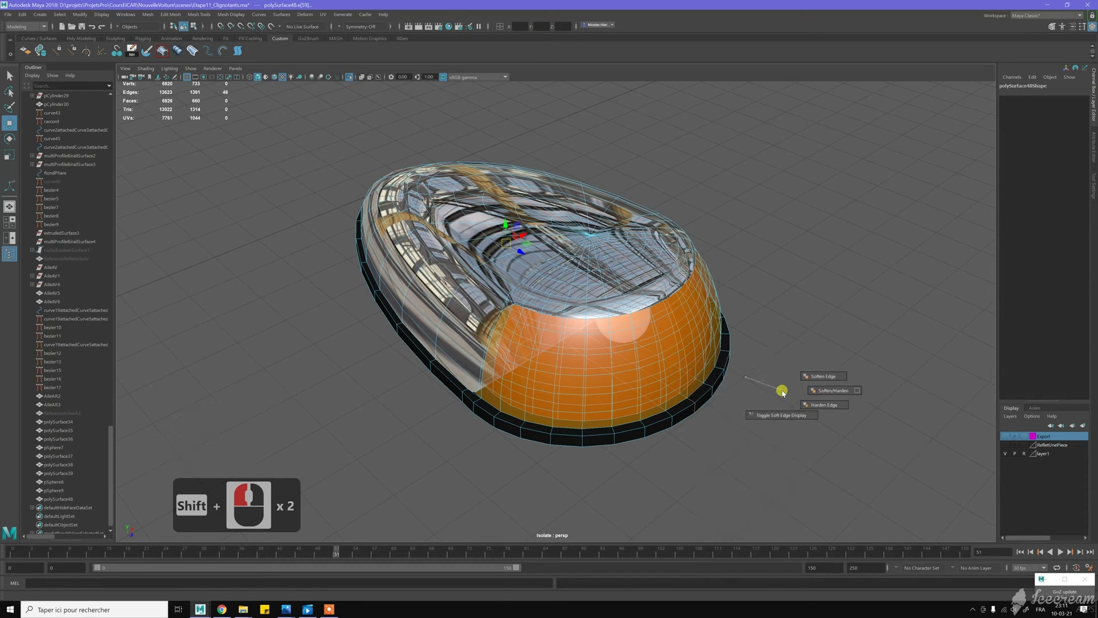
shift+right_click(814, 378)
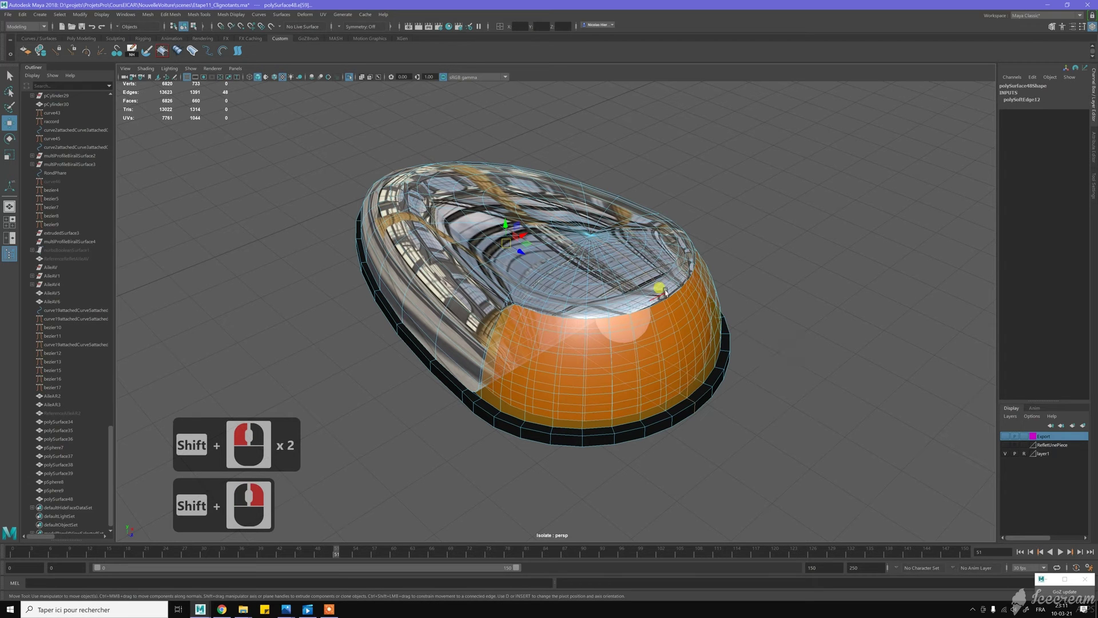
Select the edge loop along the underside of the turn signal's base rim and soften it
key(w)
alt+right_drag(736, 382, 749, 407)
alt+drag(776, 393, 717, 368)
alt+middle_drag(714, 369, 598, 384)
alt+right_drag(726, 419, 899, 507)
alt+drag(657, 311, 527, 310)
alt+middle_drag(550, 281, 601, 322)
alt+right_drag(601, 321, 763, 426)
alt+drag(764, 426, 675, 344)
alt+middle_drag(676, 344, 847, 366)
alt+right_drag(848, 367, 809, 334)
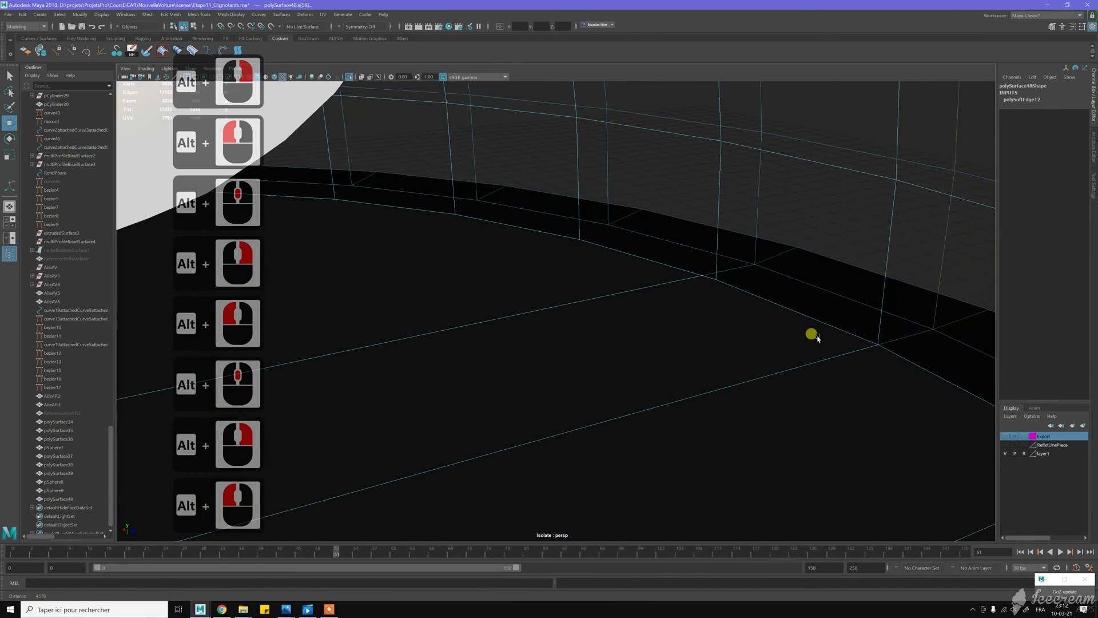
alt+middle_drag(814, 335, 770, 331)
double_click(798, 314)
scroll(726, 363, down, 11)
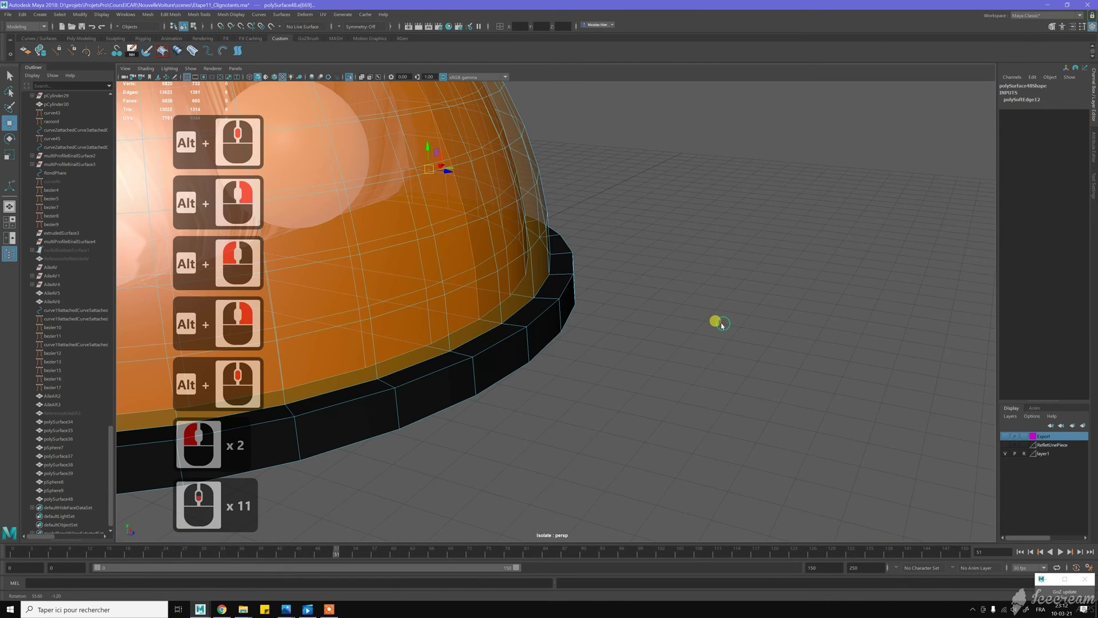
shift+right_drag(657, 289, 738, 291)
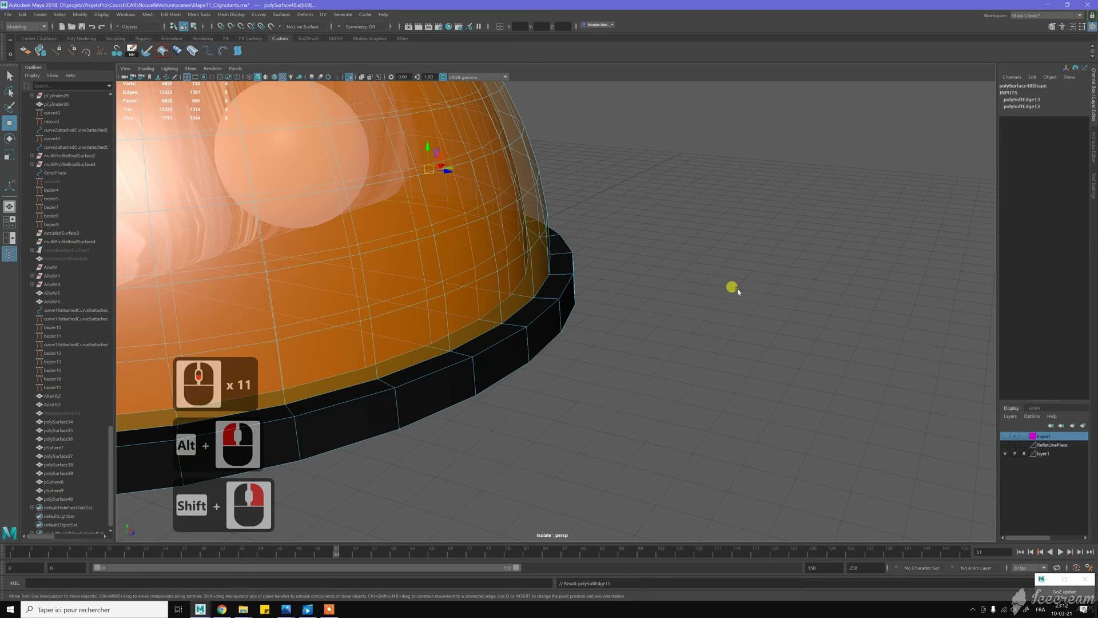
key(w)
Return the turn signal to object mode and clear the selection
scroll(664, 315, down, 7)
alt+middle_drag(623, 312, 705, 341)
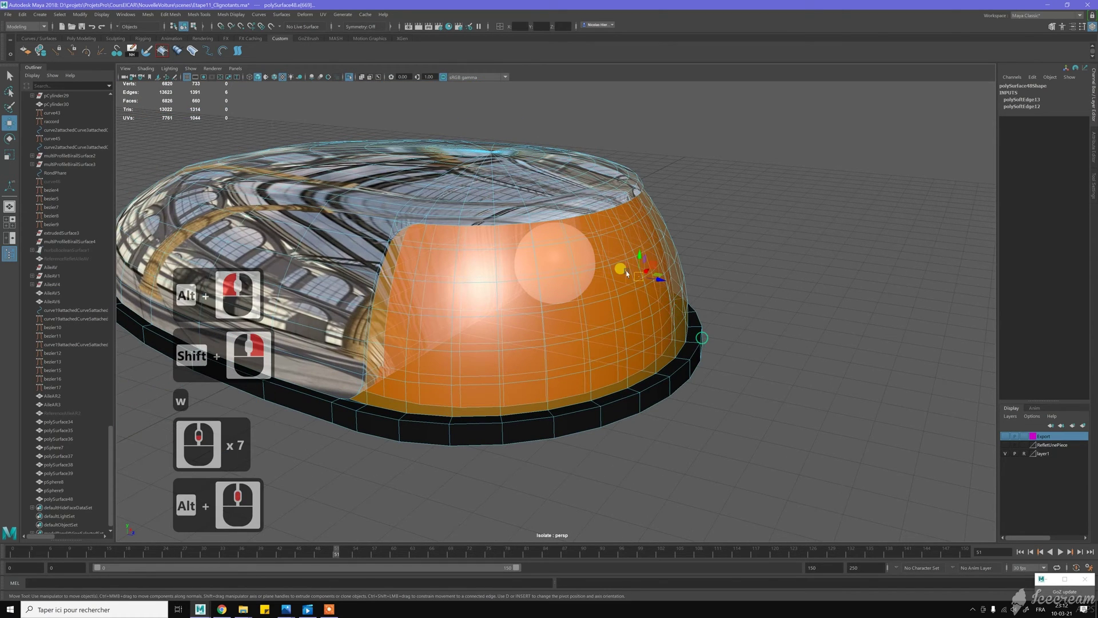
right_drag(628, 271, 634, 270)
right_drag(723, 243, 725, 244)
click(744, 341)
Raise the bulb sphere inside the orange lens to a Translate Y of about -0.389 and shift it along Z toward the front
scroll(727, 330, down, 3)
alt+drag(726, 330, 637, 353)
alt+right_drag(637, 353, 577, 303)
alt+middle_drag(578, 303, 687, 407)
alt+scroll(727, 380, up, 9)
alt+drag(734, 383, 749, 400)
alt+middle_drag(738, 374, 624, 298)
alt+middle_drag(681, 320, 677, 307)
alt+right_drag(733, 404, 676, 348)
click(723, 355)
click(721, 356)
key(w)
alt+scroll(620, 326, down, 11)
scroll(659, 313, down, 8)
alt+drag(659, 313, 594, 334)
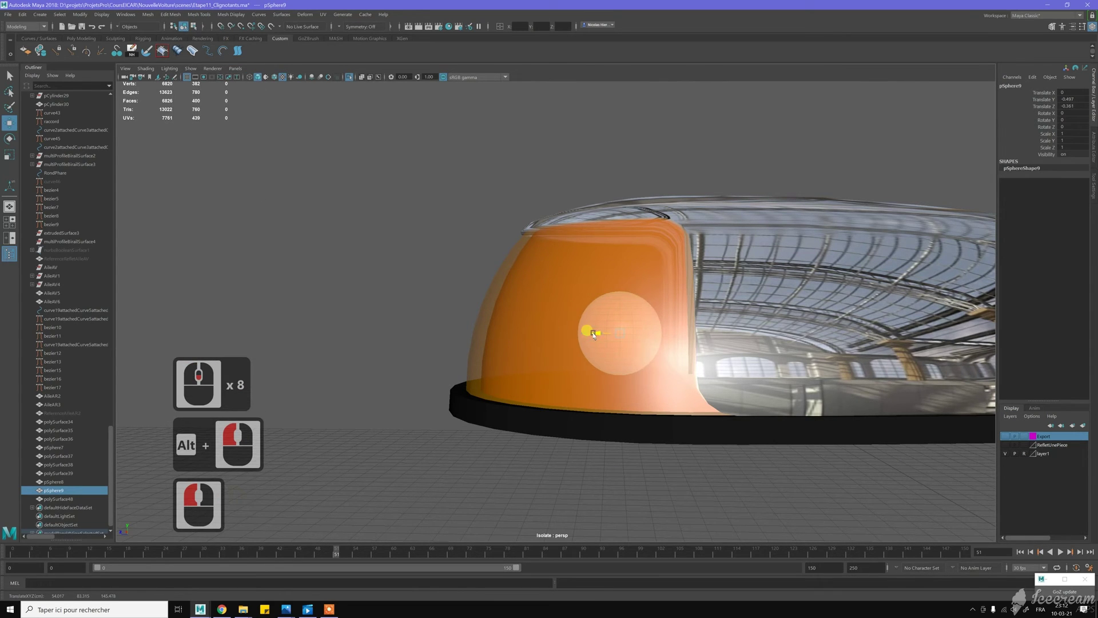
alt+drag(578, 287, 586, 263)
click(585, 294)
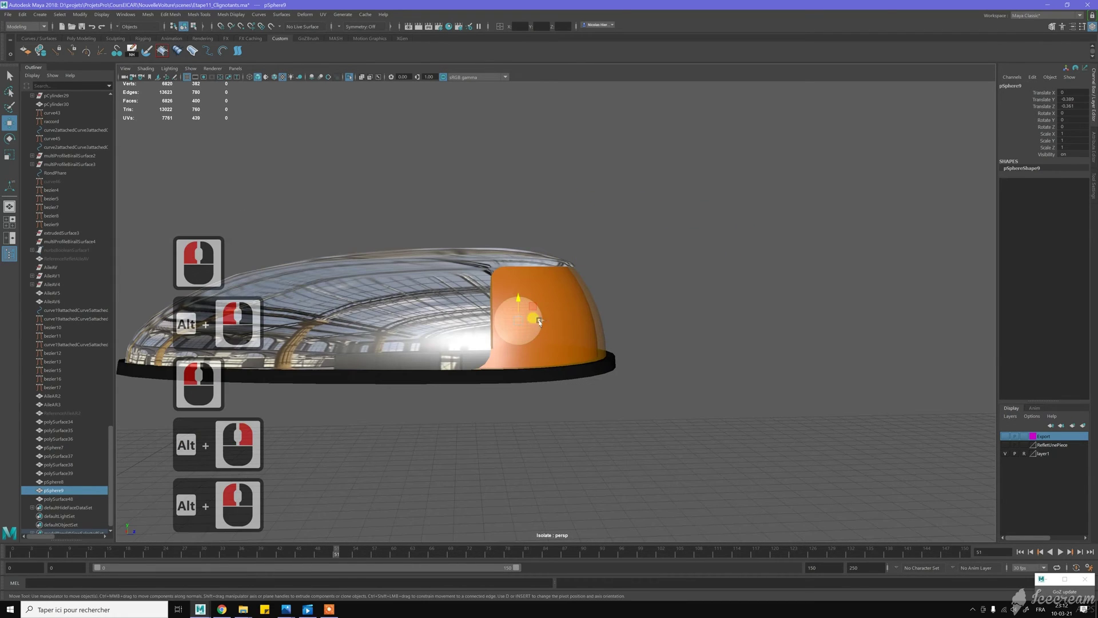
drag(539, 322, 547, 318)
Delete the bulb sphere's non-deformer history and deselect it
alt+drag(743, 363, 667, 372)
key(alt+d)
middle_click(666, 372)
middle_click(665, 372)
click(664, 373)
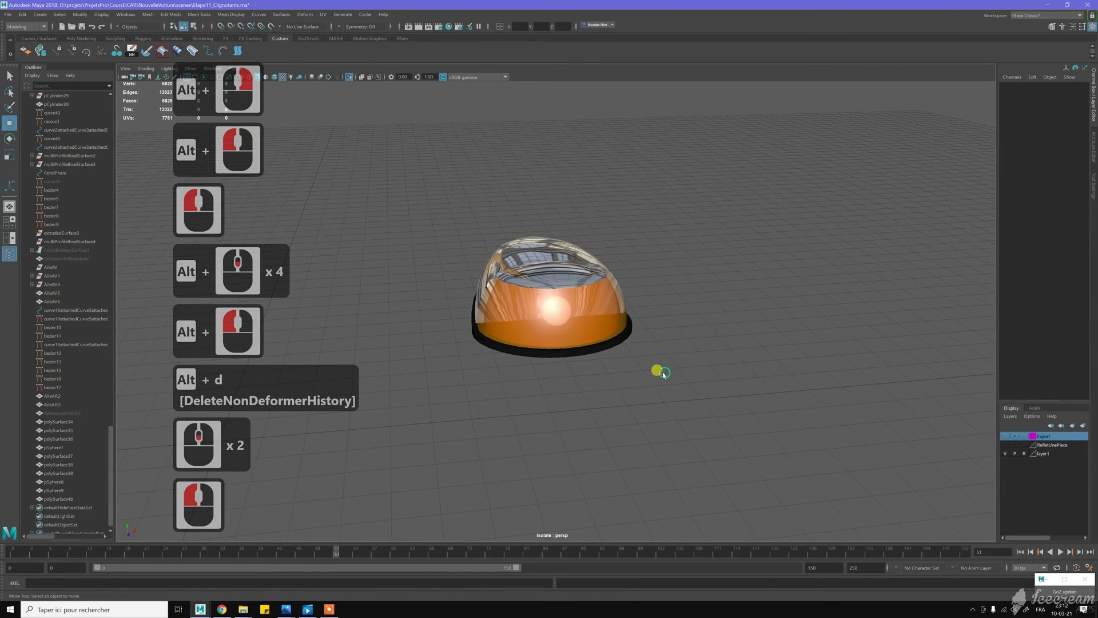
Examine the bulb's placement and the lens reflections from several angles
alt+drag(663, 373, 586, 345)
alt+right_drag(586, 344, 721, 421)
alt+drag(721, 421, 640, 388)
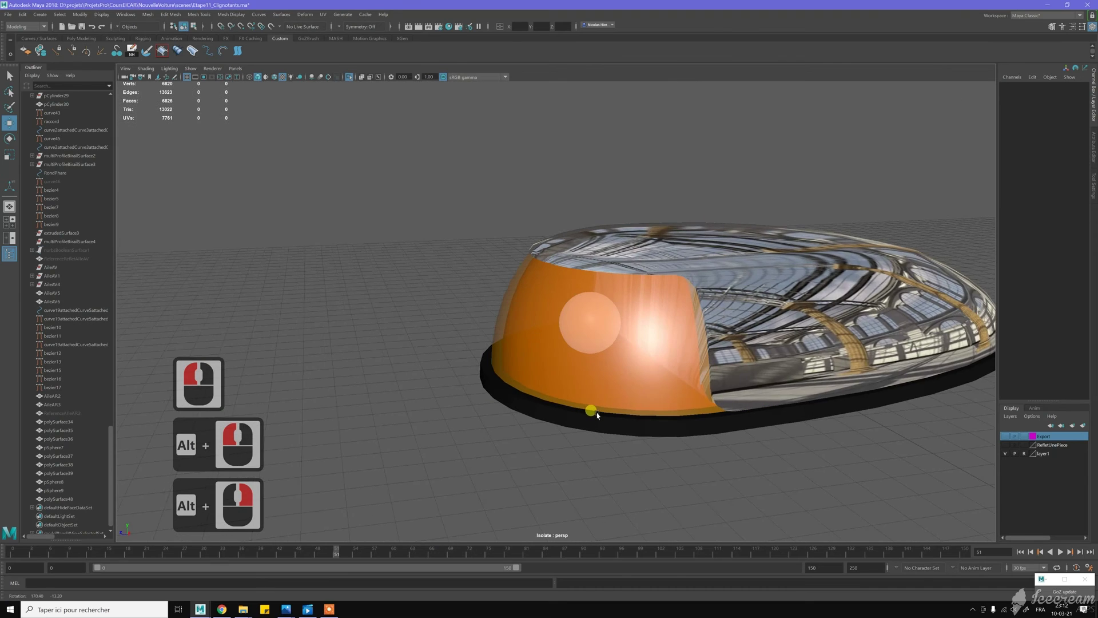
alt+scroll(597, 415, down, 7)
scroll(656, 399, down, 7)
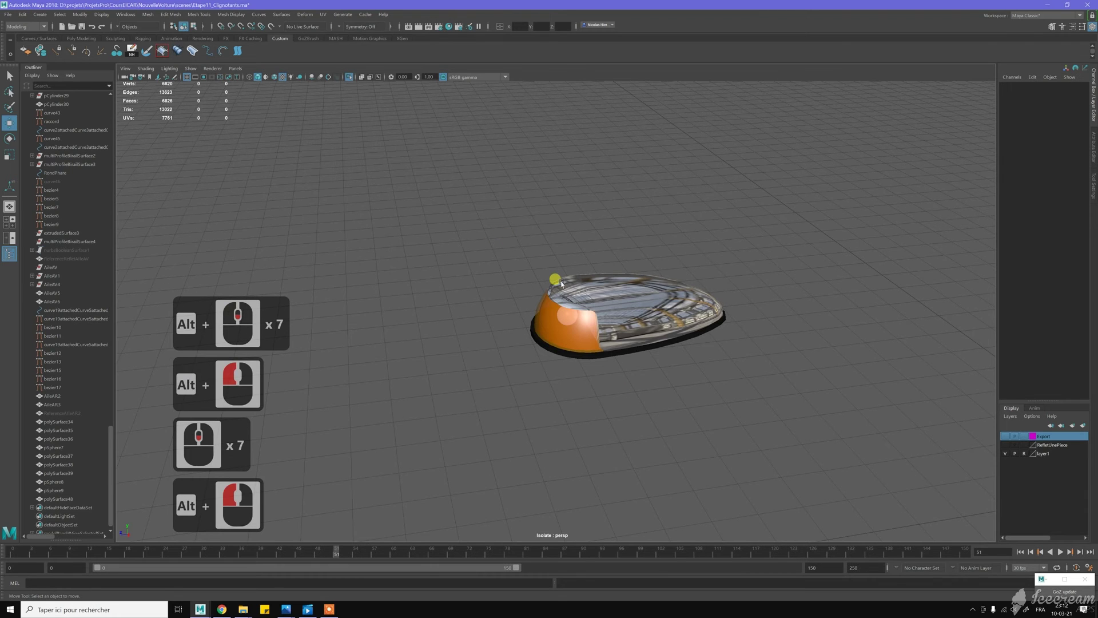
scroll(606, 330, up, 9)
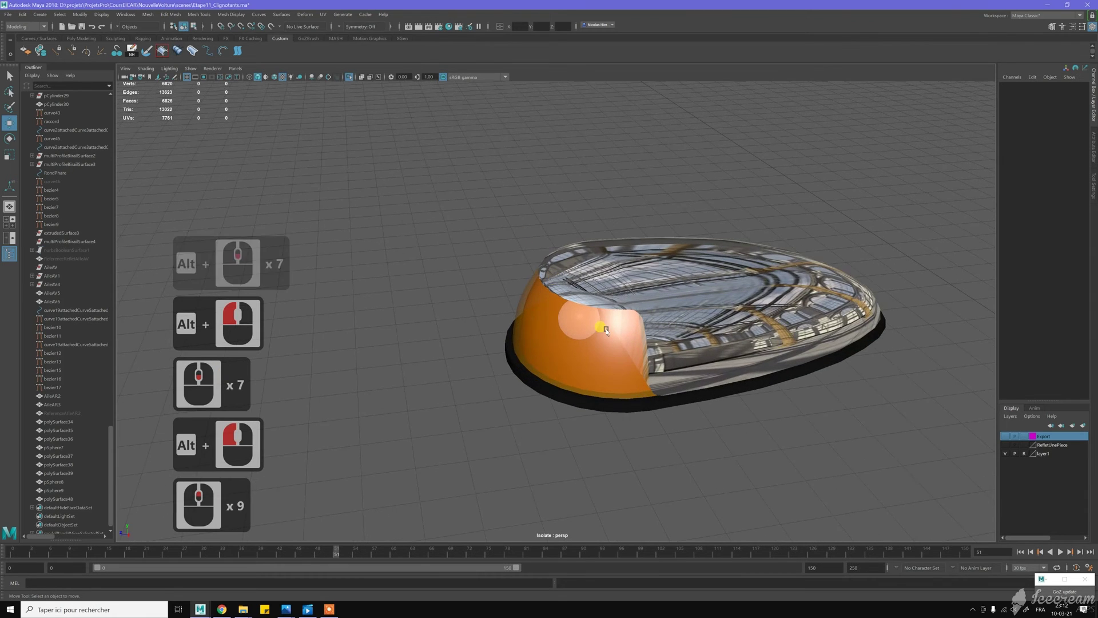
scroll(606, 330, up, 5)
Select the turn signal shell together with the bulb sphere and combine them into one mesh
click(680, 362)
alt+drag(680, 362, 638, 338)
alt+right_drag(633, 337, 829, 432)
mouse_move(768, 395)
alt+mouse_down()
mouse_move(755, 382)
mouse_move(753, 407)
alt+mouse_up()
alt+right_drag(753, 407, 692, 341)
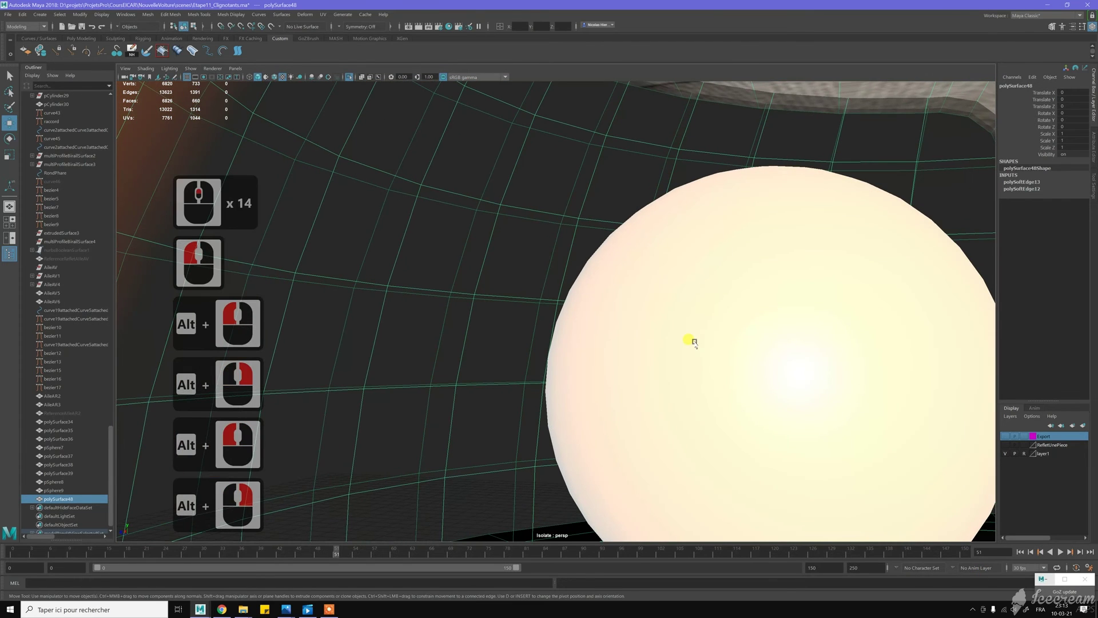
shift+click(713, 378)
scroll(713, 379, down, 15)
alt+drag(713, 379, 618, 335)
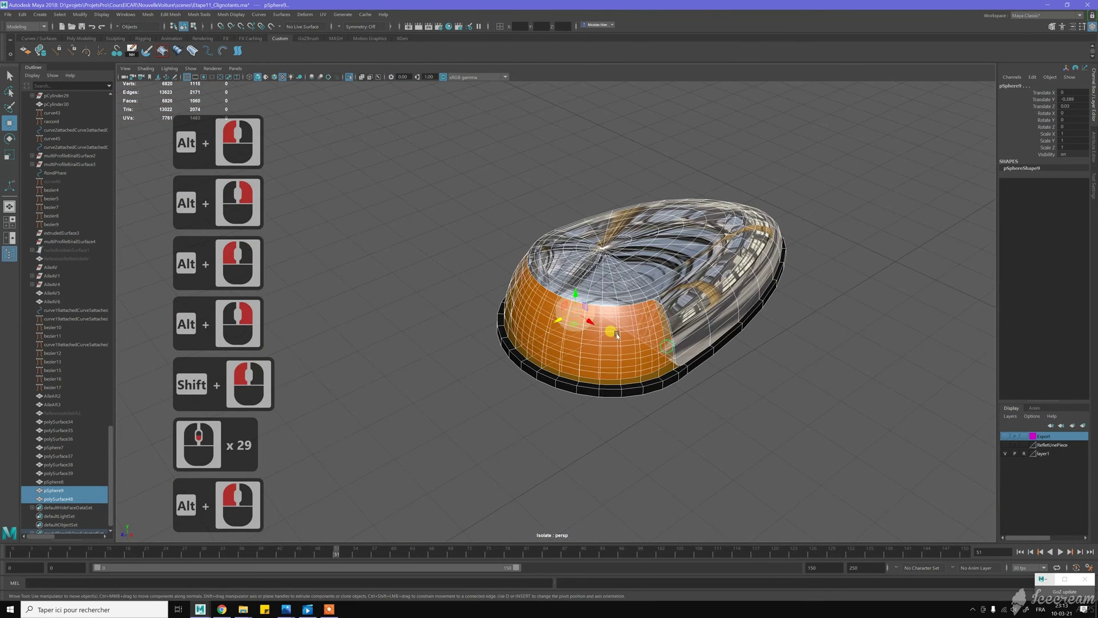
shift+right_drag(474, 297, 470, 451)
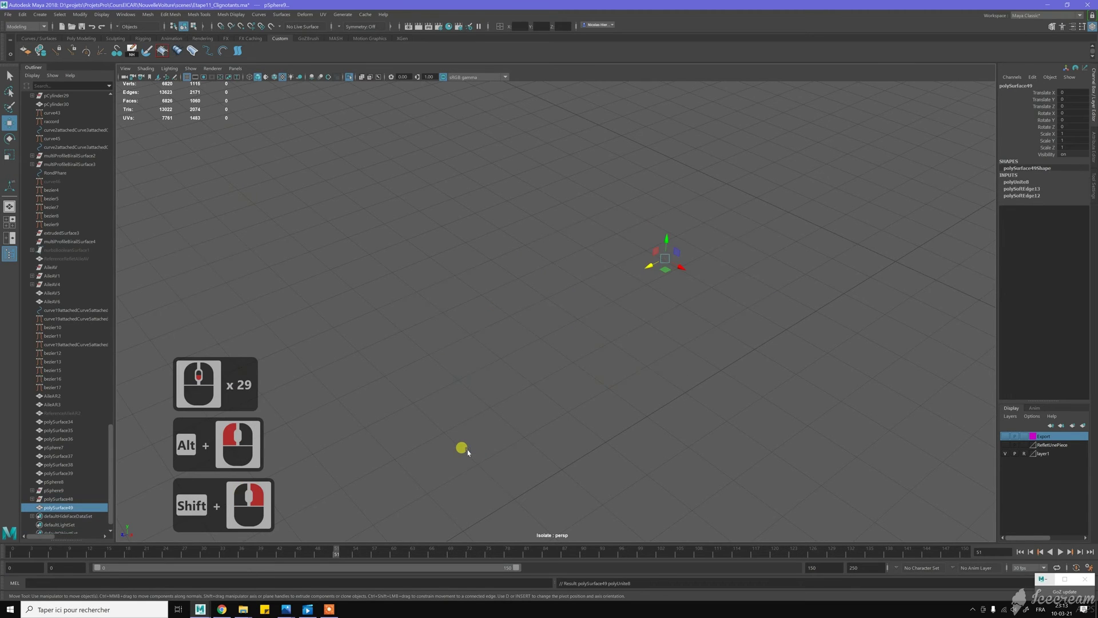
Delete the combined turn signal's non-deformer history and freeze its transformations
key(alt+d)
key(alt+f)
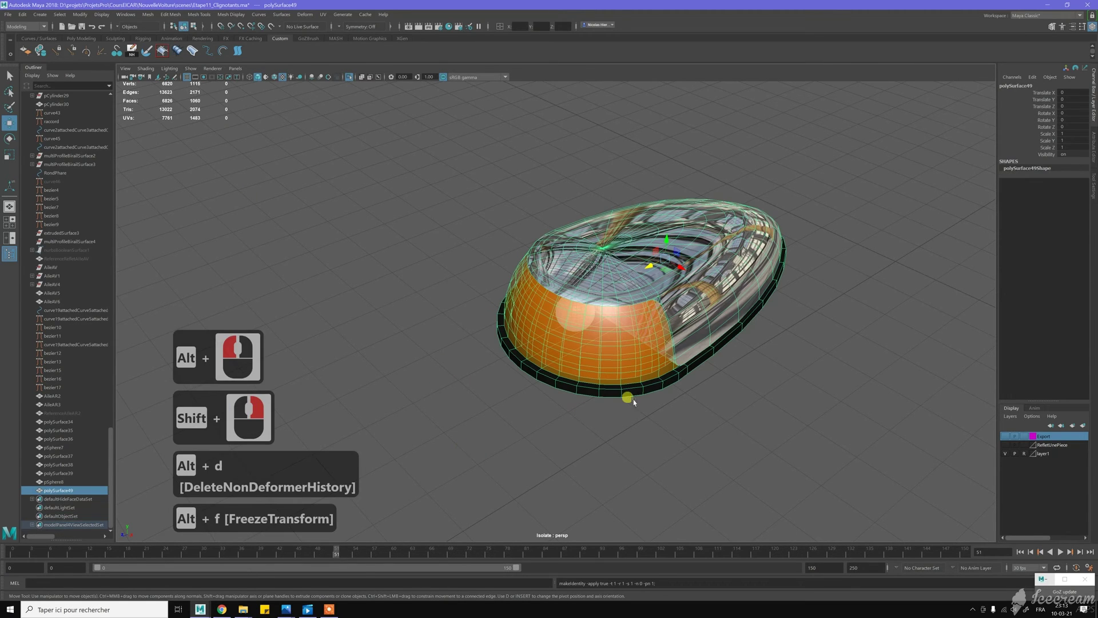
key(w)
Deselect the turn signal and turn off isolation in the perspective view to show the rest of the scene
alt+drag(693, 368, 669, 387)
alt+right_drag(669, 387, 732, 341)
click(788, 460)
alt+drag(763, 461, 559, 352)
alt+scroll(739, 412, down, 4)
alt+scroll(611, 362, down, 1)
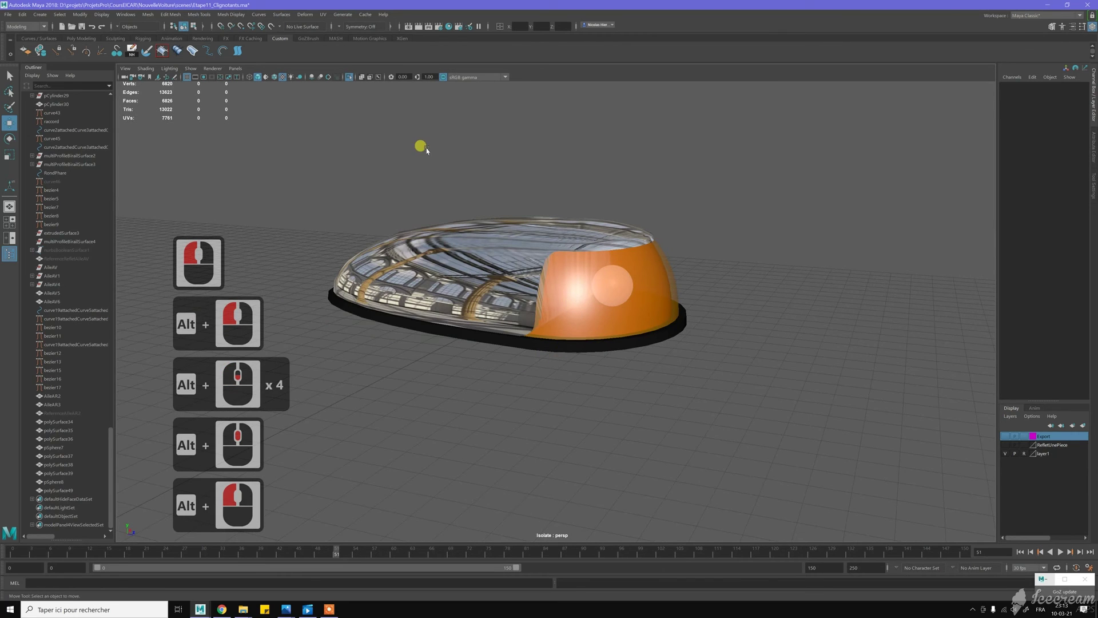
click(348, 77)
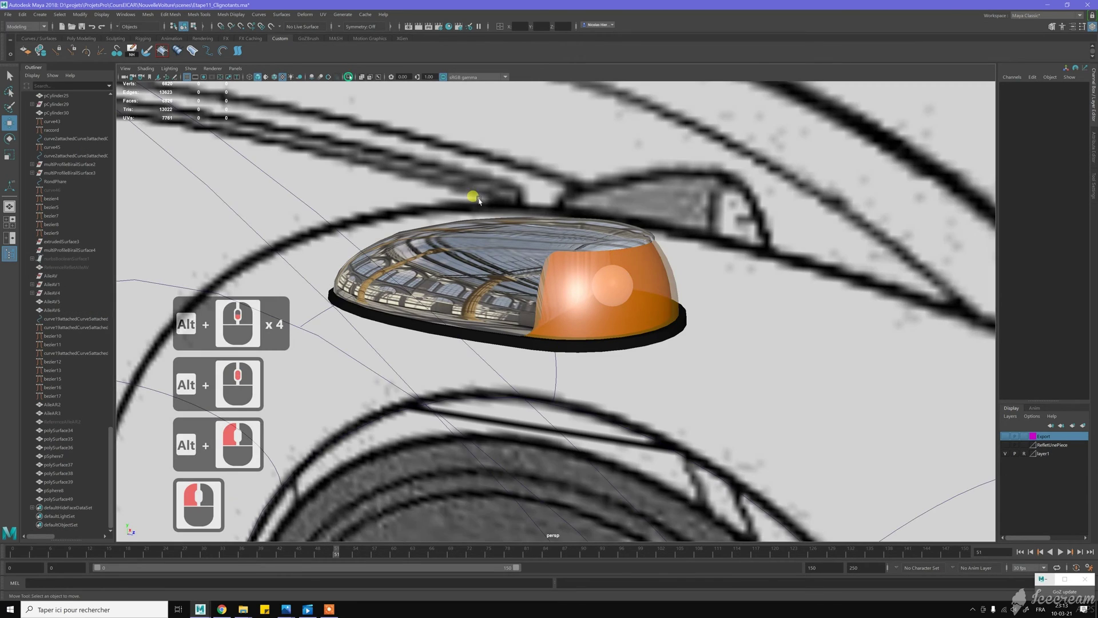
scroll(570, 255, down, 5)
Move the turn signal's pivot down to its base with vertex snapping, working in the four-view layout
click(572, 267)
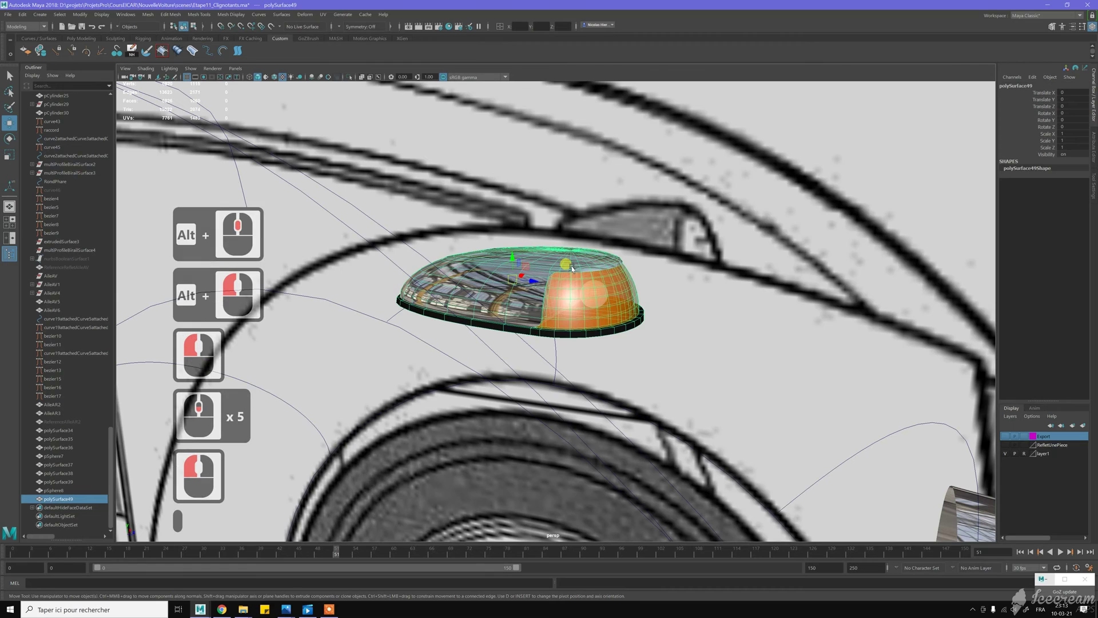
key(space)
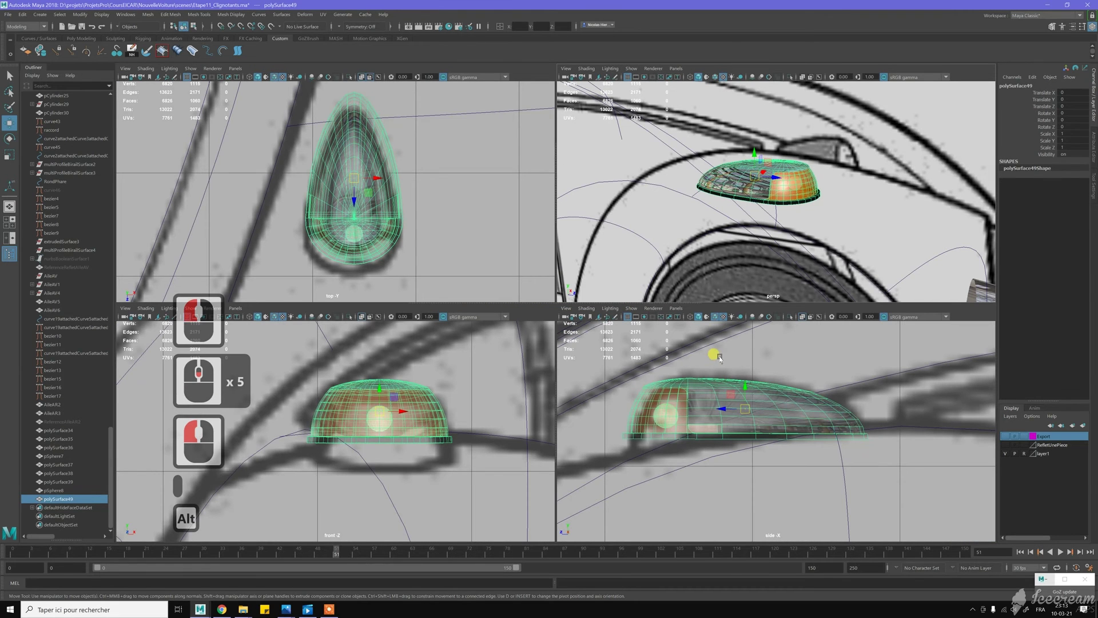
key(Insert)
click(744, 382)
key(v)
drag(743, 382, 745, 438)
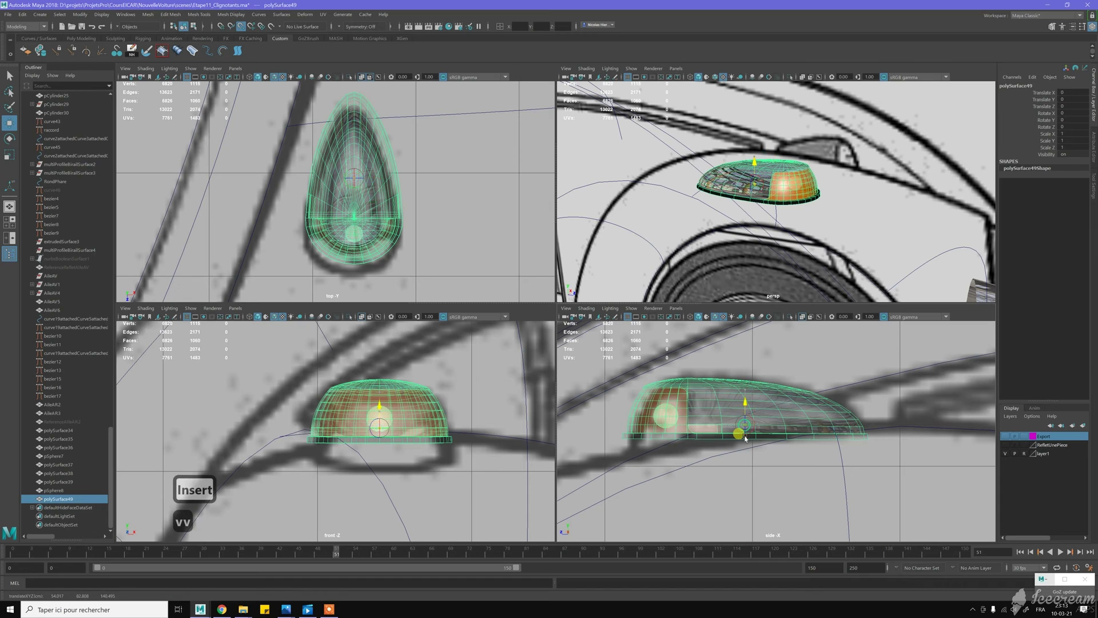
key(Insert)
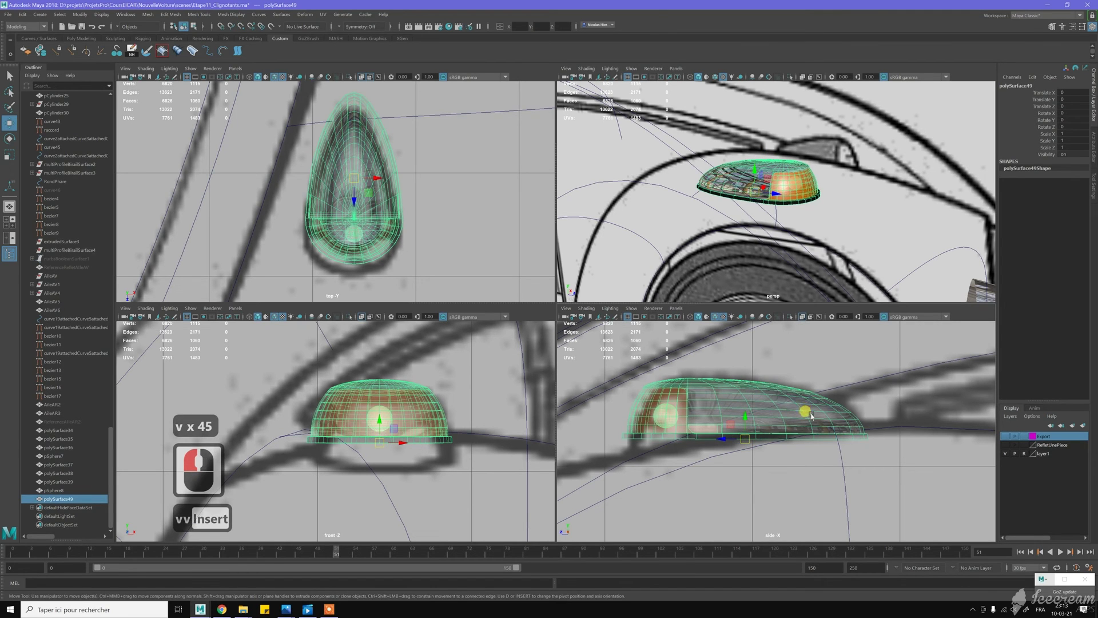
Make the car body's display layer visible around the turn signal
click(1005, 436)
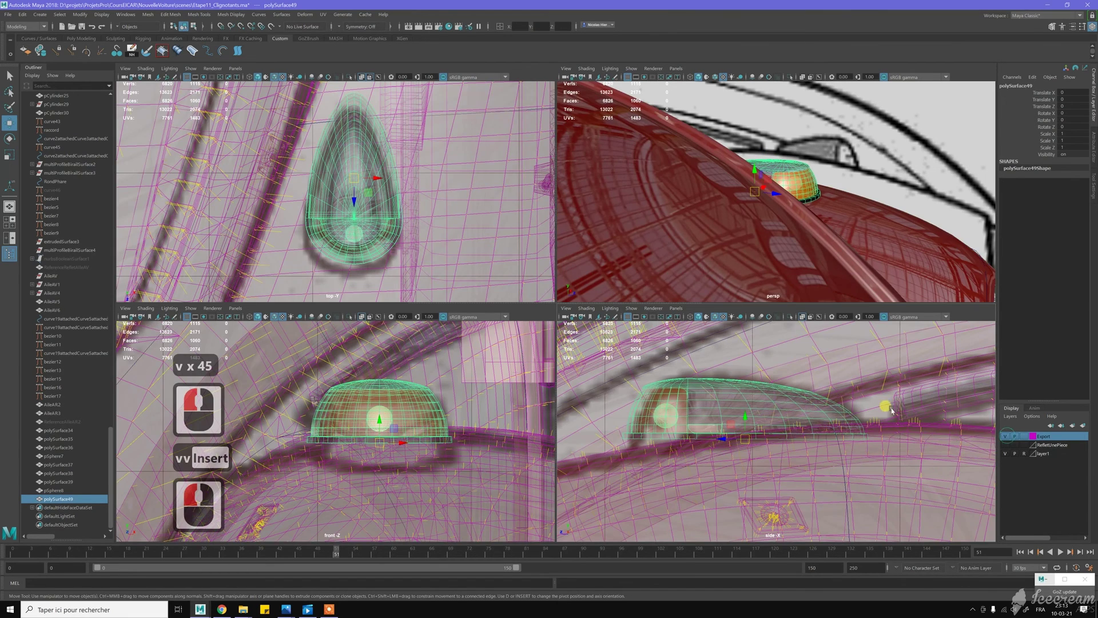
scroll(812, 230, up, 2)
alt+drag(834, 229, 732, 219)
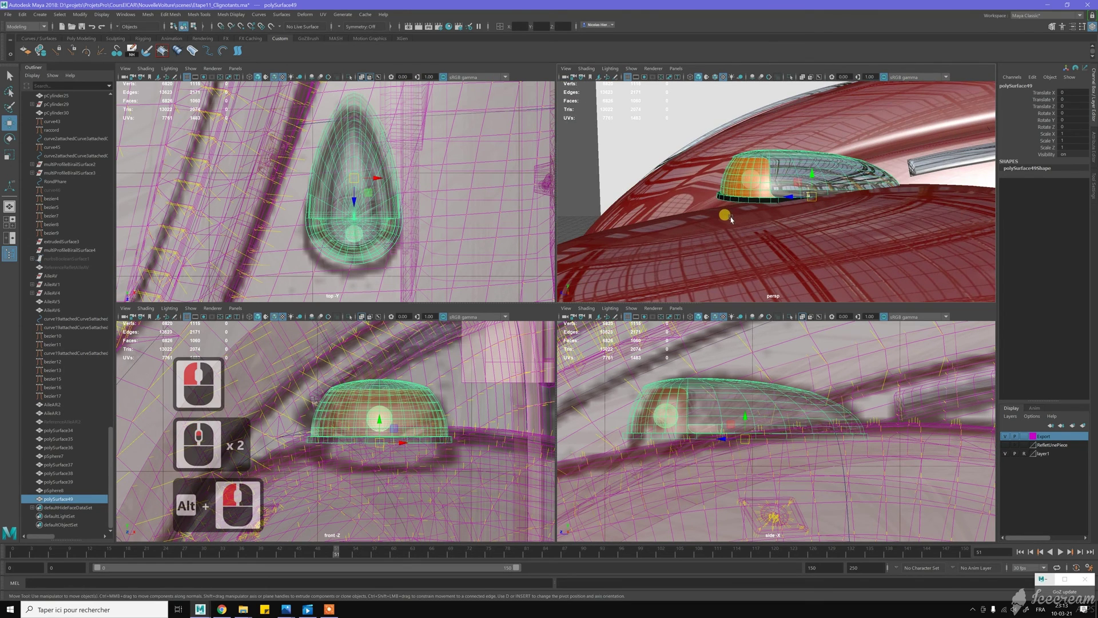
Rotate the turn signal about its X axis to follow the fender's slope
key(e)
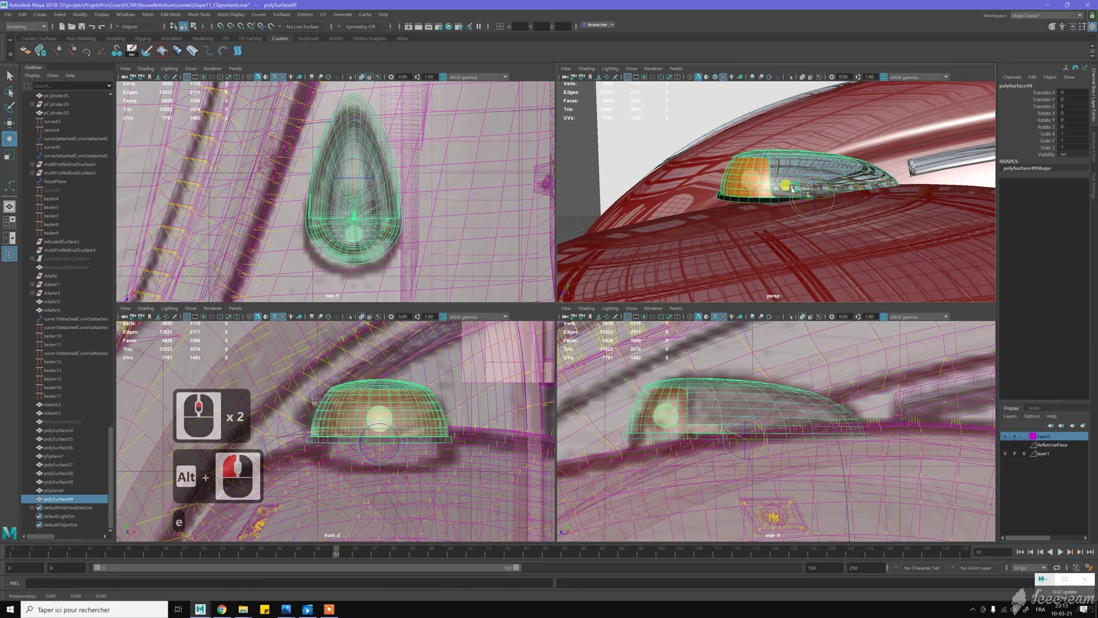
drag(792, 191, 784, 193)
drag(695, 206, 667, 227)
middle_click(707, 209)
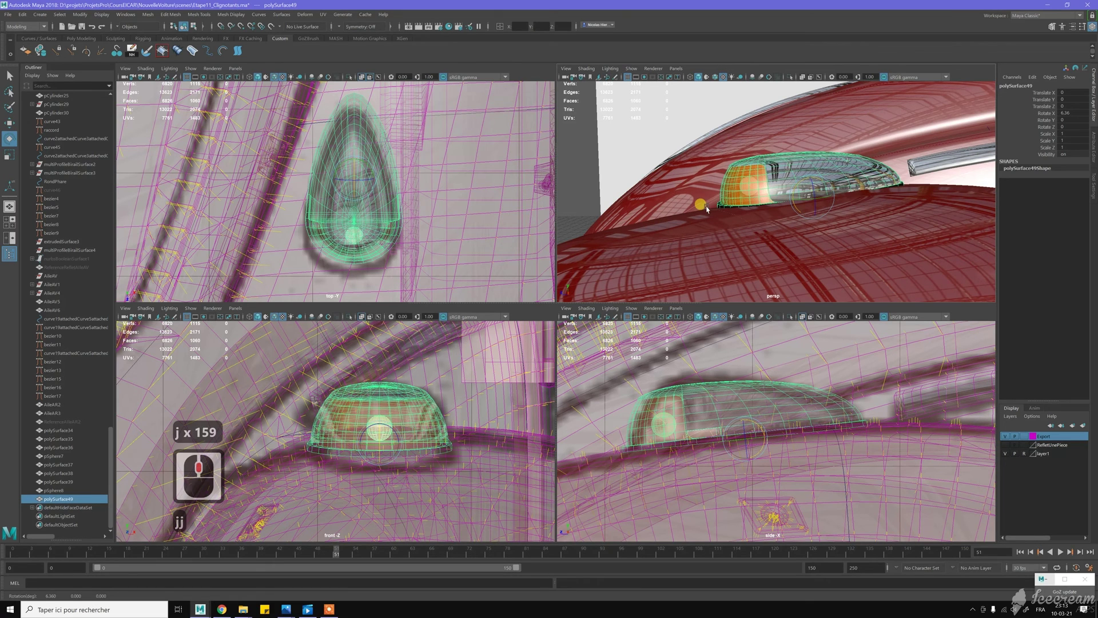
Set the Move tool's axis orientation to Object and raise the turn signal slightly along its own vertical axis
key(w)
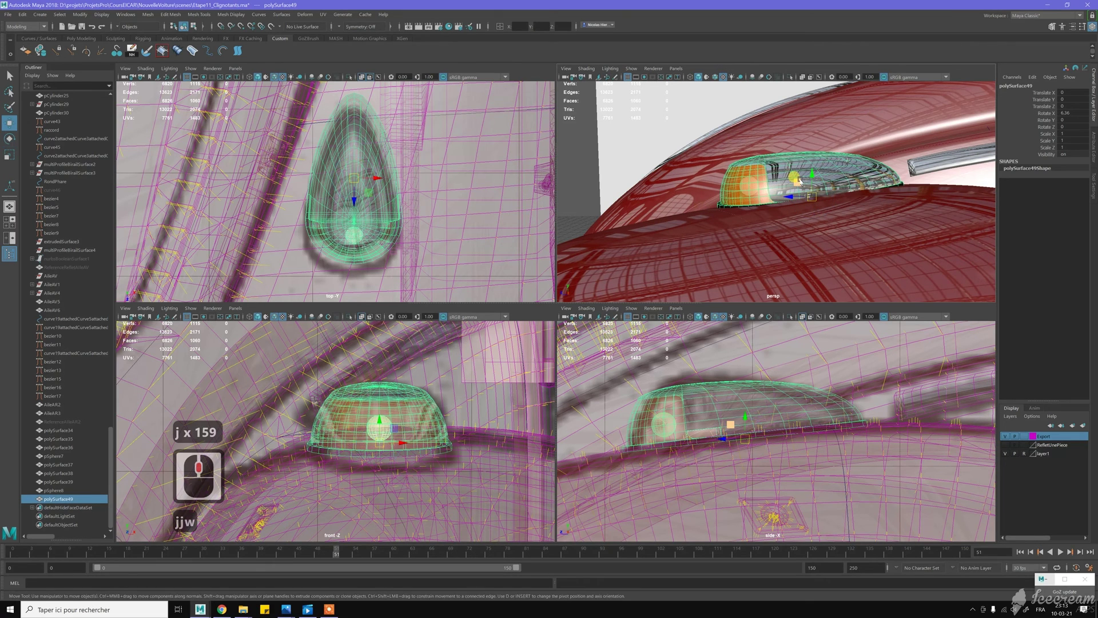
click(1092, 181)
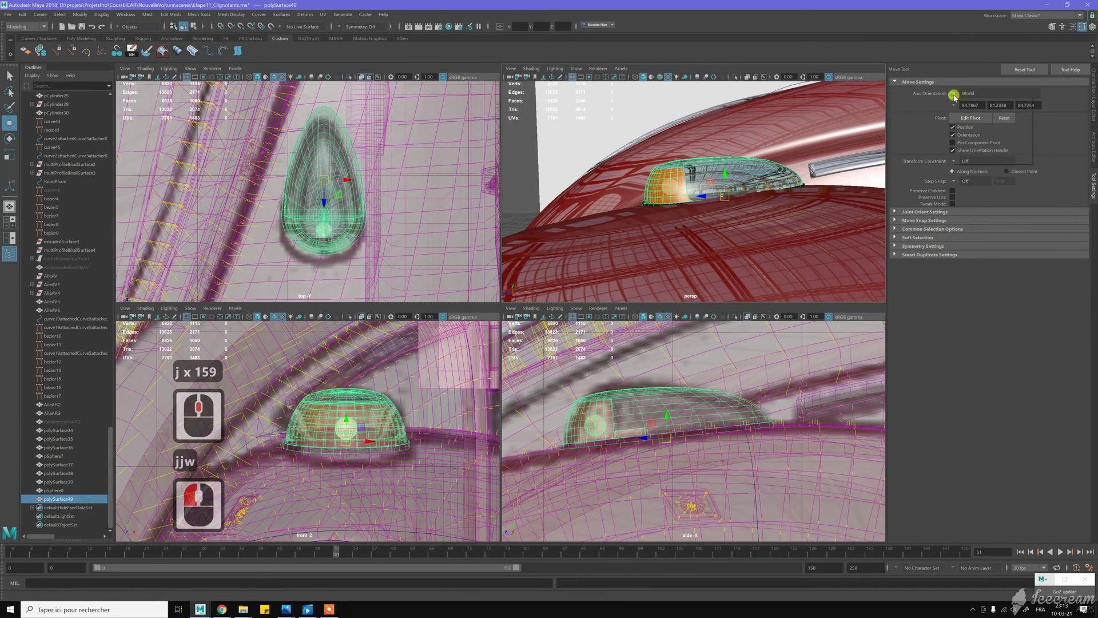
click(953, 97)
click(972, 109)
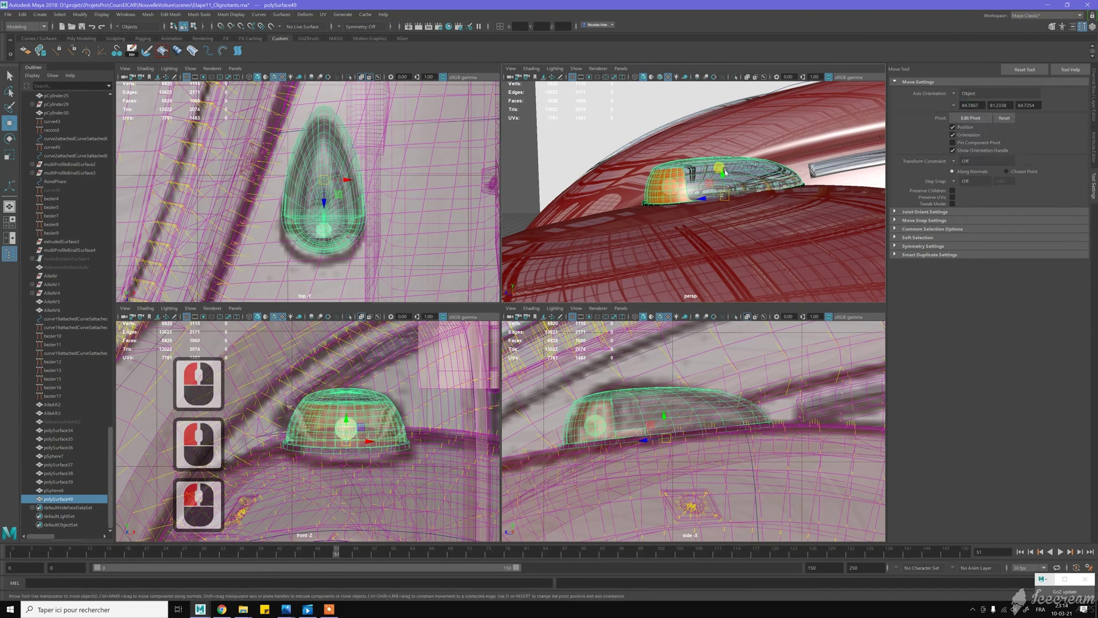
drag(723, 173, 739, 169)
Select the lower edge loop of the turn signal's base rim and move it down toward the fender surface
alt+right_drag(694, 156, 780, 229)
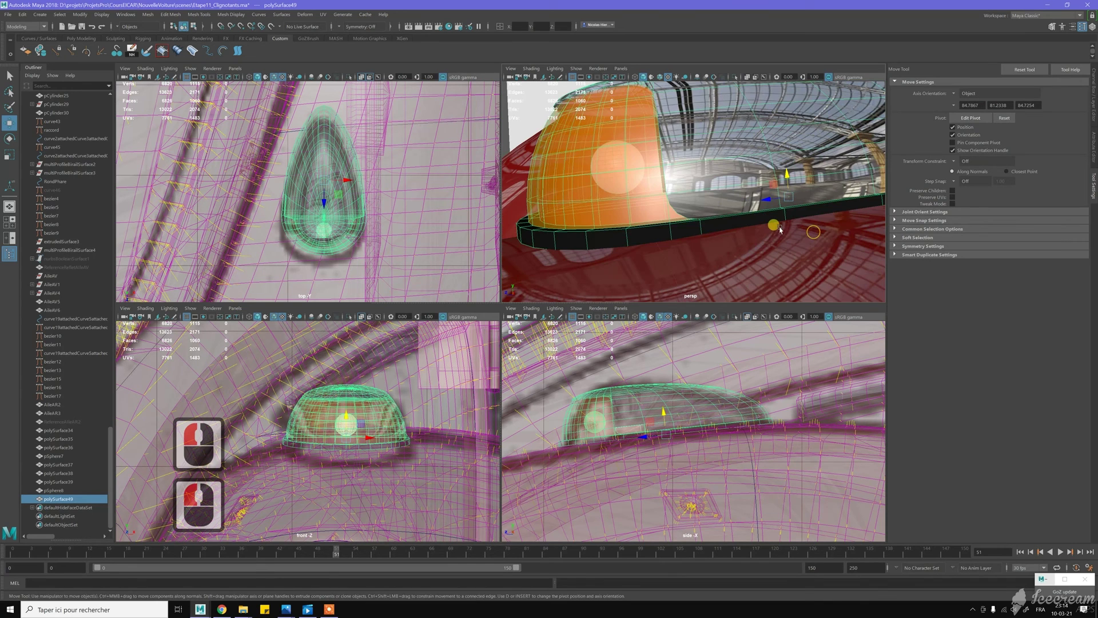
alt+middle_drag(616, 207, 715, 185)
key(w)
right_drag(656, 218, 652, 197)
click(648, 222)
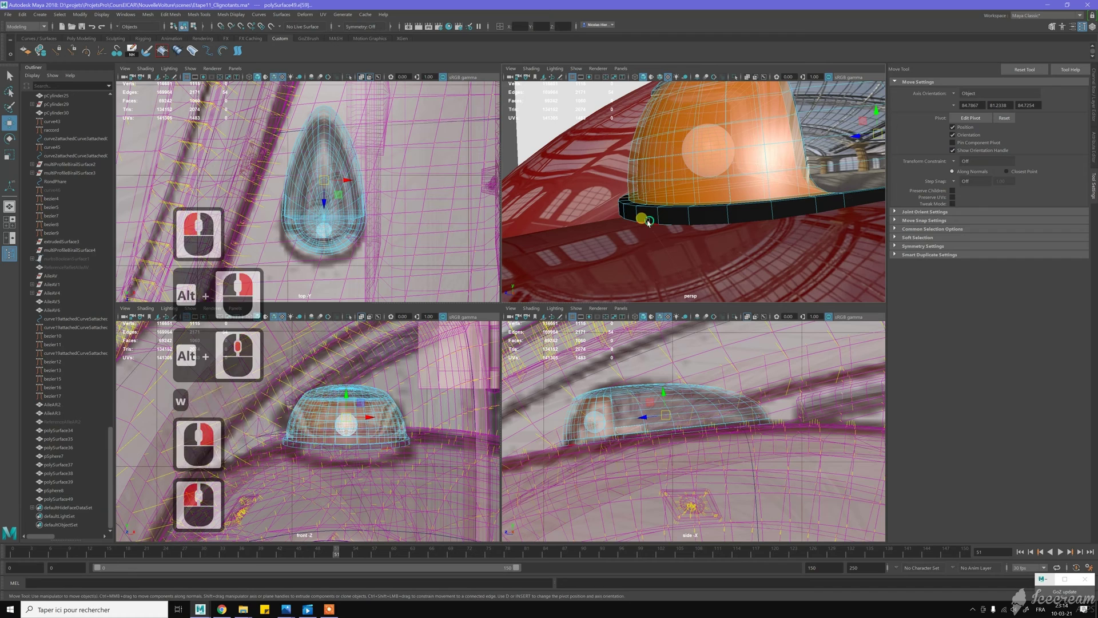
double_click(648, 222)
scroll(736, 207, down, 3)
middle_click(815, 159)
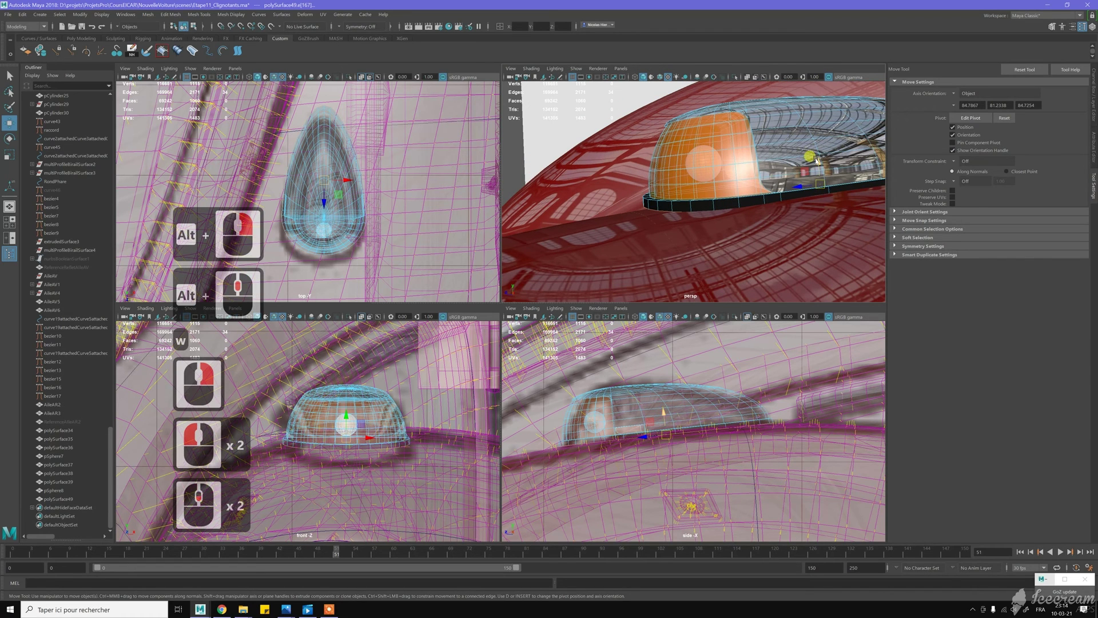
middle_drag(817, 160, 811, 166)
alt+drag(803, 163, 674, 176)
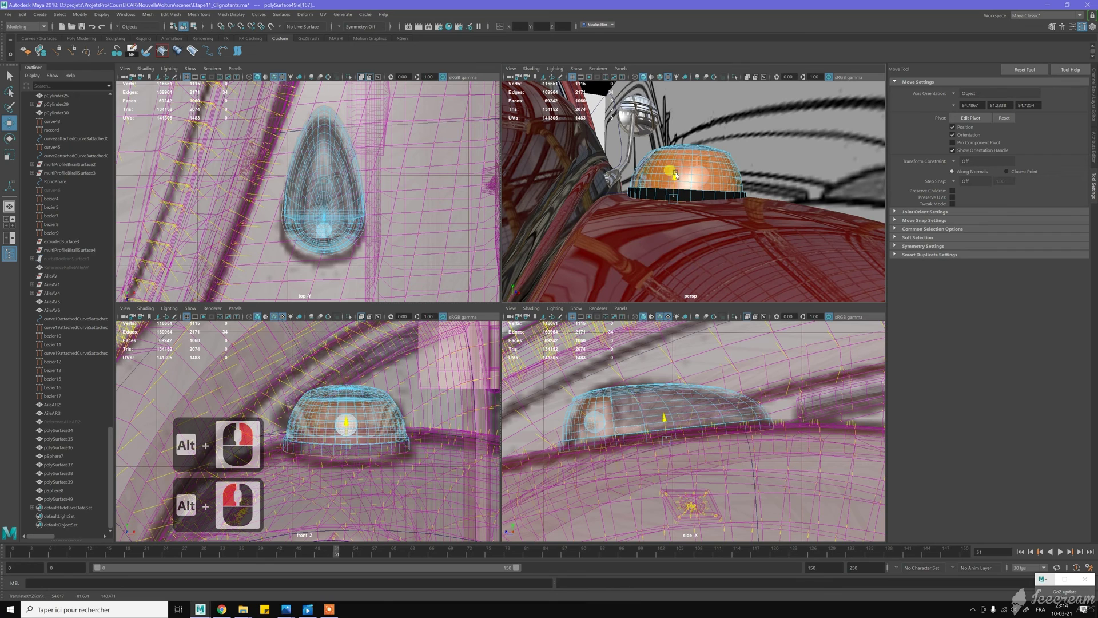
click(724, 195)
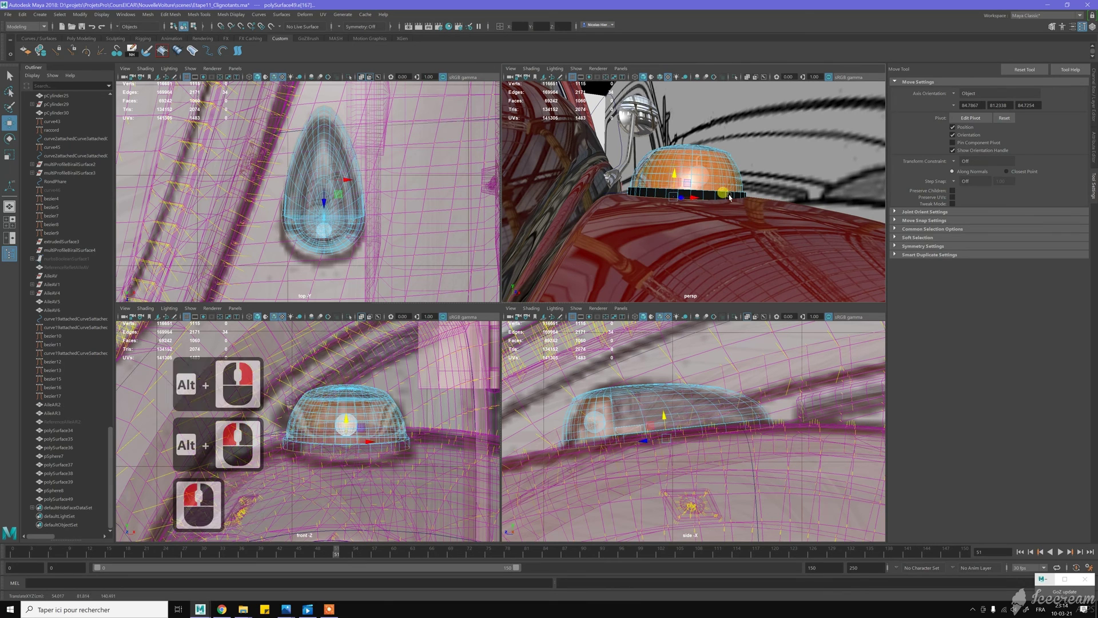
Return the turn signal to object mode and rotate it slightly to match the fender's curvature
click(716, 174)
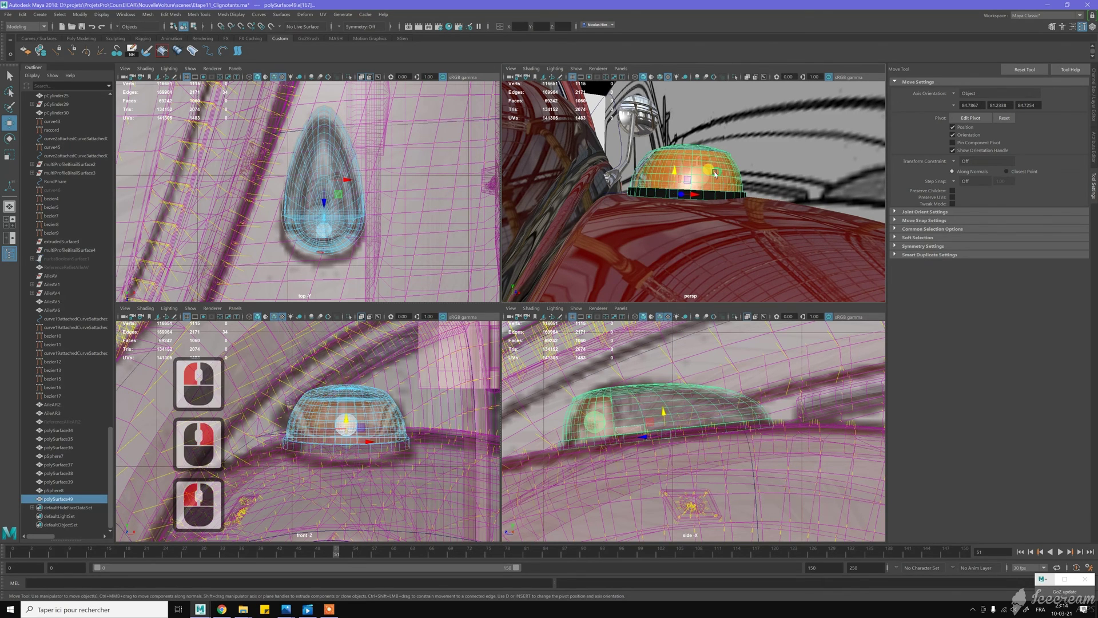
key(r)
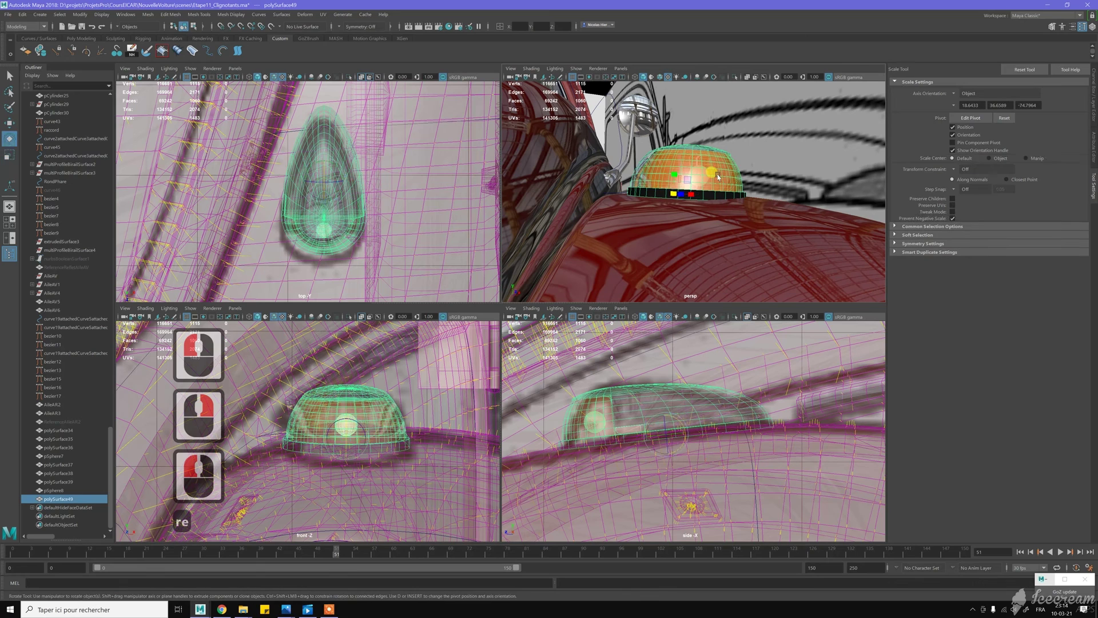
key(e)
drag(656, 185, 815, 196)
key(j)
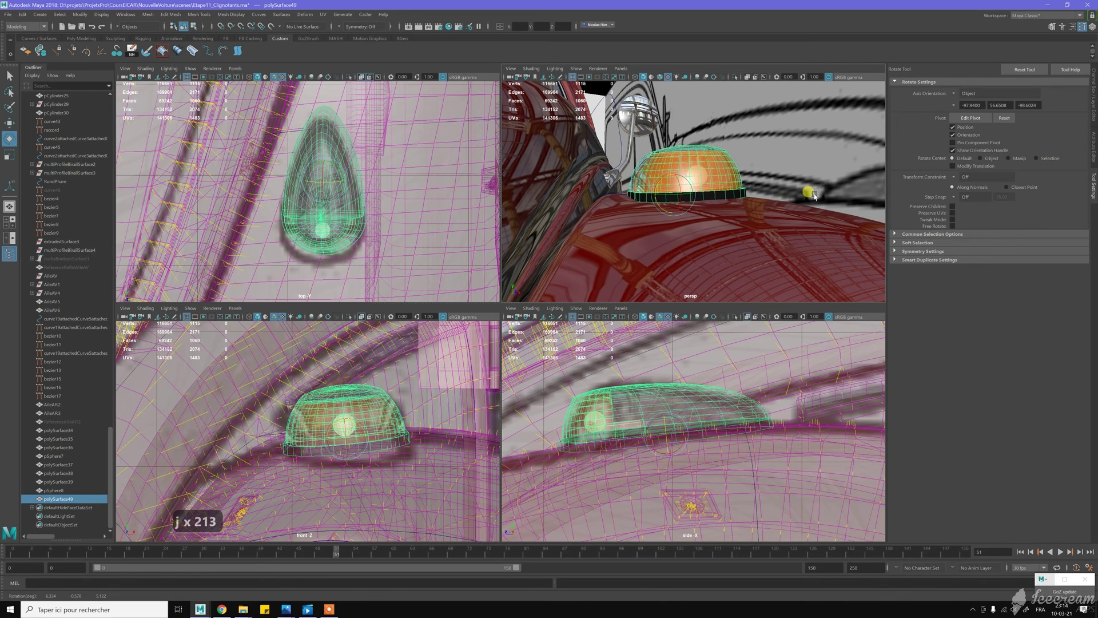
Lower the turn signal slightly along its own vertical axis toward the fender surface
middle_drag(814, 195, 814, 194)
alt+drag(815, 197, 733, 200)
key(w)
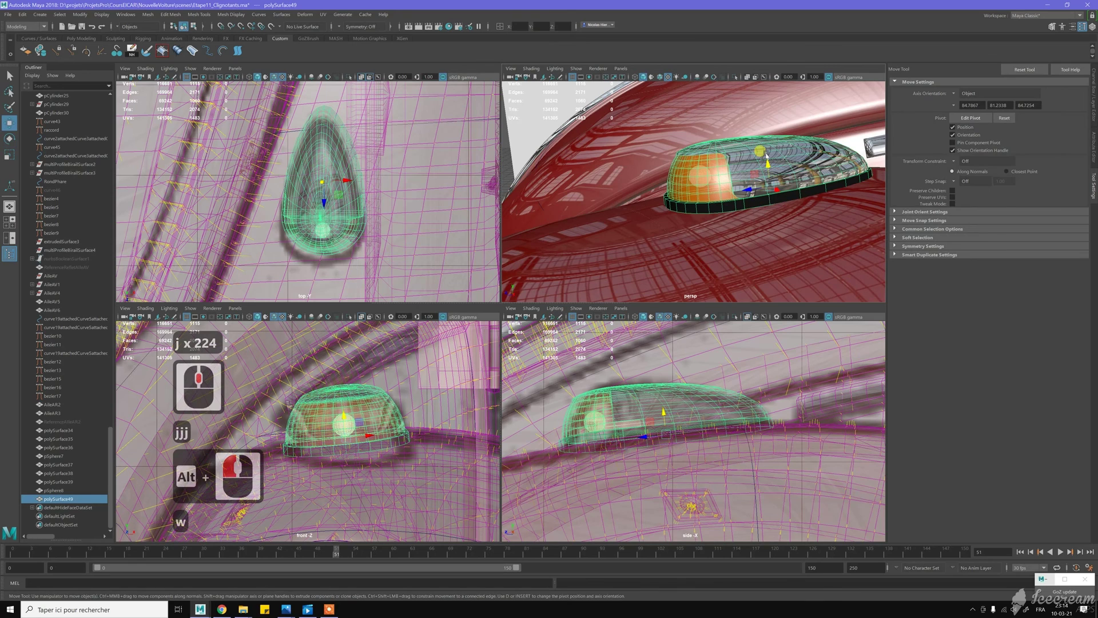
drag(767, 162, 757, 164)
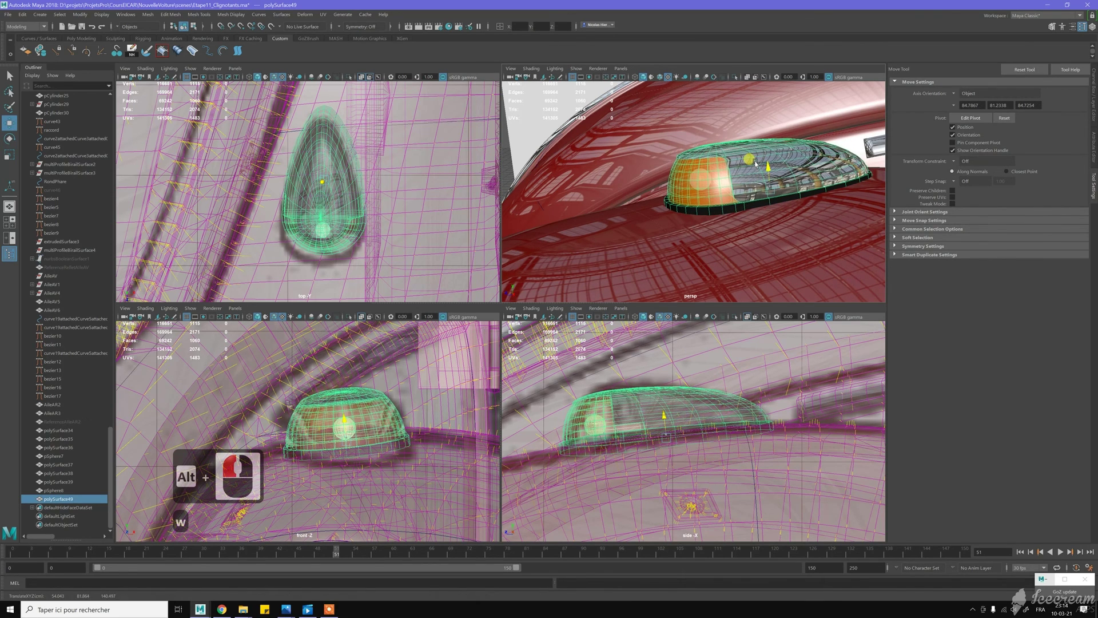
alt+drag(758, 164, 785, 160)
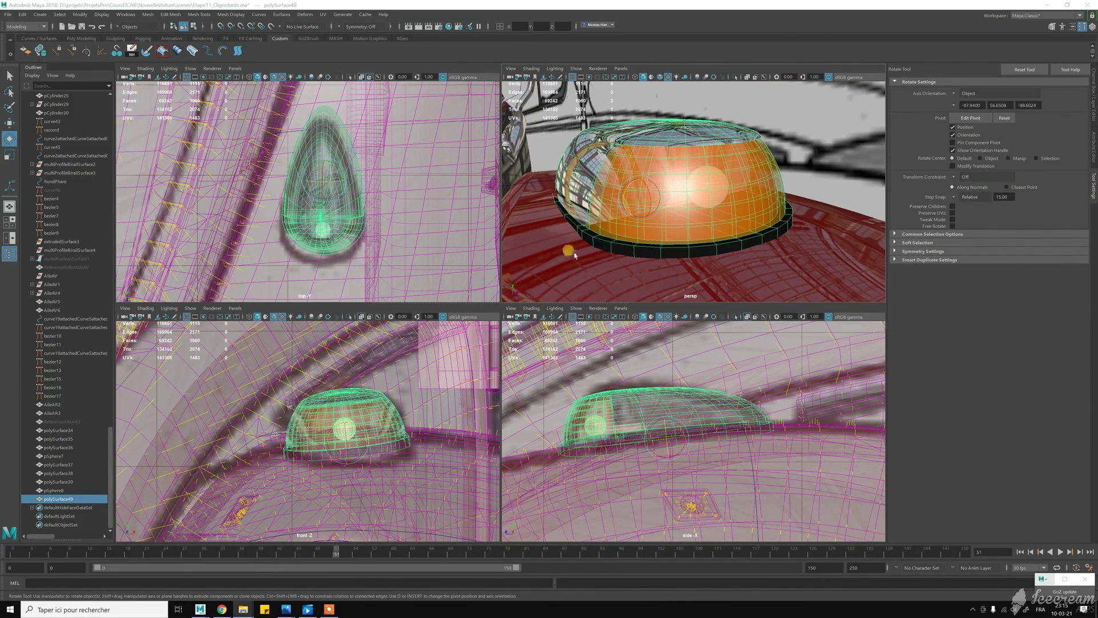
Rotate the turn signal in small increments so that its base rim follows the fender at the front
key(j)
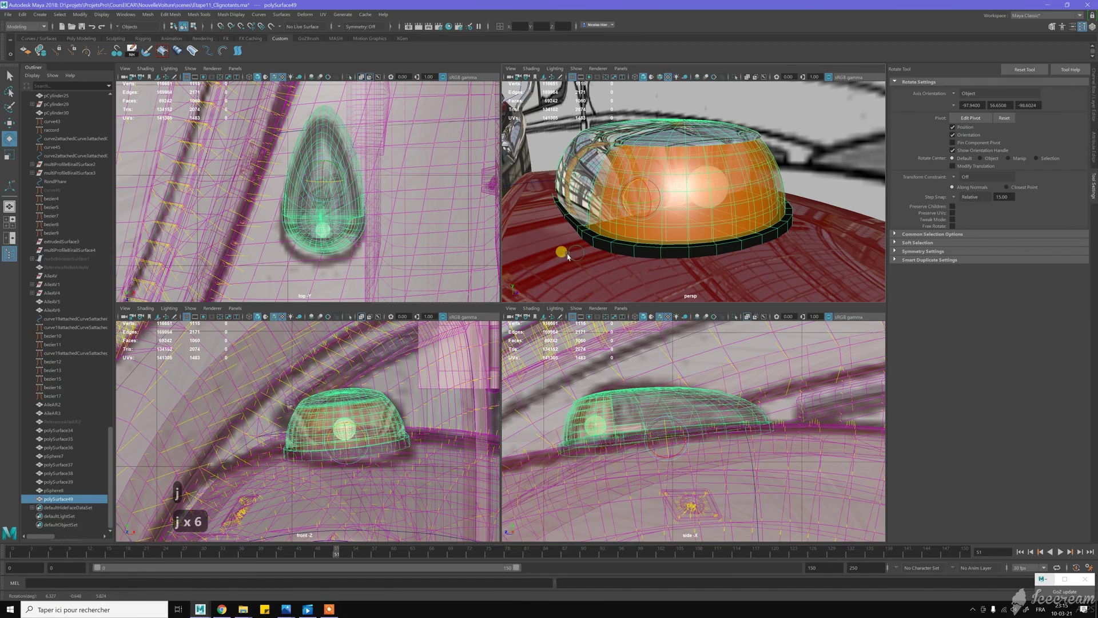
middle_drag(567, 255, 572, 225)
click(575, 211)
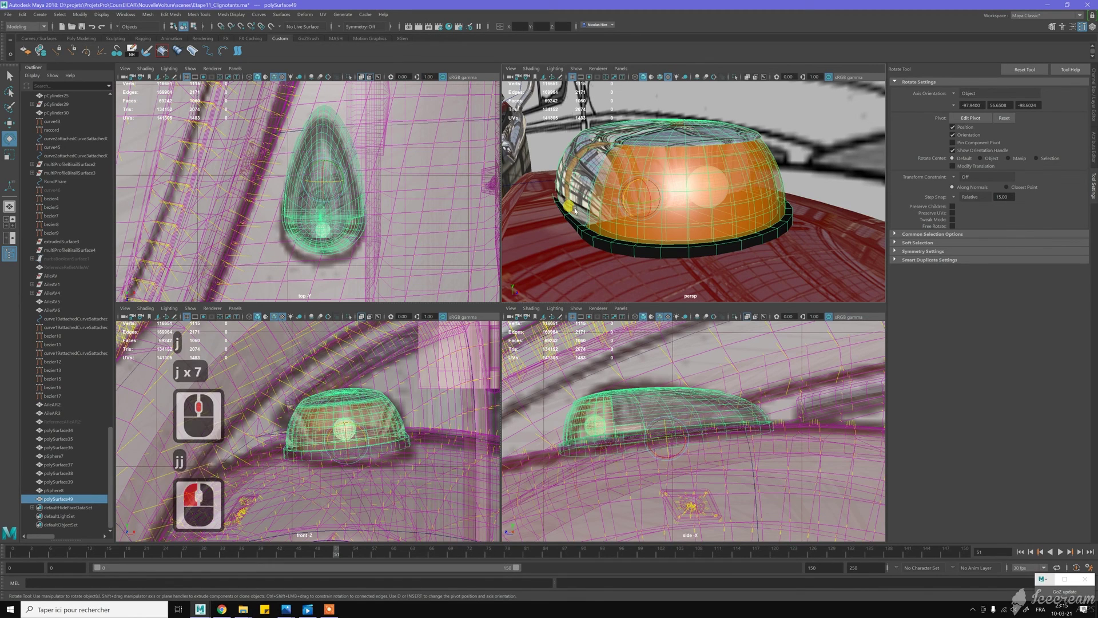
key(j)
drag(564, 246, 565, 247)
middle_drag(596, 198, 570, 203)
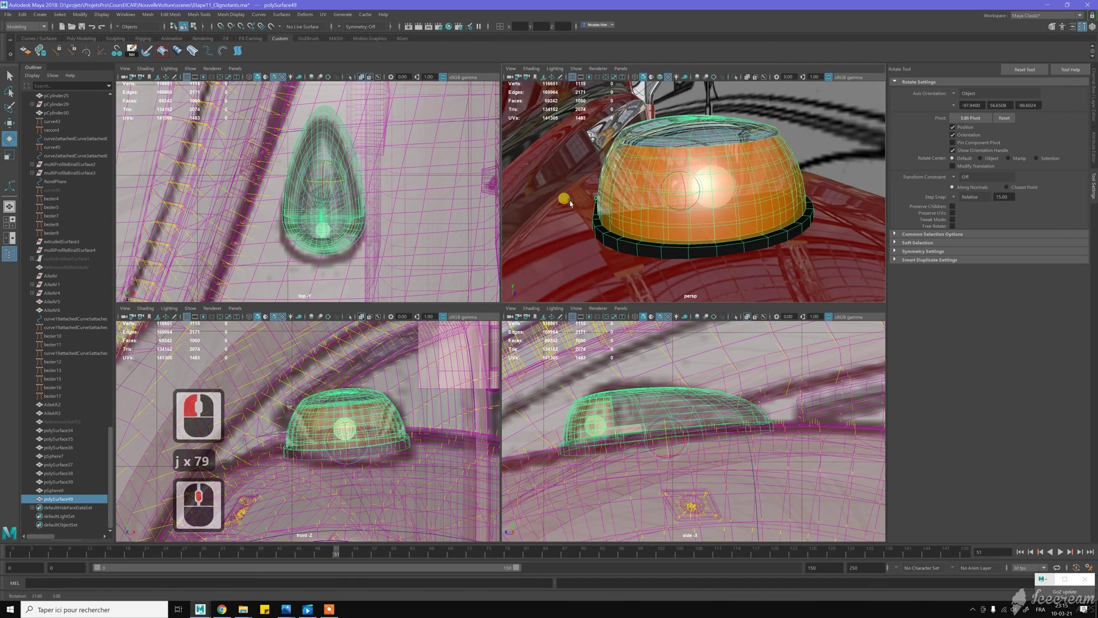
Fine-tune the turn signal's rotation against the fender as seen from behind, and deselect it
alt+drag(570, 203, 514, 200)
alt+middle_drag(728, 190, 629, 193)
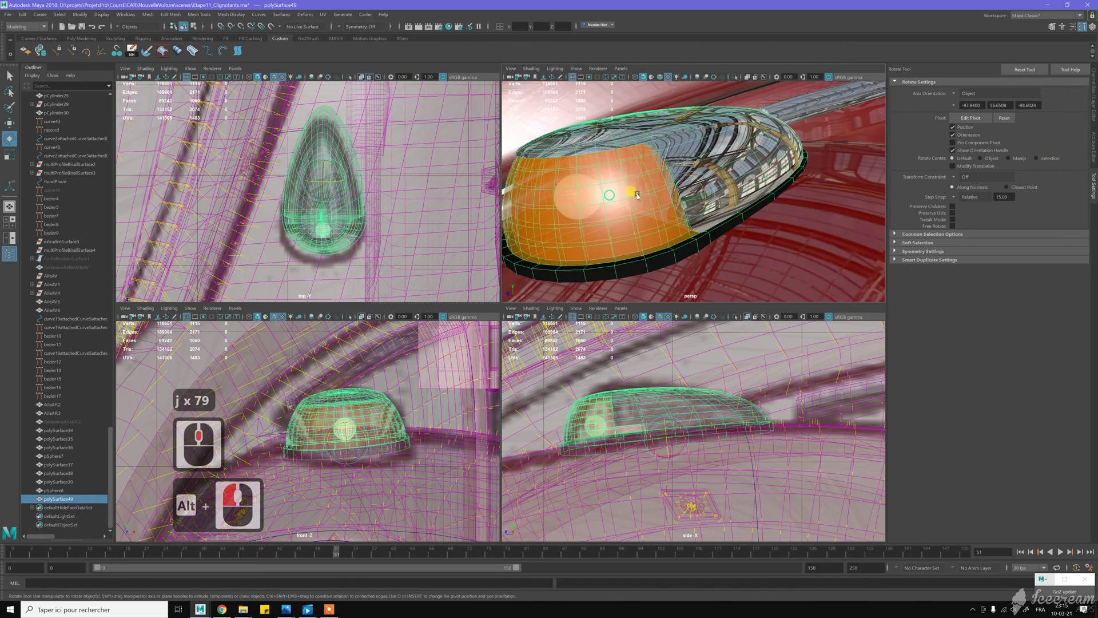
alt+drag(677, 190, 648, 195)
alt+drag(801, 192, 704, 187)
alt+scroll(656, 183, down, 5)
scroll(744, 212, up, 3)
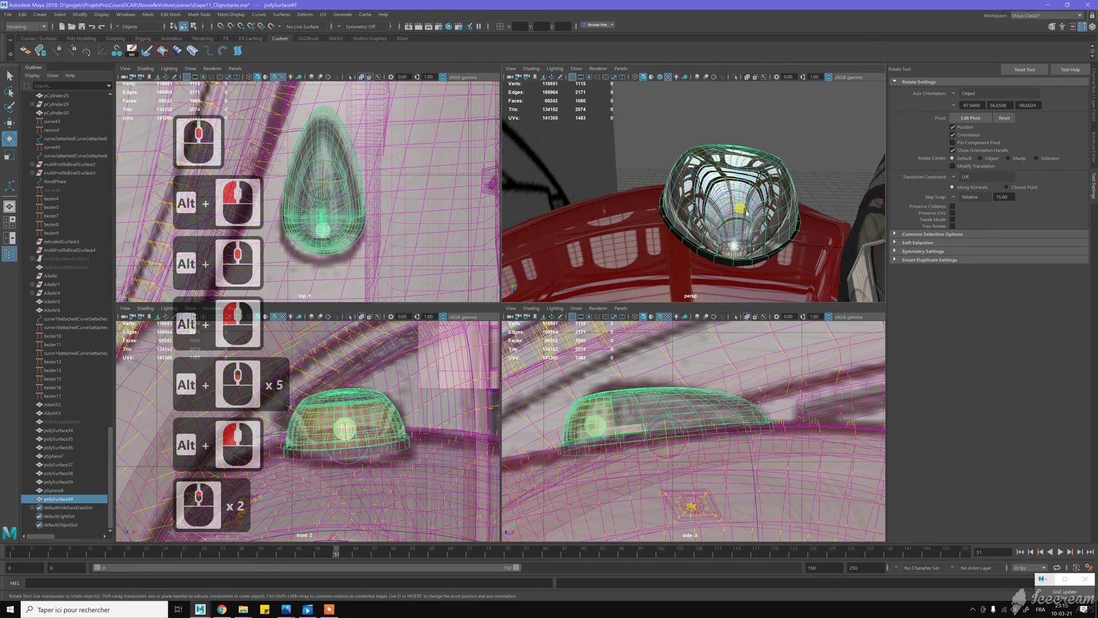
drag(770, 175, 773, 180)
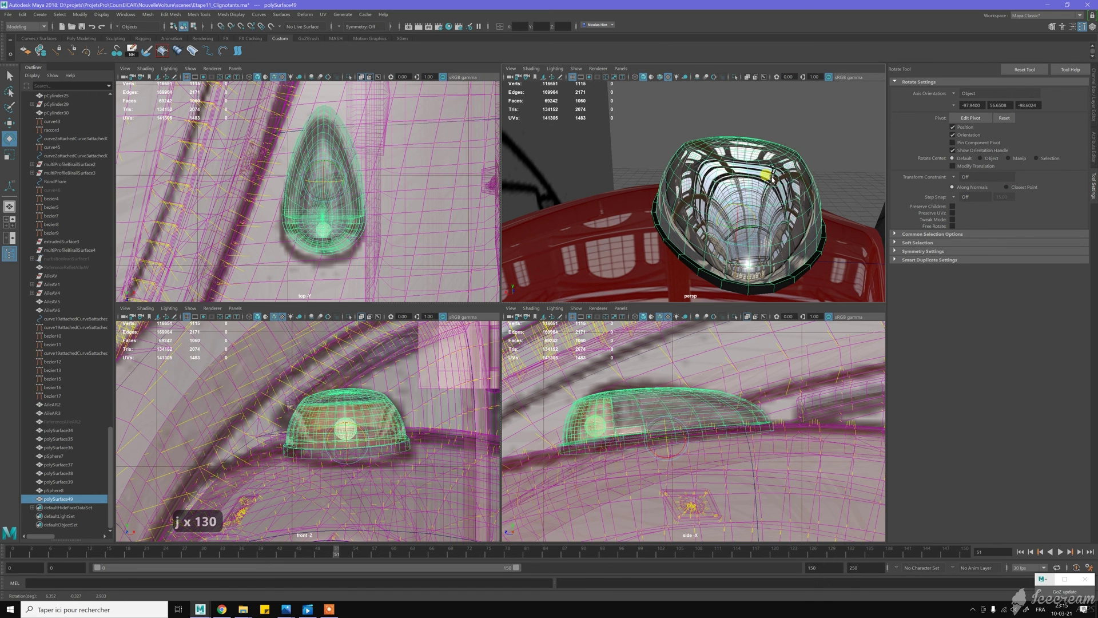
scroll(731, 190, down, 3)
alt+drag(709, 196, 801, 189)
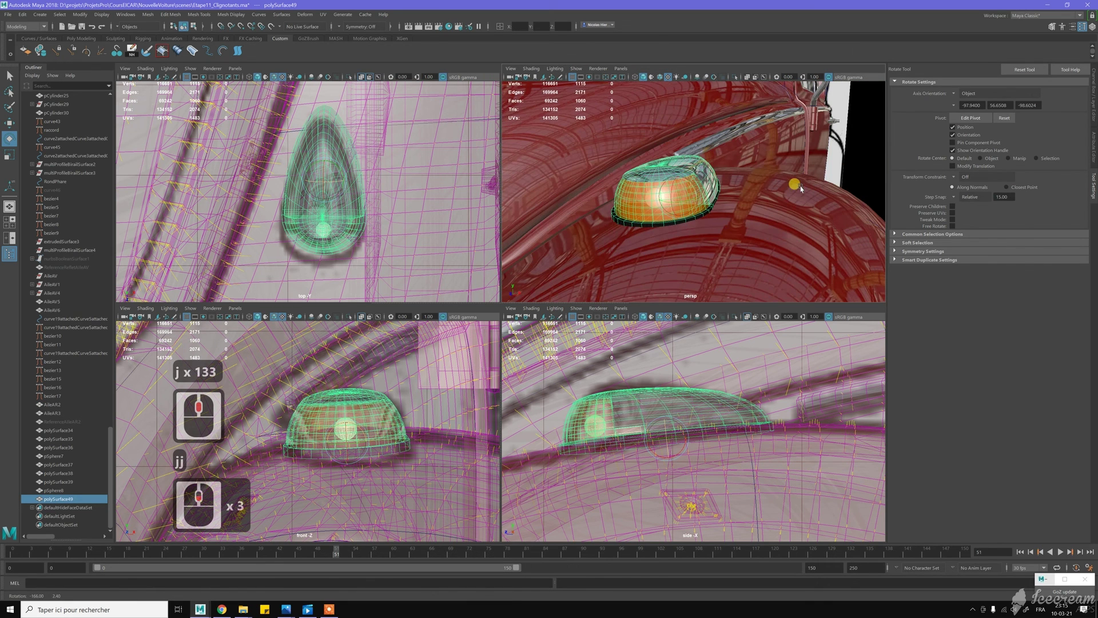
key(w)
right_drag(673, 165, 716, 153)
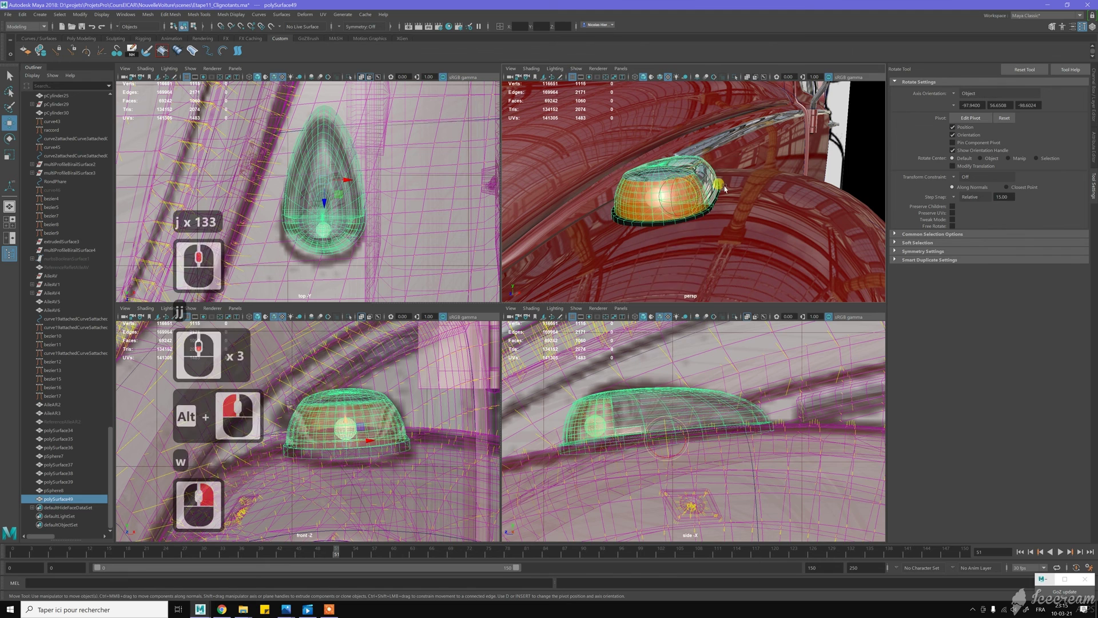
scroll(725, 189, down, 16)
click(810, 259)
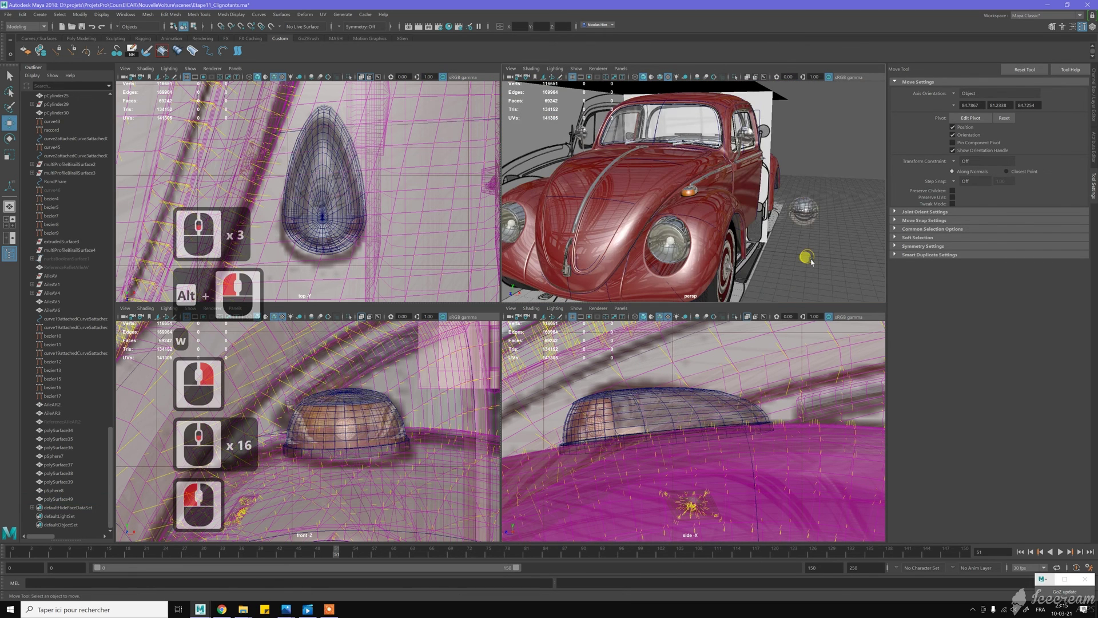
Place the turn signal's pivot at the world origin by setting its coordinates to 0, 0, 0
alt+drag(767, 238, 715, 210)
scroll(714, 210, up, 8)
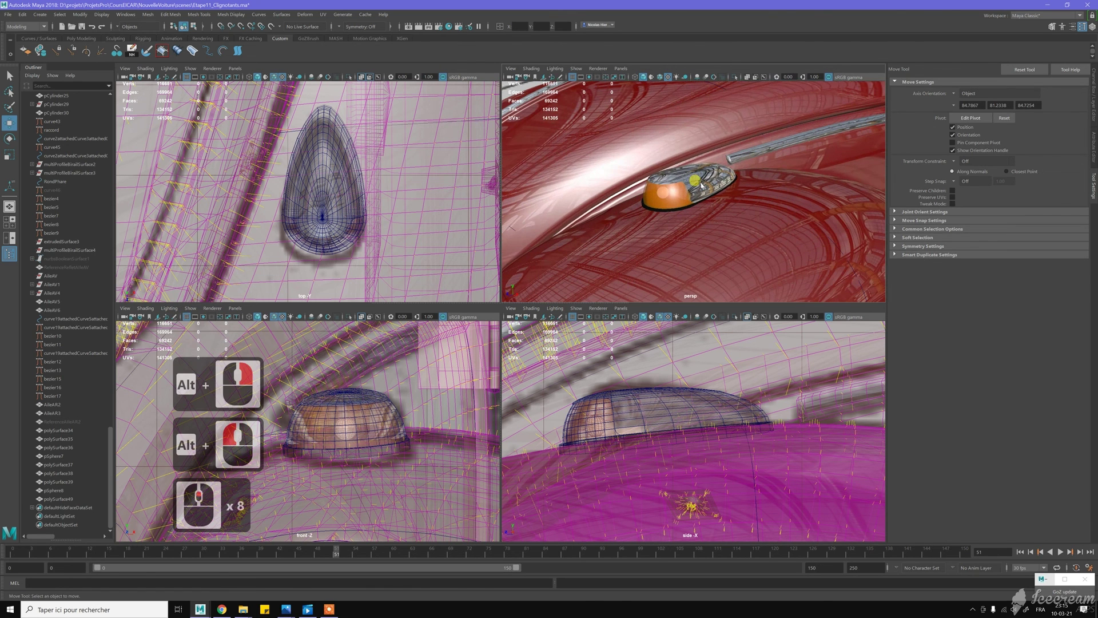
click(702, 185)
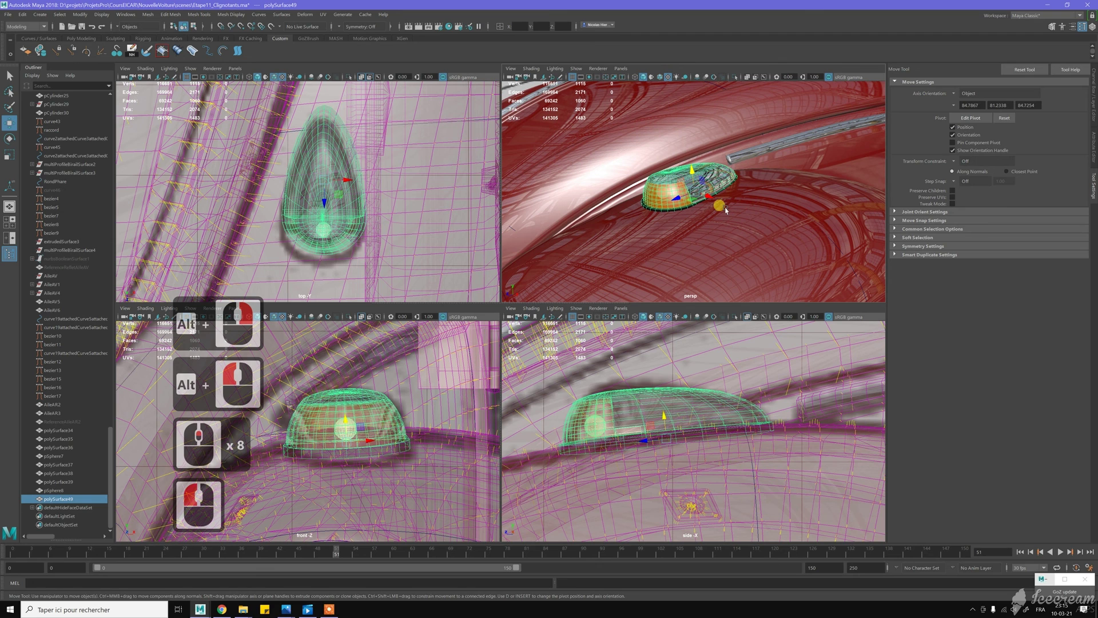
key(Insert)
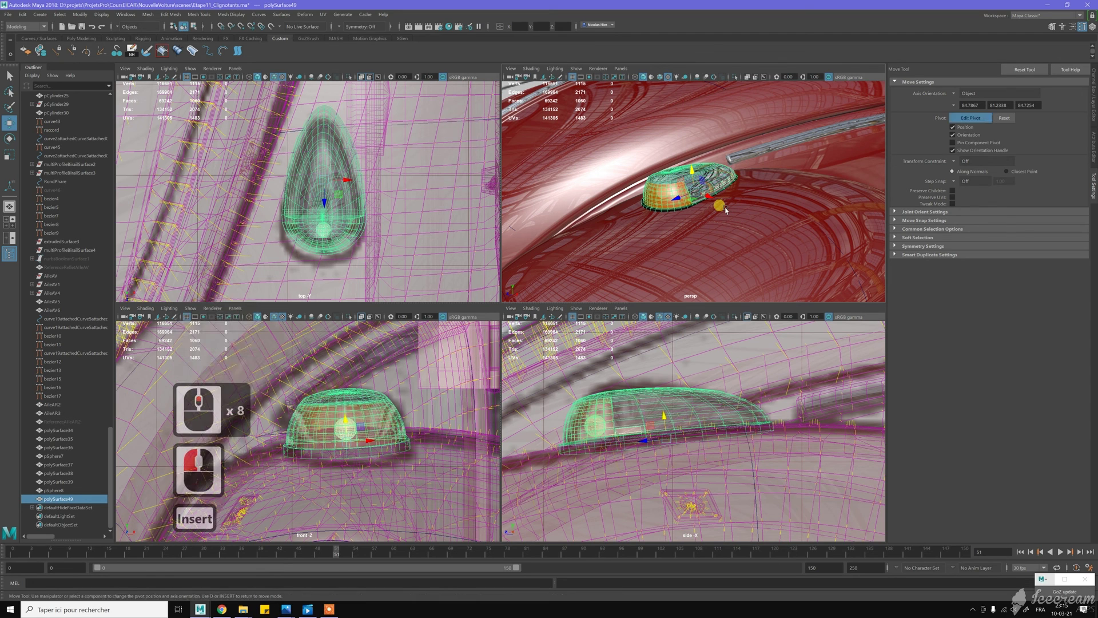
click(521, 26)
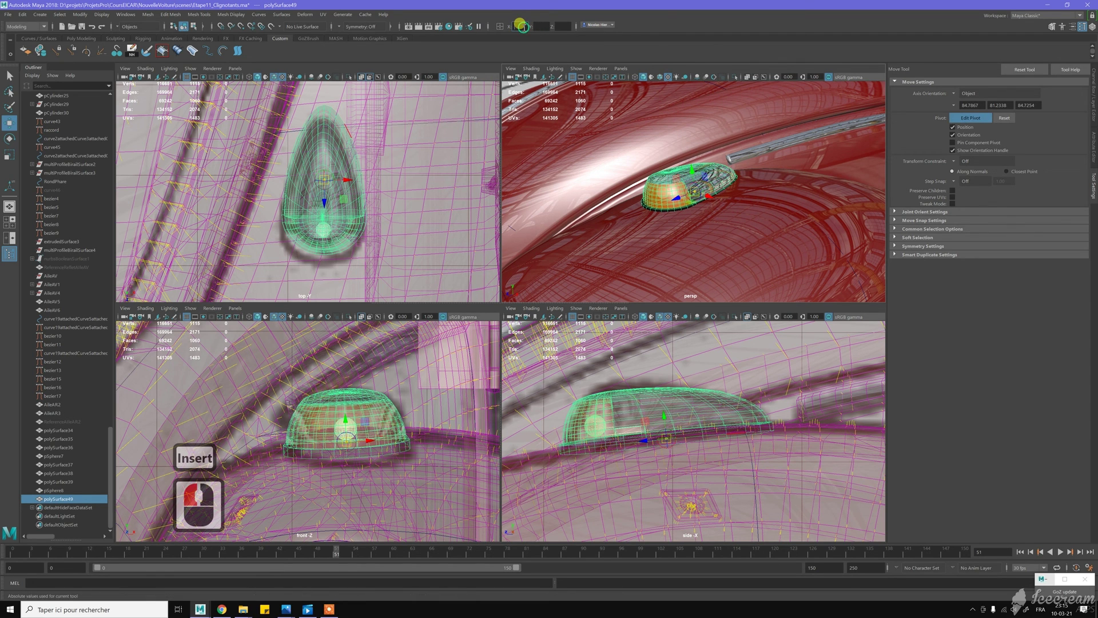
text(0)
key(Tab)
text(0)
key(Tab)
text(0)
key(Return)
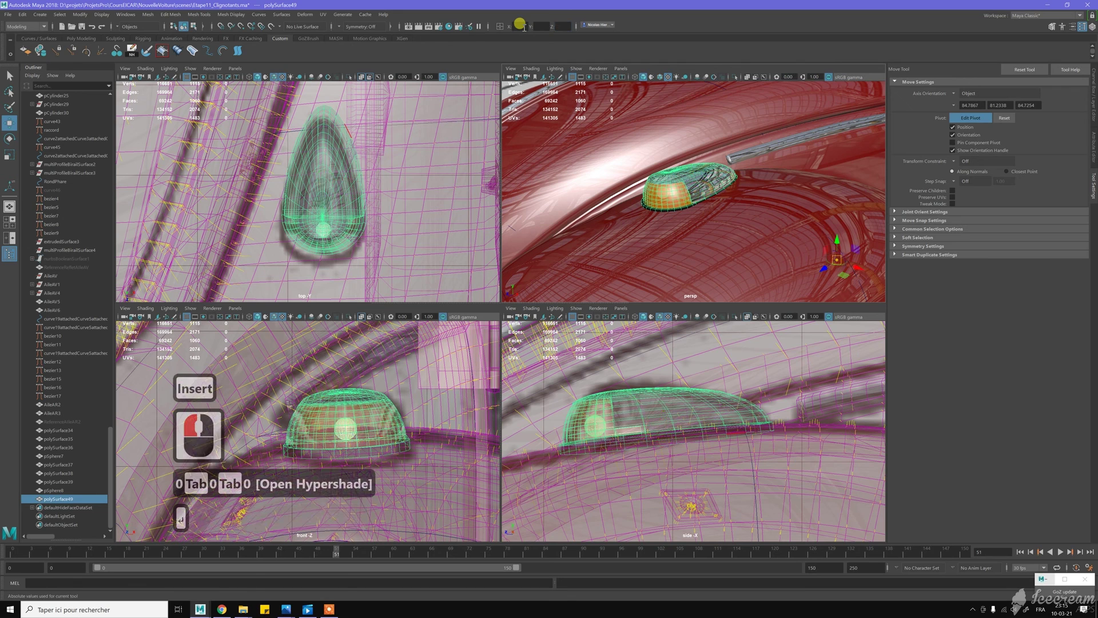
key(Insert)
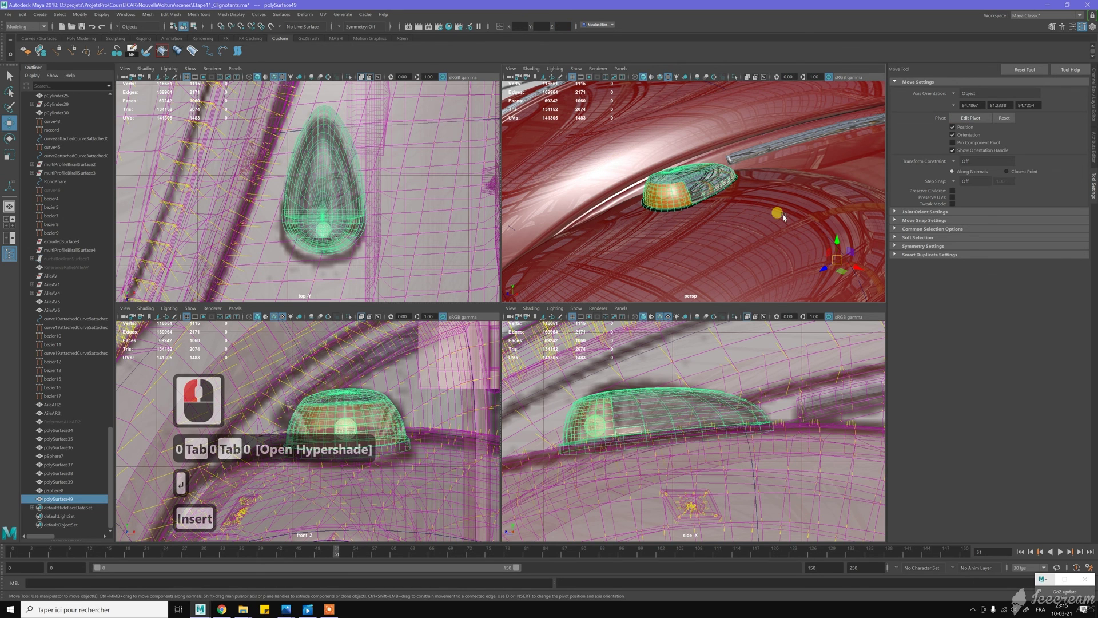
Try a mirrored special duplicate of the turn signal for the opposite fender and delete the copy
scroll(783, 217, down, 4)
alt+drag(750, 207, 735, 207)
scroll(696, 219, down, 6)
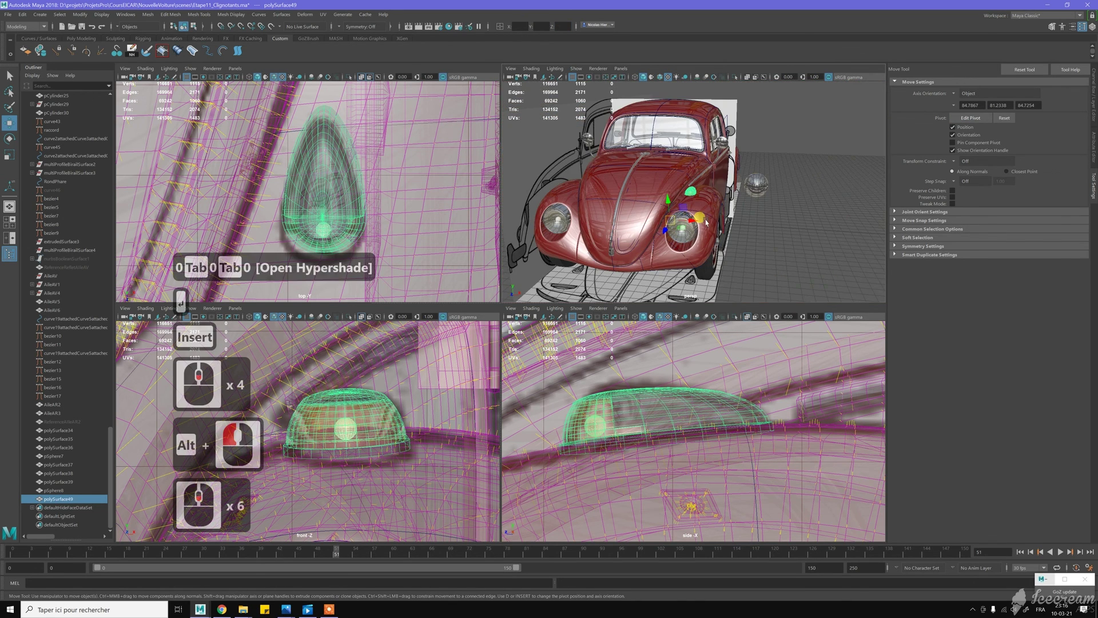
alt+middle_drag(695, 220, 749, 221)
key(ctrl+shift+d)
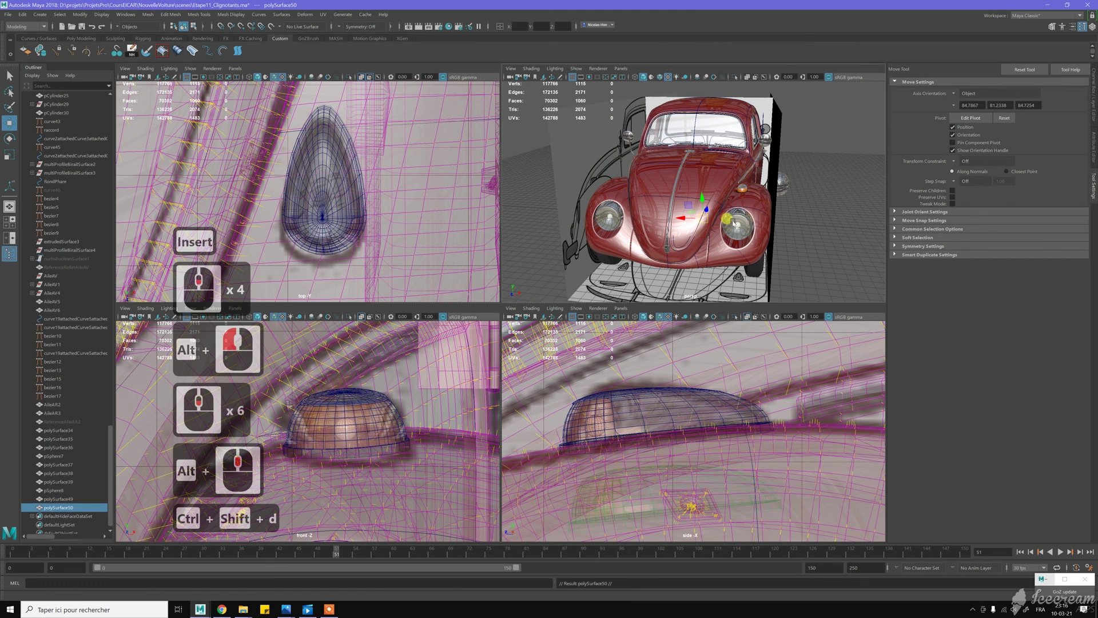
alt+drag(676, 238, 740, 182)
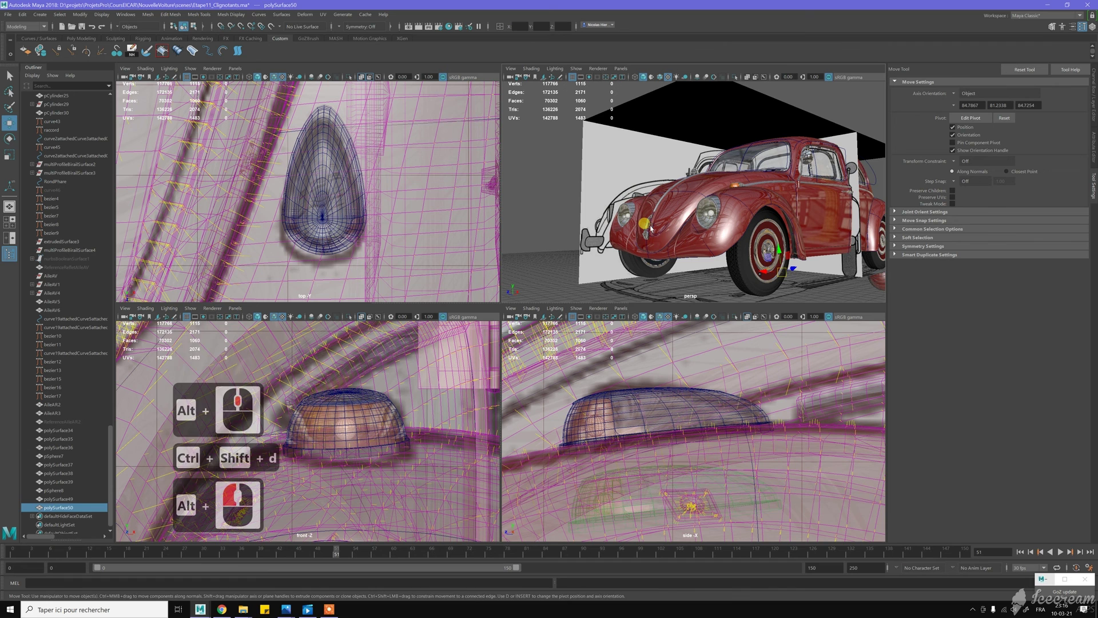
key(Delete)
Select the original turn signal and freeze its transformations
click(732, 183)
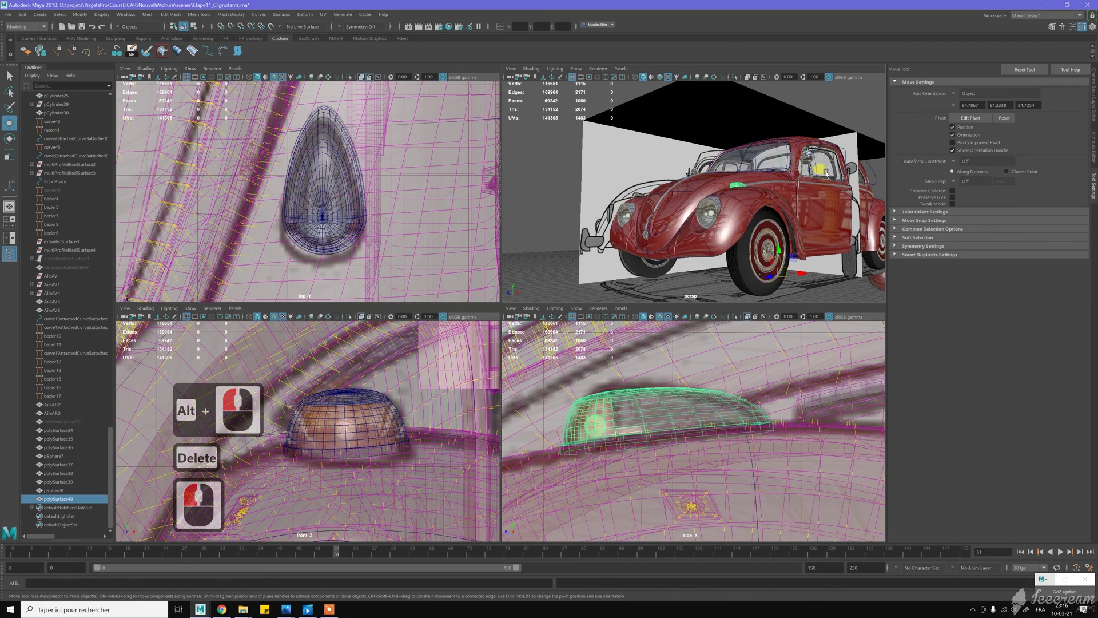
click(1090, 91)
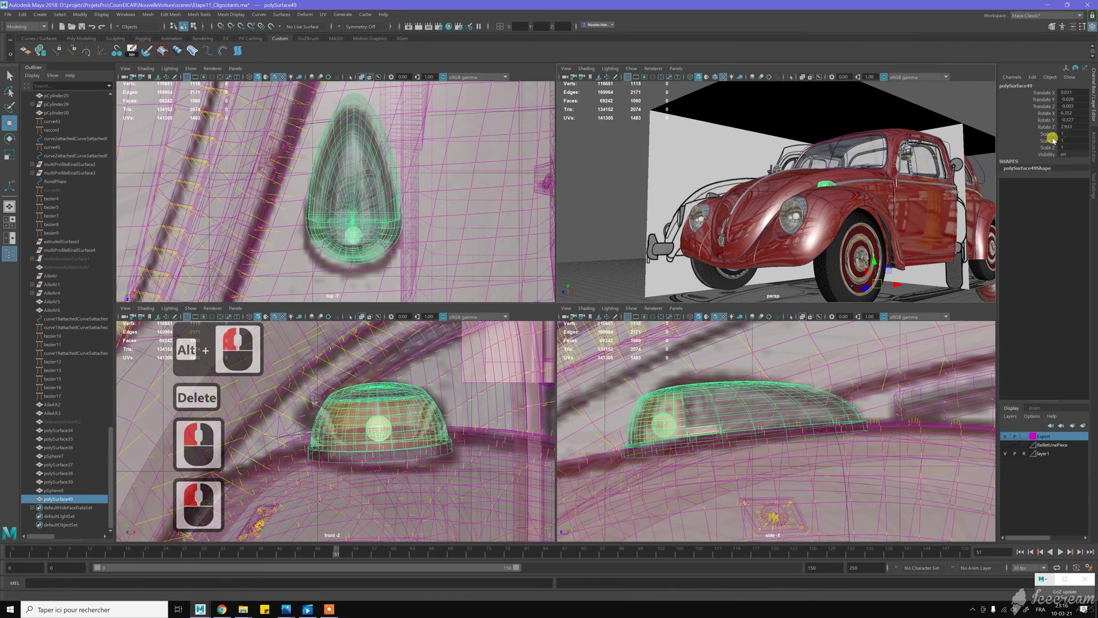
key(alt+f)
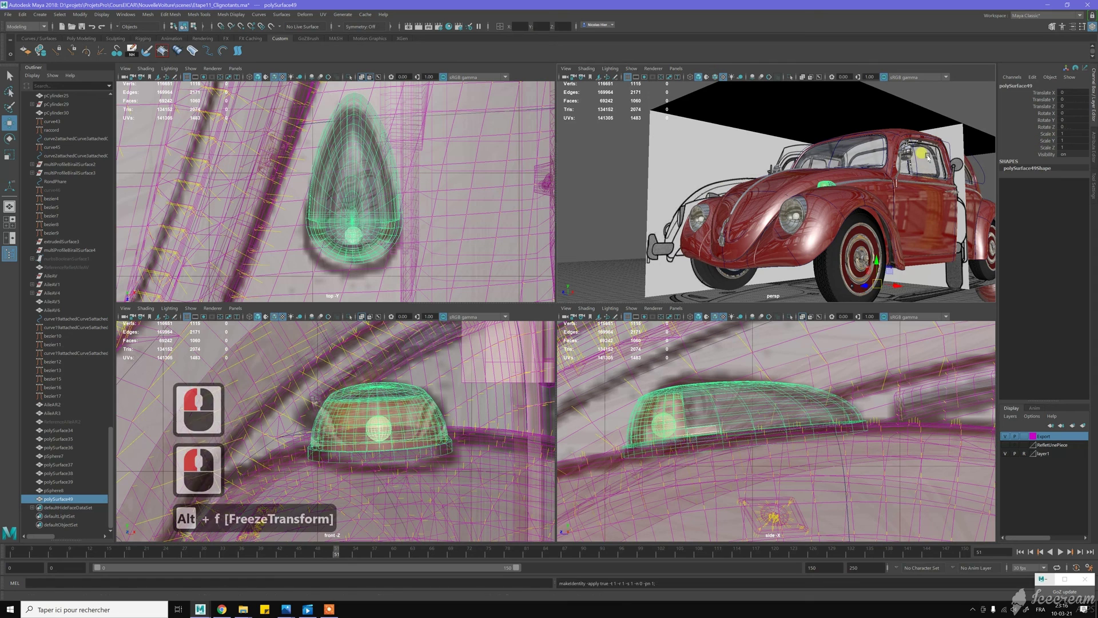
Create a mirrored special duplicate of the turn signal on the opposite fender and clear the selection
alt+drag(713, 184, 856, 188)
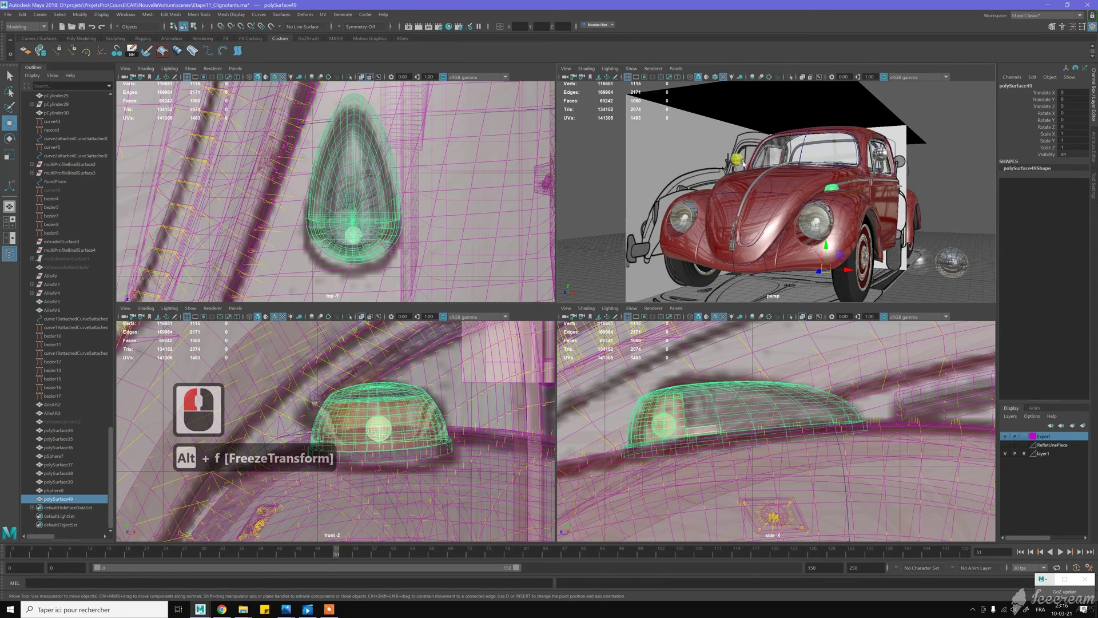
alt+drag(738, 179, 798, 230)
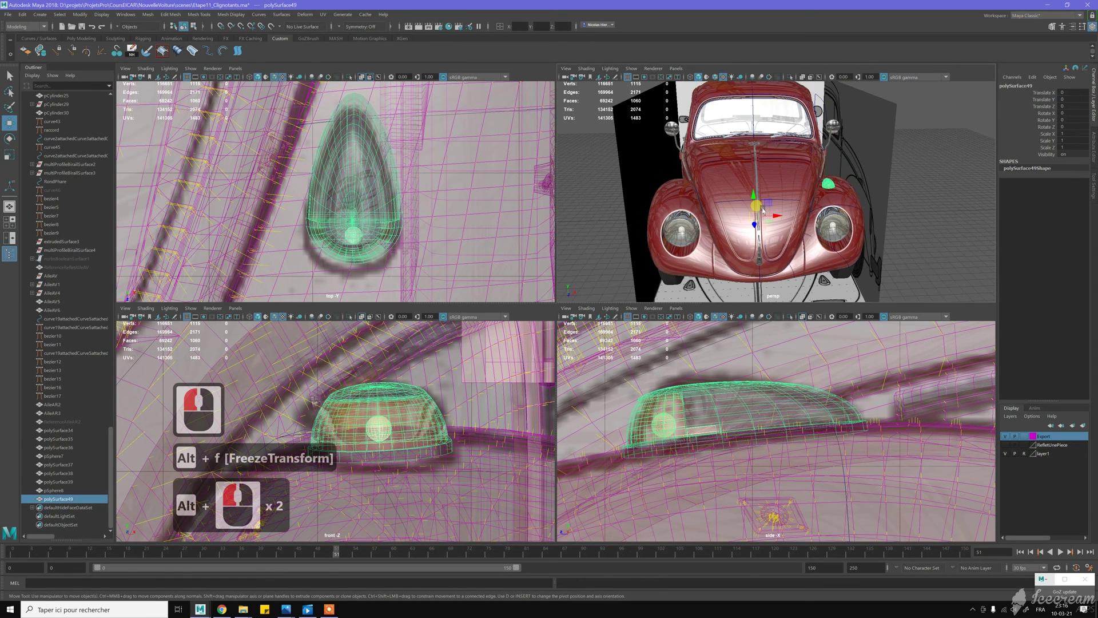
key(ctrl+shift+d)
click(977, 370)
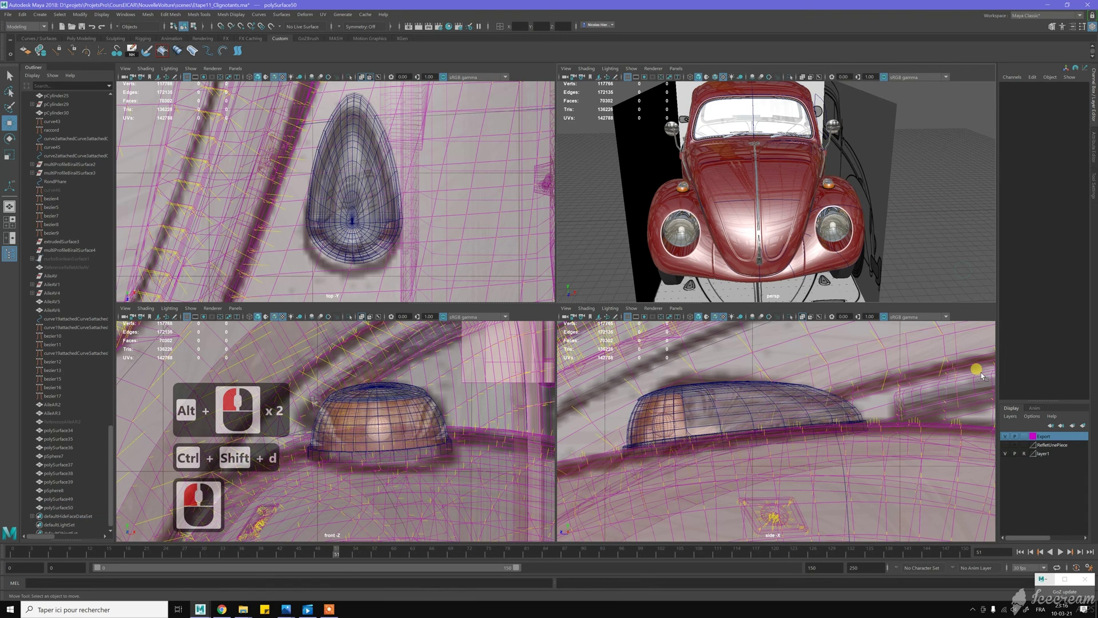
Maximize the perspective view and hide layer1 with the blueprint images, keeping the car body layer visible
click(1005, 436)
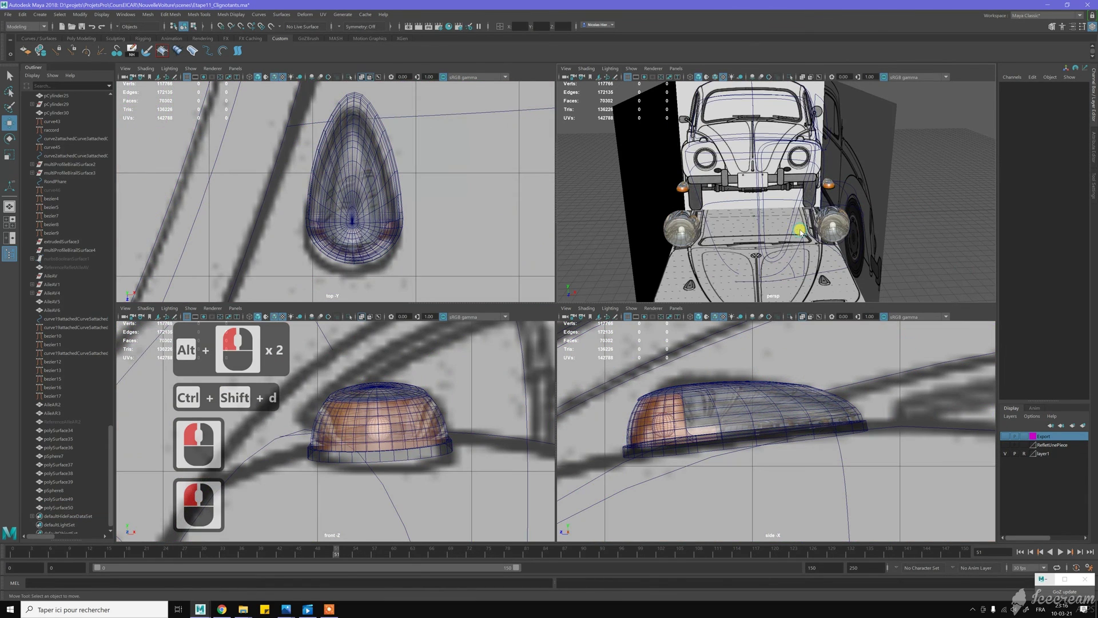
key(space)
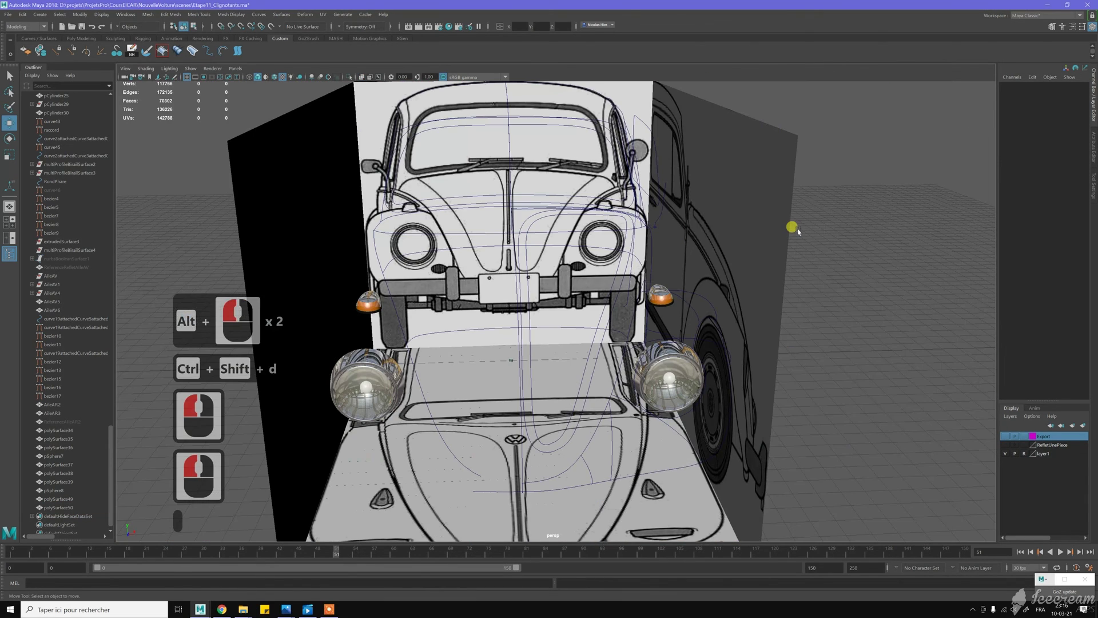
click(1005, 436)
click(1005, 453)
Examine the finished car from the front, sides and rear with both turn signals in place
alt+drag(801, 299, 814, 301)
alt+middle_drag(518, 288, 628, 267)
alt+drag(627, 266, 656, 268)
alt+right_drag(686, 316, 737, 341)
alt+drag(737, 341, 662, 336)
alt+scroll(538, 272, down, 2)
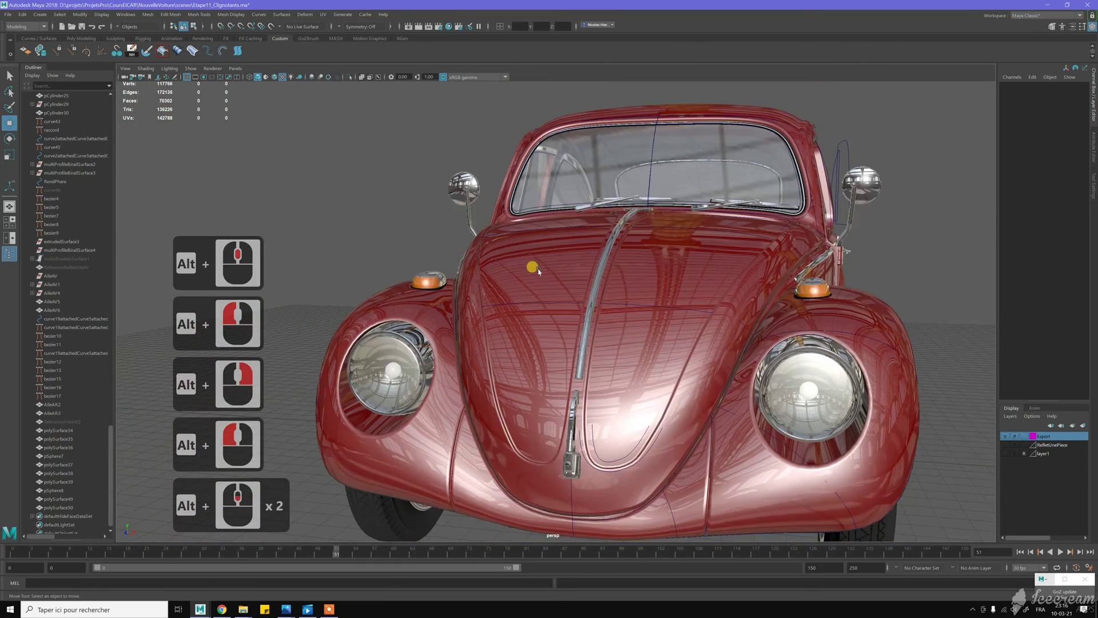
alt+drag(538, 271, 535, 309)
alt+scroll(536, 312, up, 8)
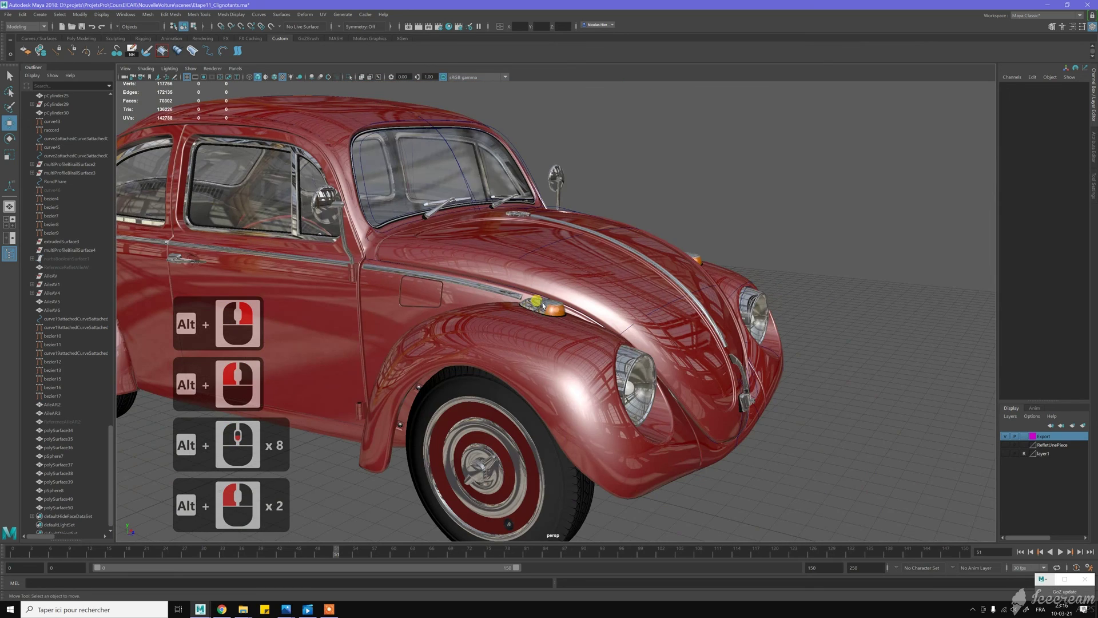
alt+middle_drag(466, 278, 550, 278)
alt+drag(497, 279, 571, 279)
alt+scroll(572, 272, down, 4)
alt+middle_drag(571, 279, 732, 279)
alt+drag(589, 279, 698, 262)
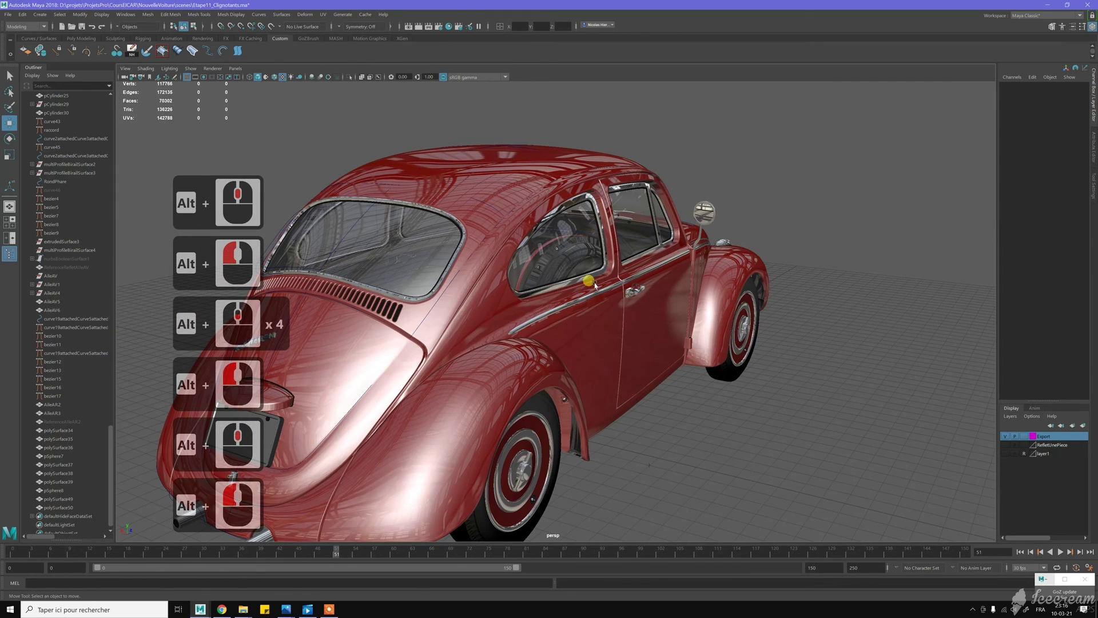
alt+drag(591, 284, 539, 280)
alt+right_drag(681, 298, 666, 299)
alt+middle_drag(667, 299, 649, 296)
alt+drag(648, 296, 599, 291)
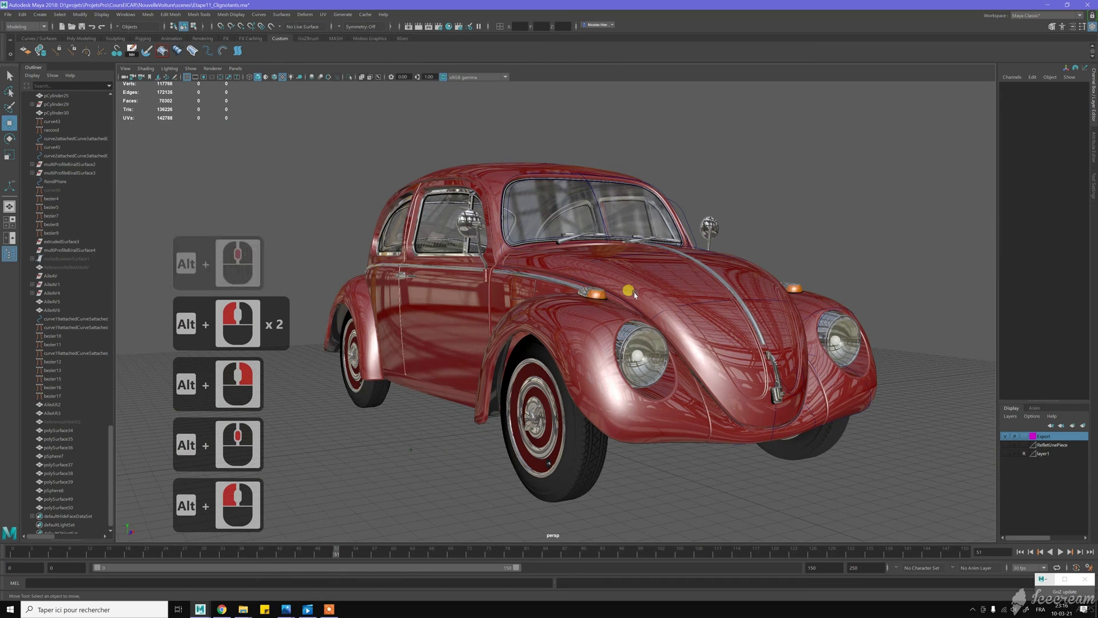